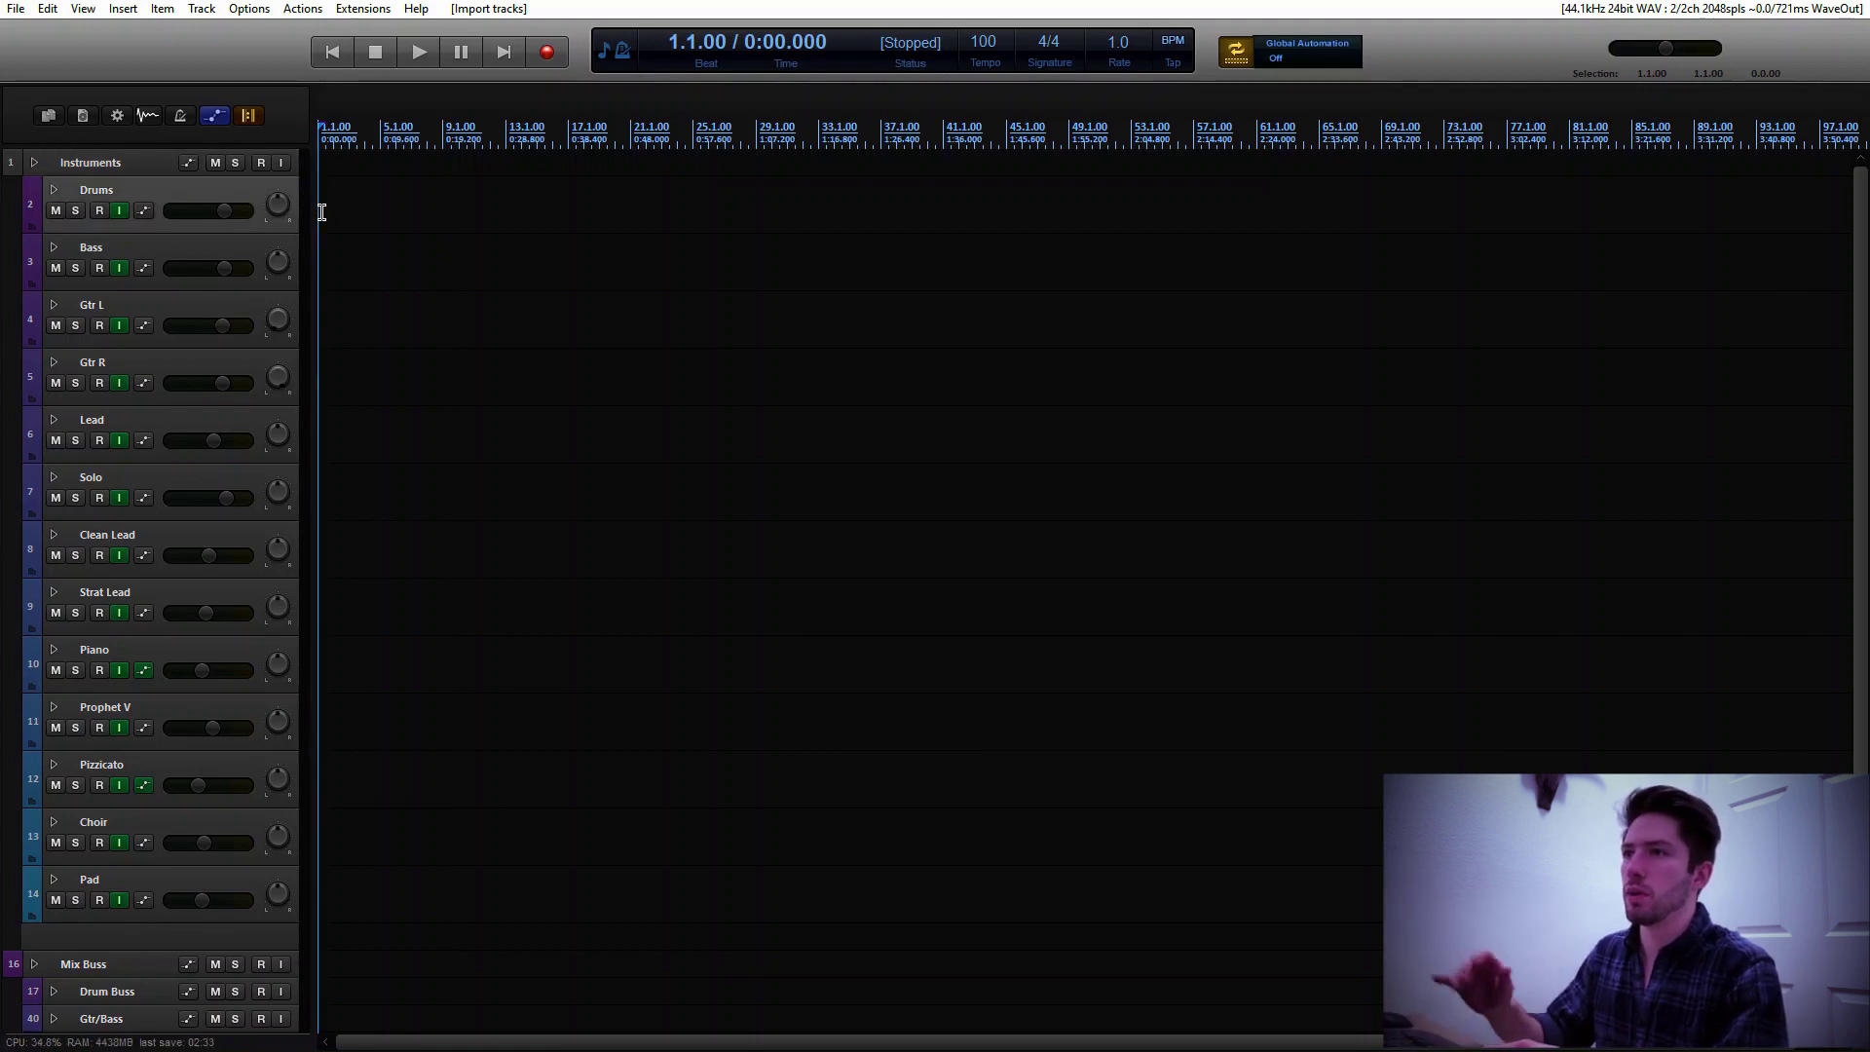
# Insert a one-bar MIDI item at bar 1 of the Drums track and set the project tempo to 130 BPM
pyautogui.doubleClick(322, 212)
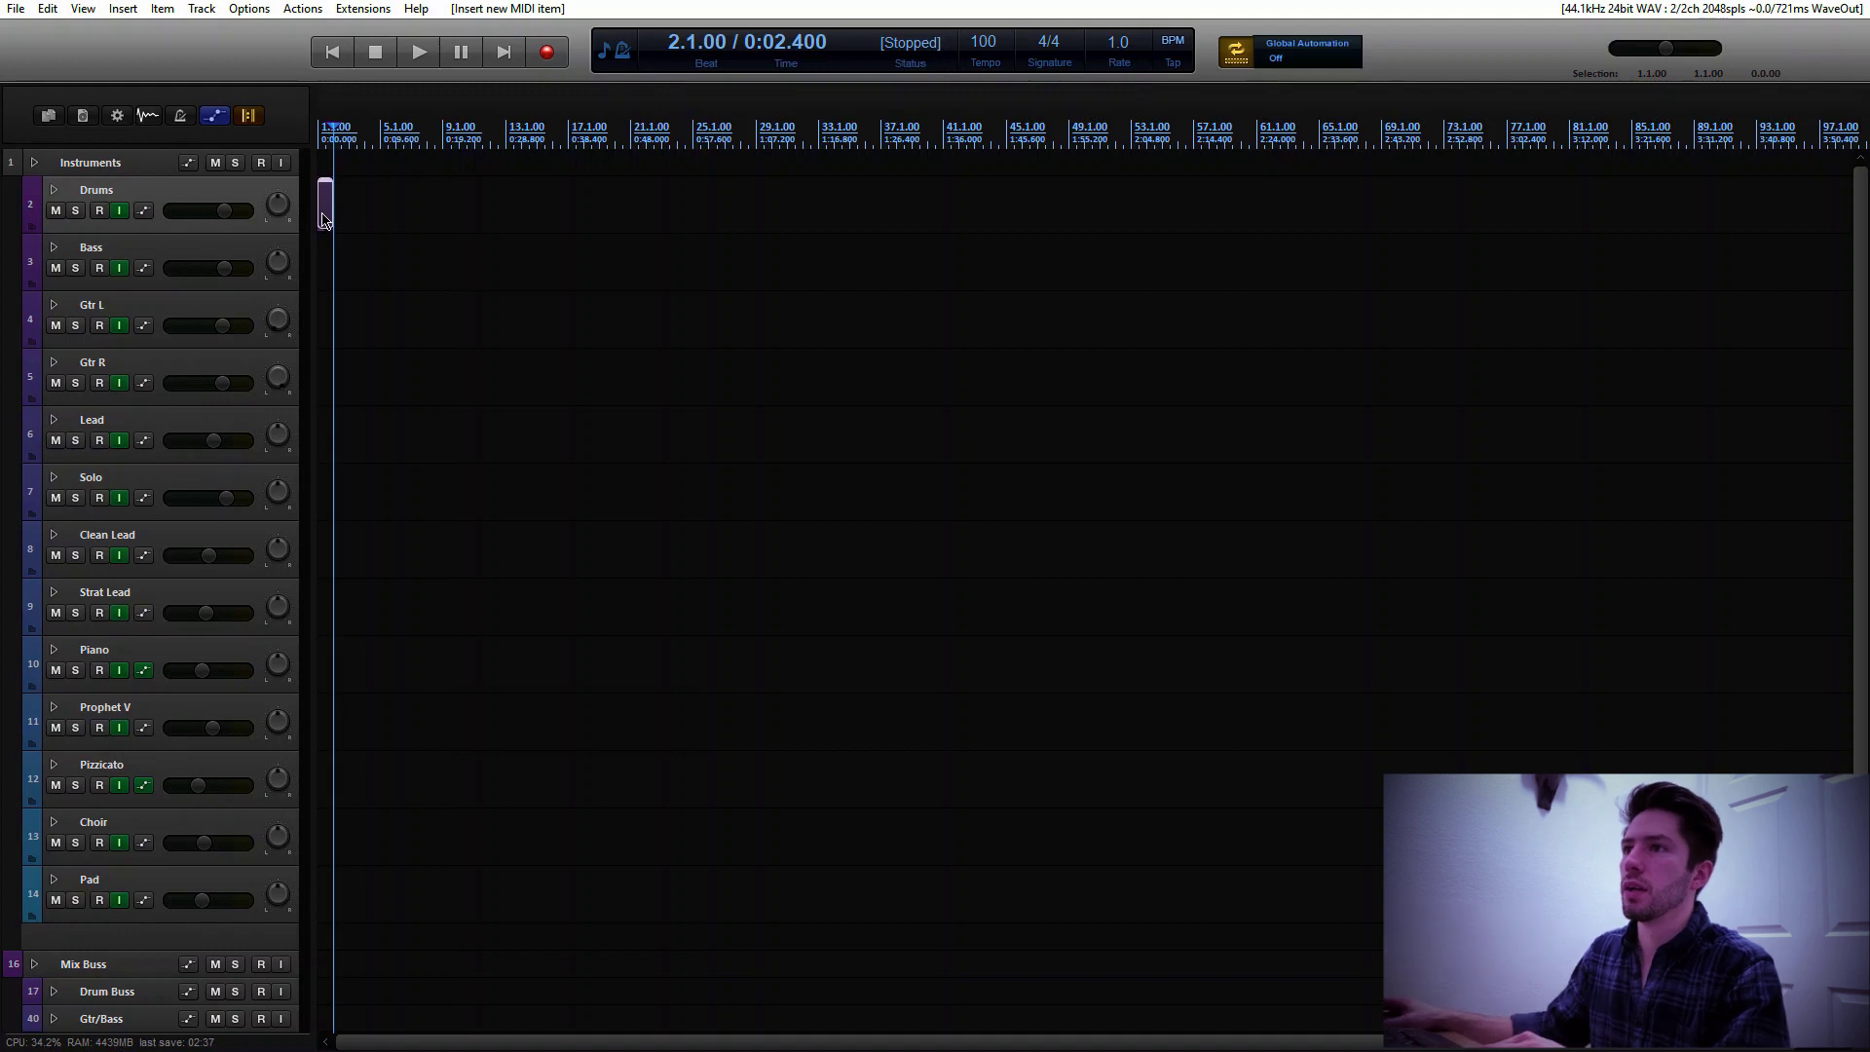
pyautogui.doubleClick(991, 47)
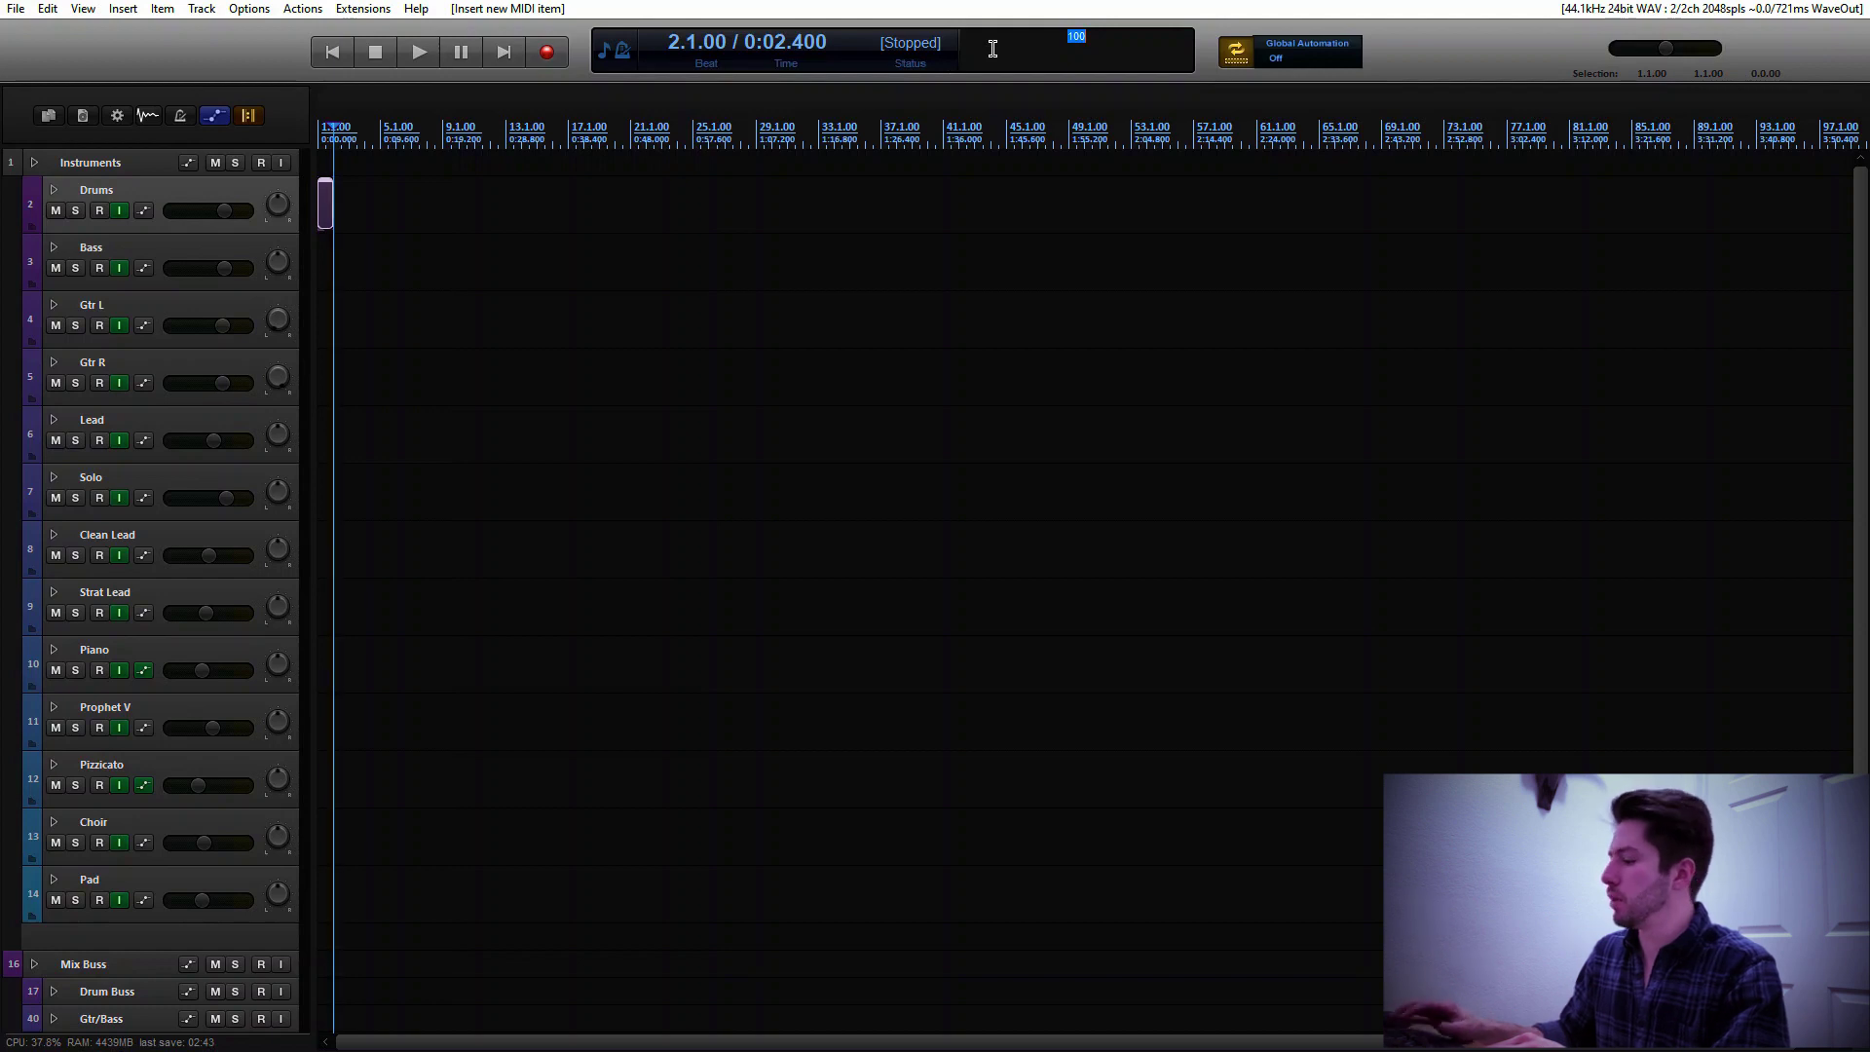
pyautogui.write('130')
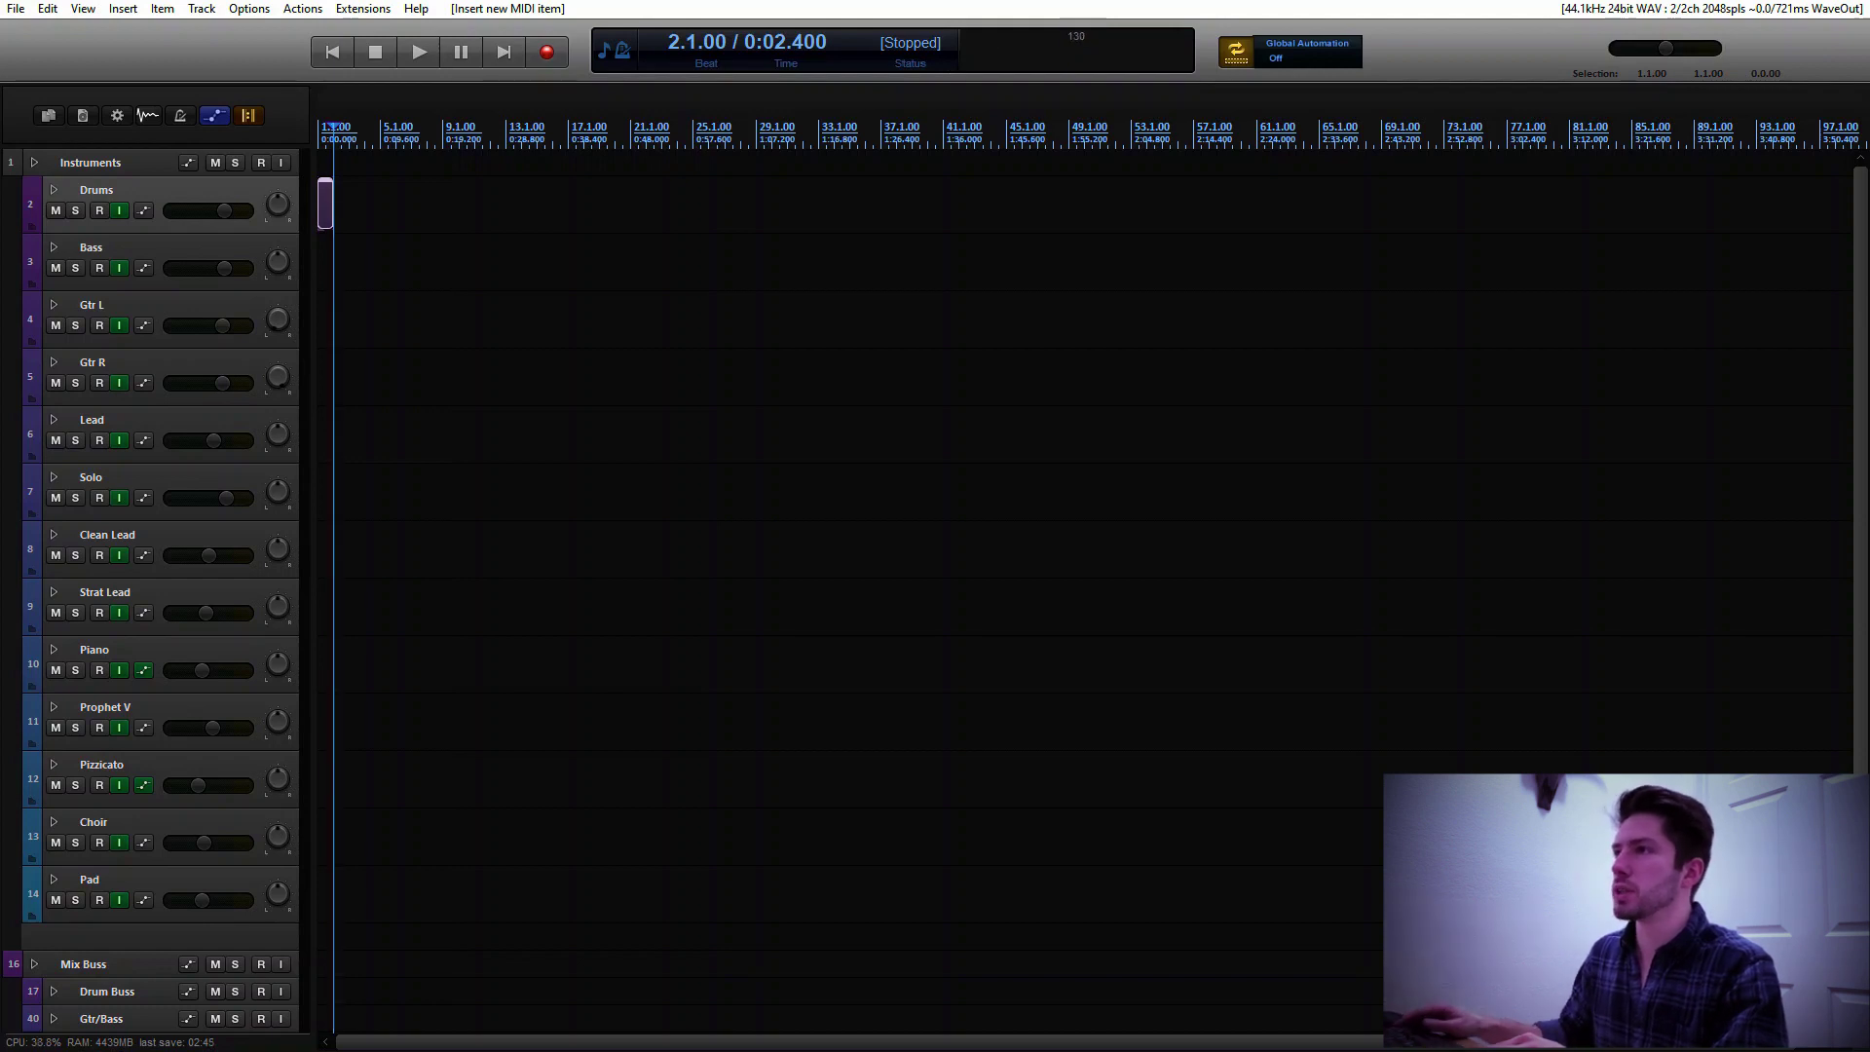
pyautogui.press('Return')
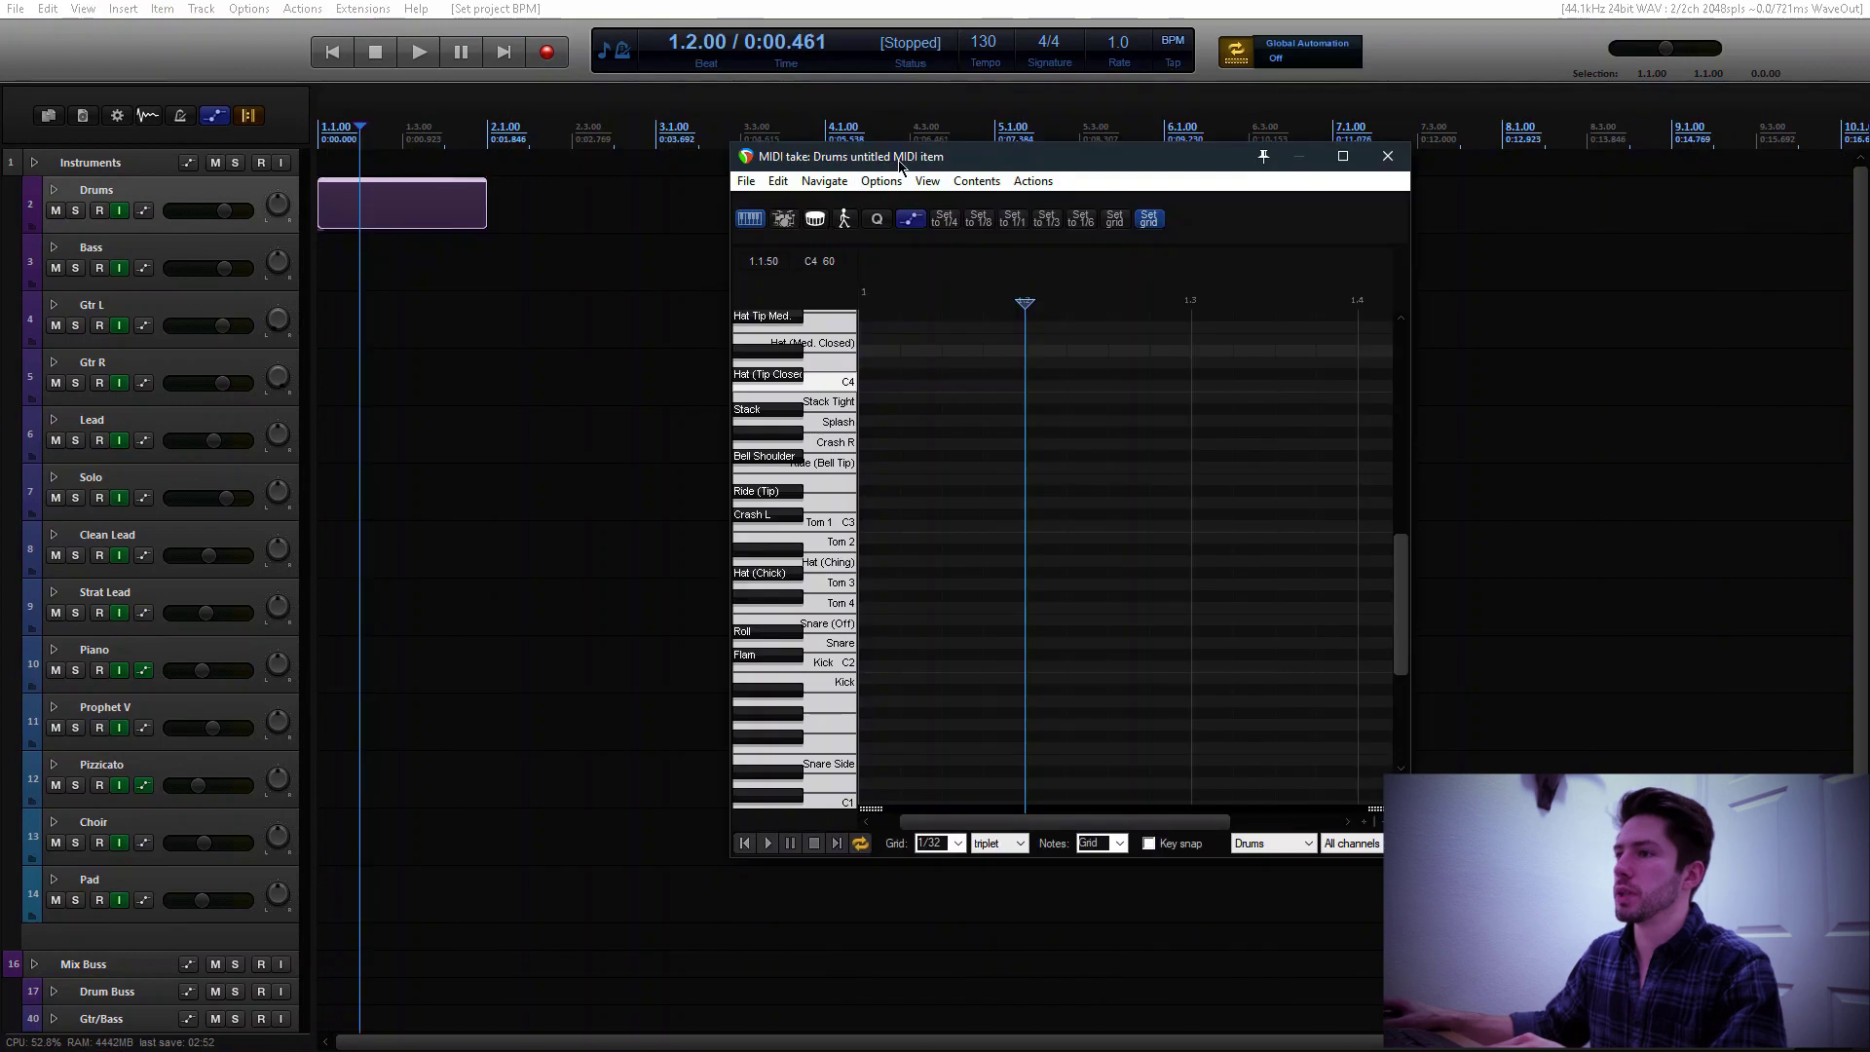
# Program a triplet kick pattern with a snare on beat 3 in the one-bar Drums item and play it back
pyautogui.moveTo(900, 165); pyautogui.dragTo(707, 192)
pyautogui.scroll(-1, 964, 721)
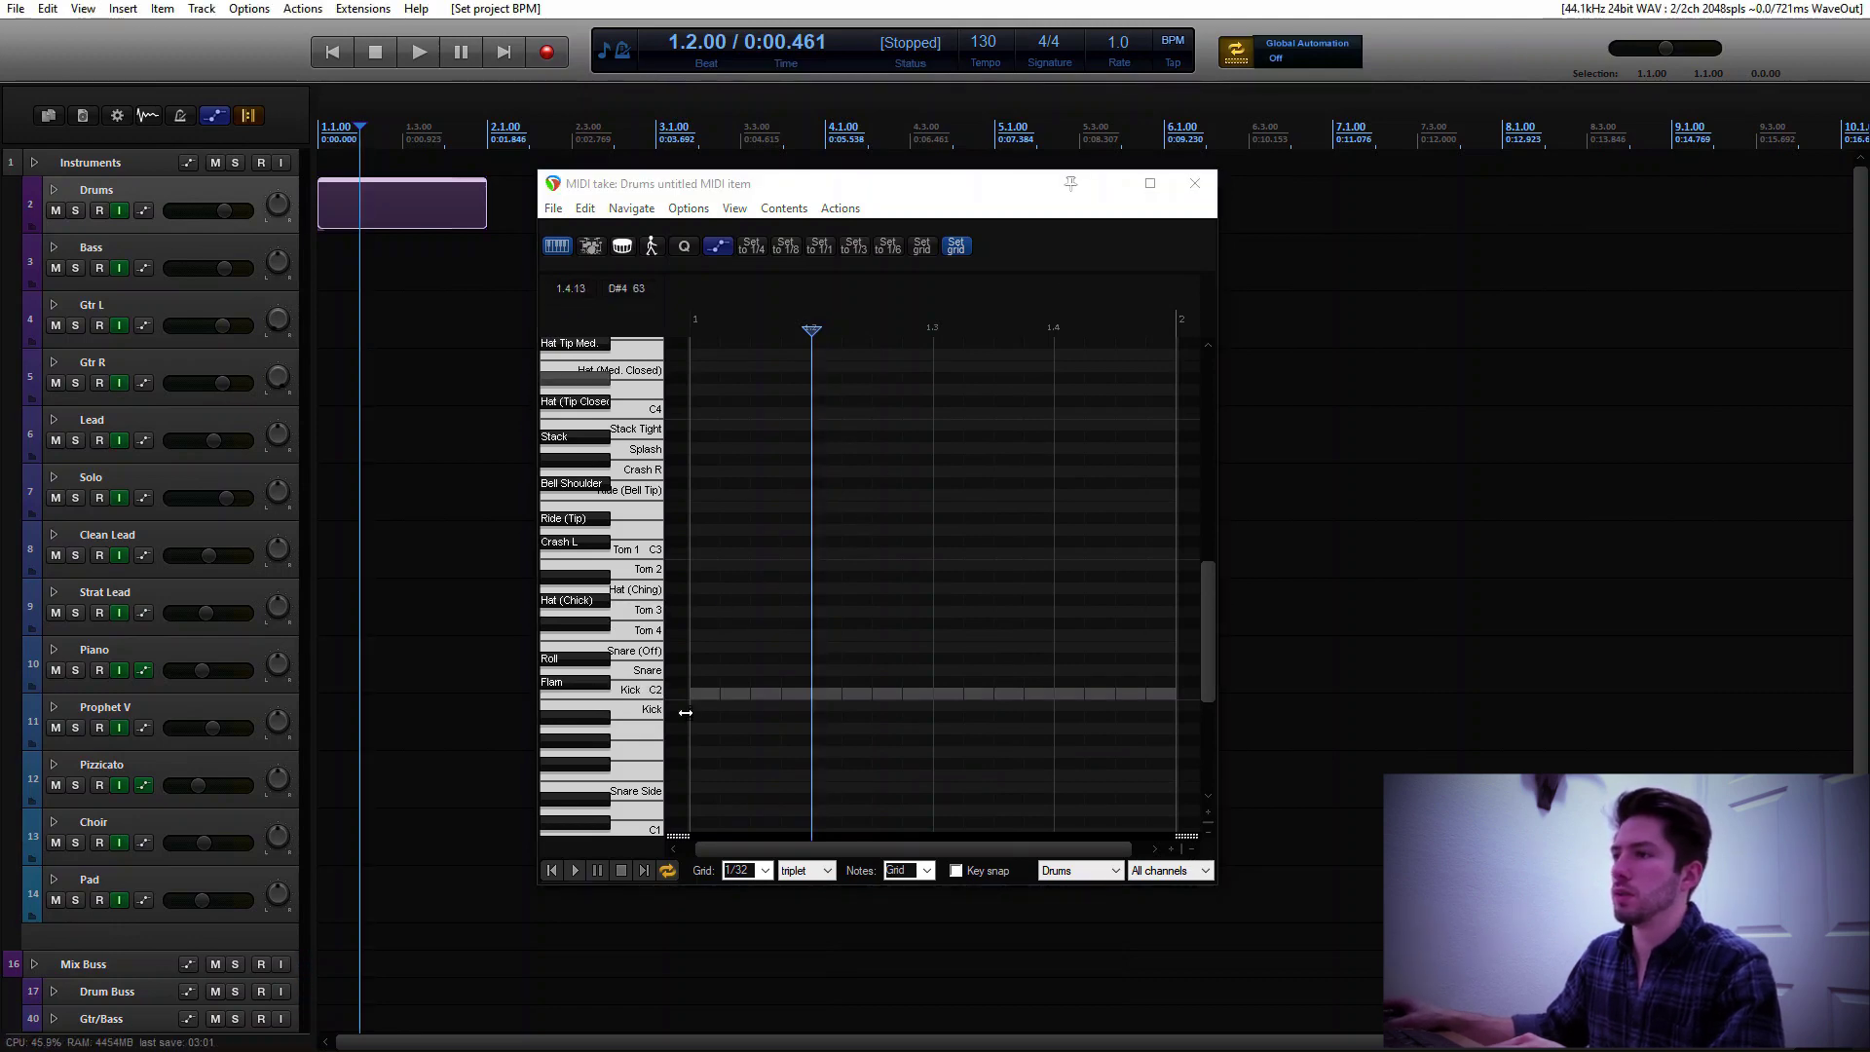
pyautogui.moveTo(1206, 668); pyautogui.dragTo(1055, 681)
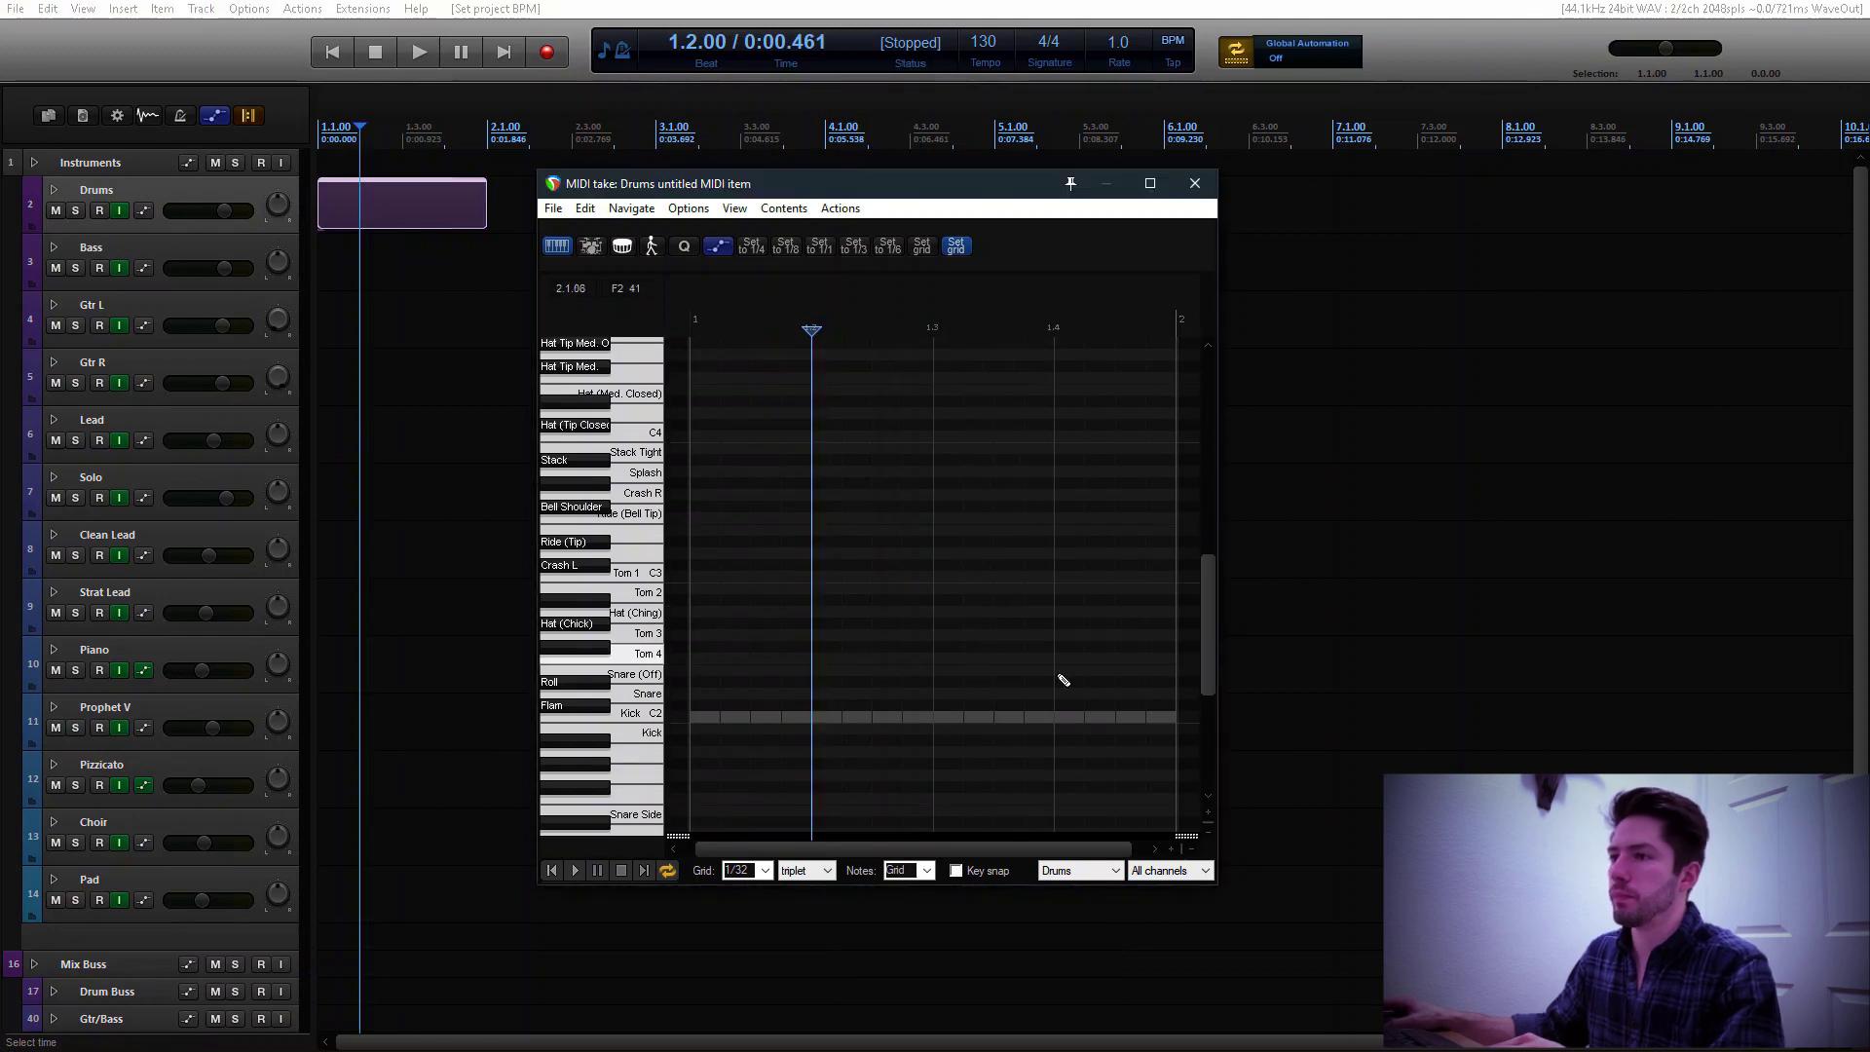
pyautogui.click(694, 717)
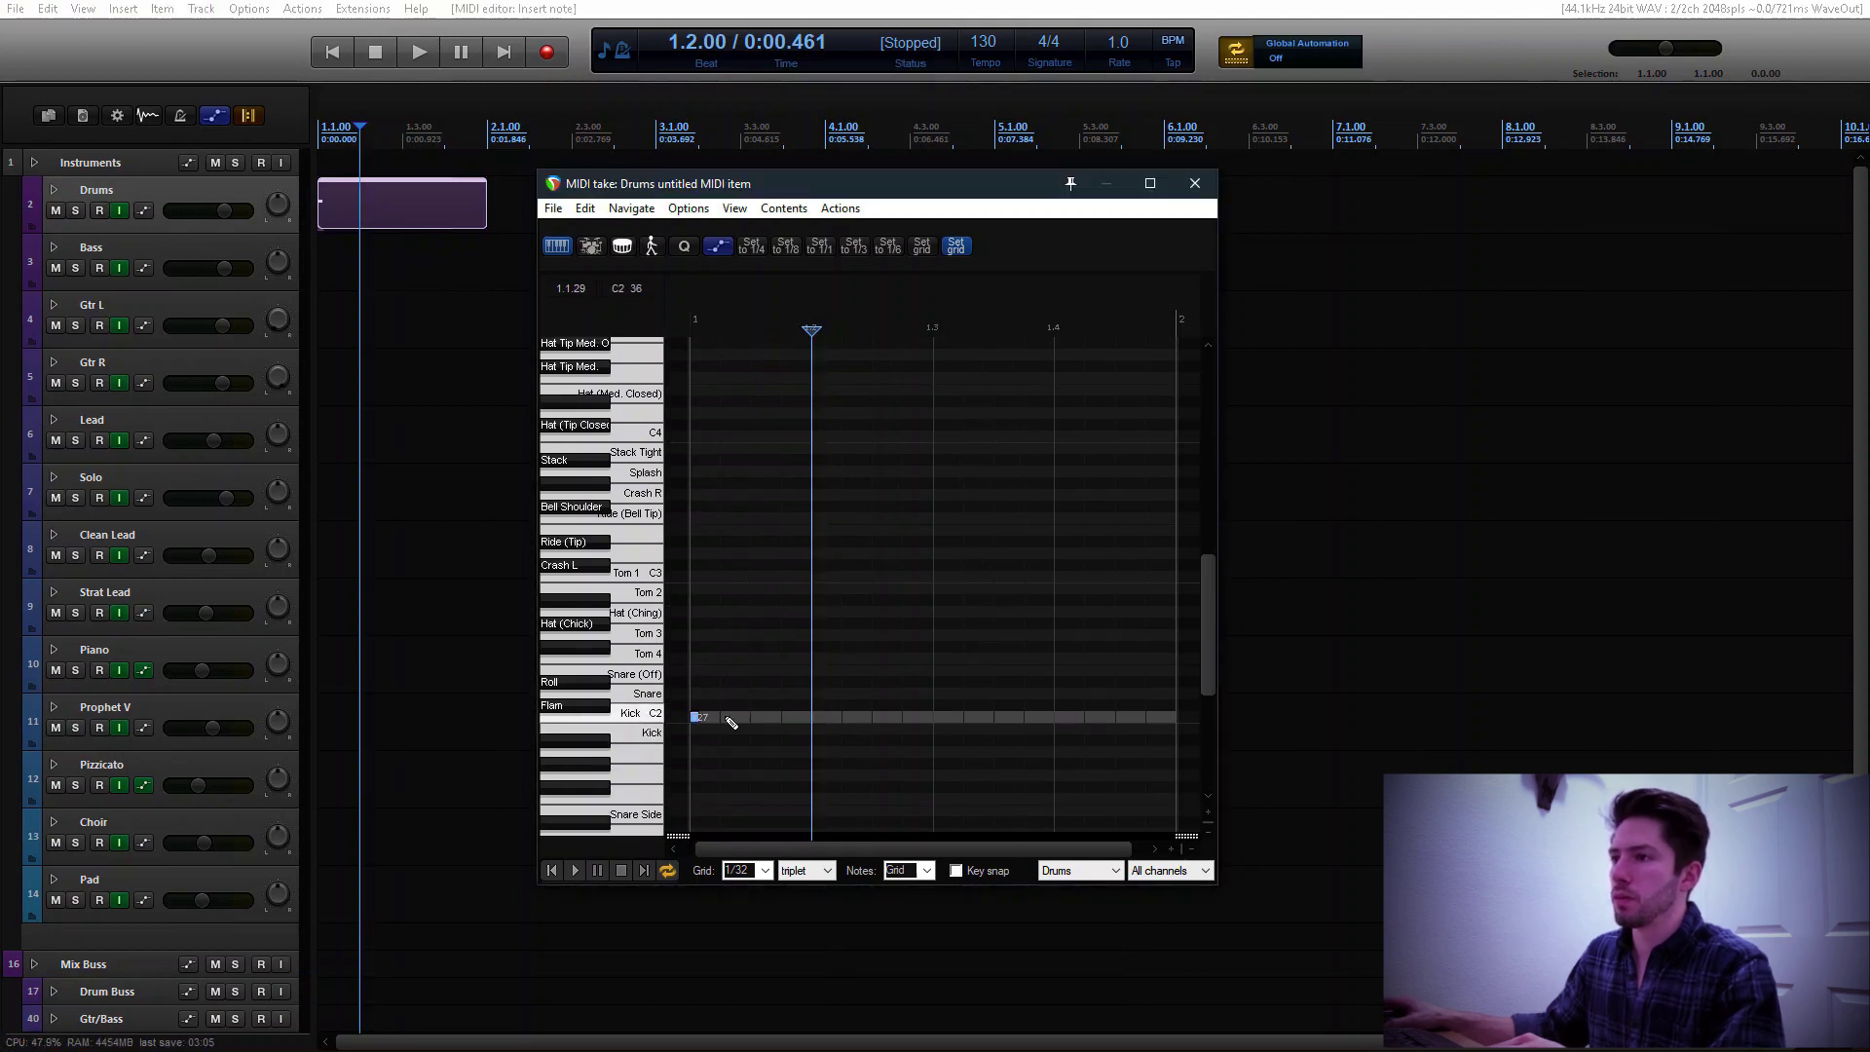
pyautogui.click(735, 718)
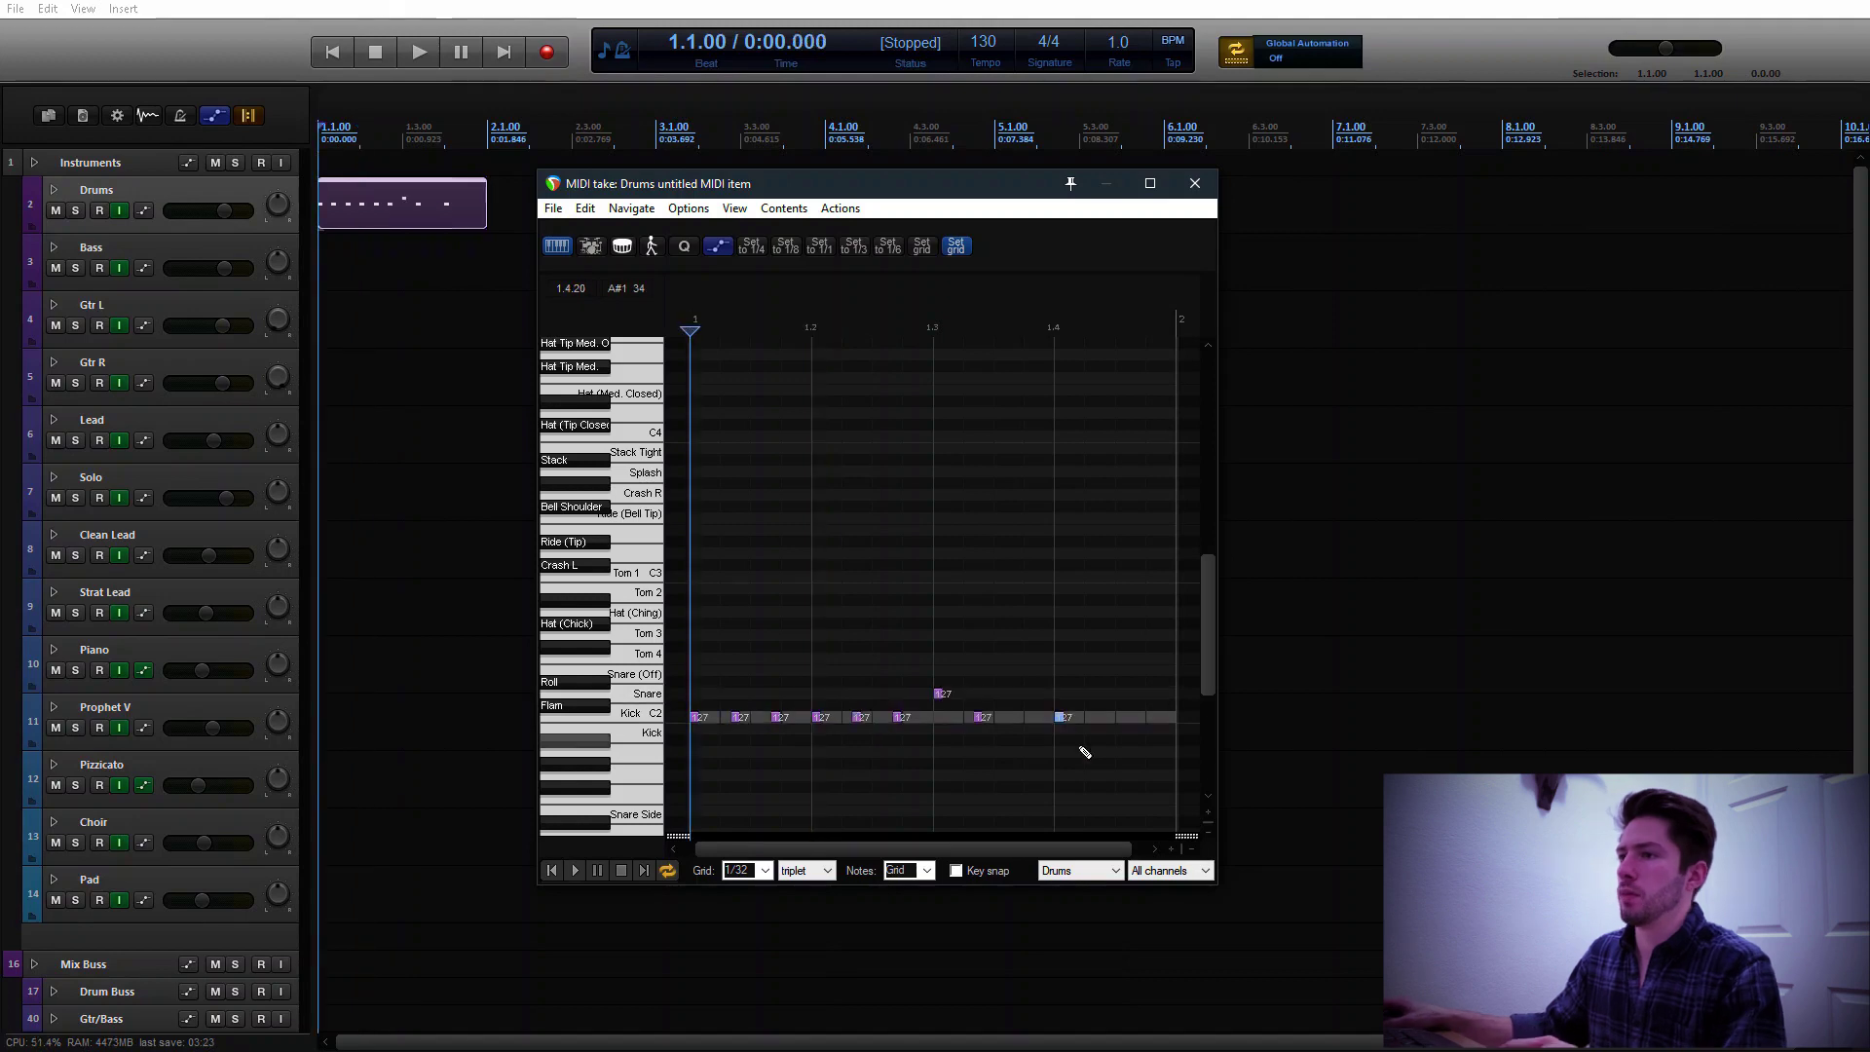
pyautogui.press('space')
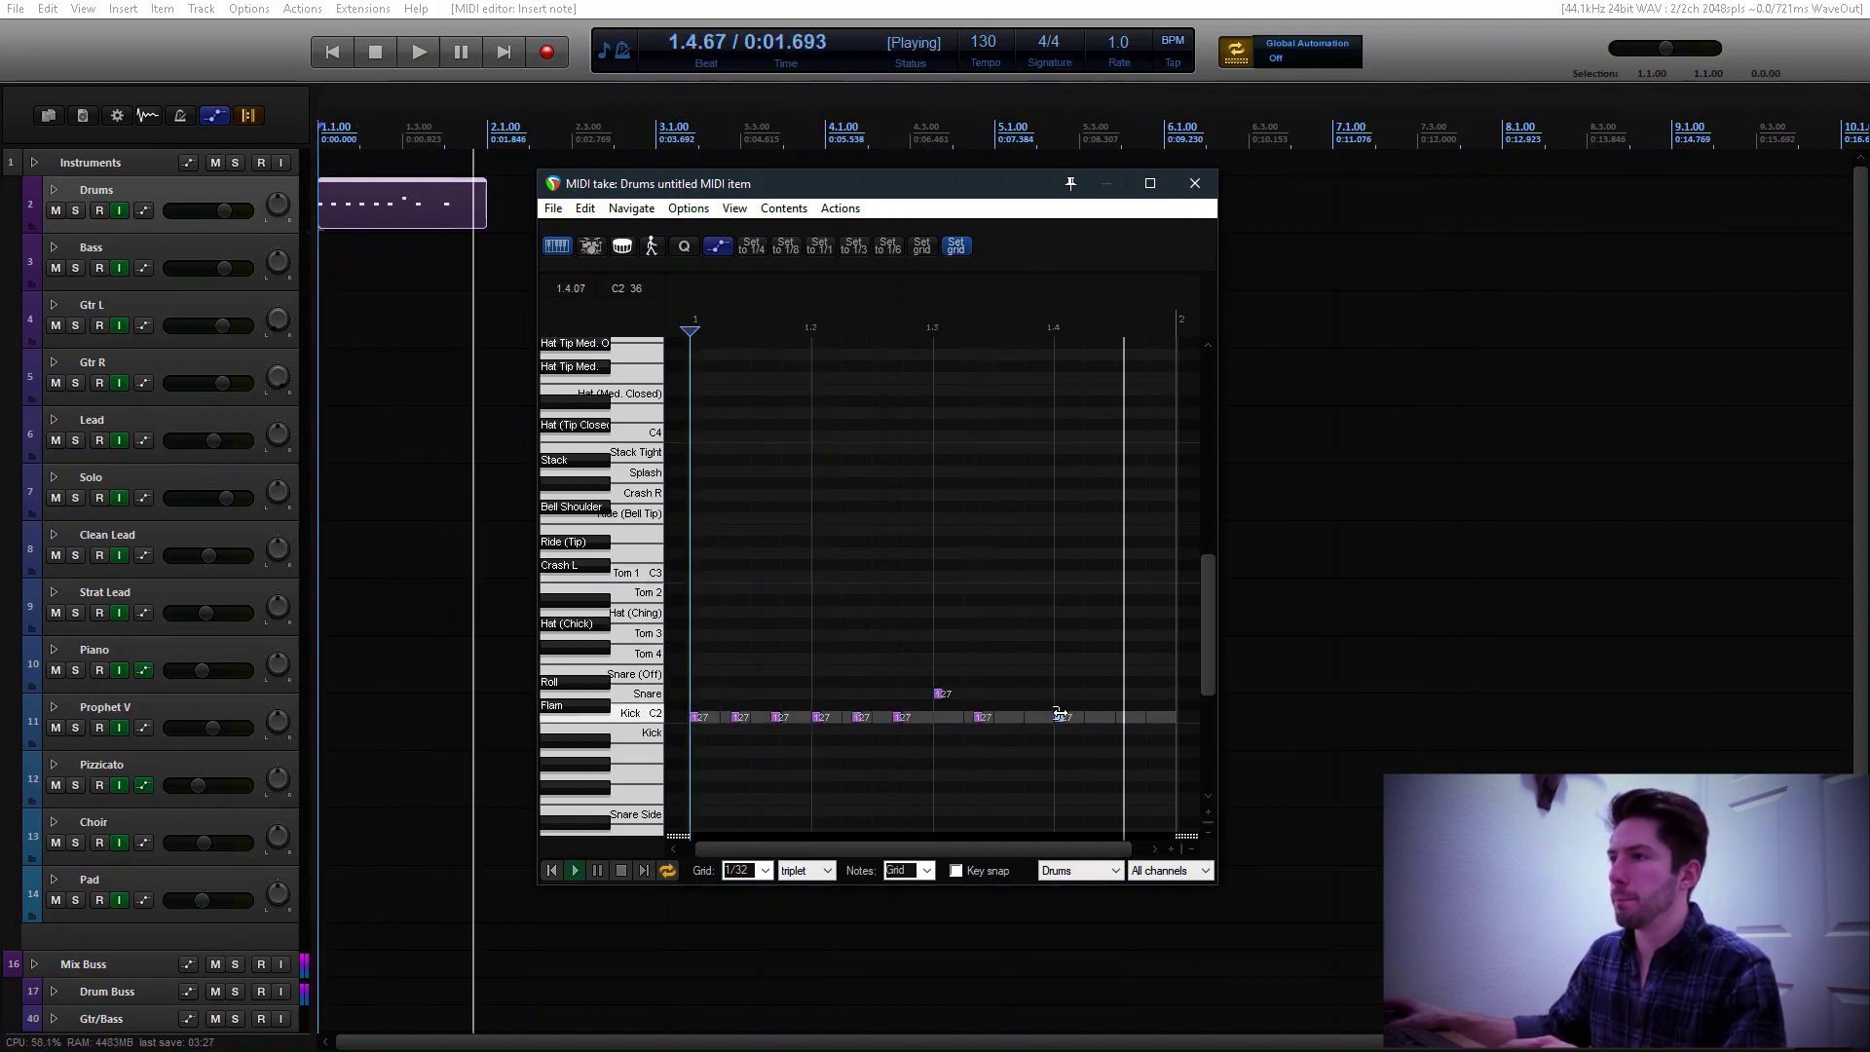
pyautogui.press('space')
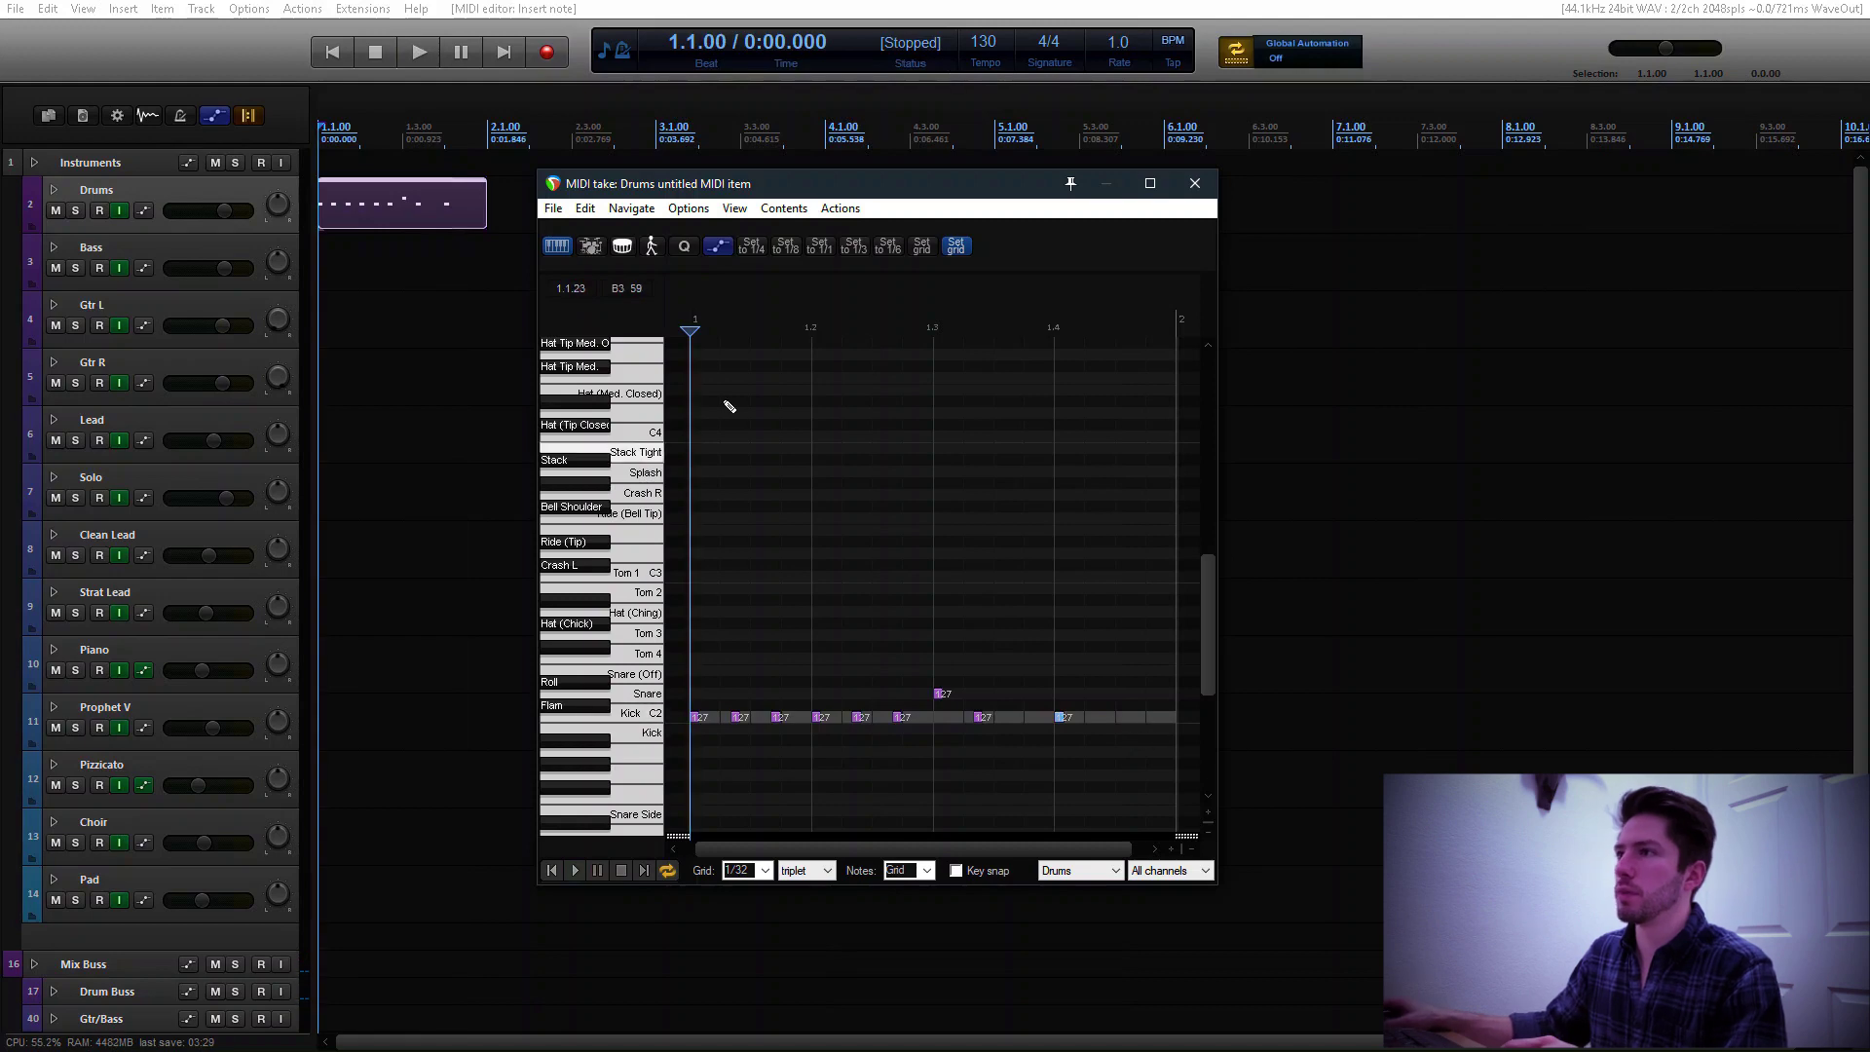
pyautogui.click(1195, 183)
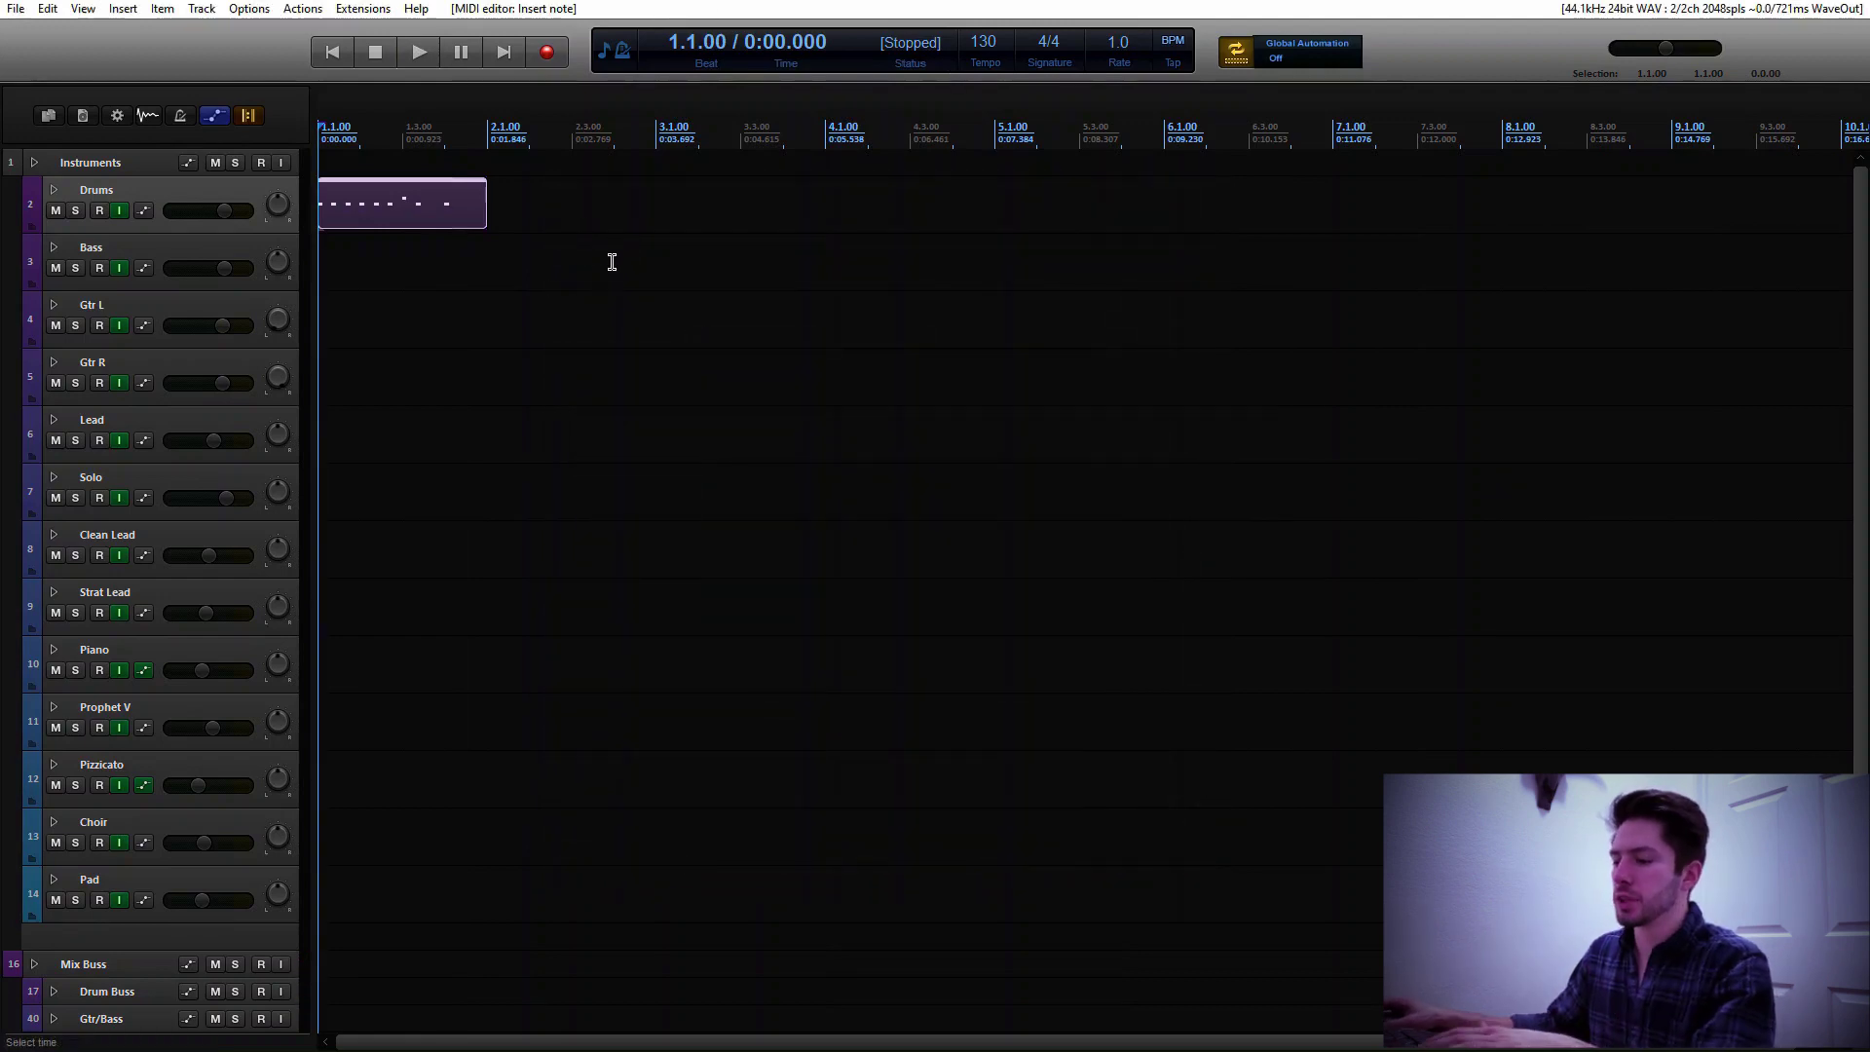
# Extend the Drums item to two bars and add a Stack hit on every beat of both bars
pyautogui.click(492, 232)
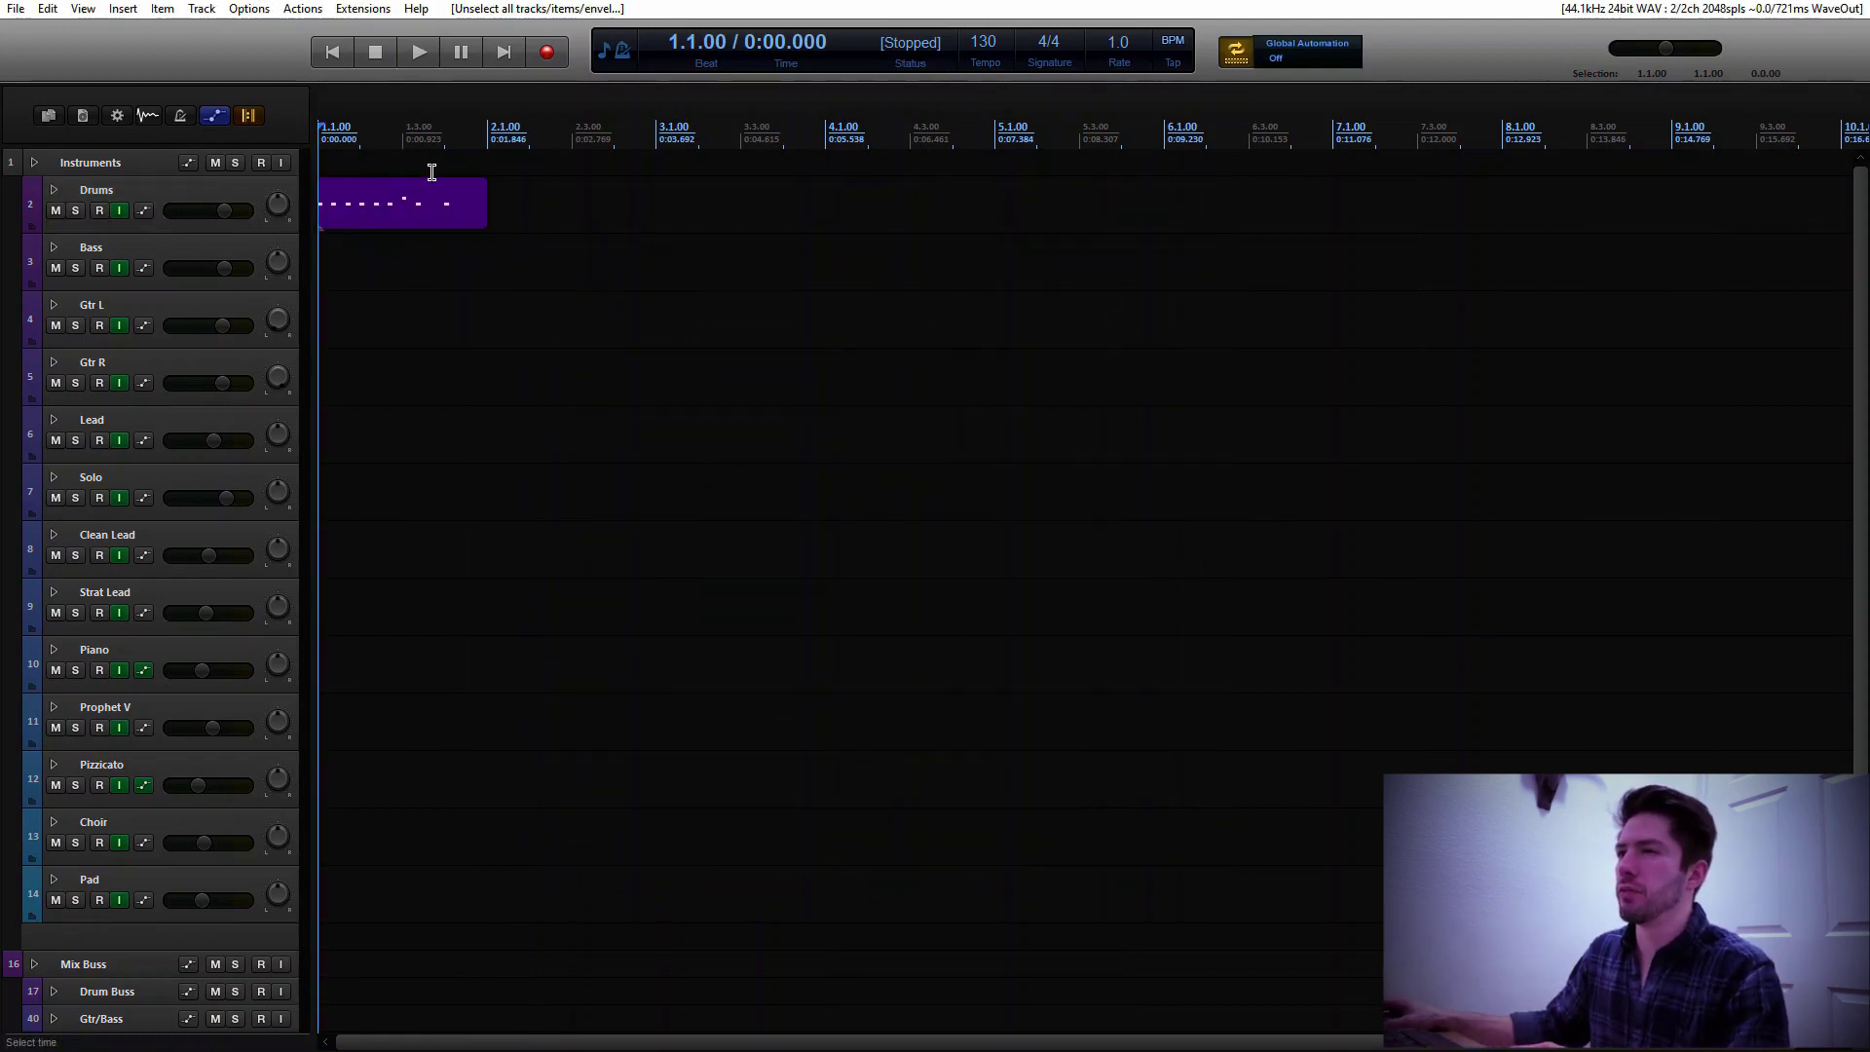
pyautogui.moveTo(488, 214); pyautogui.dragTo(489, 213)
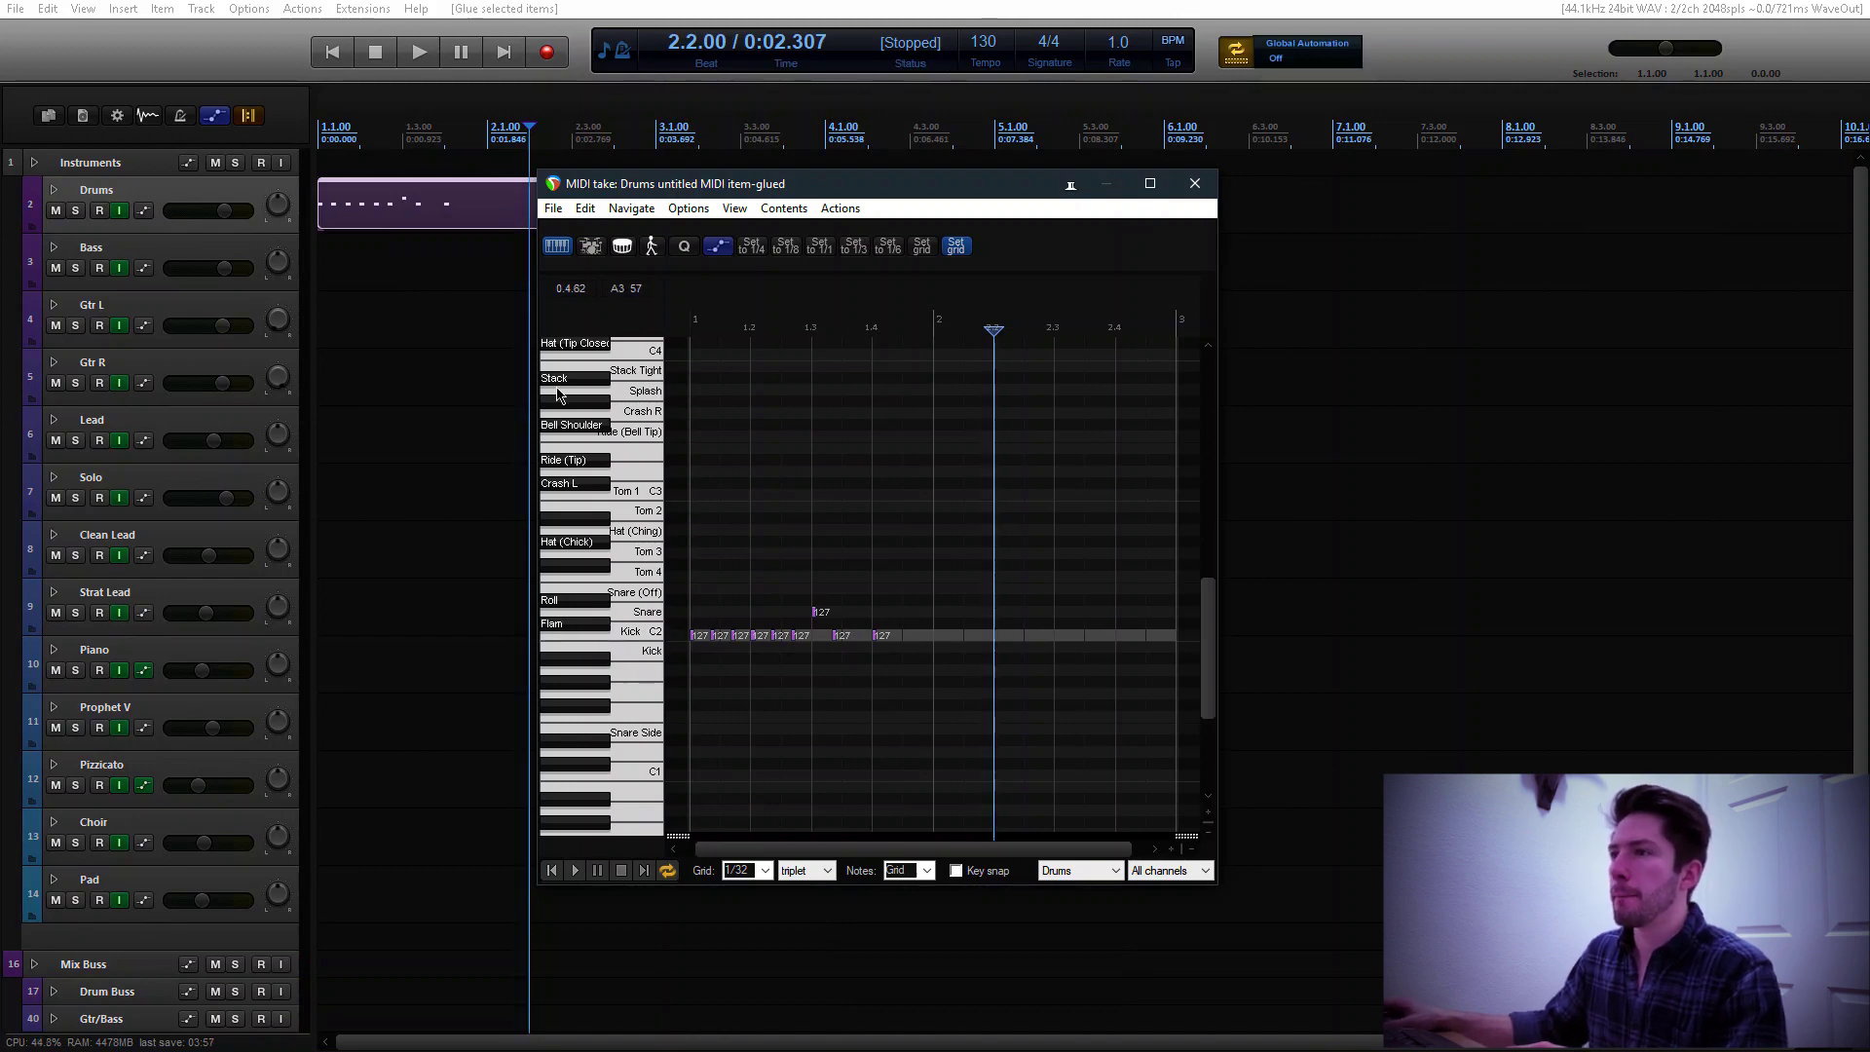
pyautogui.click(694, 378)
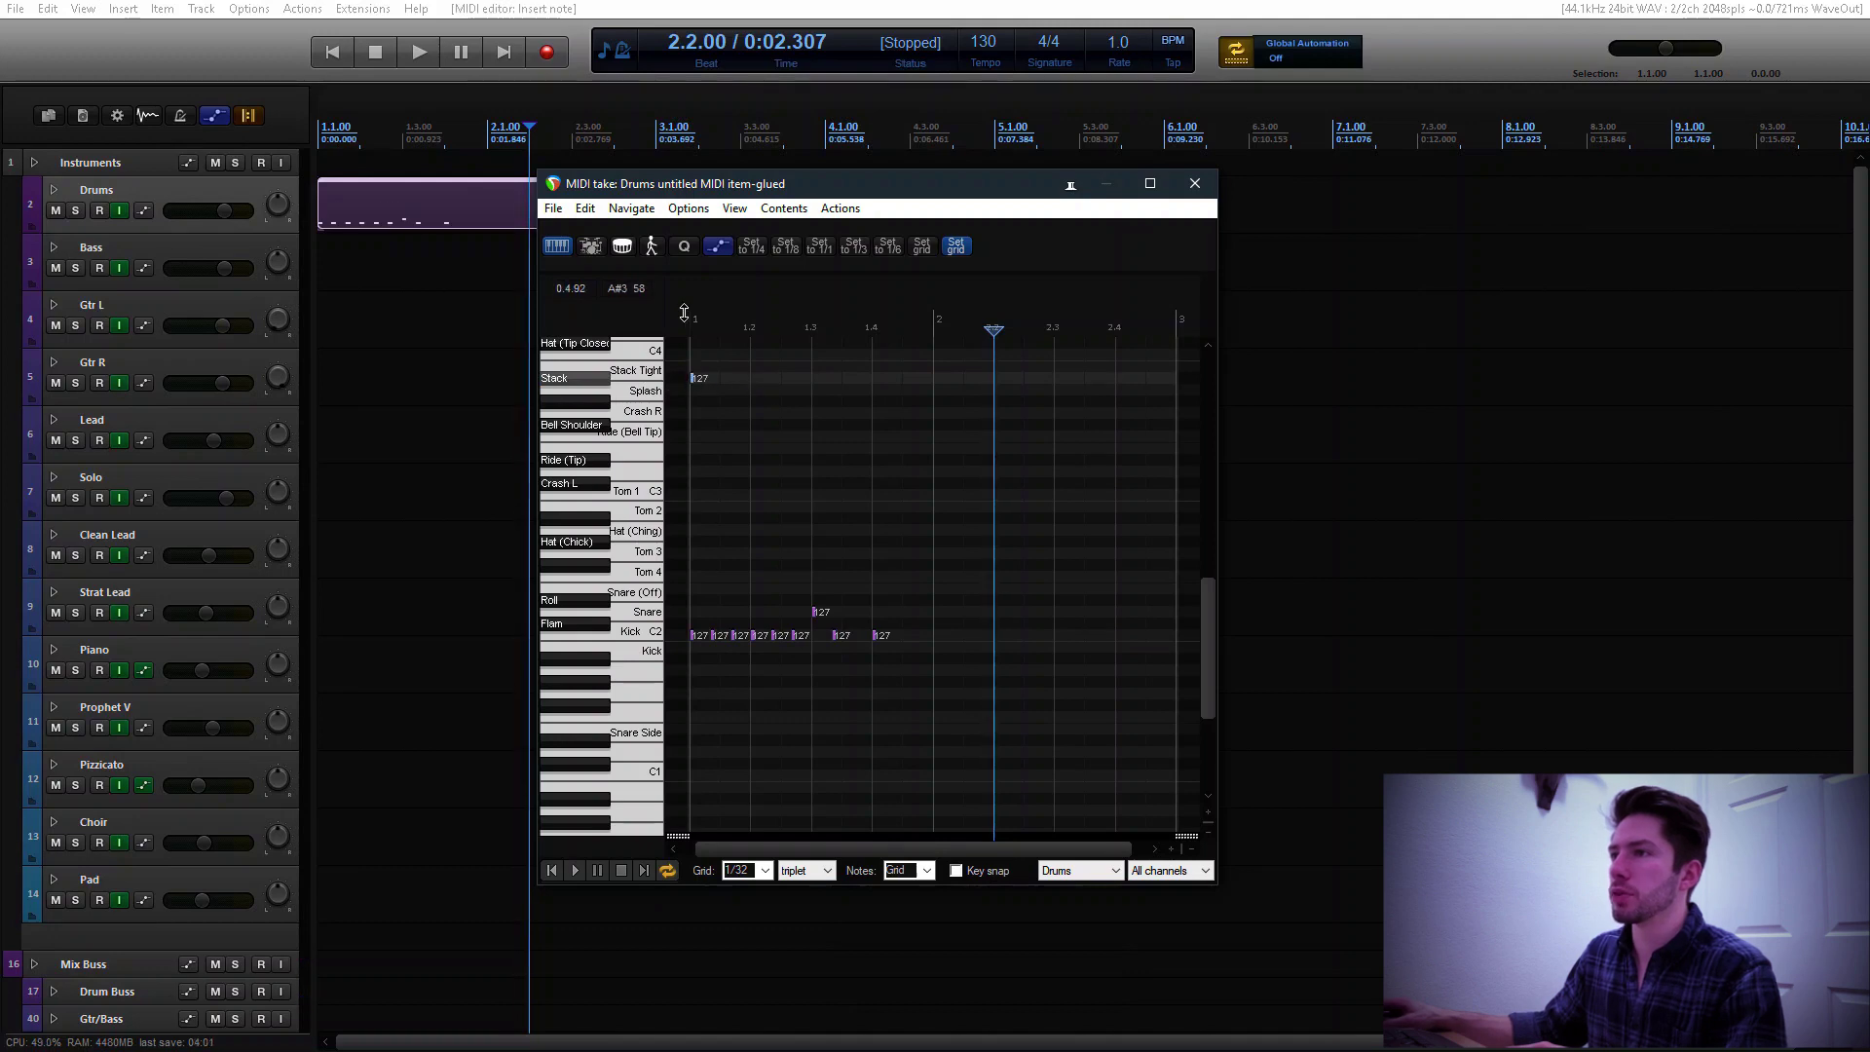
pyautogui.click(754, 379)
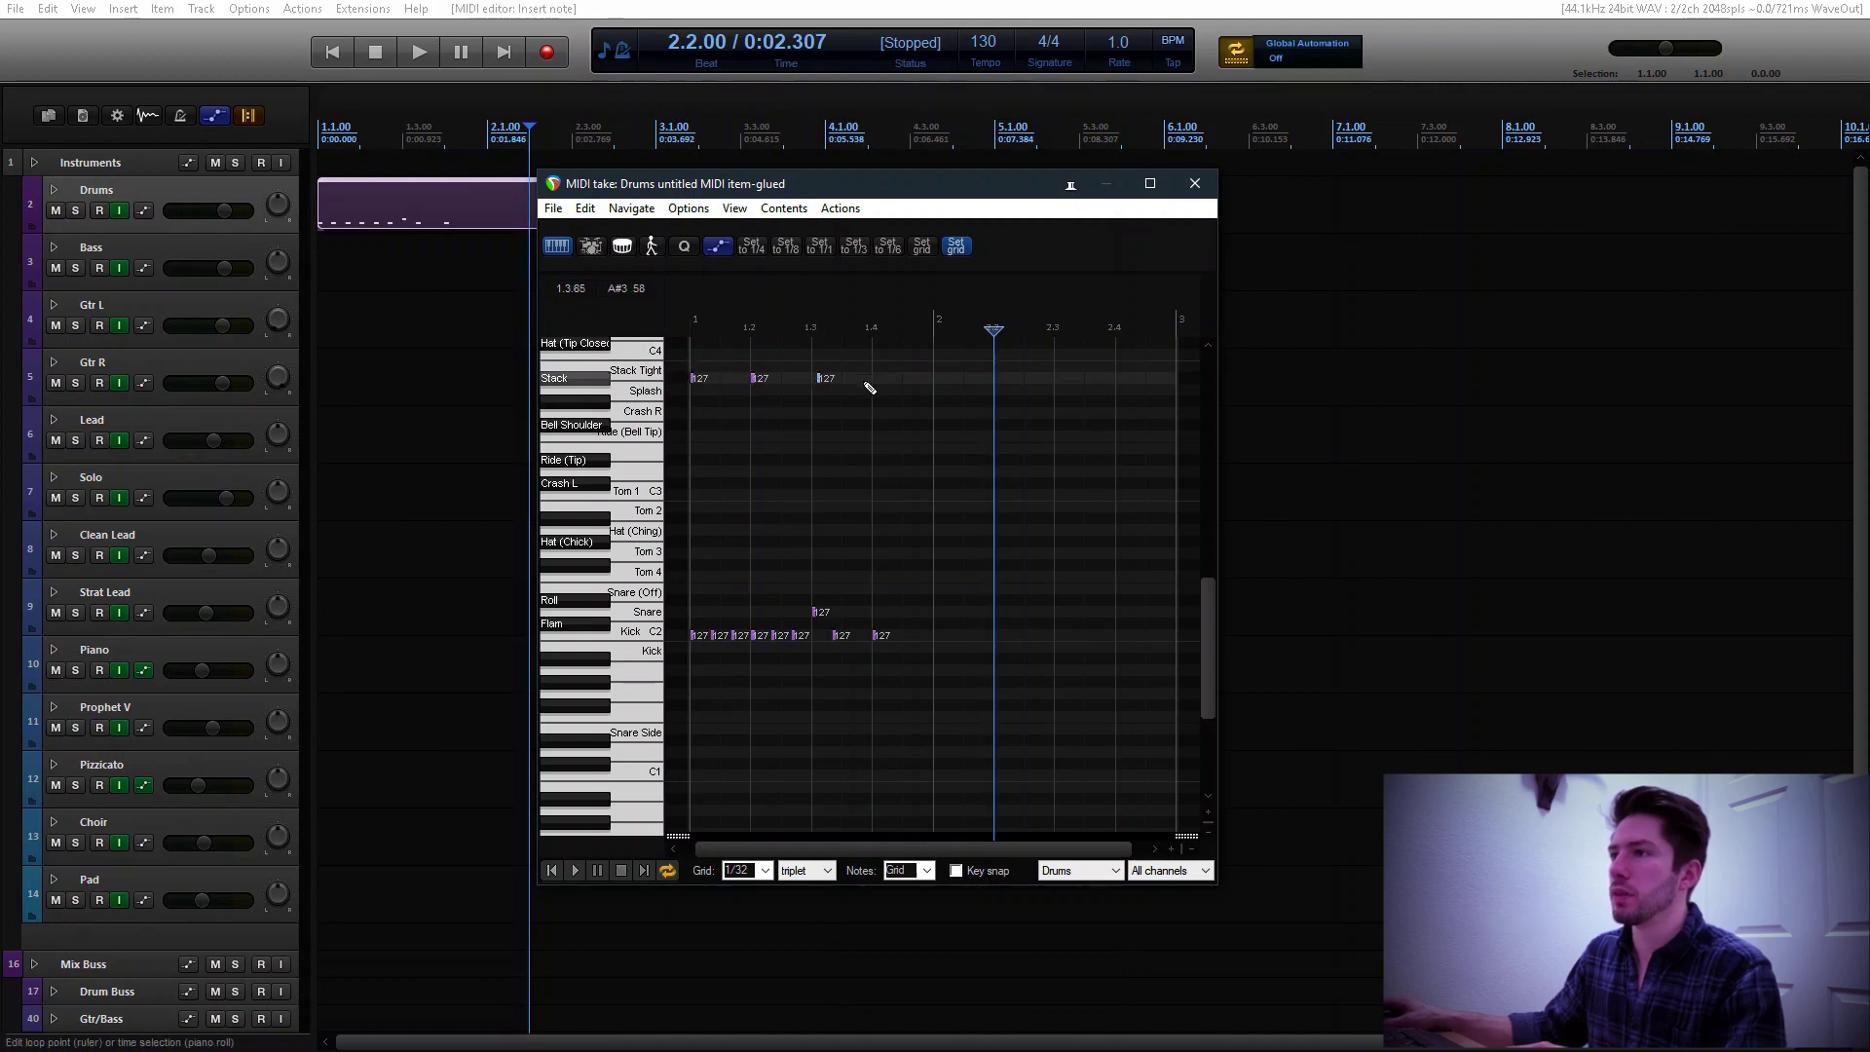
pyautogui.moveTo(820, 381); pyautogui.dragTo(813, 382)
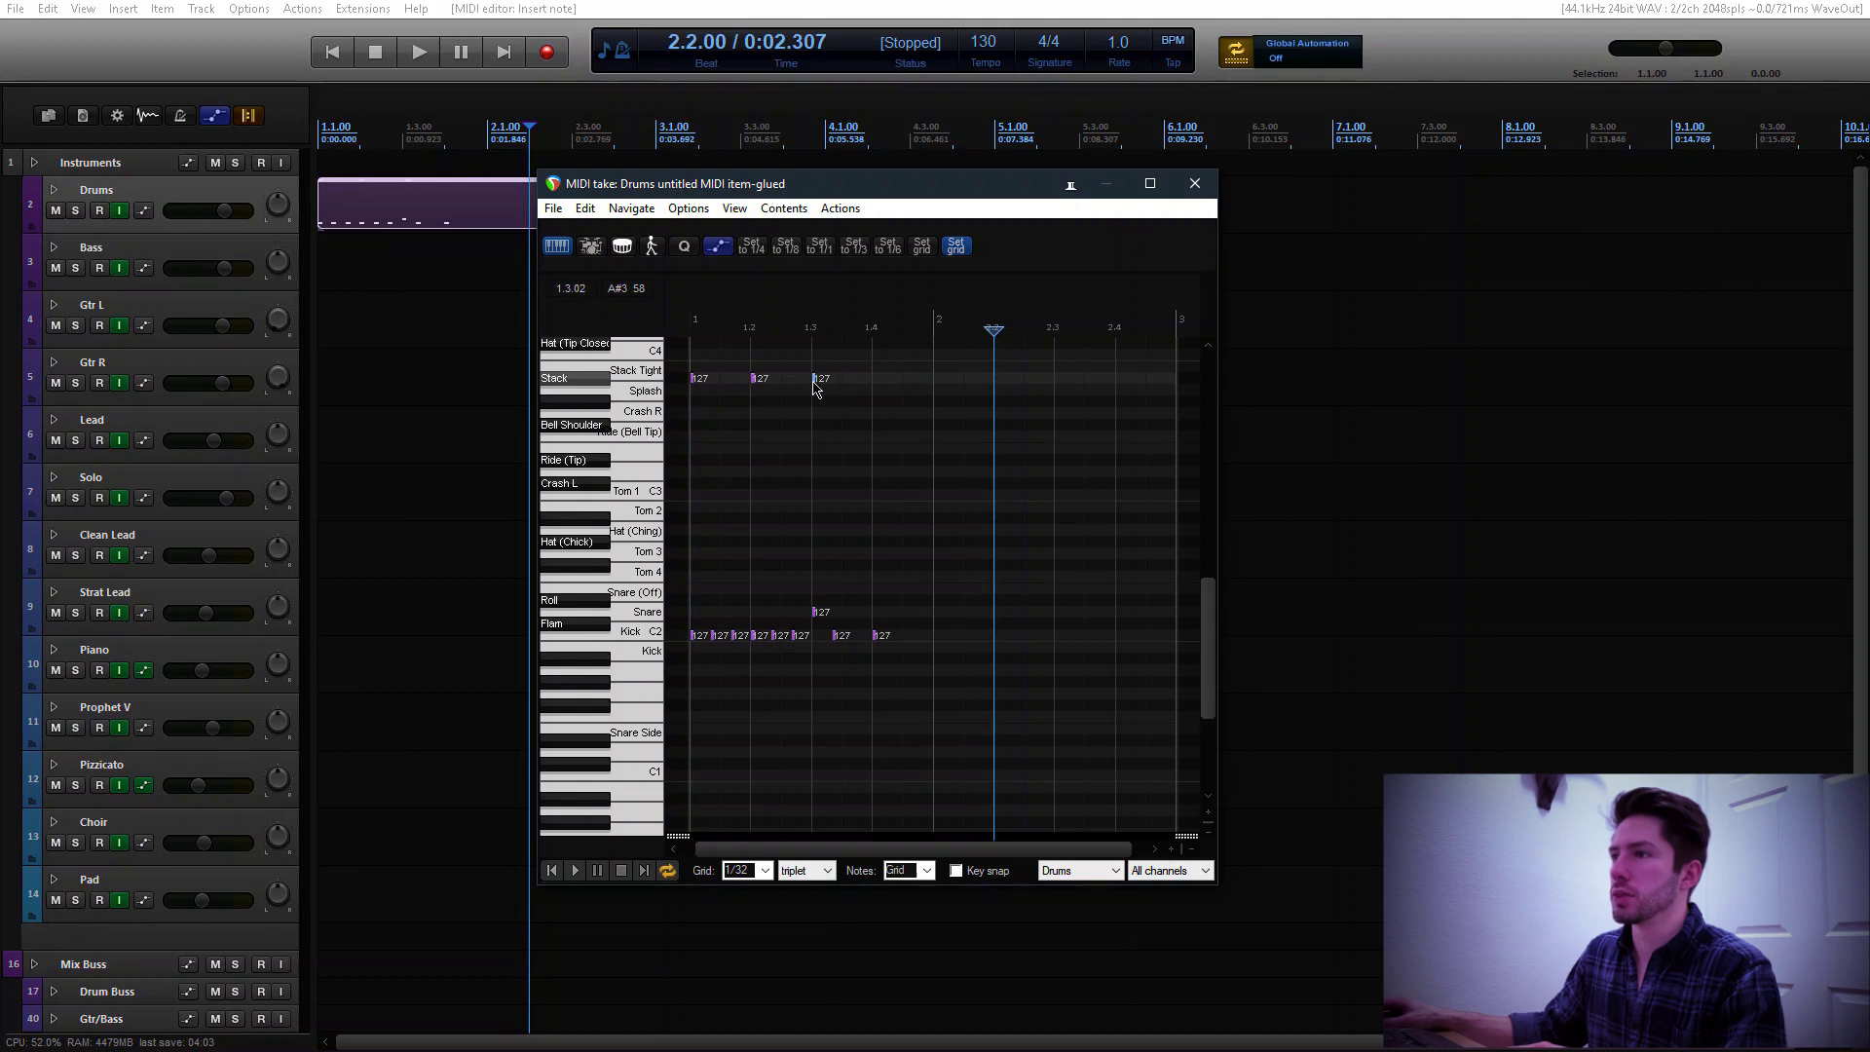
pyautogui.click(868, 380)
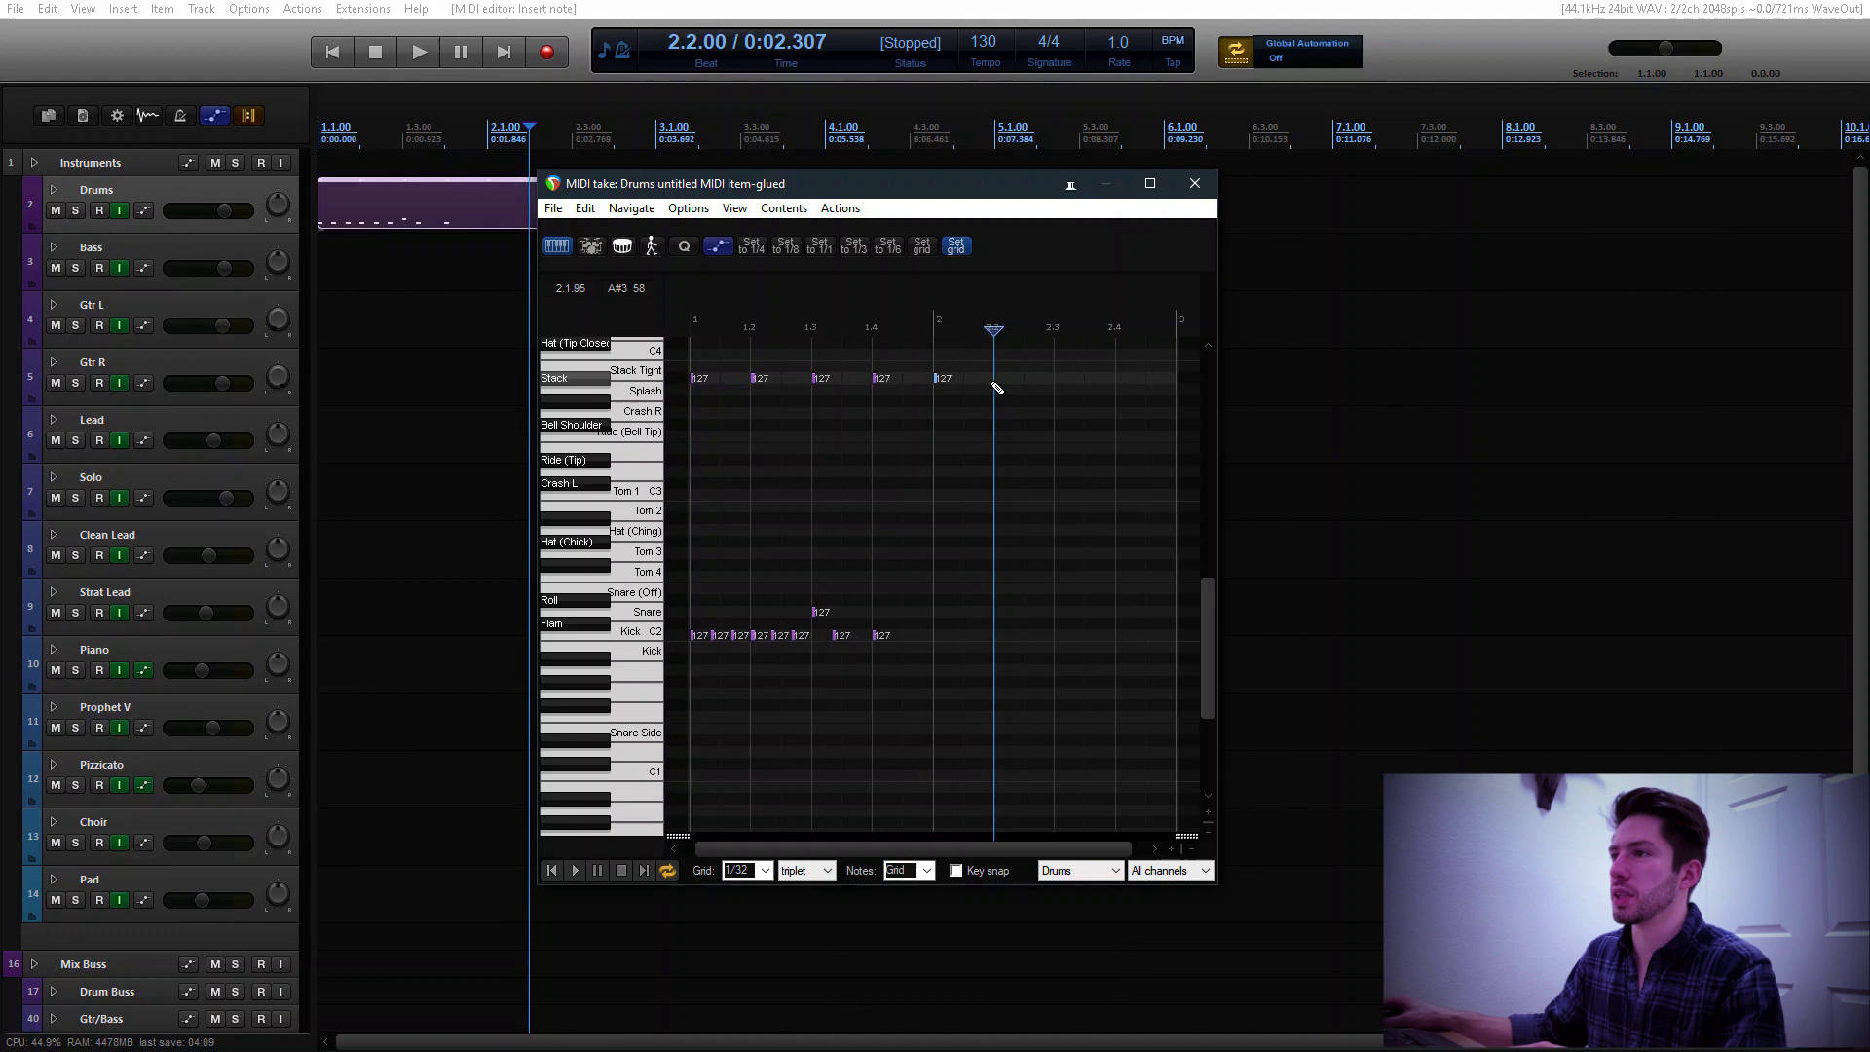
pyautogui.click(995, 382)
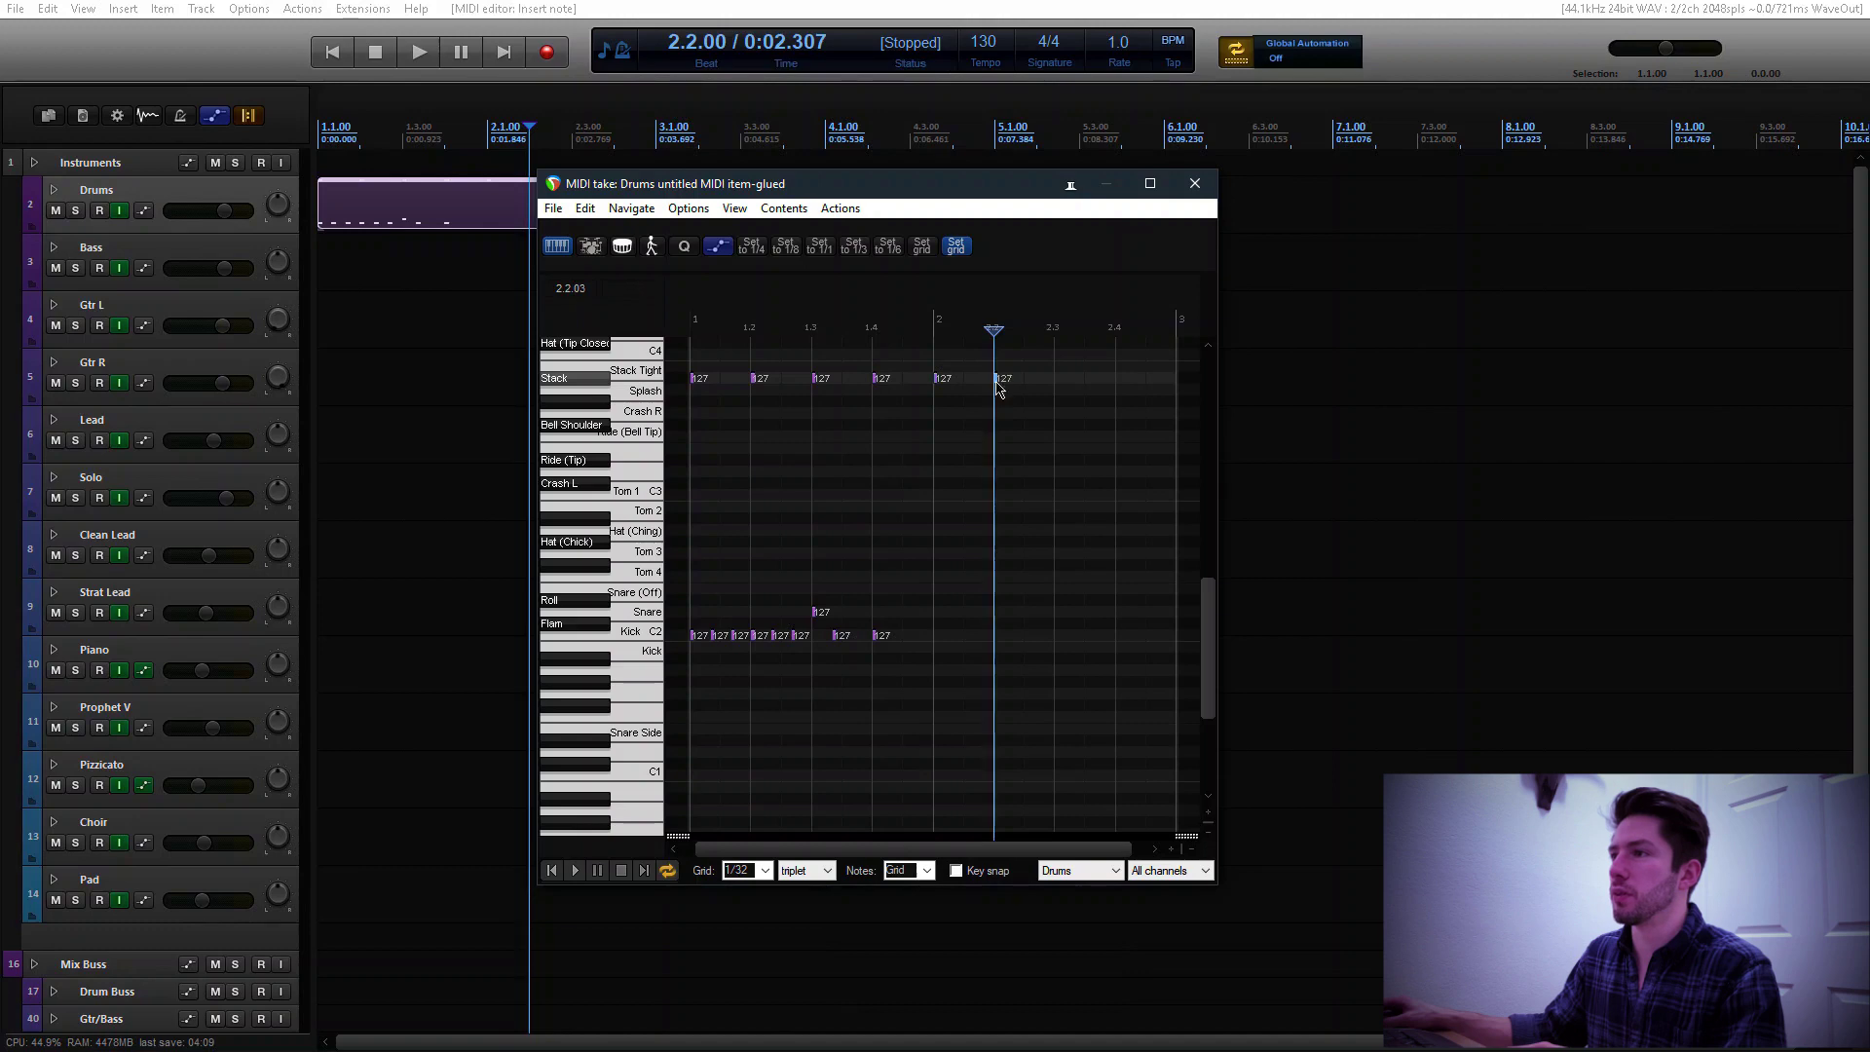
pyautogui.click(1122, 381)
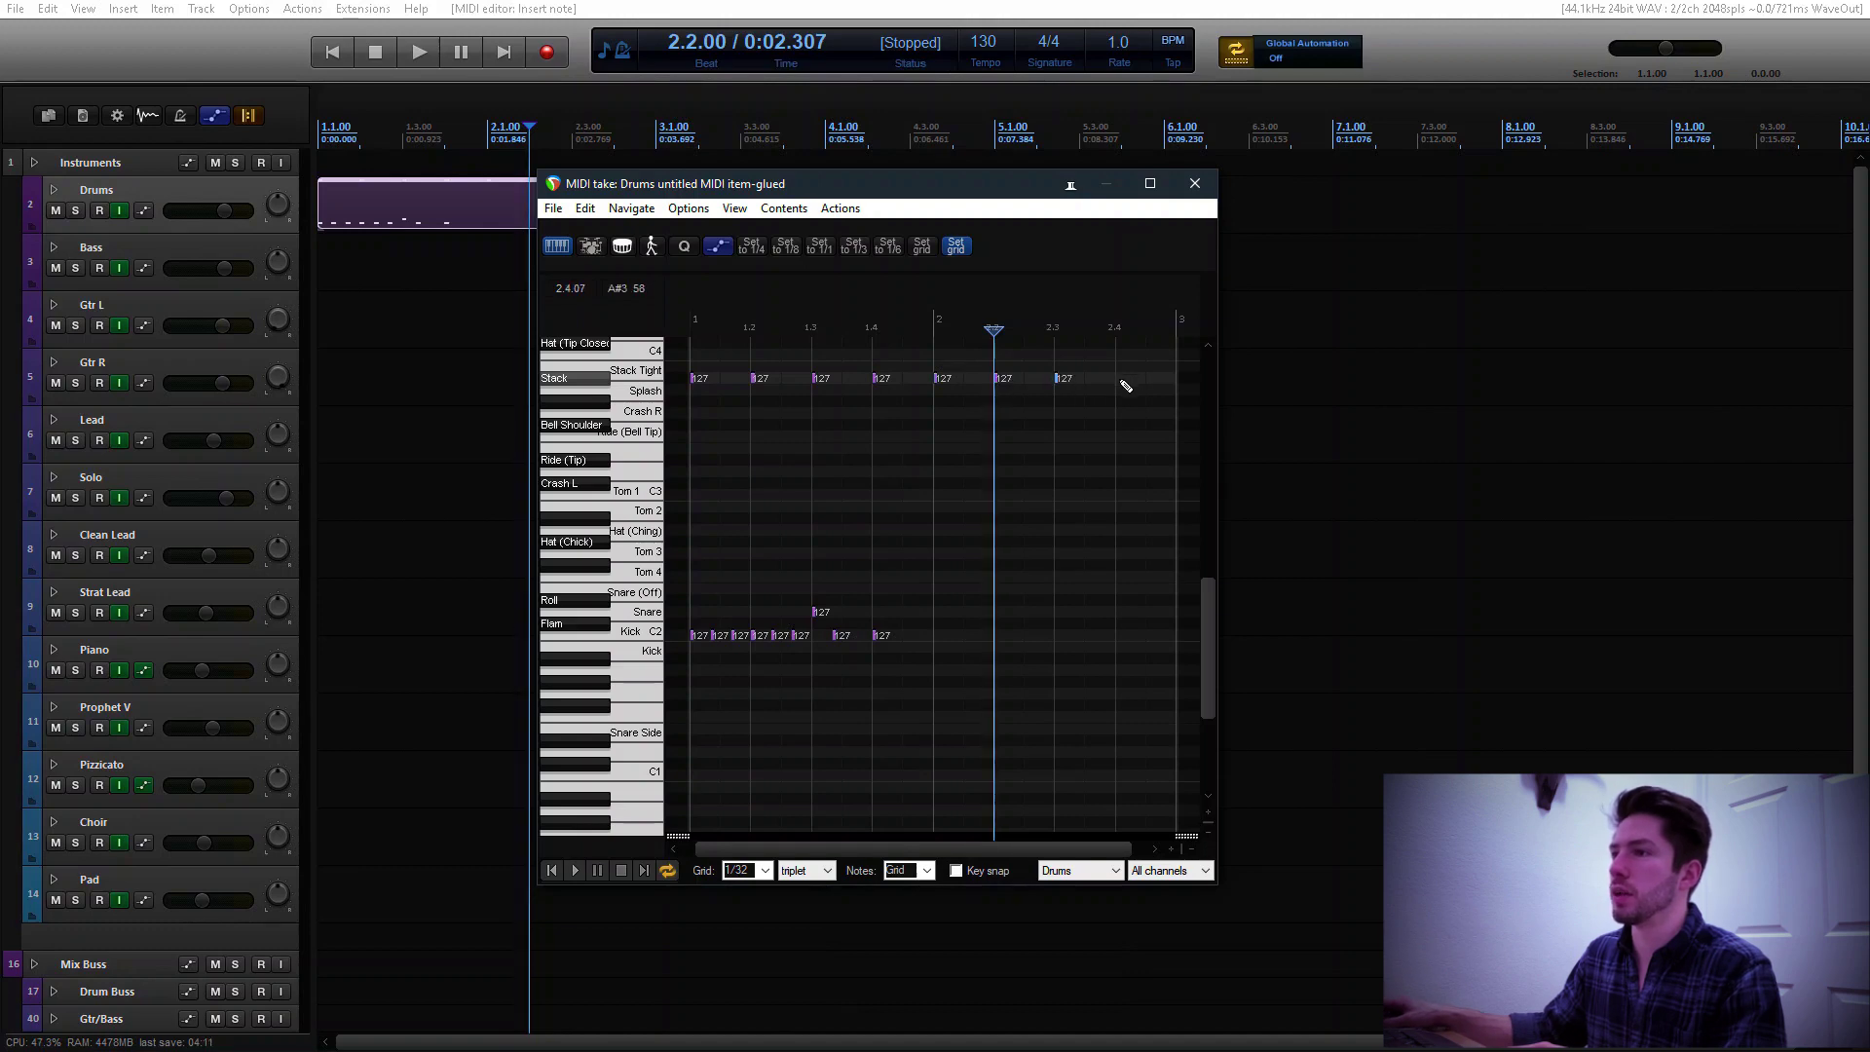
# Fill bar 2 with kicks and snares, add a Splash on the final snare, and play the pattern back
pyautogui.click(551, 871)
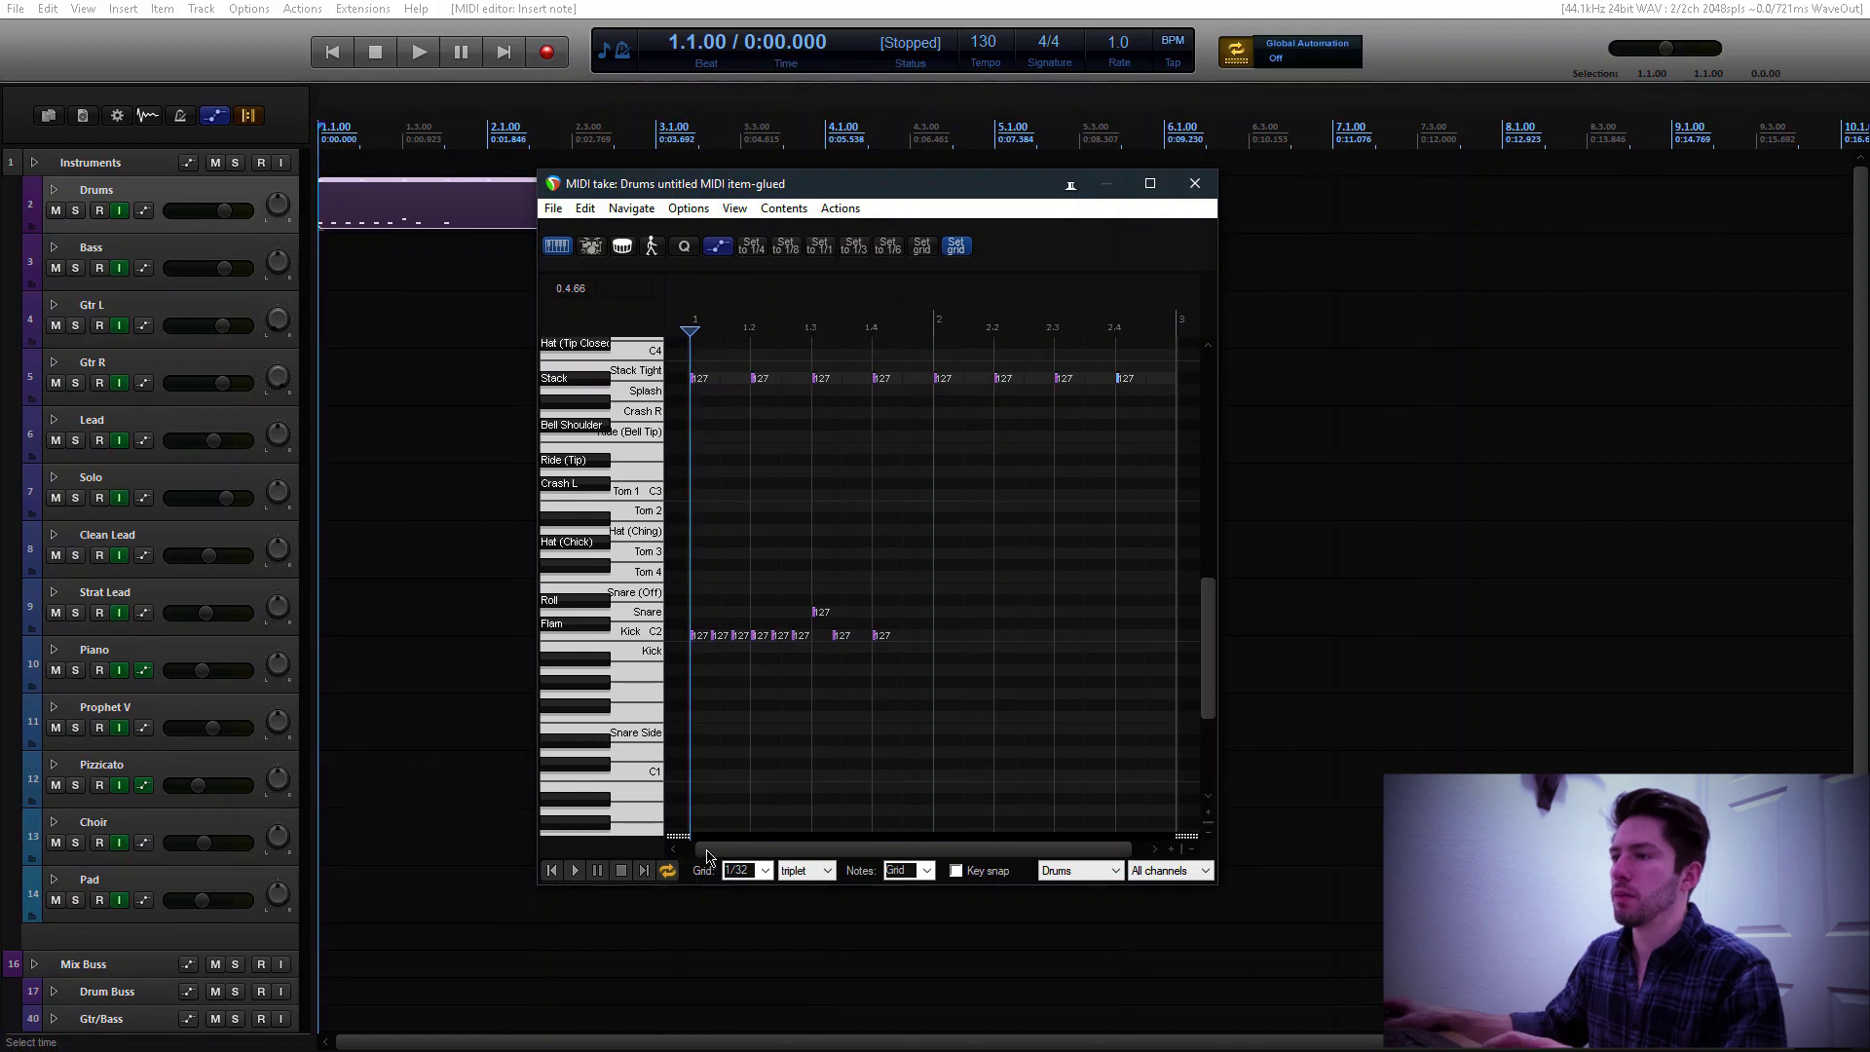
pyautogui.press('space')
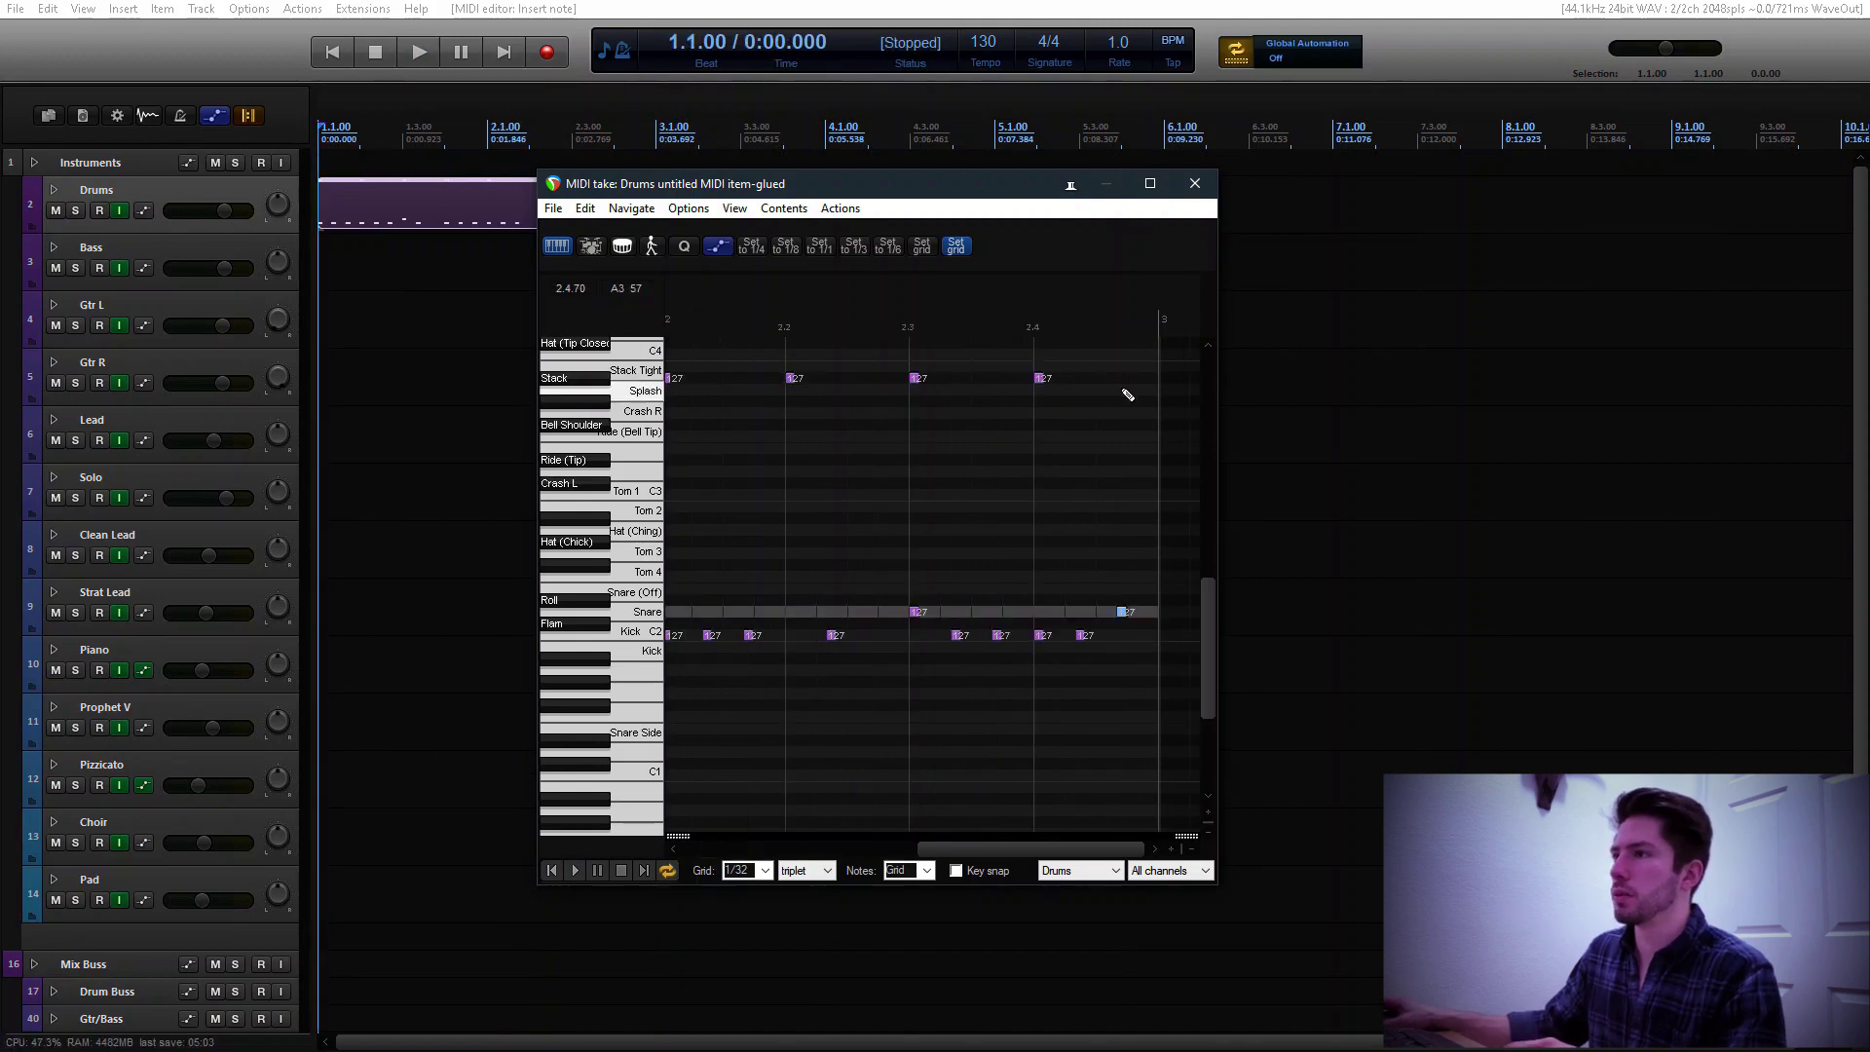
pyautogui.click(1125, 392)
pyautogui.press('space')
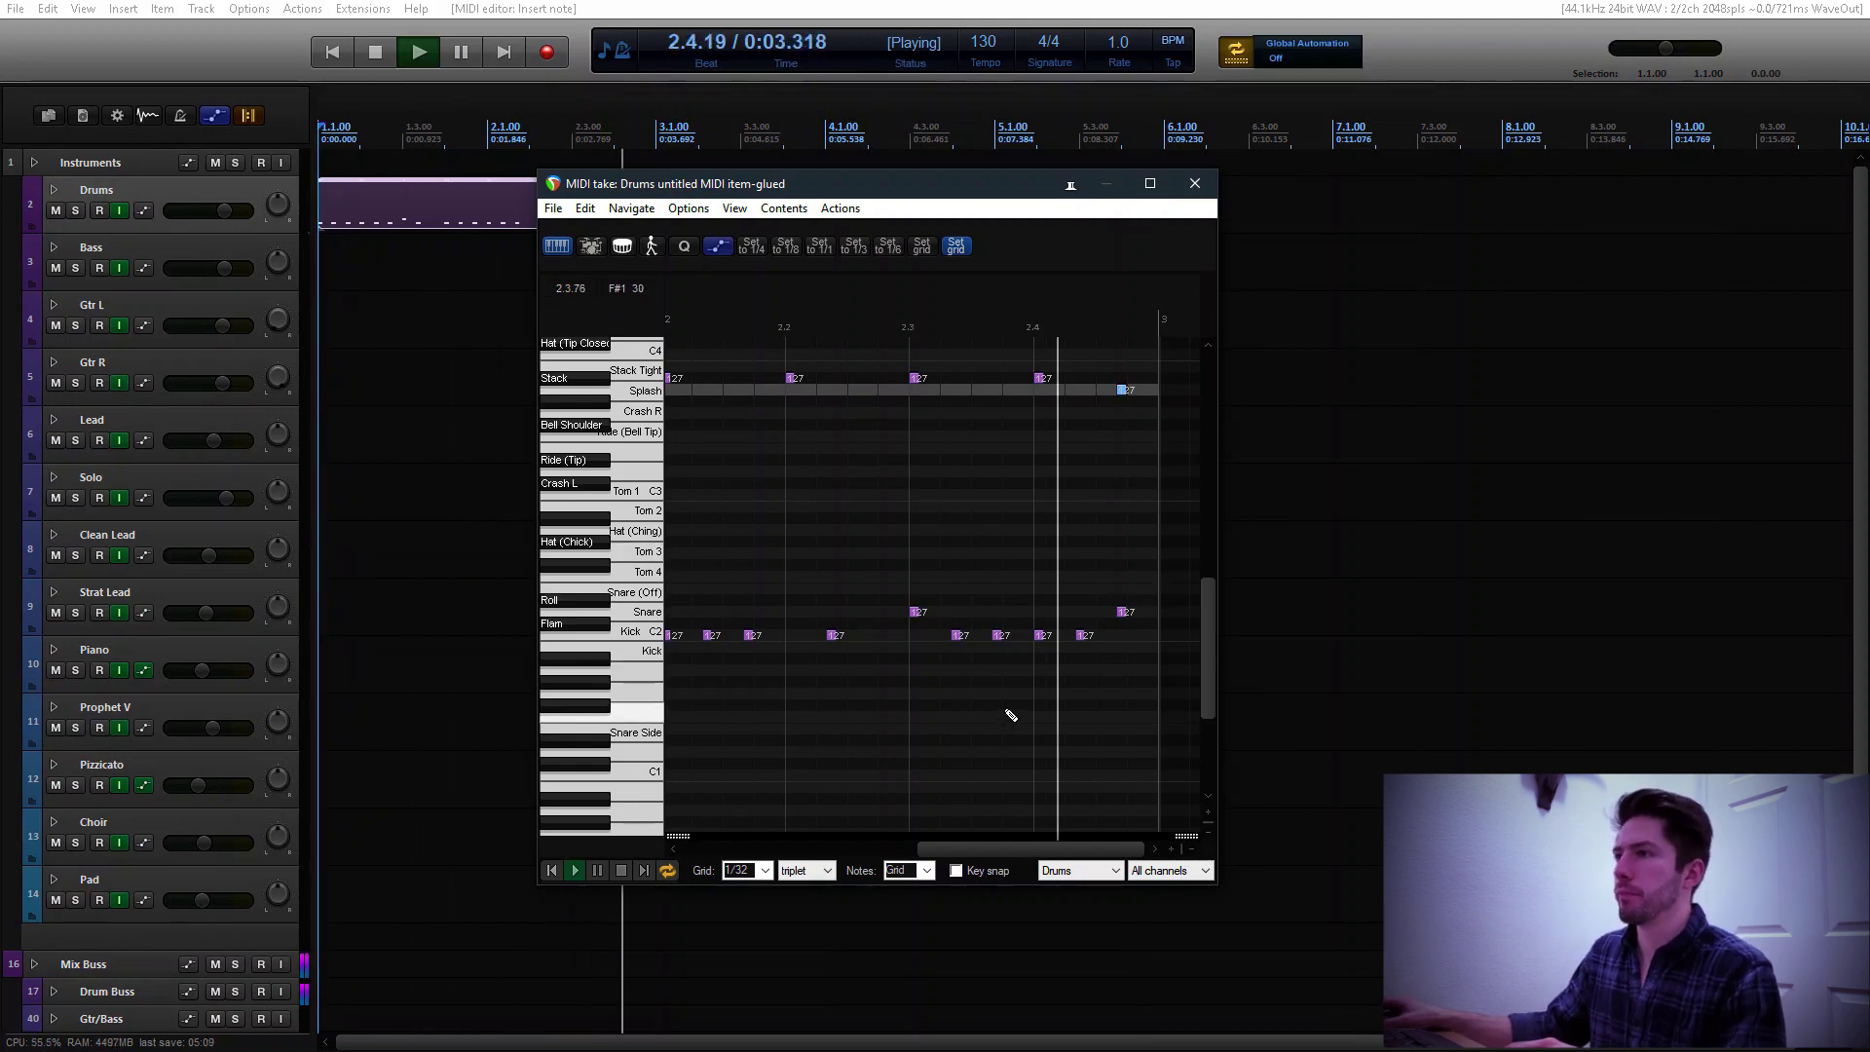
pyautogui.press('space')
pyautogui.click(1195, 183)
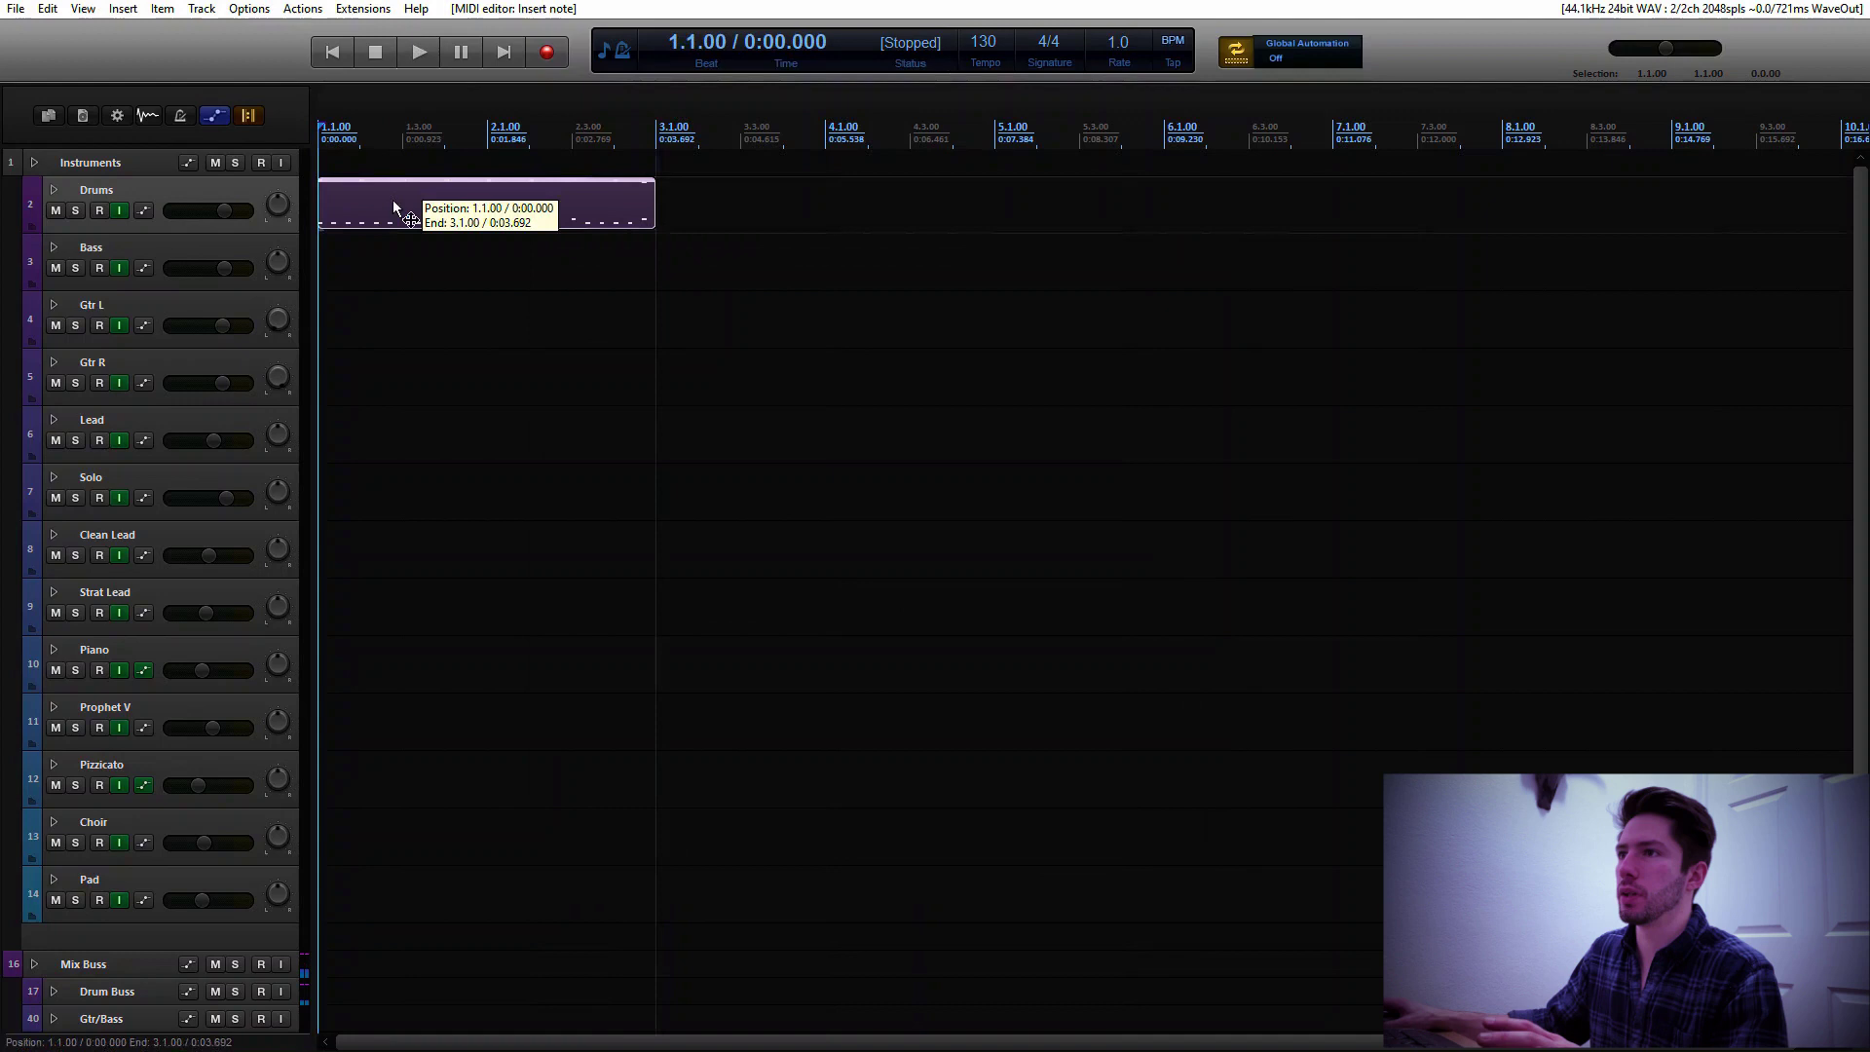
# Copy the two-bar Drums item to bar 3 and place the edit cursor at the start of the Bass track
pyautogui.moveTo(393, 200); pyautogui.dragTo(746, 202)
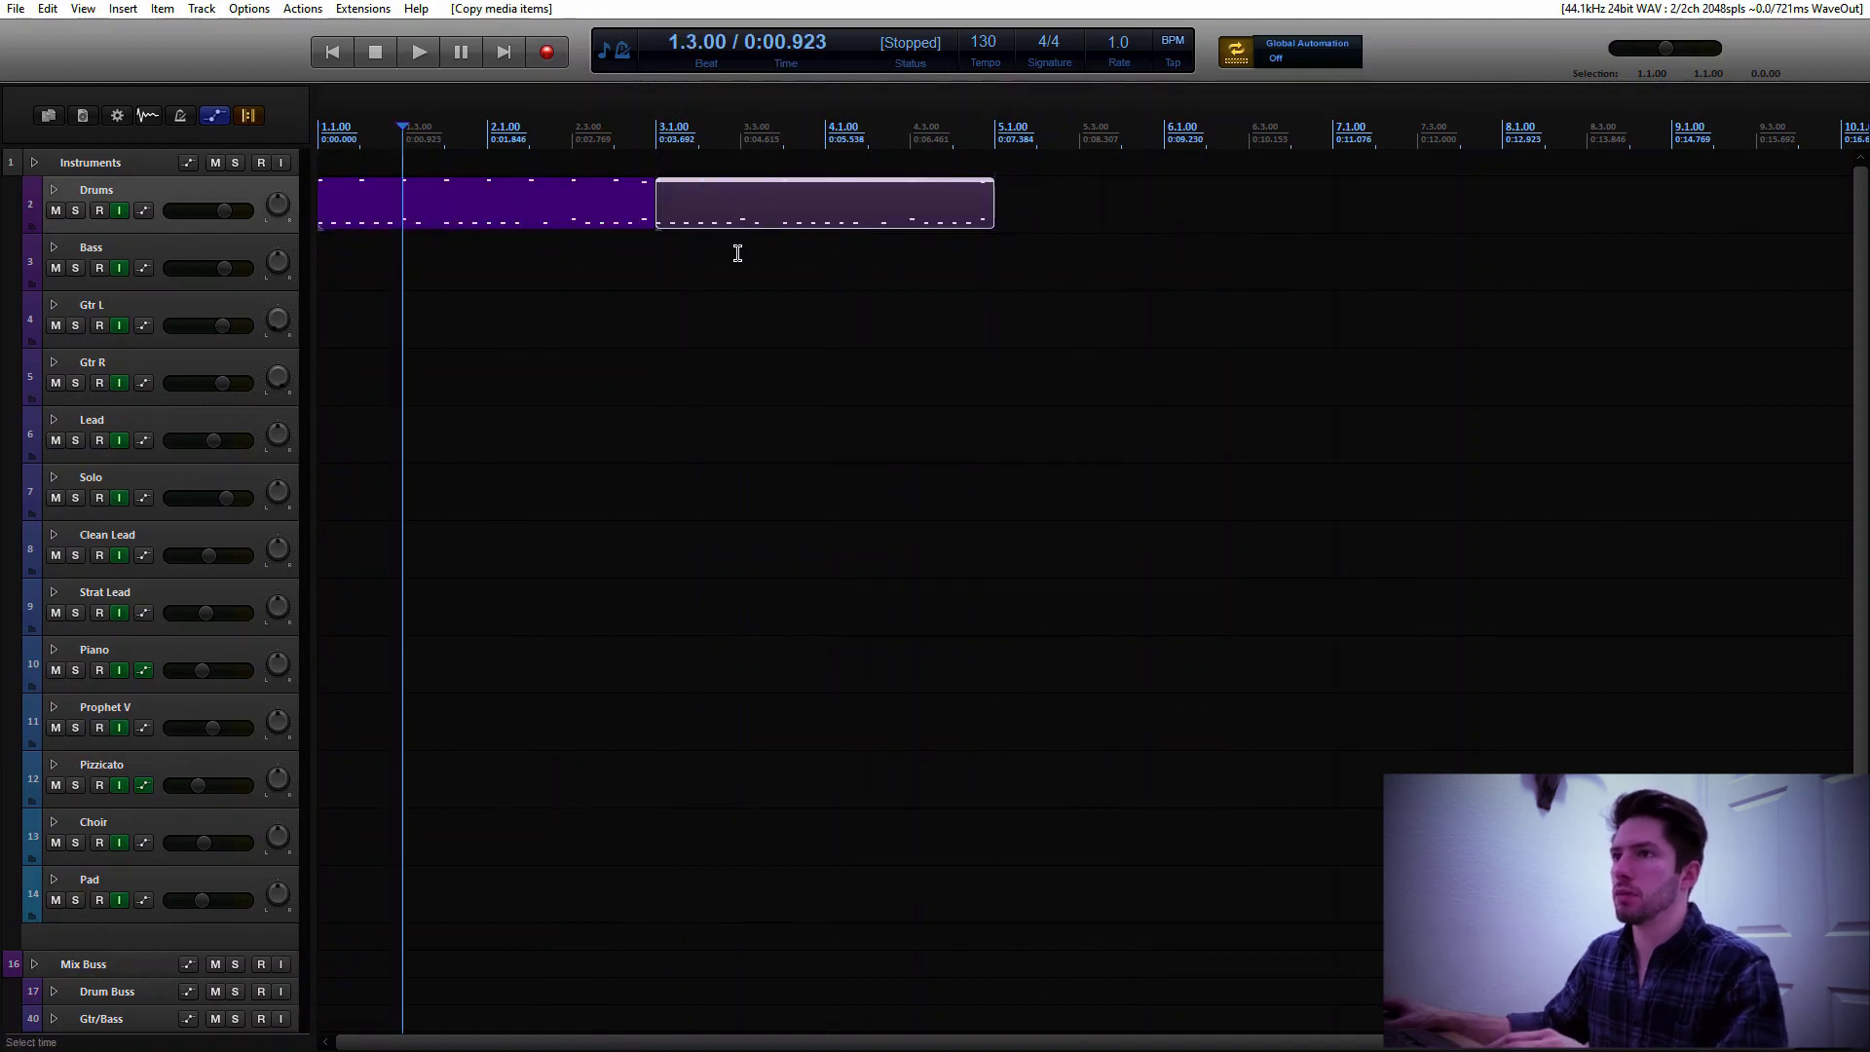
pyautogui.press('Escape')
pyautogui.click(318, 268)
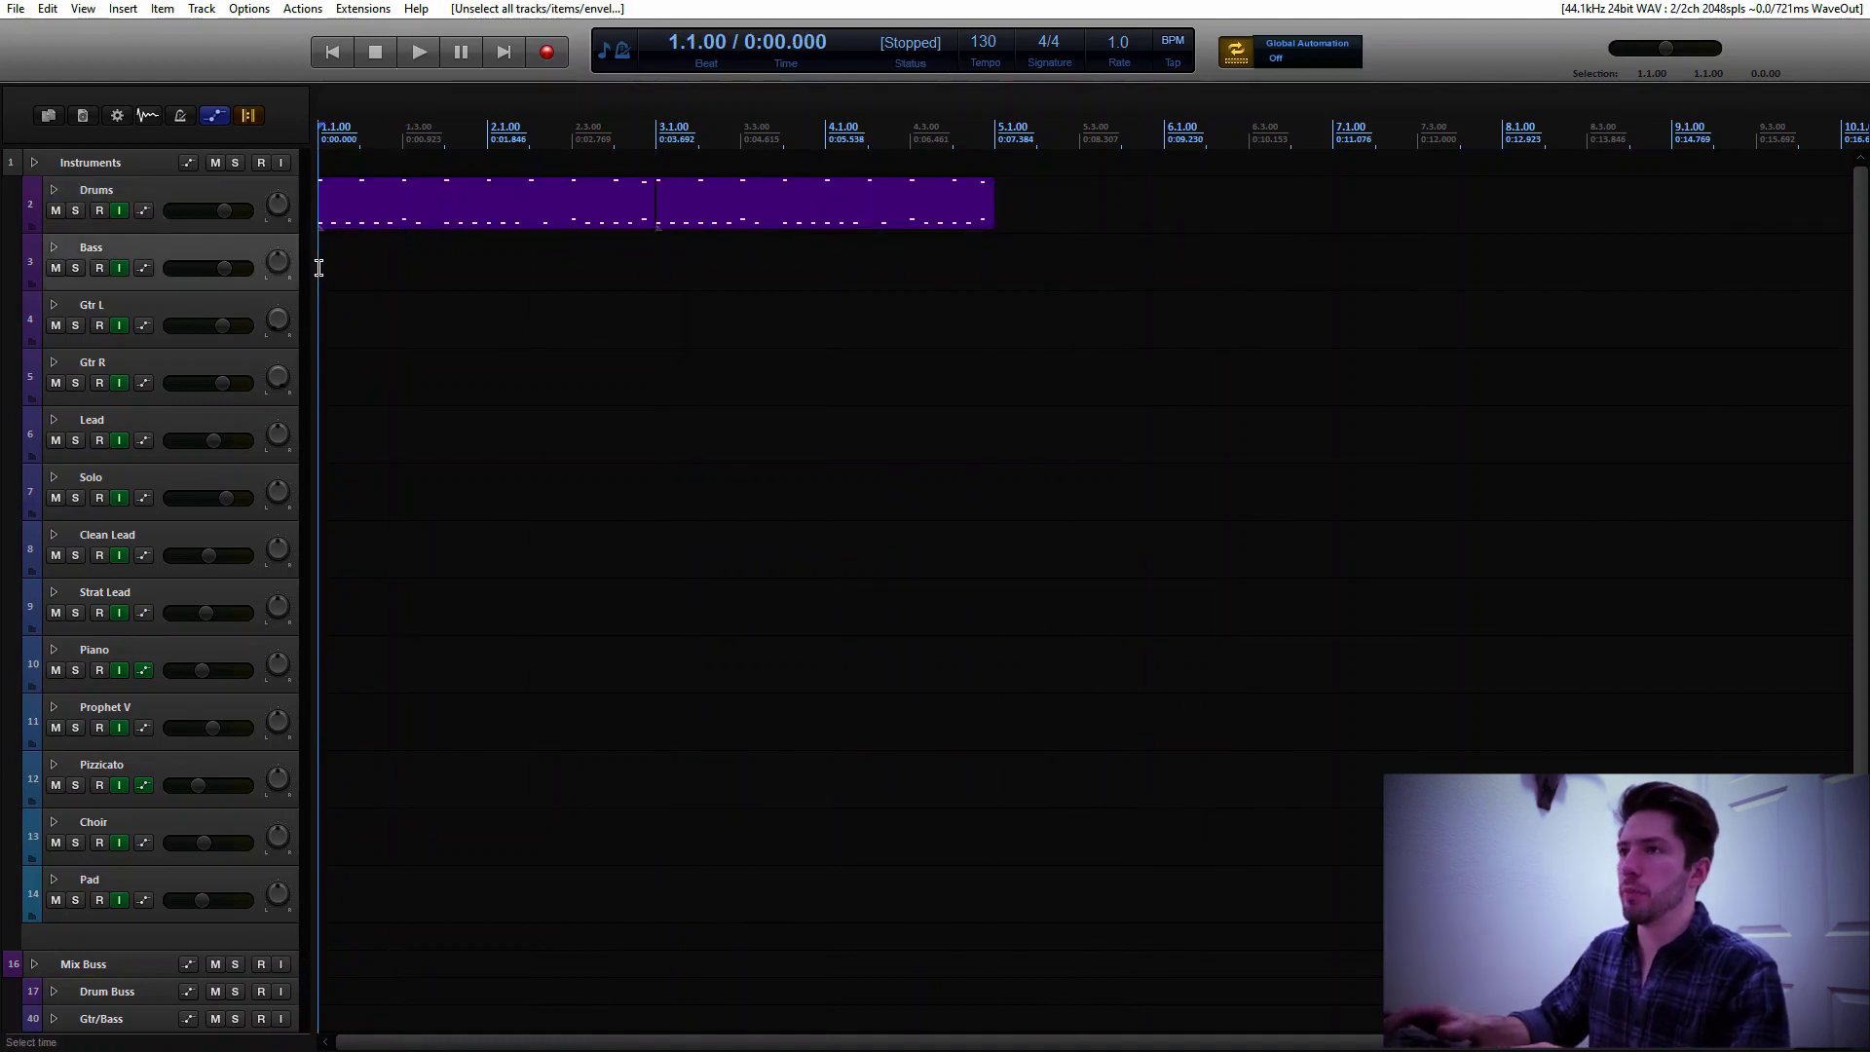
# Show the mixer and open the Bass track's Dingwall instrument, moving its window nearer the middle of the mixer
pyautogui.hotkey('ctrl', 'm')
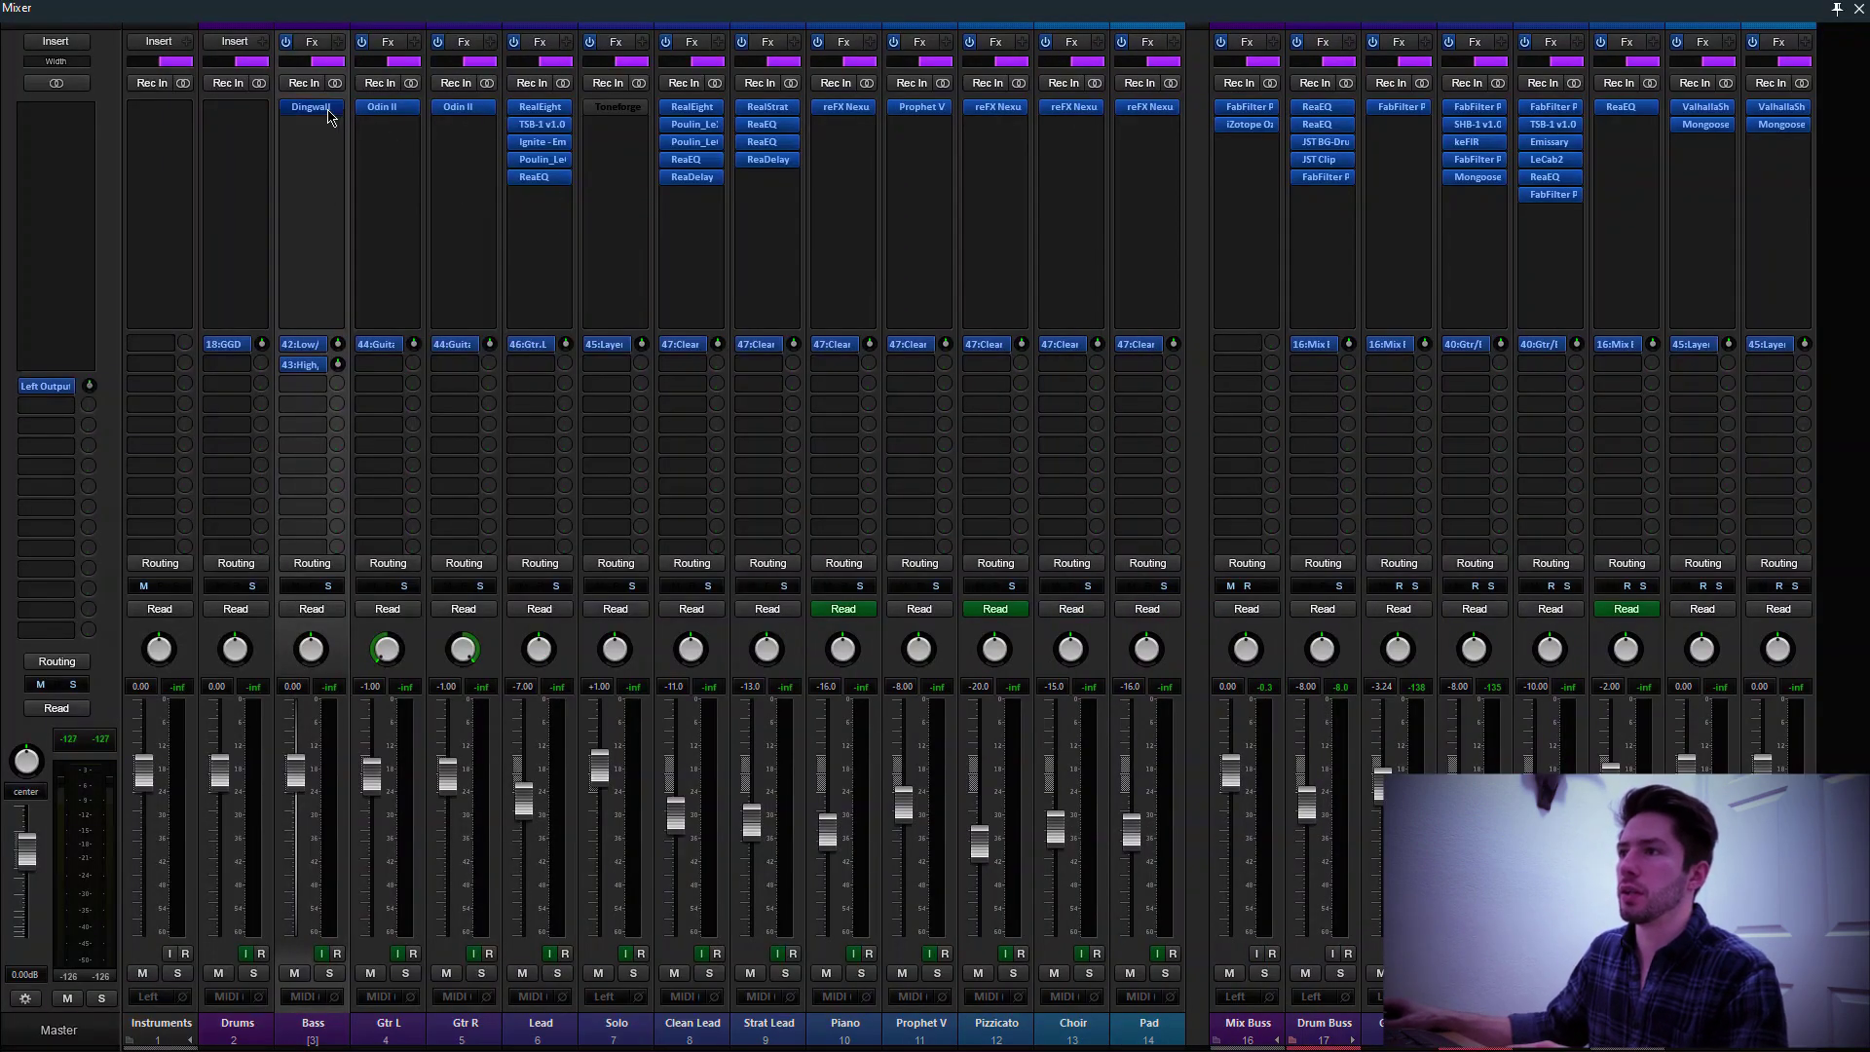
pyautogui.click(312, 107)
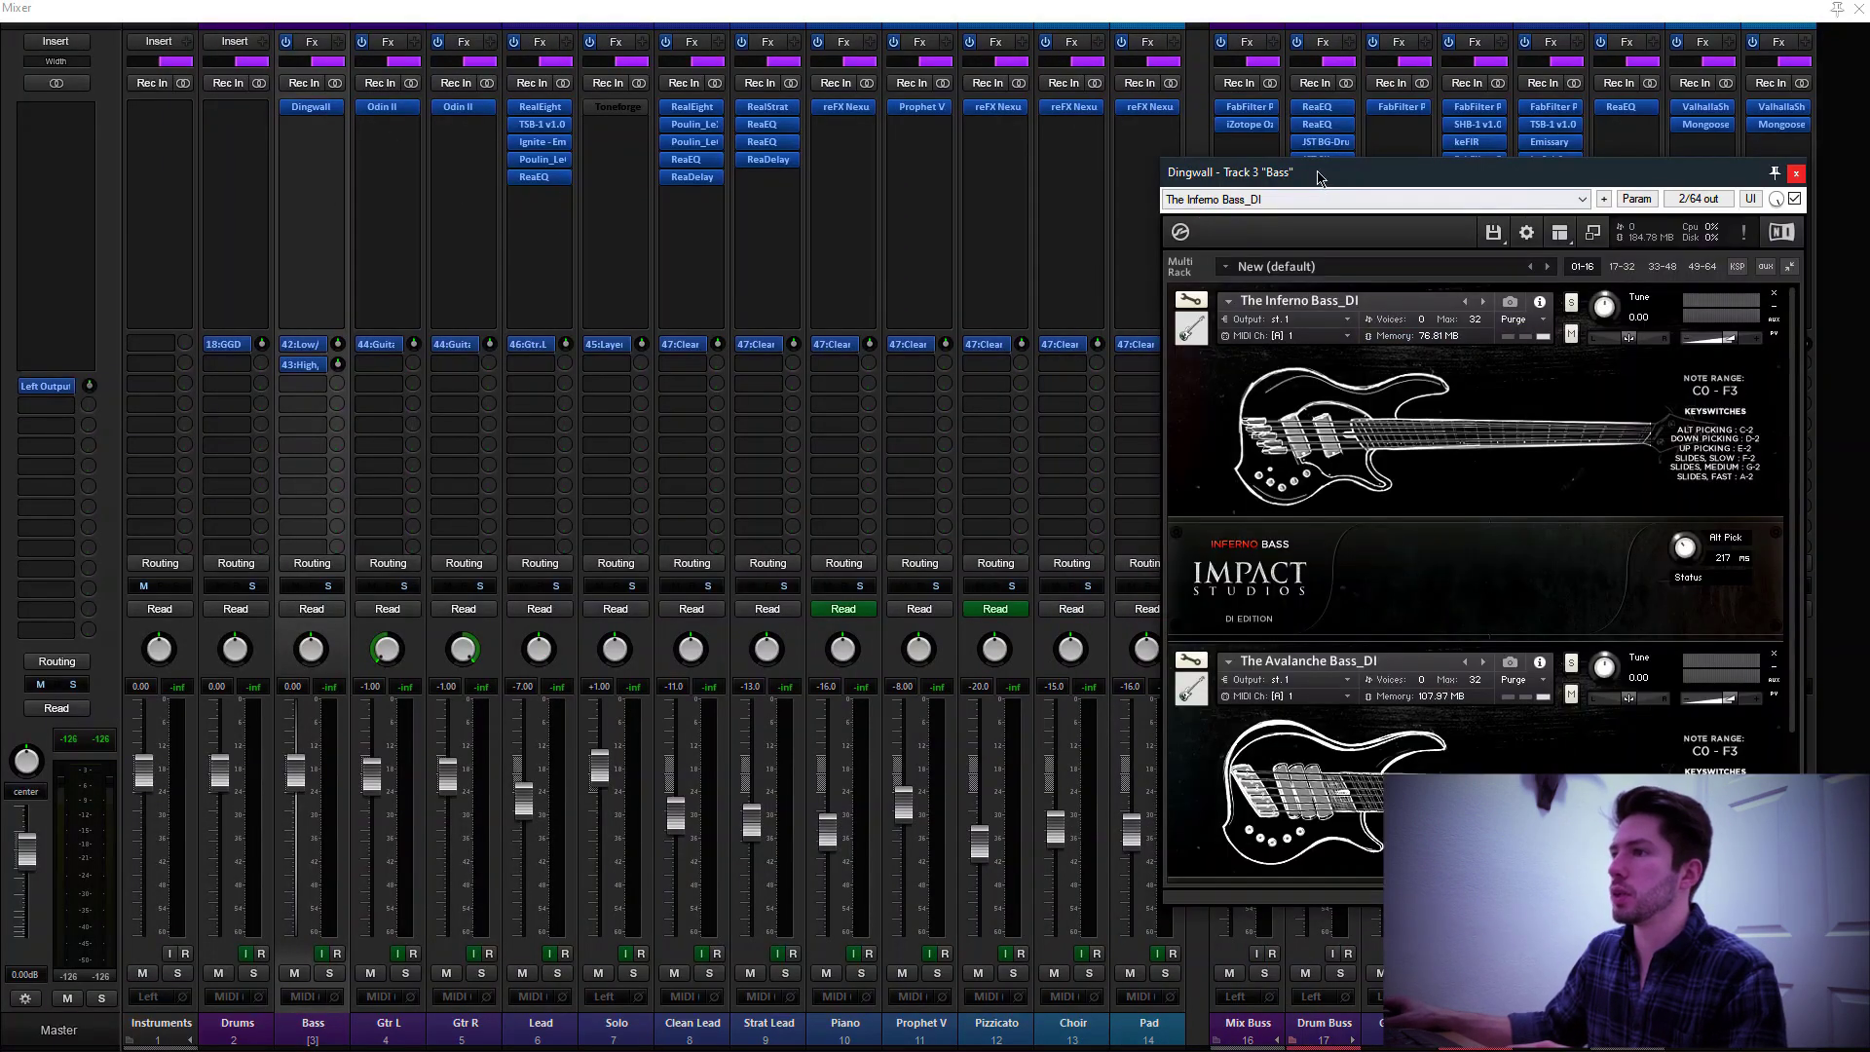
pyautogui.moveTo(1319, 177); pyautogui.dragTo(825, 158)
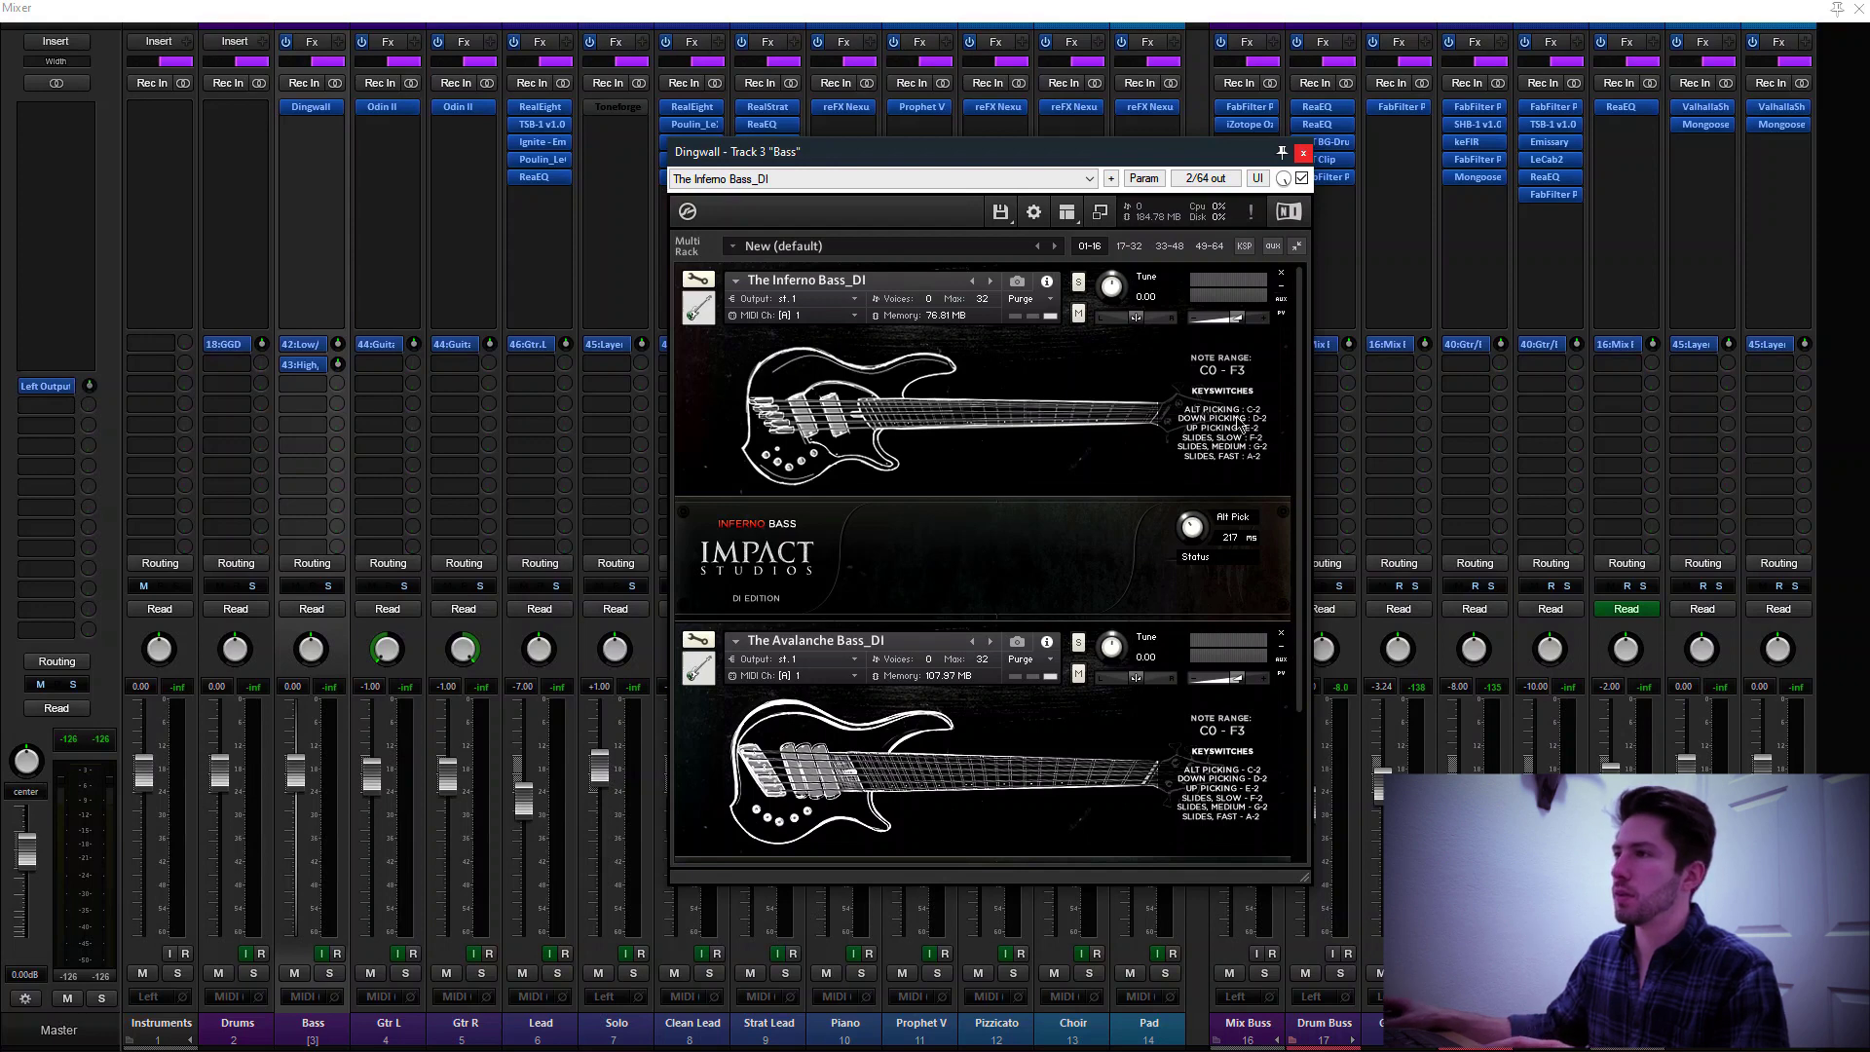
# Examine the note ranges, keyswitches and Alt Pick settings of the Inferno and Avalanche bass instruments
pyautogui.scroll(-3, 1305, 394)
pyautogui.scroll(3, 1300, 388)
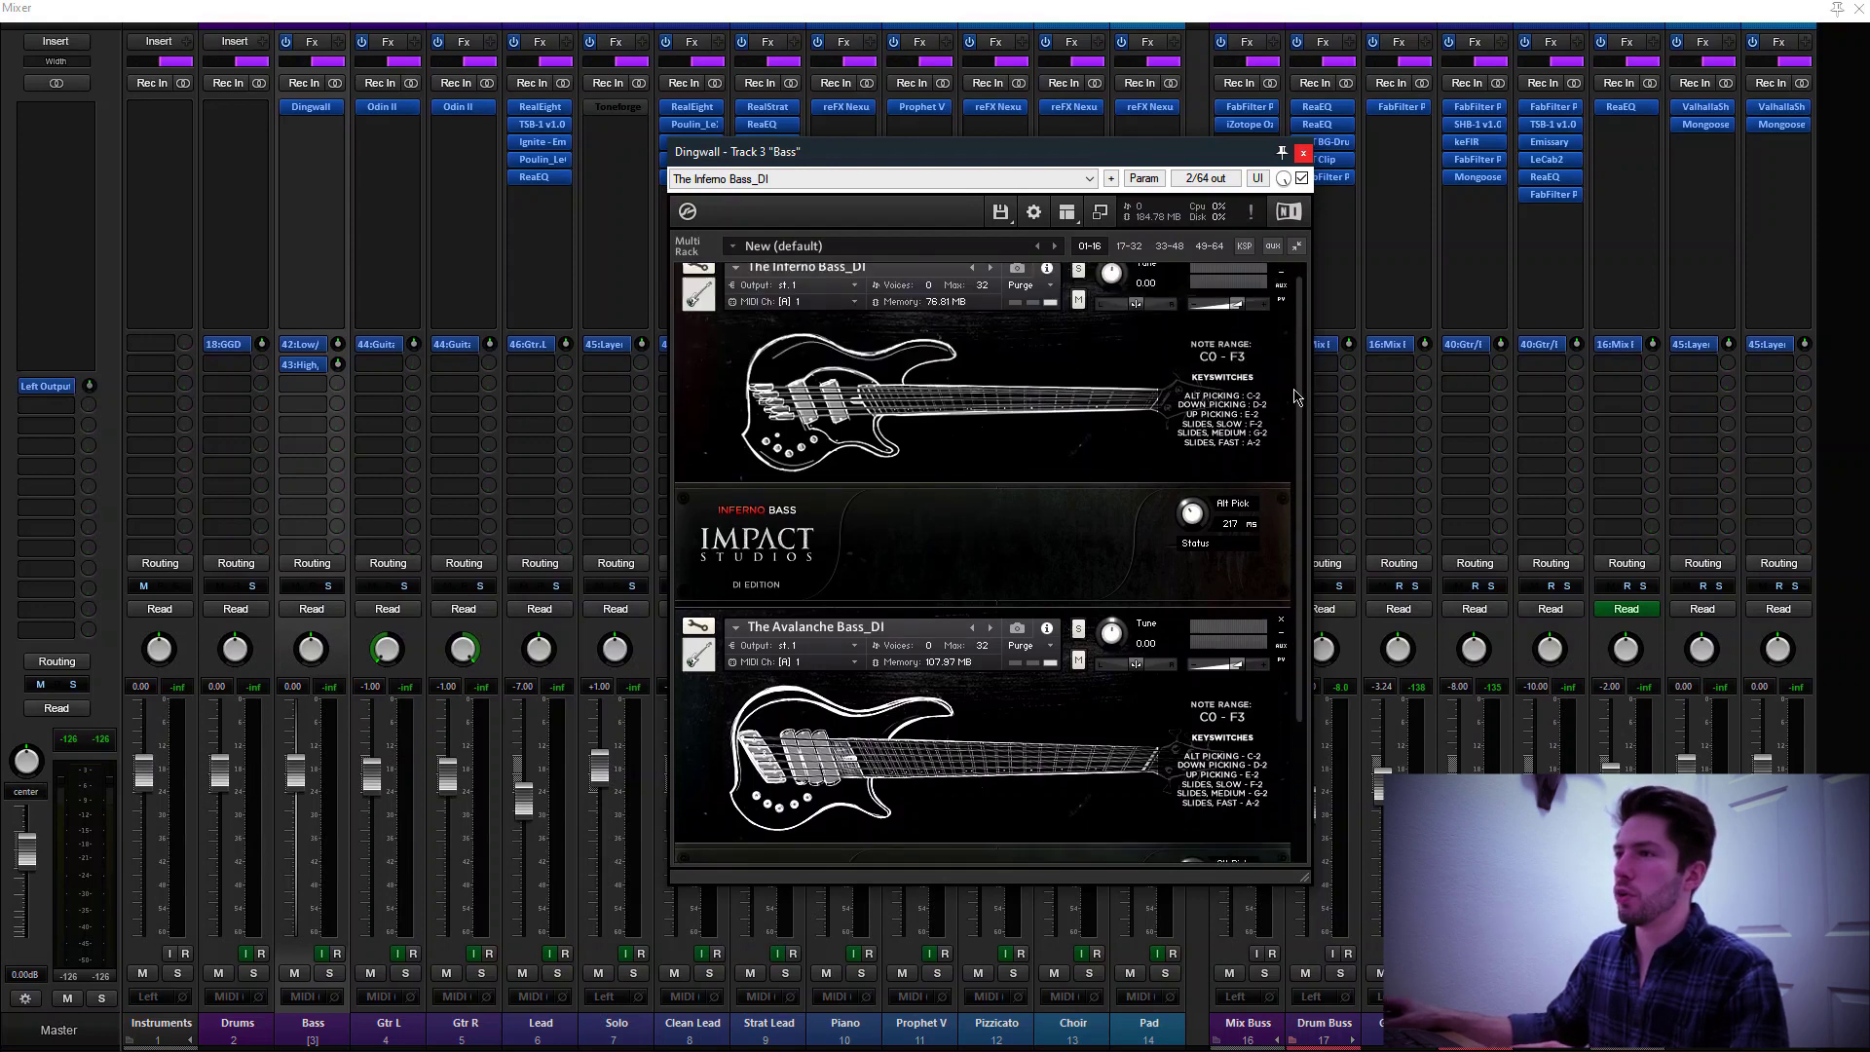
pyautogui.moveTo(1300, 393); pyautogui.dragTo(1304, 491)
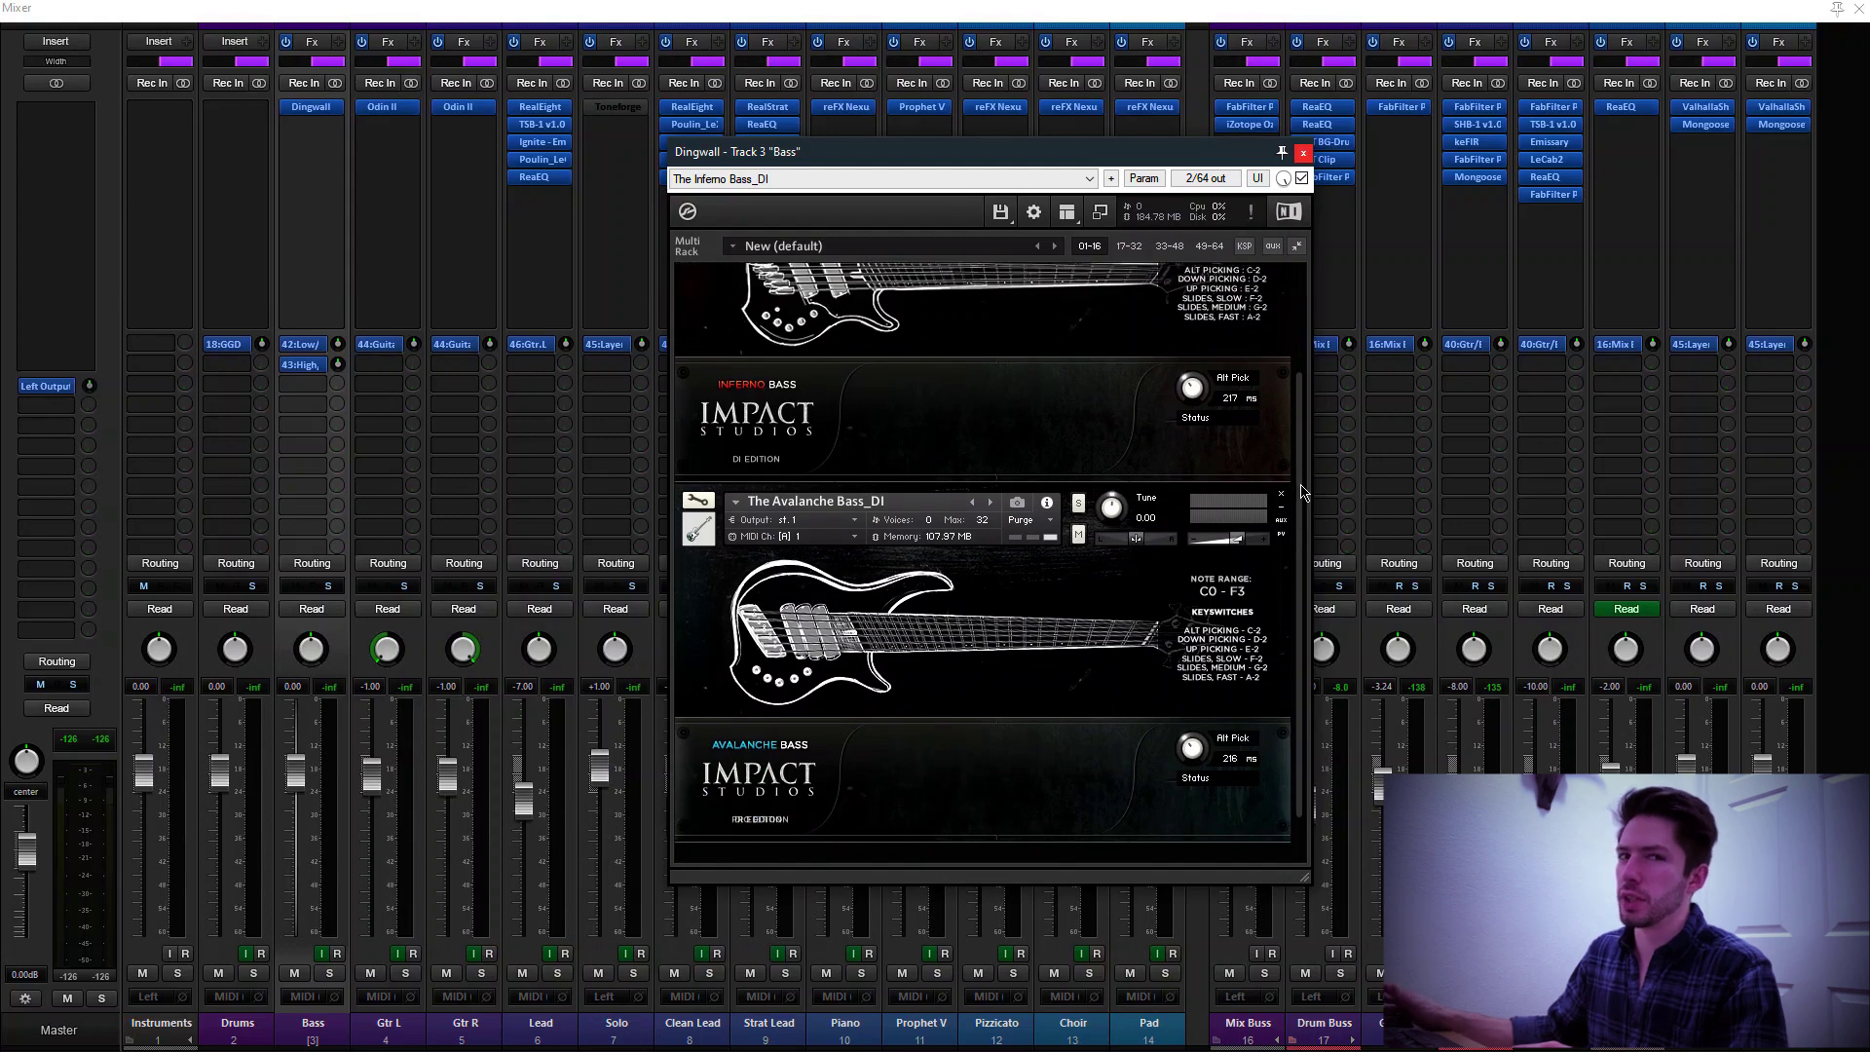
pyautogui.scroll(3, 851, 455)
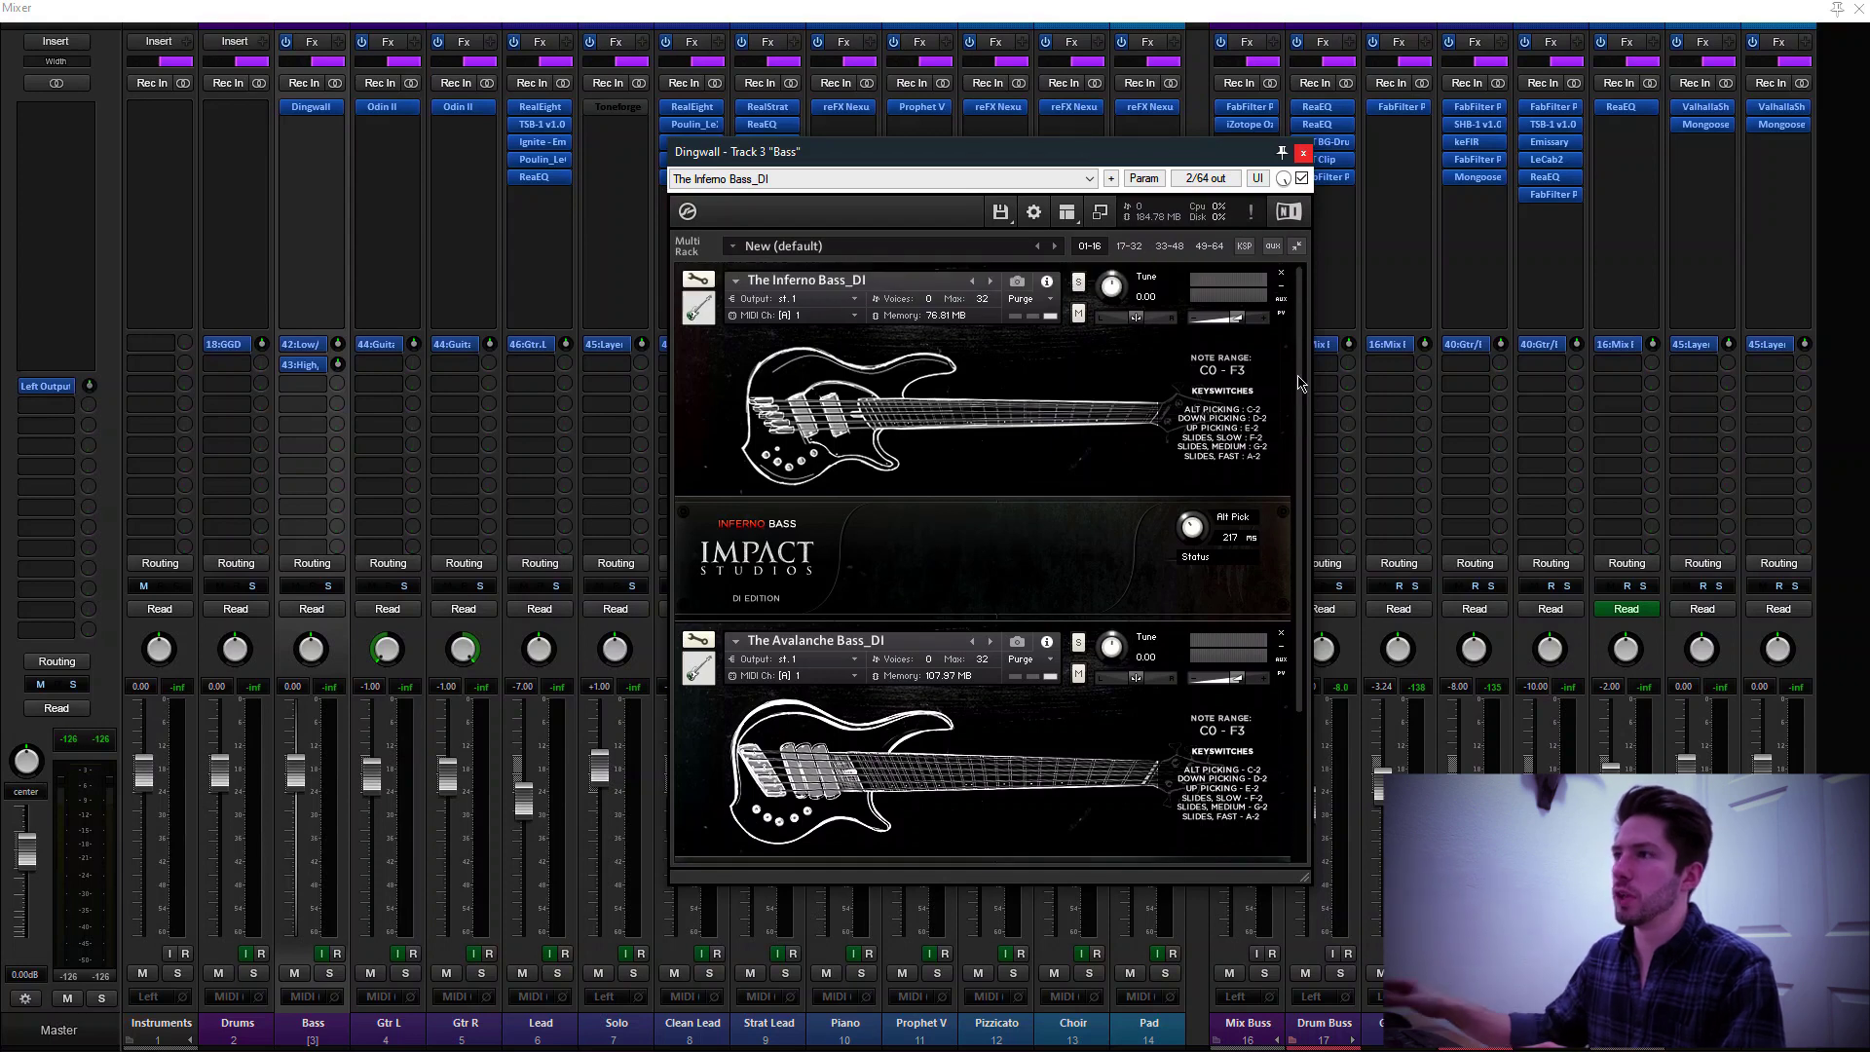
pyautogui.scroll(-3, 1302, 383)
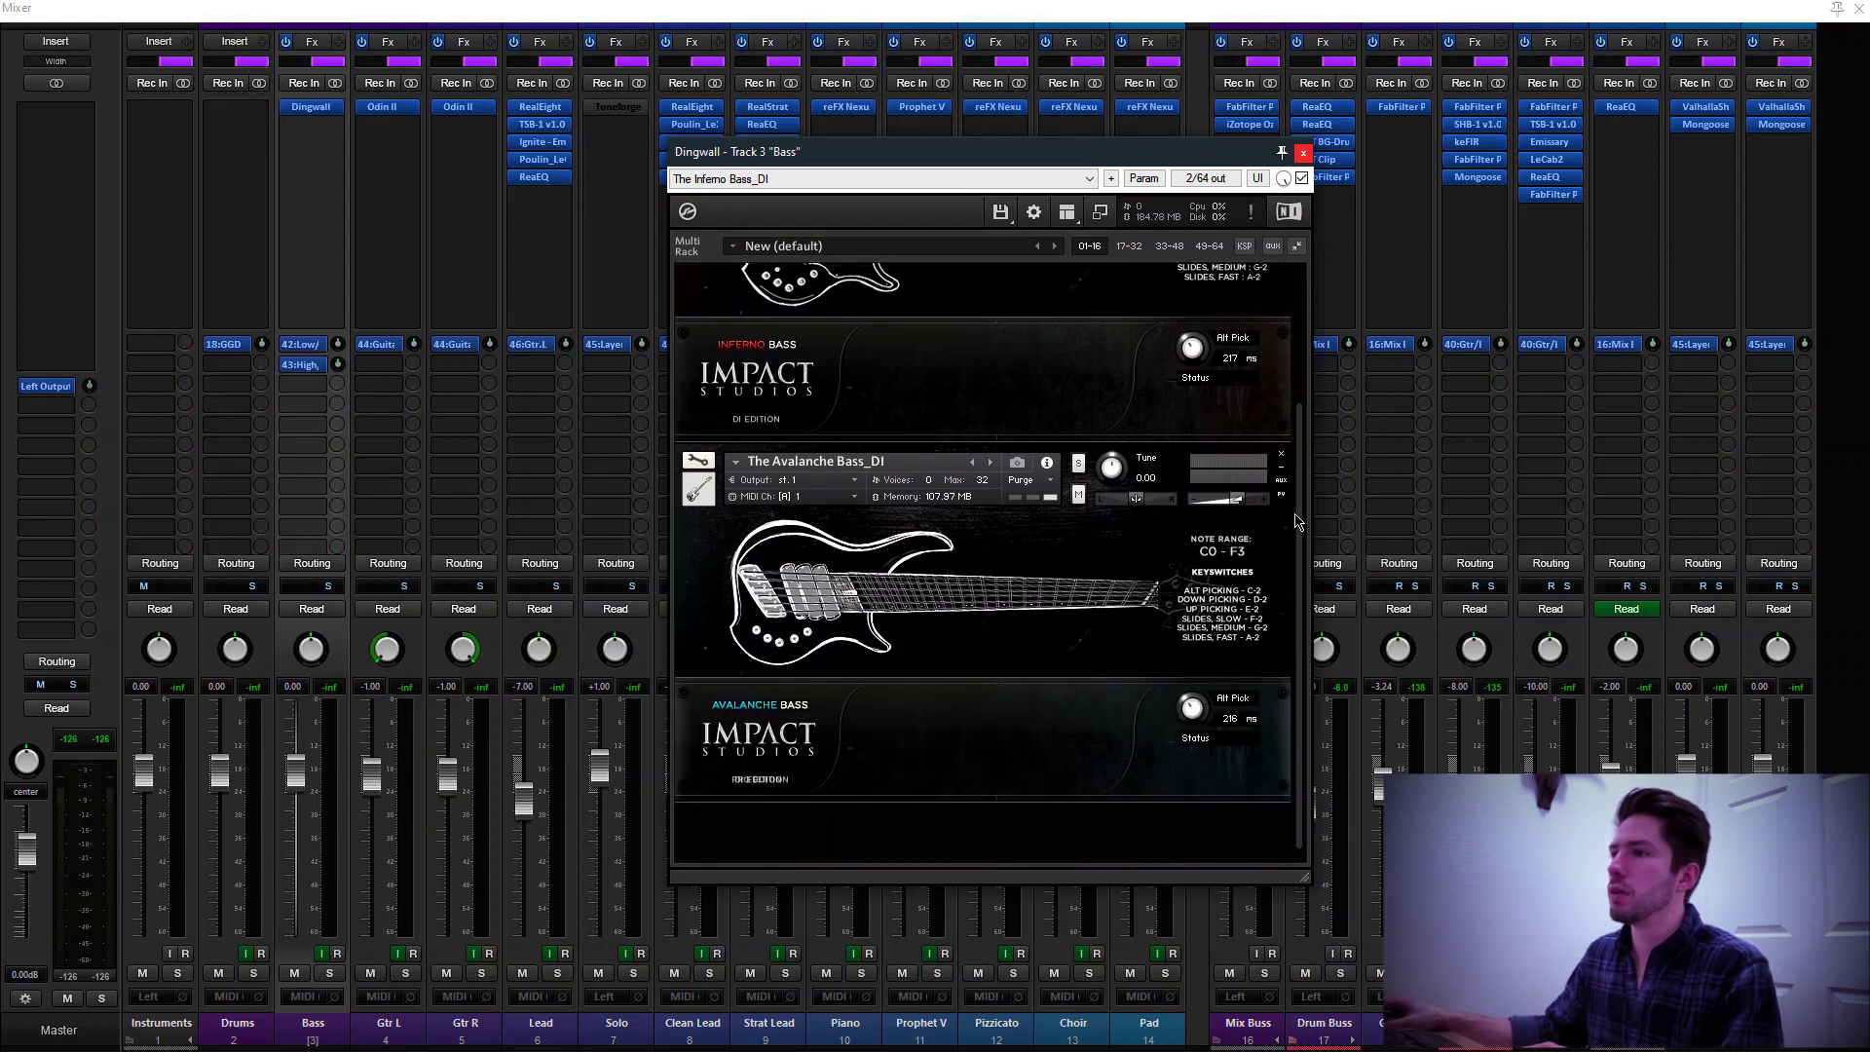
pyautogui.scroll(3, 1302, 383)
pyautogui.moveTo(1310, 378); pyautogui.dragTo(1307, 489)
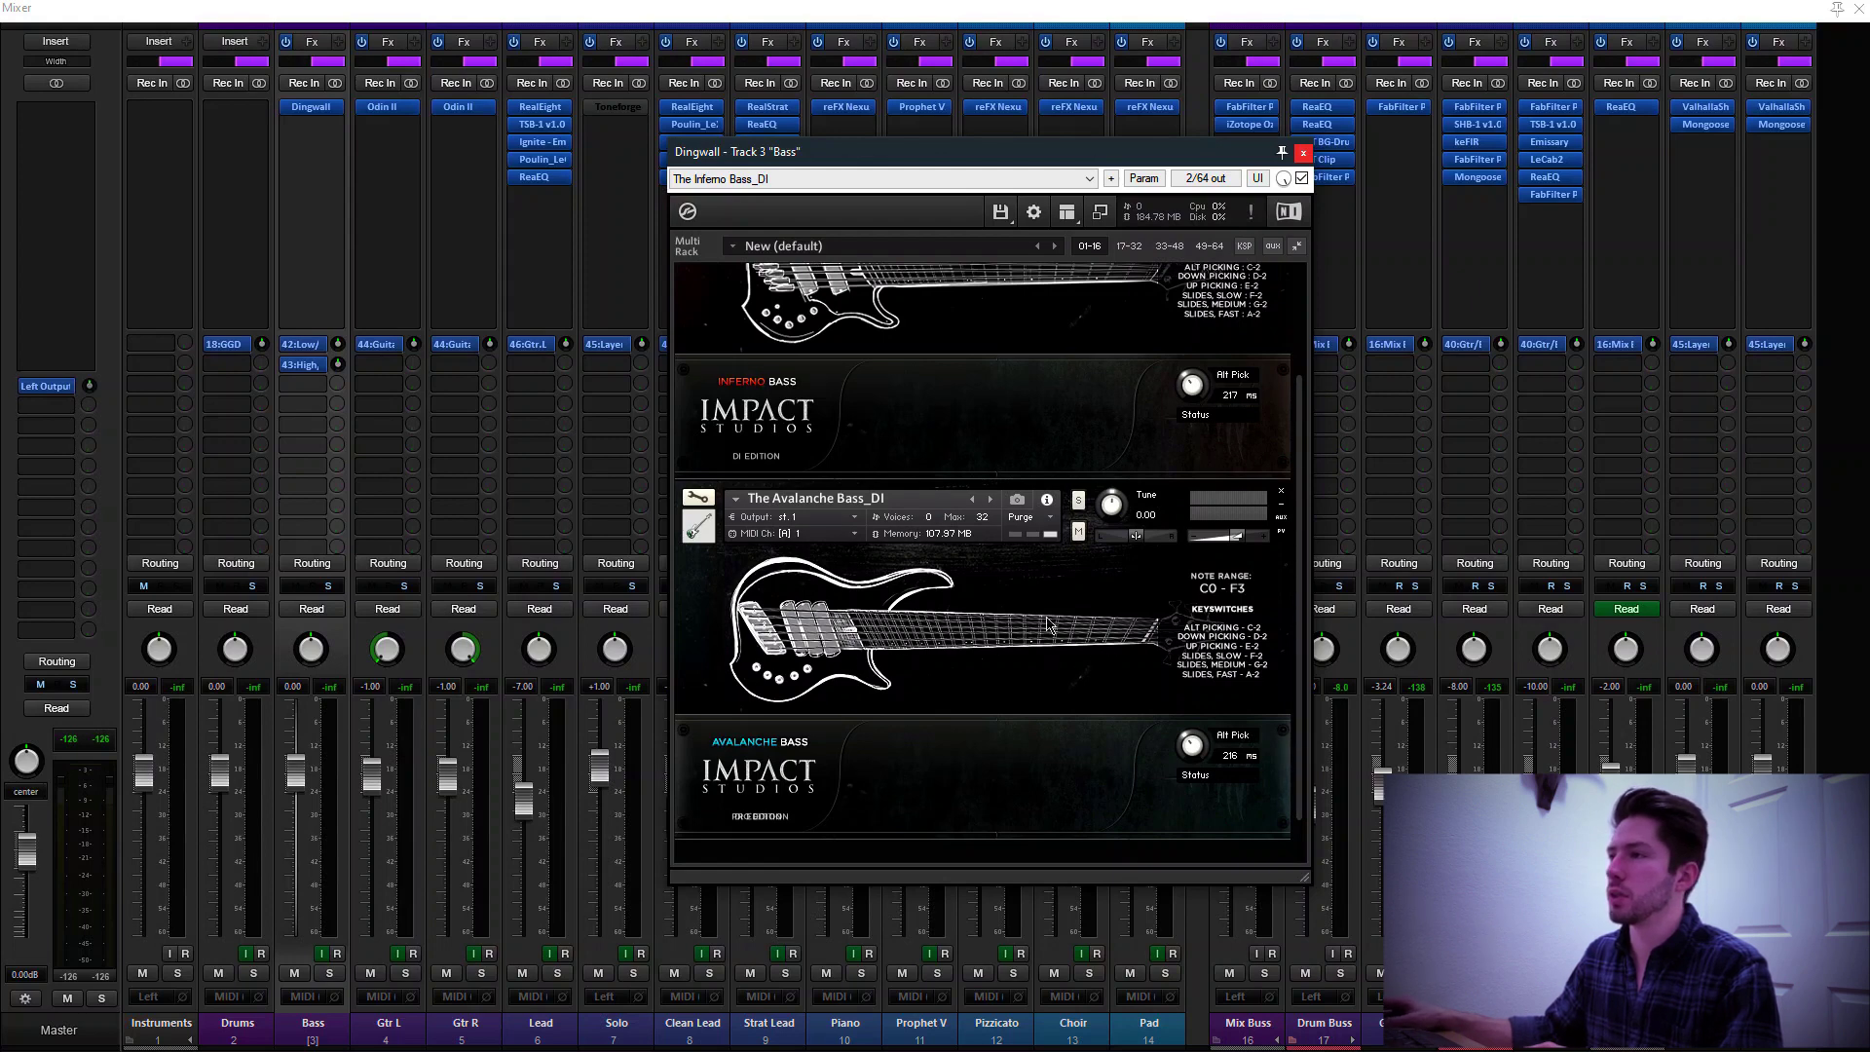
pyautogui.moveTo(1302, 411); pyautogui.dragTo(1280, 443)
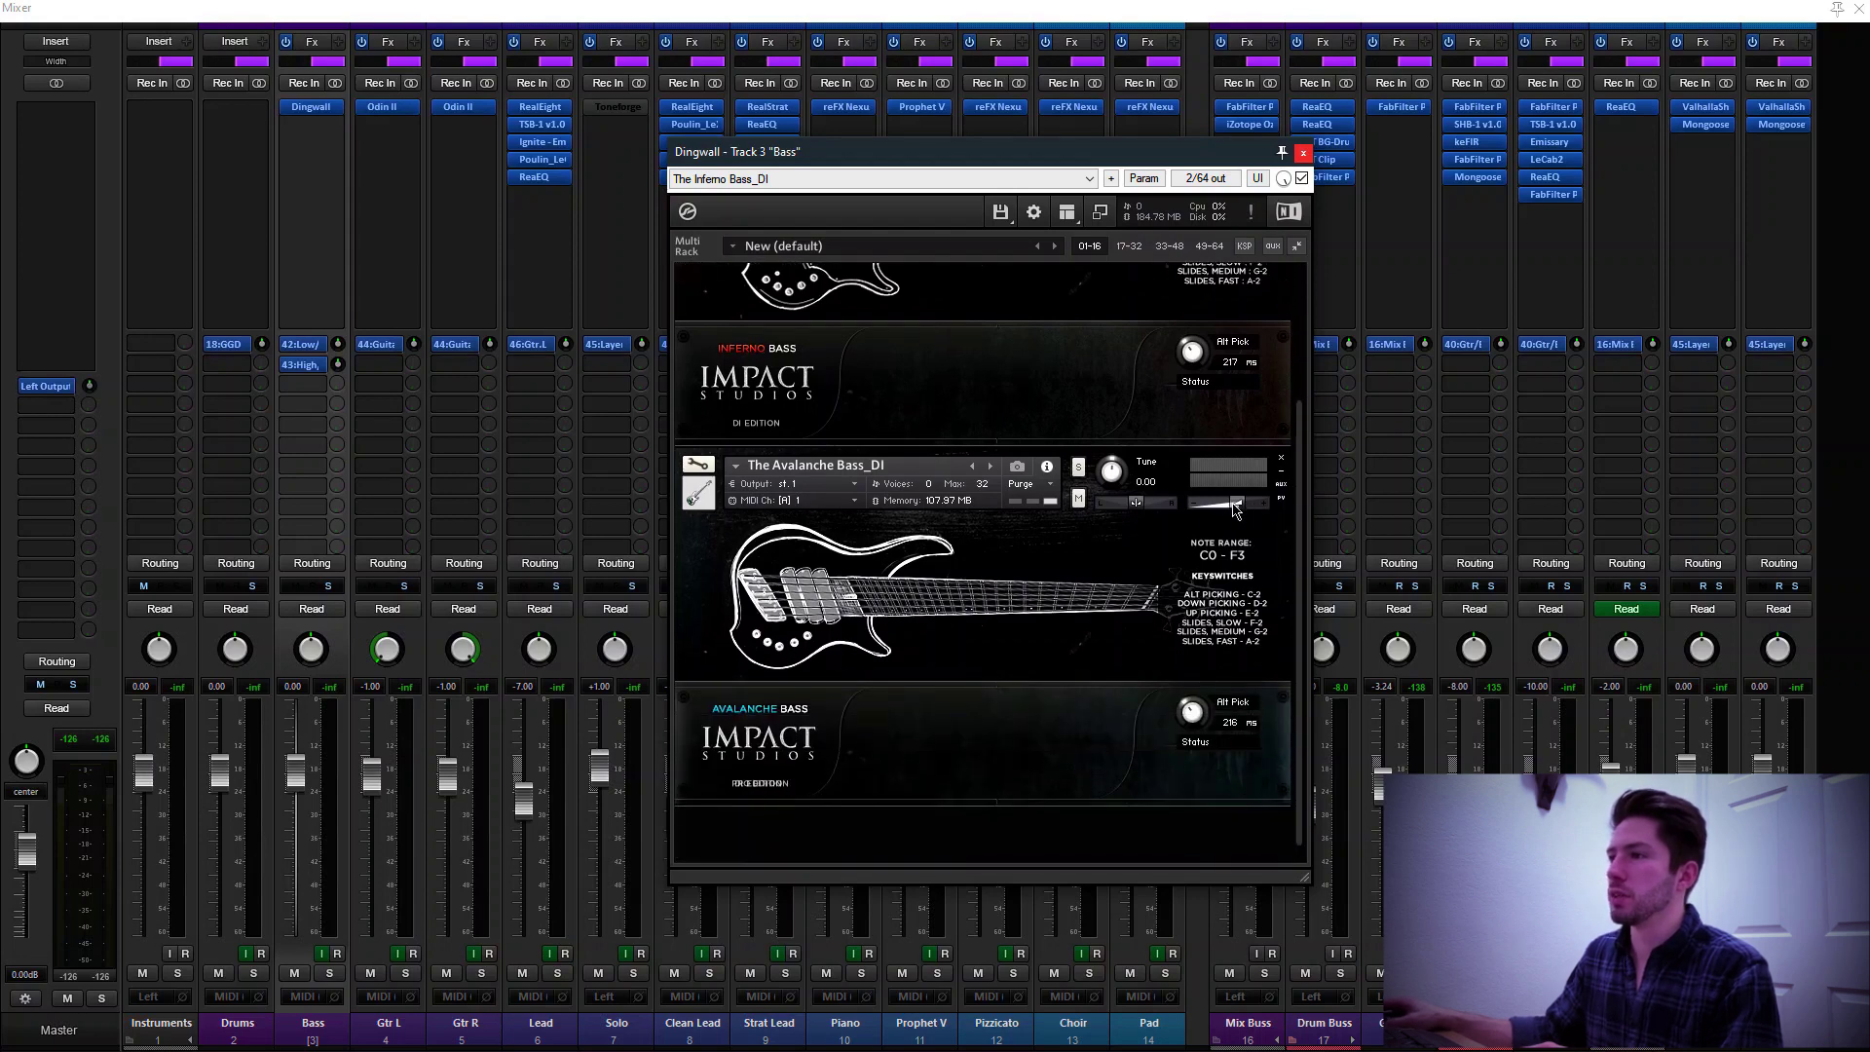
pyautogui.moveTo(1302, 492); pyautogui.dragTo(1306, 335)
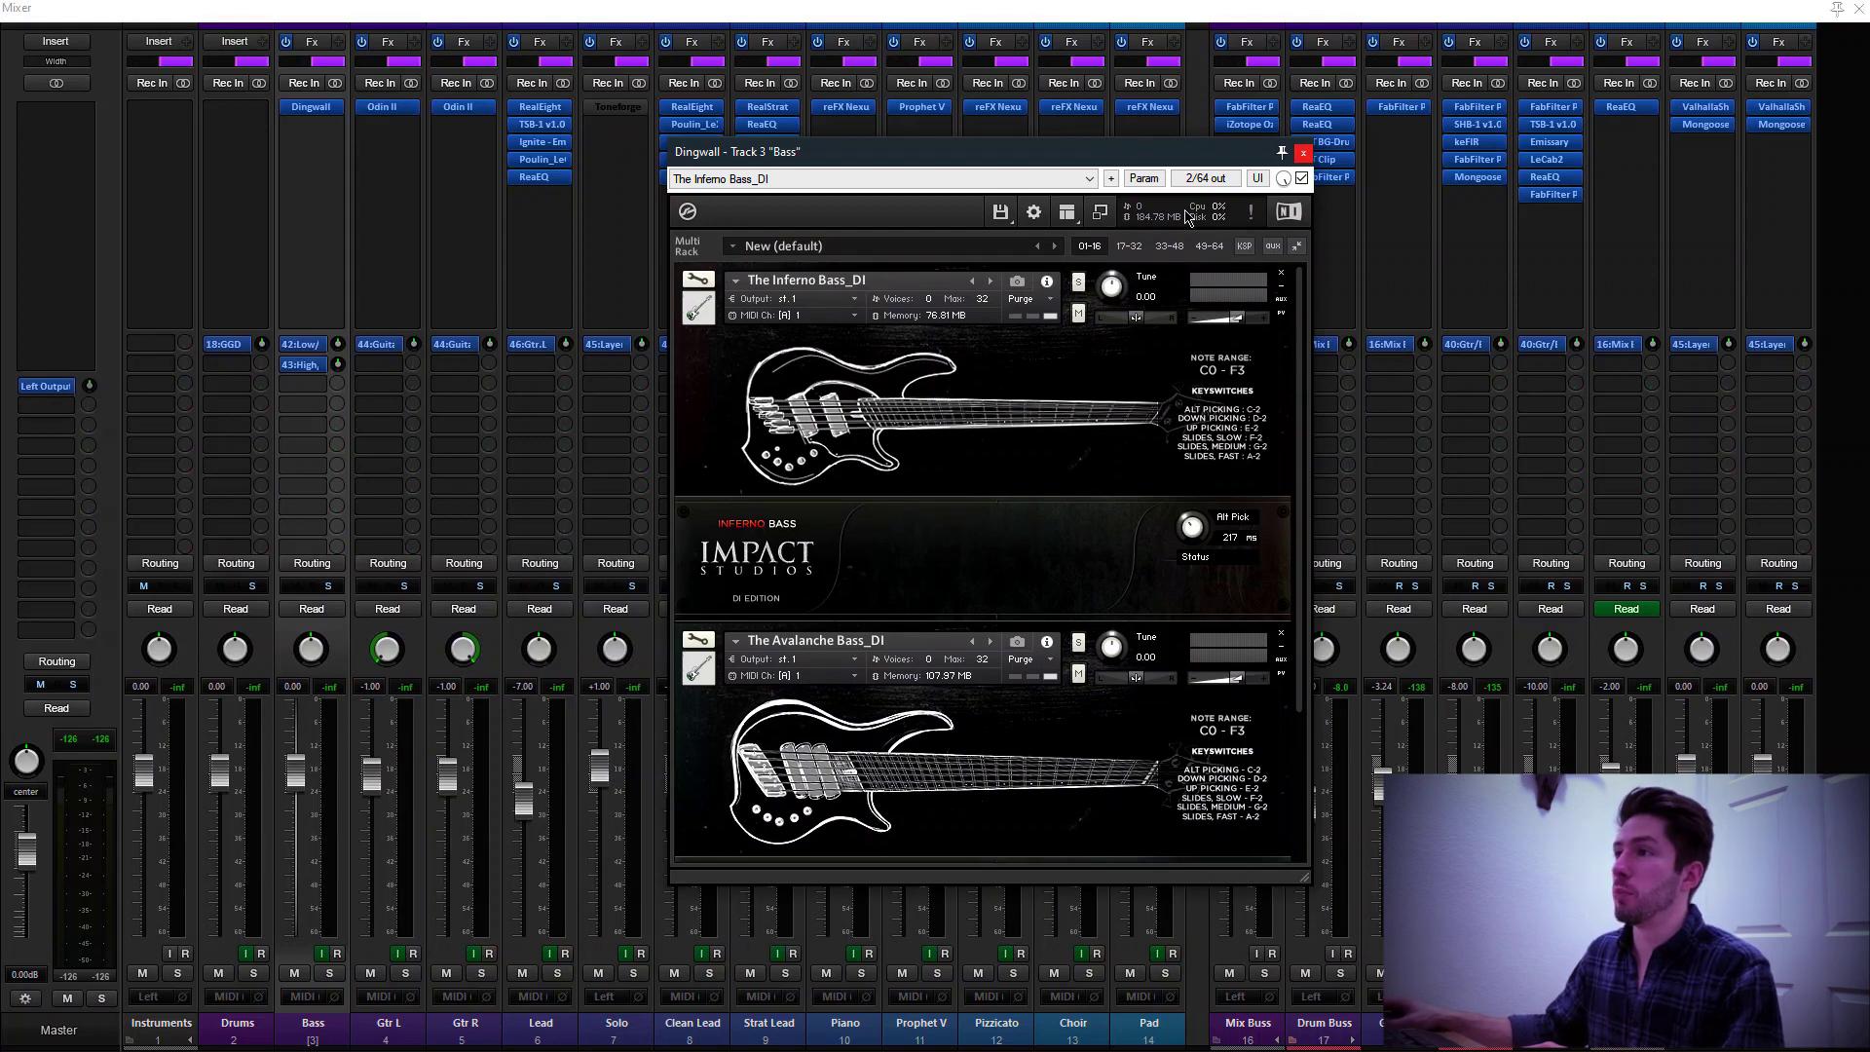
# Close the Dingwall instrument and the mixer, insert a one-bar MIDI item at the start of the Bass track, and open it for editing
pyautogui.click(1304, 153)
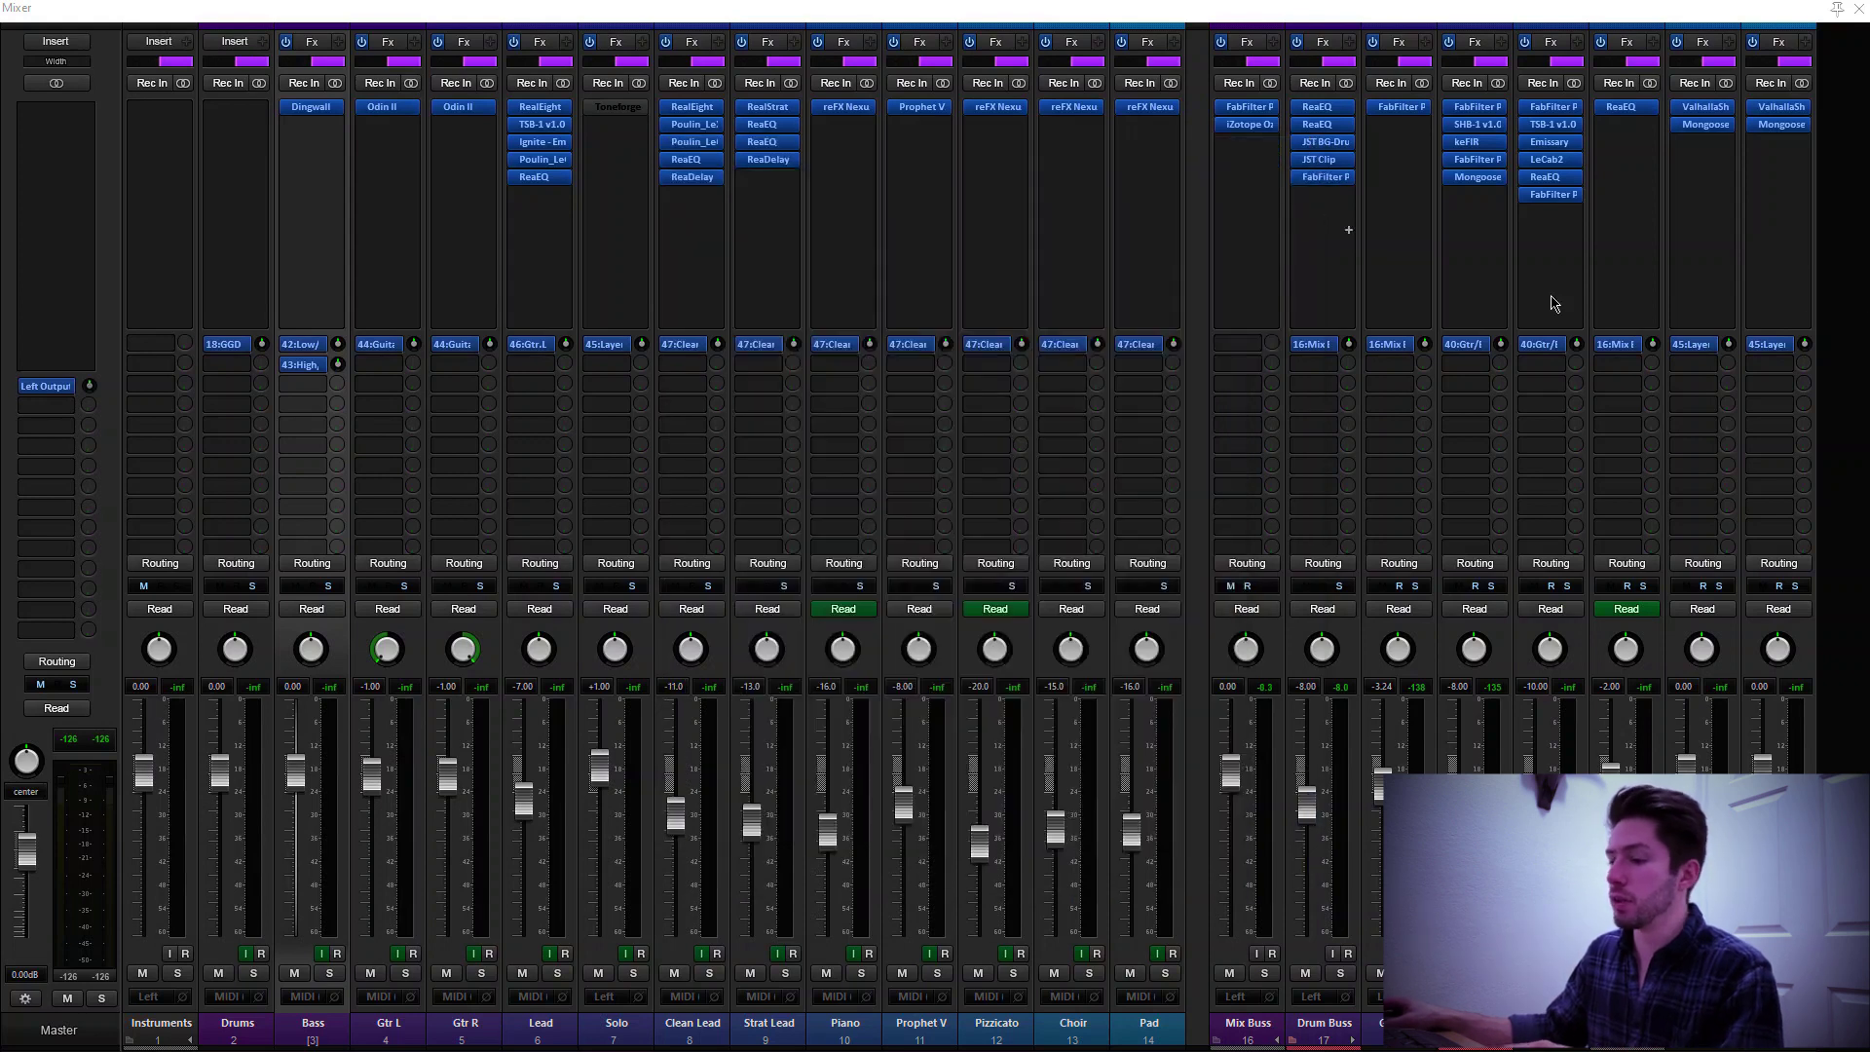
pyautogui.hotkey('ctrl', 'm')
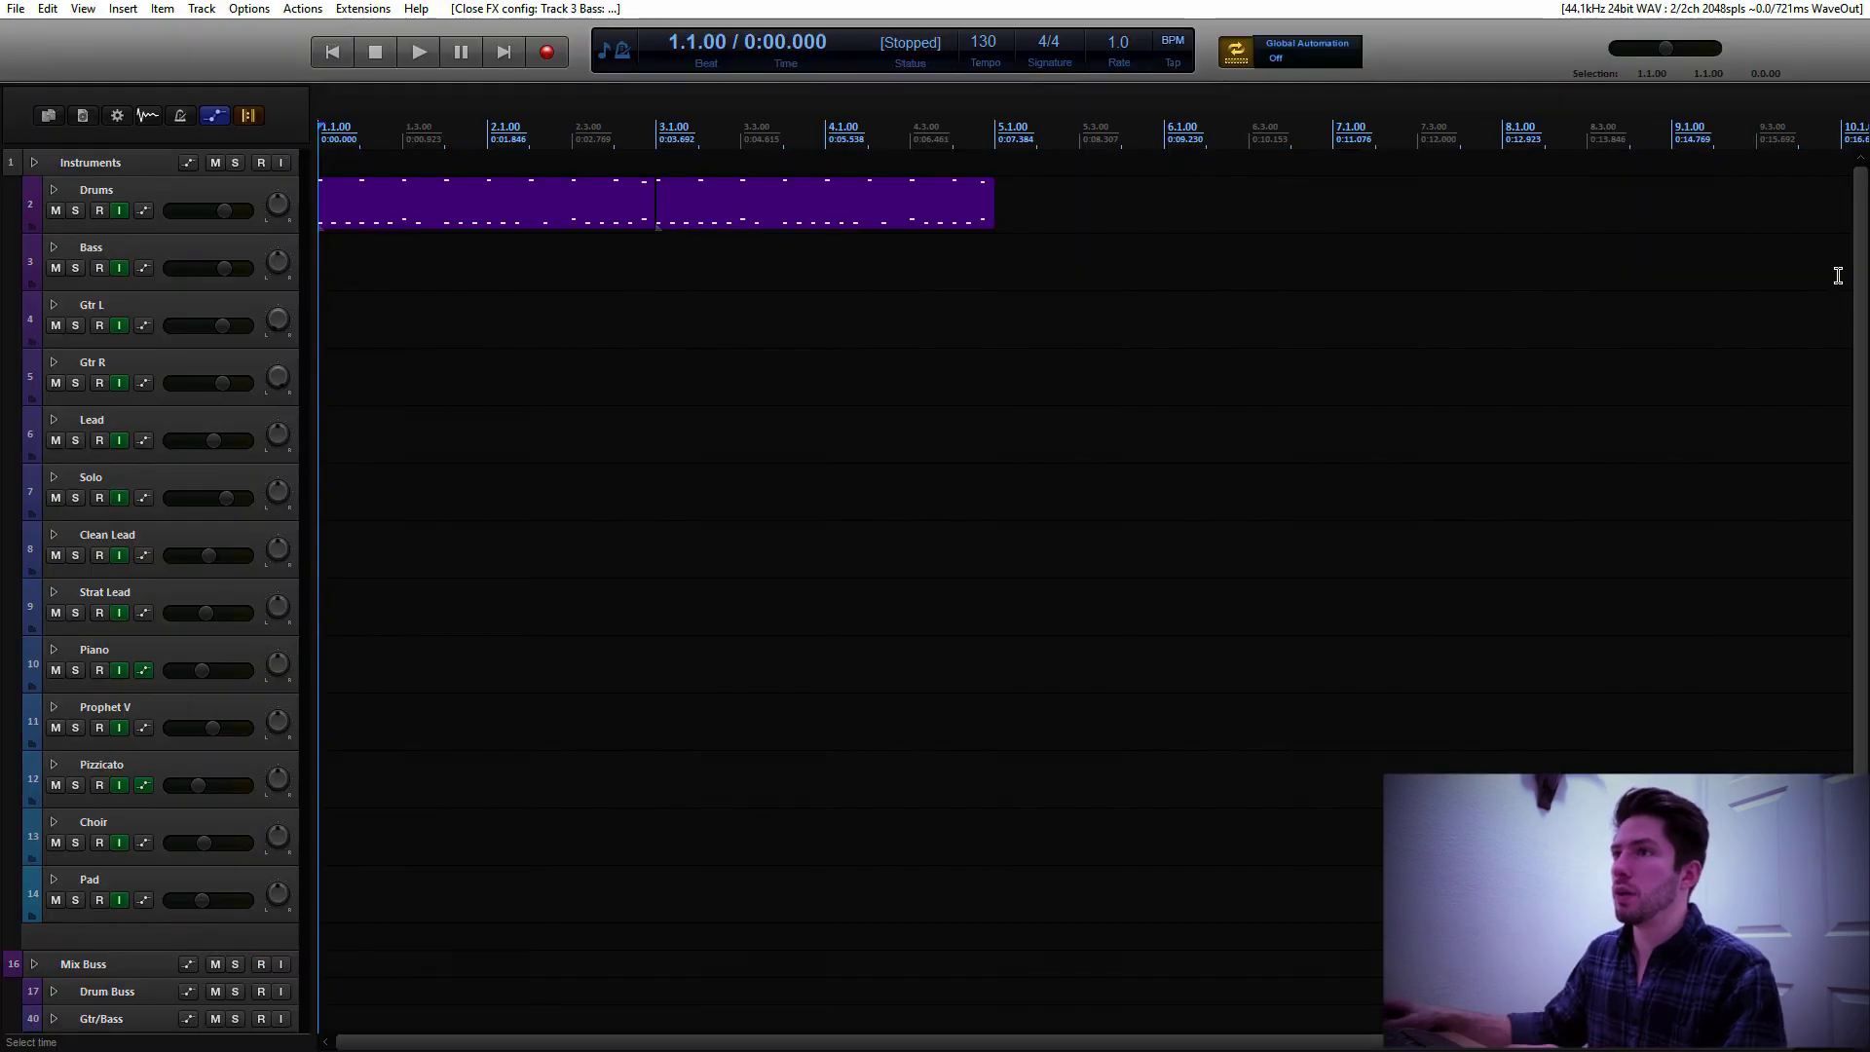
pyautogui.click(318, 259)
pyautogui.hotkey('ctrl', 'i')
pyautogui.click(420, 271)
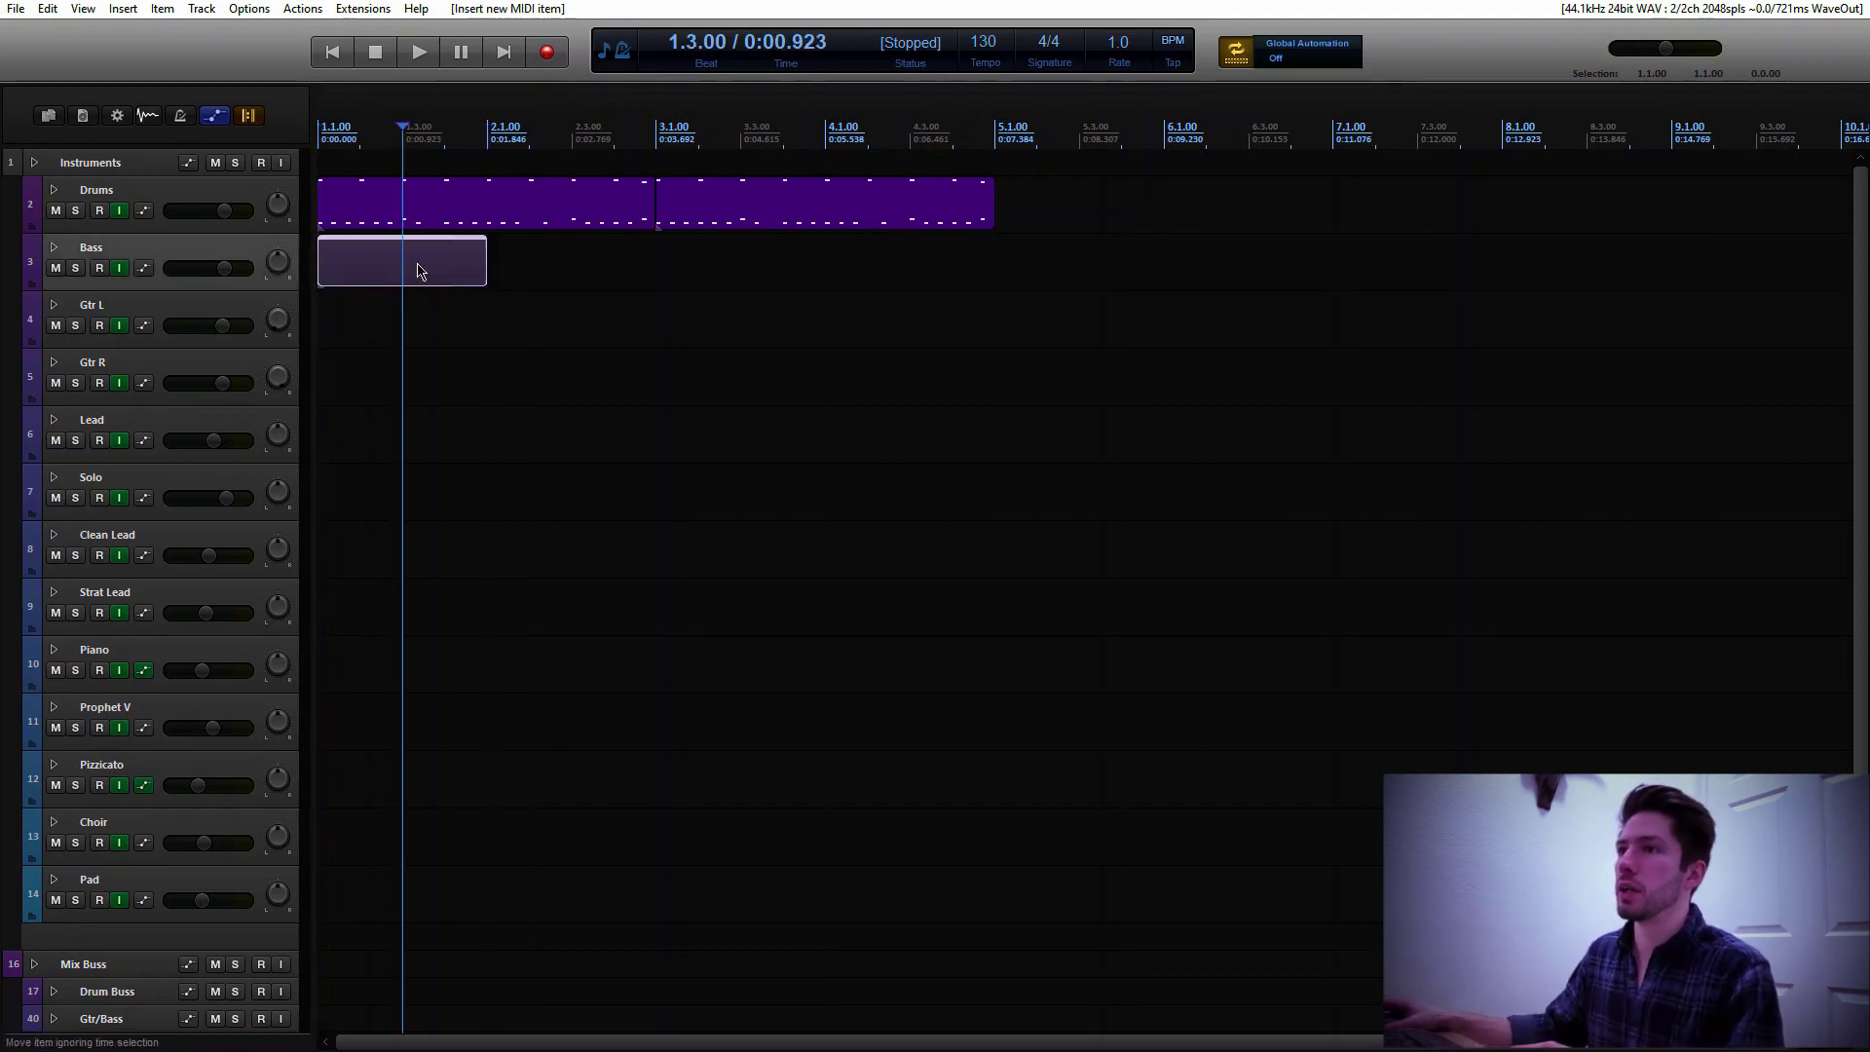
pyautogui.scroll(-2, 751, 799)
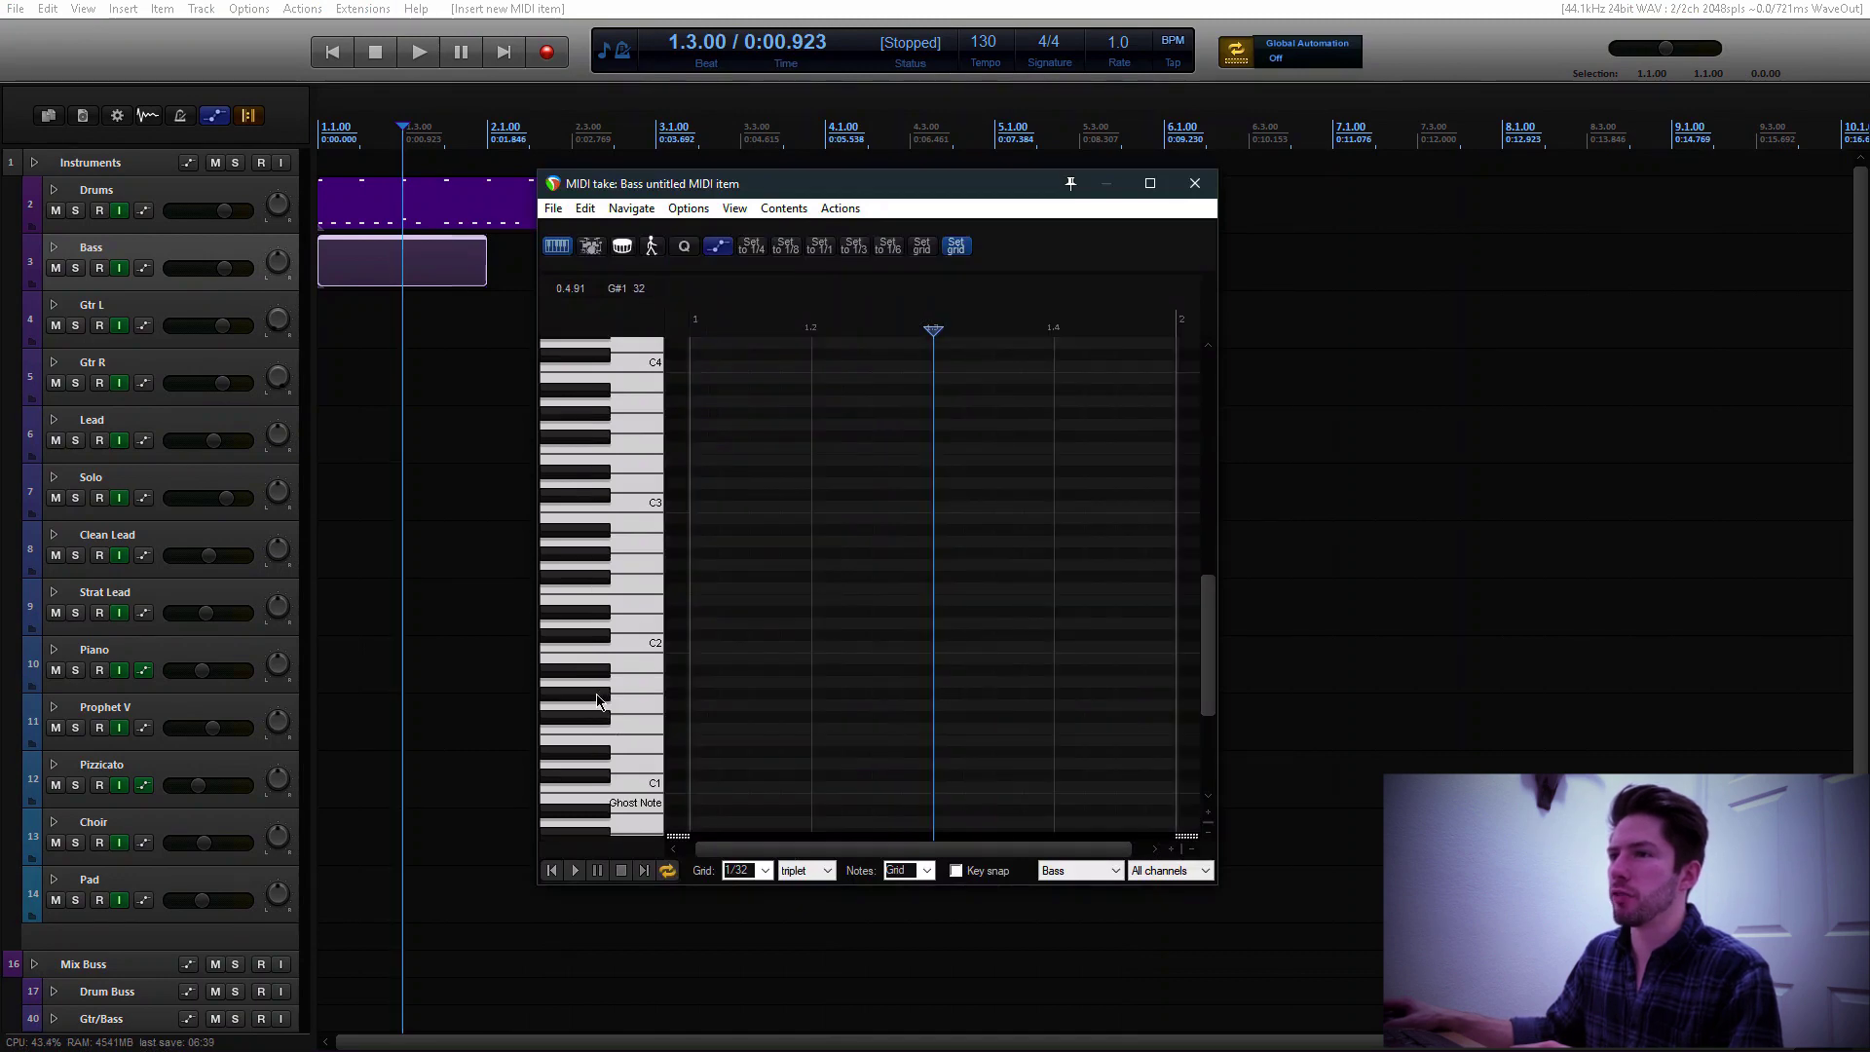
# Start the bass line in bar 1 with an F2 note followed by a B1 note, each about a third of a beat long
pyautogui.click(597, 700)
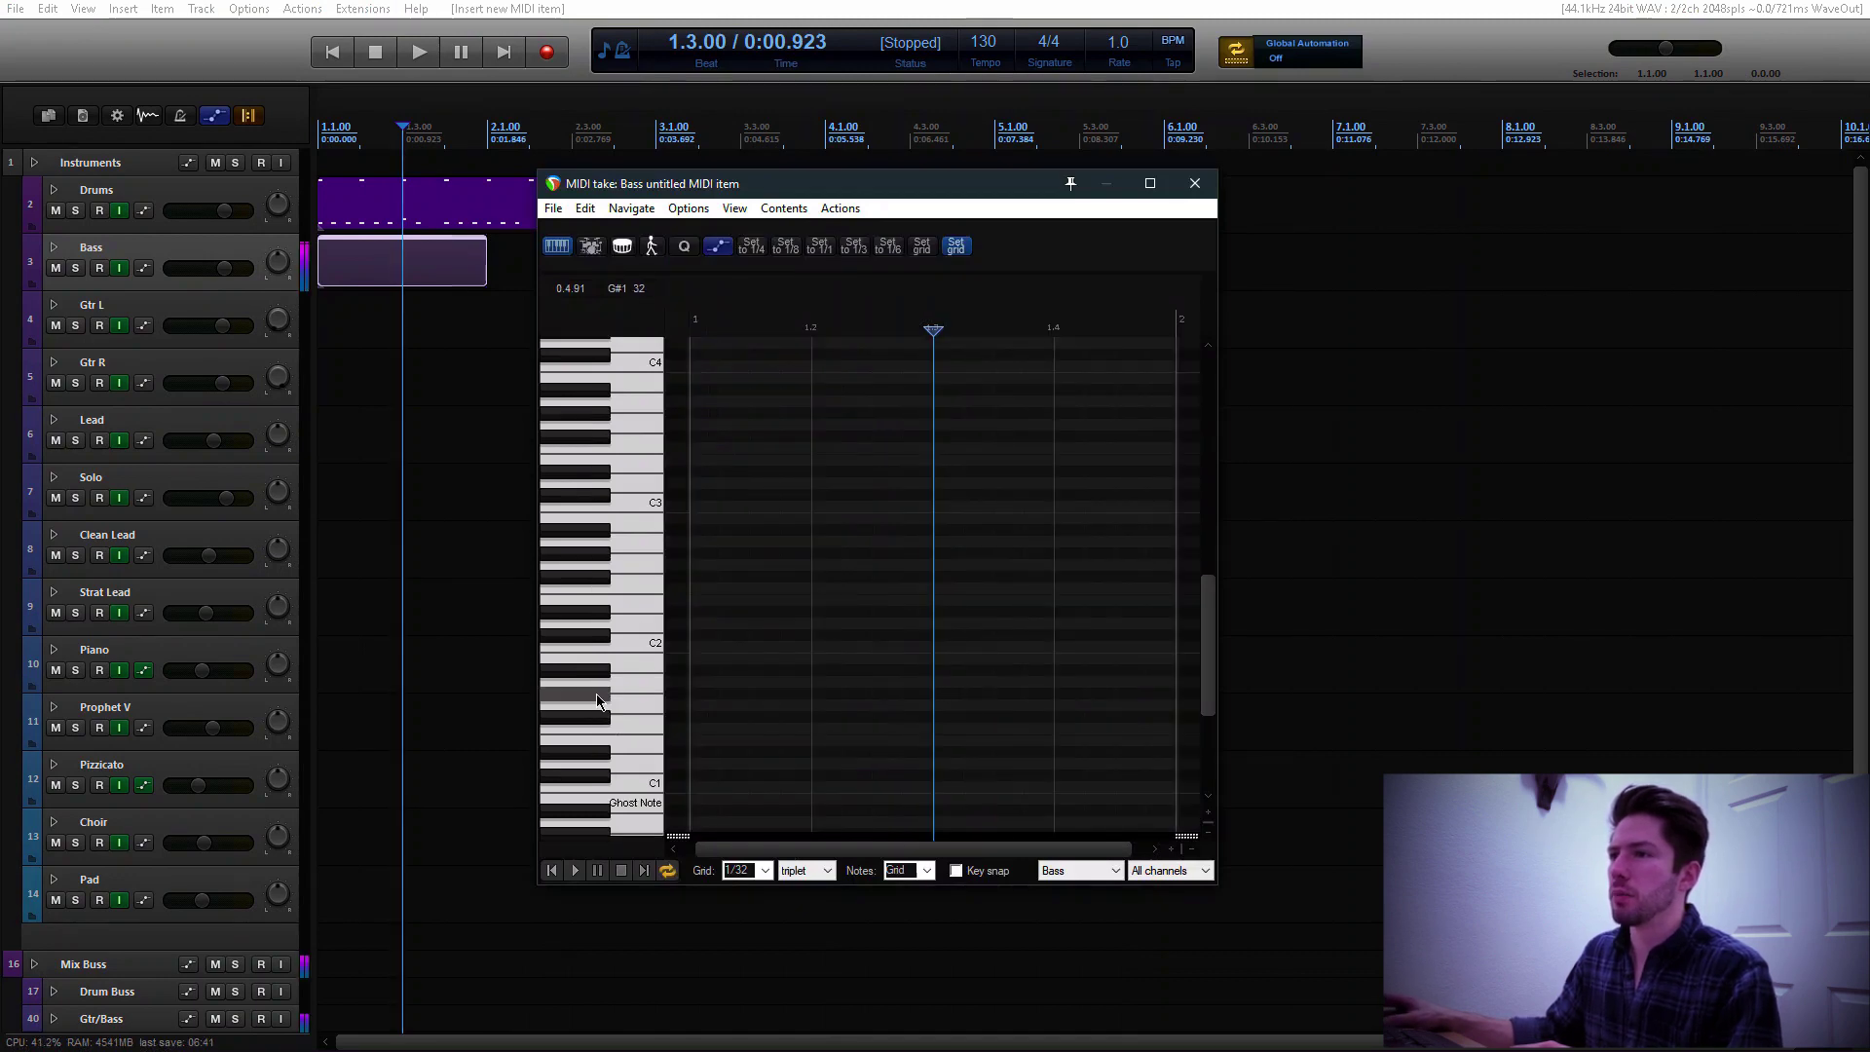
pyautogui.doubleClick(696, 707)
pyautogui.doubleClick(710, 706)
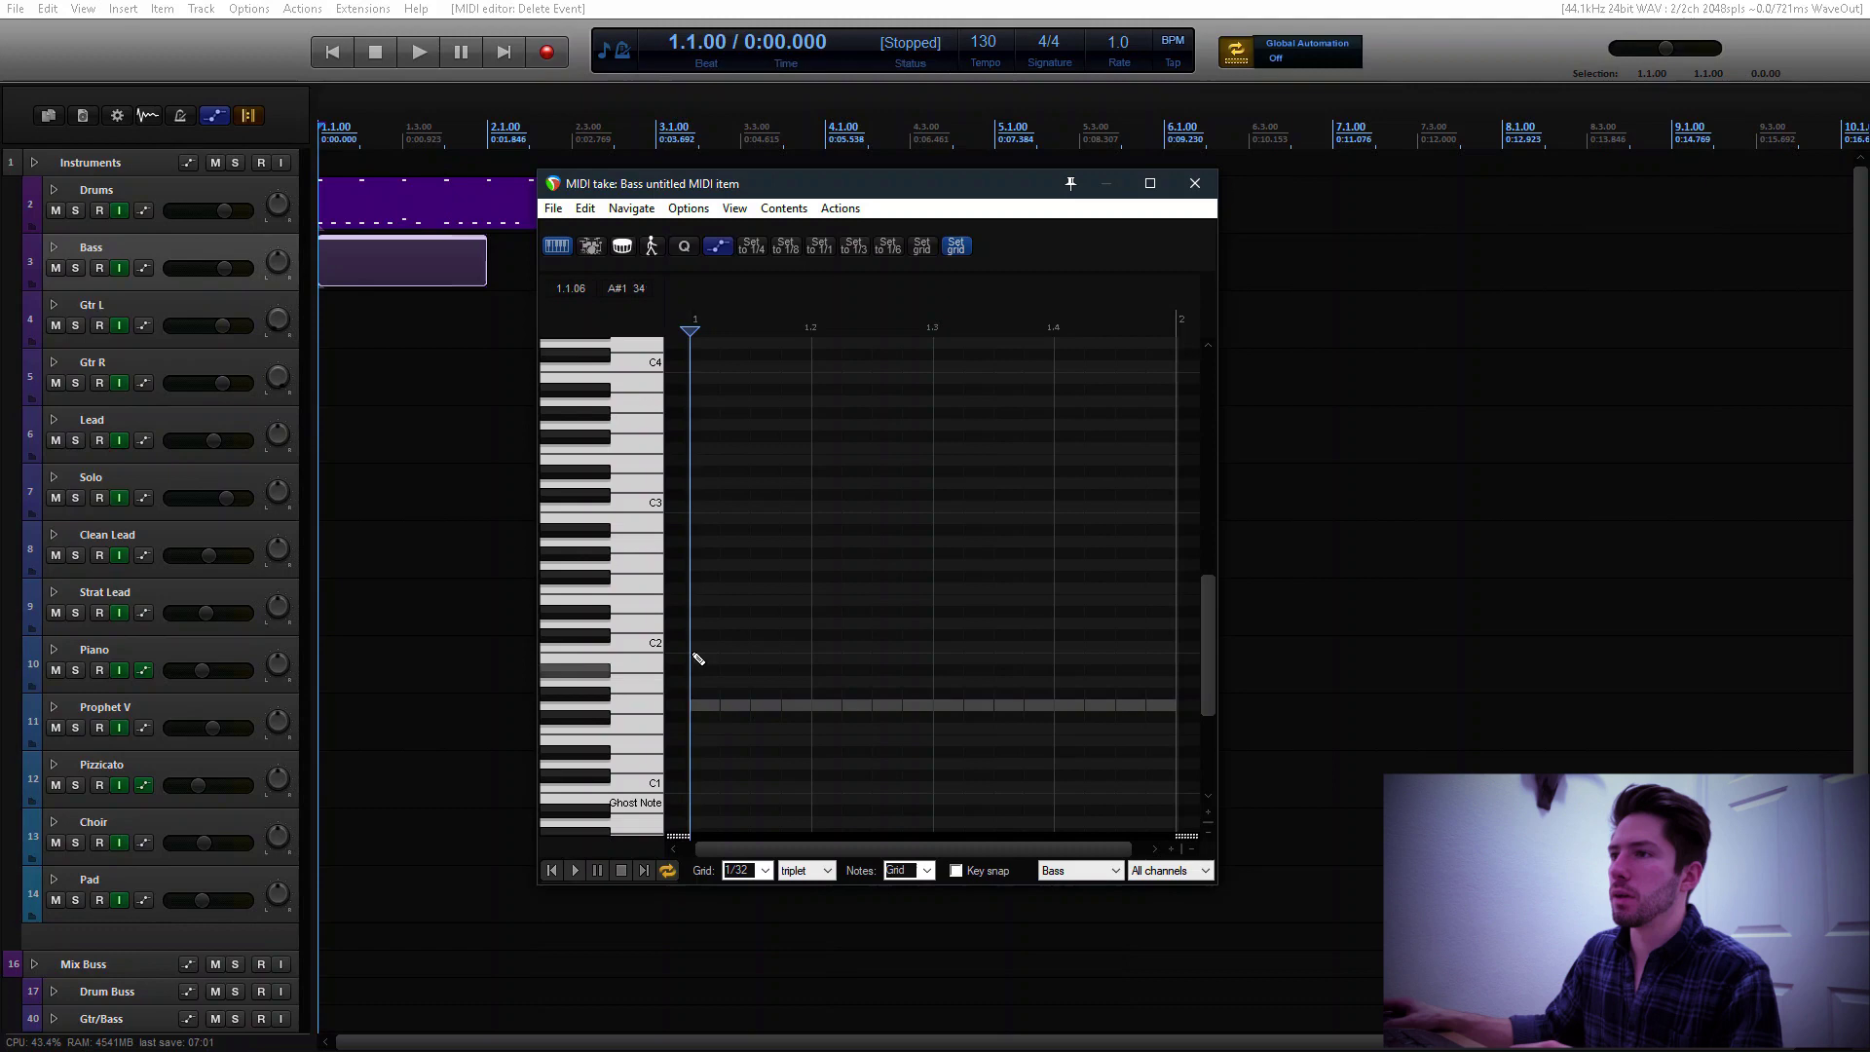
pyautogui.click(639, 580)
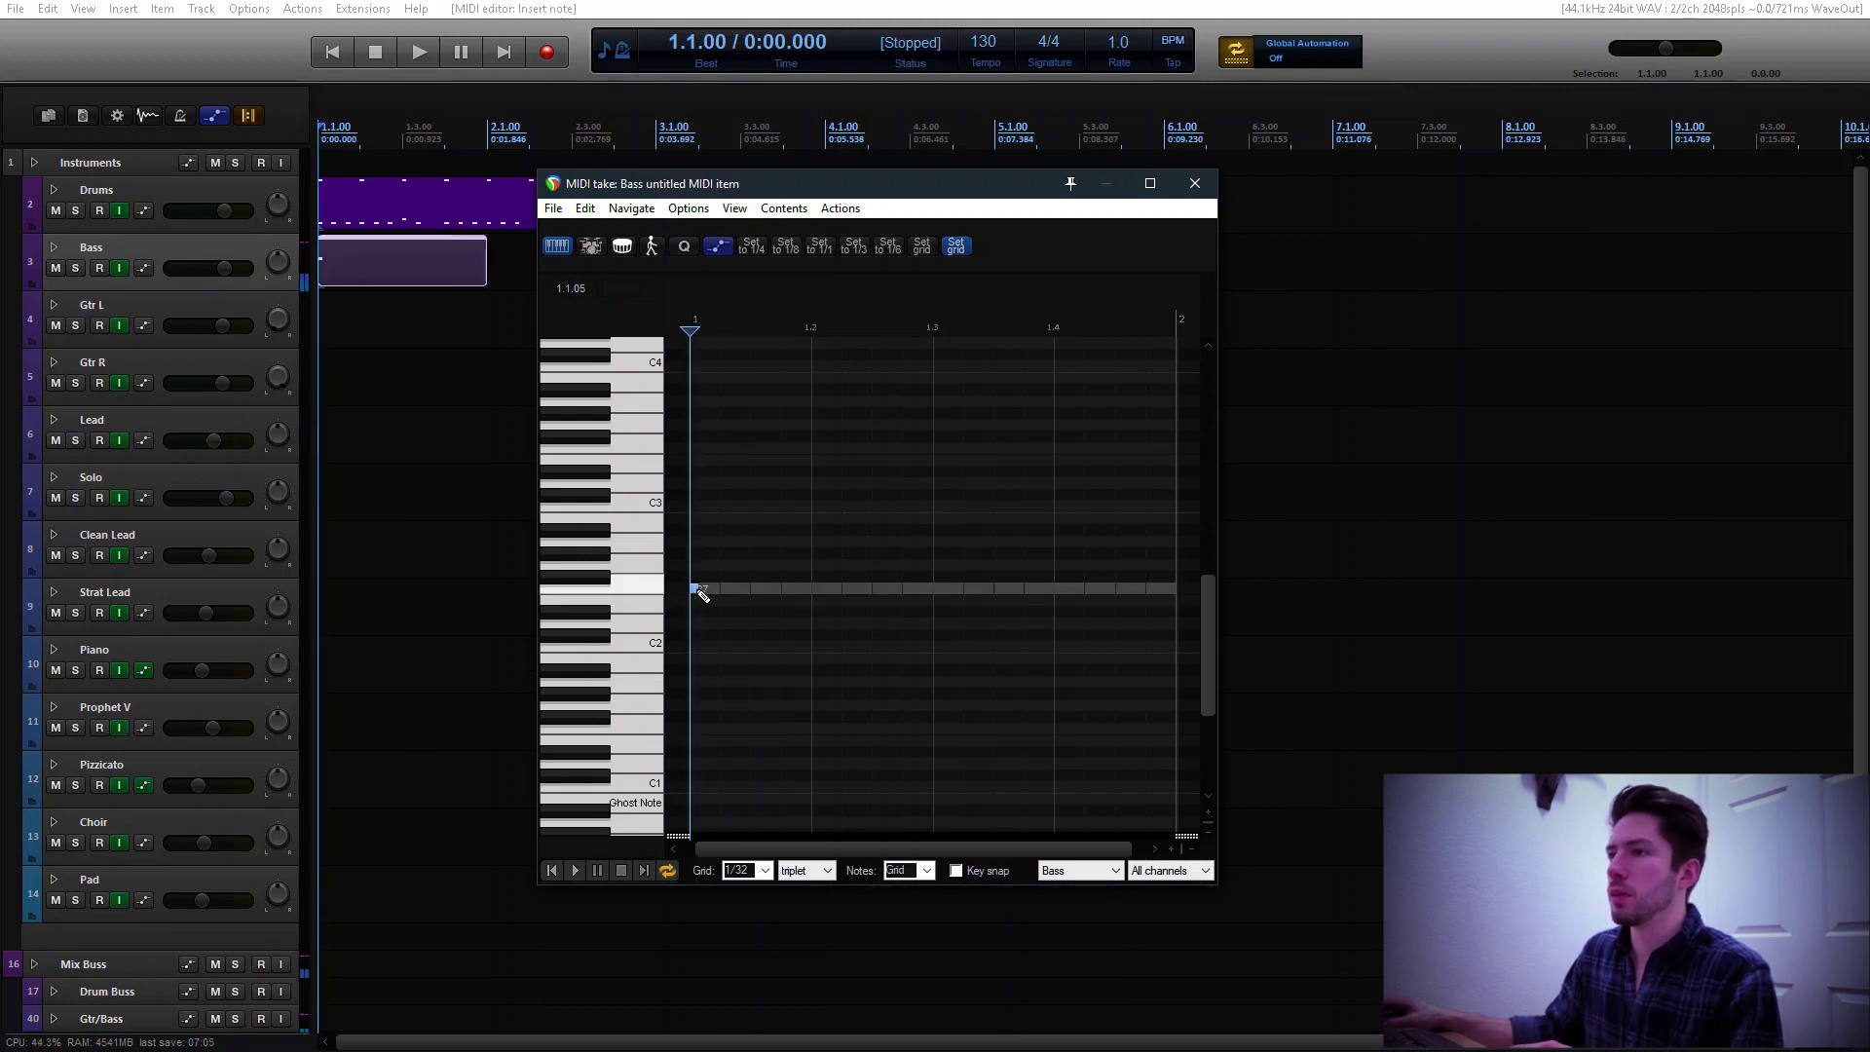
pyautogui.moveTo(700, 592); pyautogui.dragTo(738, 597)
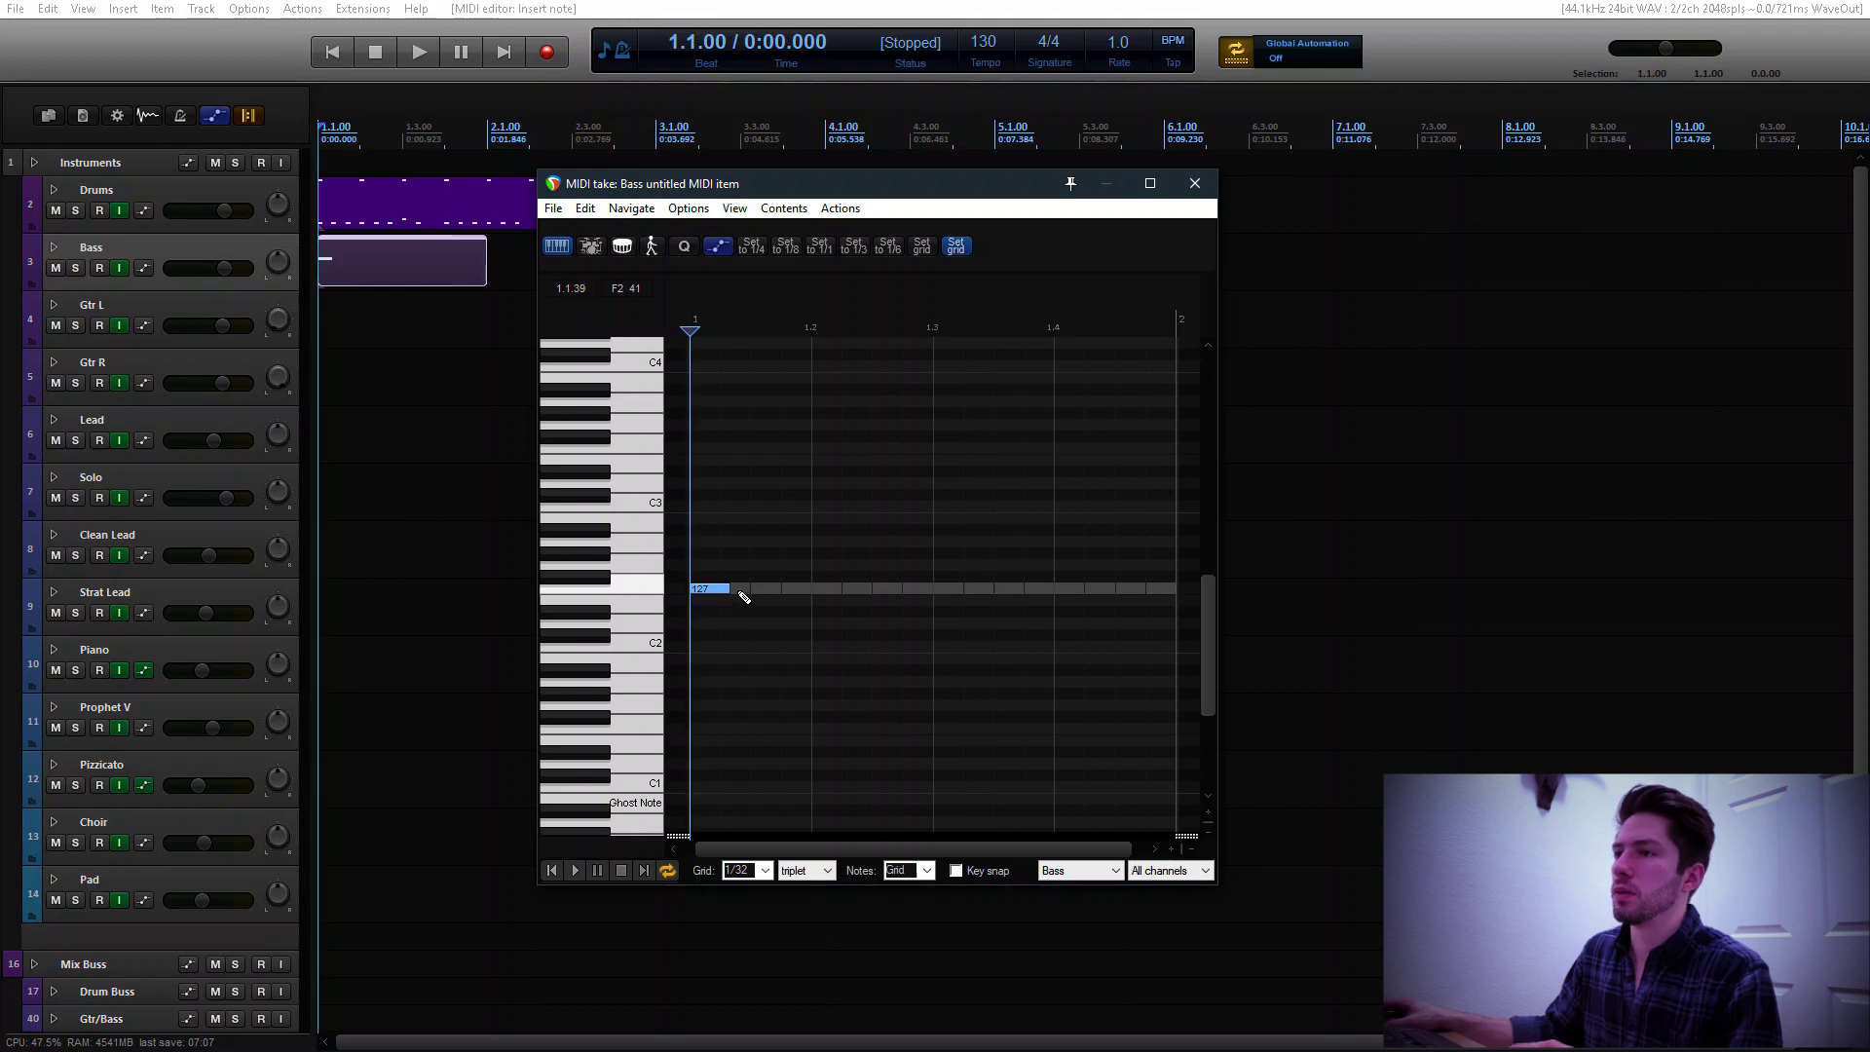
pyautogui.click(736, 659)
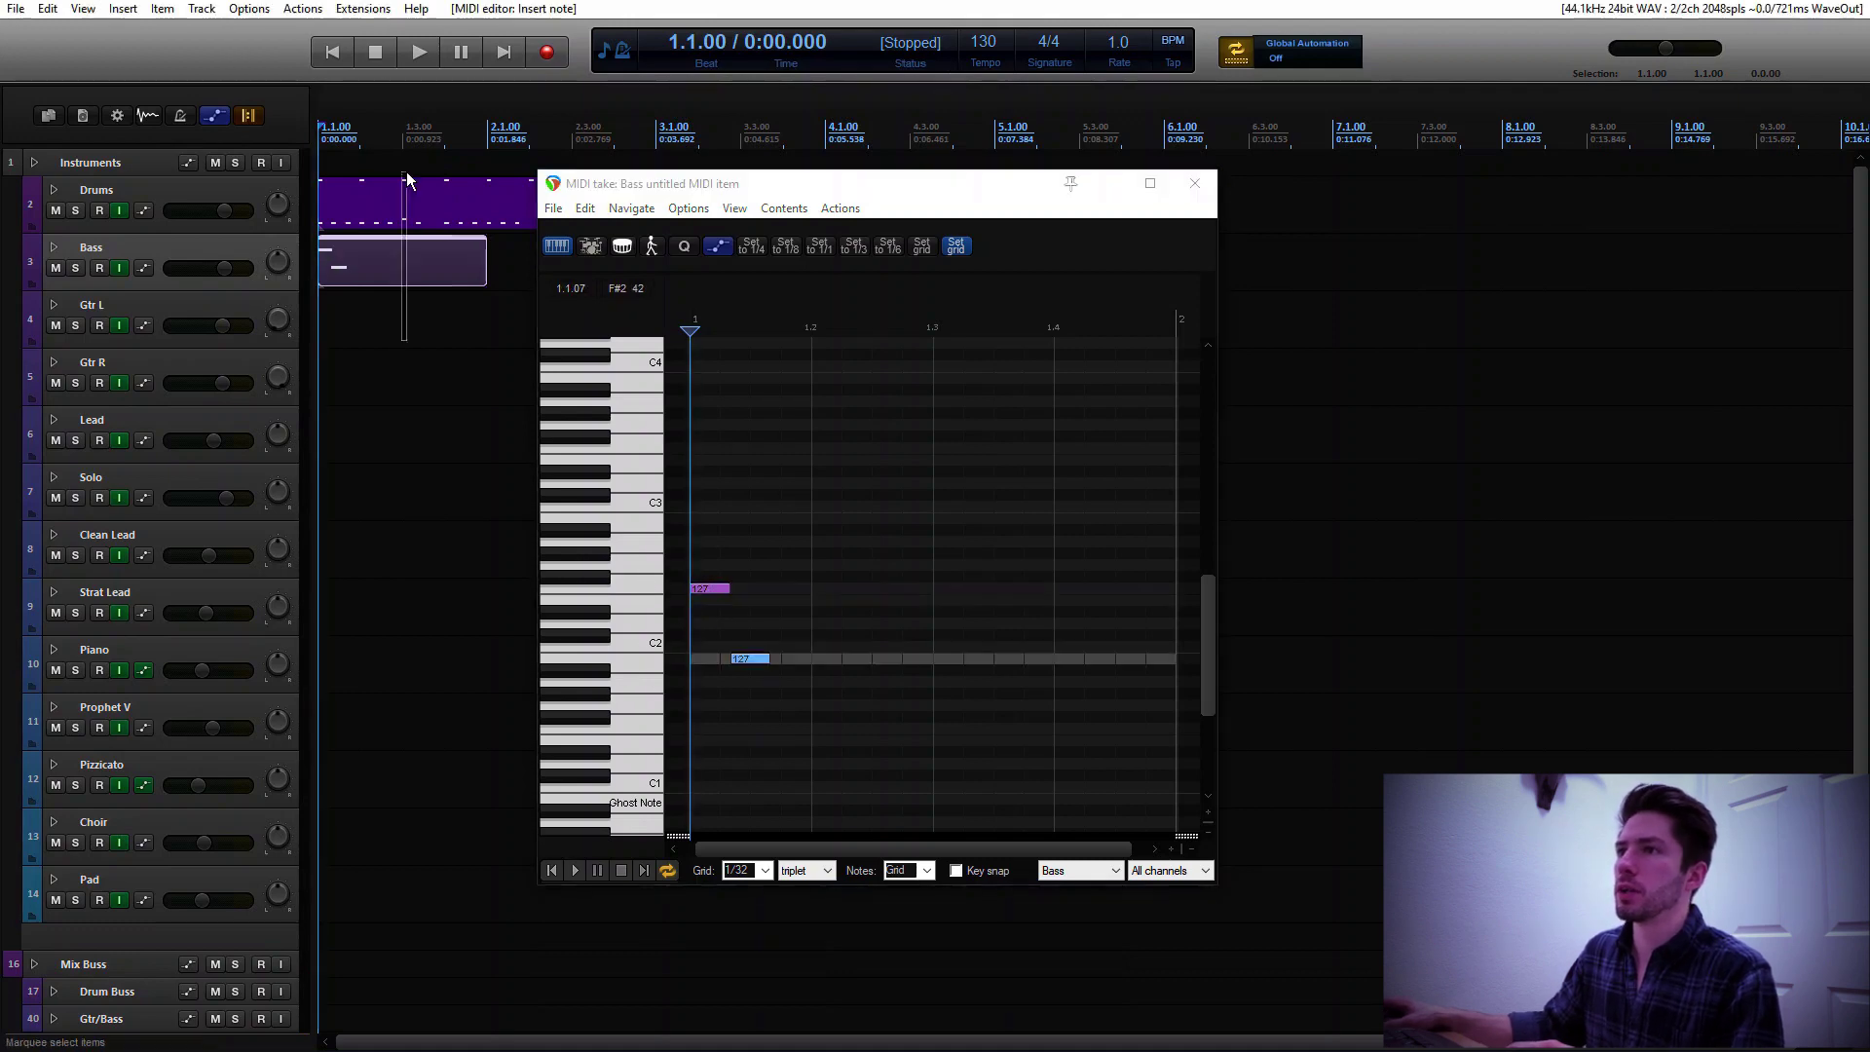
# Show the first Drums item's notes alongside the Bass notes in the MIDI editor and move the editor clear of the arranged items
pyautogui.moveTo(407, 176); pyautogui.dragTo(398, 261)
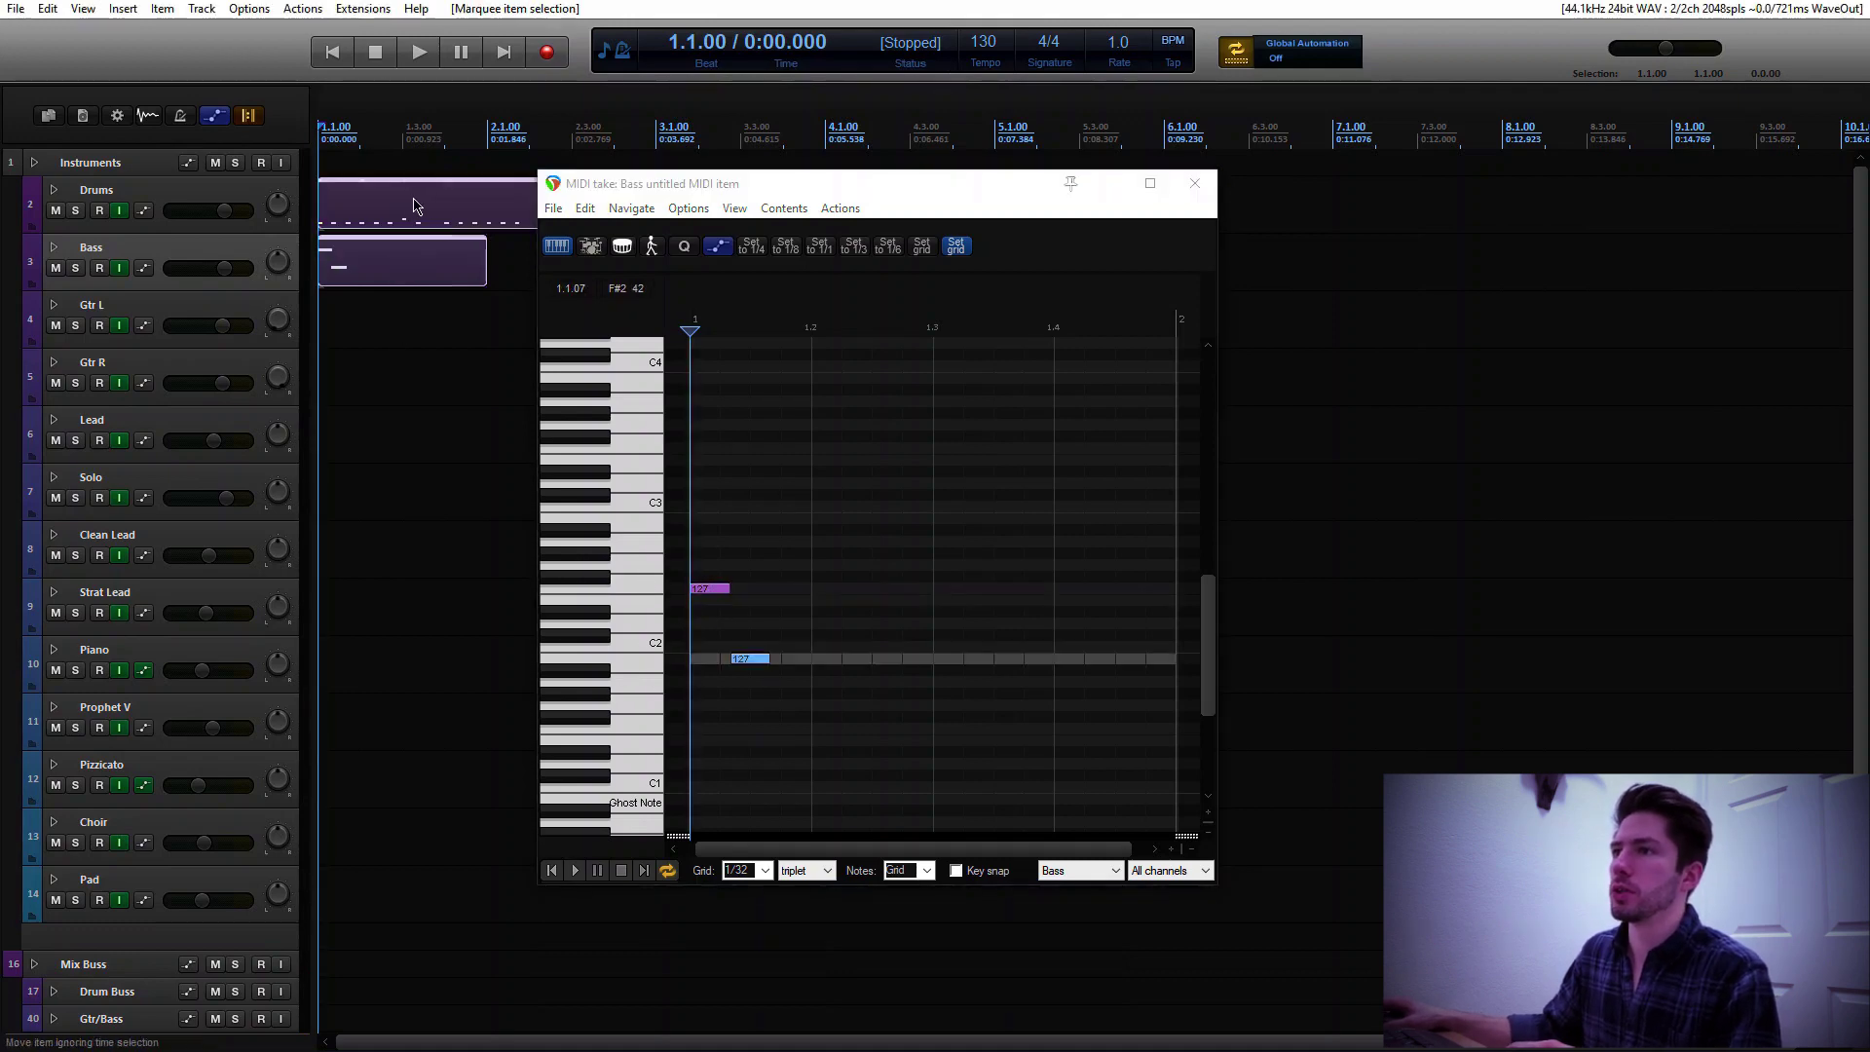
pyautogui.click(397, 261)
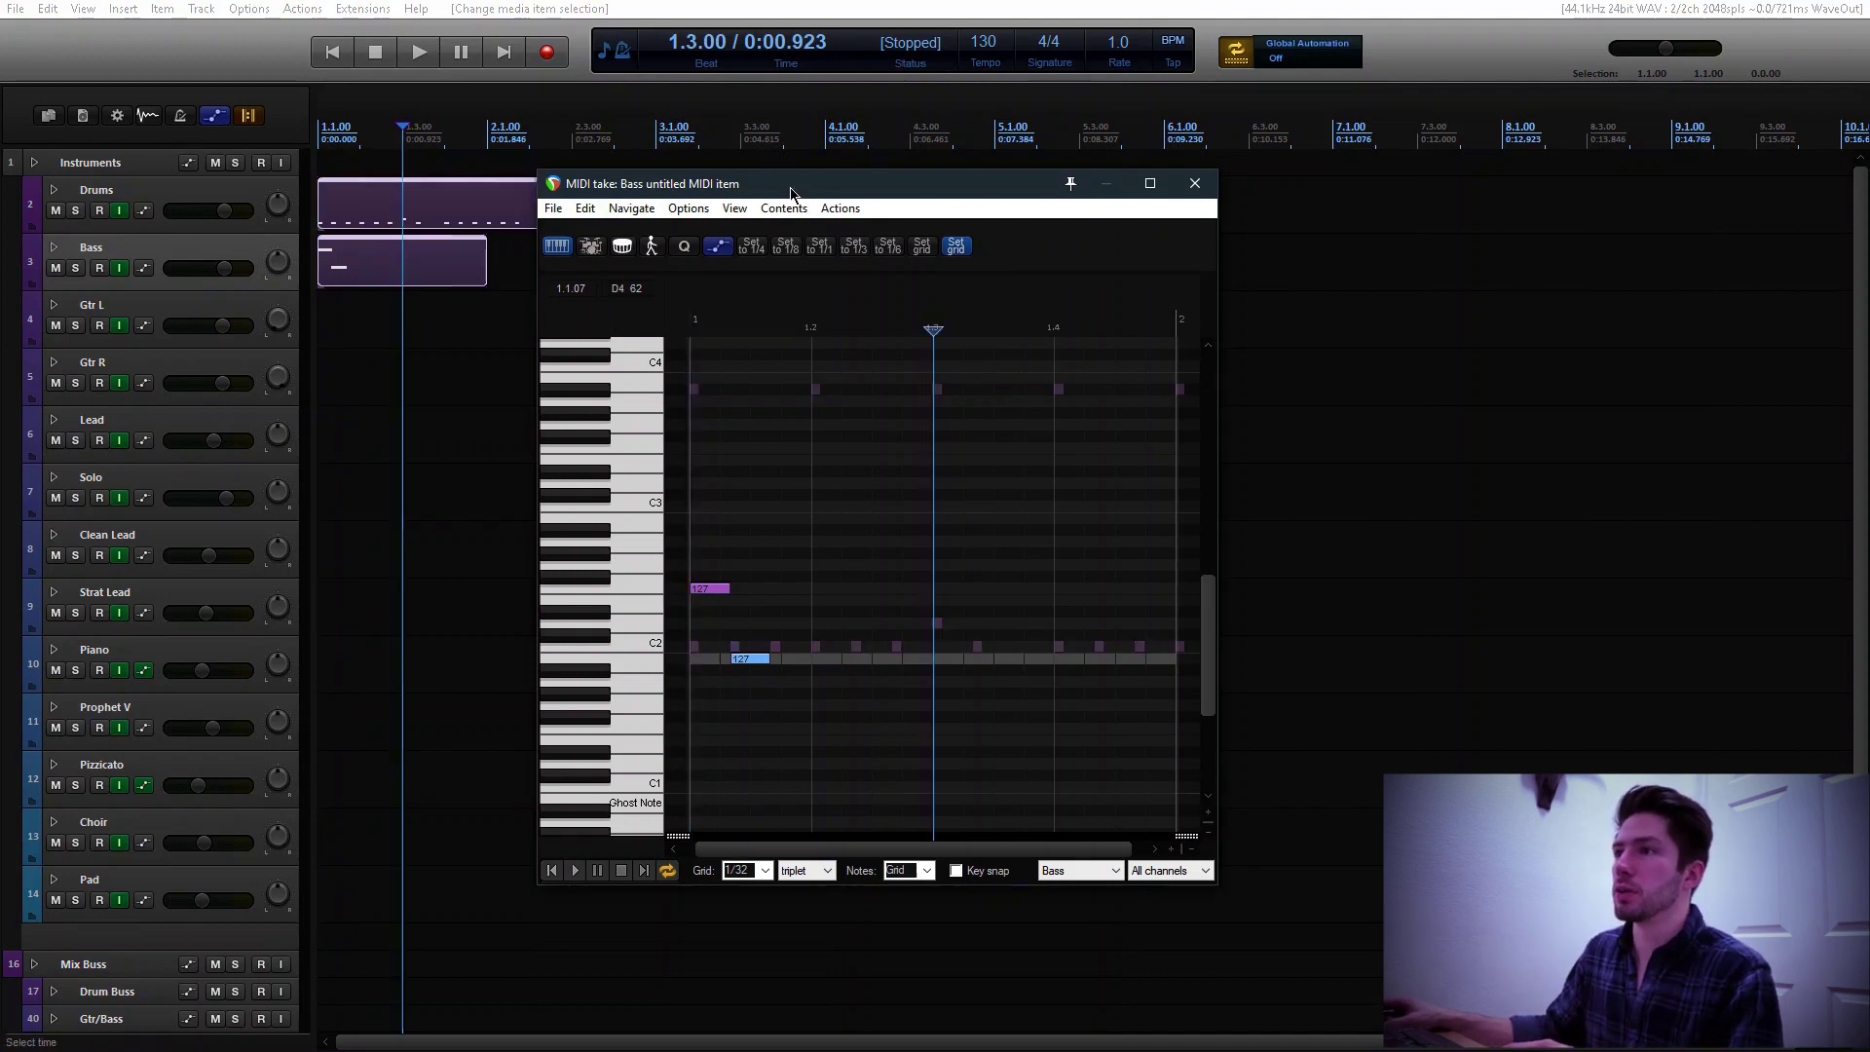
pyautogui.moveTo(791, 192); pyautogui.dragTo(1278, 214)
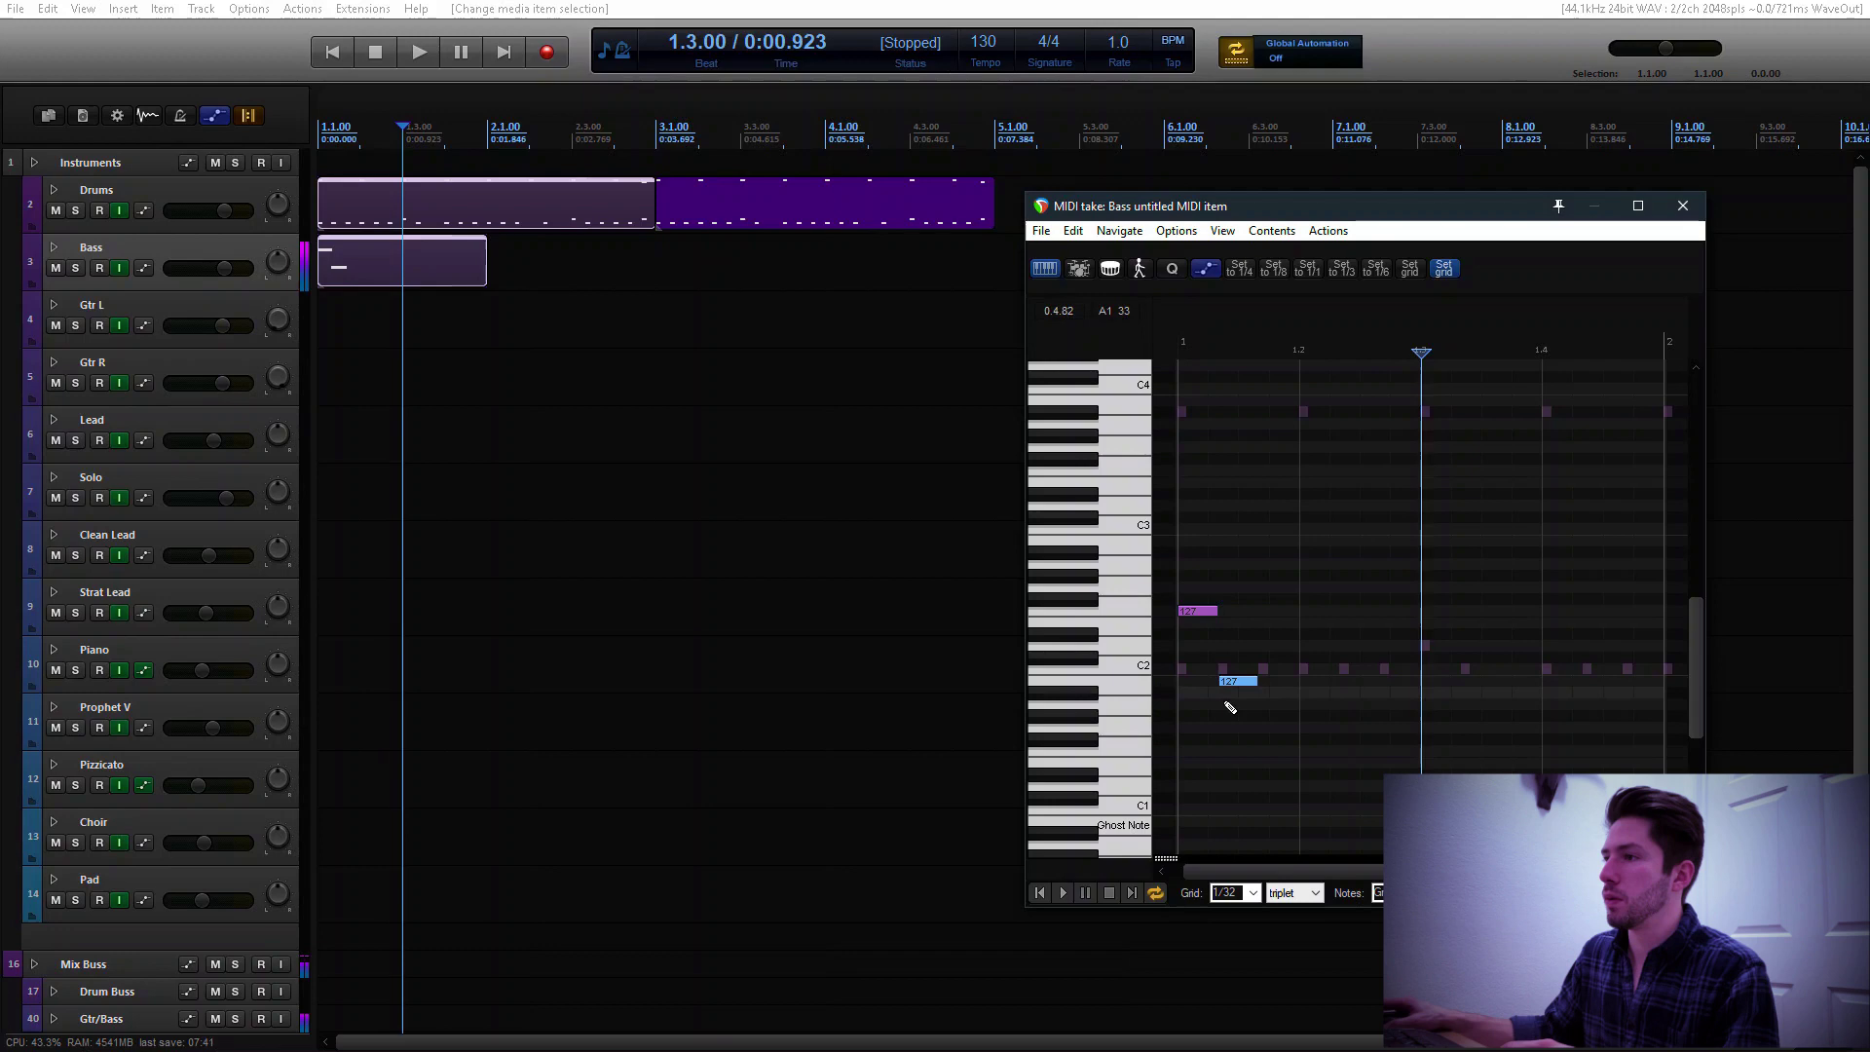
# Continue the bass line up to beat 3 with A#1, G#2, B1 and G1 notes, and play it from the start
pyautogui.click(1281, 693)
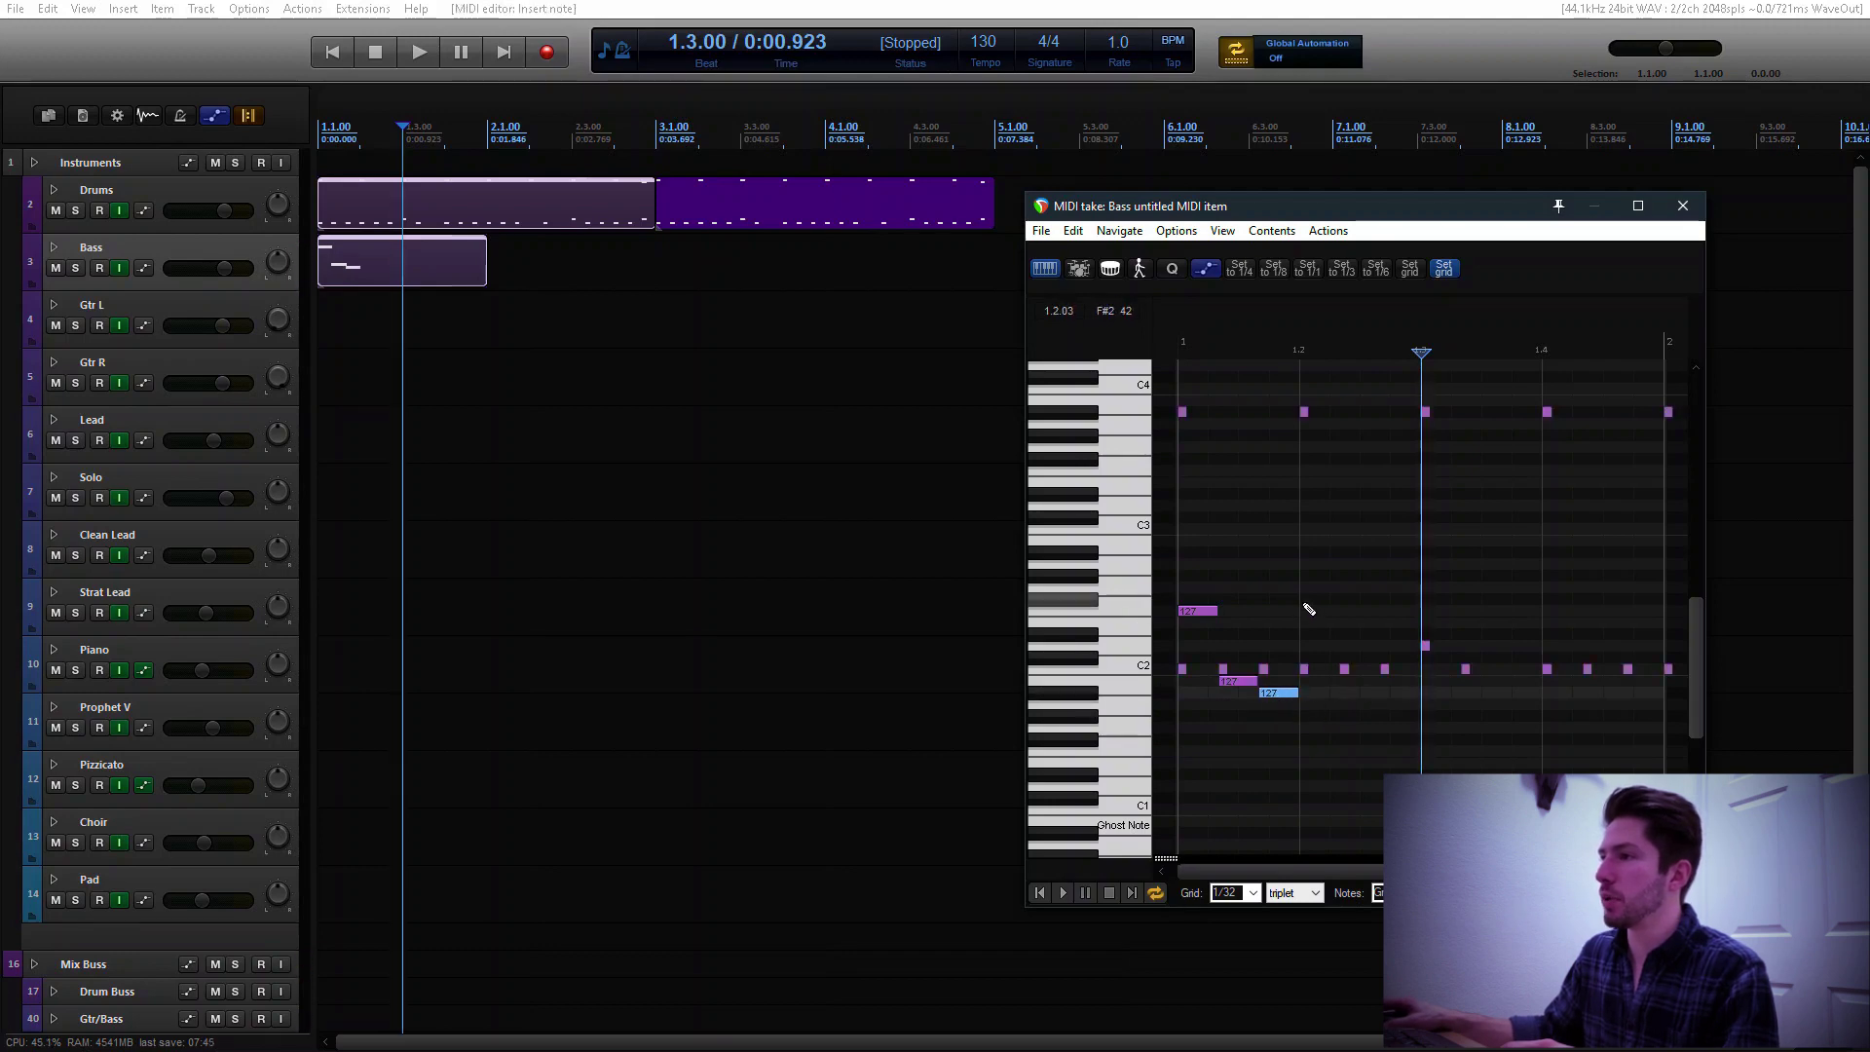
pyautogui.click(1307, 577)
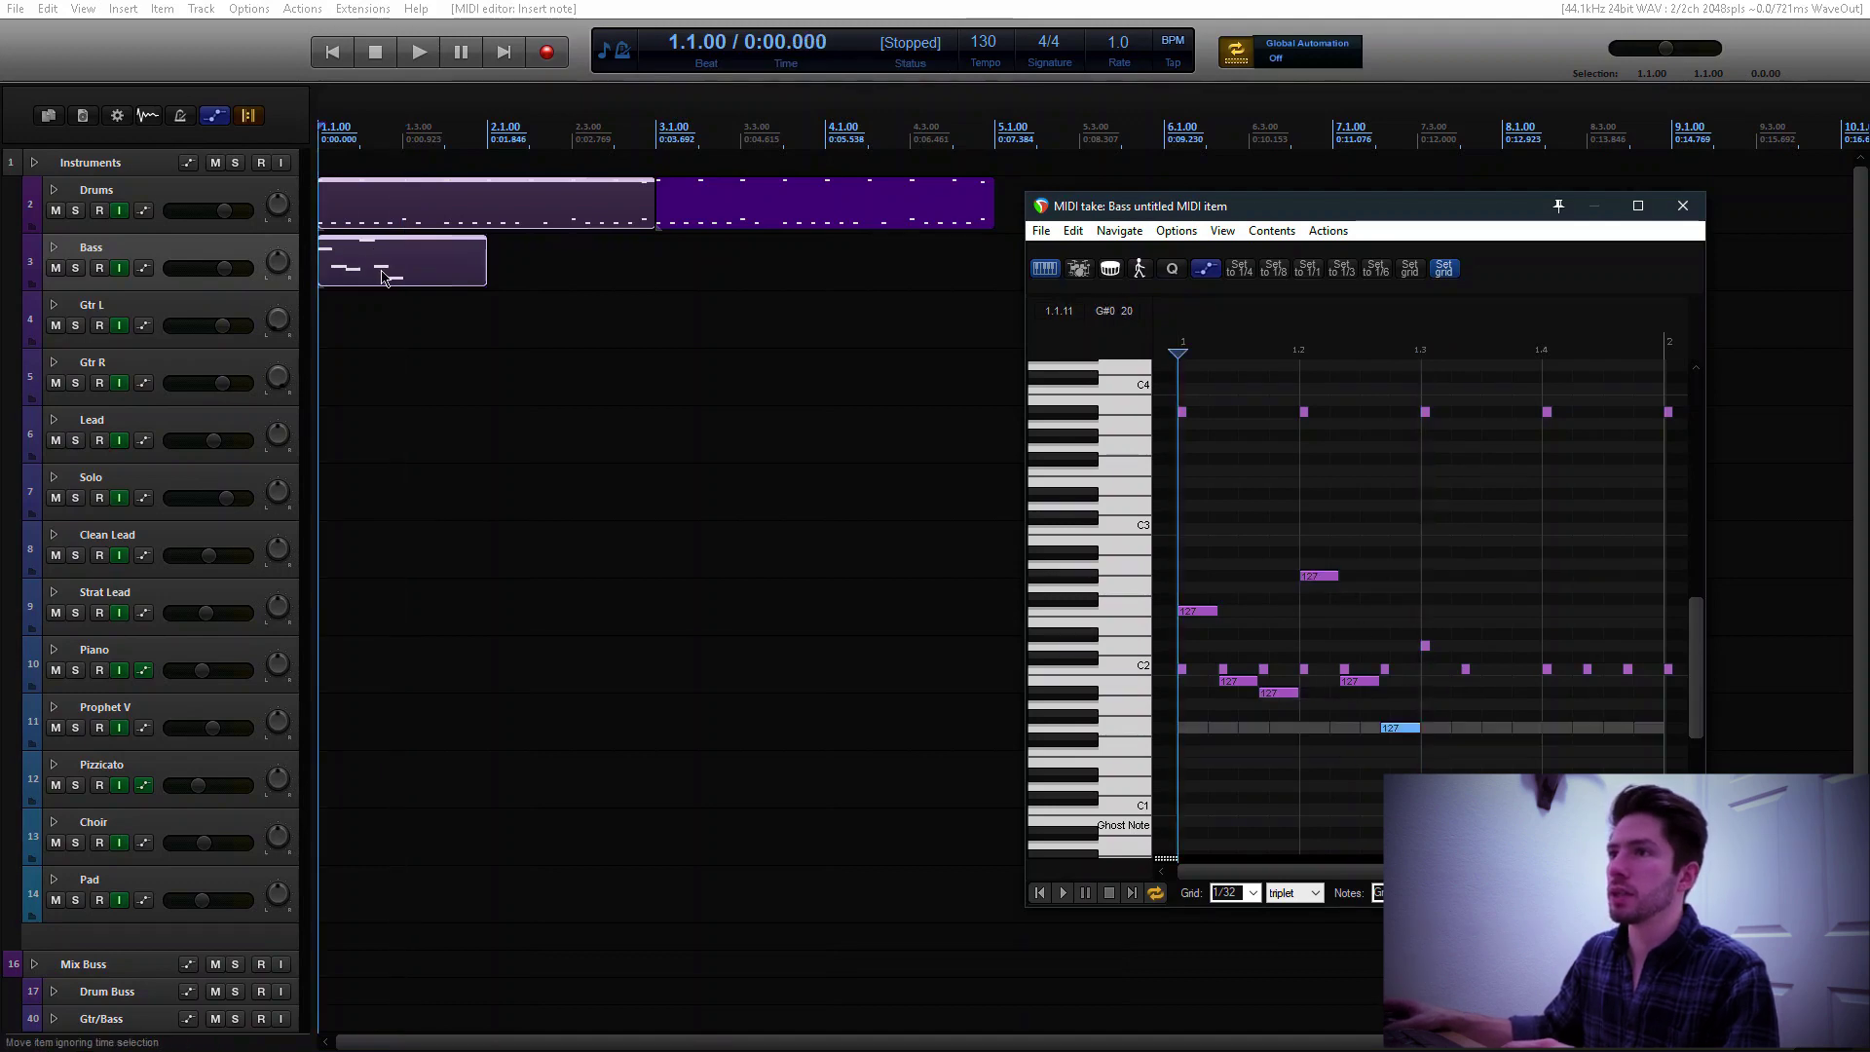
pyautogui.click(383, 278)
pyautogui.click(334, 49)
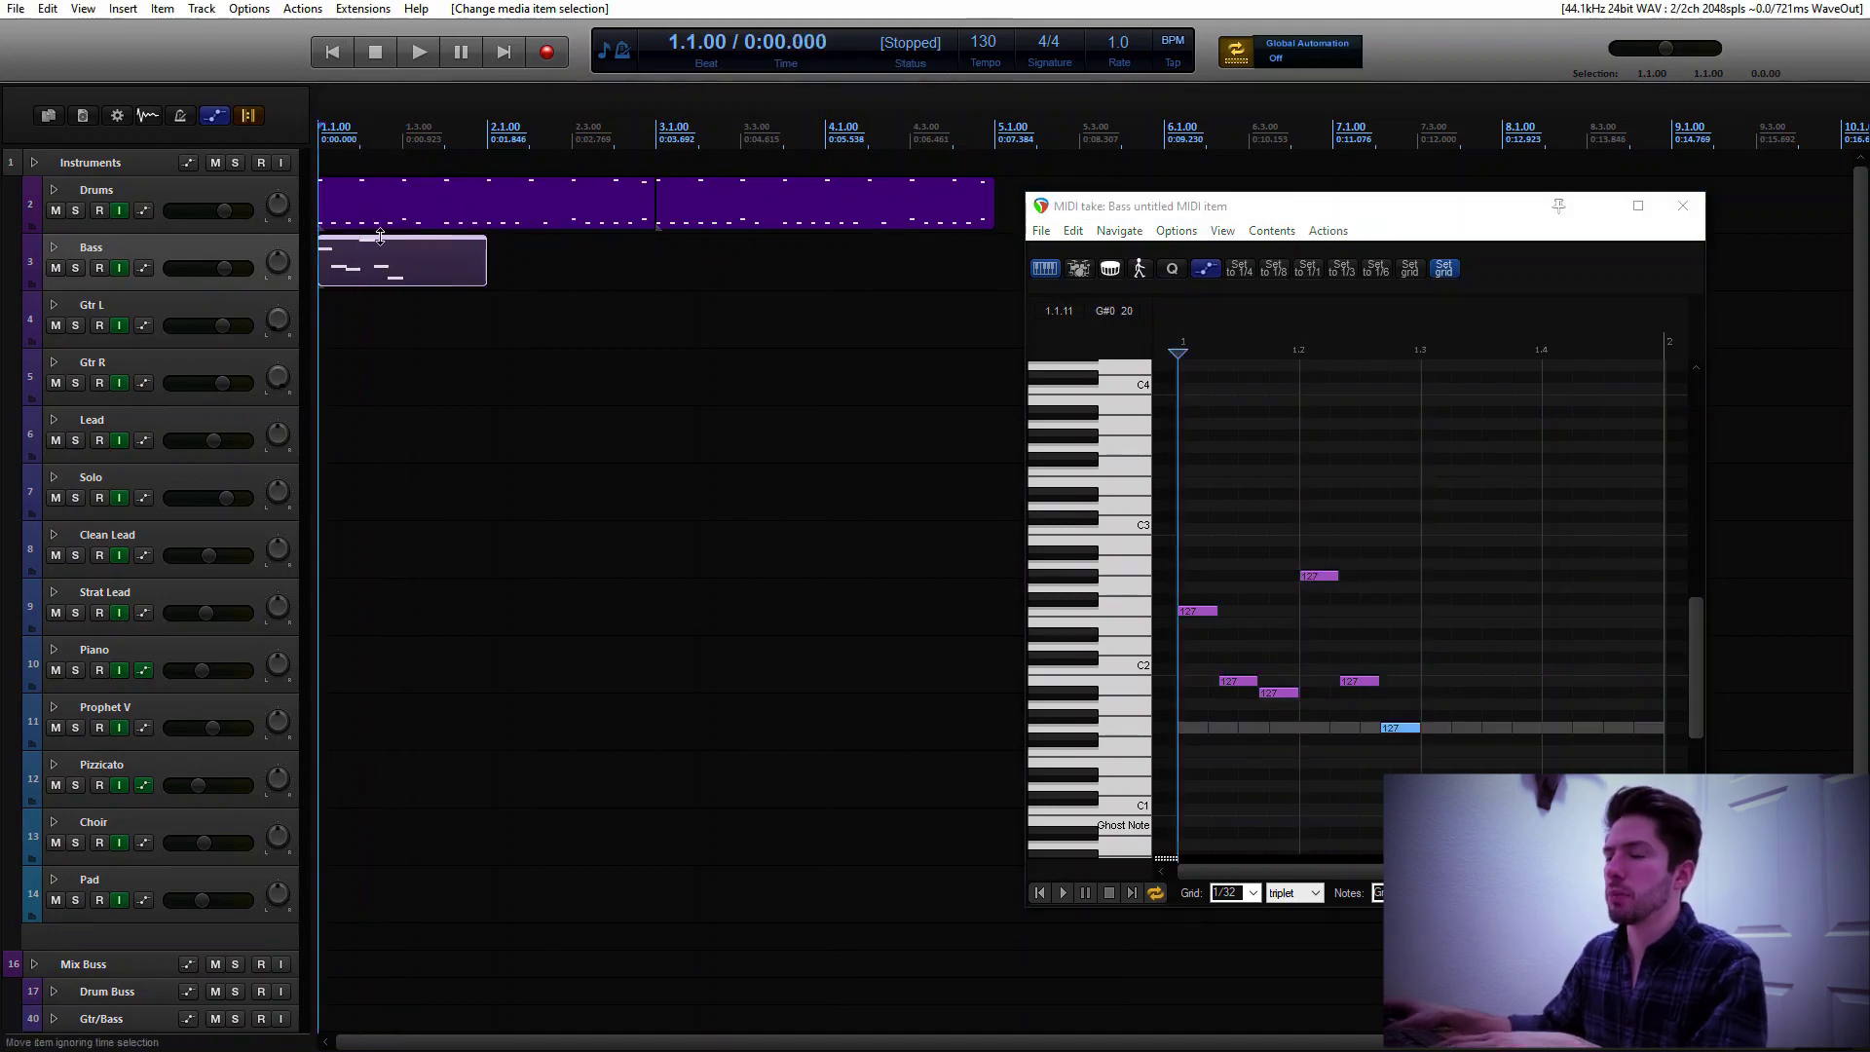
pyautogui.press('Escape')
pyautogui.press('space')
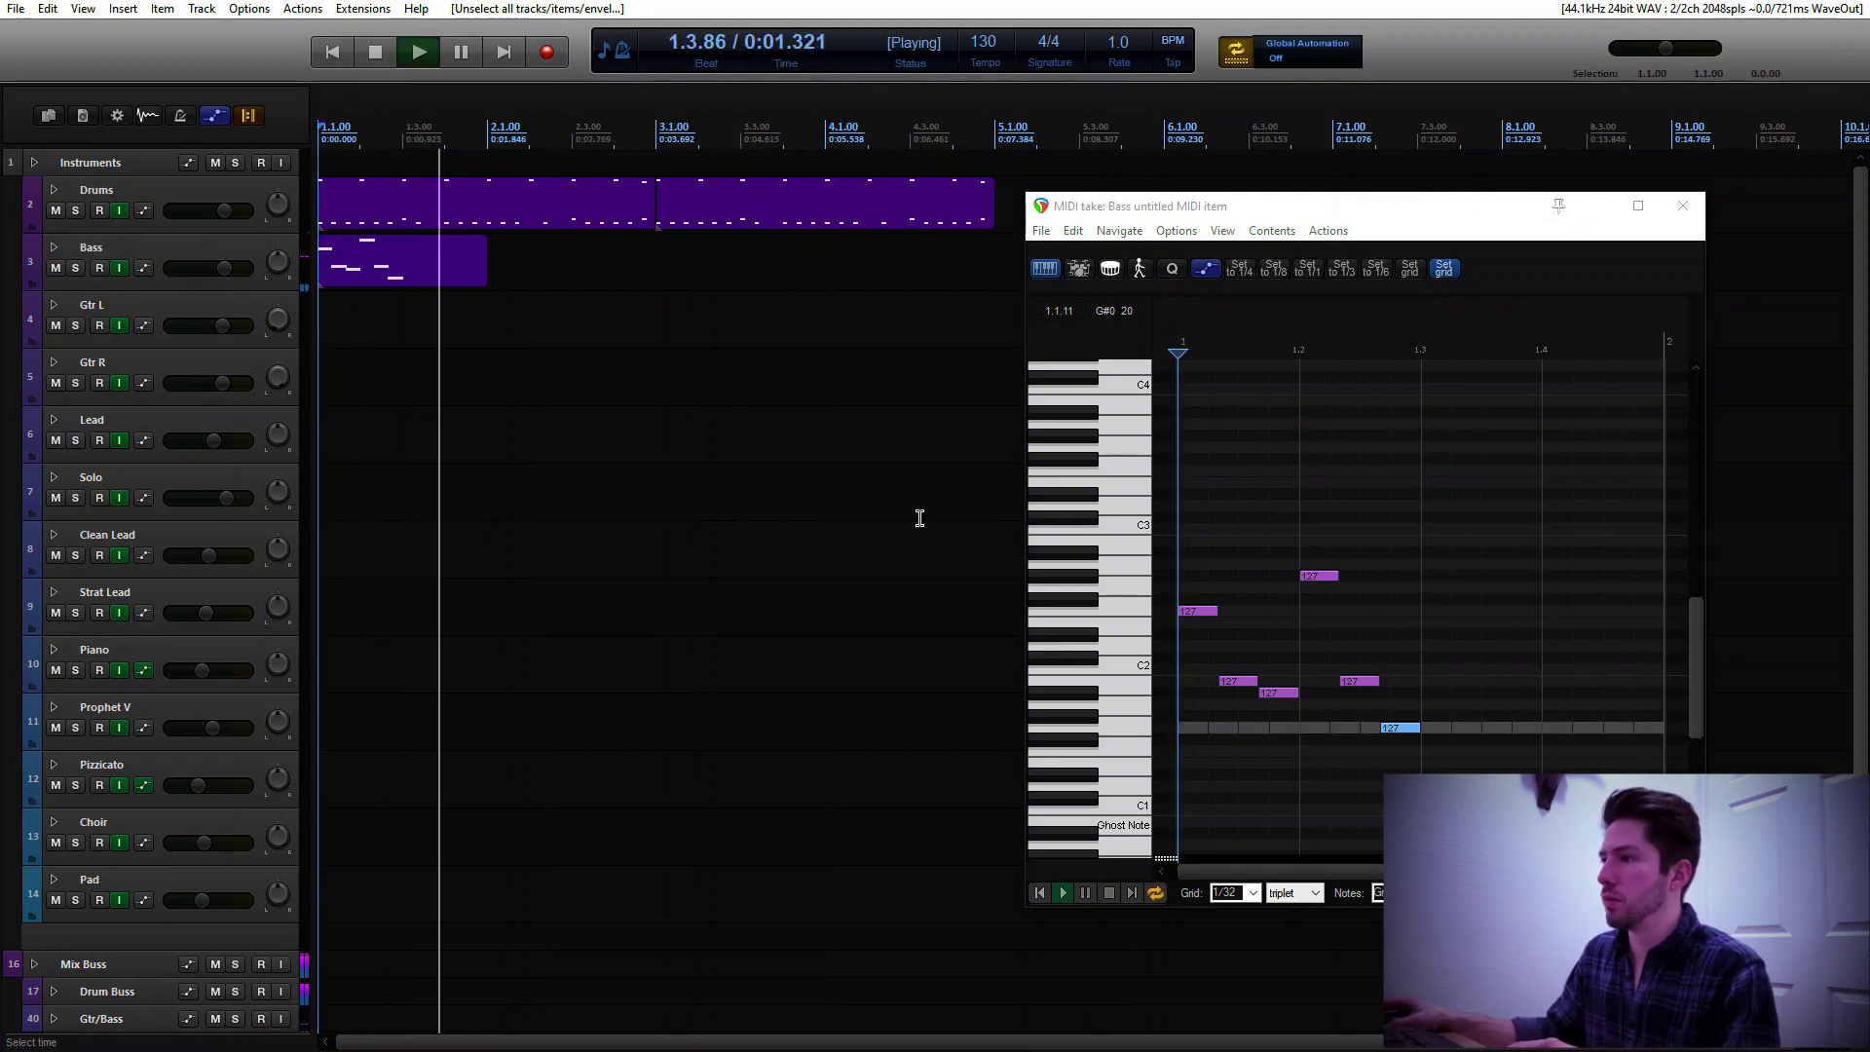
# Complete the bar with another G1 and a copy of the opening F2, B1 and A#1 notes on beat 4, and play it back
pyautogui.press('space')
pyautogui.moveTo(415, 280); pyautogui.dragTo(417, 280)
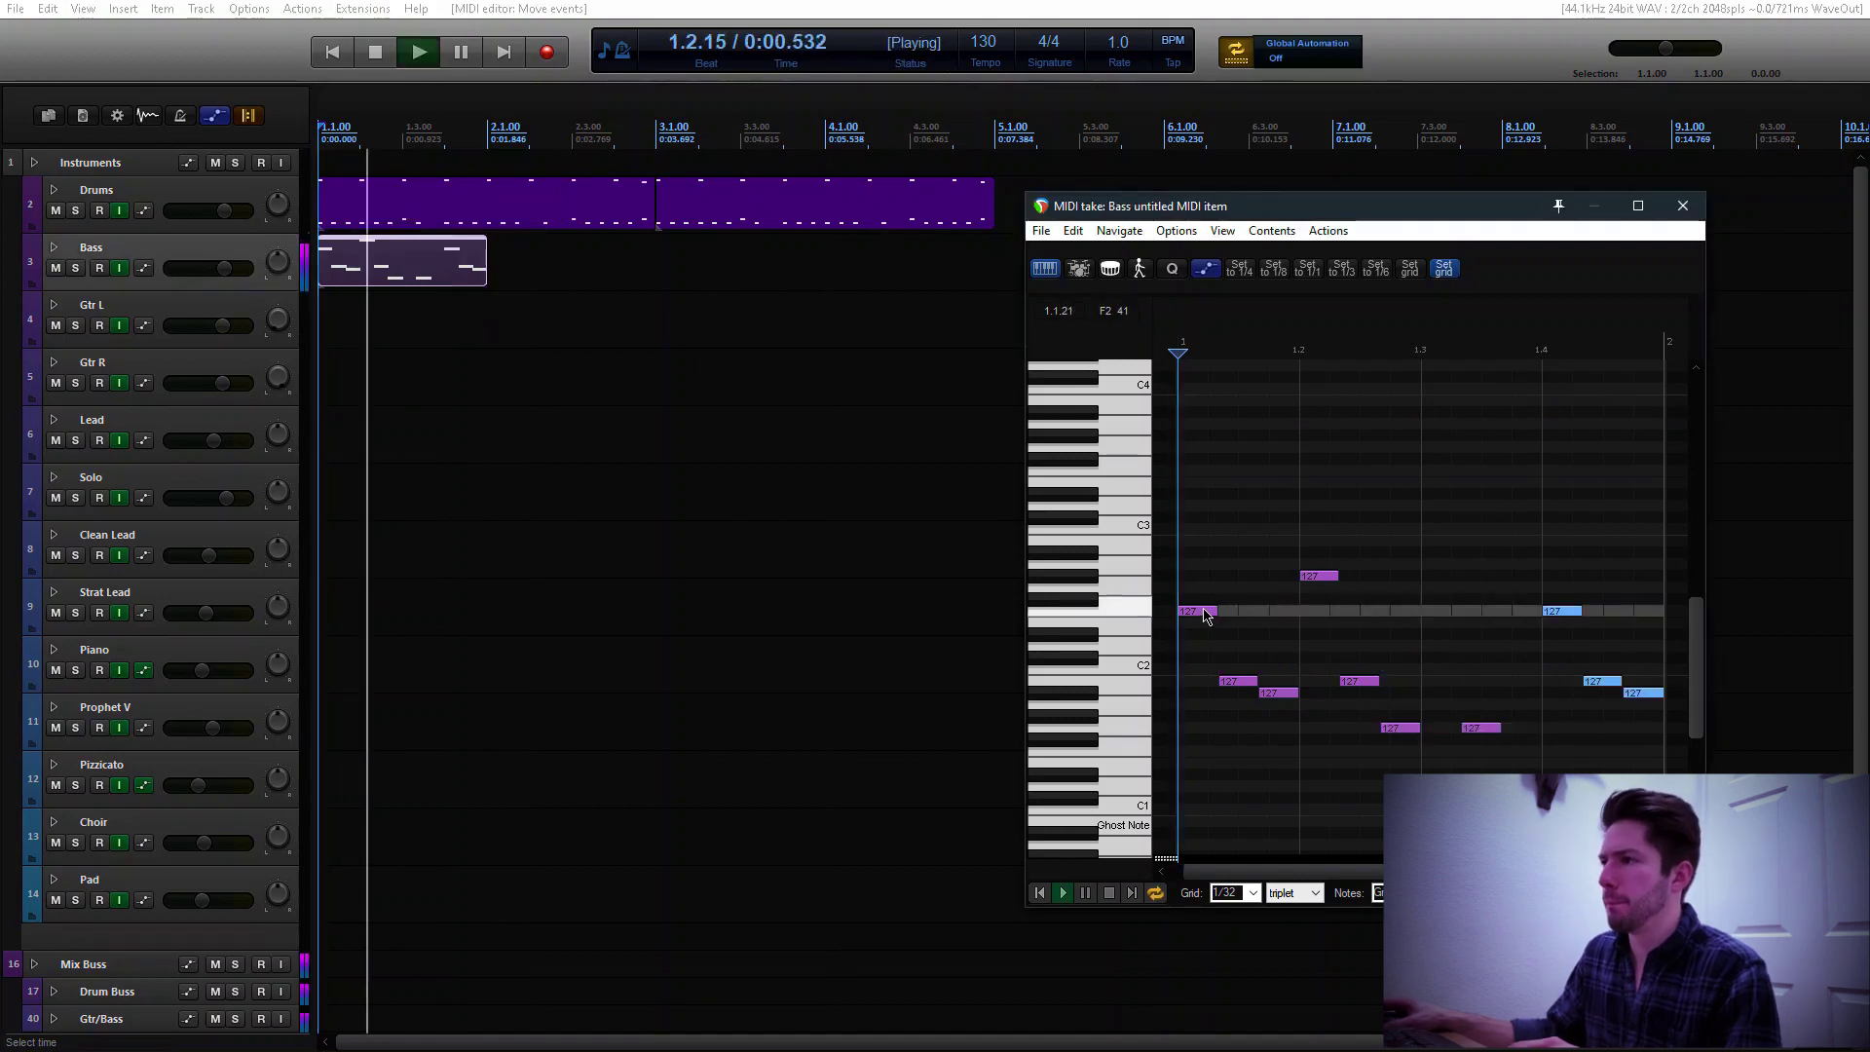
pyautogui.press('space')
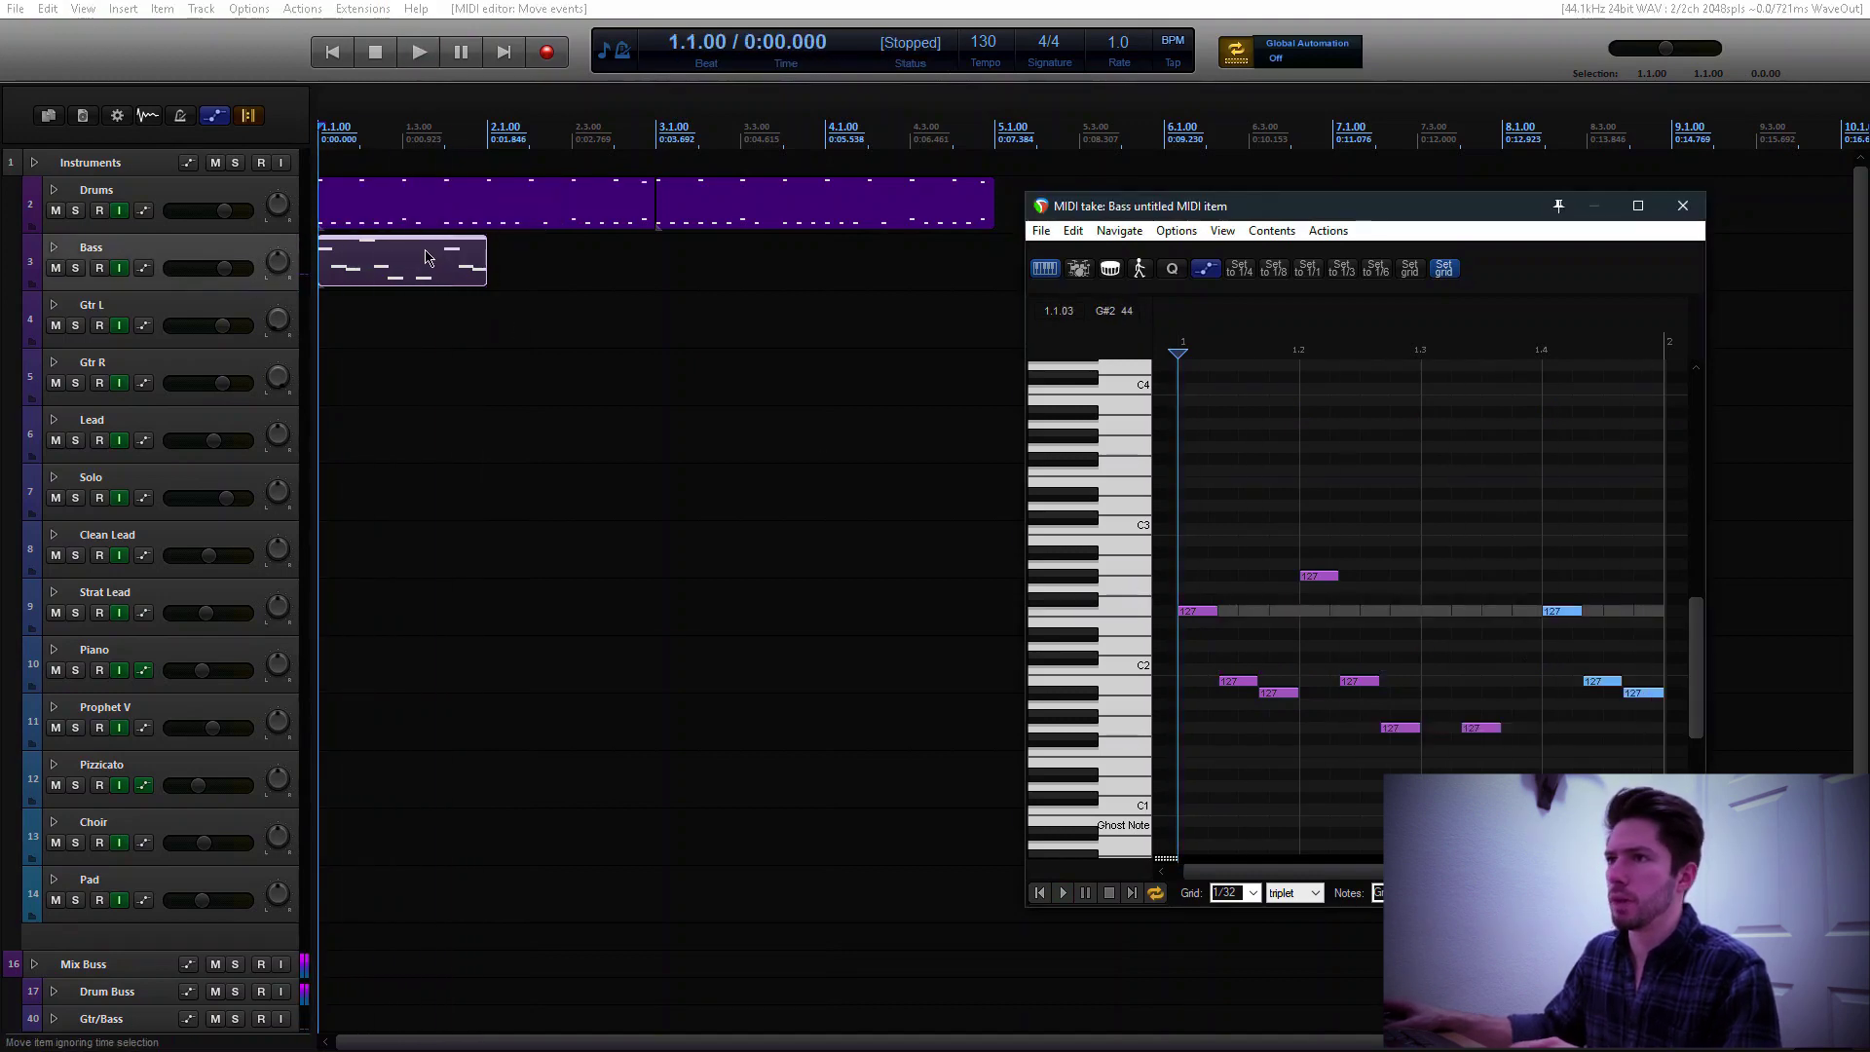
# Extend the bass riff into a glued two-bar item, repeat it at bar 3 under the drums, and play it back
pyautogui.click(425, 280)
pyautogui.moveTo(405, 265); pyautogui.dragTo(689, 382)
pyautogui.press('Delete')
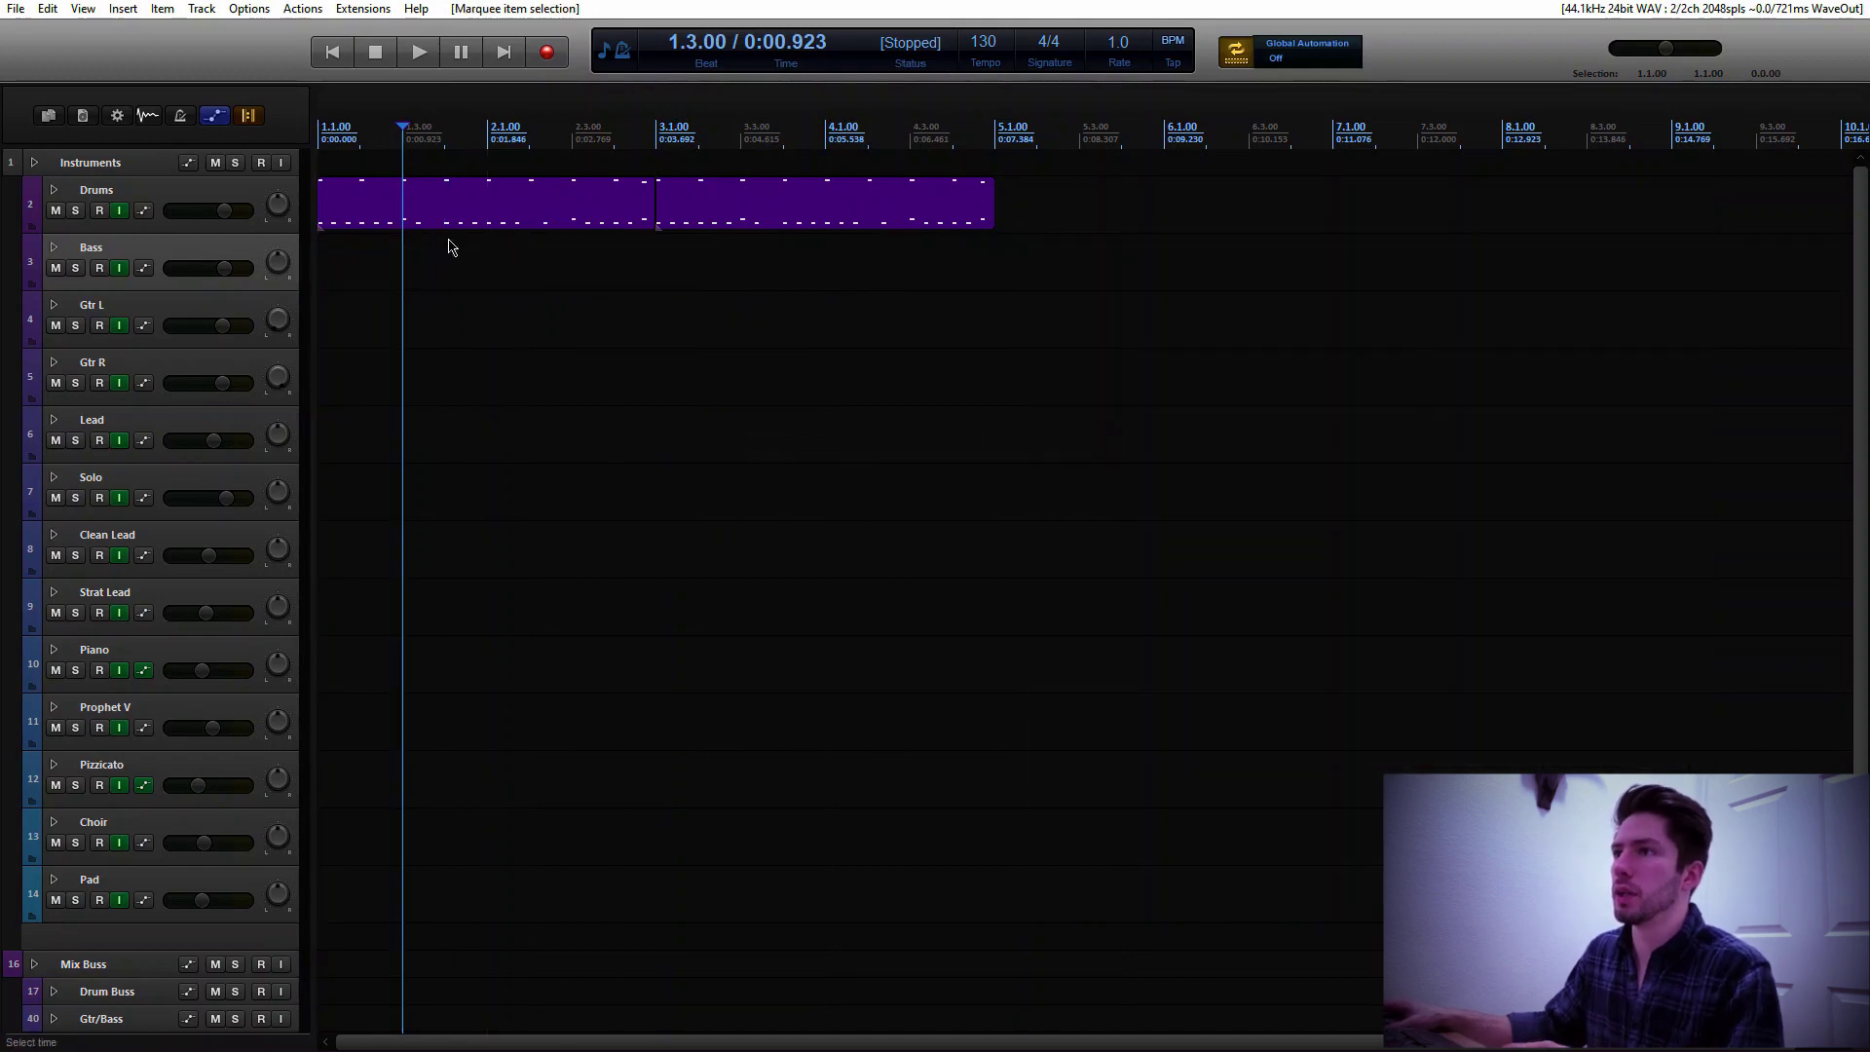
pyautogui.press('space')
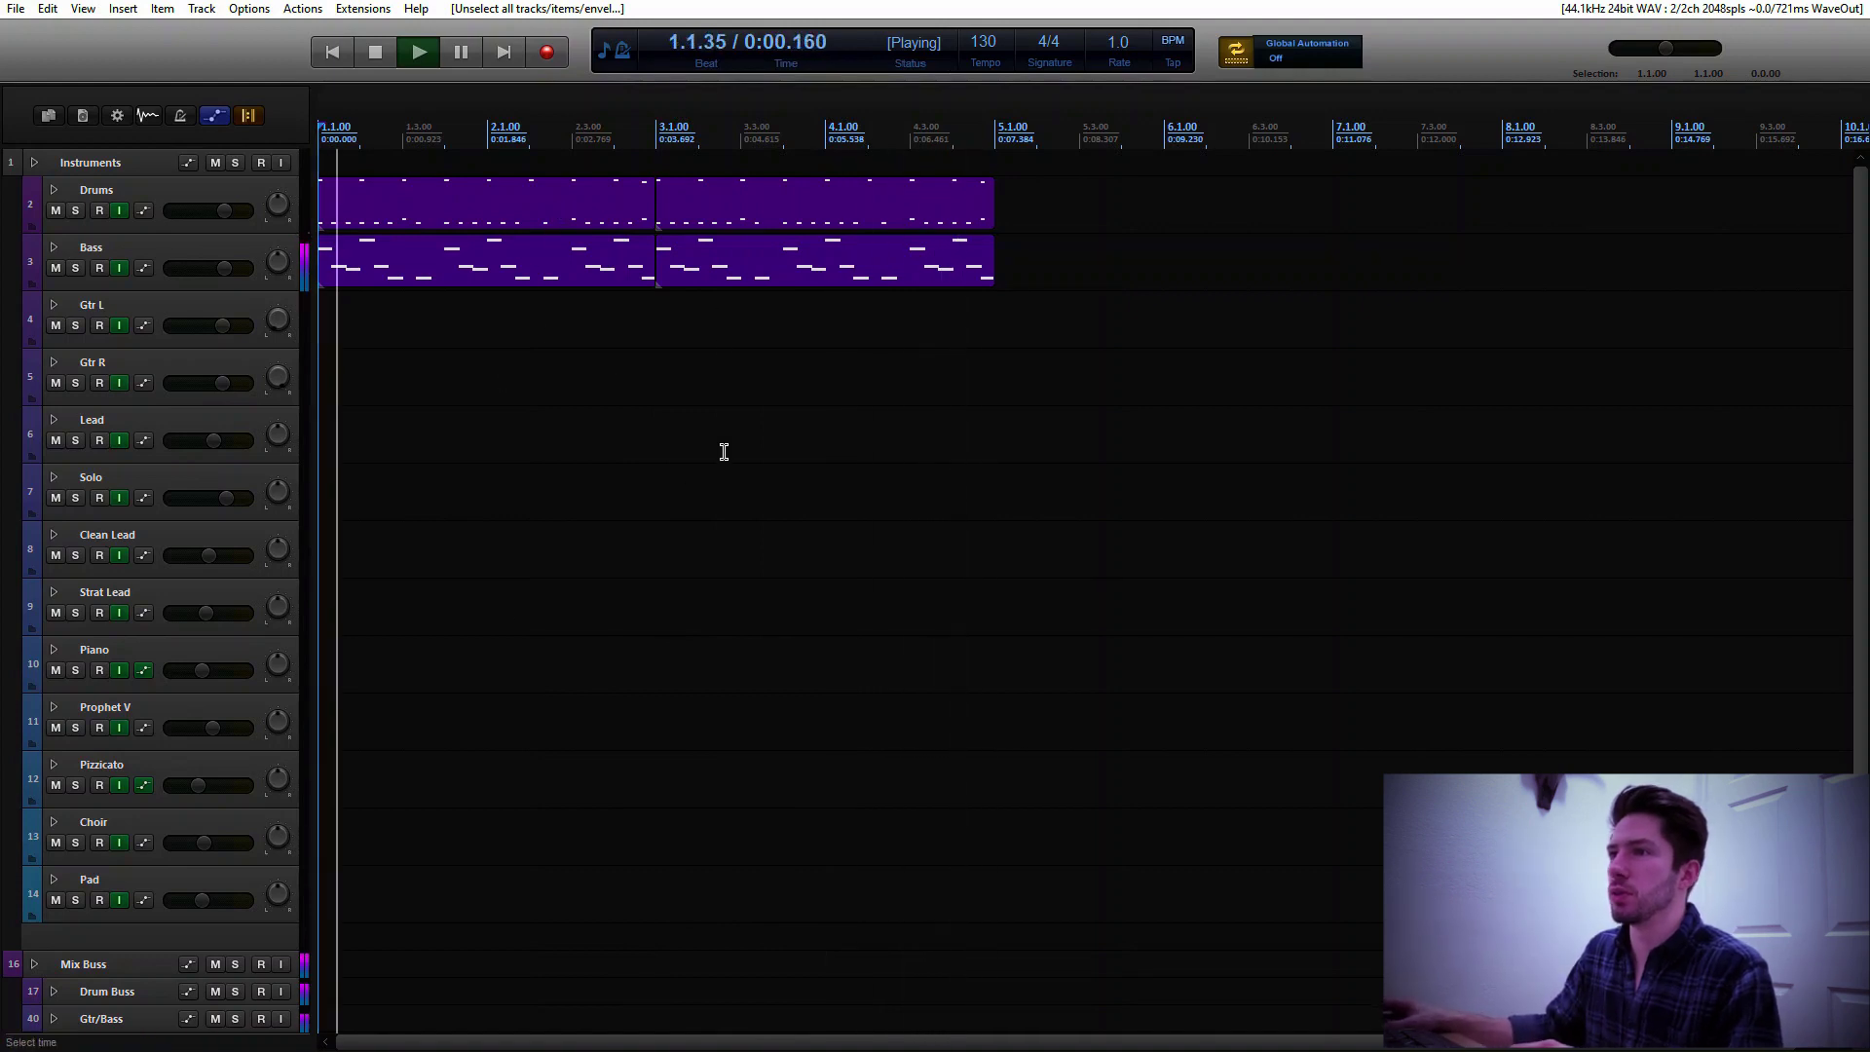
pyautogui.press('space')
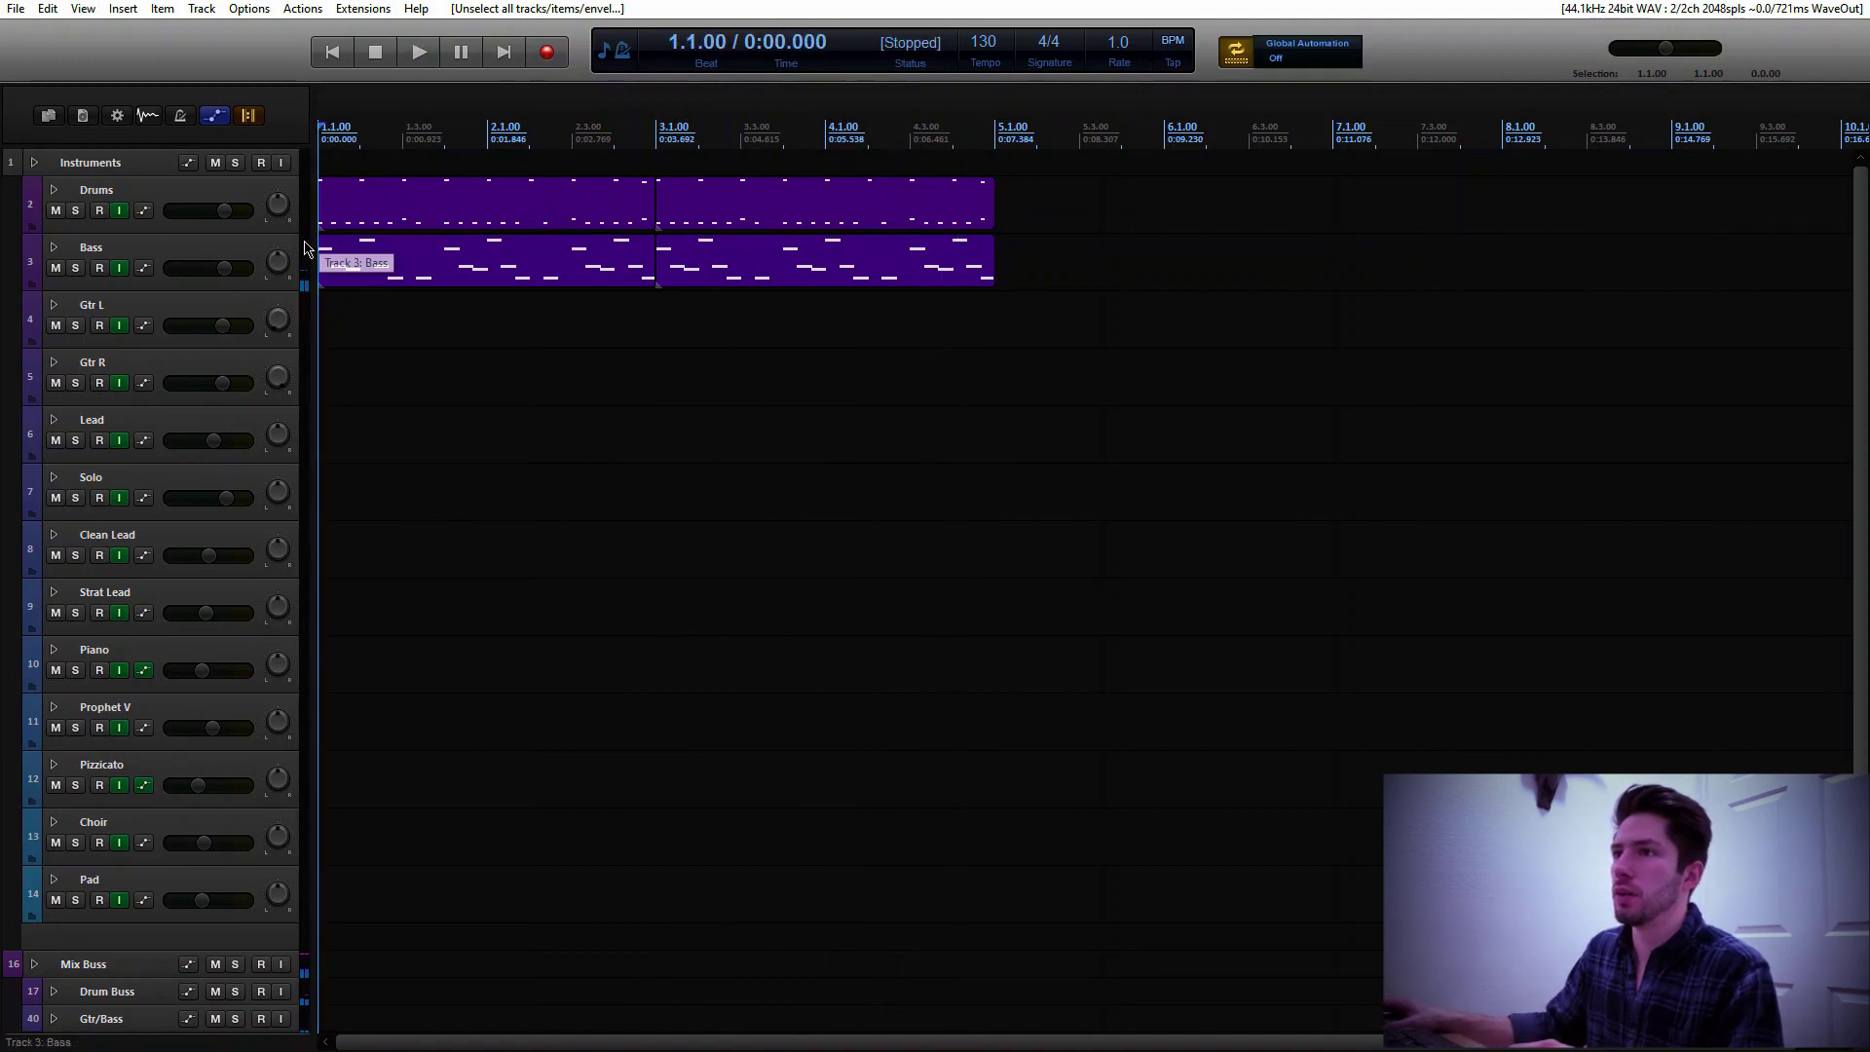
# Copy both Bass items to the Gtr L track and open the first copy with its guitar keyswitch range in view
pyautogui.moveTo(429, 260); pyautogui.dragTo(792, 272)
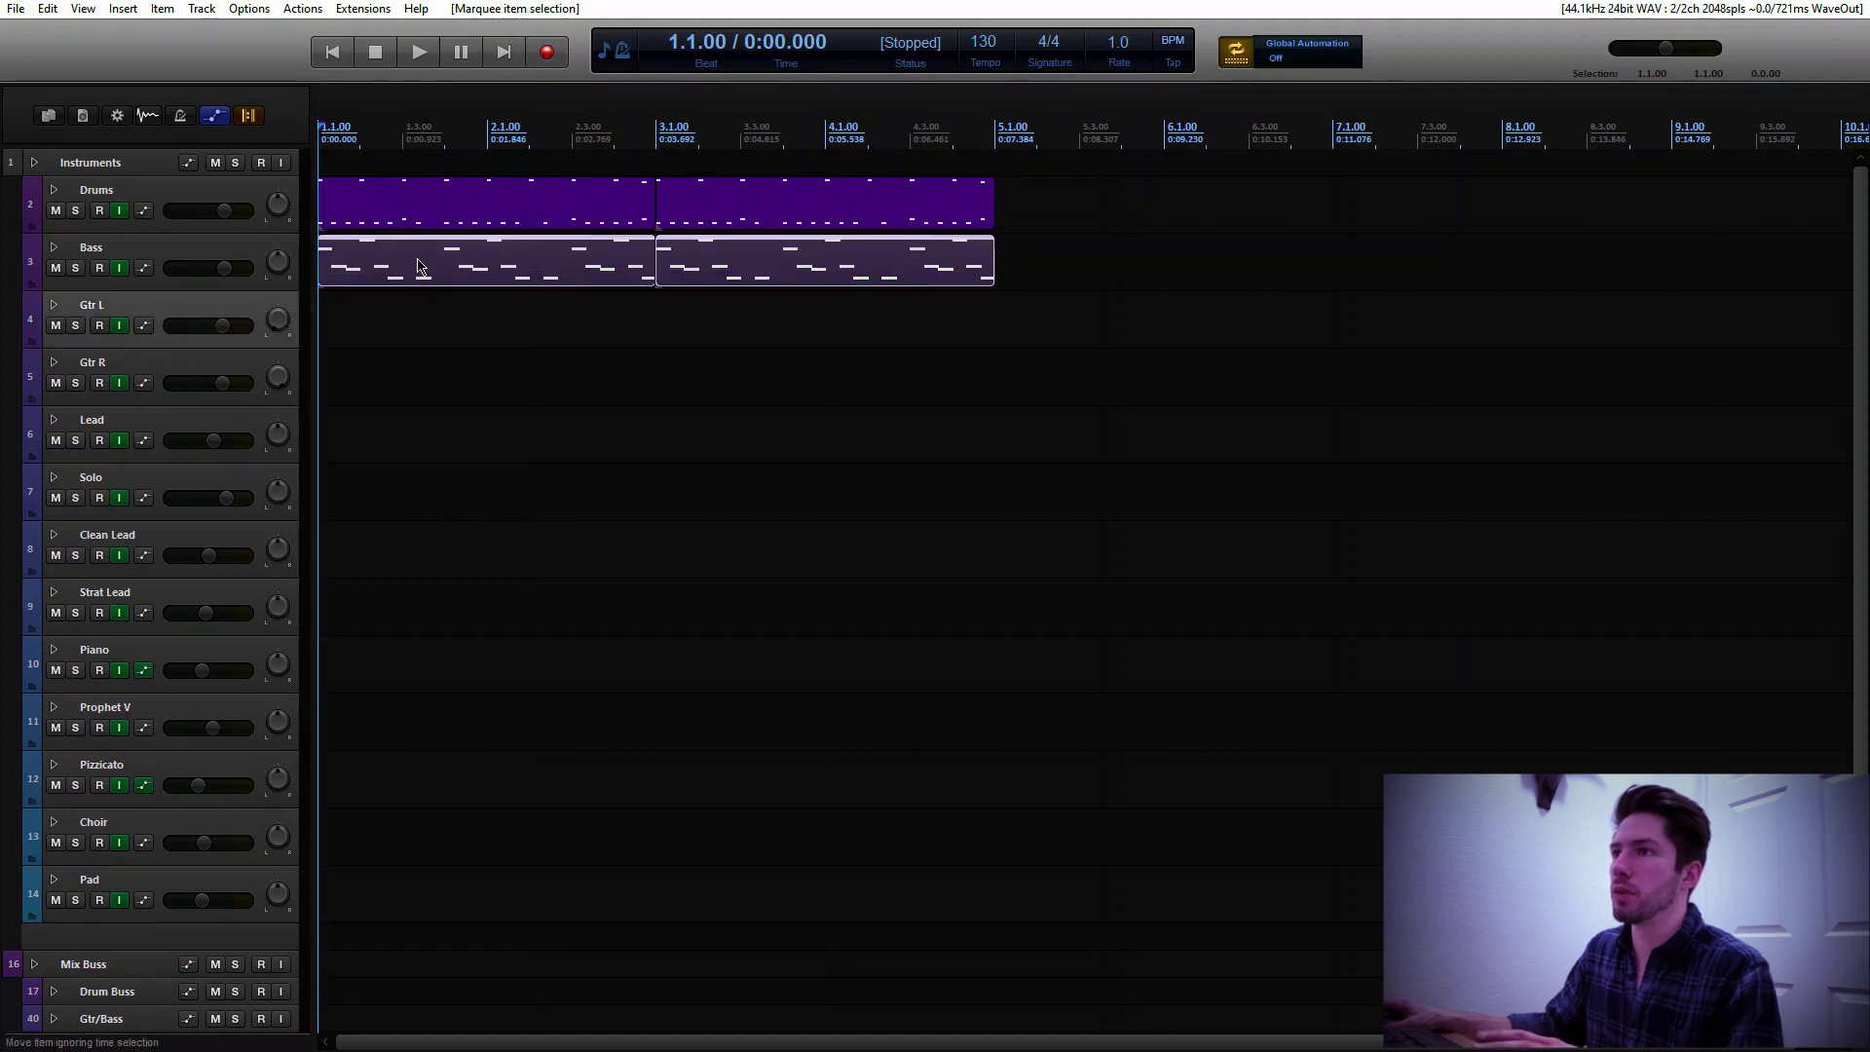
pyautogui.moveTo(419, 265); pyautogui.dragTo(419, 322)
pyautogui.click(360, 318)
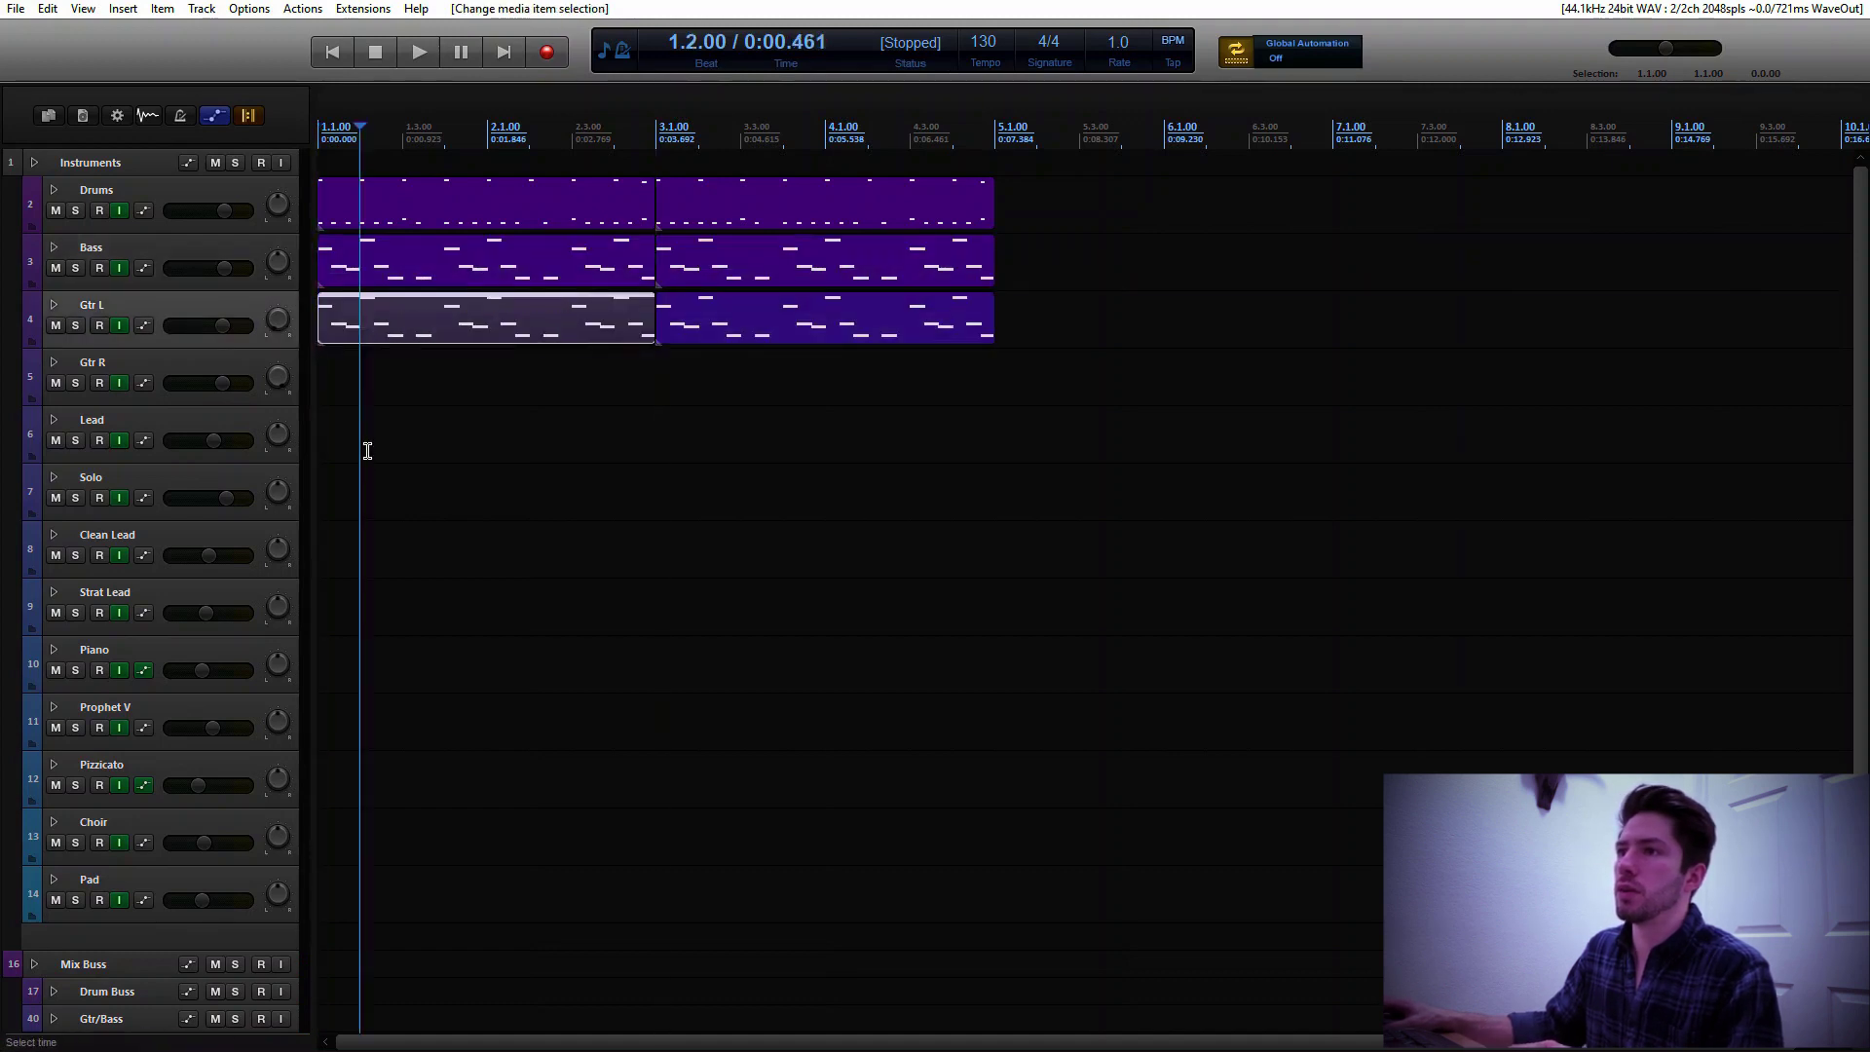
pyautogui.doubleClick(396, 336)
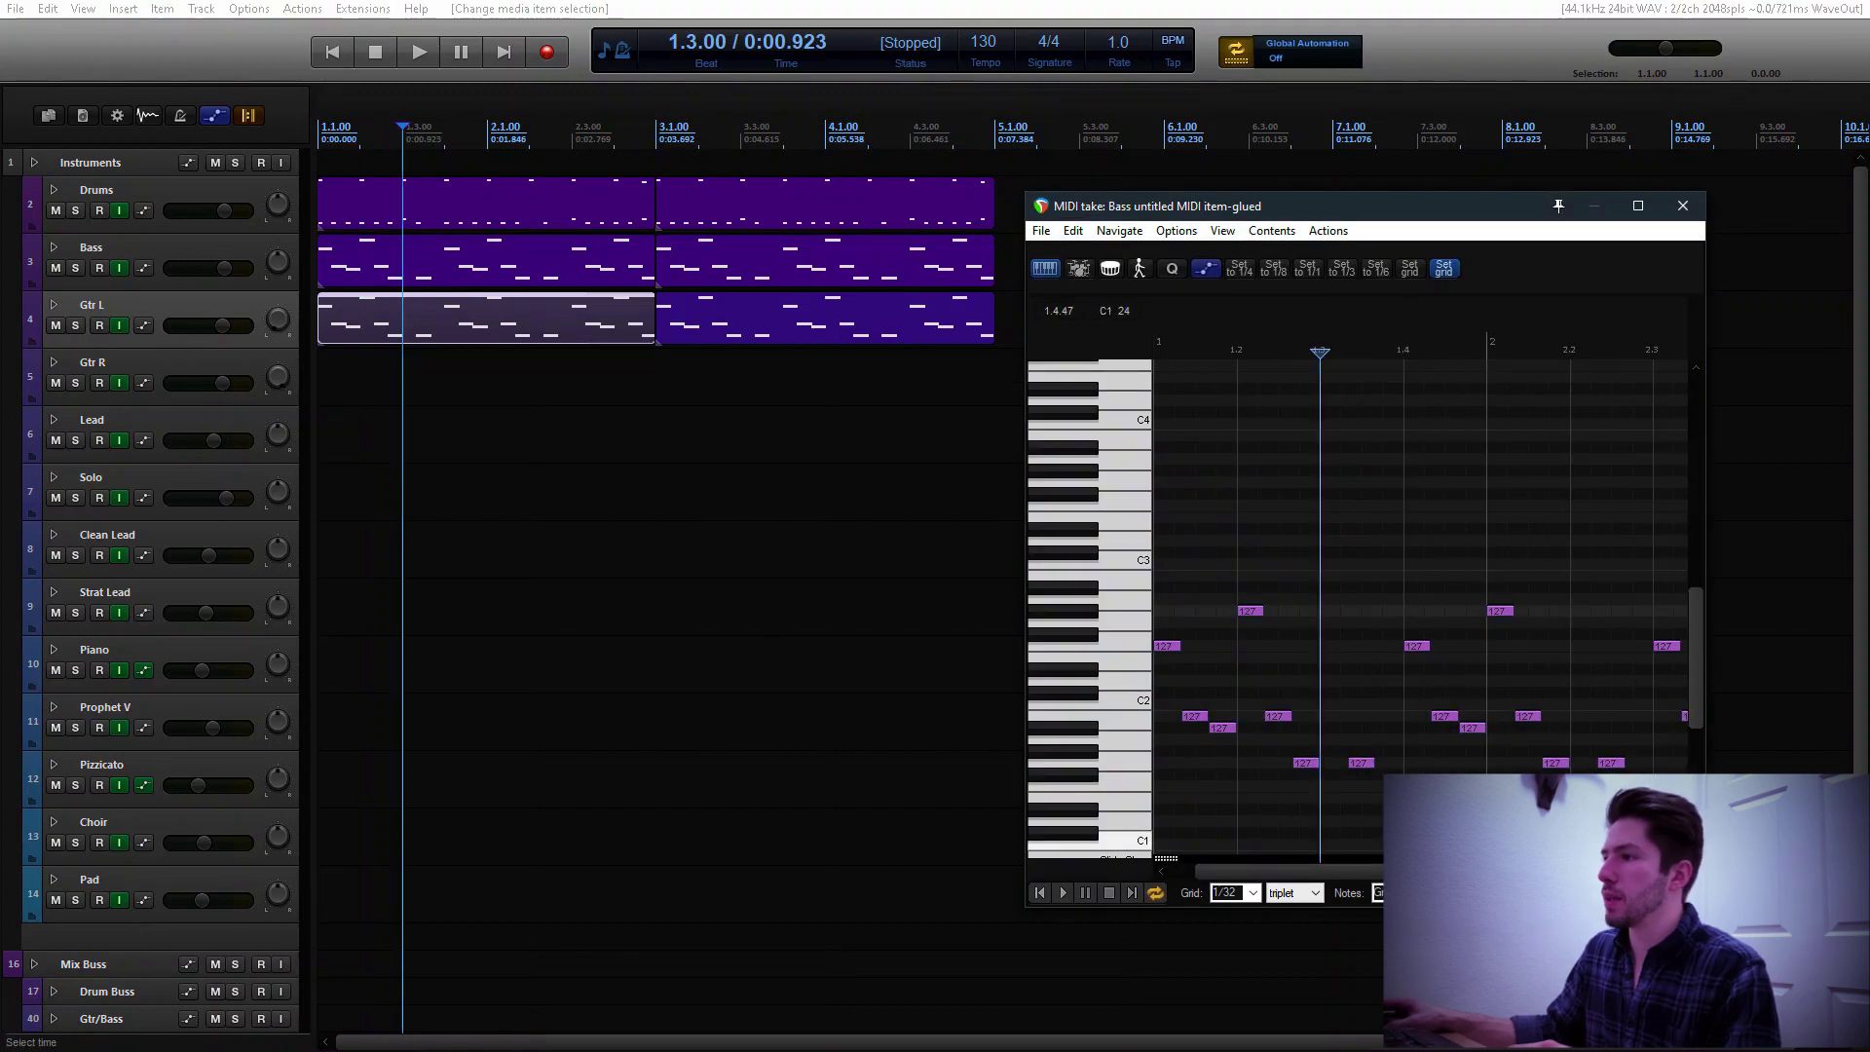
pyautogui.moveTo(1691, 712); pyautogui.dragTo(1691, 787)
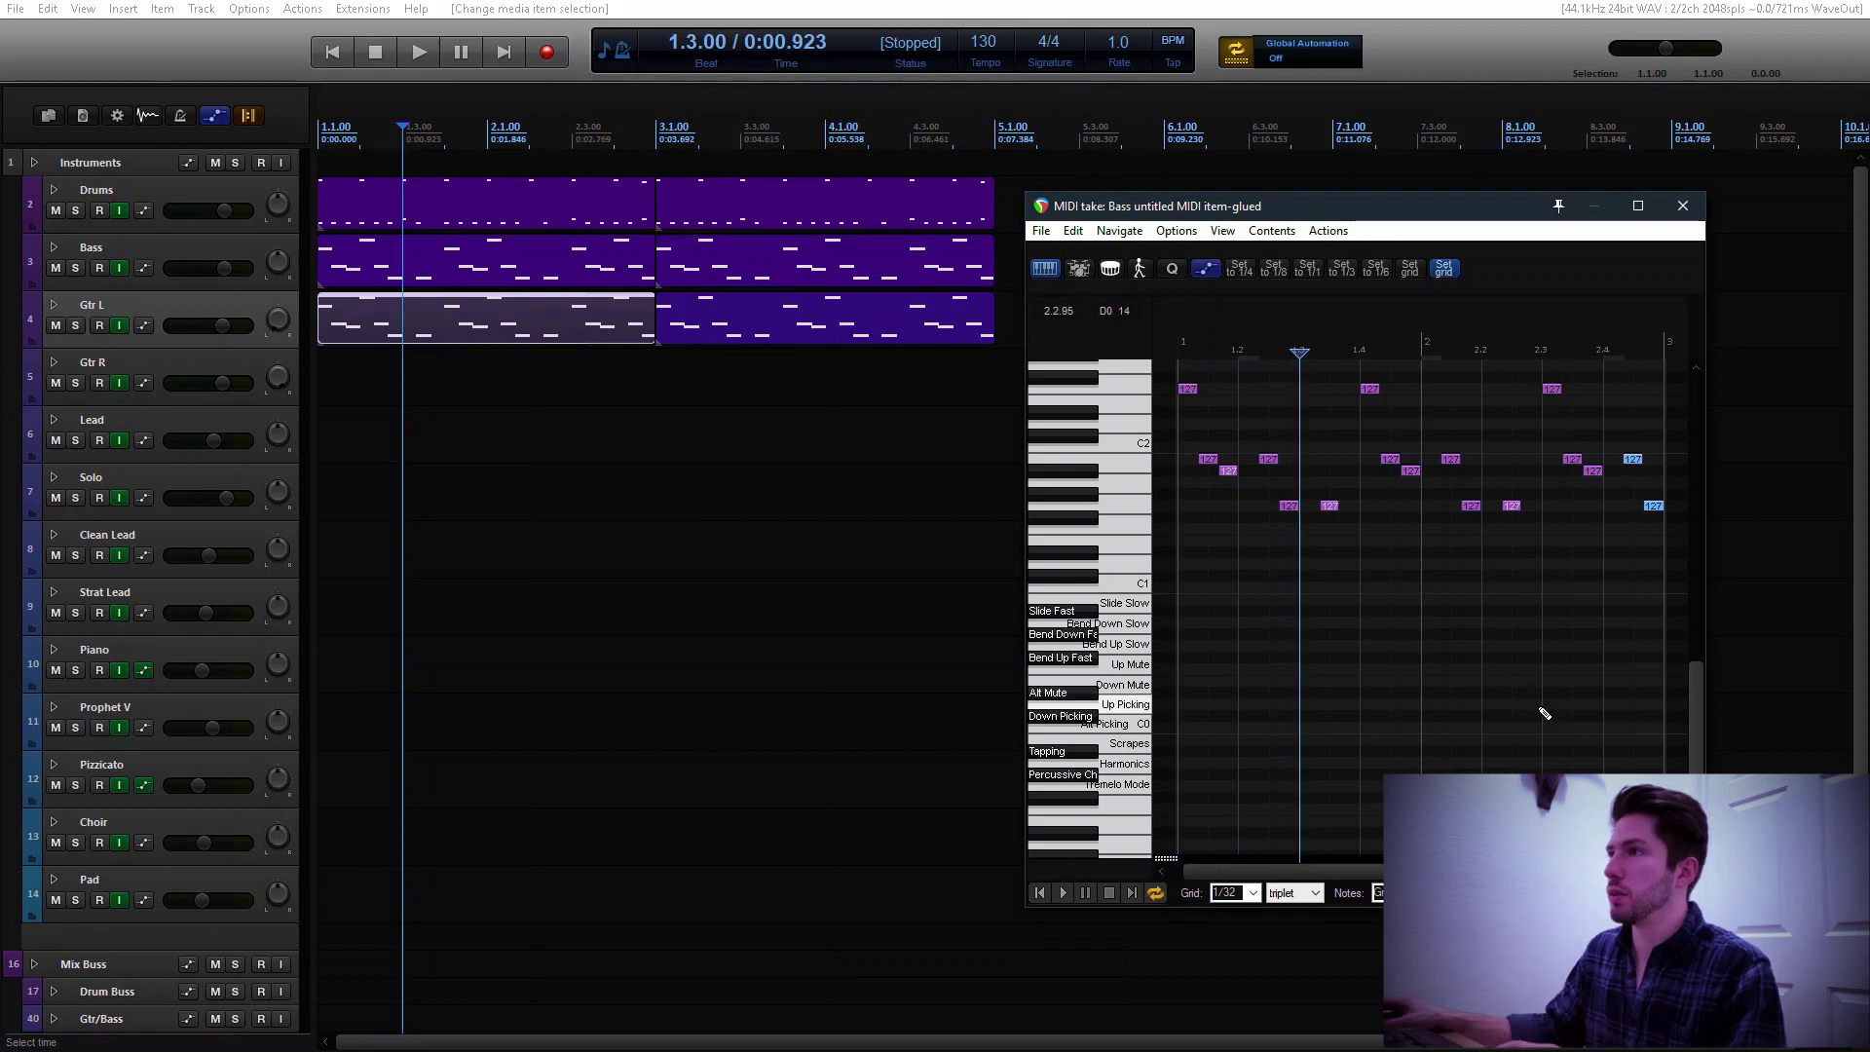
# Examine the main and advanced settings of the Gtr L track's Odin II instrument in the mixer, and return to the start of the arrangement
pyautogui.click(1434, 64)
pyautogui.hotkey('ctrl', 'm')
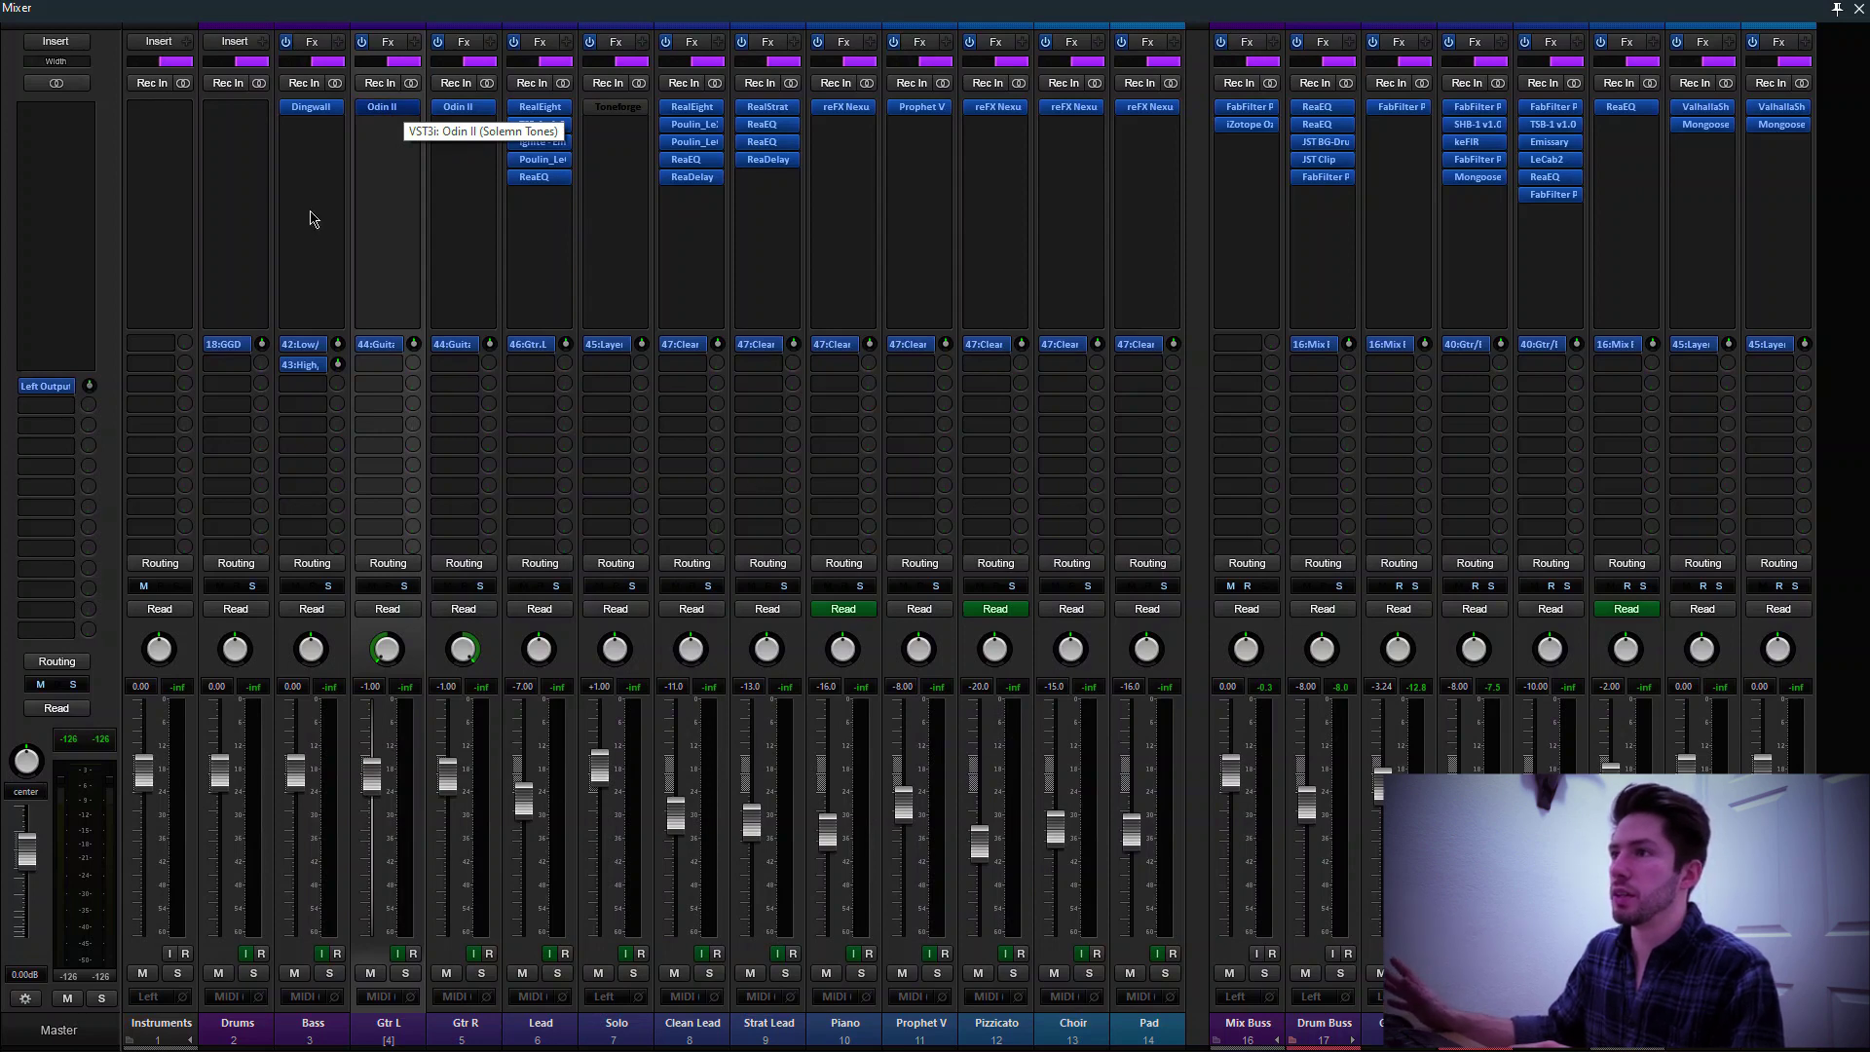
pyautogui.click(381, 106)
pyautogui.moveTo(850, 420); pyautogui.dragTo(971, 229)
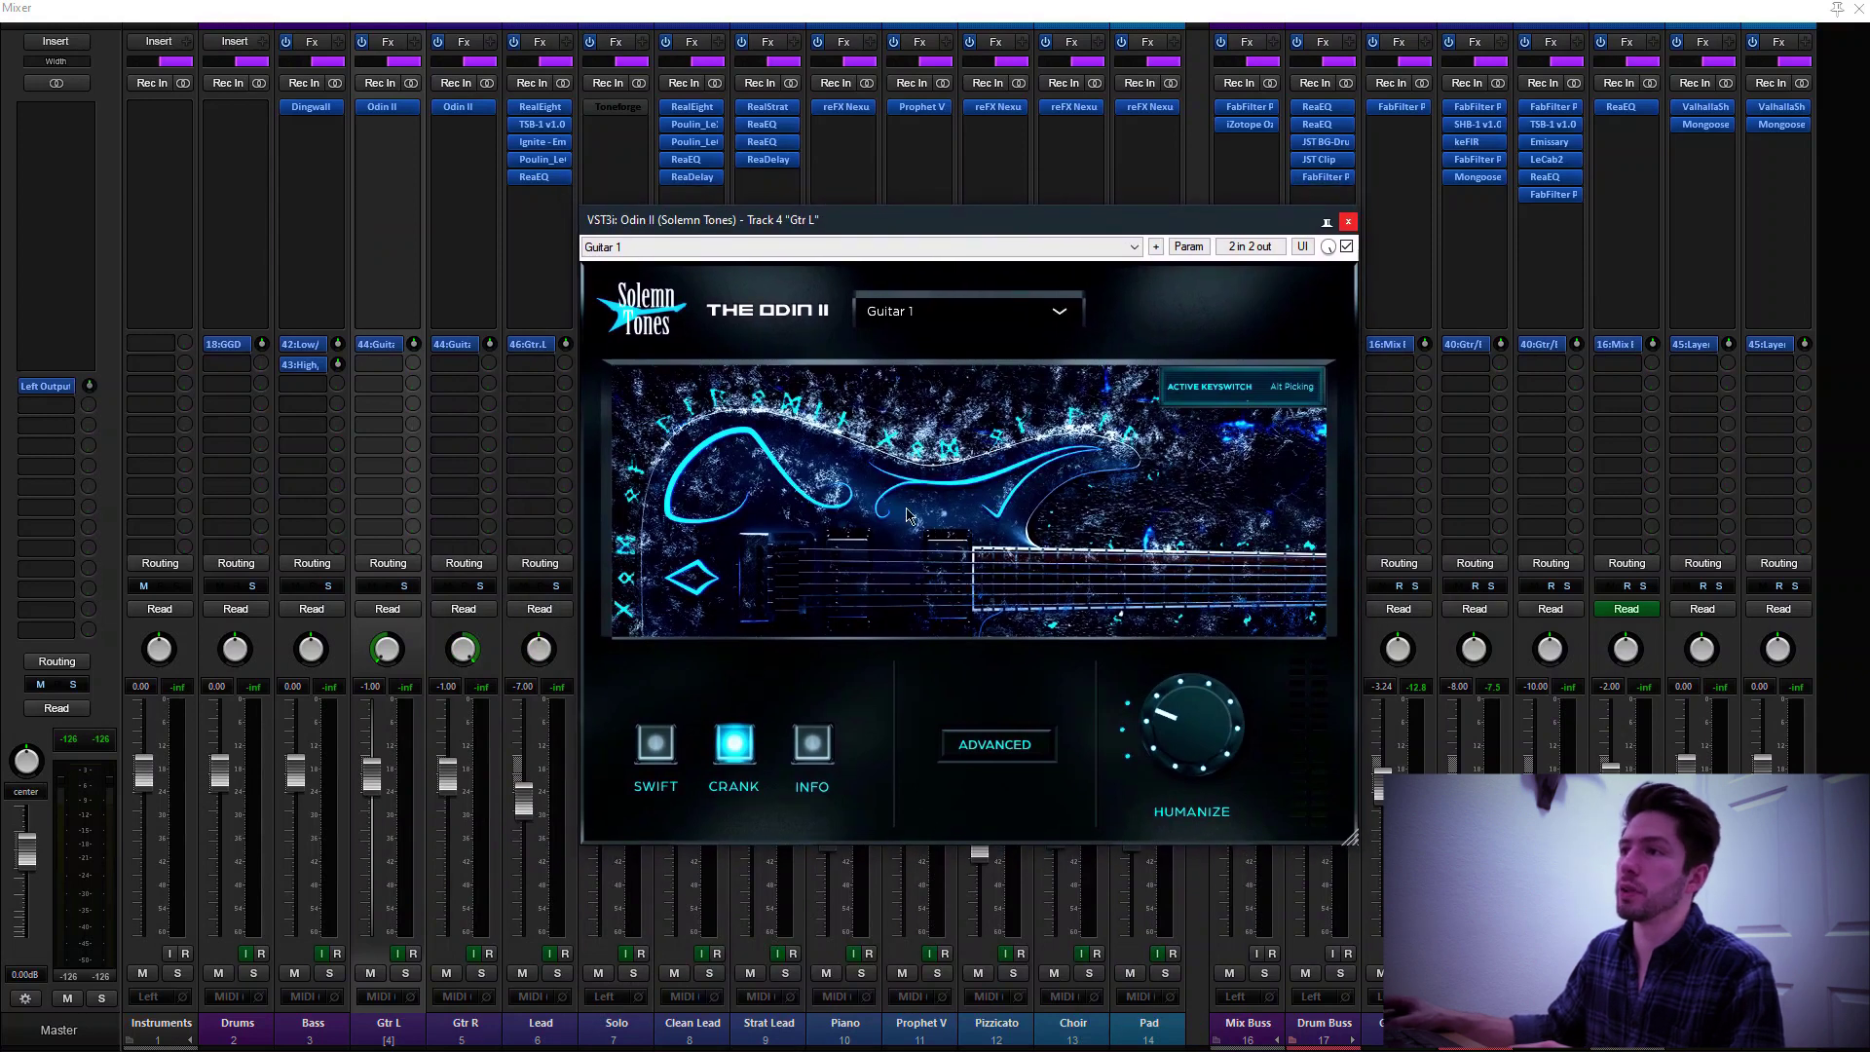
pyautogui.click(1014, 746)
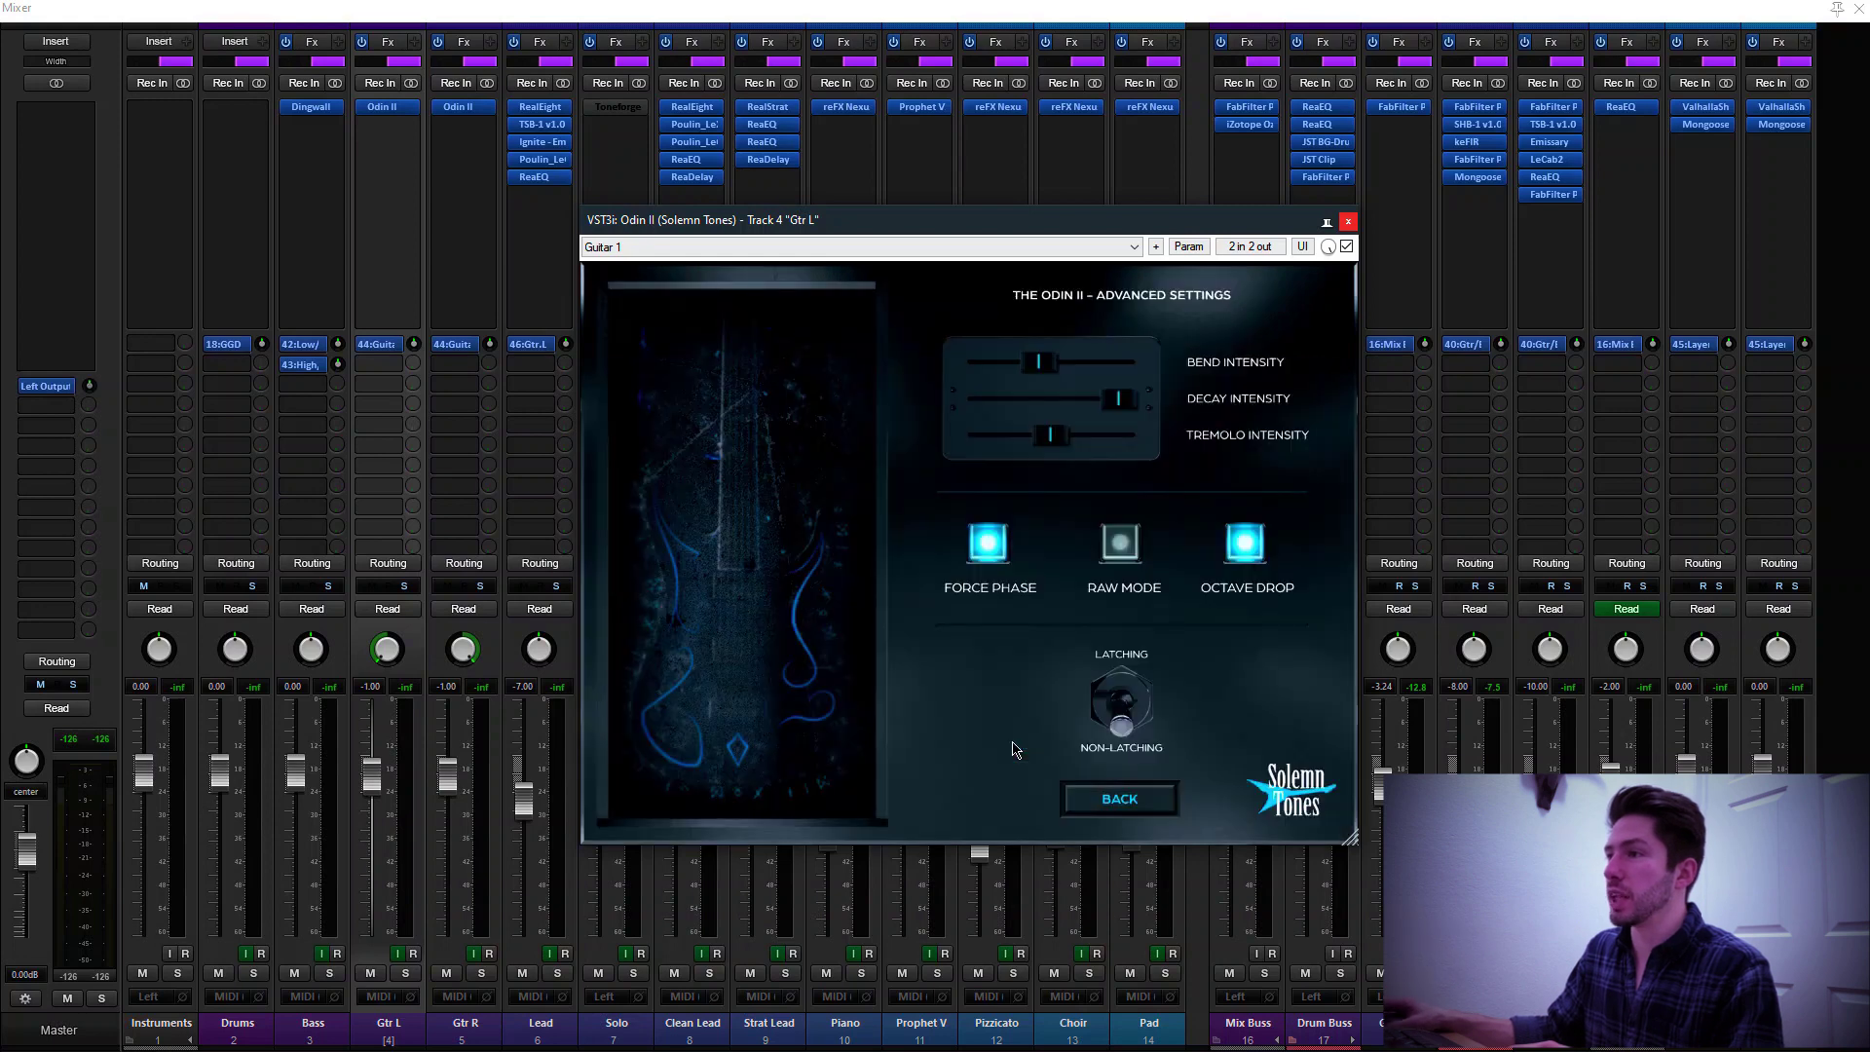
pyautogui.click(1099, 804)
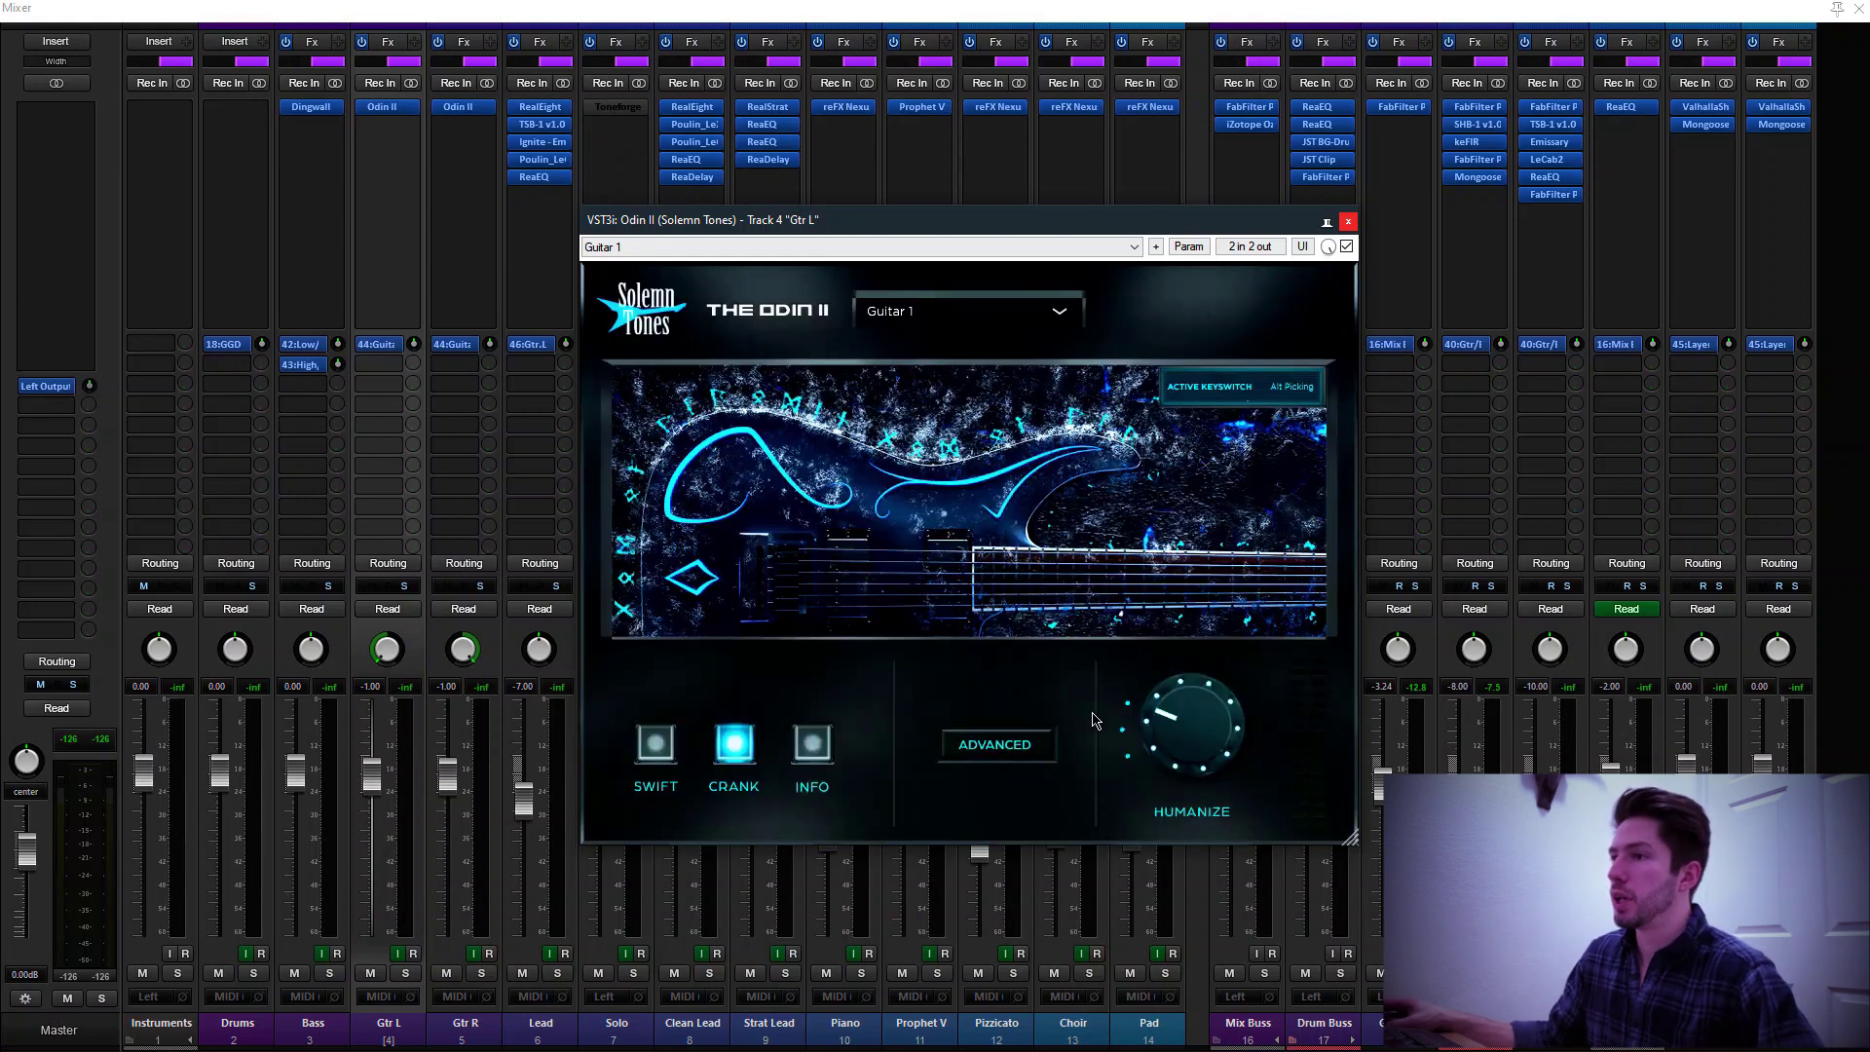
pyautogui.click(1347, 224)
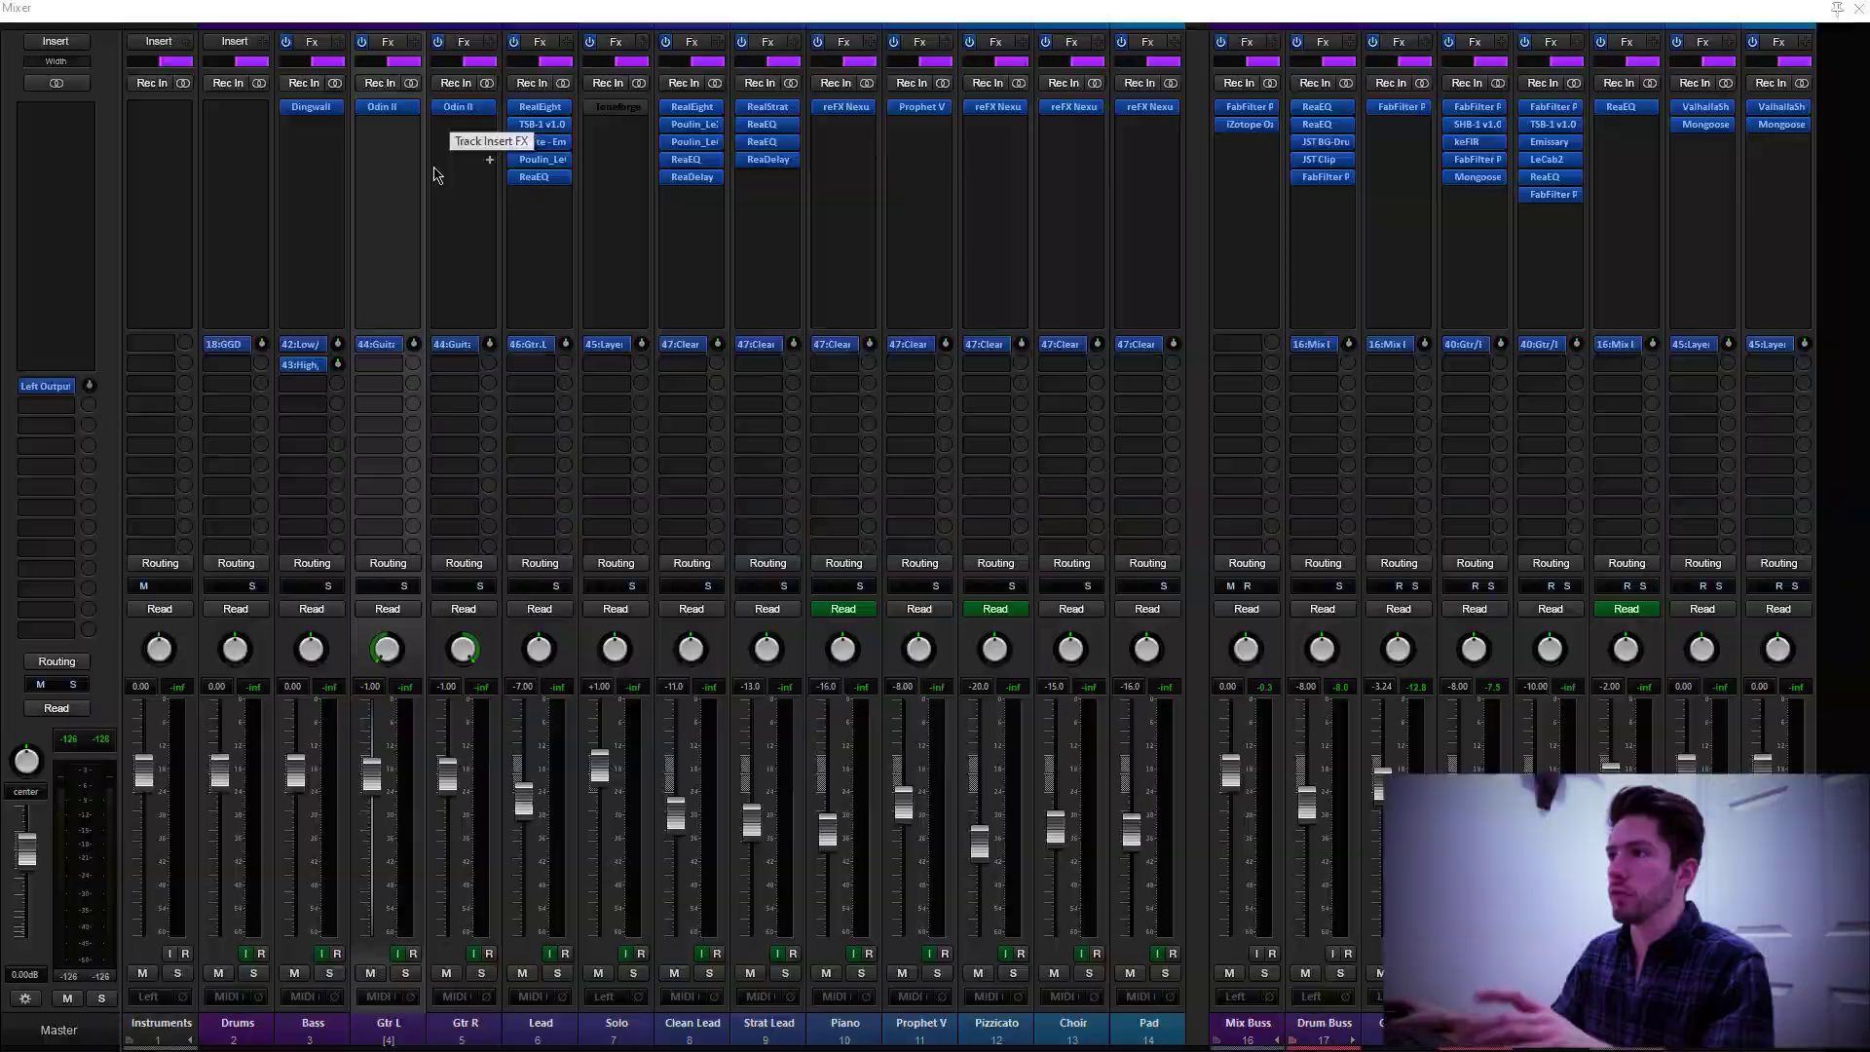
pyautogui.hotkey('ctrl', 'm')
pyautogui.press('Home')
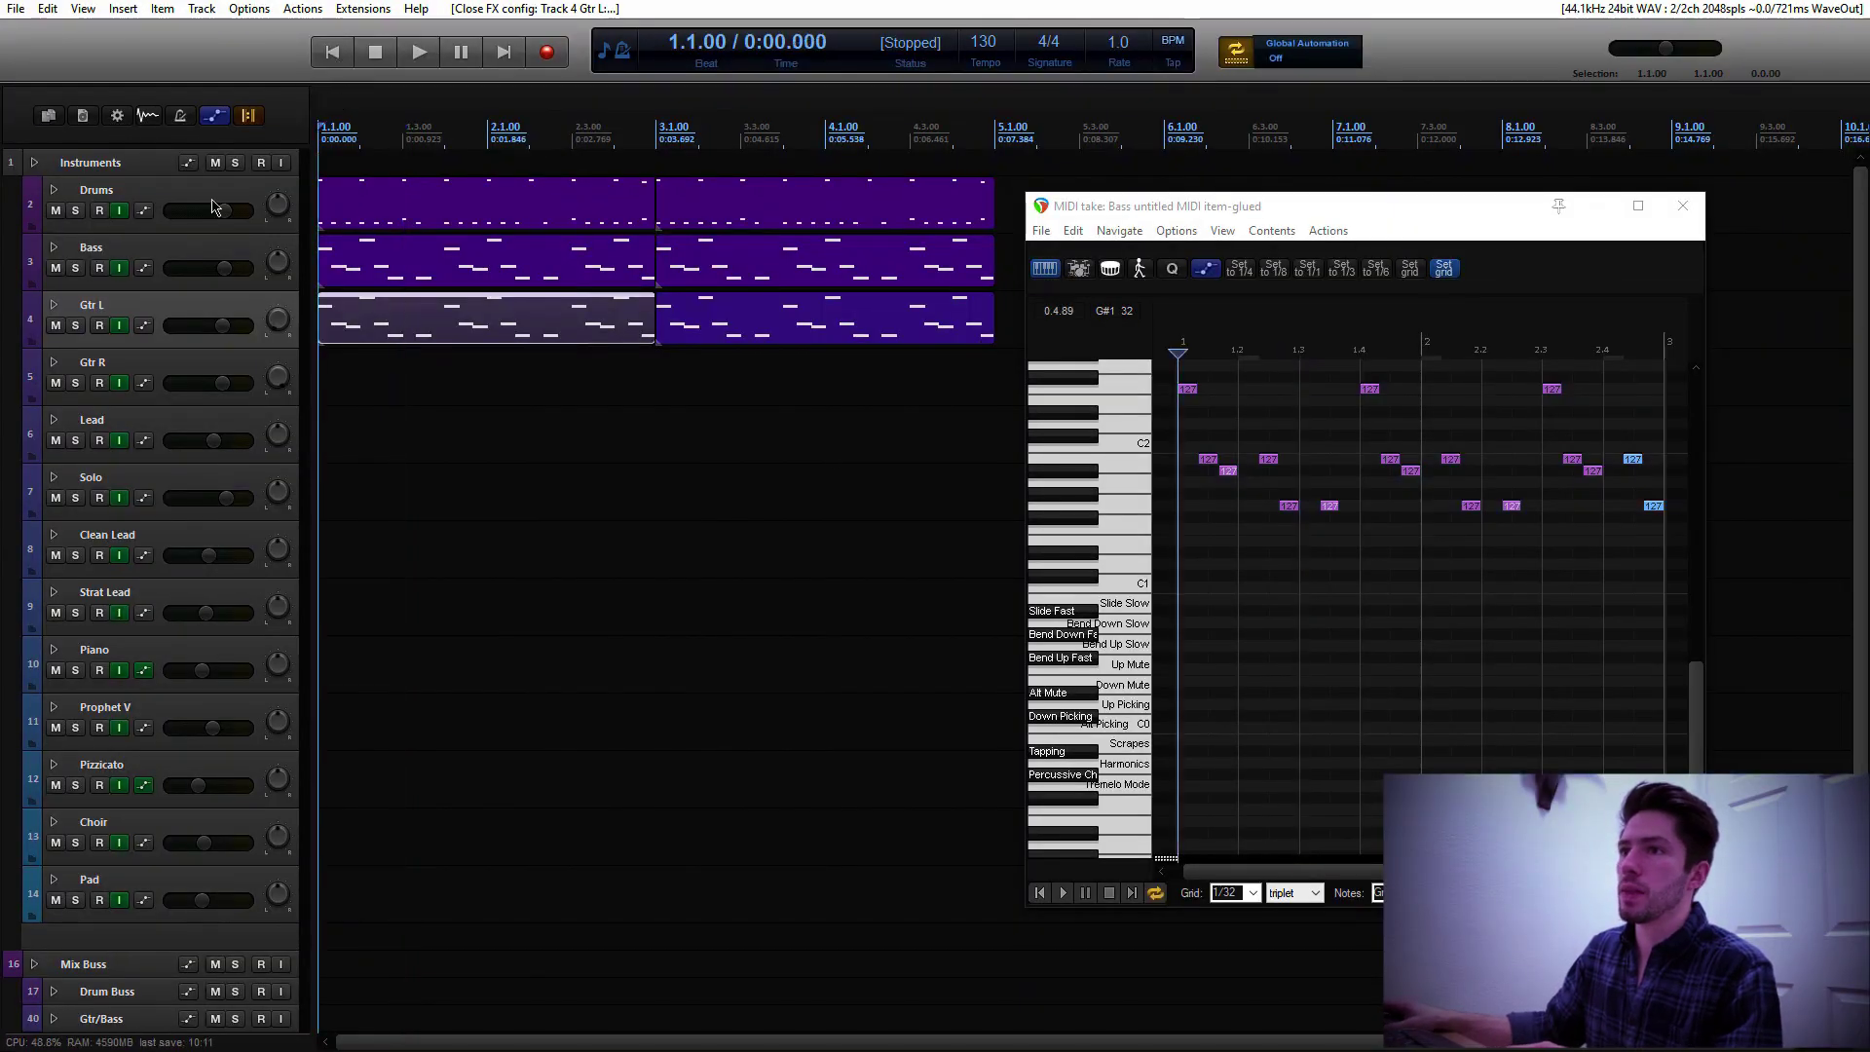
# Play the Gtr L riff from the start at a playback rate of 0.68 with the Bass track muted
pyautogui.click(55, 268)
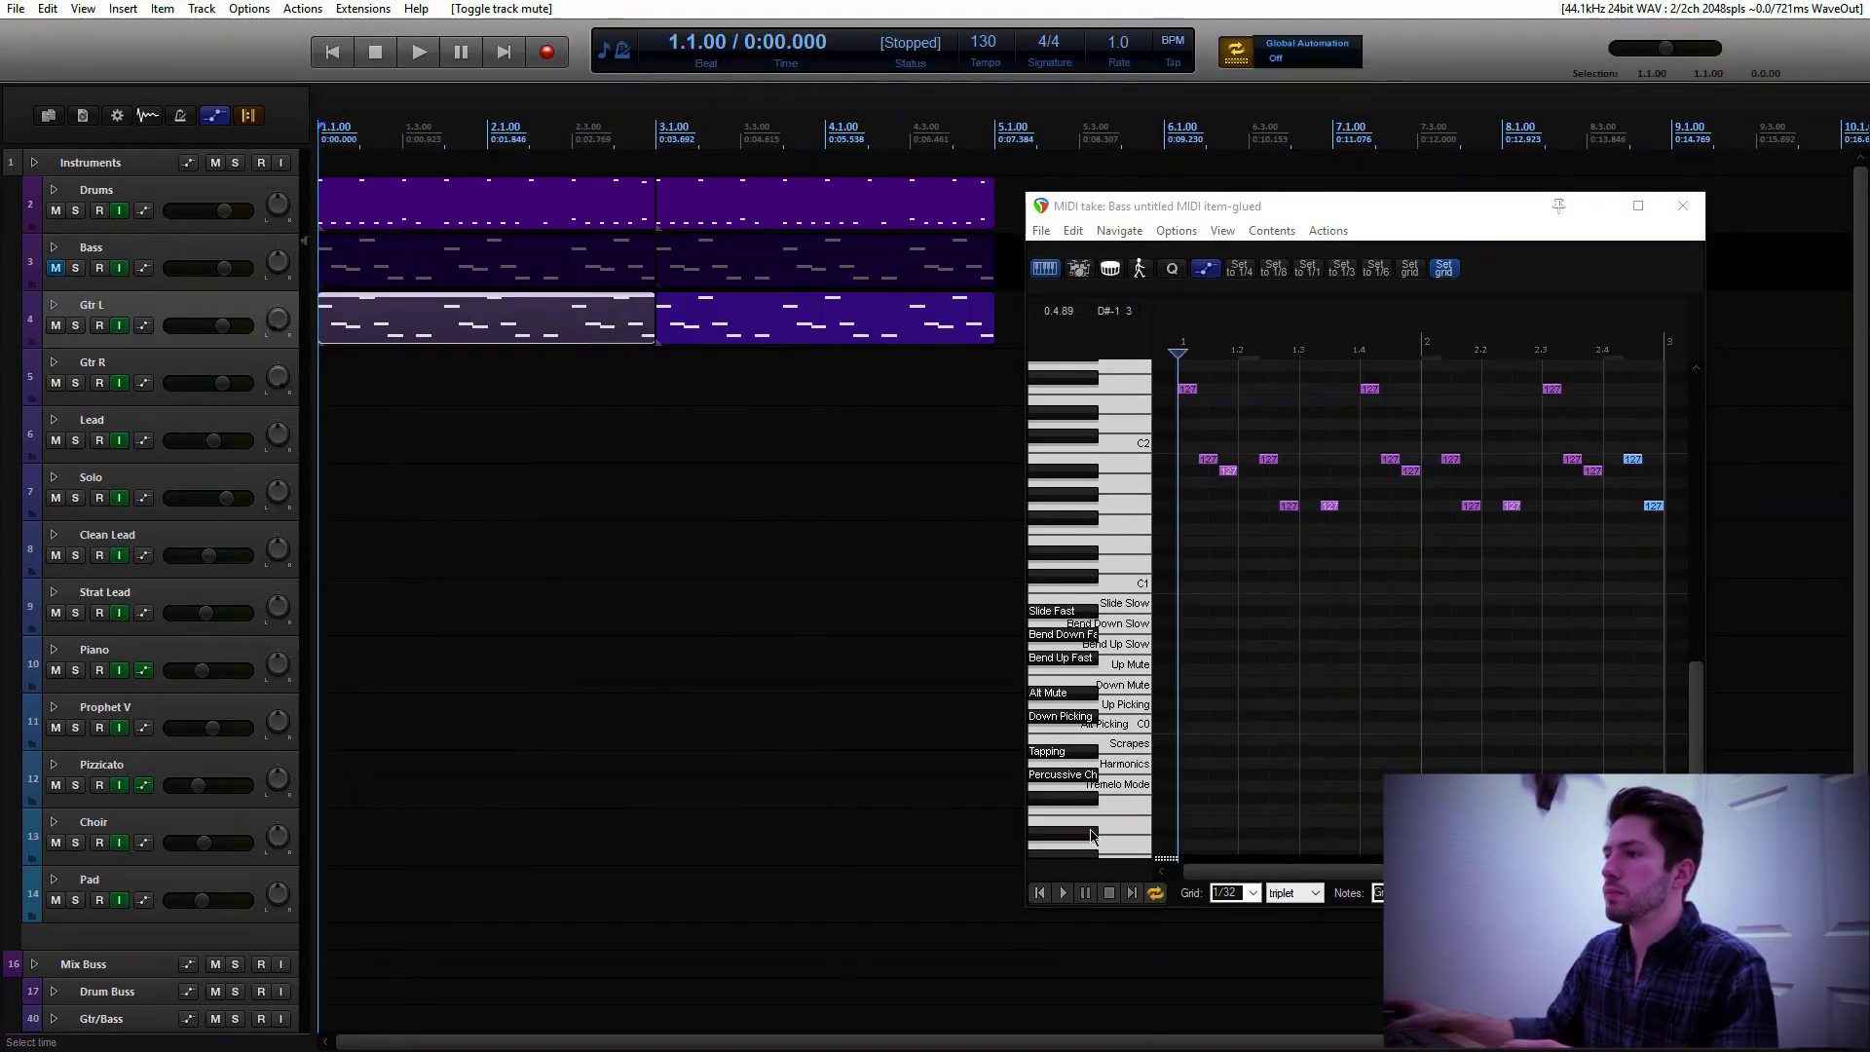
pyautogui.click(1046, 894)
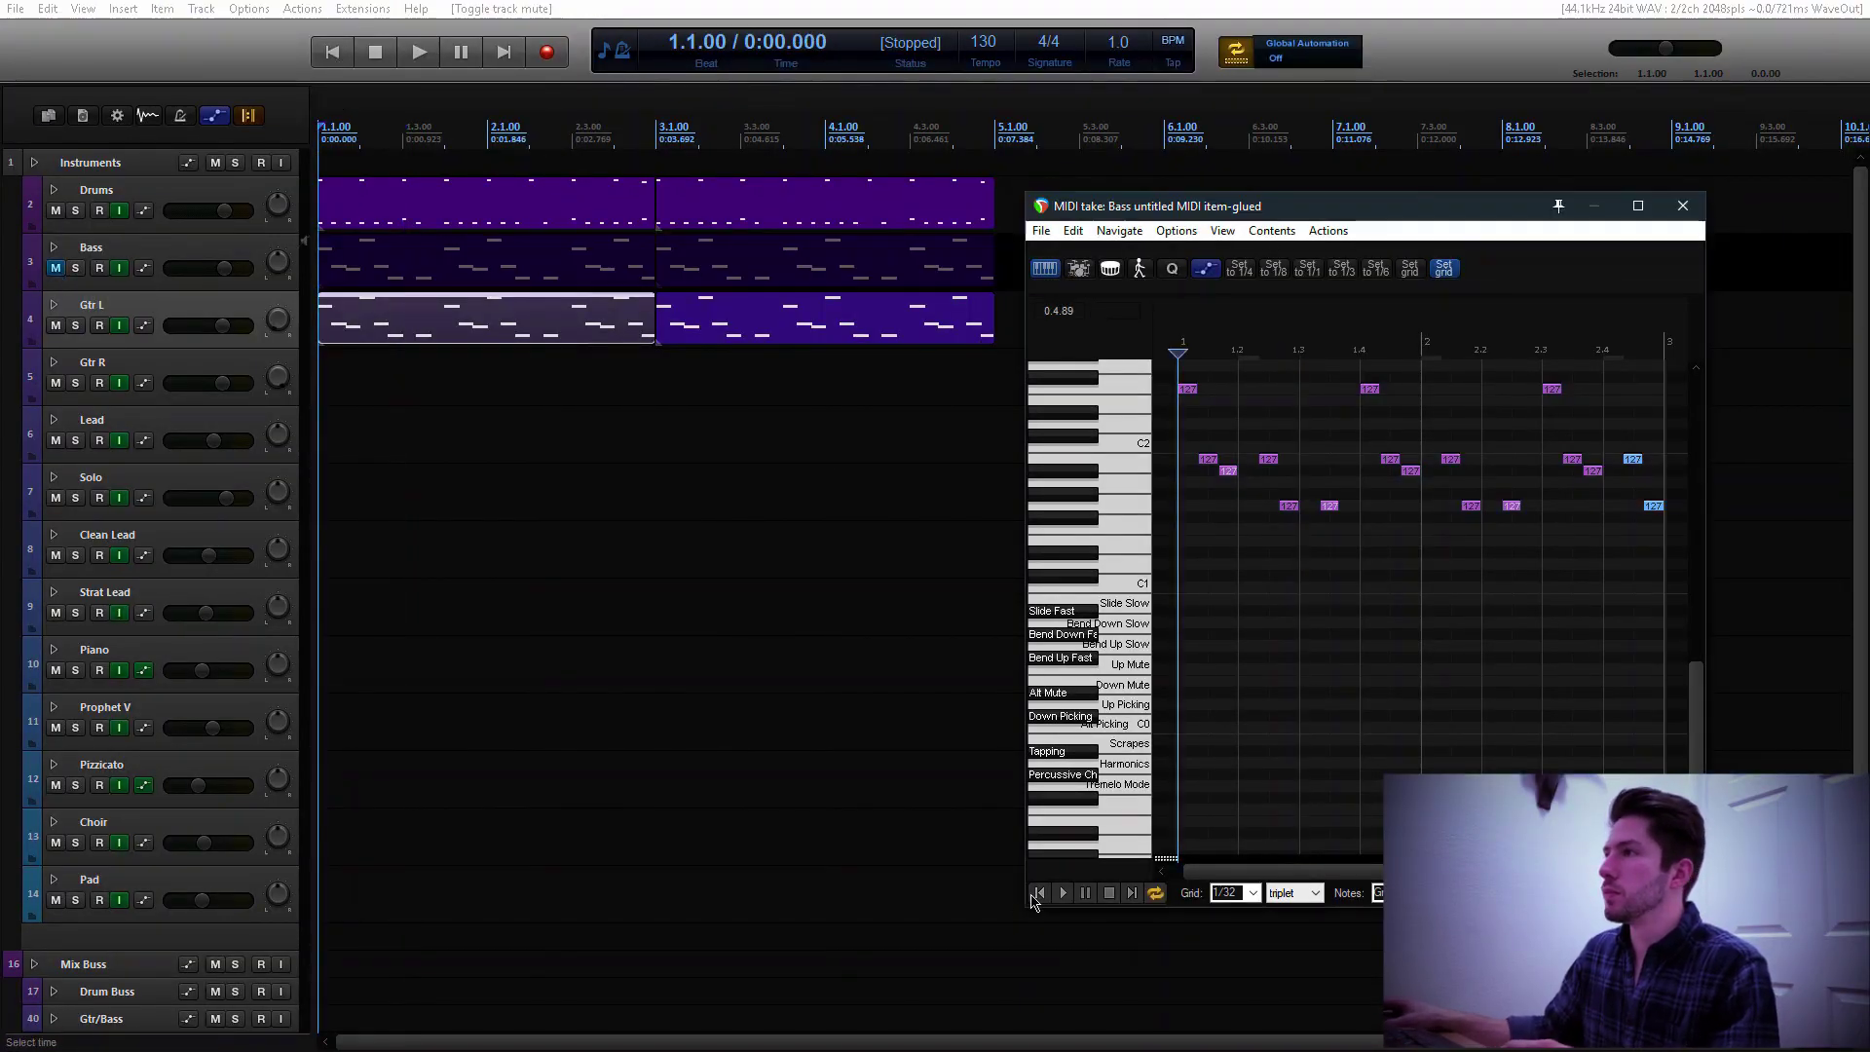
pyautogui.click(1643, 51)
pyautogui.moveTo(1394, 206); pyautogui.dragTo(1359, 182)
pyautogui.moveTo(1661, 720); pyautogui.dragTo(1663, 667)
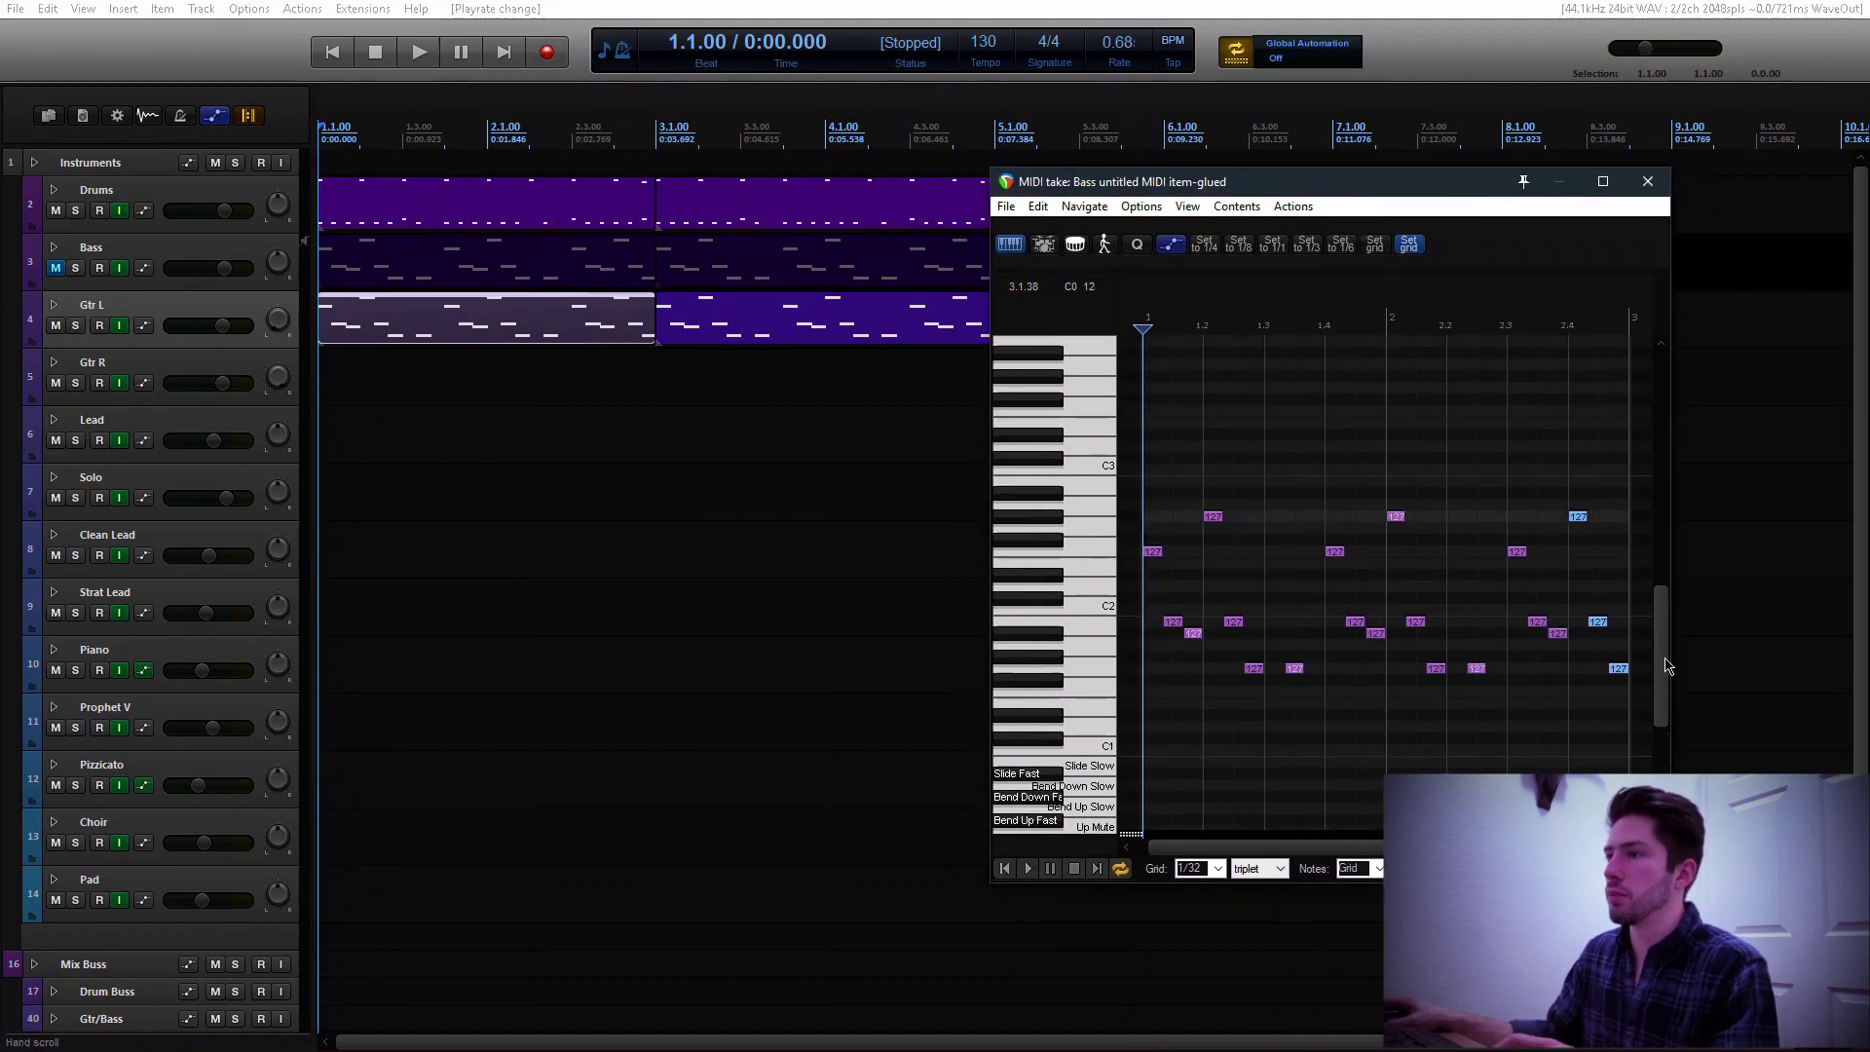
pyautogui.press('space')
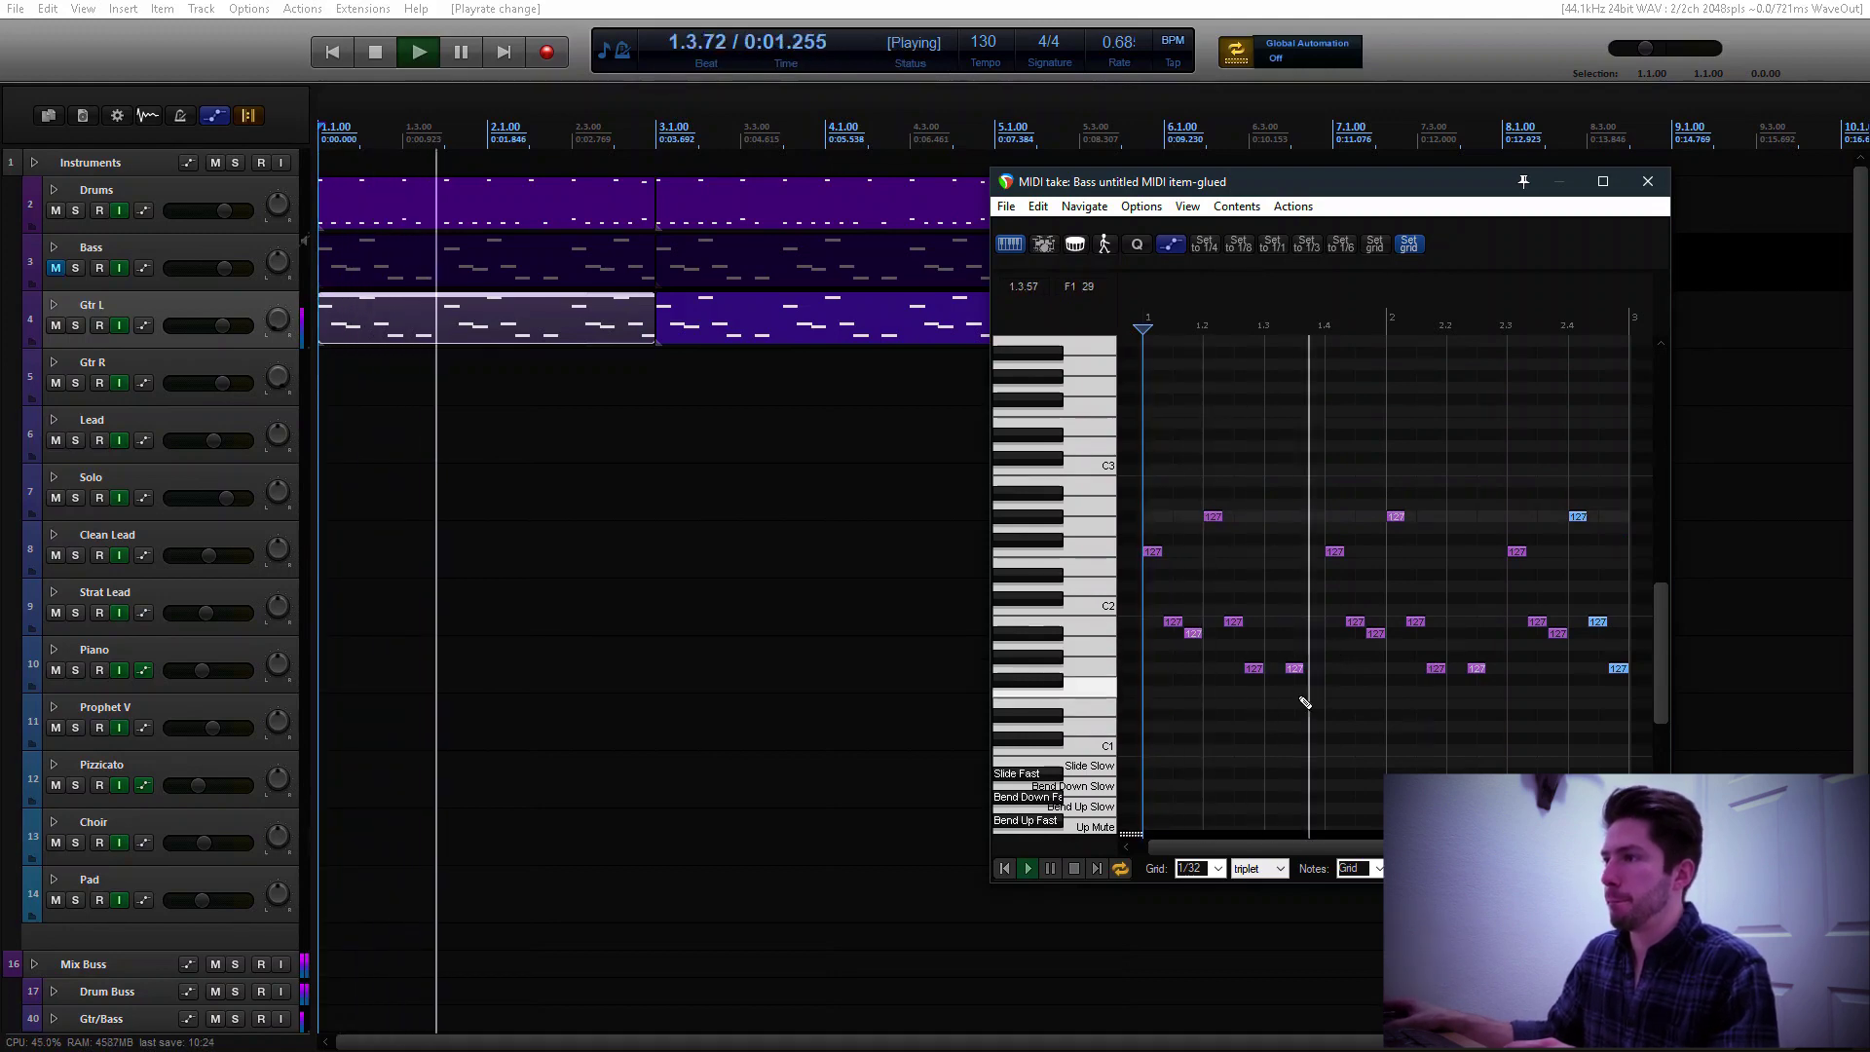
# Add short G1 notes after the two low notes around beat 1.3 with matching percussive keyswitch notes at velocity 127, and play the result
pyautogui.press('space')
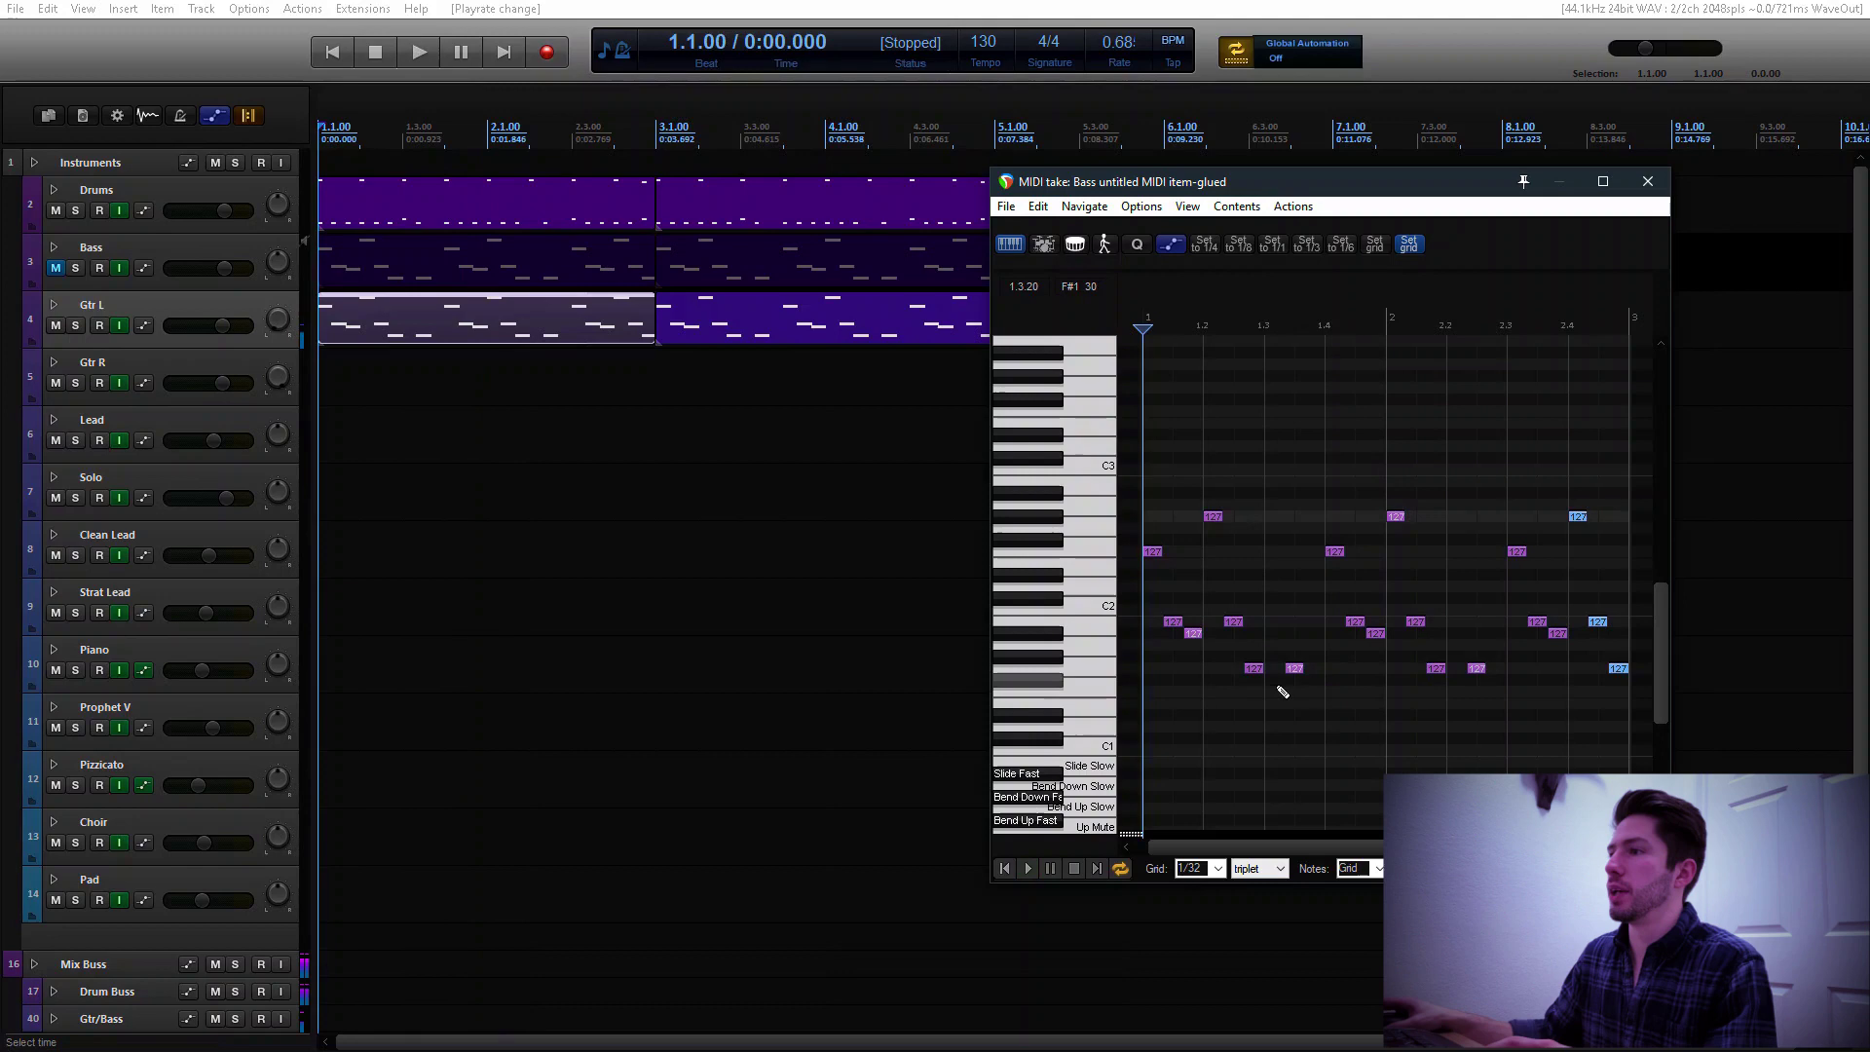
pyautogui.scroll(-4, 1667, 643)
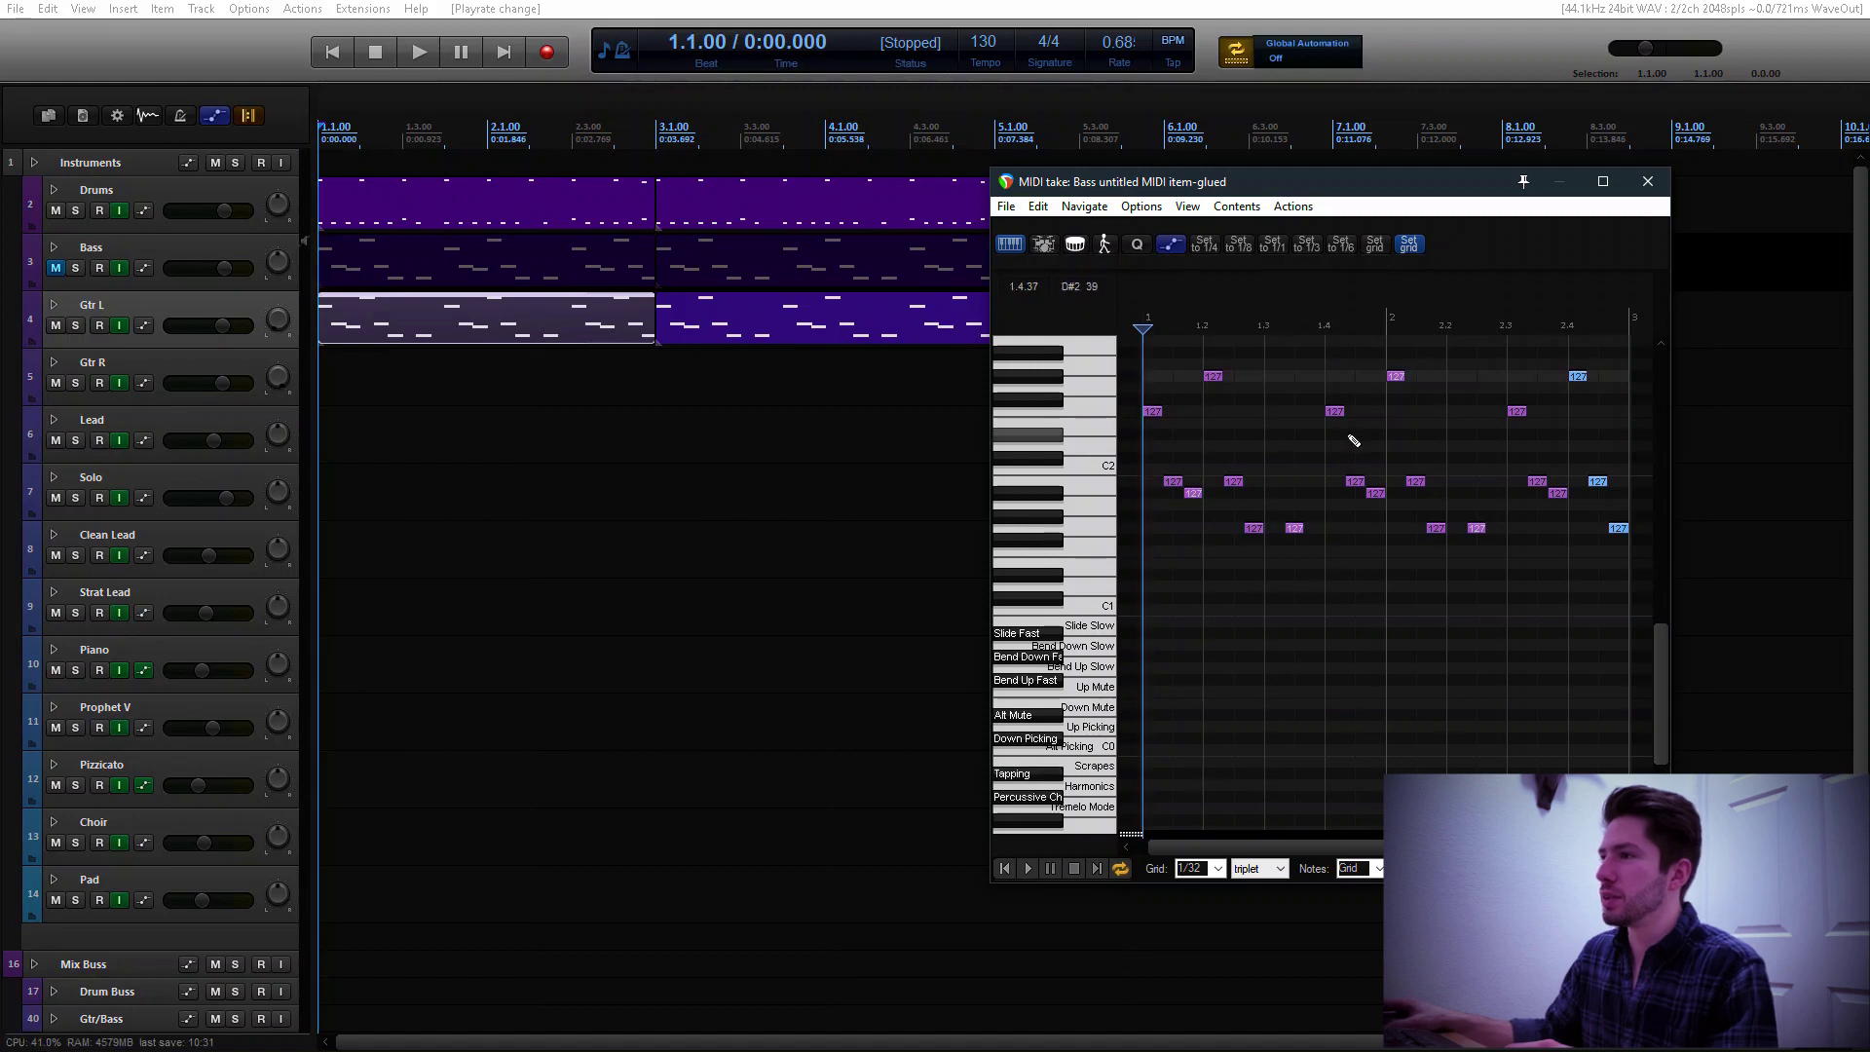
pyautogui.click(1266, 529)
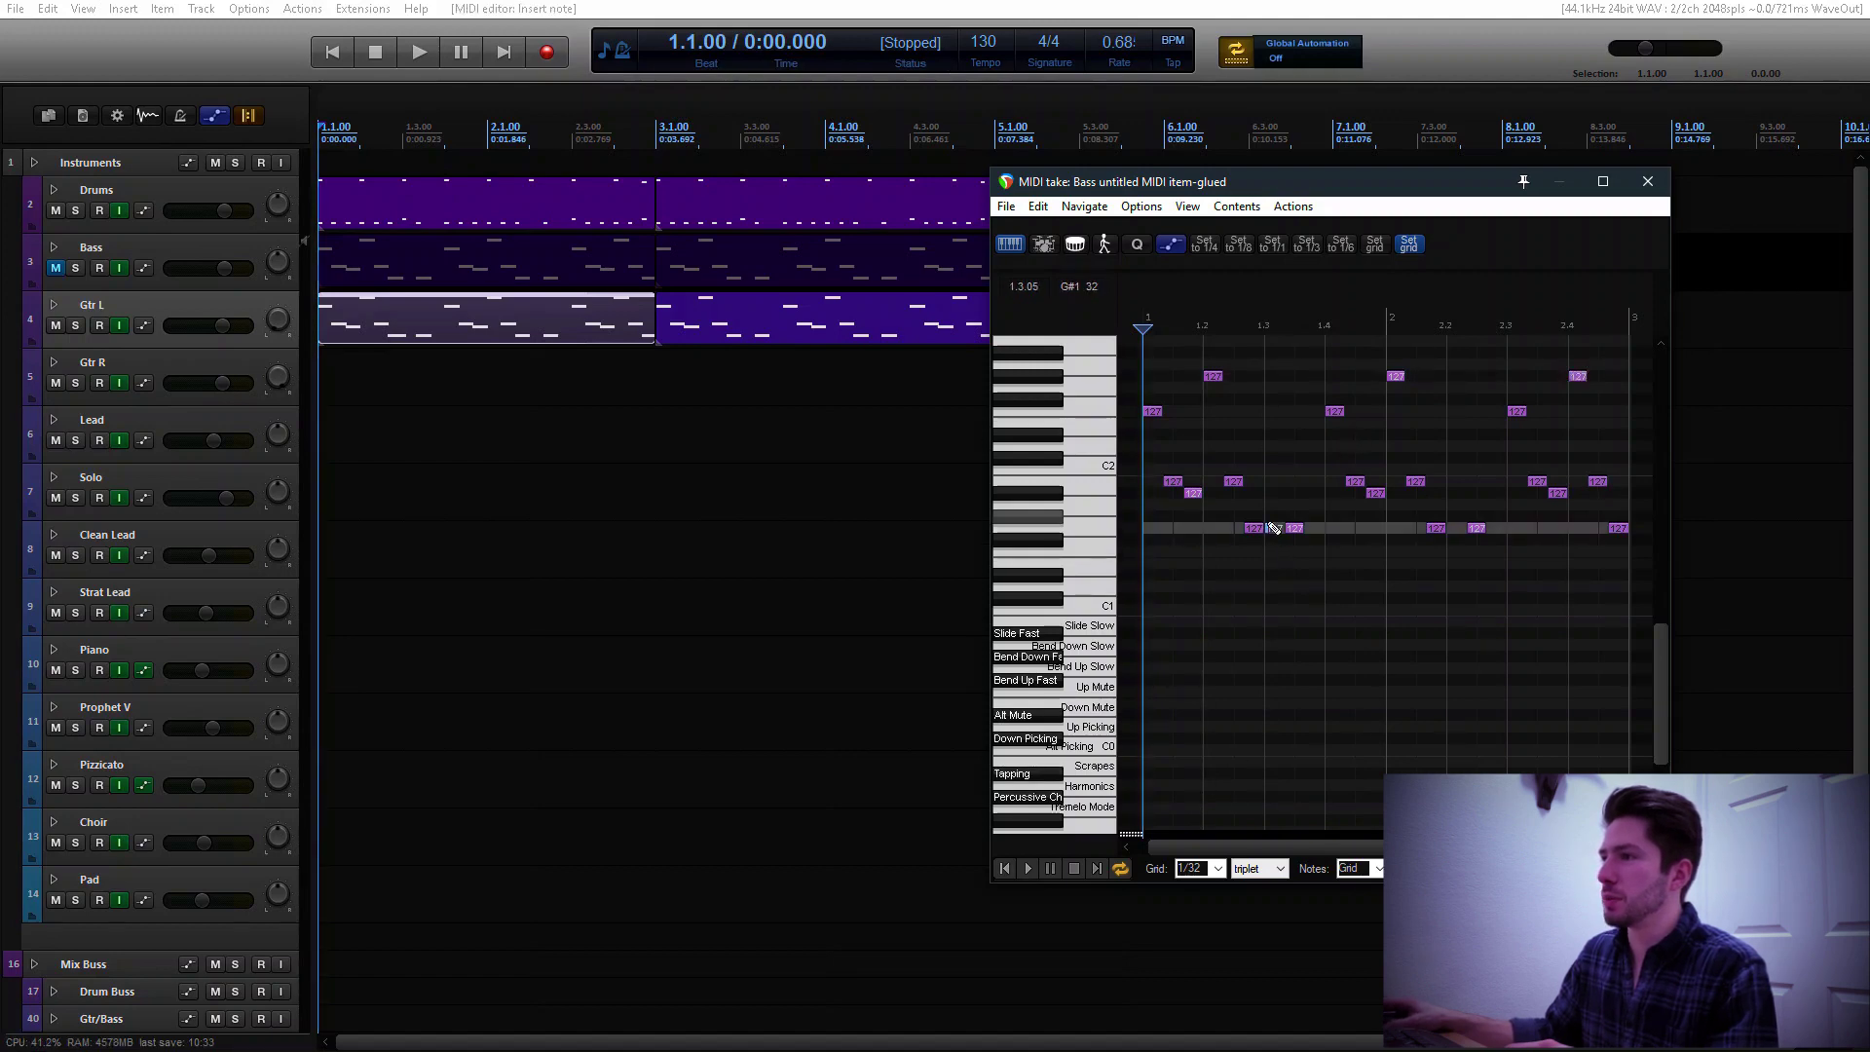
pyautogui.scroll(5, 1306, 518)
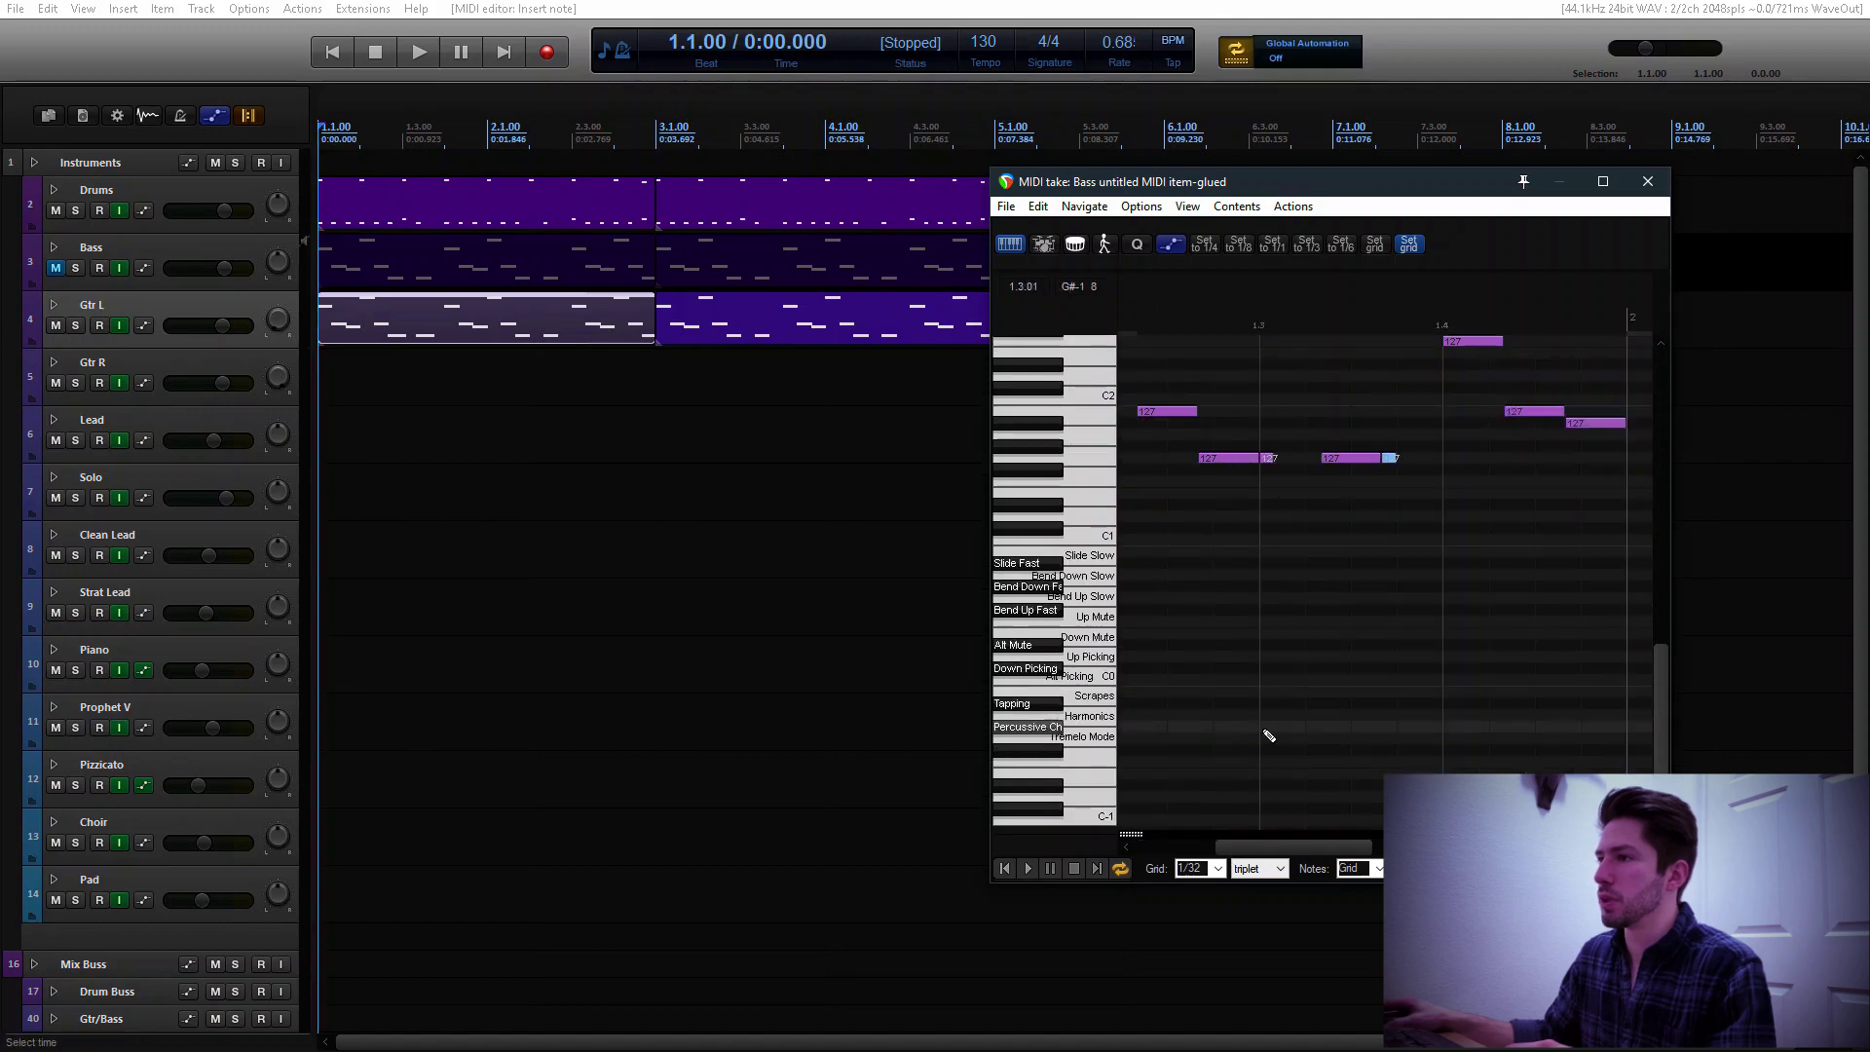
pyautogui.click(1271, 735)
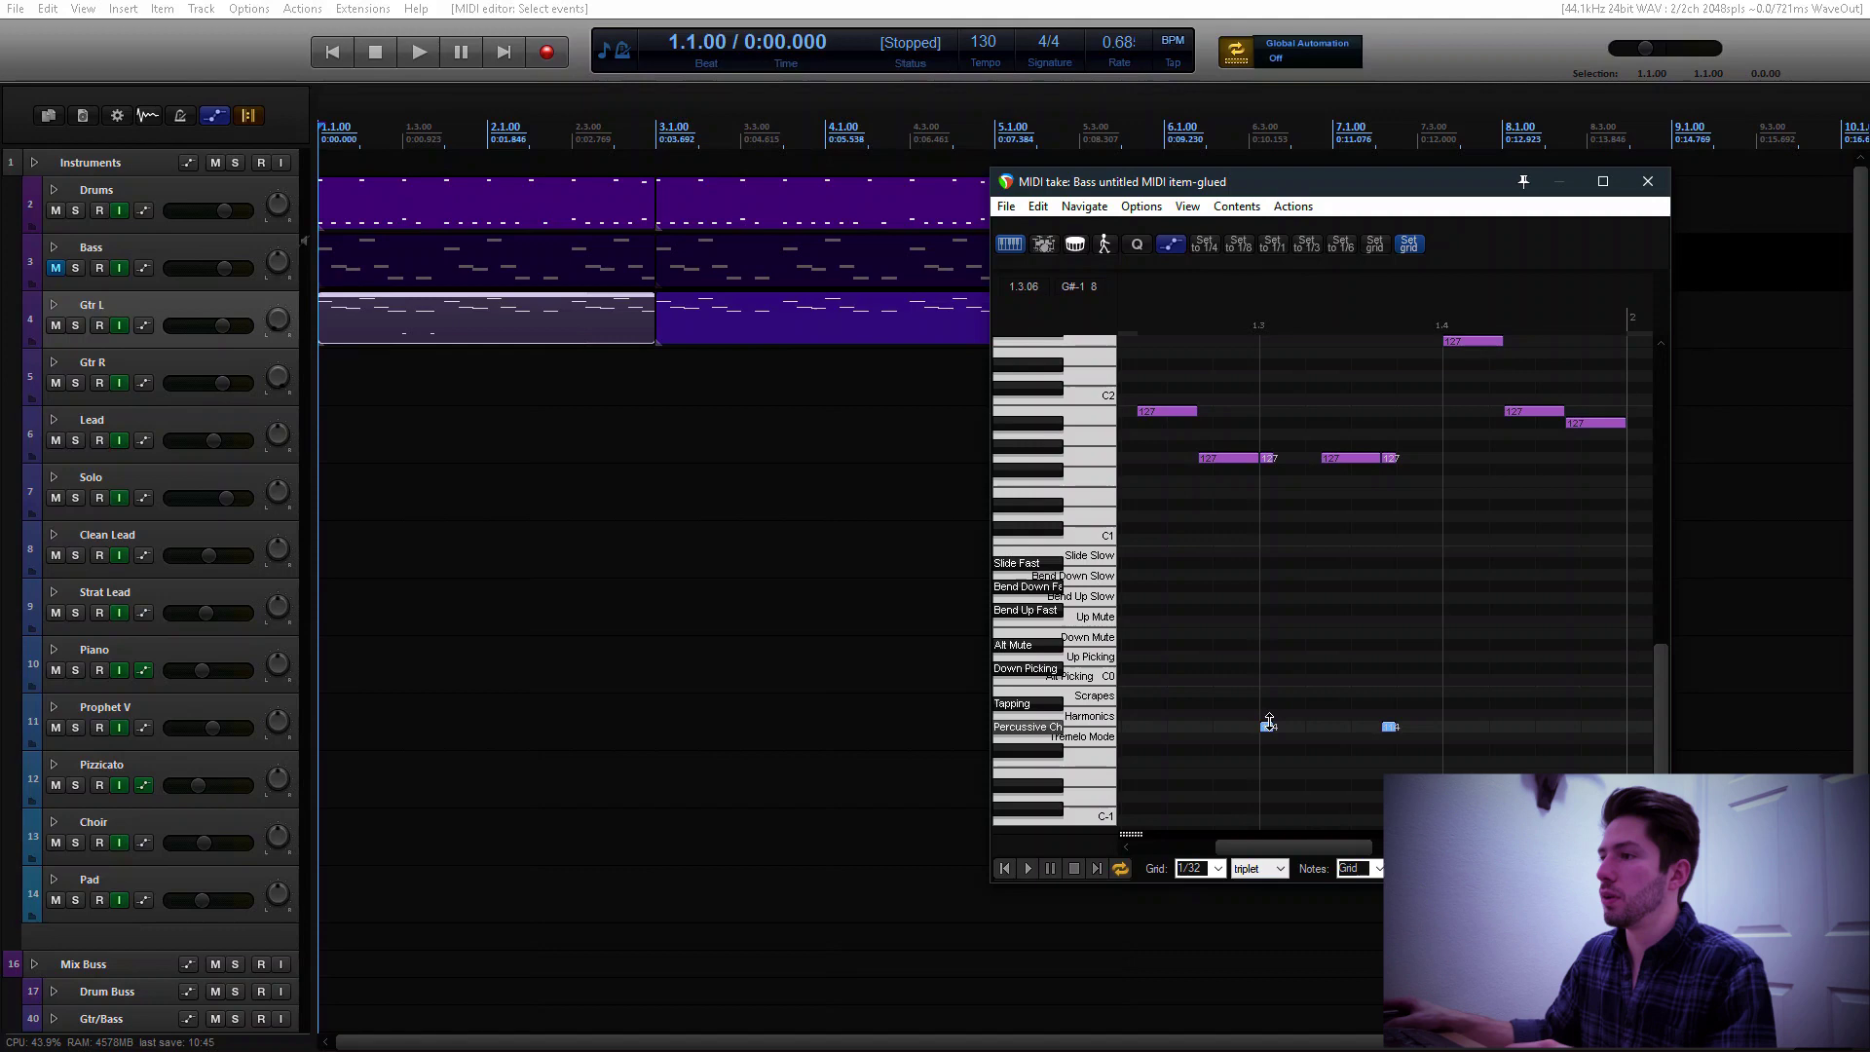
pyautogui.moveTo(1269, 722); pyautogui.dragTo(1246, 824)
pyautogui.scroll(-5, 1264, 798)
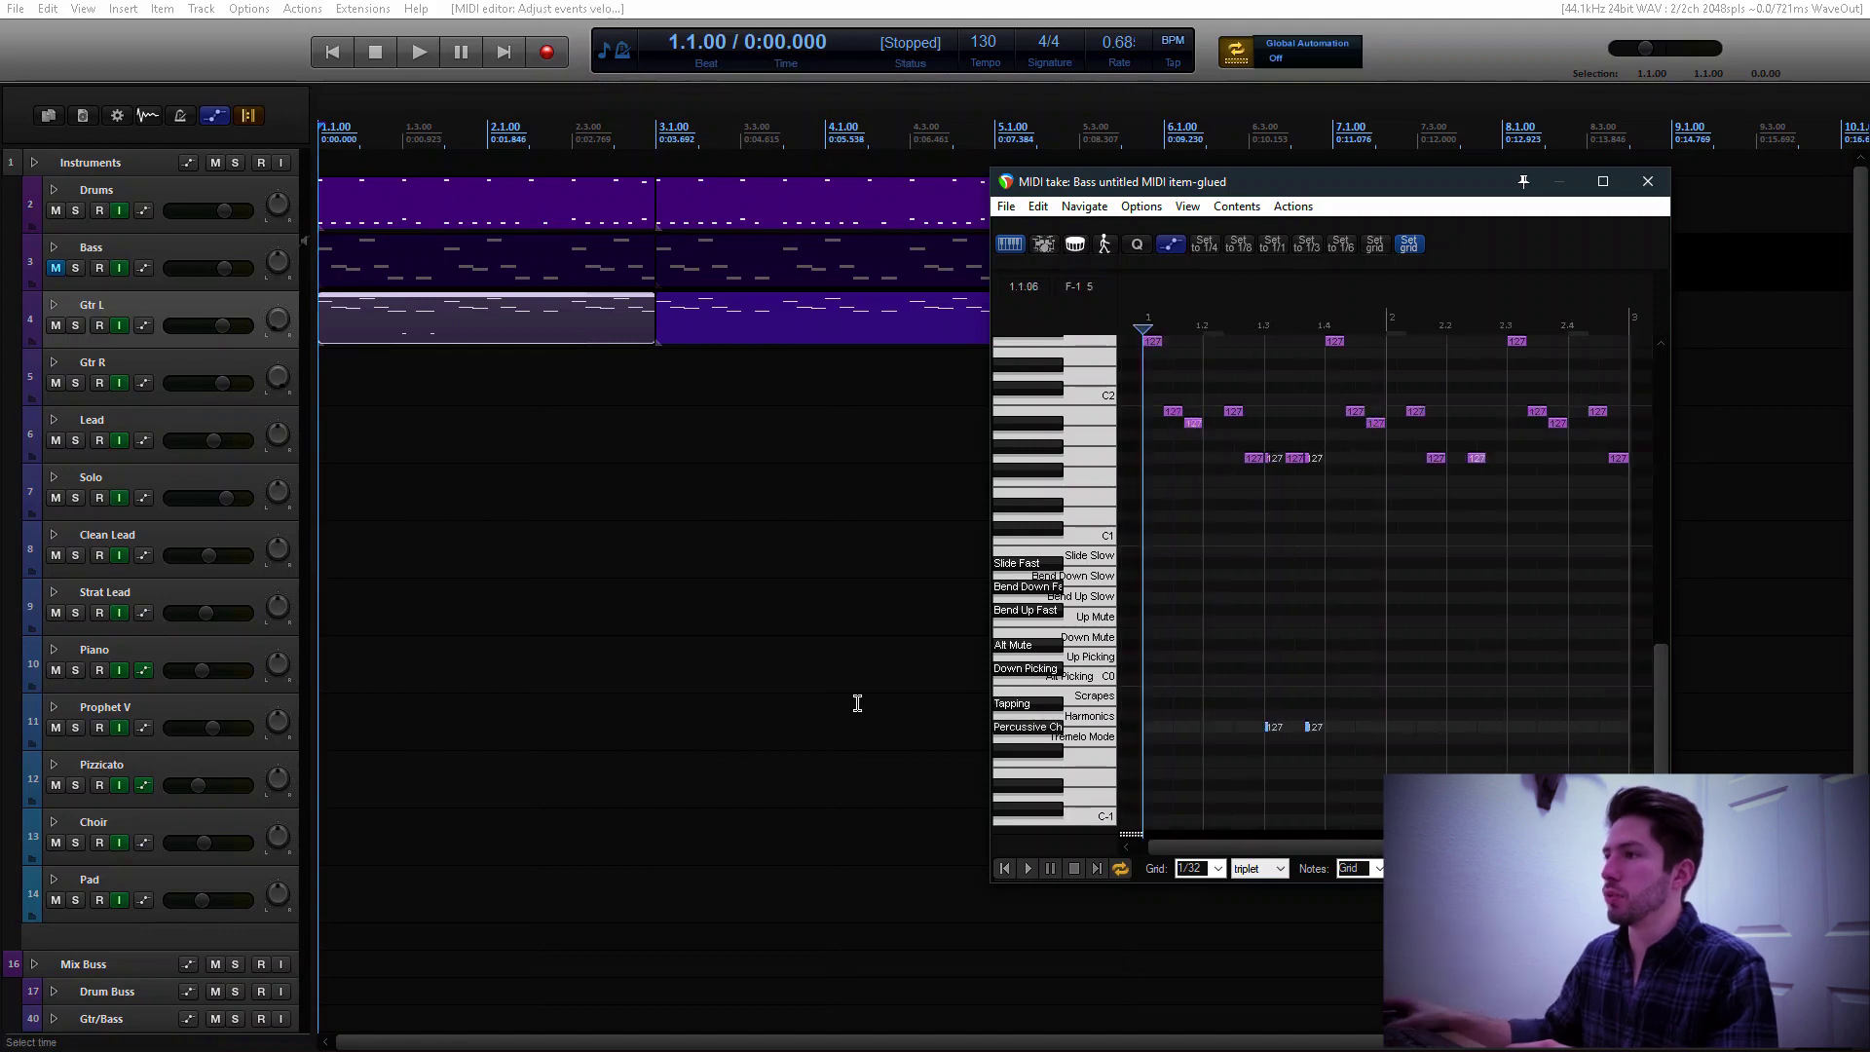
pyautogui.moveTo(1664, 715); pyautogui.dragTo(1663, 706)
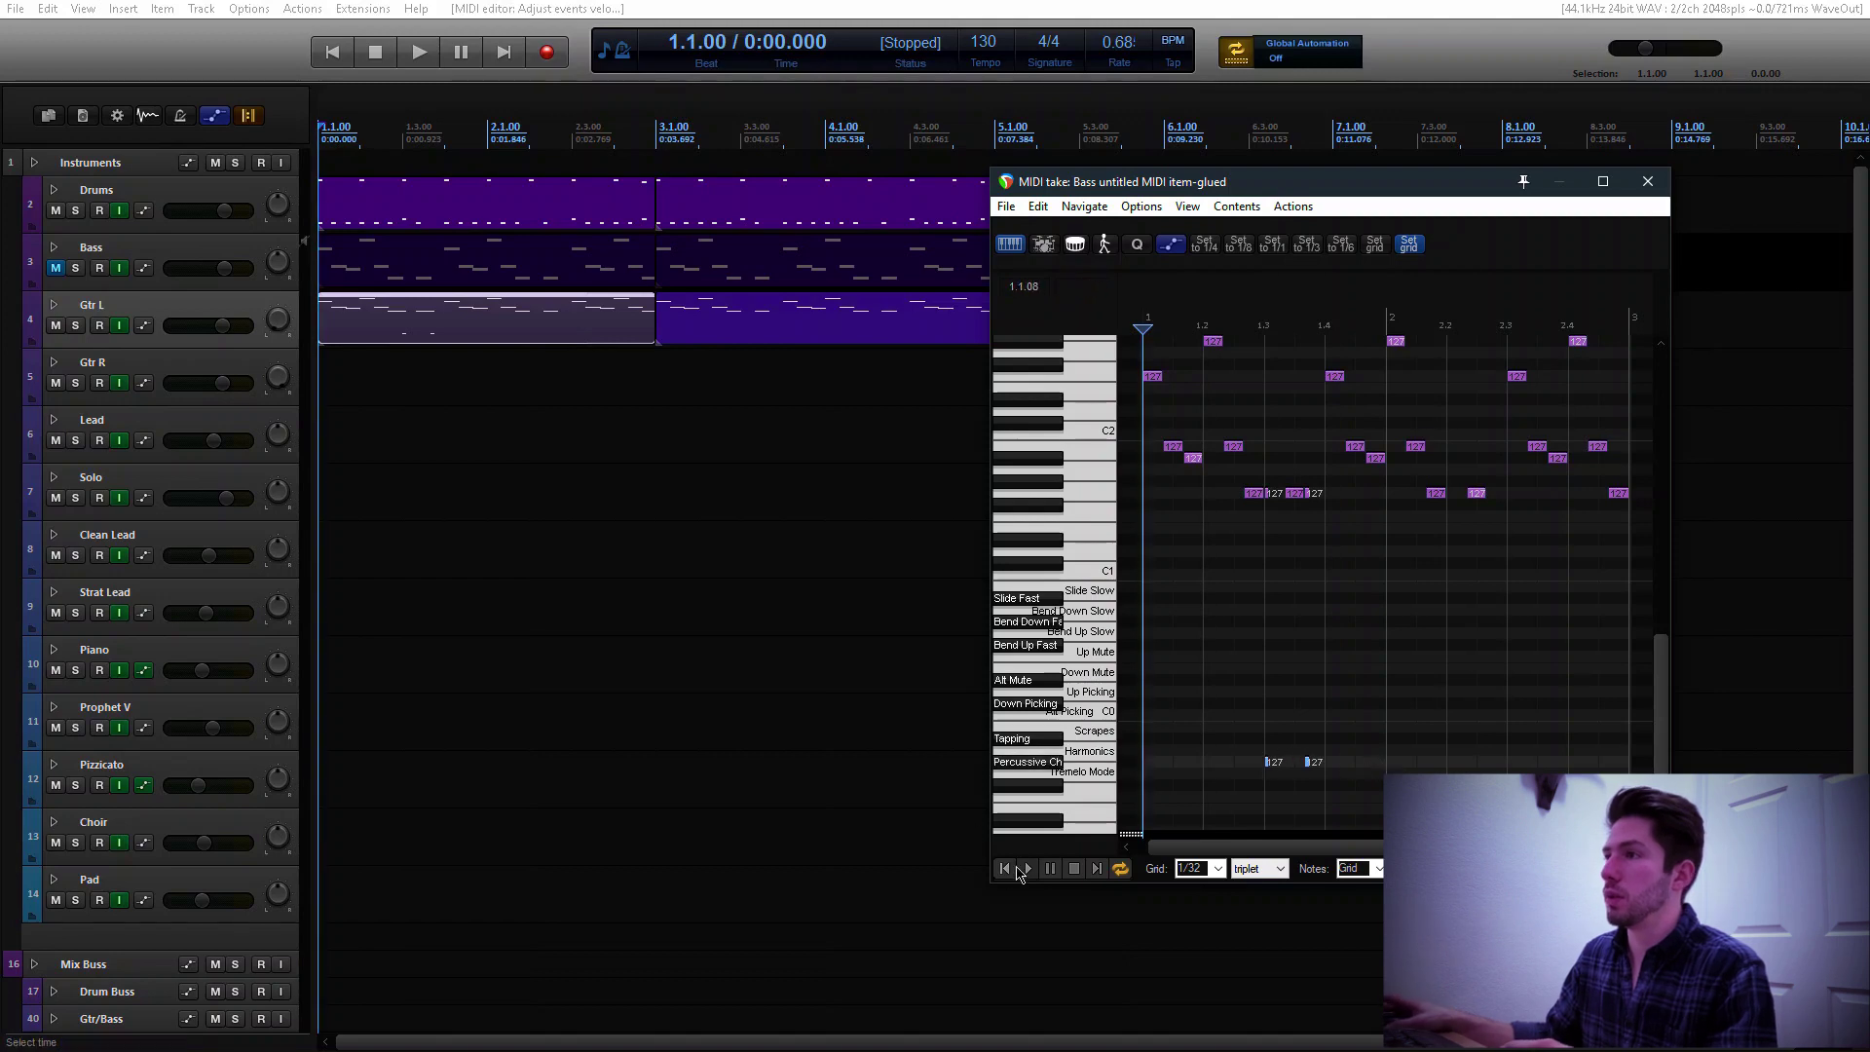
pyautogui.press('space')
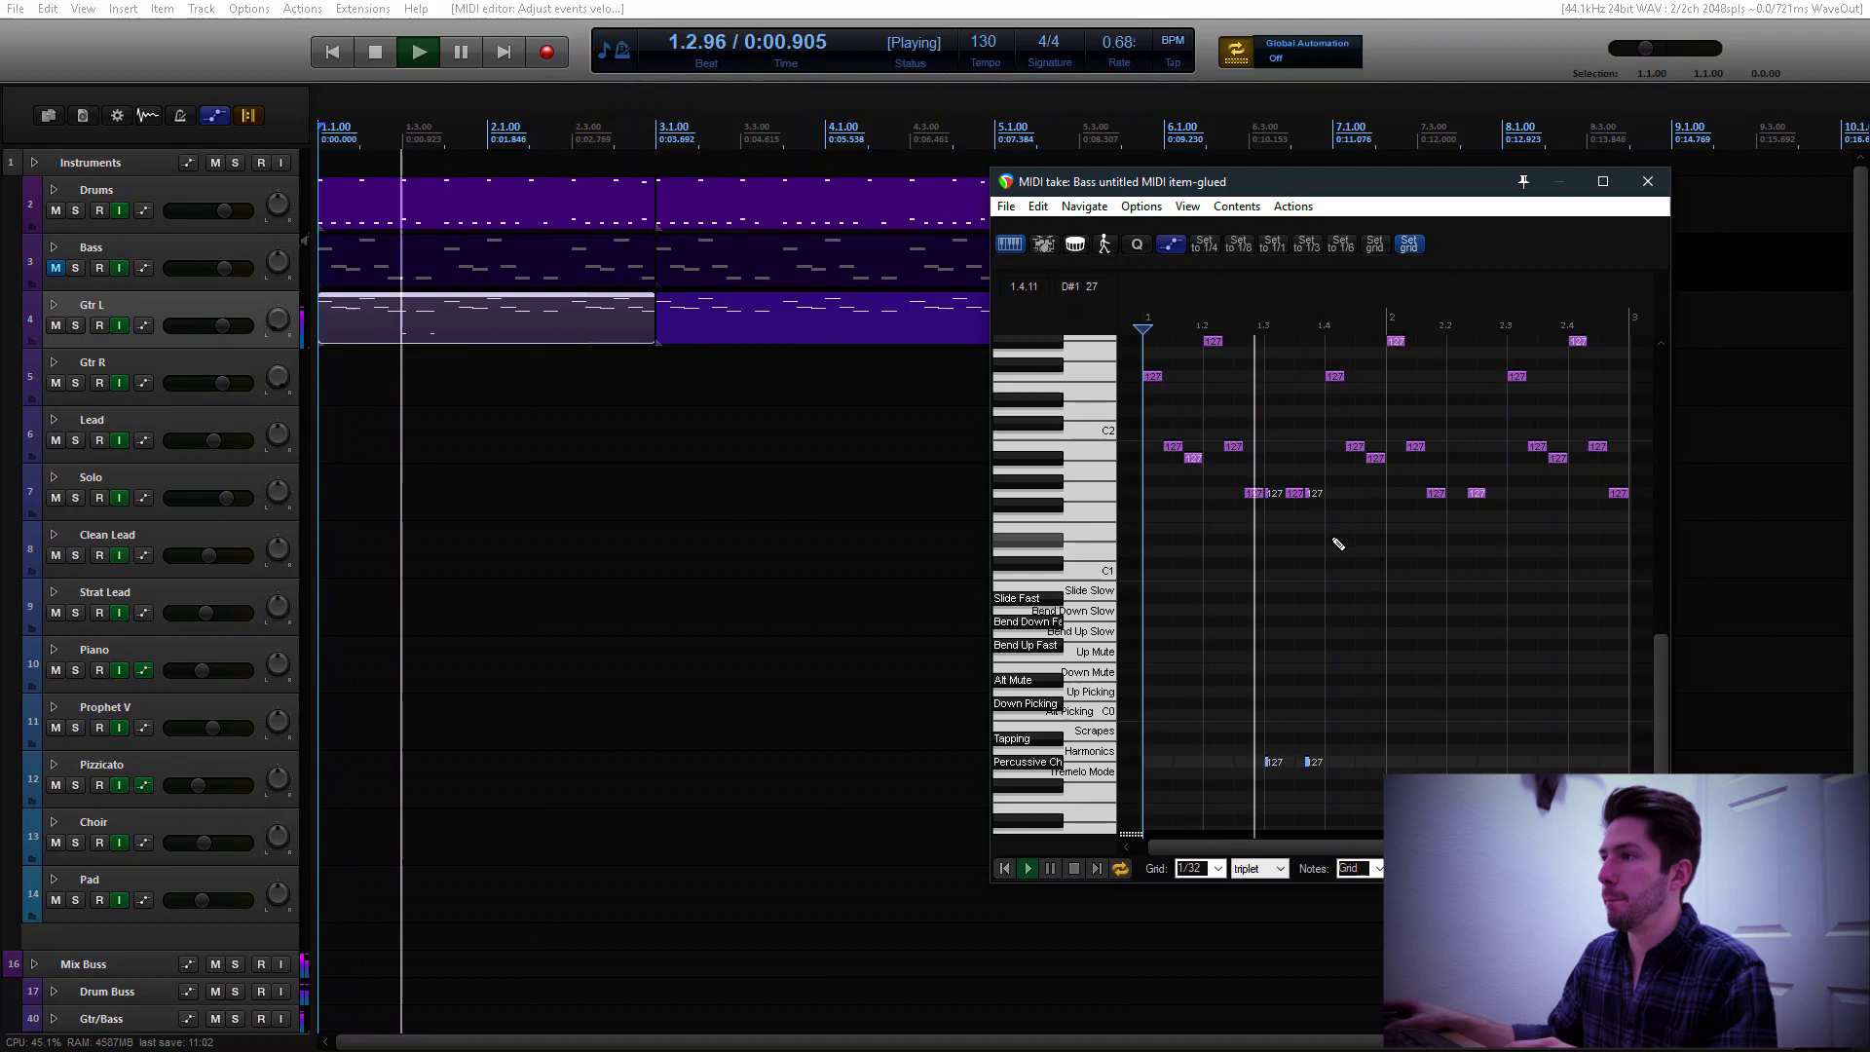
pyautogui.press('space')
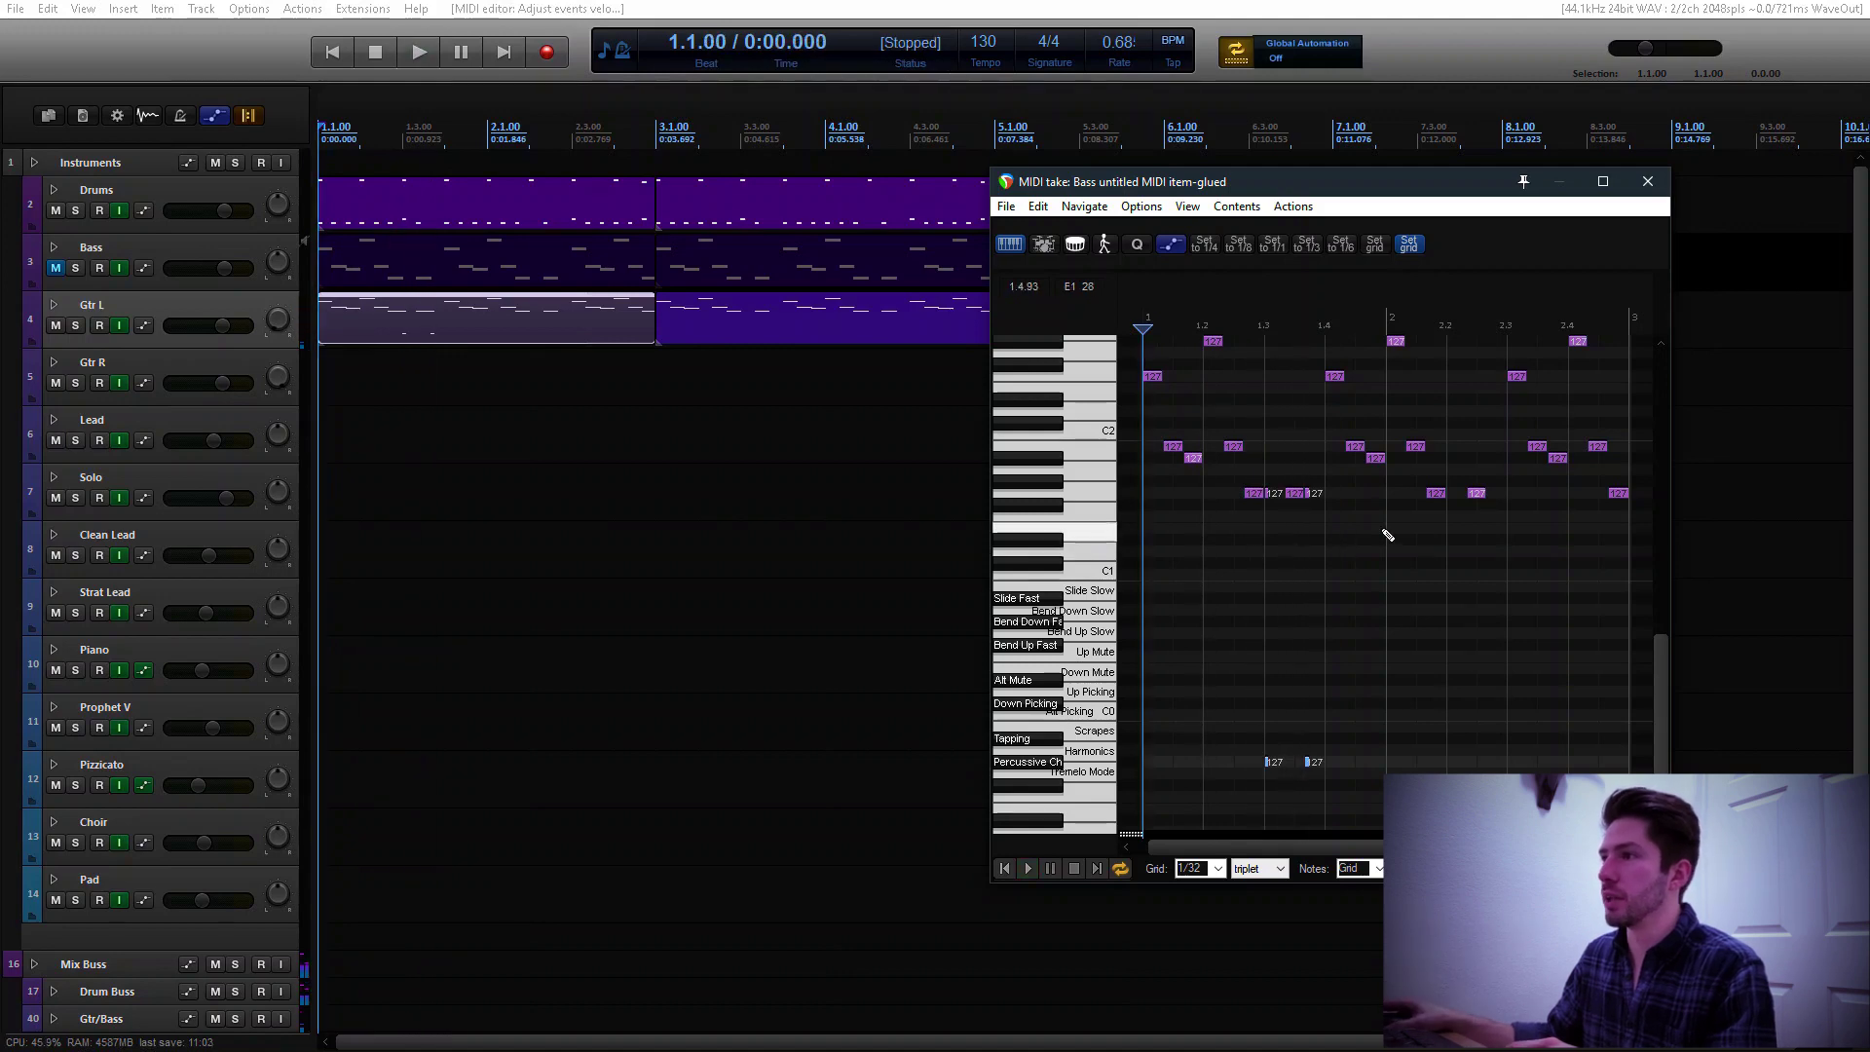
# Copy the two short G1 notes and their percussive keyswitch notes to the matching low notes in bar 2
pyautogui.rightClick(1270, 501)
pyautogui.click(1325, 447)
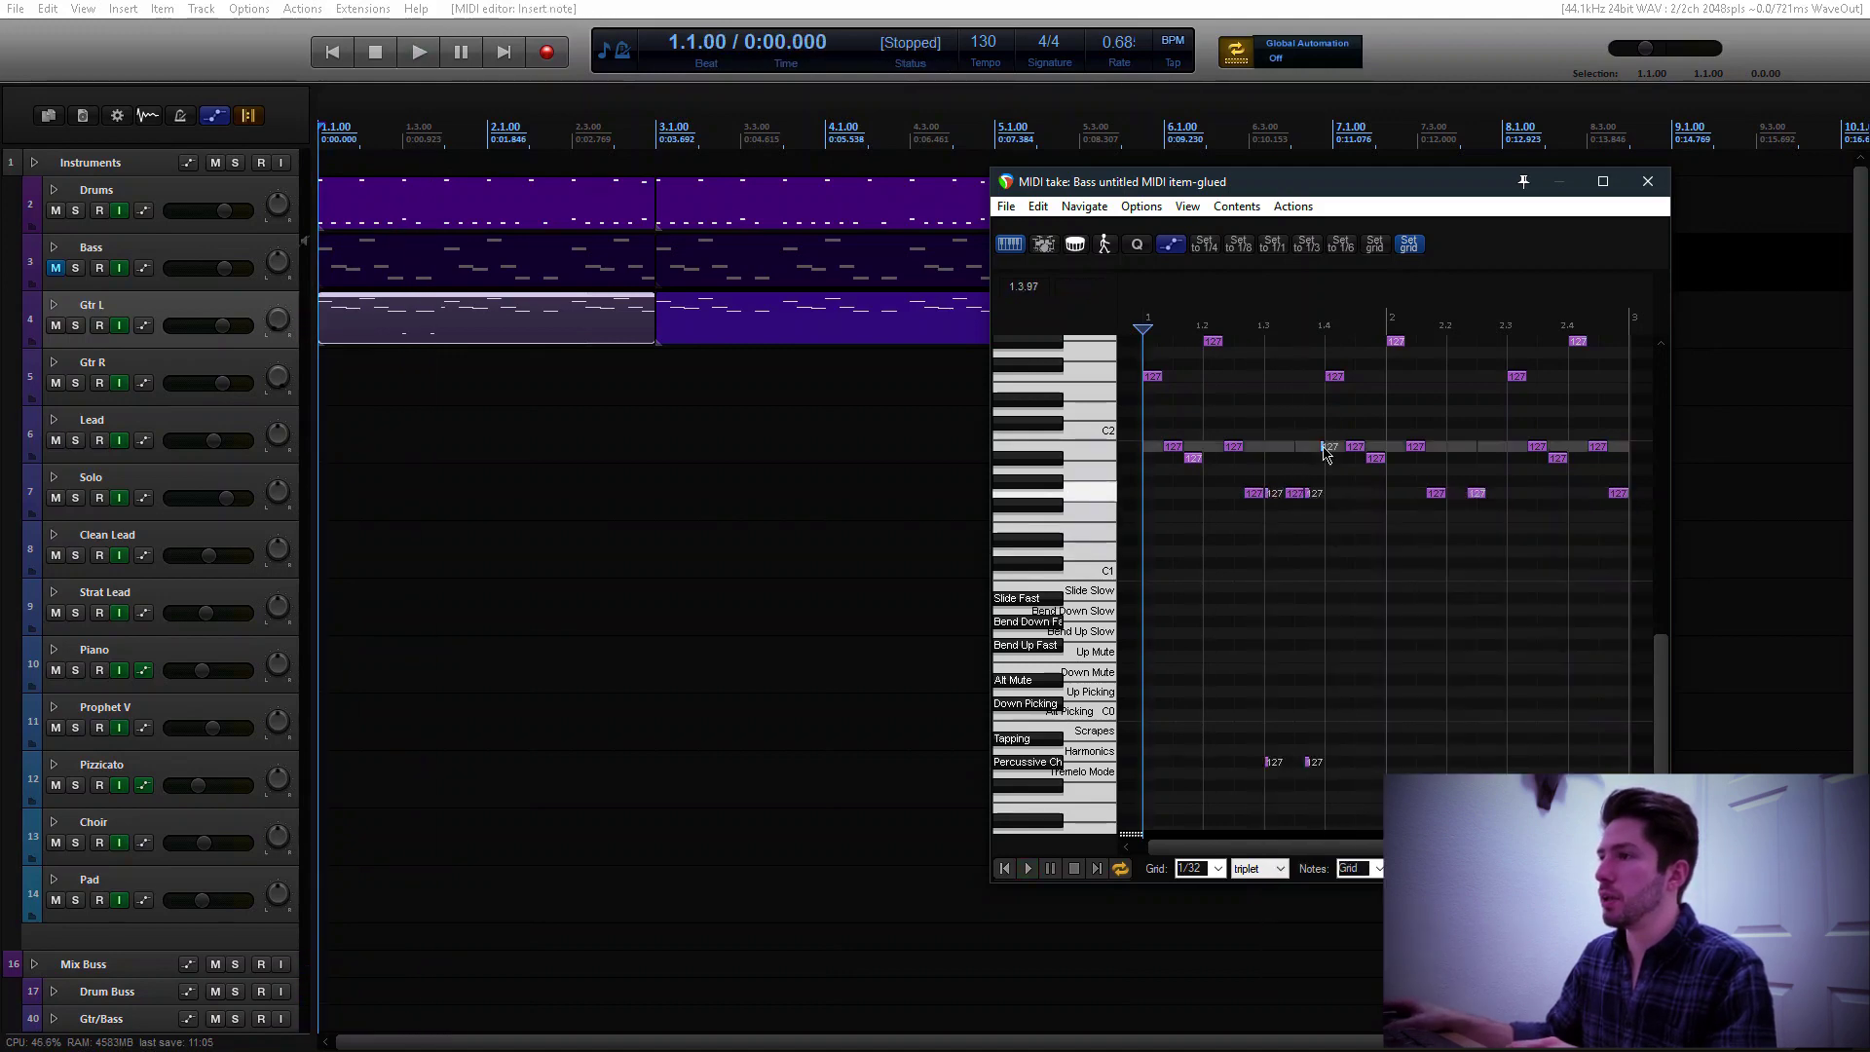
pyautogui.hotkey('ctrl', 'z')
pyautogui.keyDown('ctrl'); pyautogui.click(1306, 495); pyautogui.keyUp('ctrl')
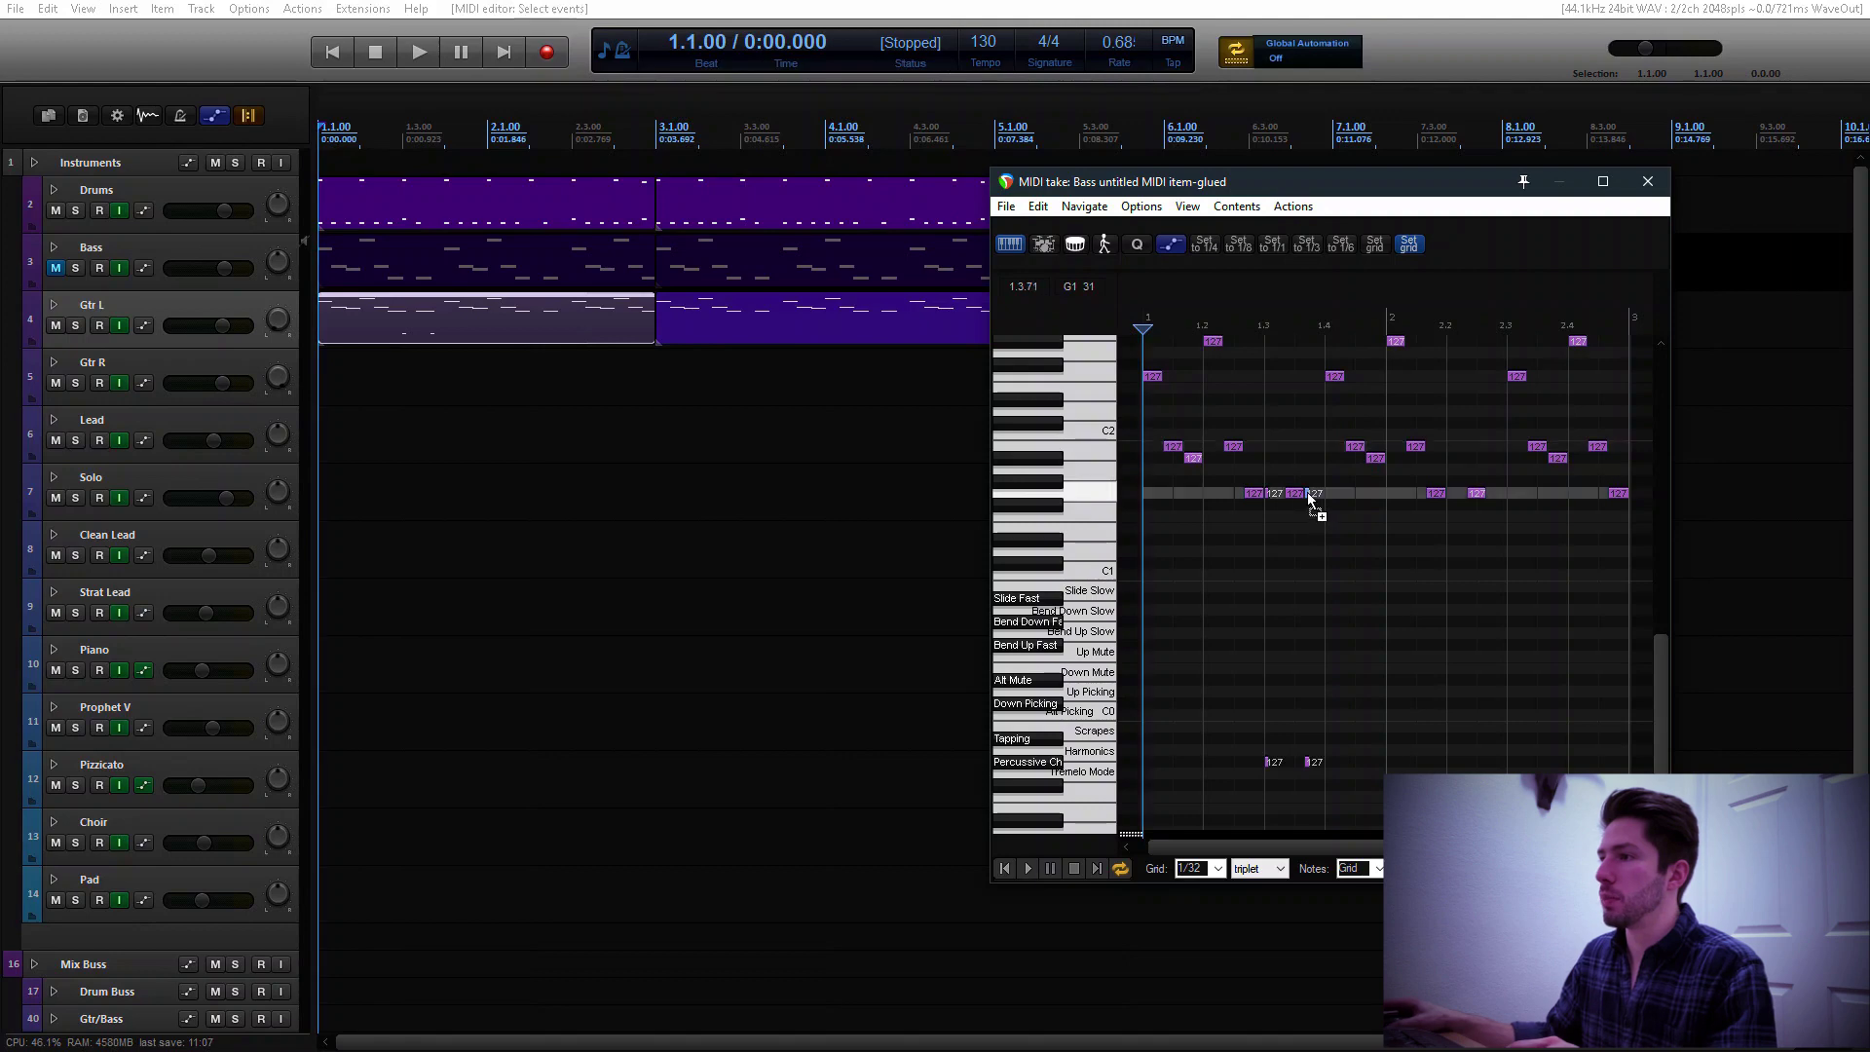
pyautogui.keyDown('ctrl'); pyautogui.click(1306, 764); pyautogui.keyUp('ctrl')
pyautogui.moveTo(1270, 495); pyautogui.dragTo(1303, 494)
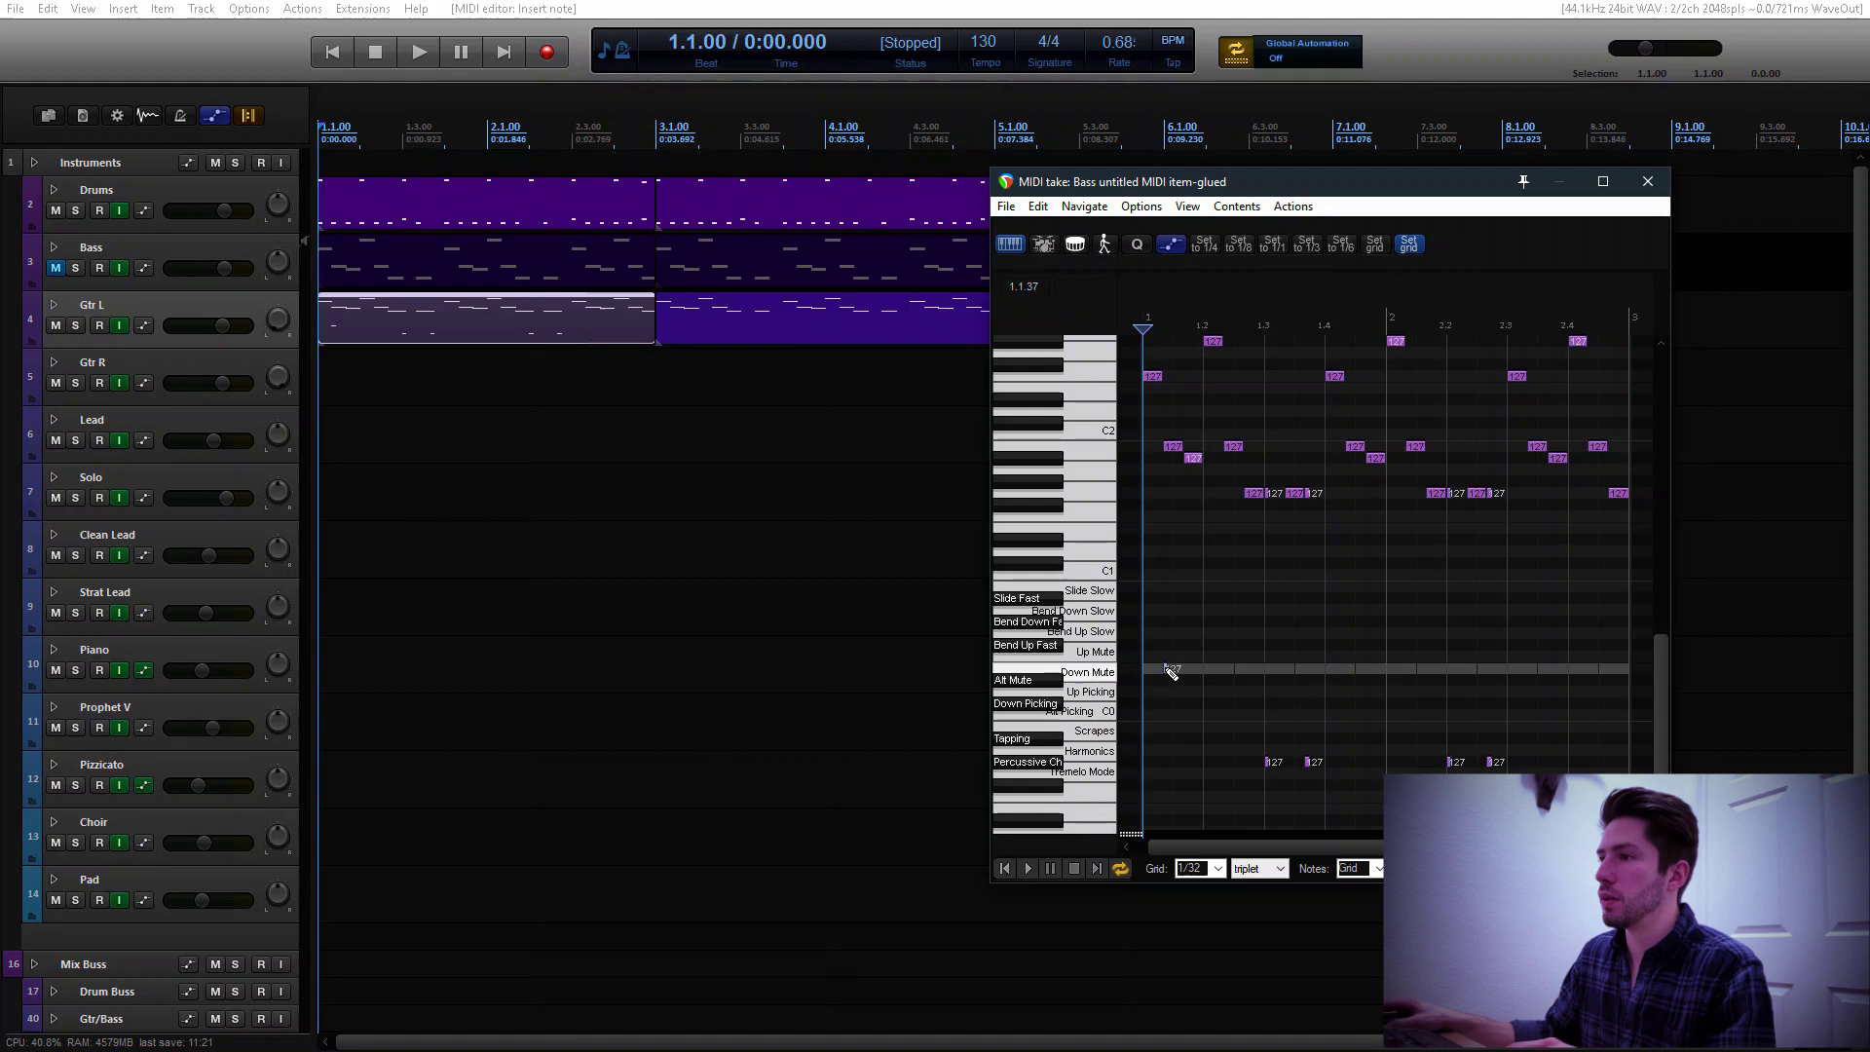
# Add Down Mute keyswitch notes beneath the riff's B1 notes across both bars, checking the first one in playback
pyautogui.scroll(4, 1172, 679)
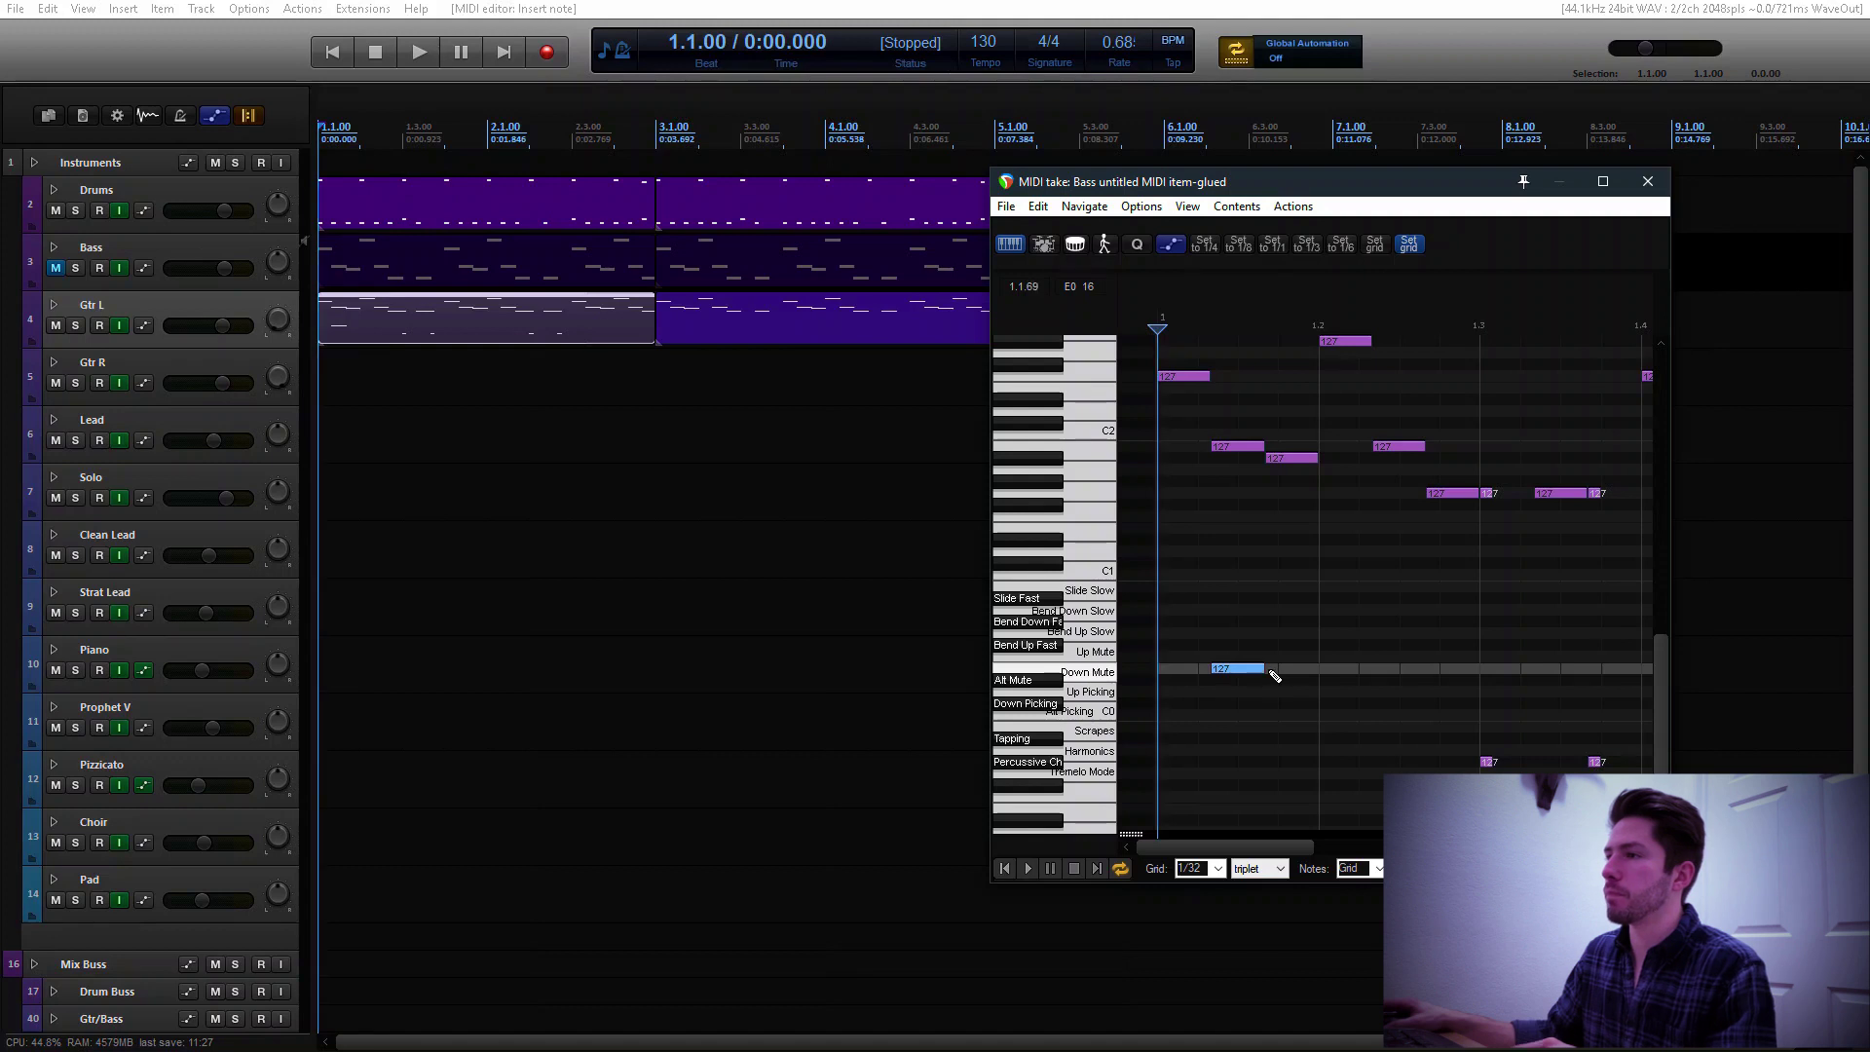
pyautogui.press('space')
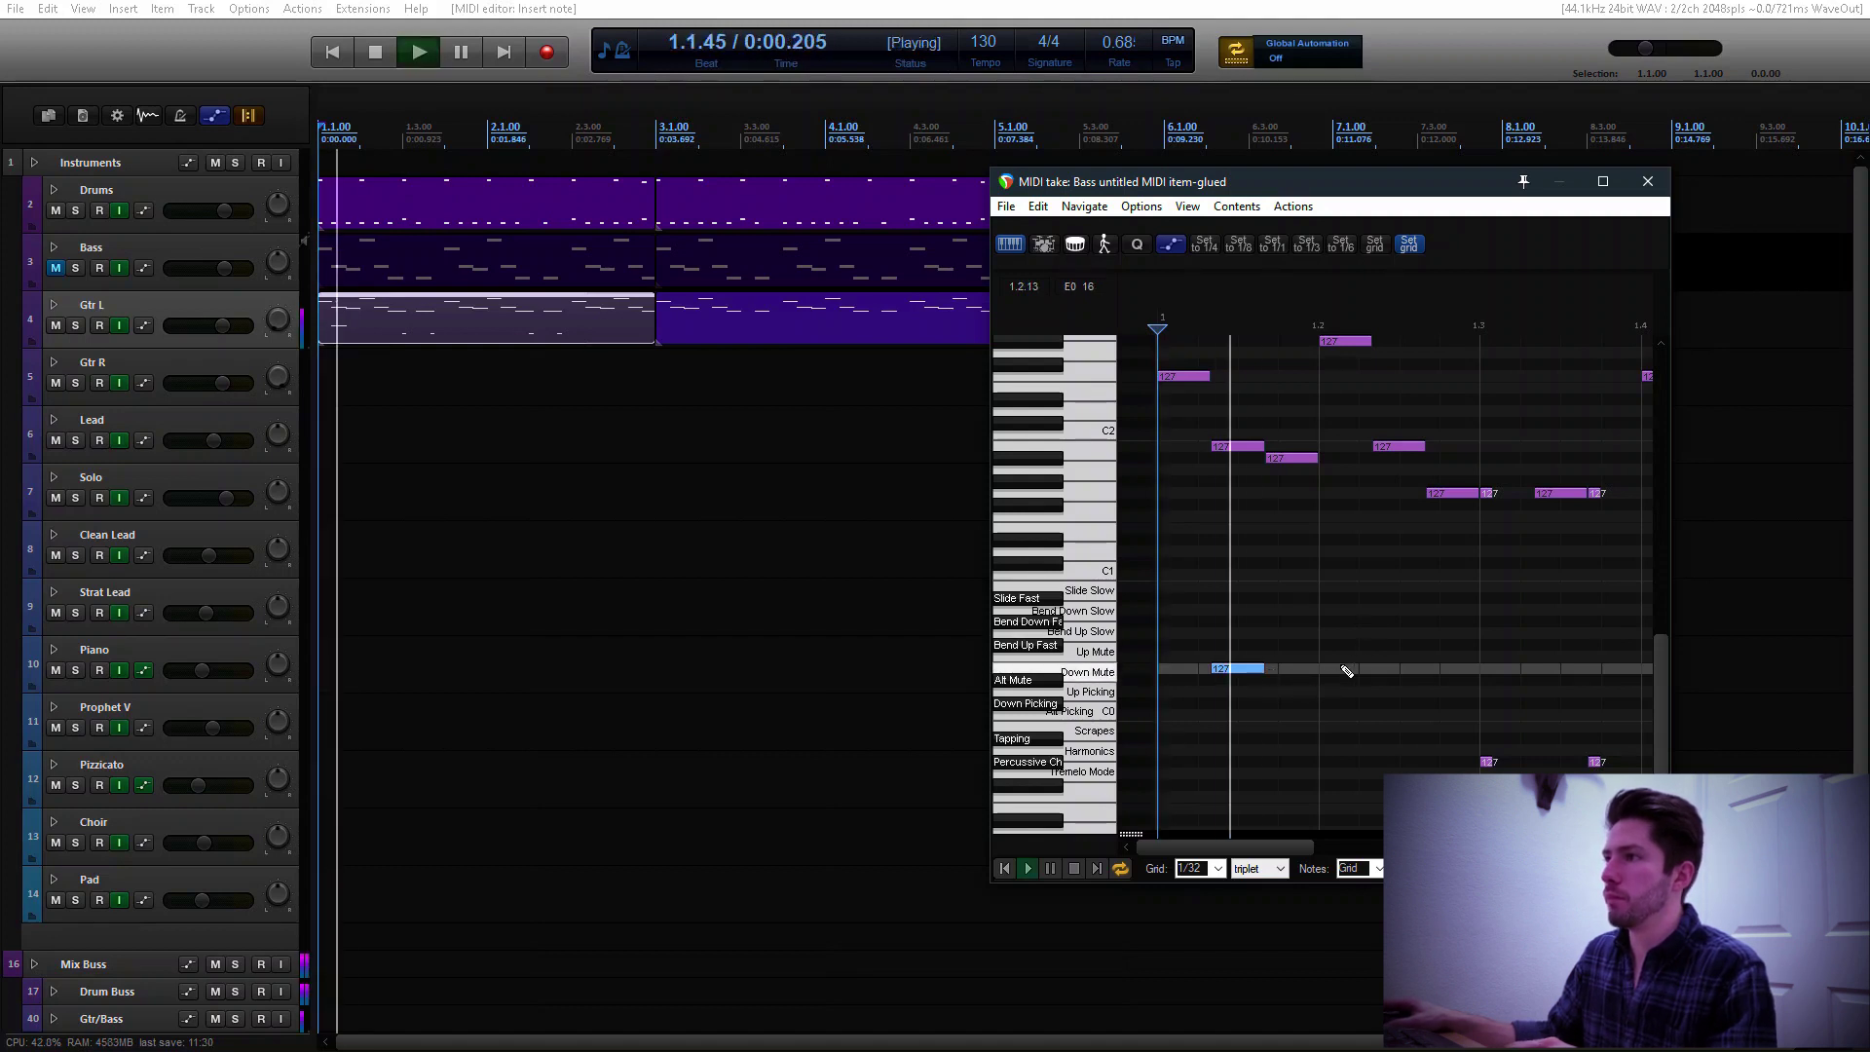
pyautogui.press('space')
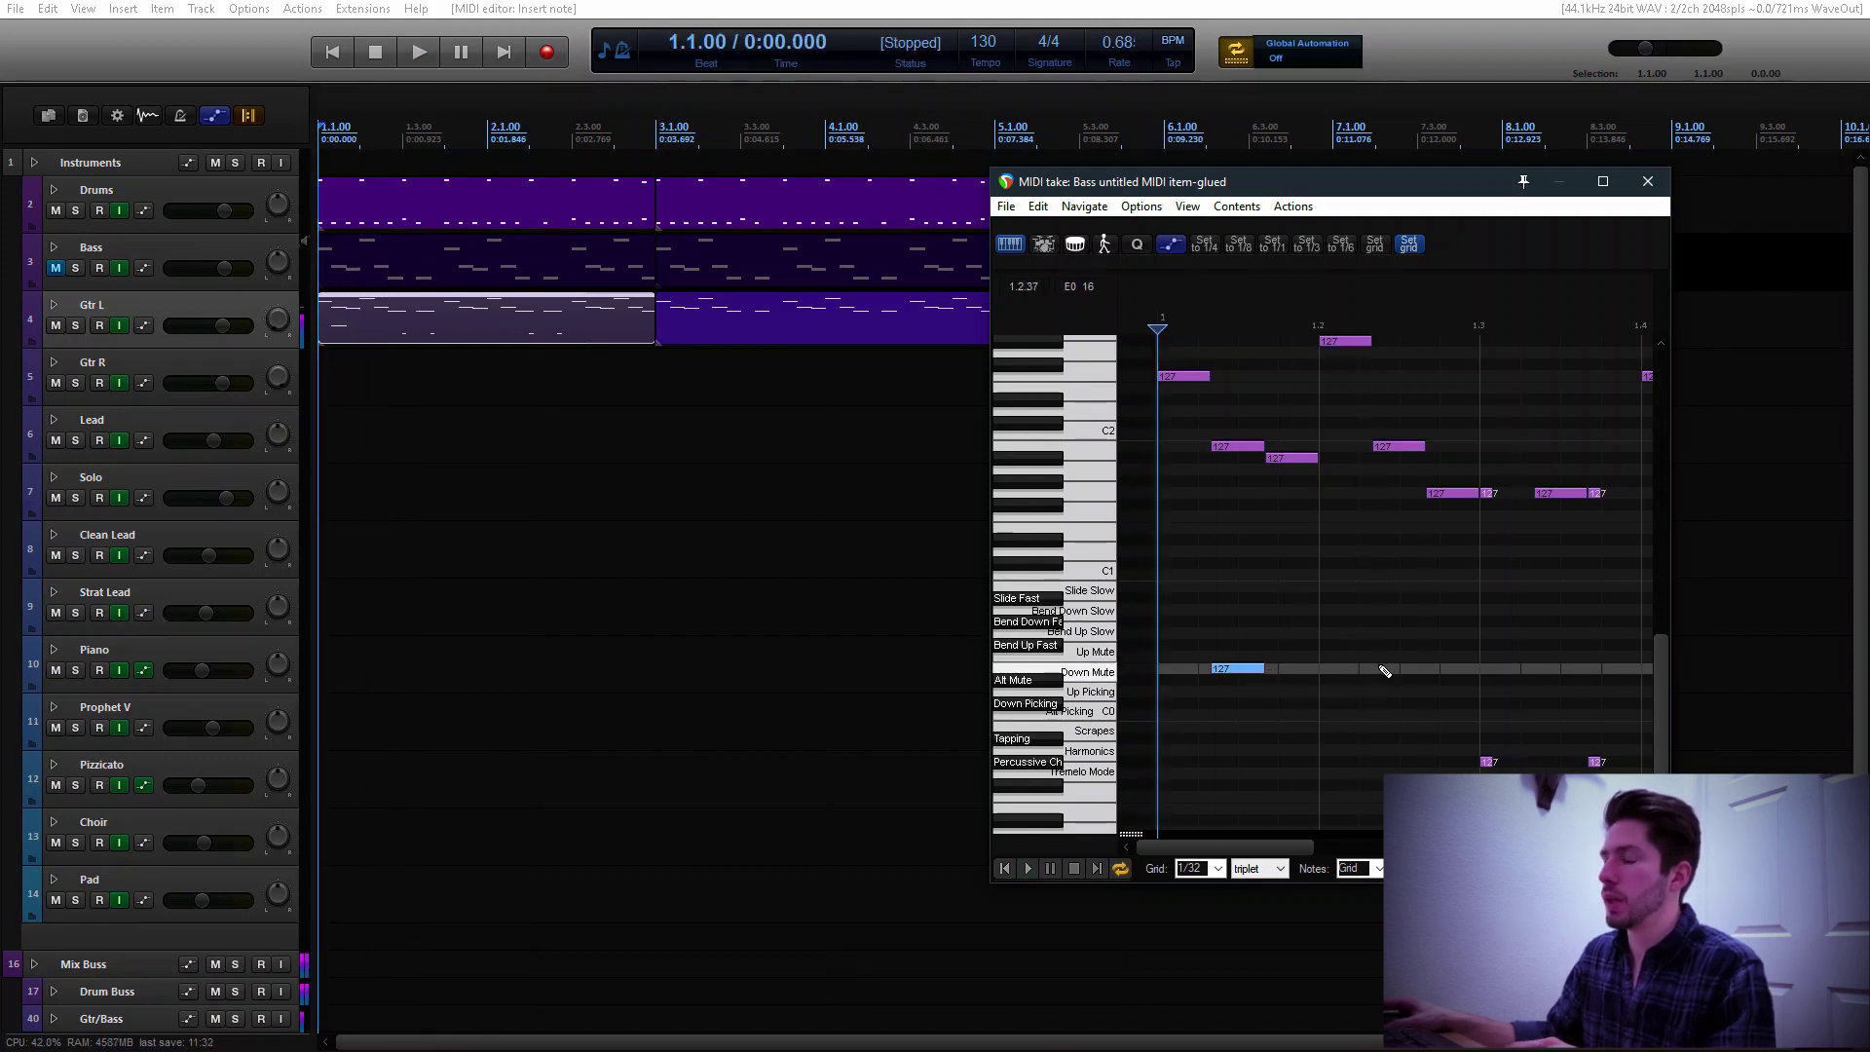
pyautogui.scroll(-2, 1558, 680)
pyautogui.click(1597, 670)
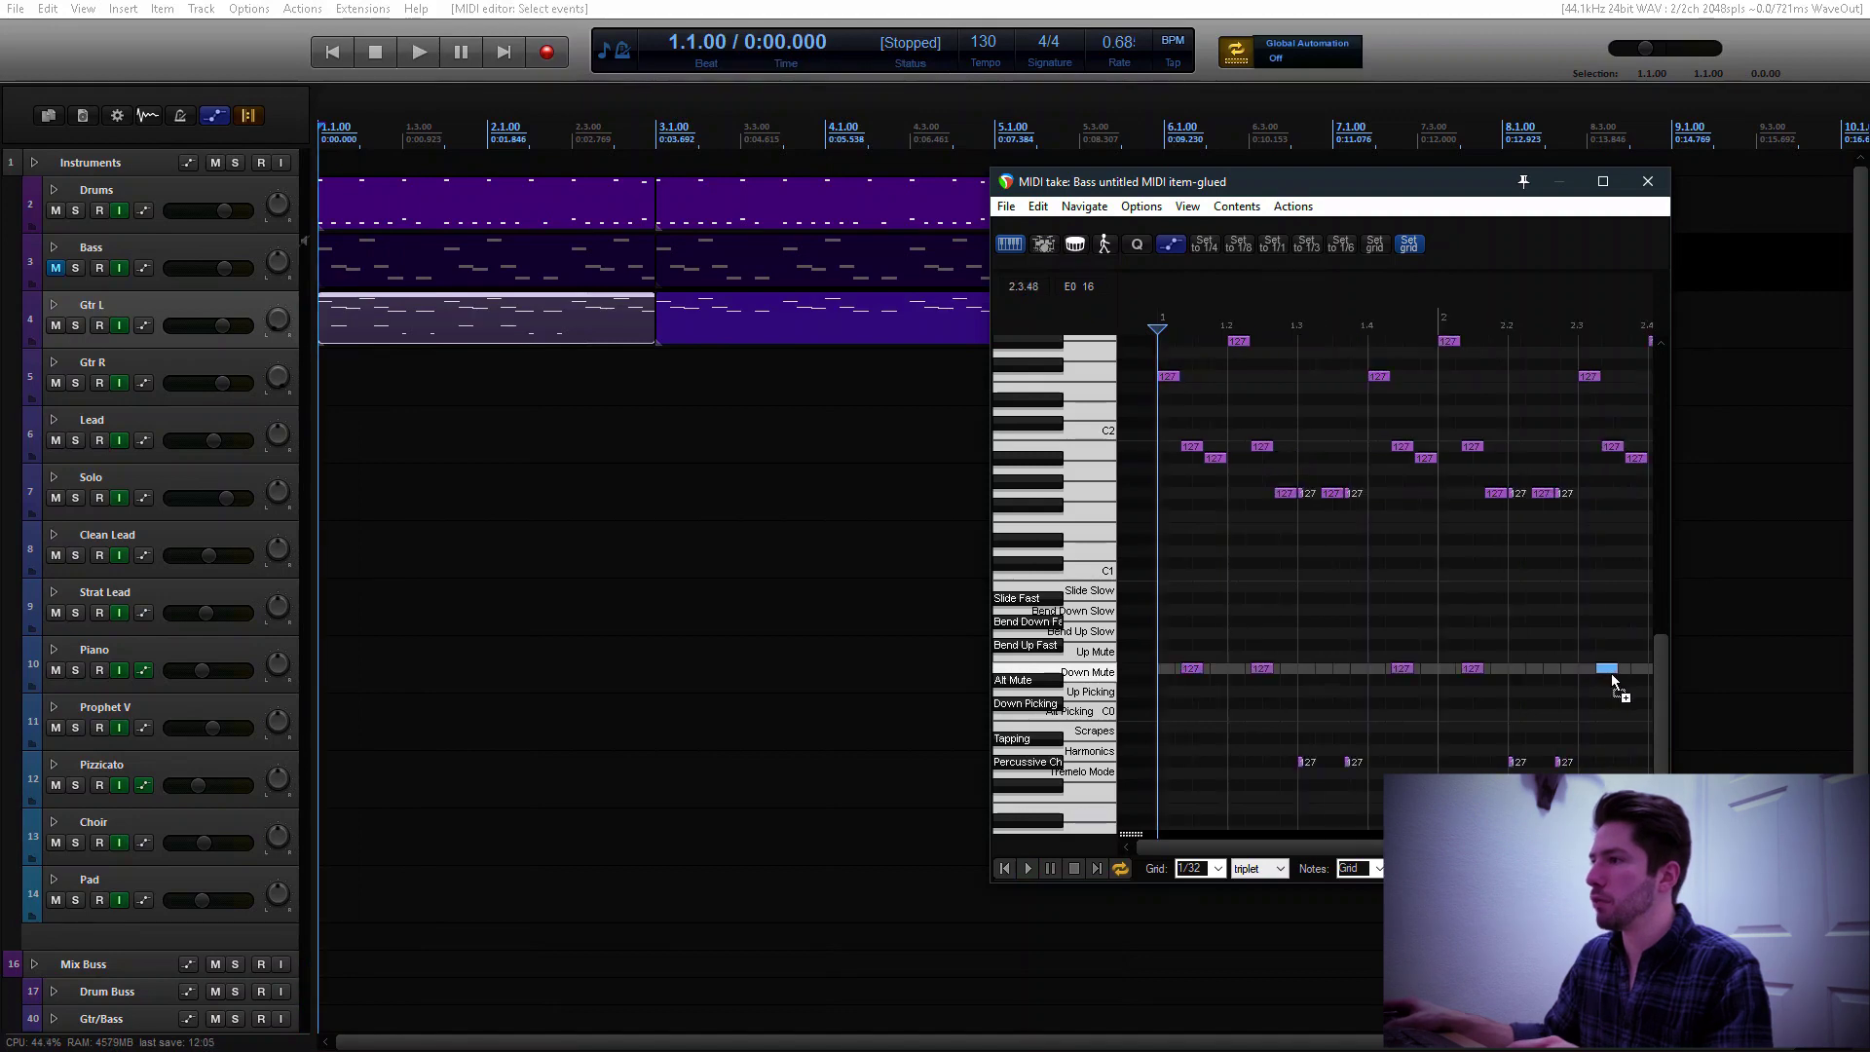
pyautogui.moveTo(1611, 681); pyautogui.dragTo(1624, 682)
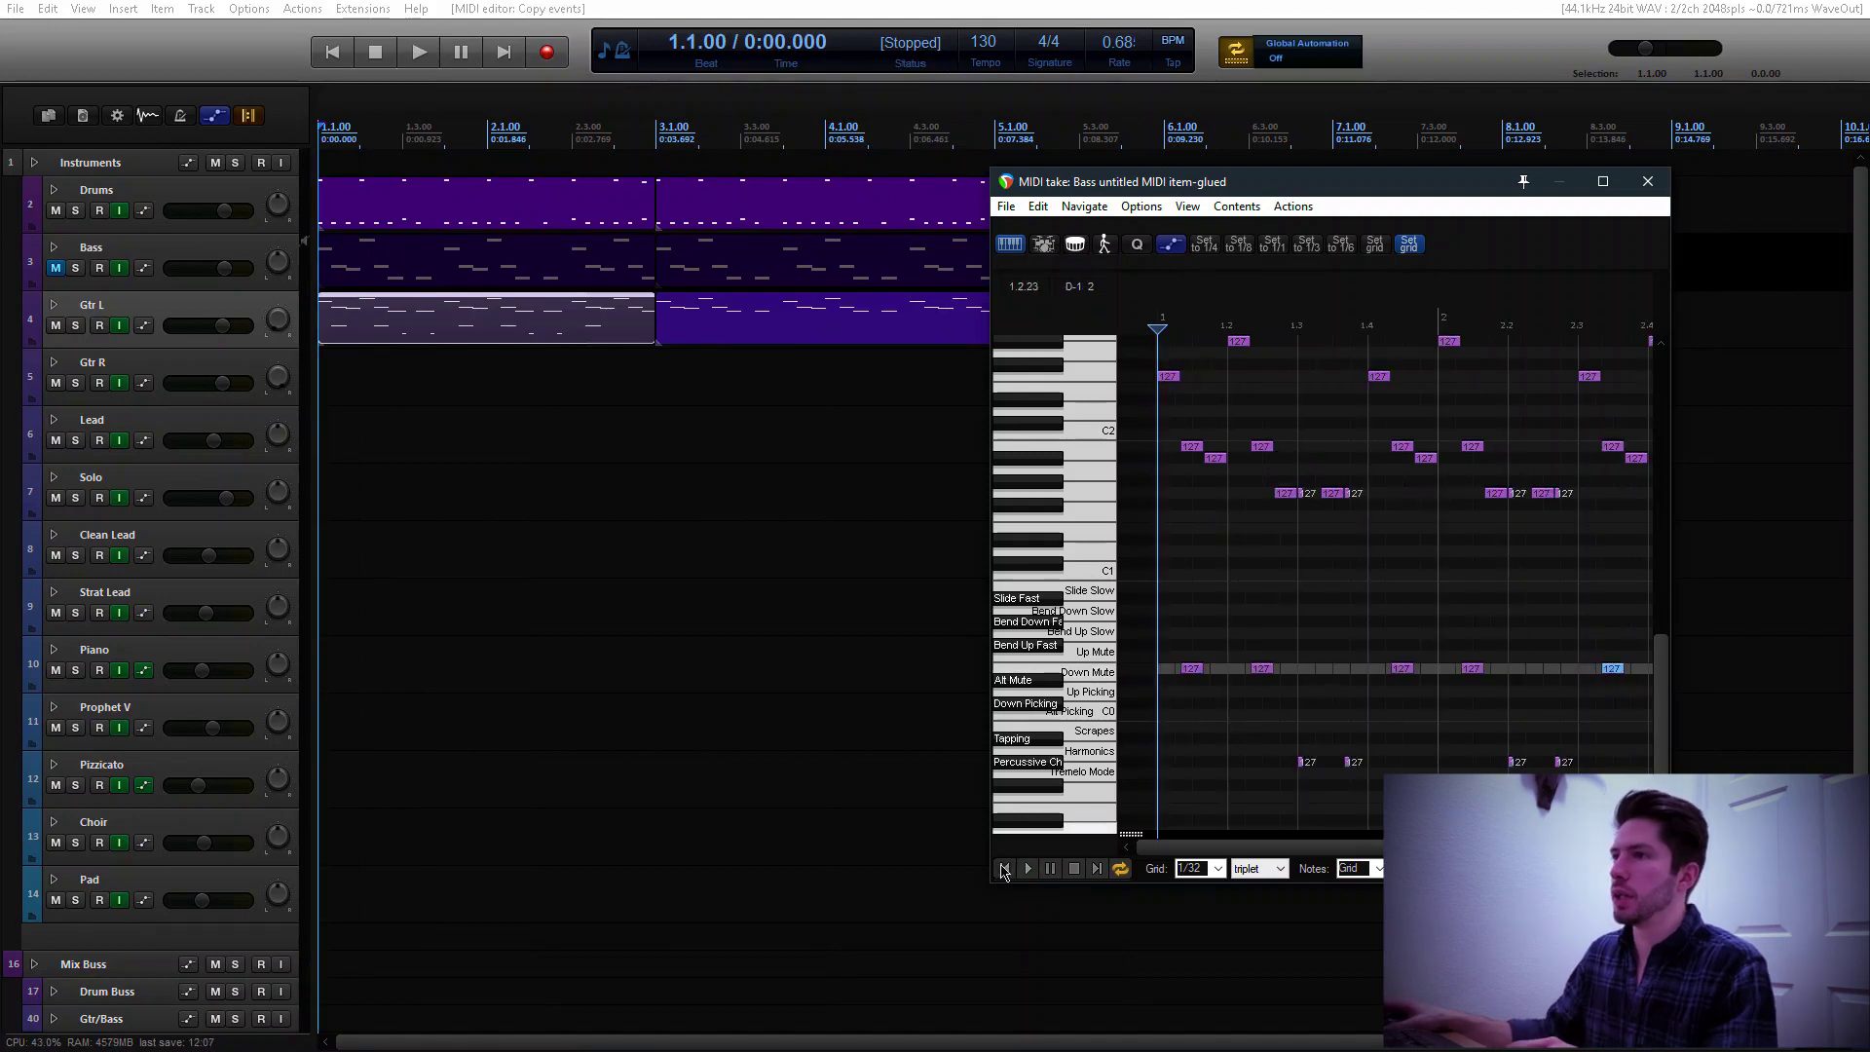
# Close the note editor, delete the second Gtr L item at bar 3, and play the edited item from the start
pyautogui.click(1647, 181)
pyautogui.click(815, 314)
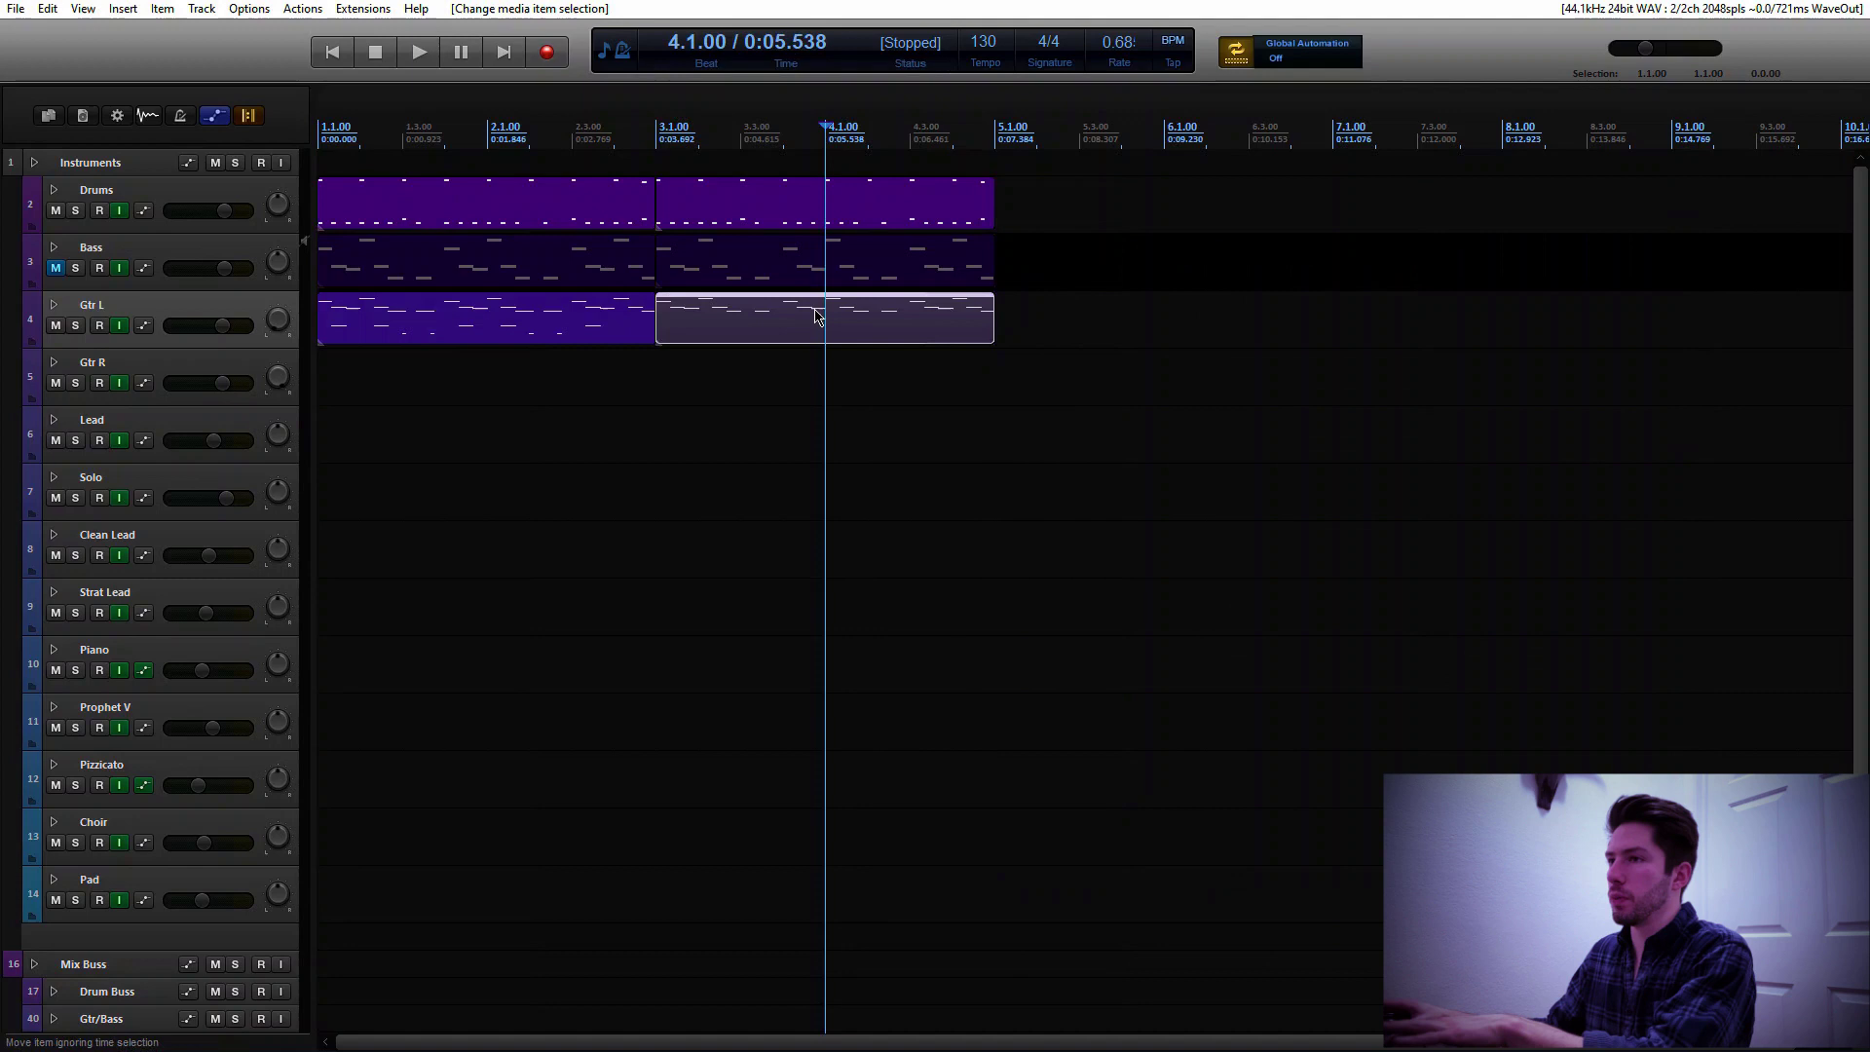
pyautogui.press('Delete')
pyautogui.press('Home')
pyautogui.press('space')
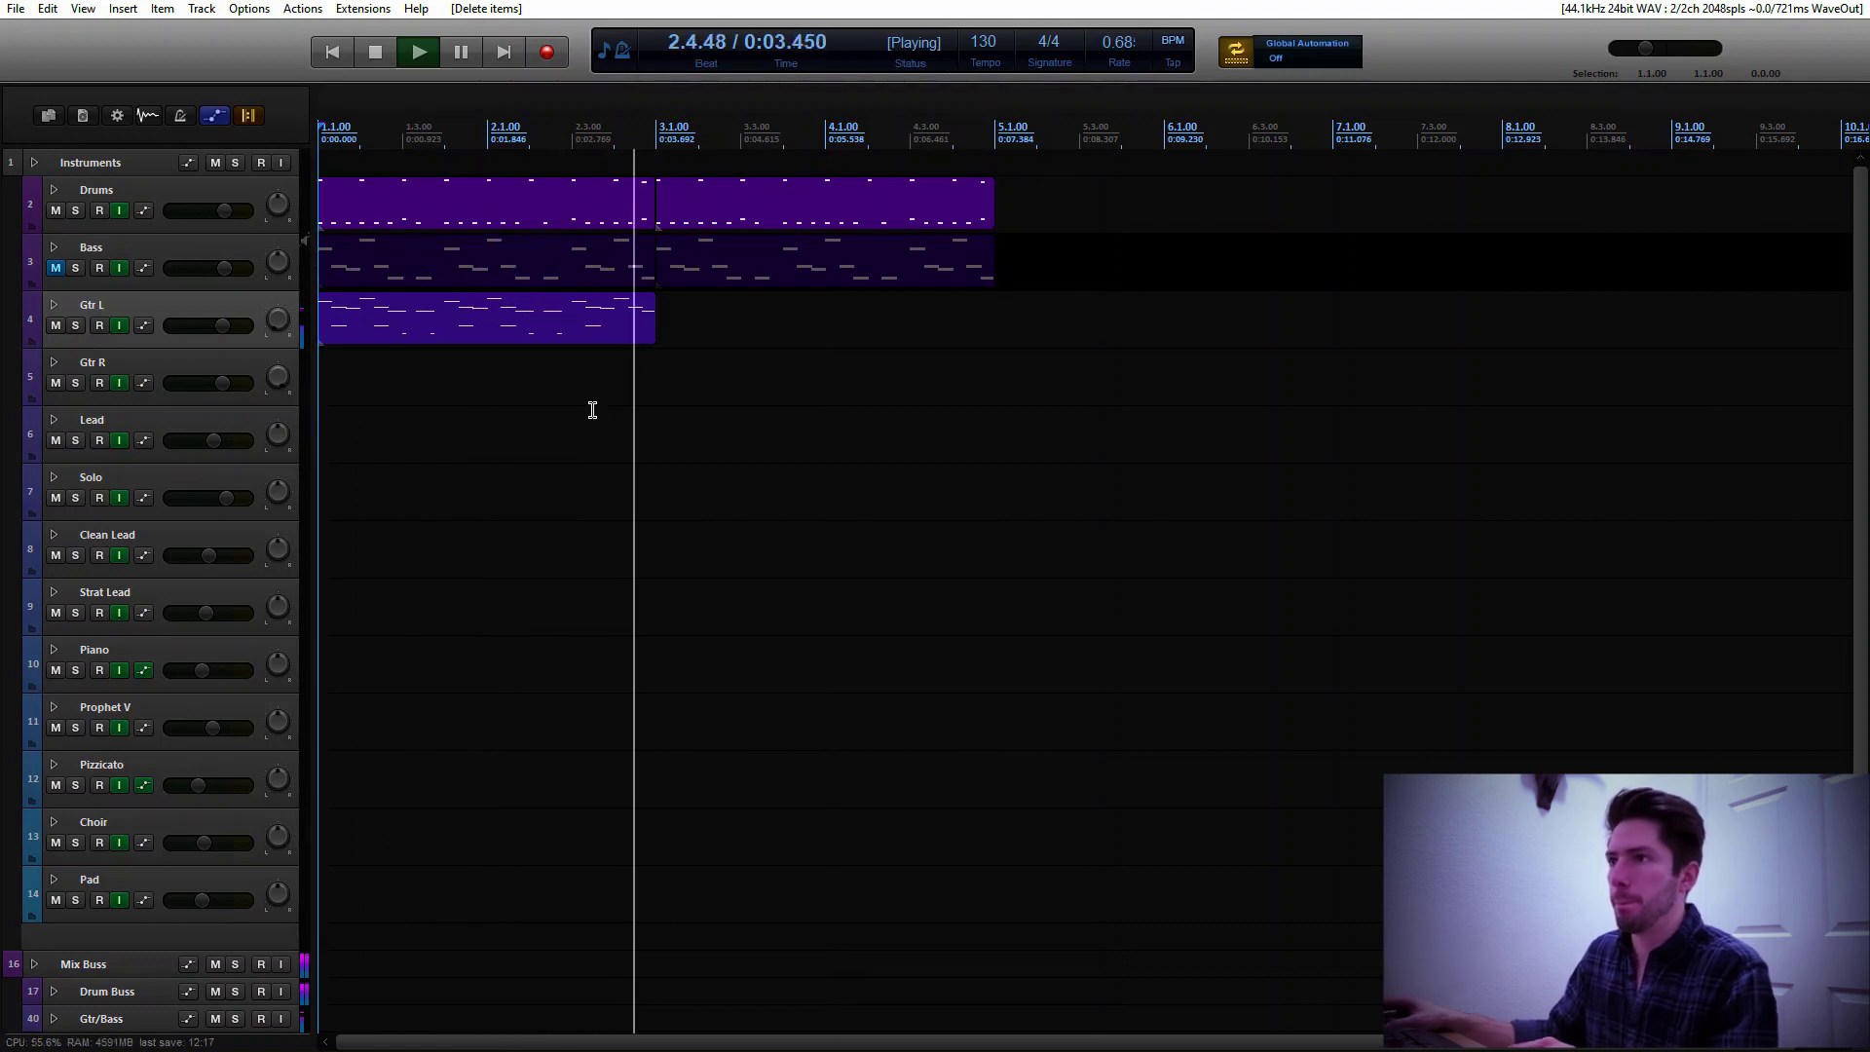
pyautogui.press('space')
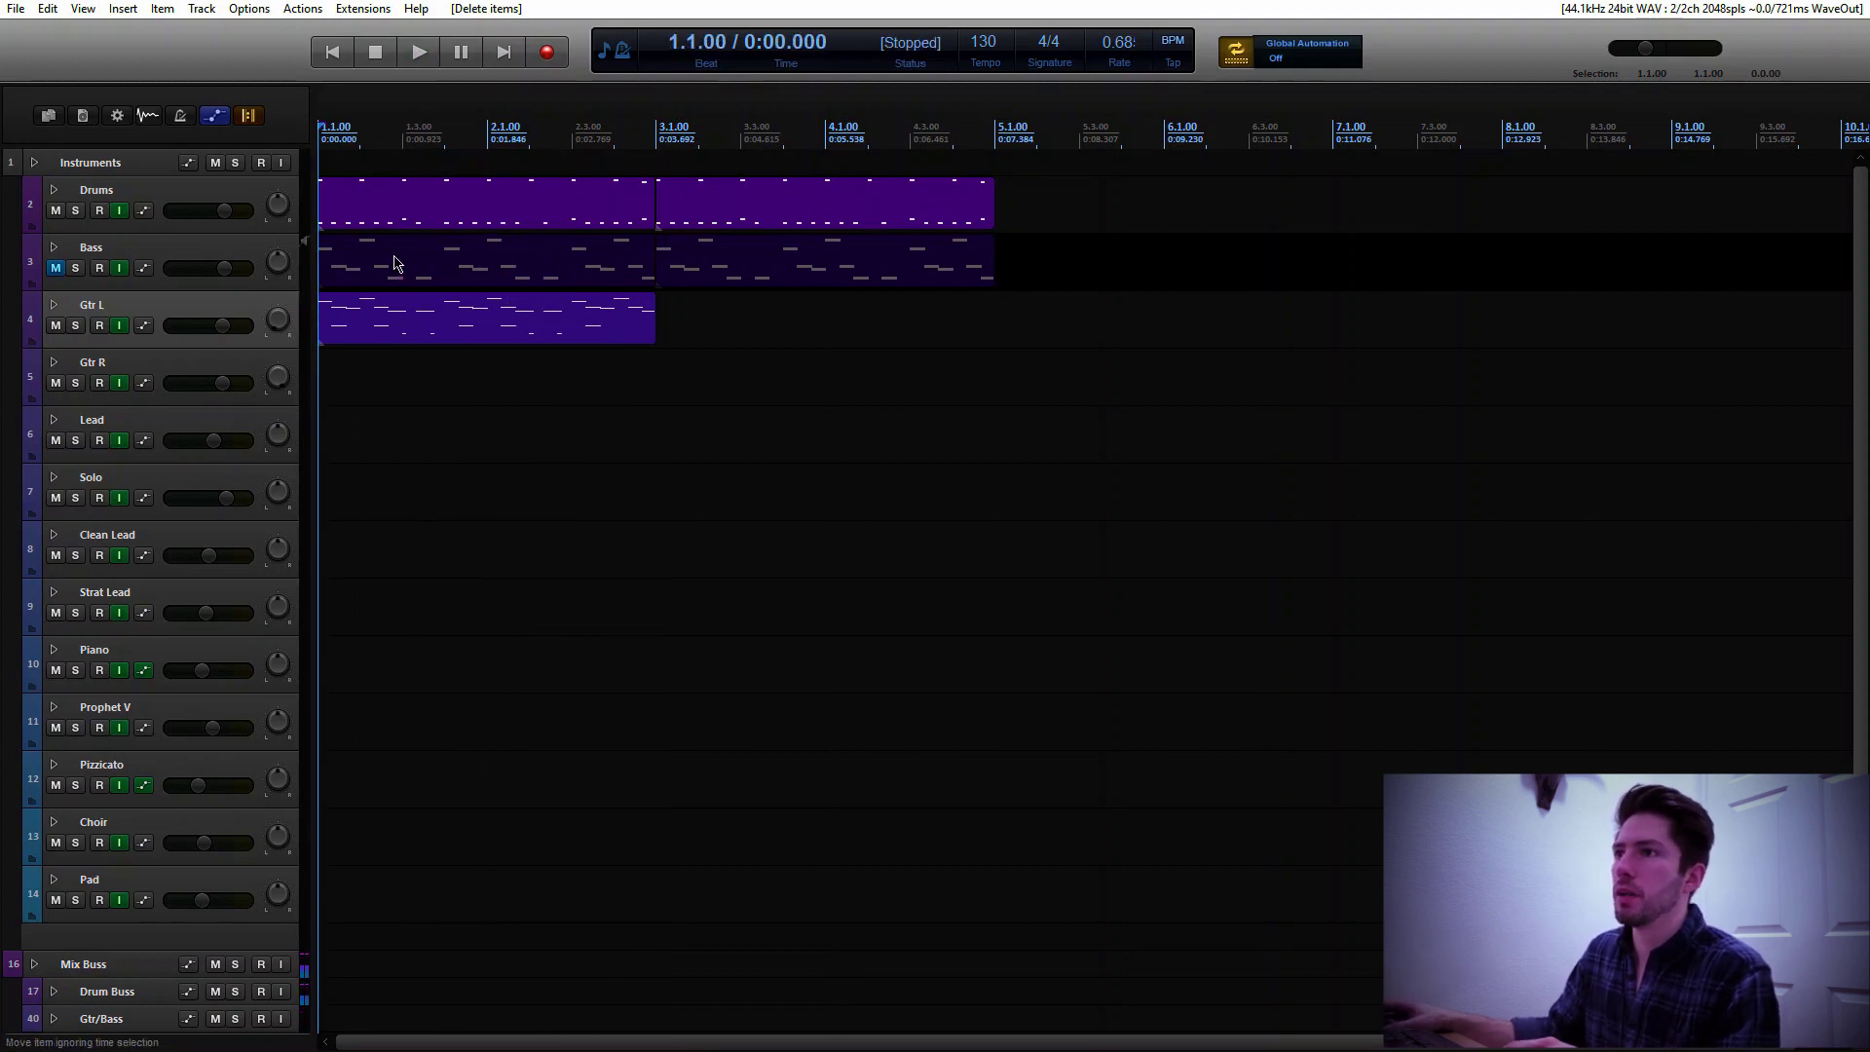
# Open the first Bass item with its Ghost Note keyswitch row in view, and unmute the Bass track
pyautogui.click(395, 274)
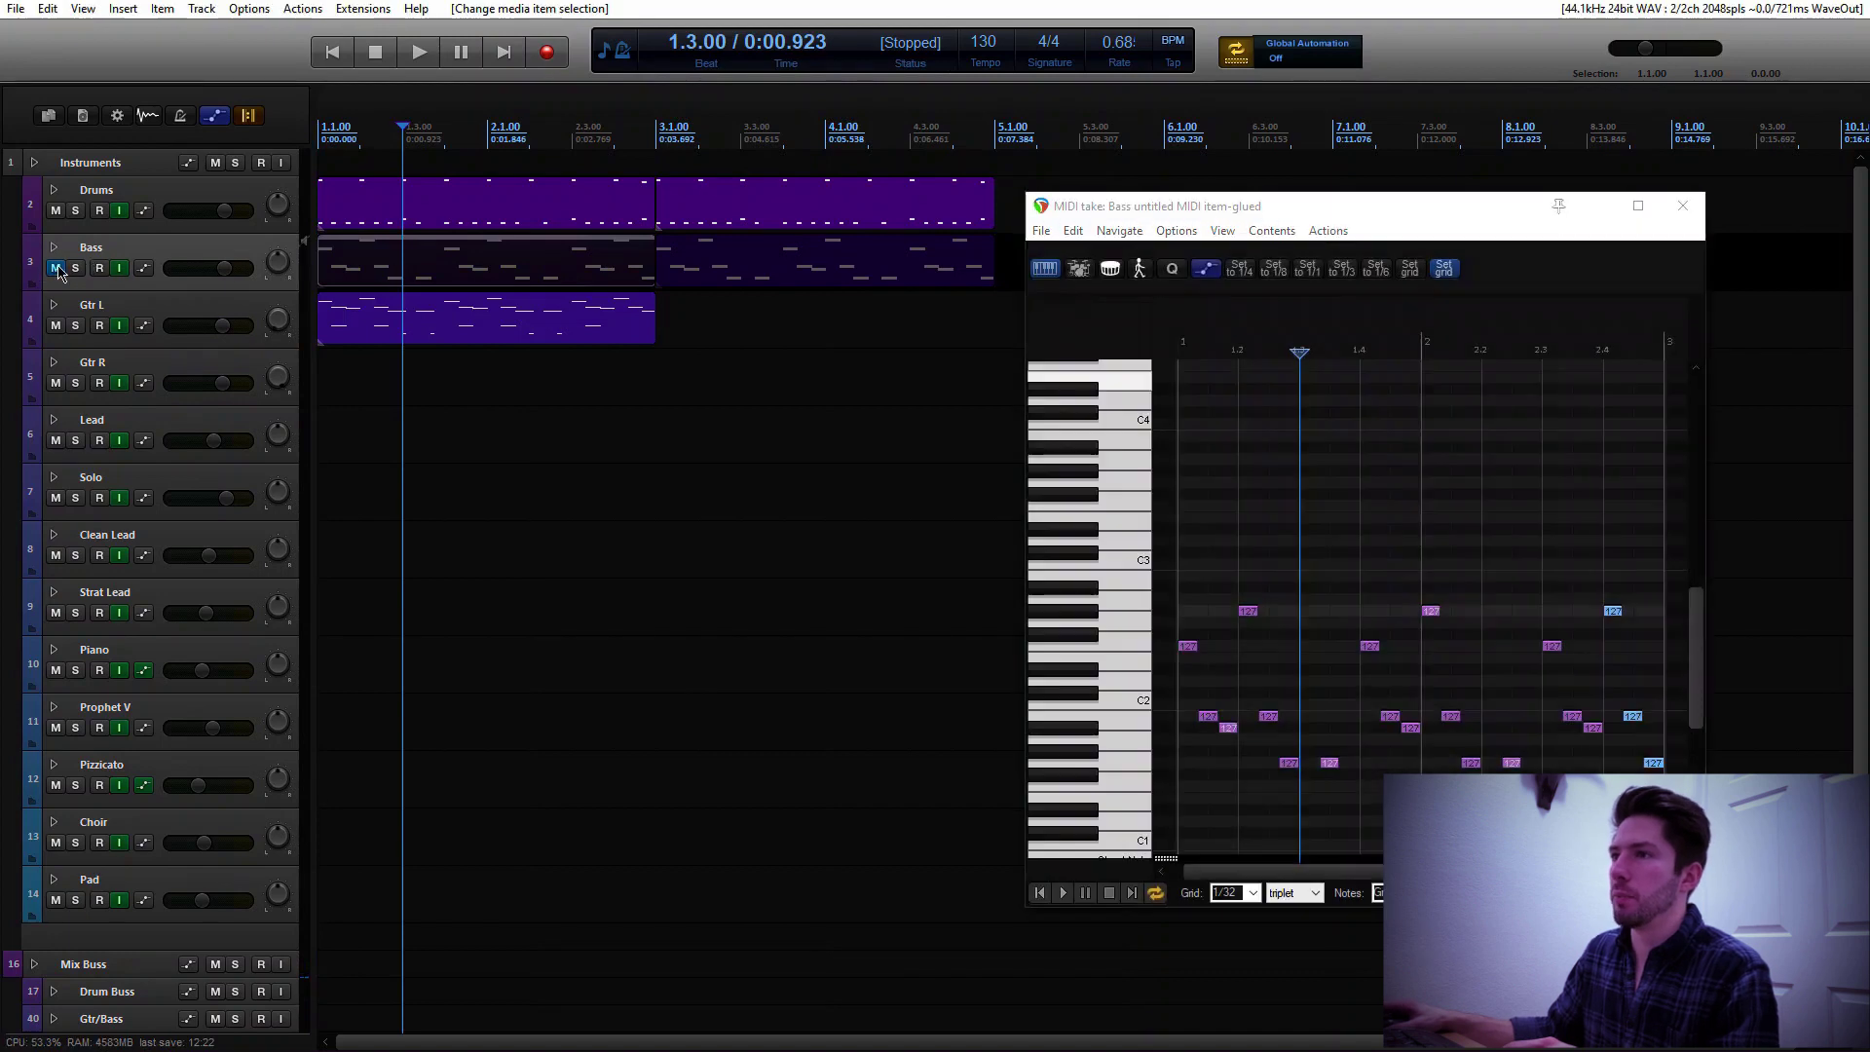
pyautogui.click(56, 268)
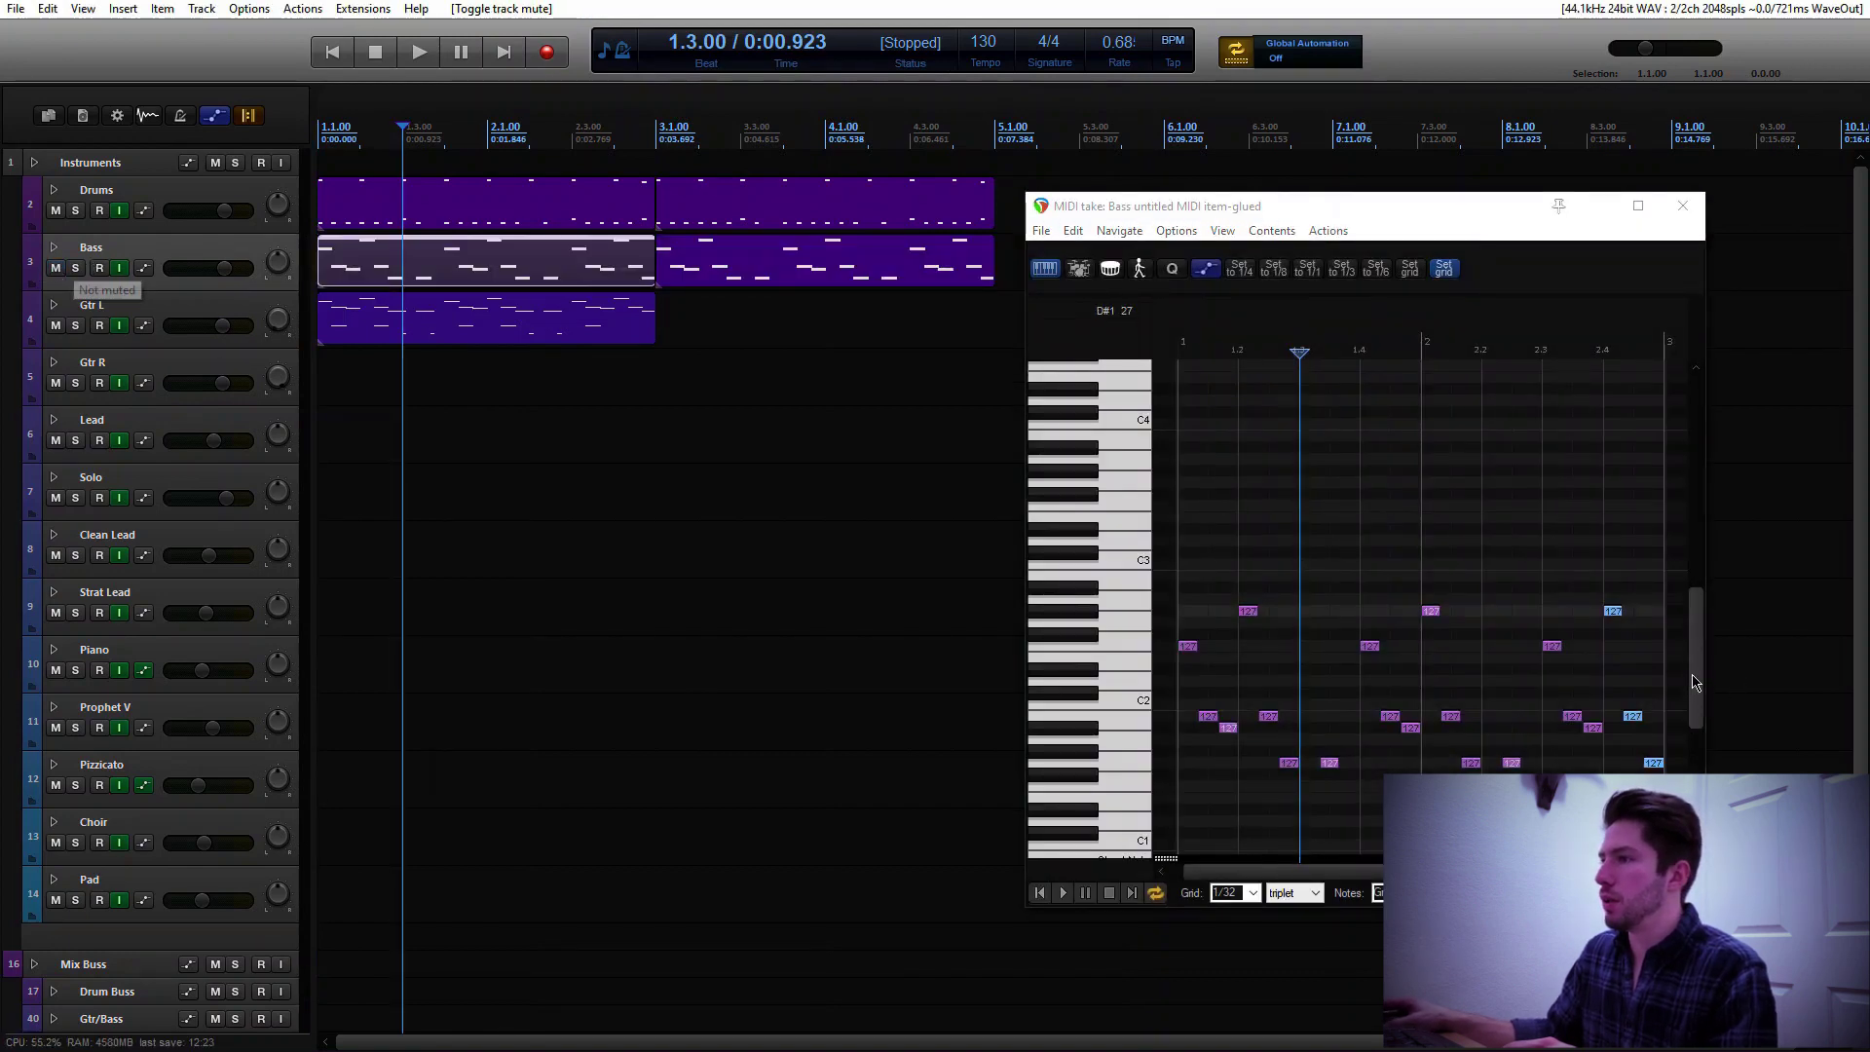
pyautogui.moveTo(1694, 692); pyautogui.dragTo(1694, 743)
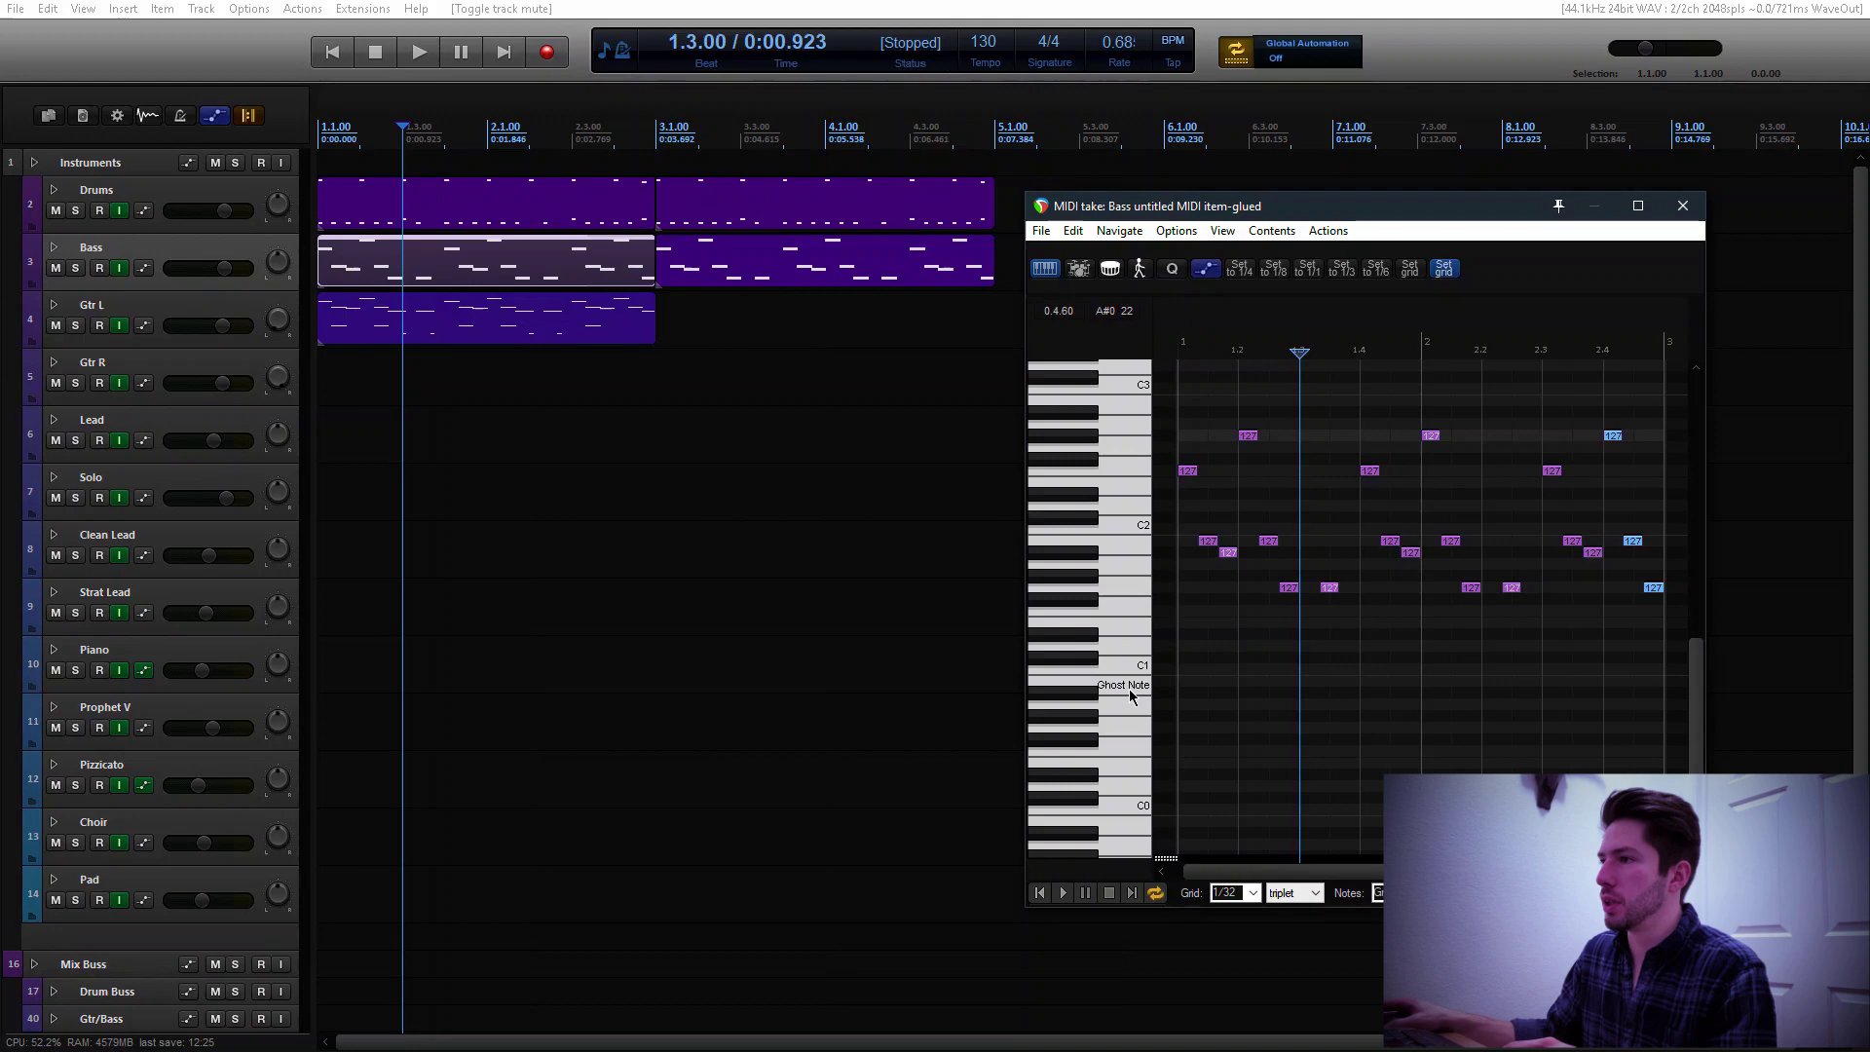
# Add short Ghost Note hits directly after the low G1 notes around beat 1.3 and in bar 2 of the Bass item
pyautogui.click(1303, 681)
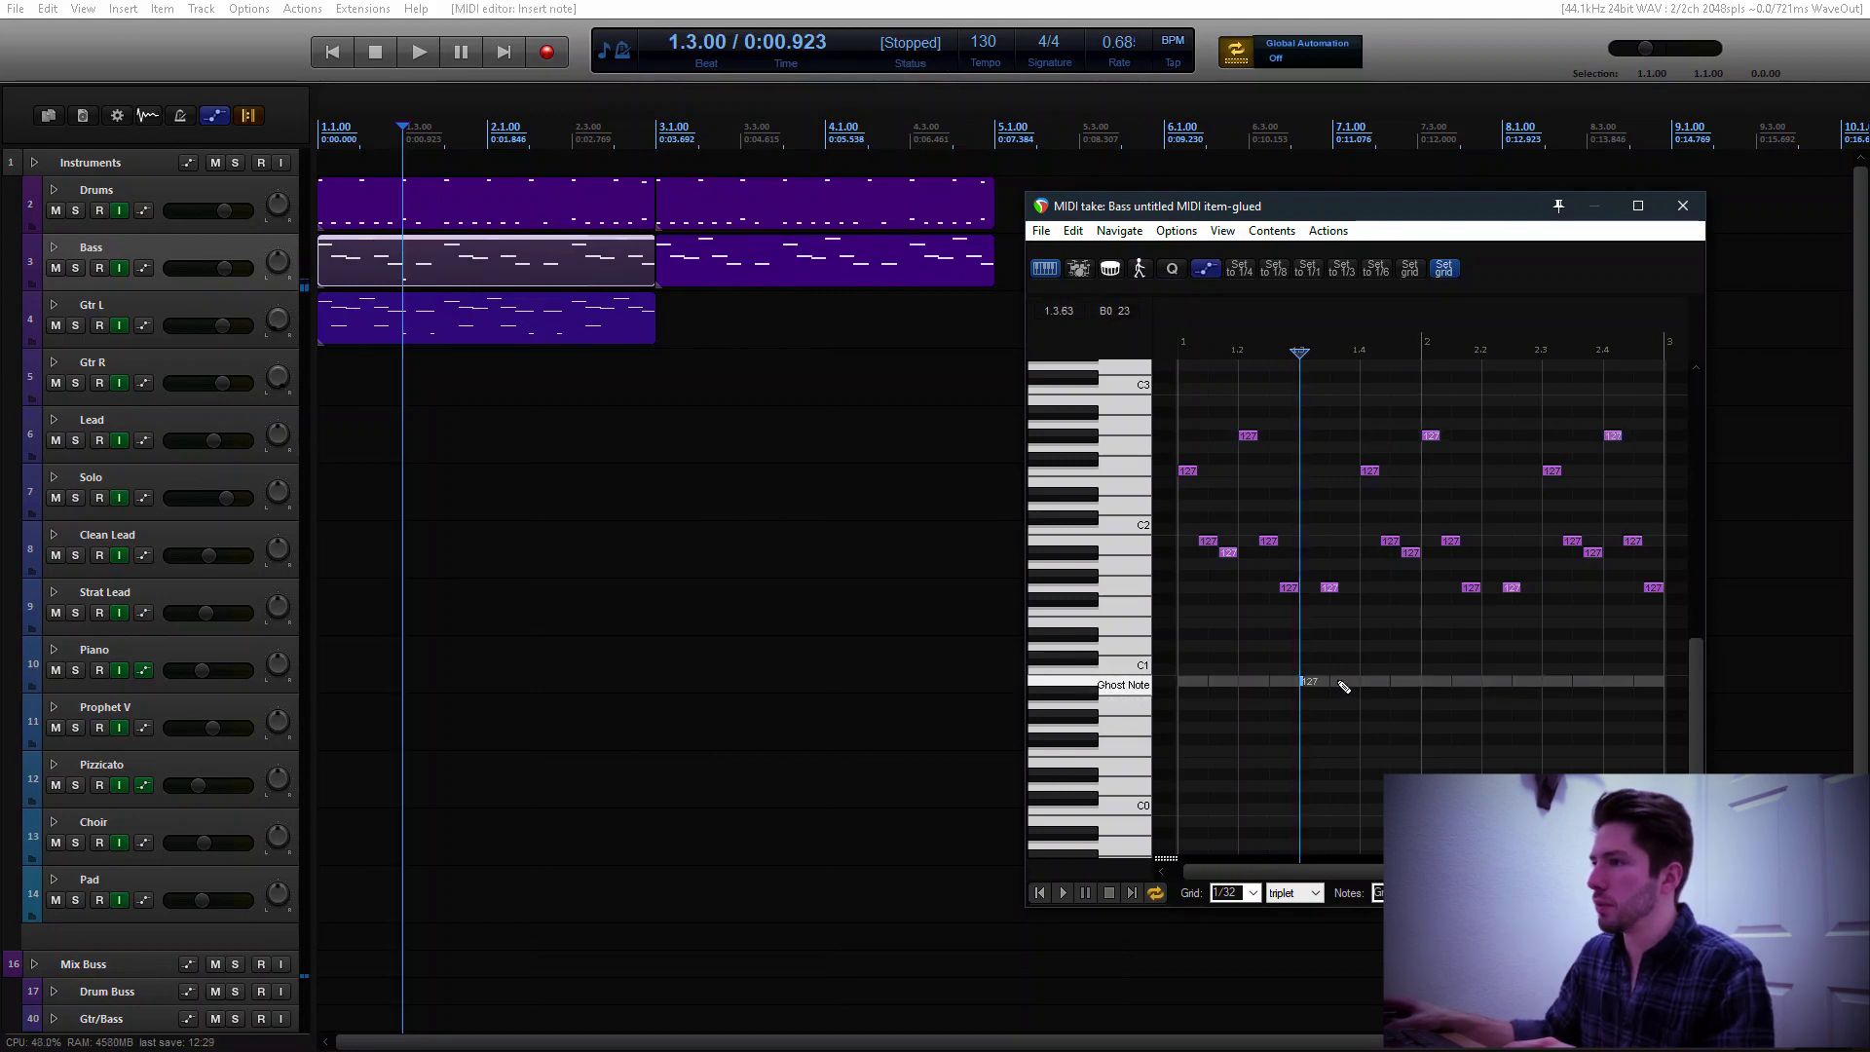
pyautogui.click(1328, 351)
pyautogui.scroll(5, 1363, 594)
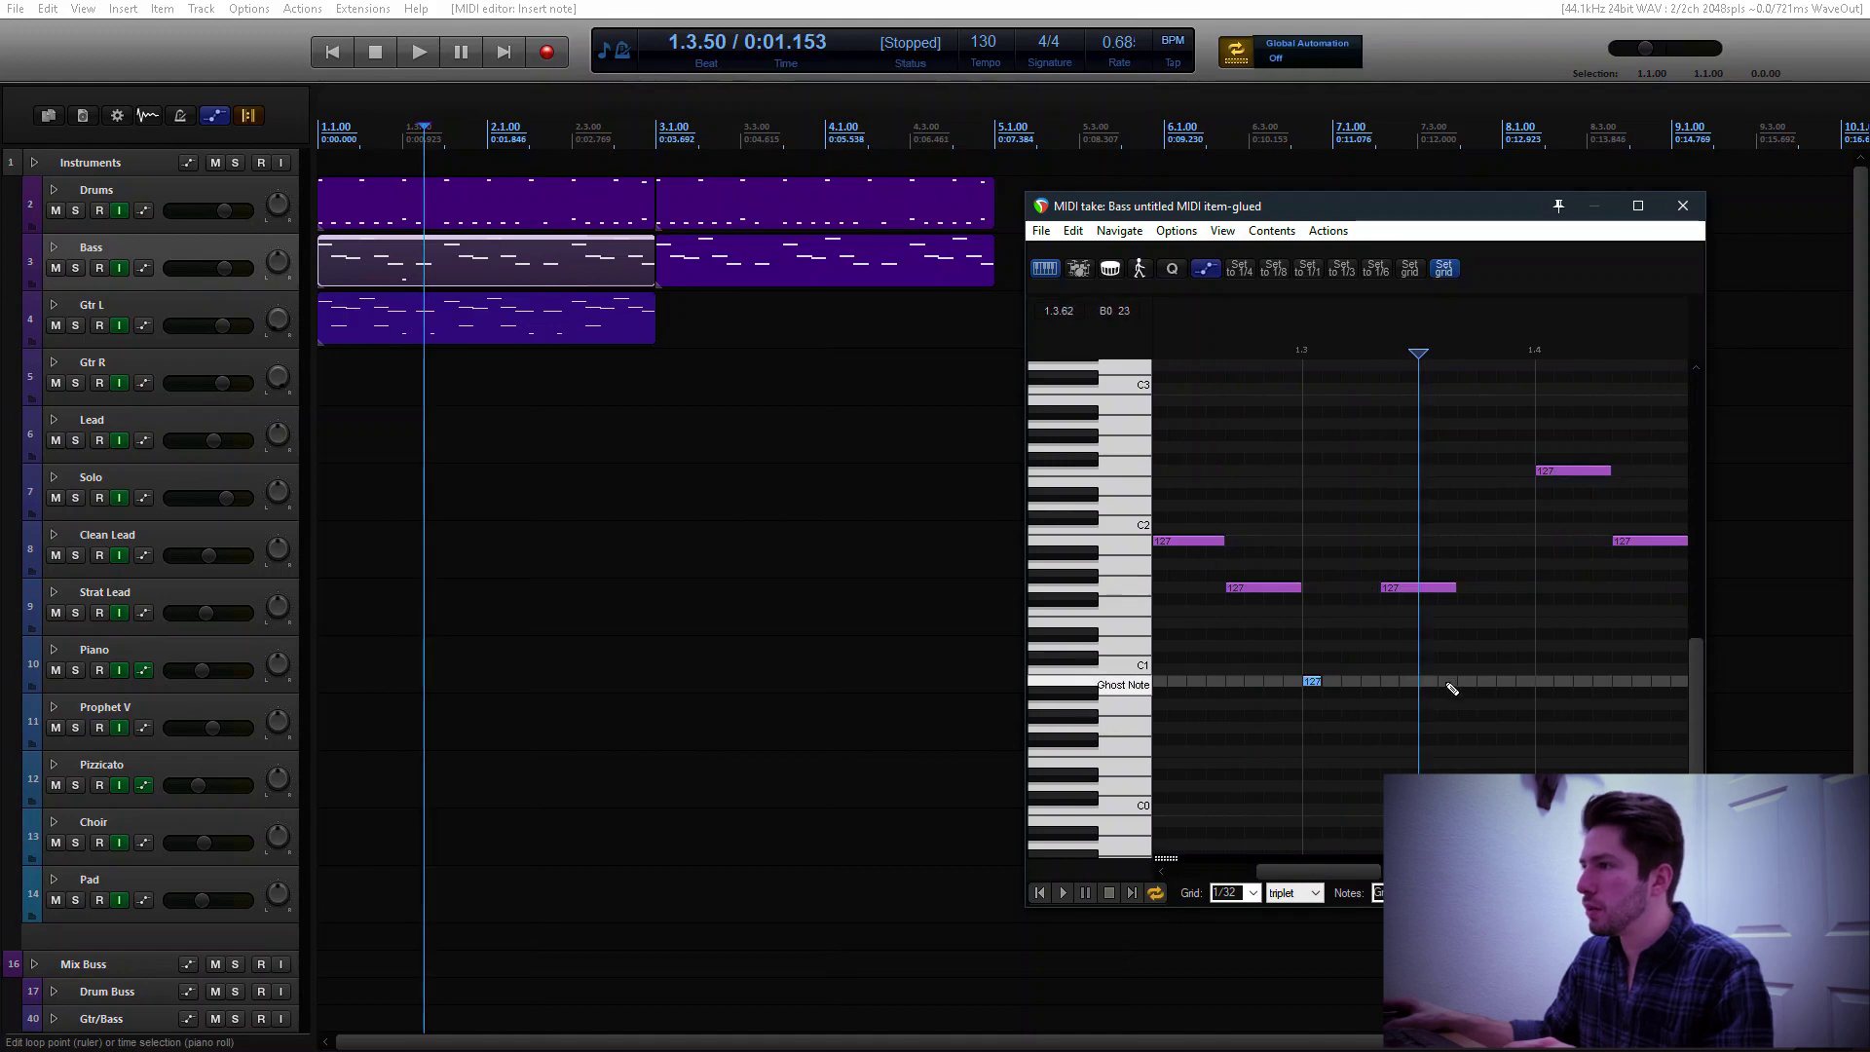
pyautogui.click(1466, 682)
pyautogui.moveTo(1336, 872); pyautogui.dragTo(1570, 870)
pyautogui.click(1390, 681)
pyautogui.click(1545, 682)
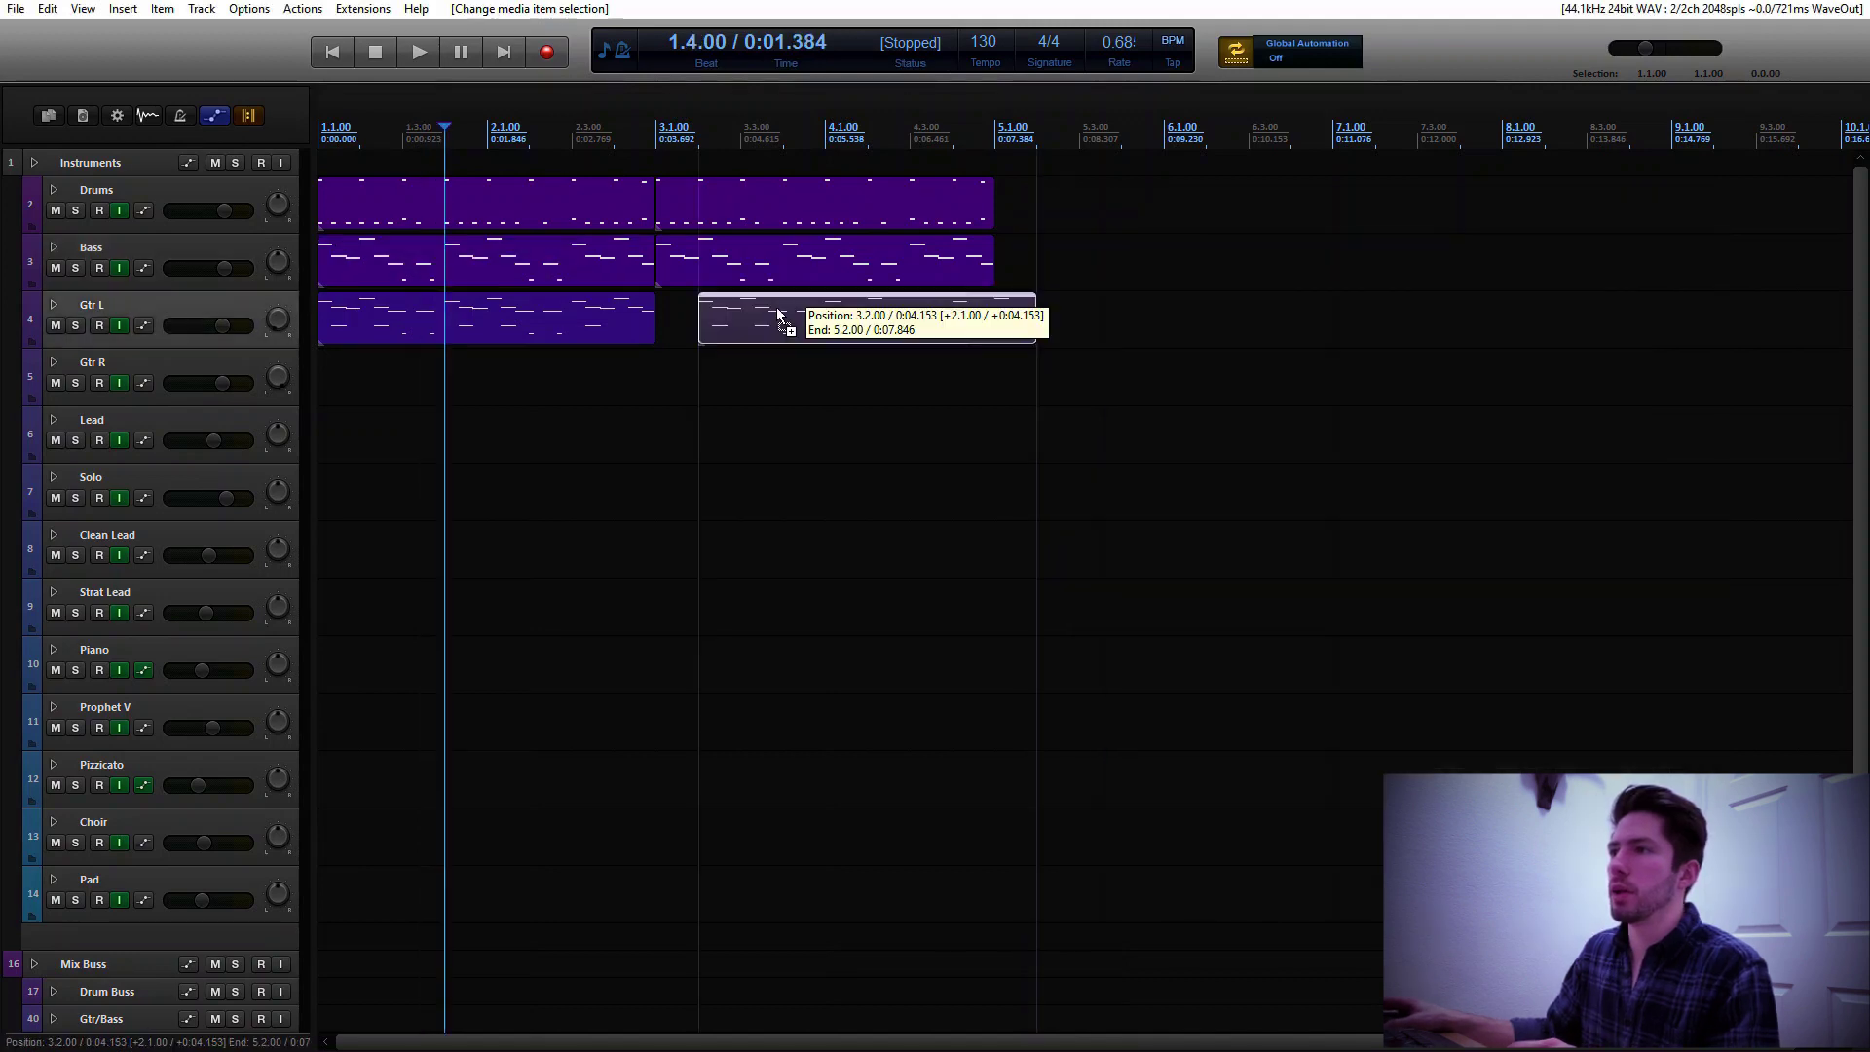
# Repeat the edited Bass and Gtr L items at bar 3, copy both guitar items to Gtr R, and return to the start
pyautogui.moveTo(775, 310); pyautogui.dragTo(514, 374)
pyautogui.click(476, 421)
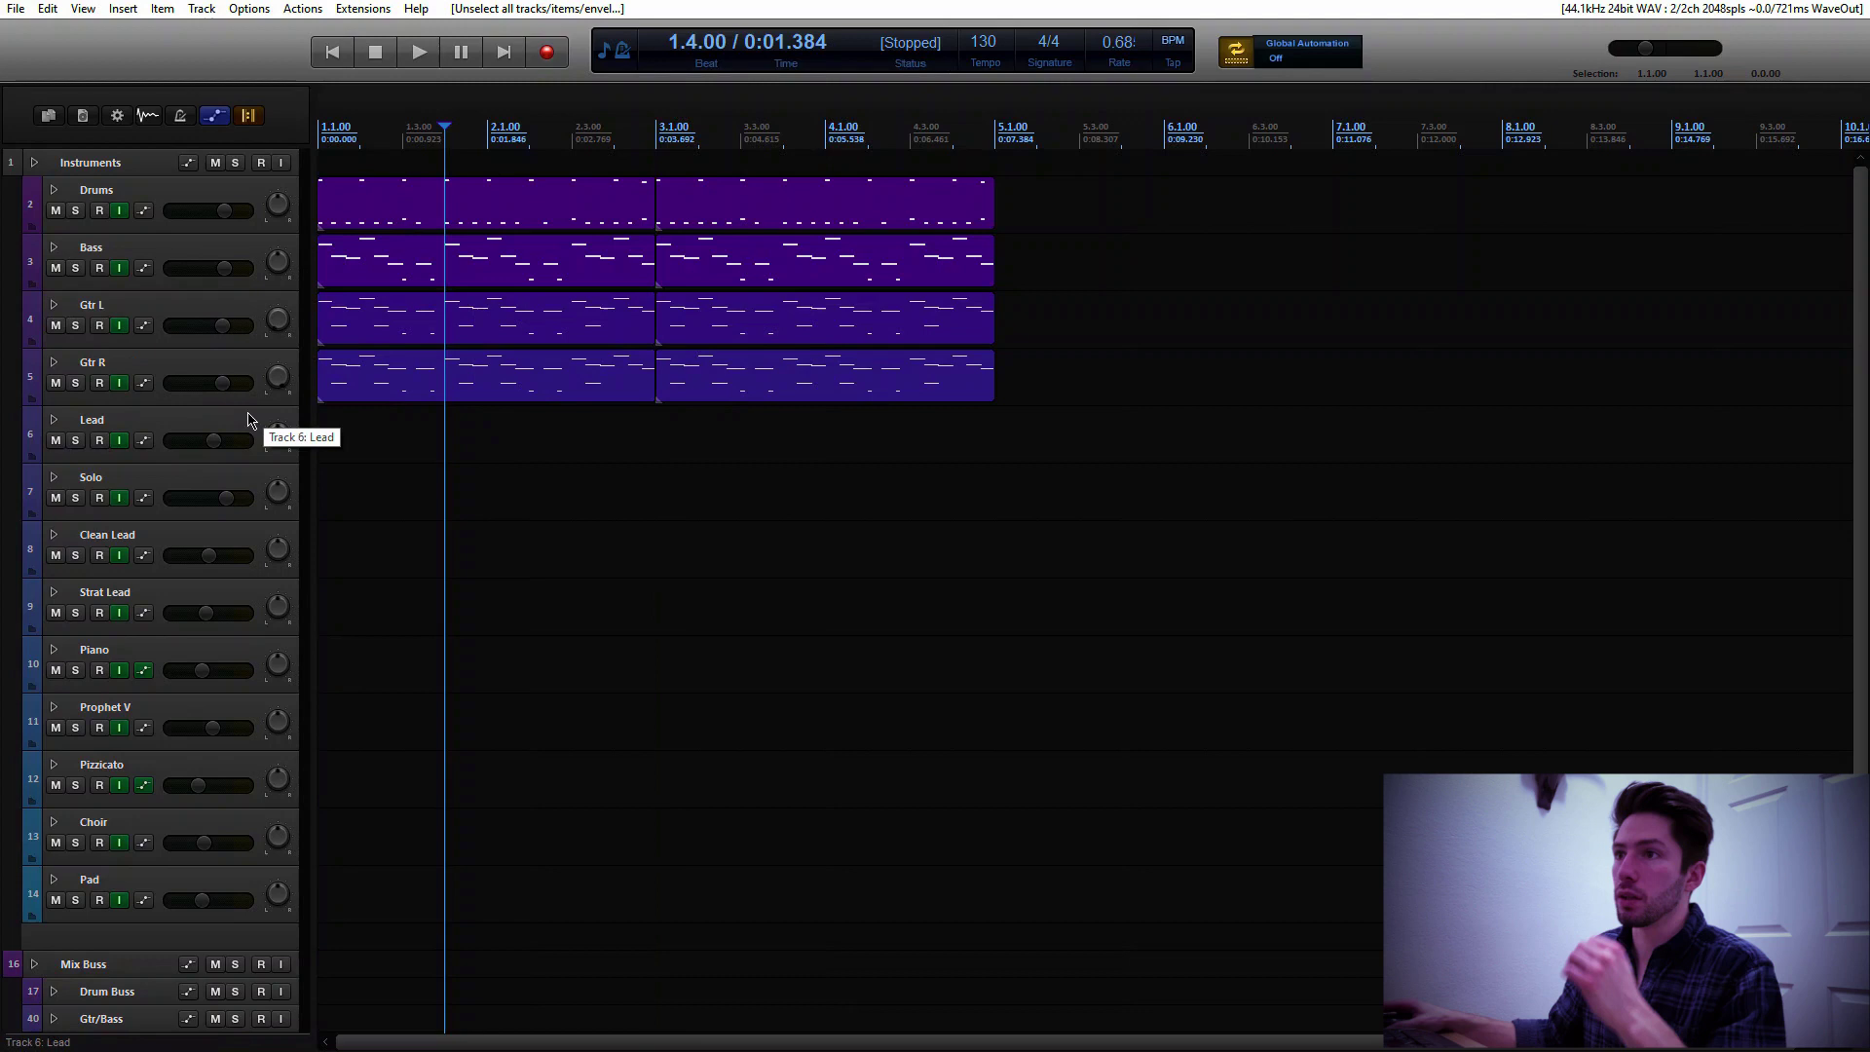
pyautogui.click(332, 52)
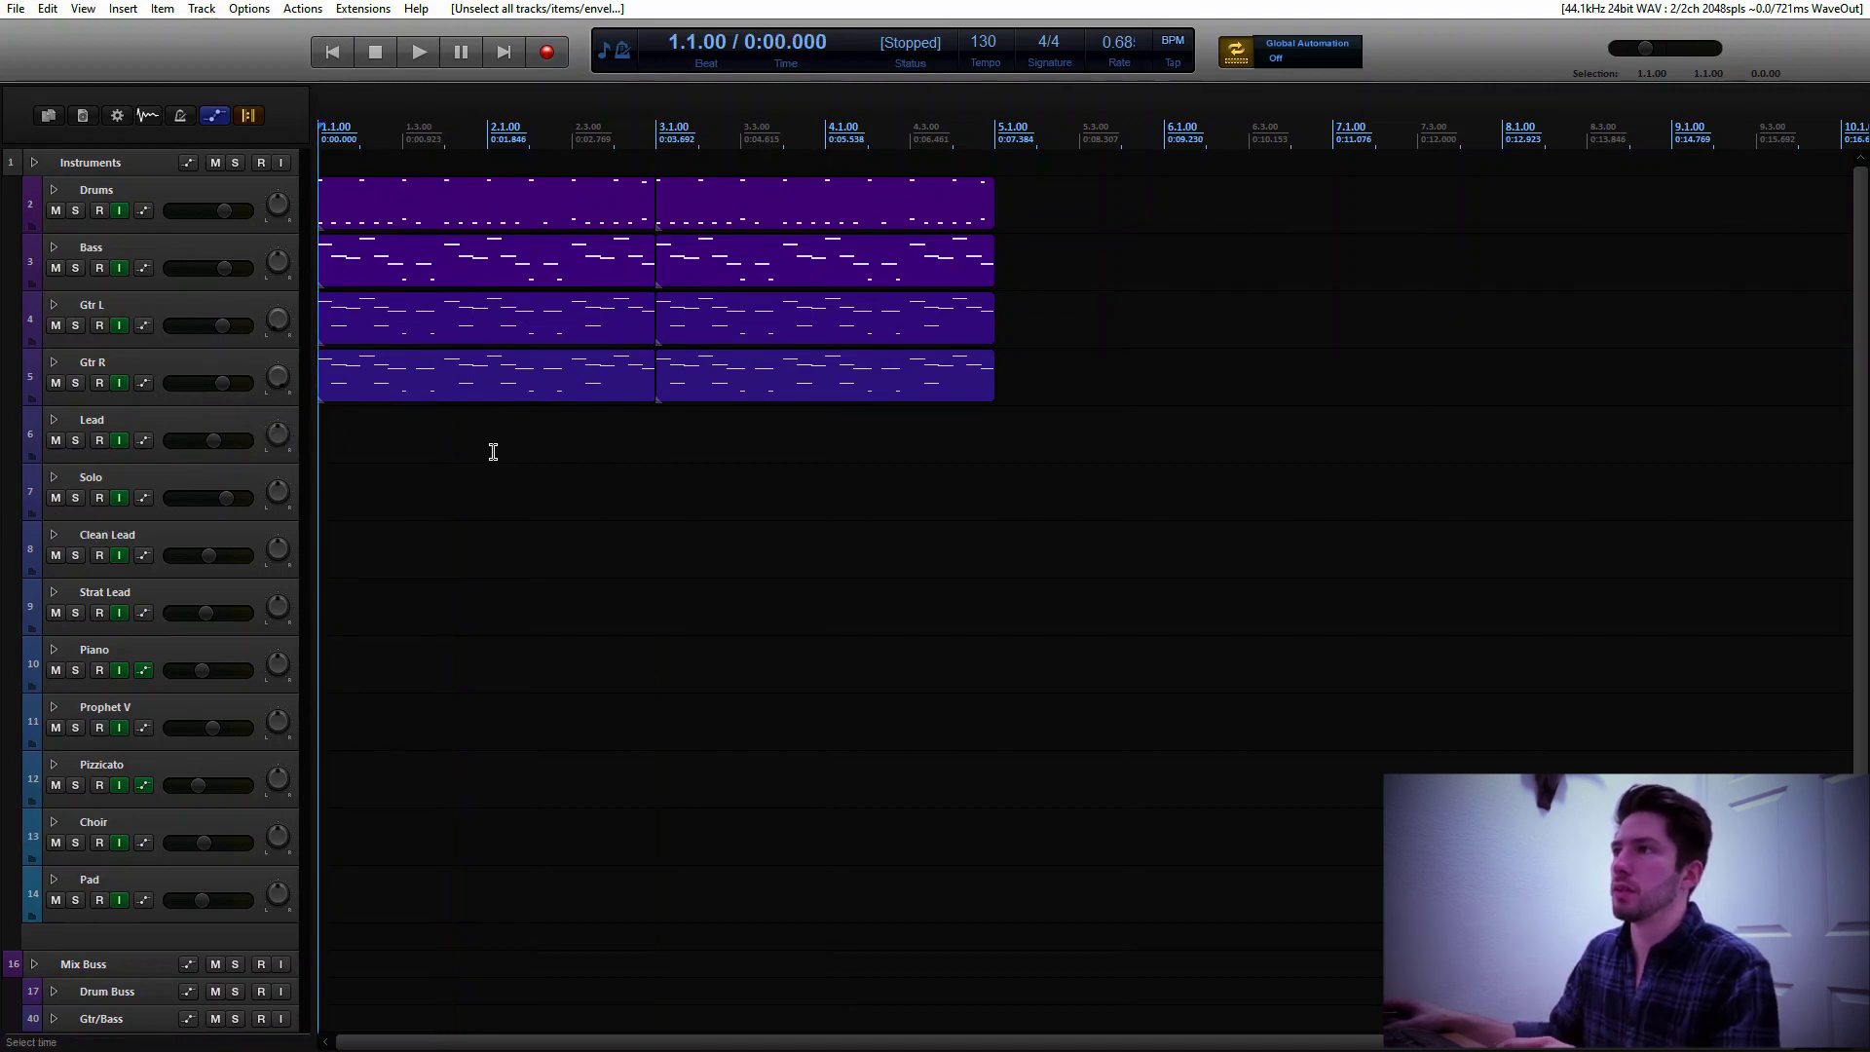
# Play the drums, bass and both guitars together, and restore the playback rate to 1.0
pyautogui.press('space')
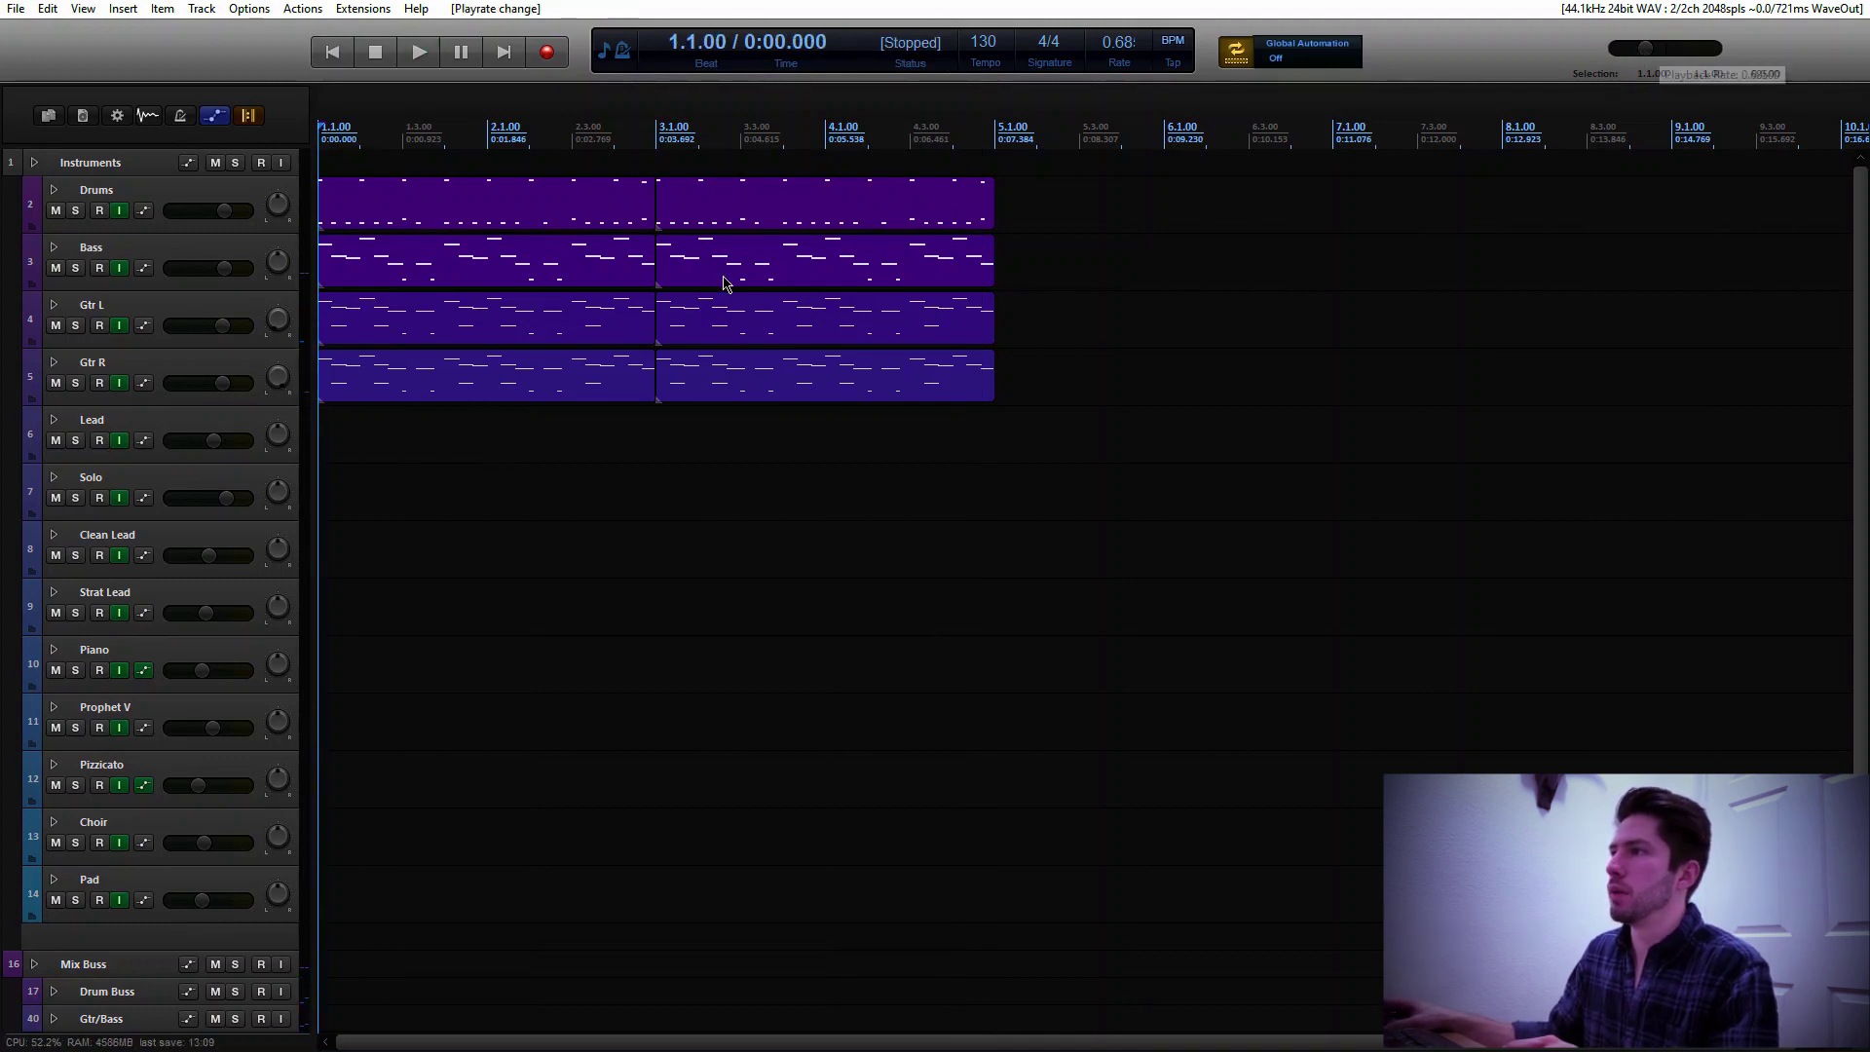
pyautogui.hotkey('ctrl', 'z')
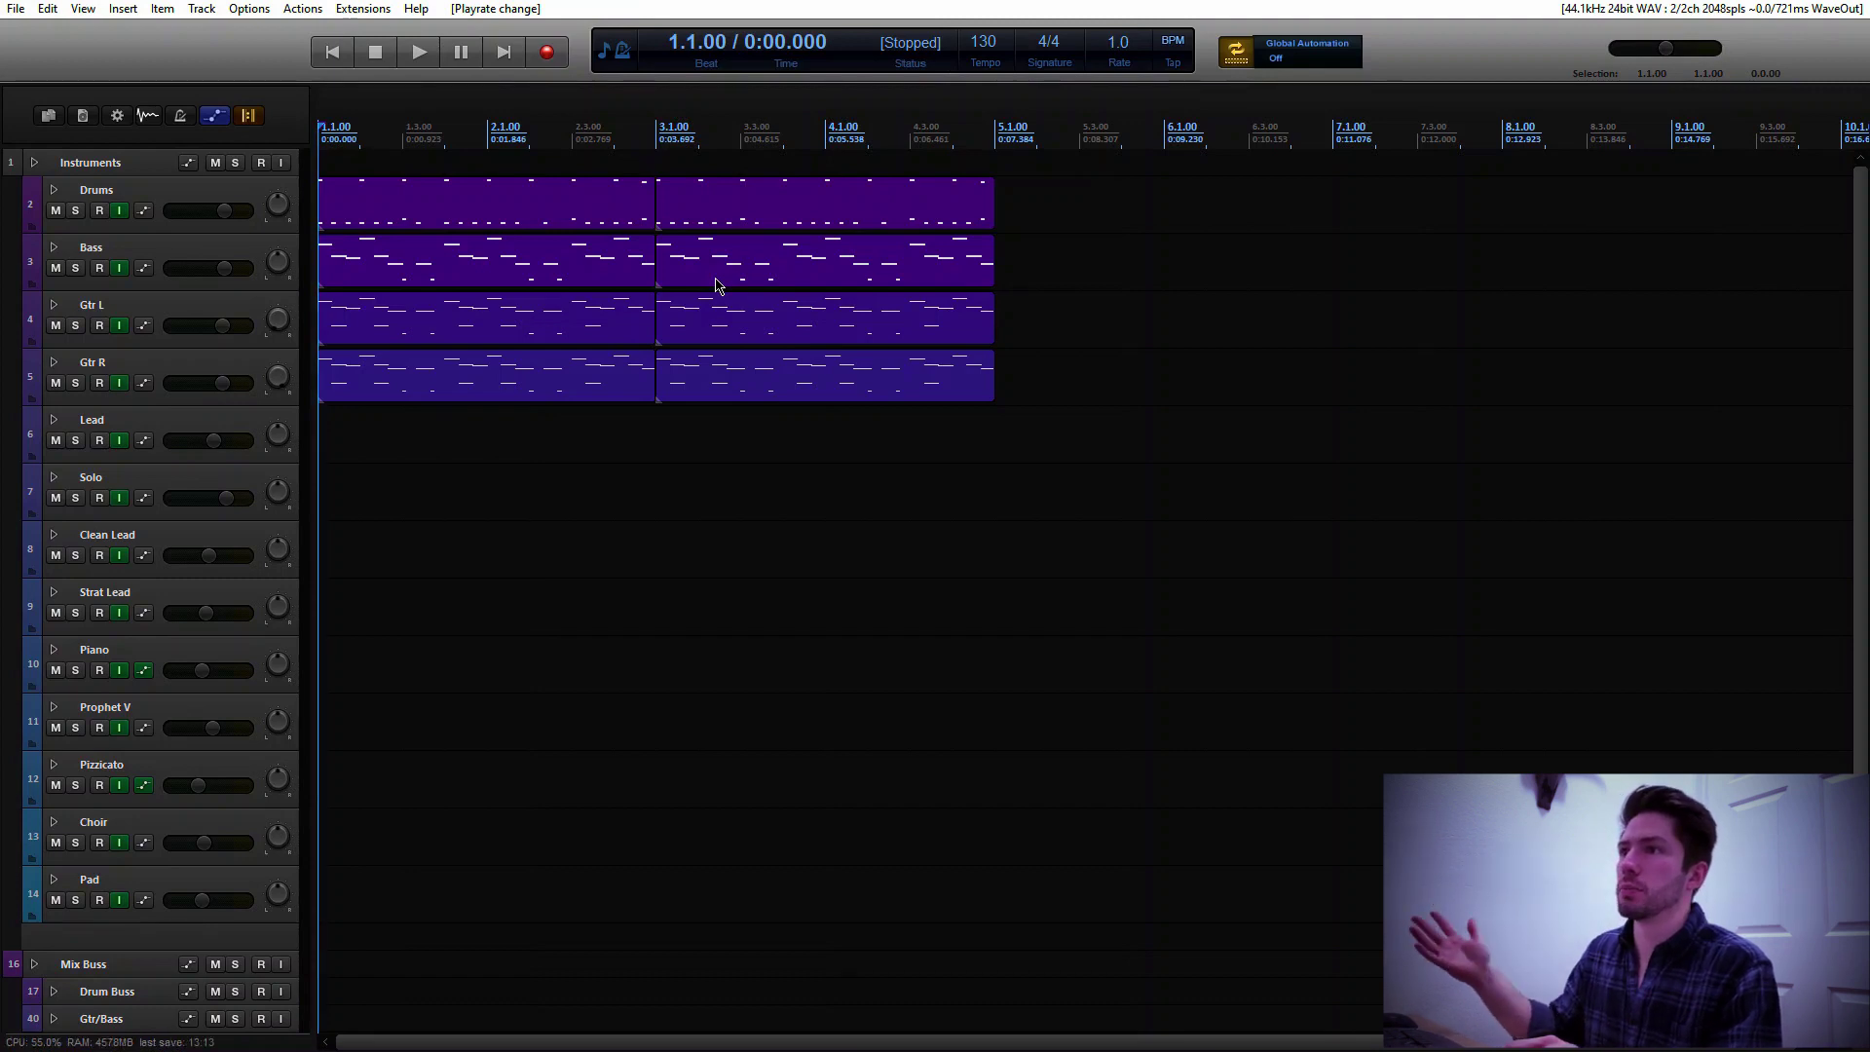
pyautogui.click(322, 444)
# Open the Lead track's RealEight instrument from the mixer and examine its key switch assignments and Humanize settings
pyautogui.scroll(-3, 219, 569)
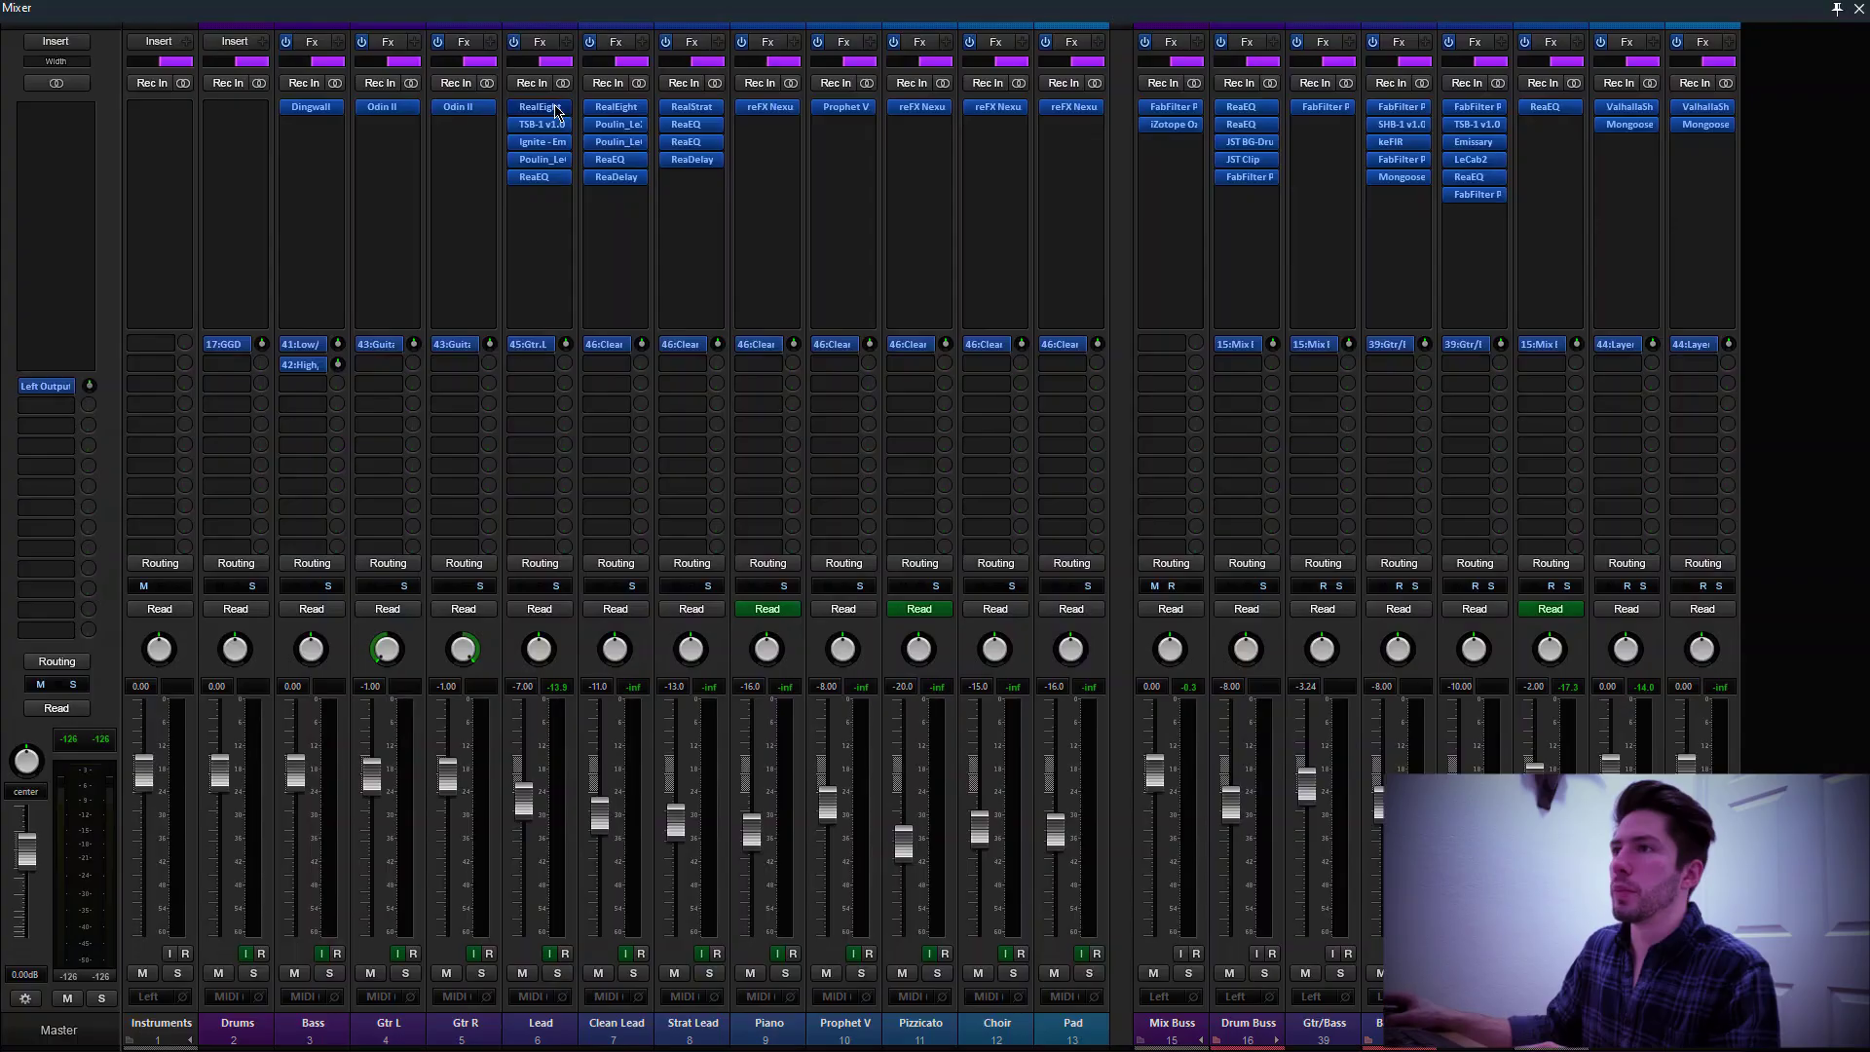
pyautogui.click(553, 106)
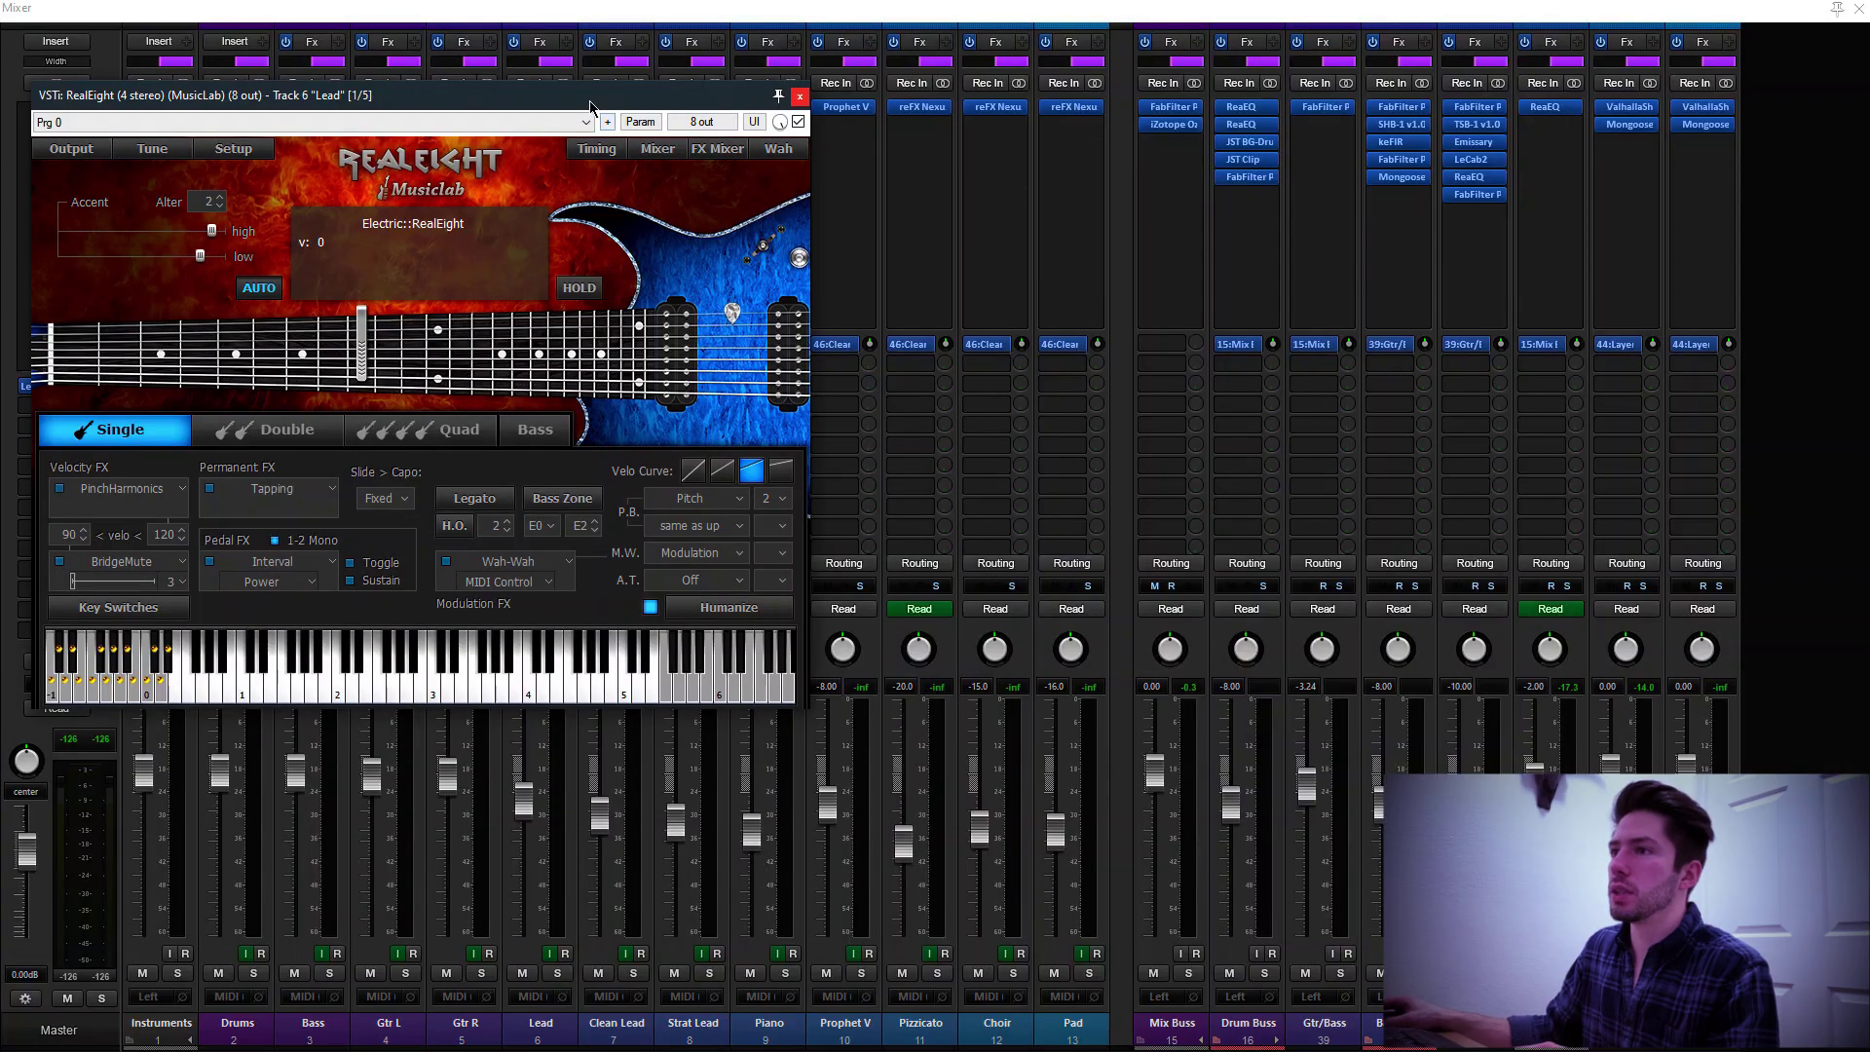
pyautogui.moveTo(589, 94); pyautogui.dragTo(1207, 208)
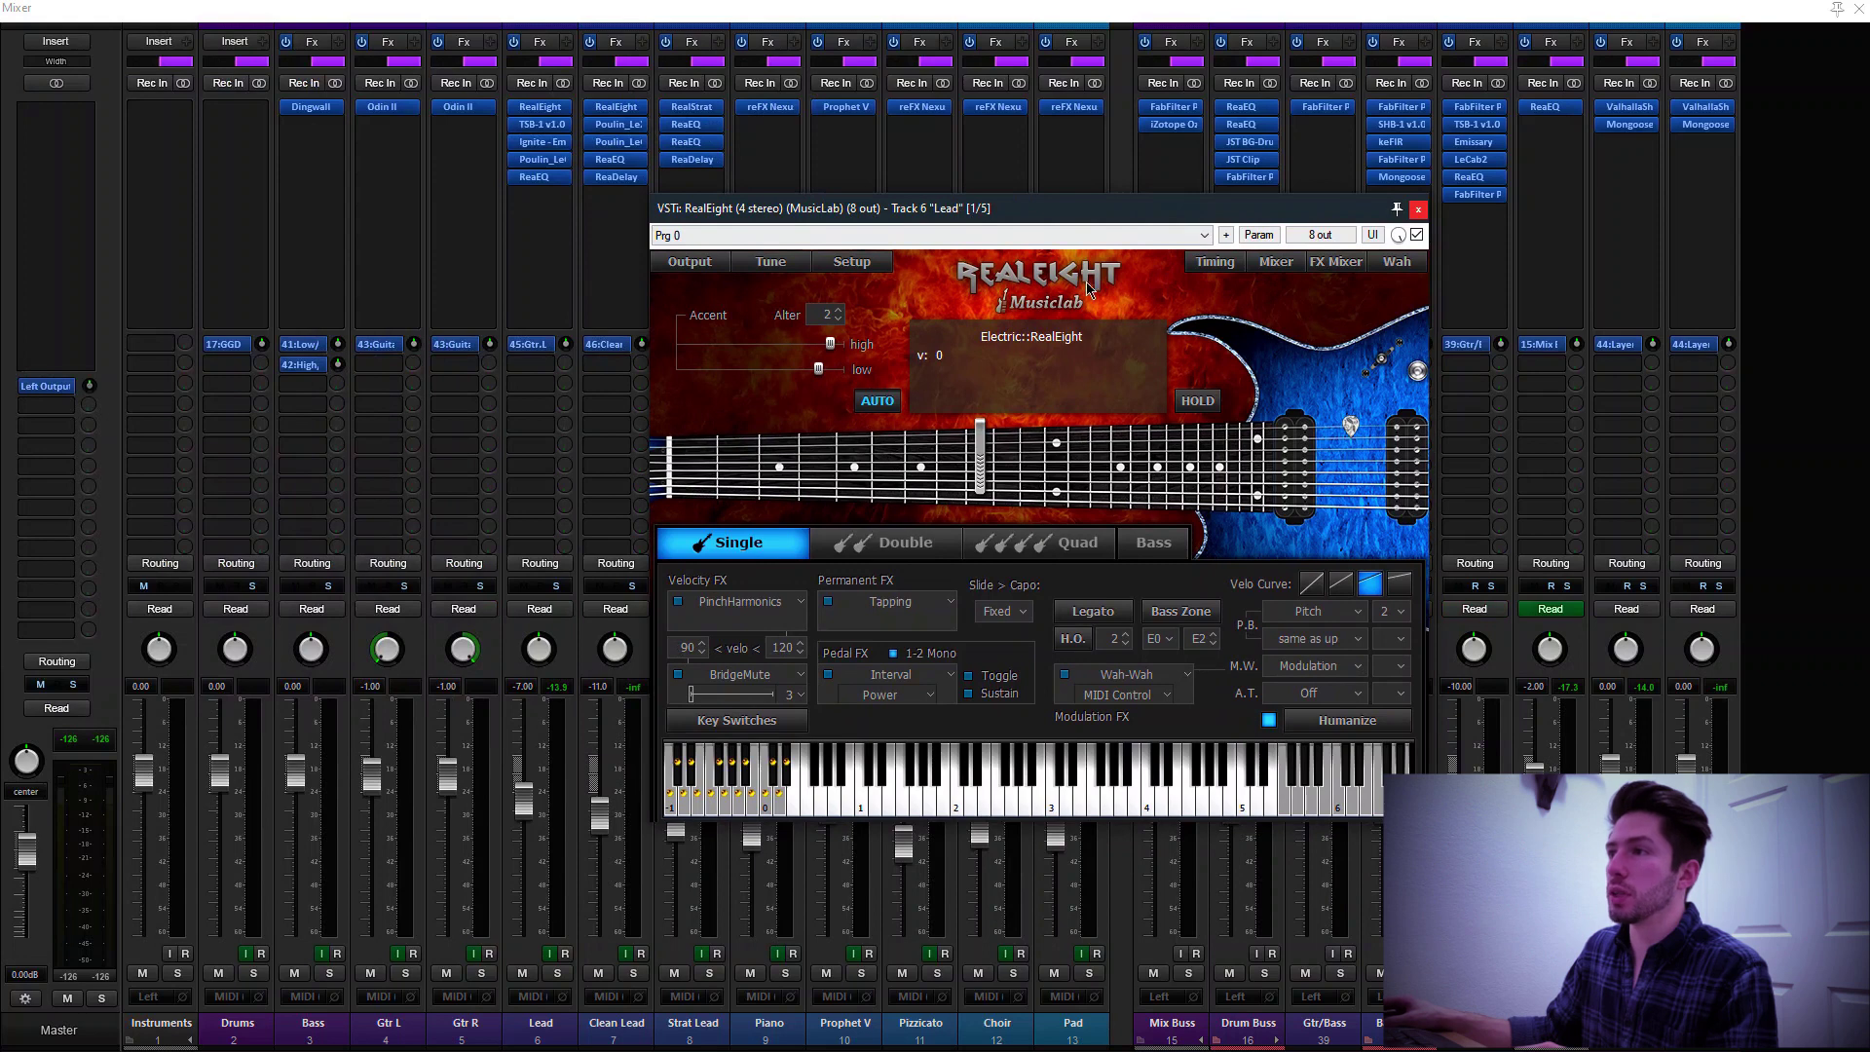
pyautogui.click(744, 721)
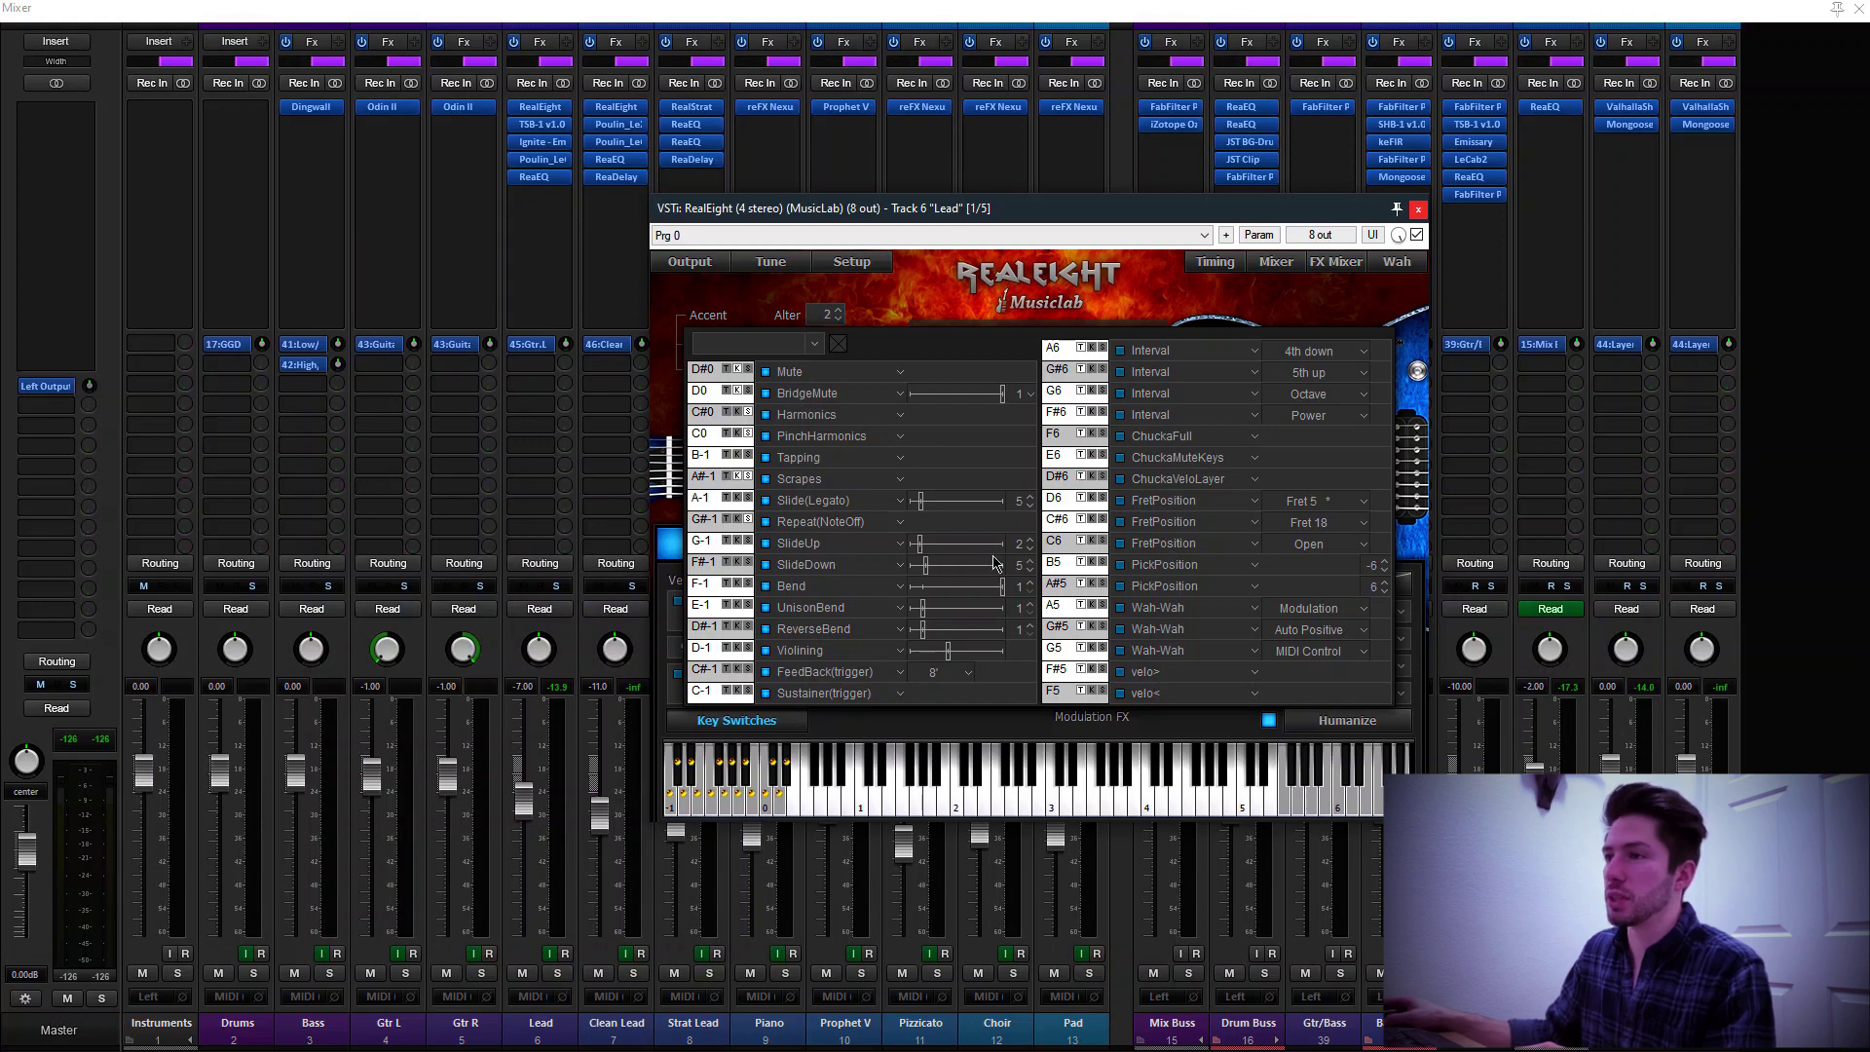
pyautogui.click(1336, 726)
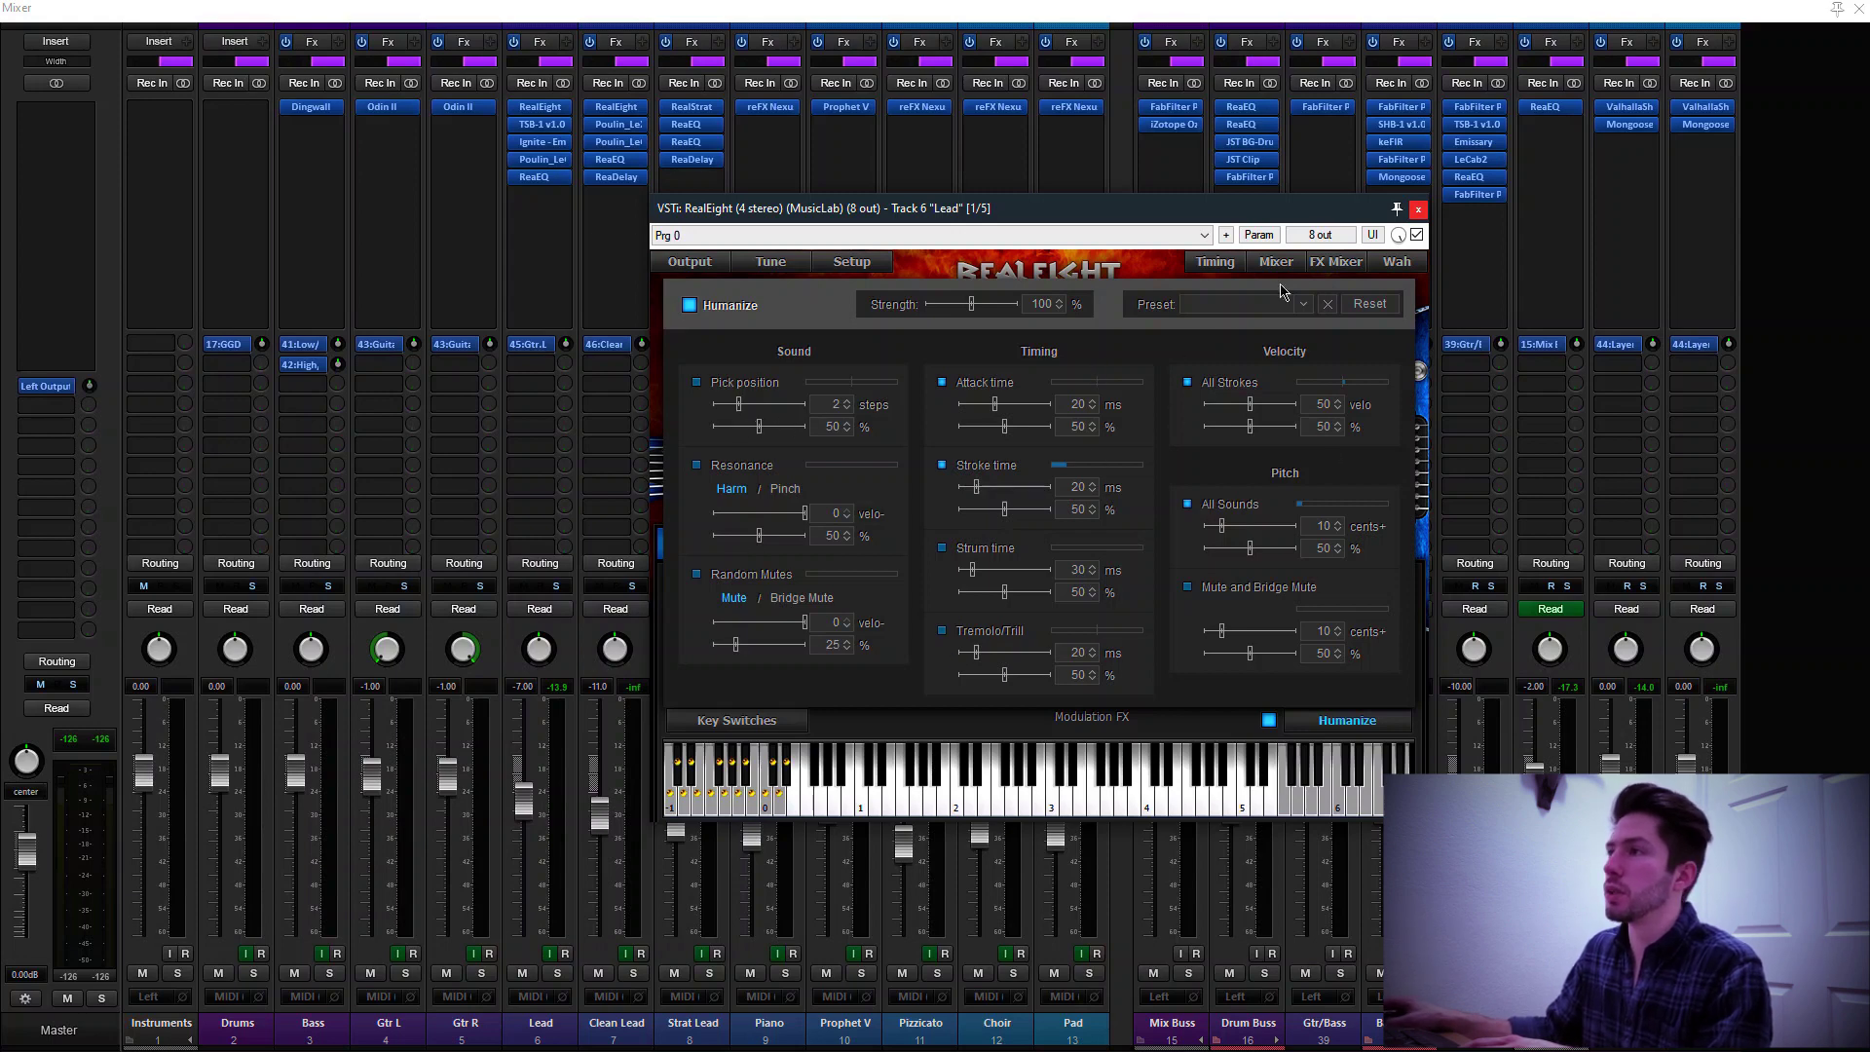
# Leave the Lead instrument settings and play the Lead item from the start while examining its notes
pyautogui.click(1417, 211)
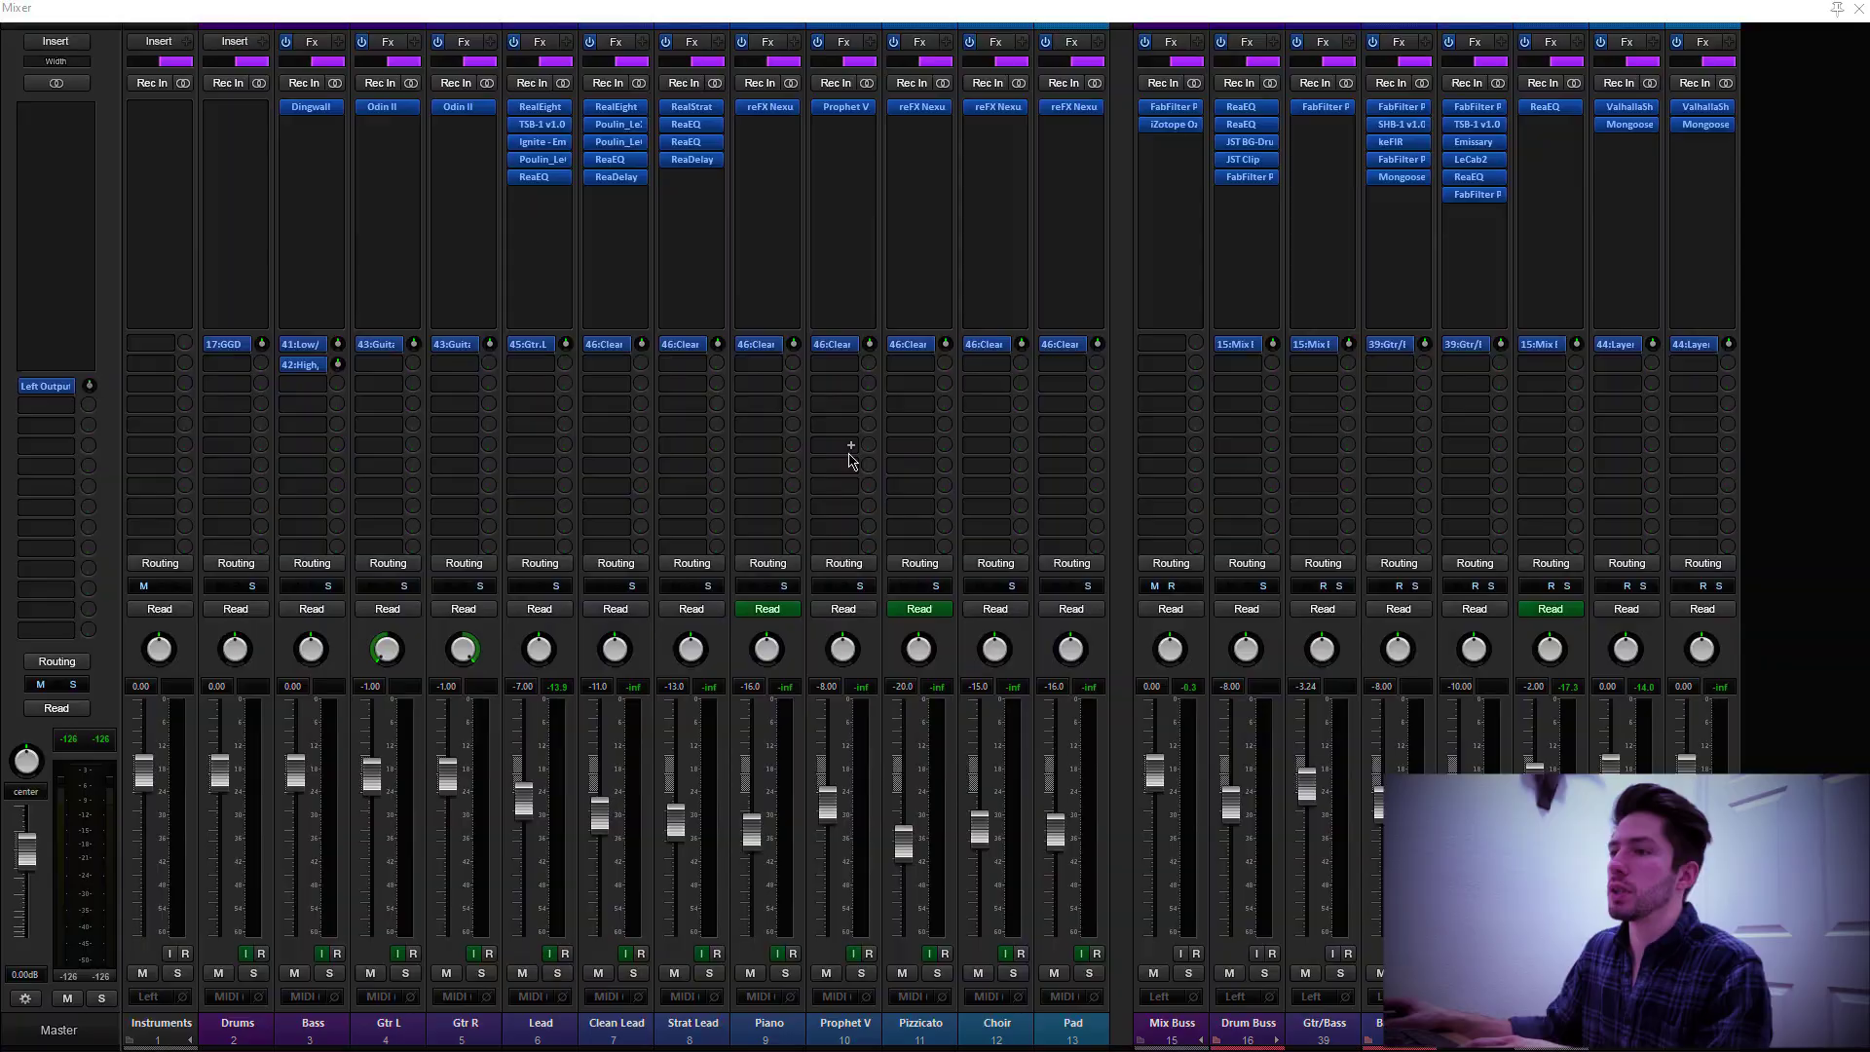
pyautogui.hotkey('ctrl', 'm')
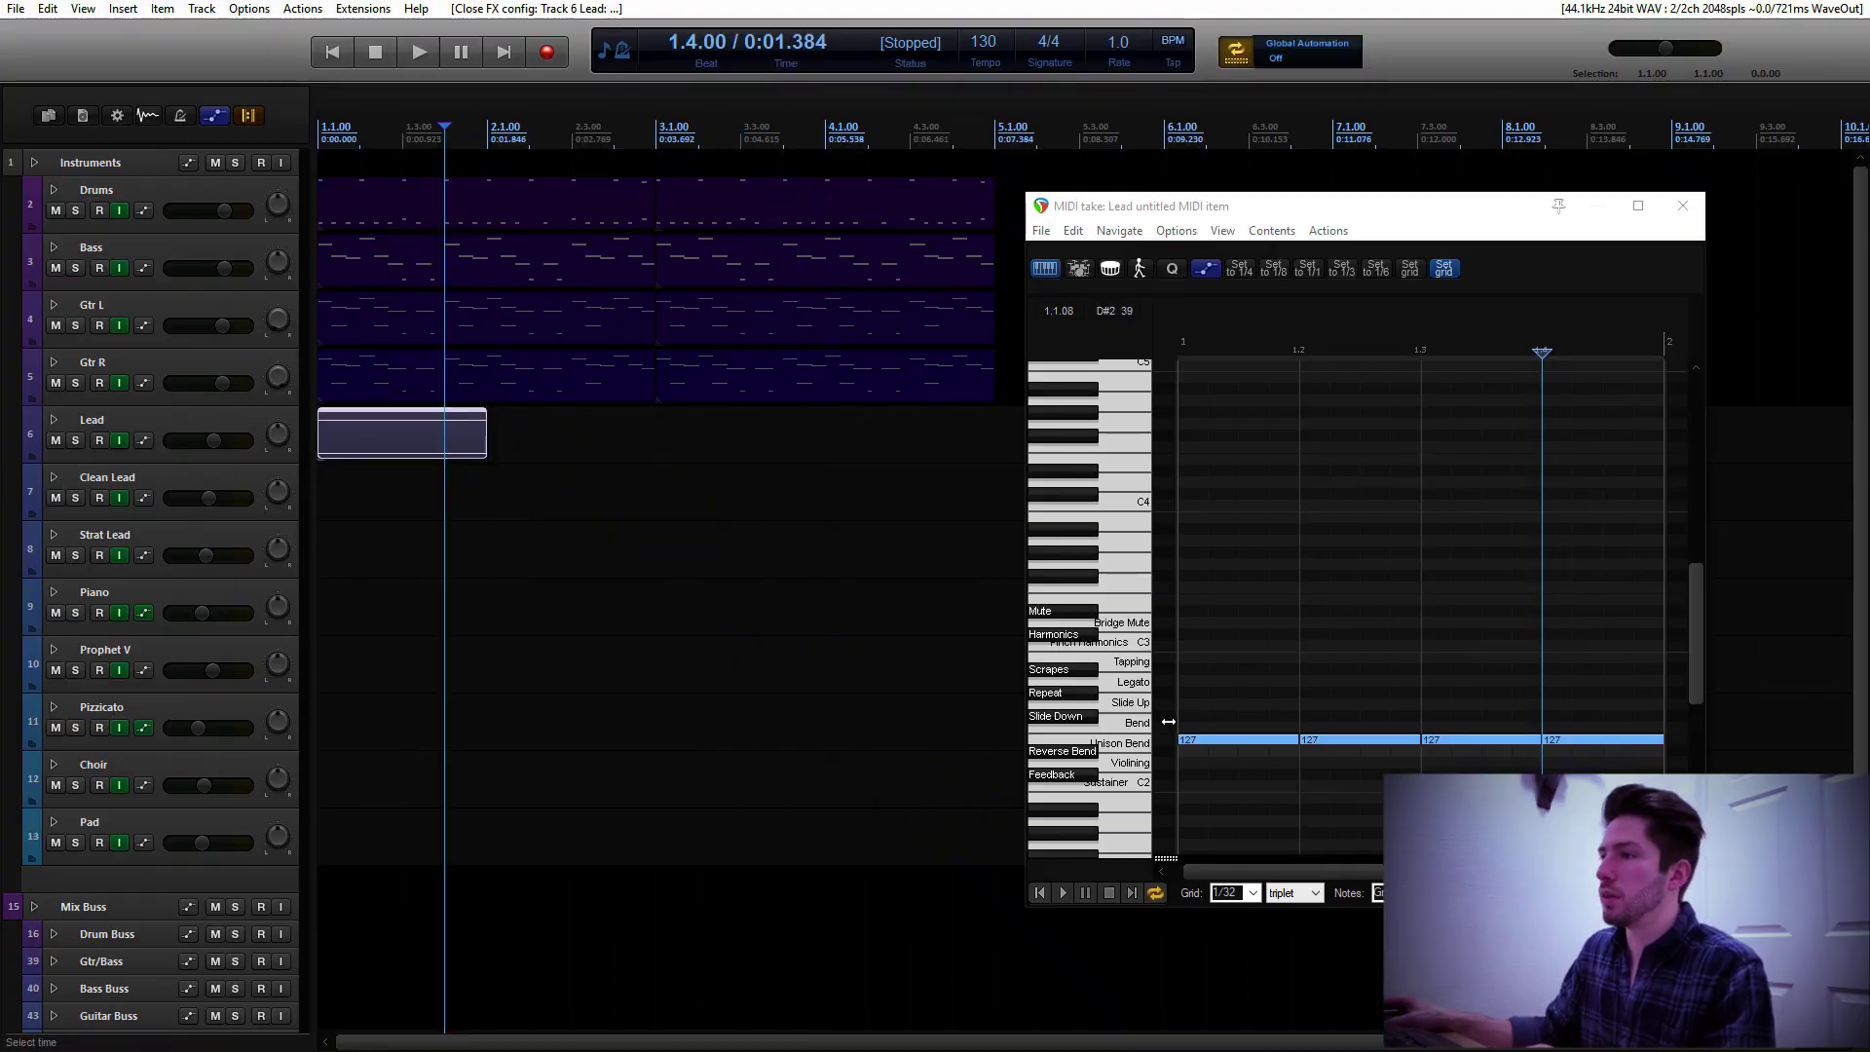
pyautogui.click(1041, 891)
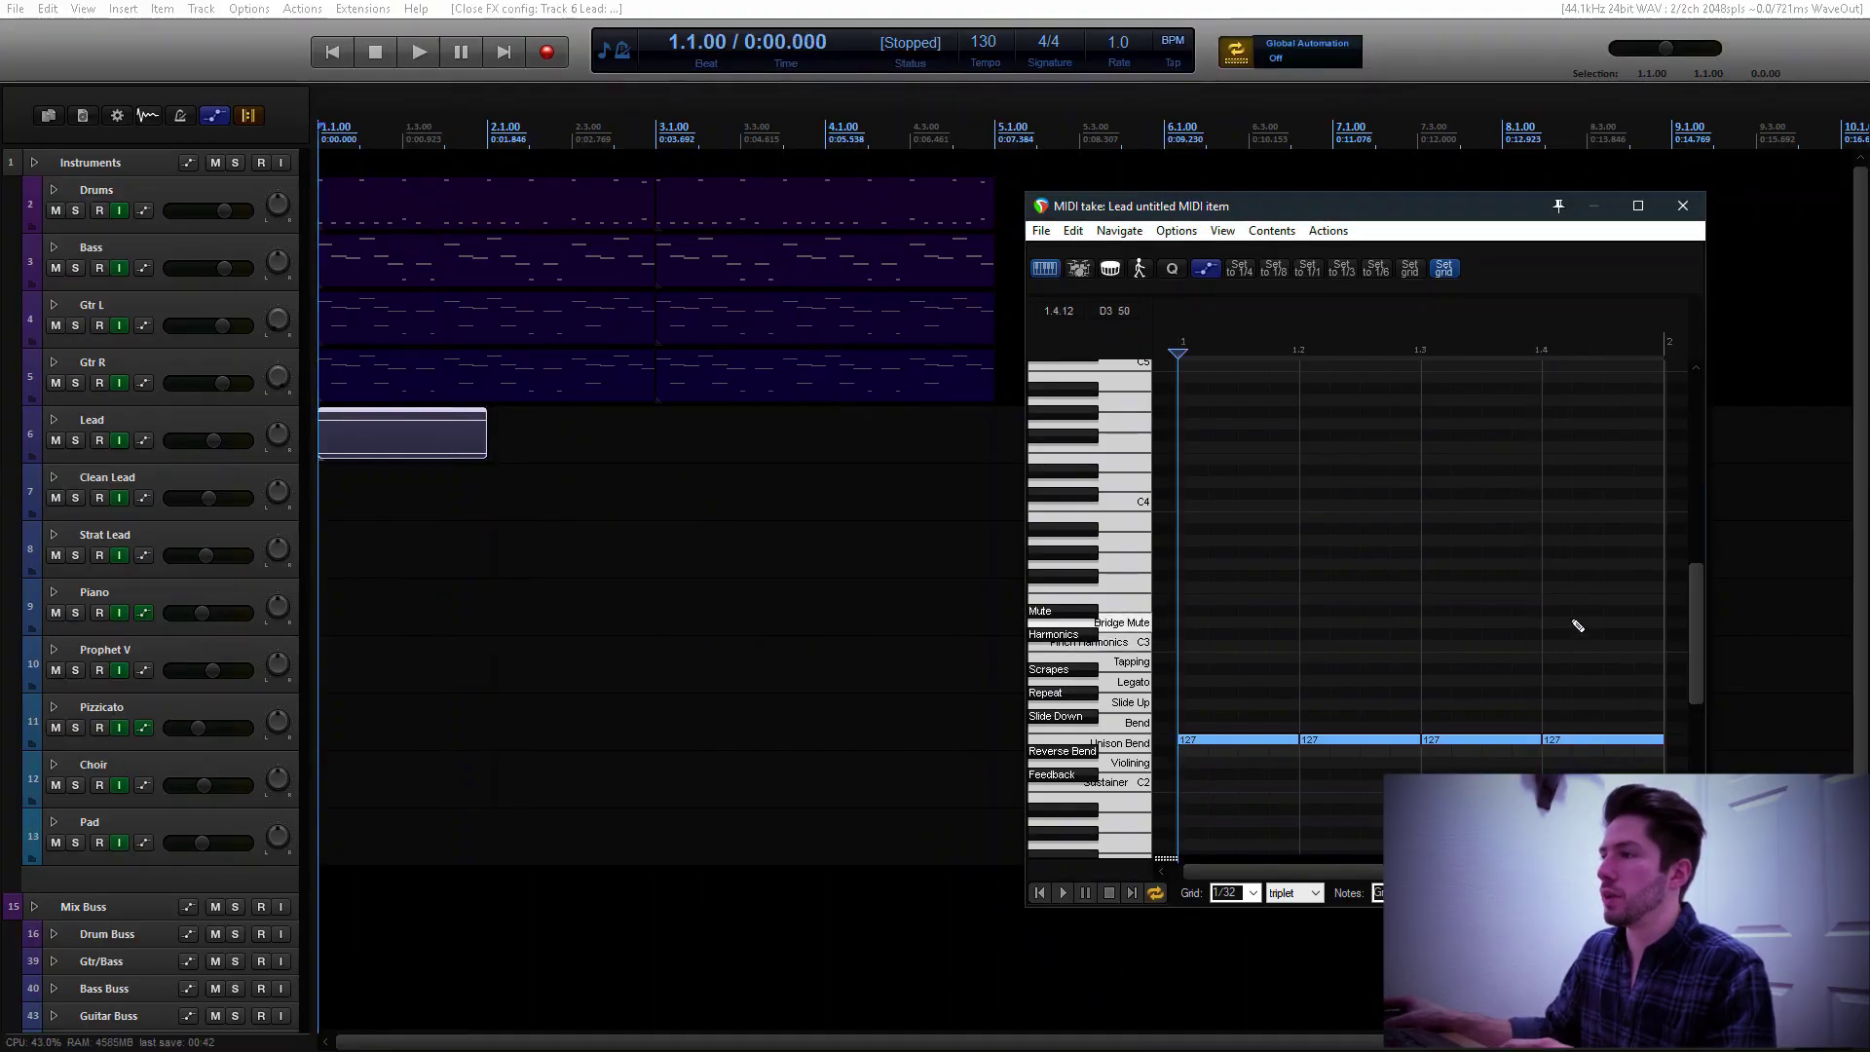
pyautogui.moveTo(1696, 643); pyautogui.dragTo(1700, 565)
pyautogui.press('space')
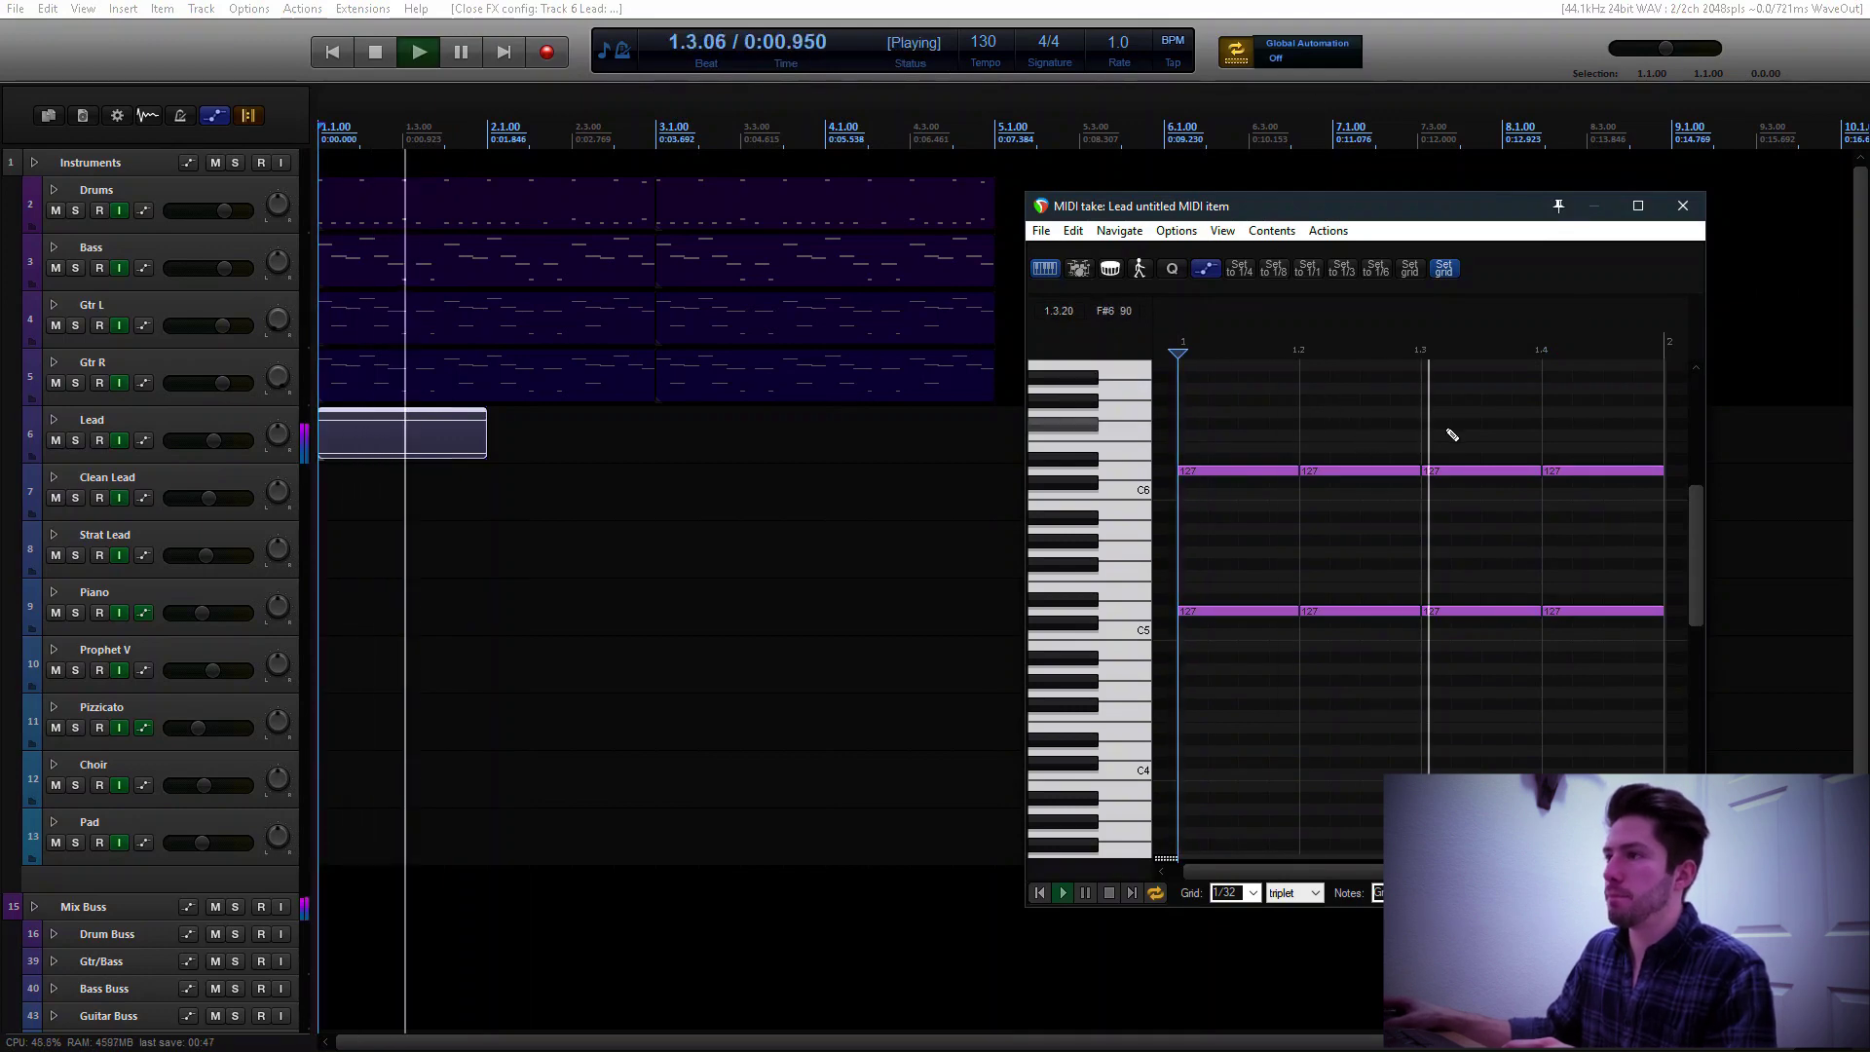
pyautogui.press('space')
pyautogui.click(1682, 206)
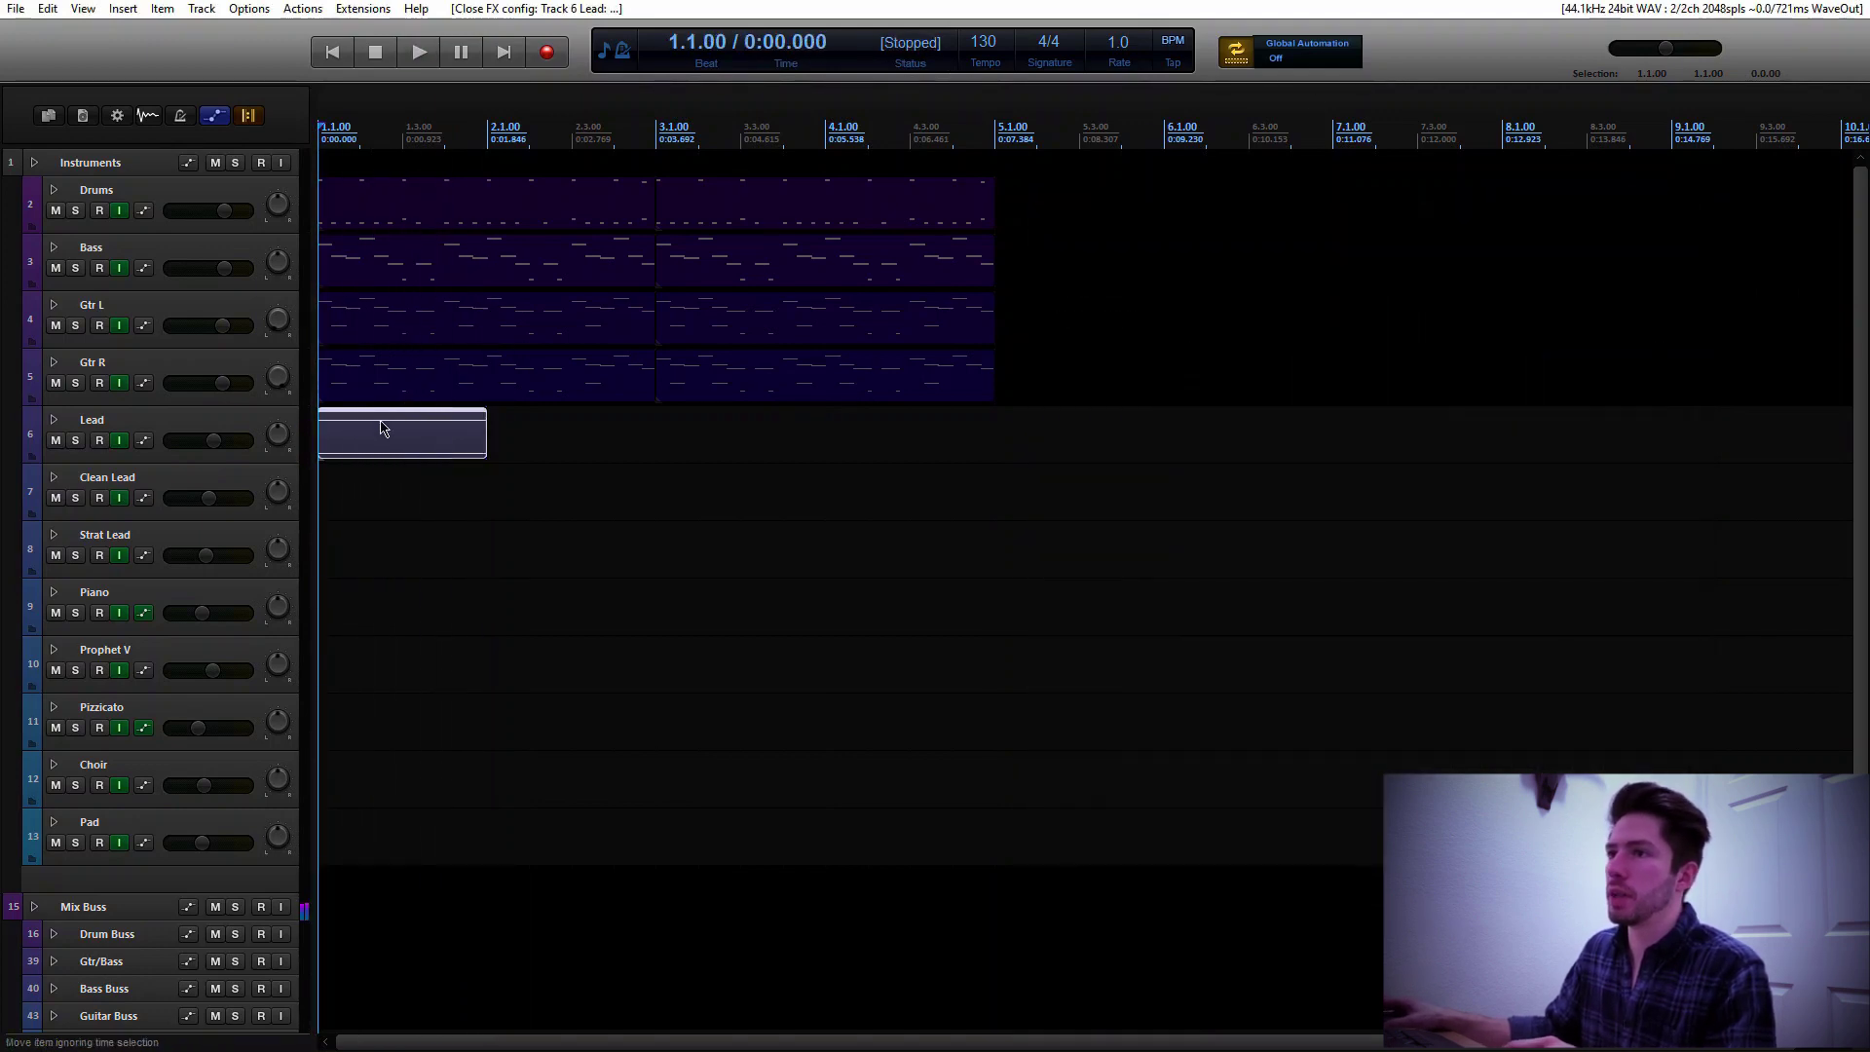
# Repeat the Lead item through bar 4 and play the arrangement with drums, bass and guitars
pyautogui.moveTo(484, 433); pyautogui.dragTo(556, 429)
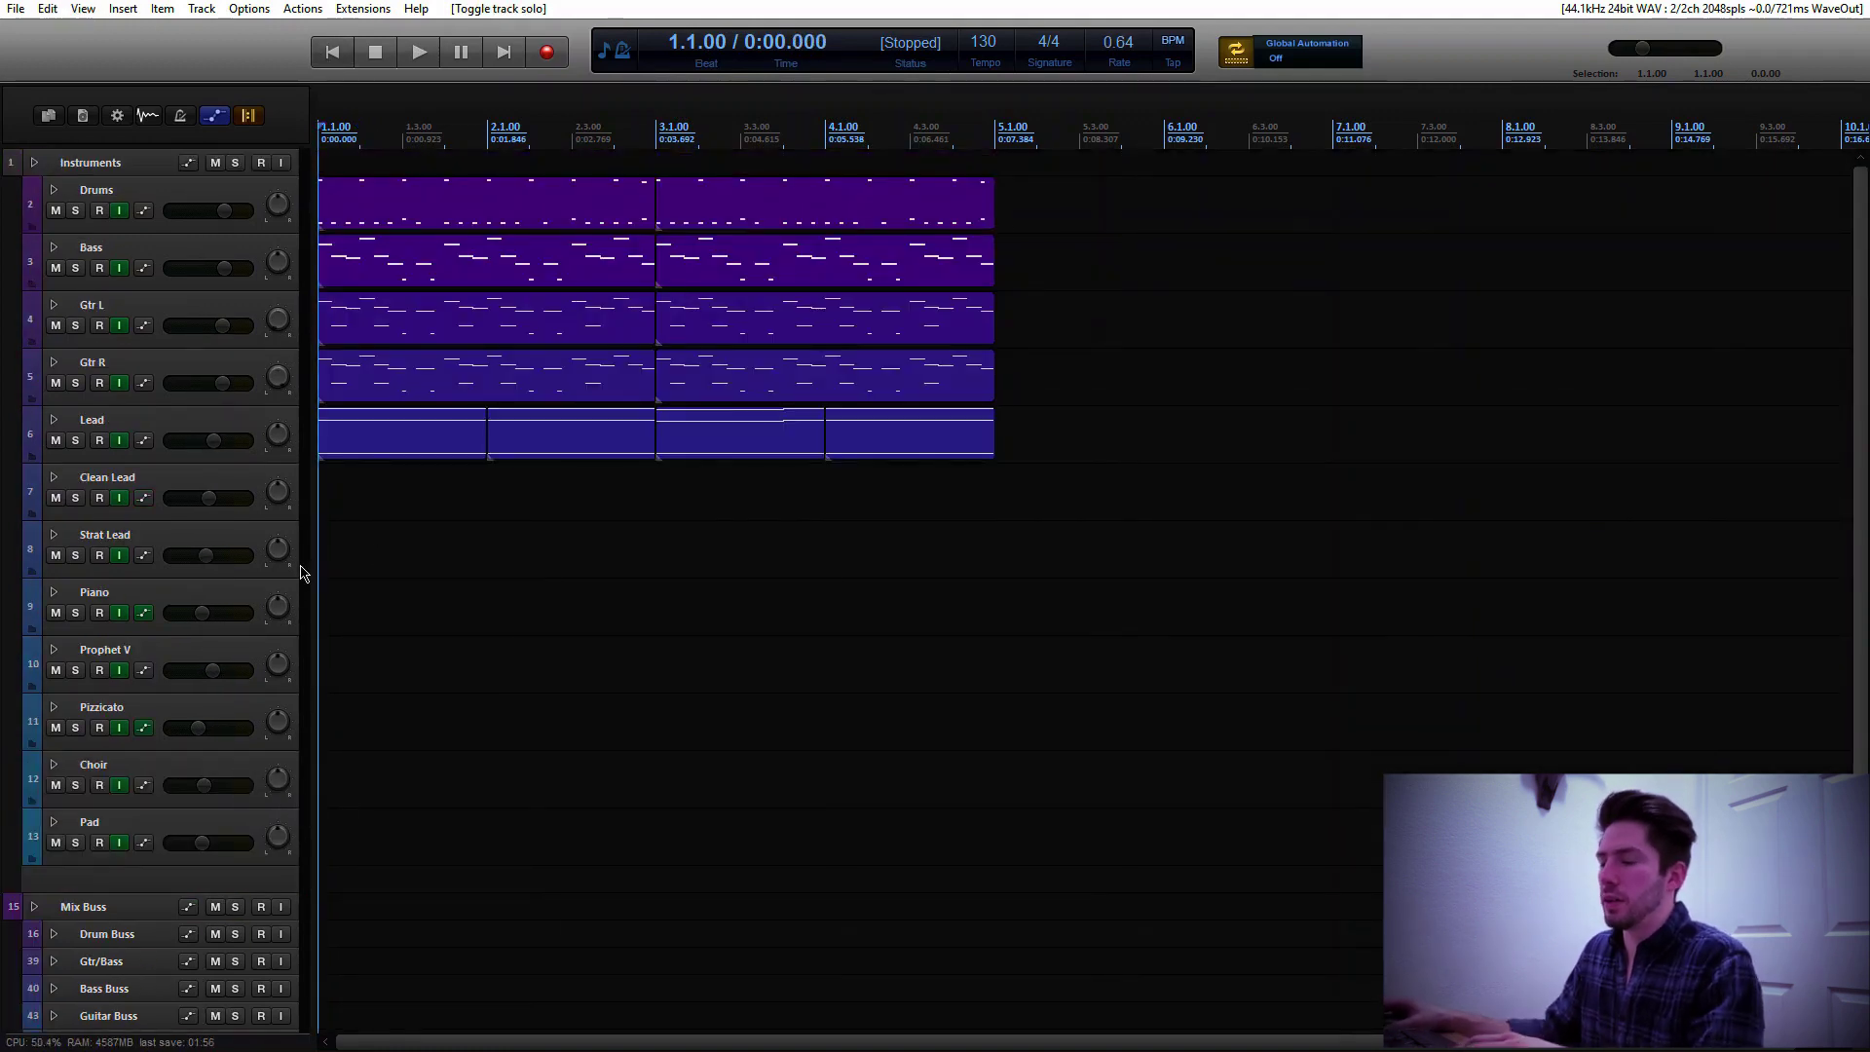
pyautogui.press('space')
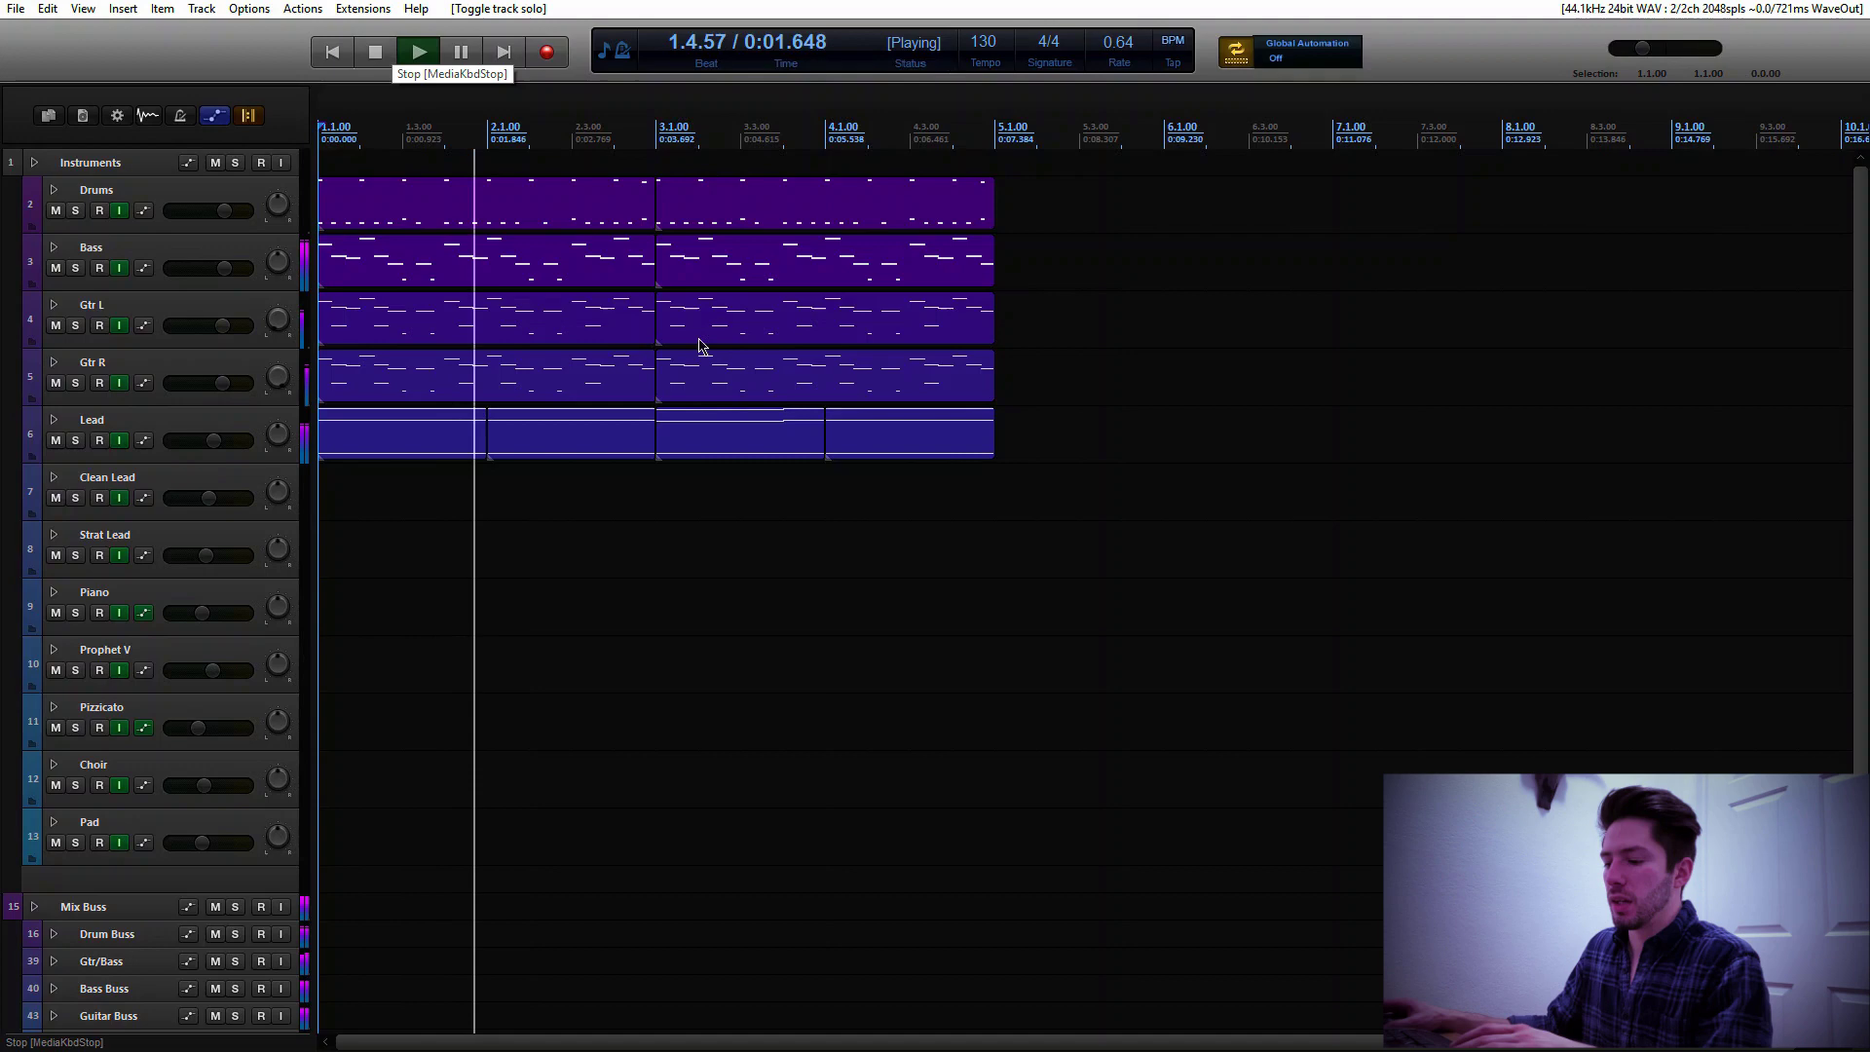
pyautogui.press('space')
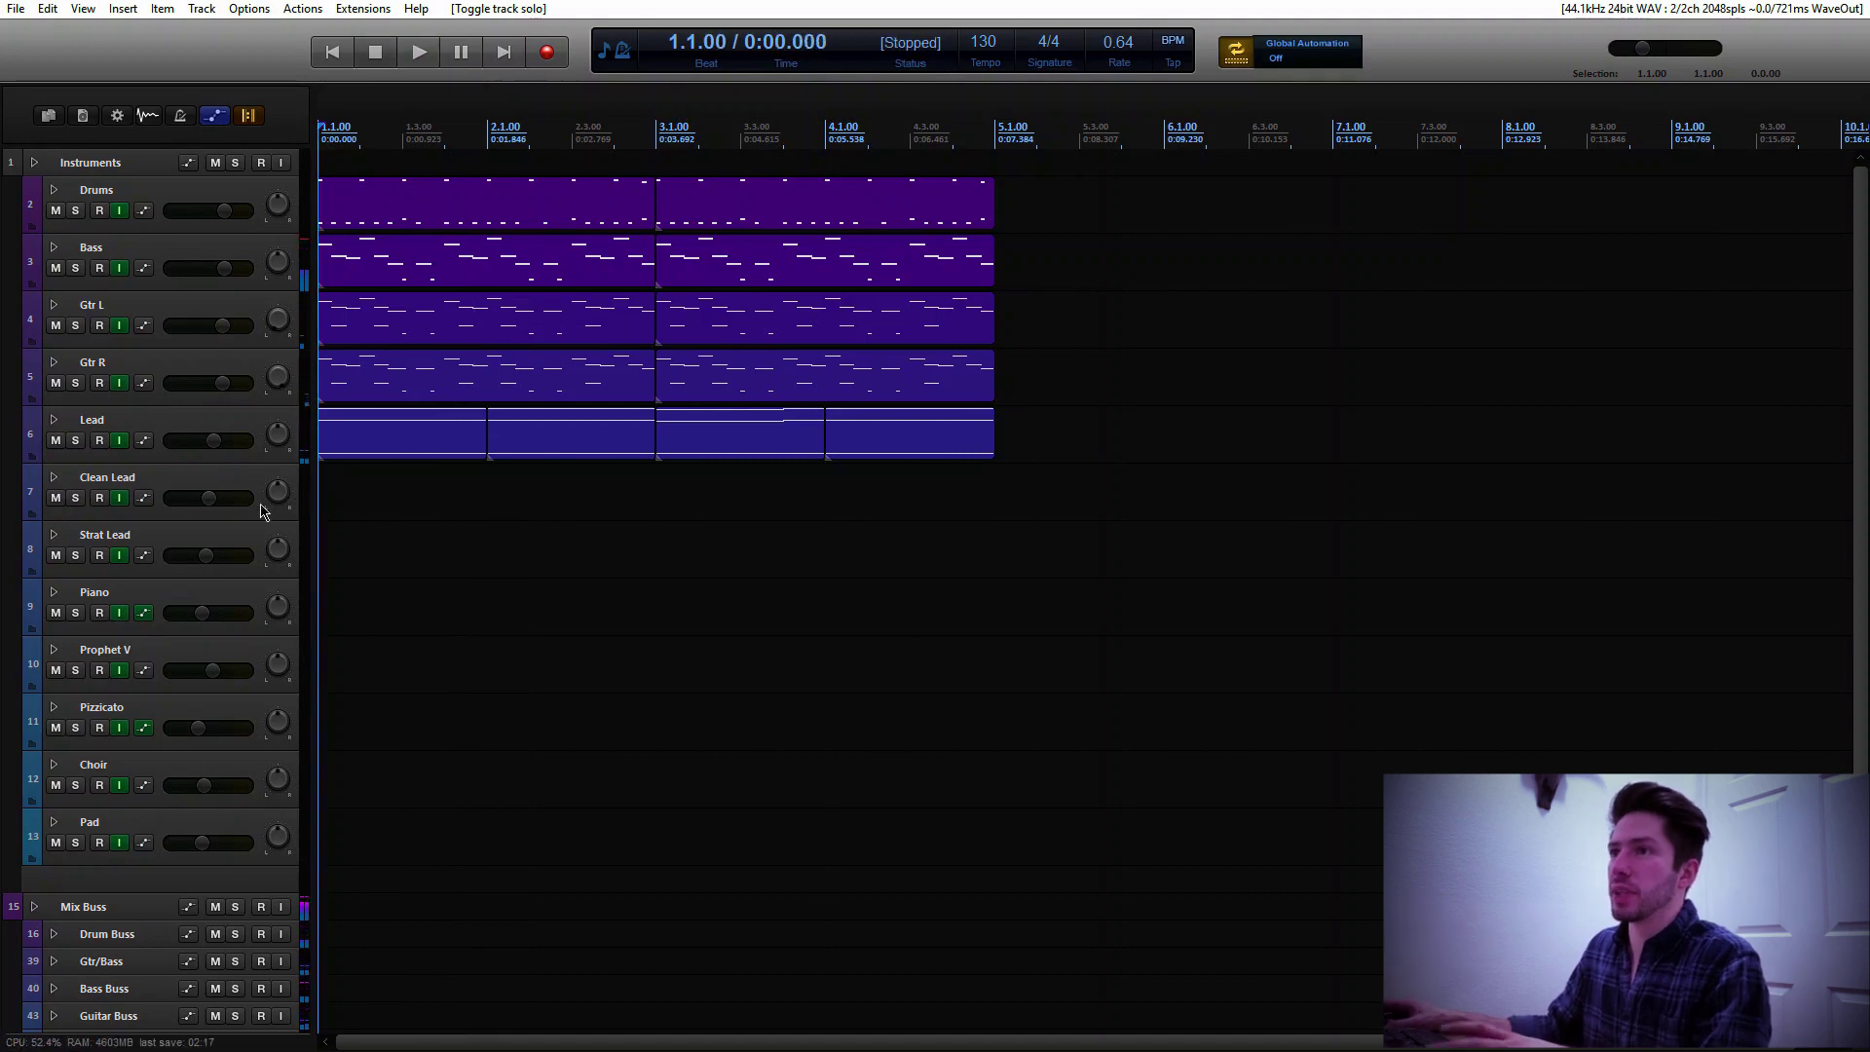
# Examine the ValhallaShimmer reverb settings on the Gtr.Lead Buss in the mixer
pyautogui.hotkey('ctrl', 'm')
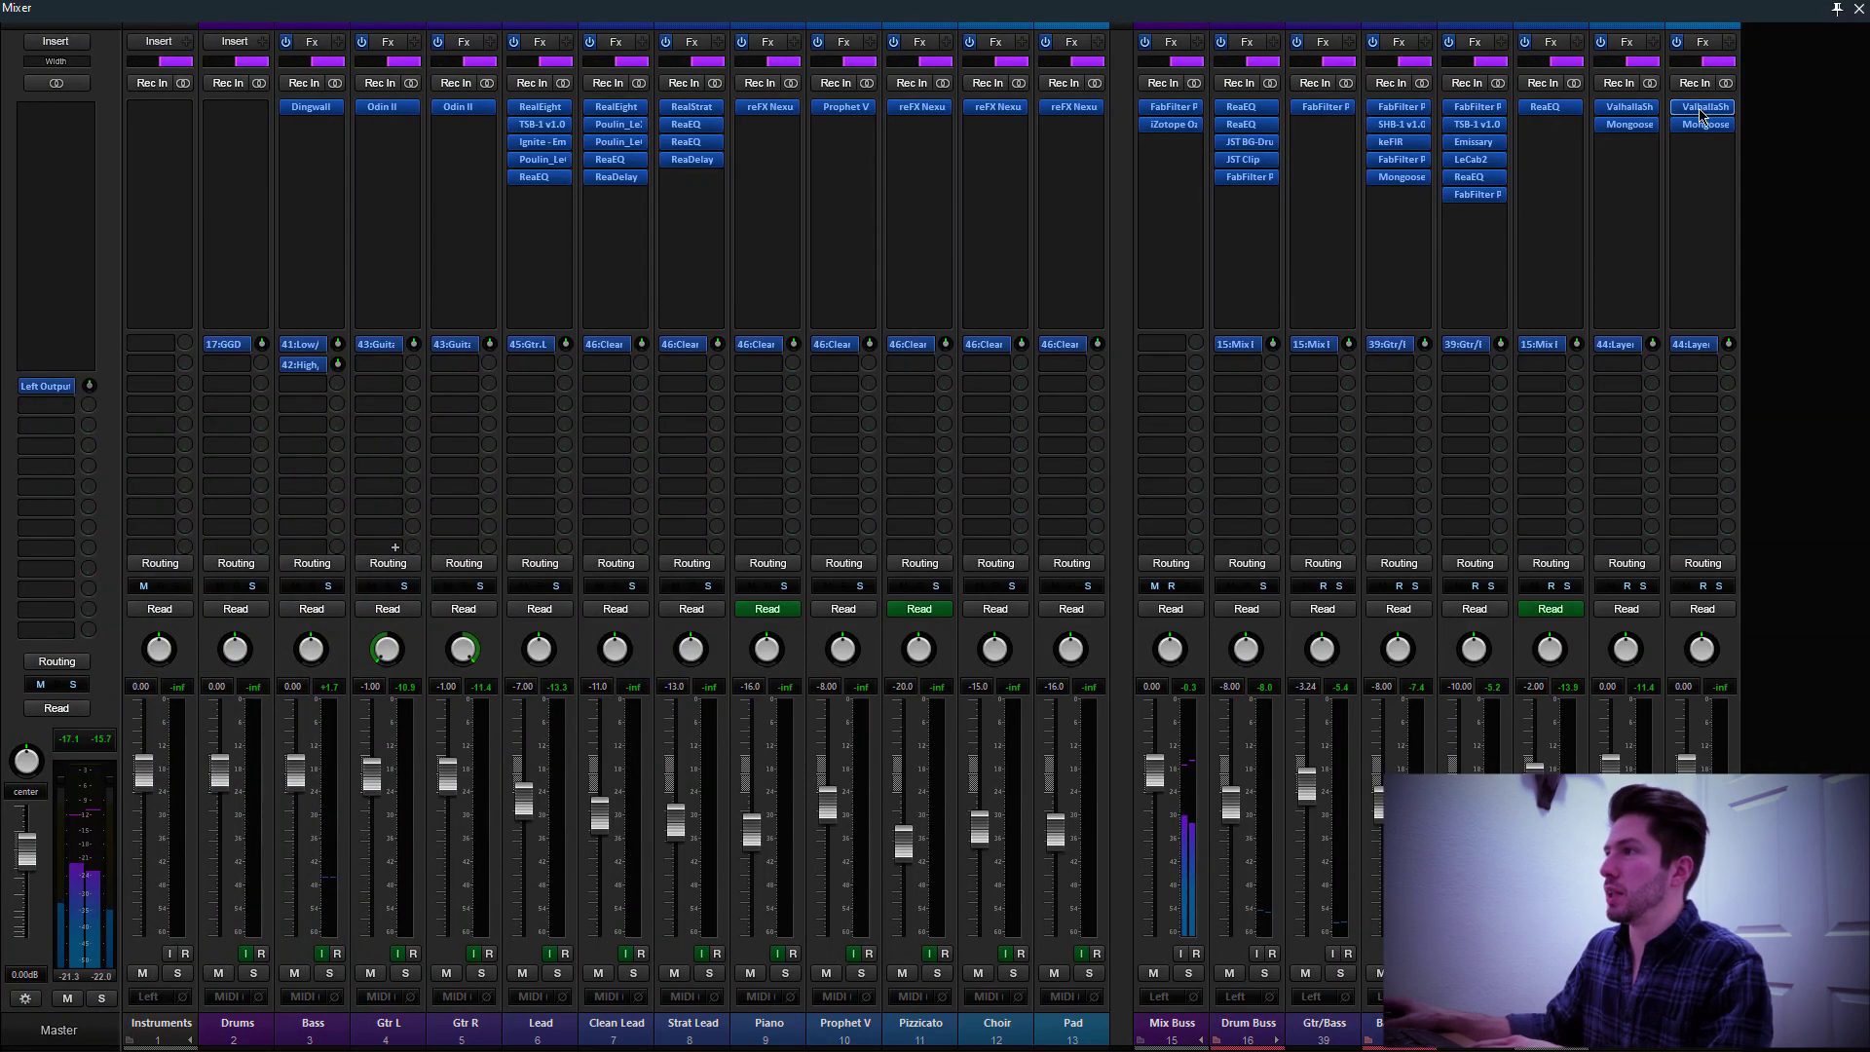
pyautogui.click(1644, 109)
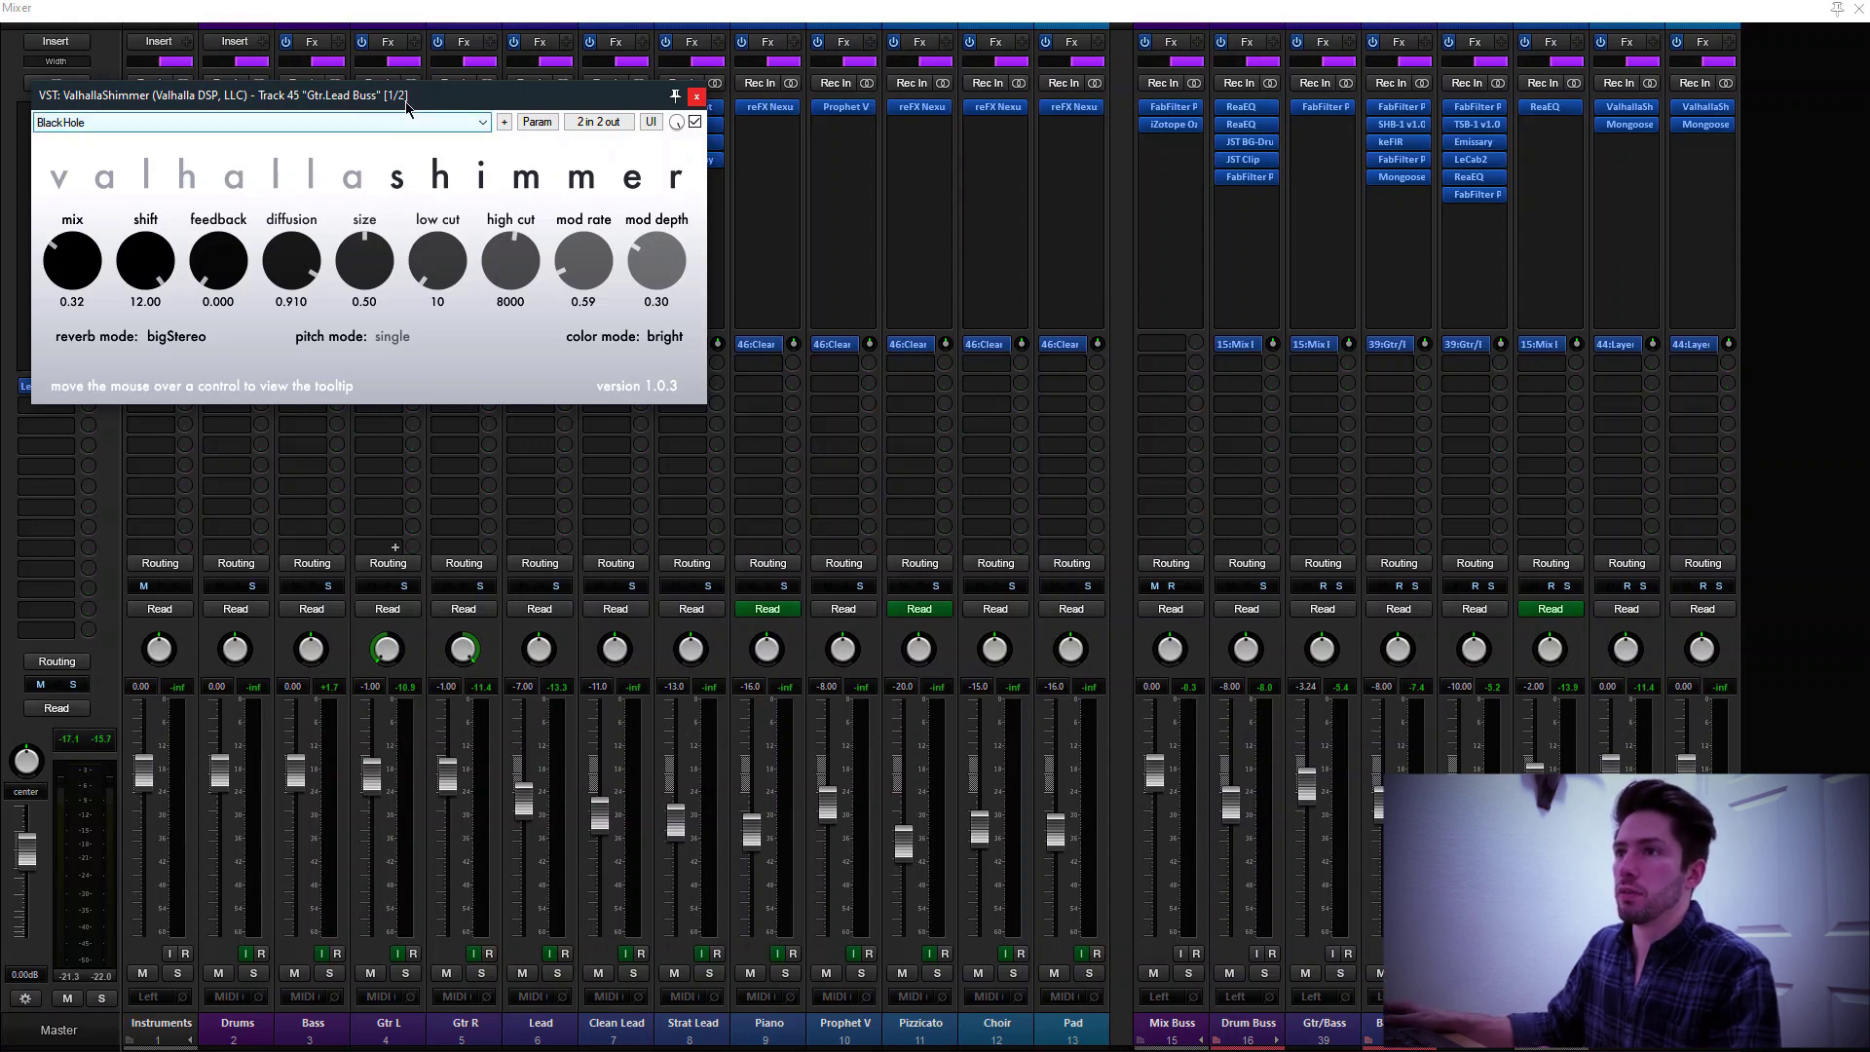
pyautogui.moveTo(409, 94); pyautogui.dragTo(691, 347)
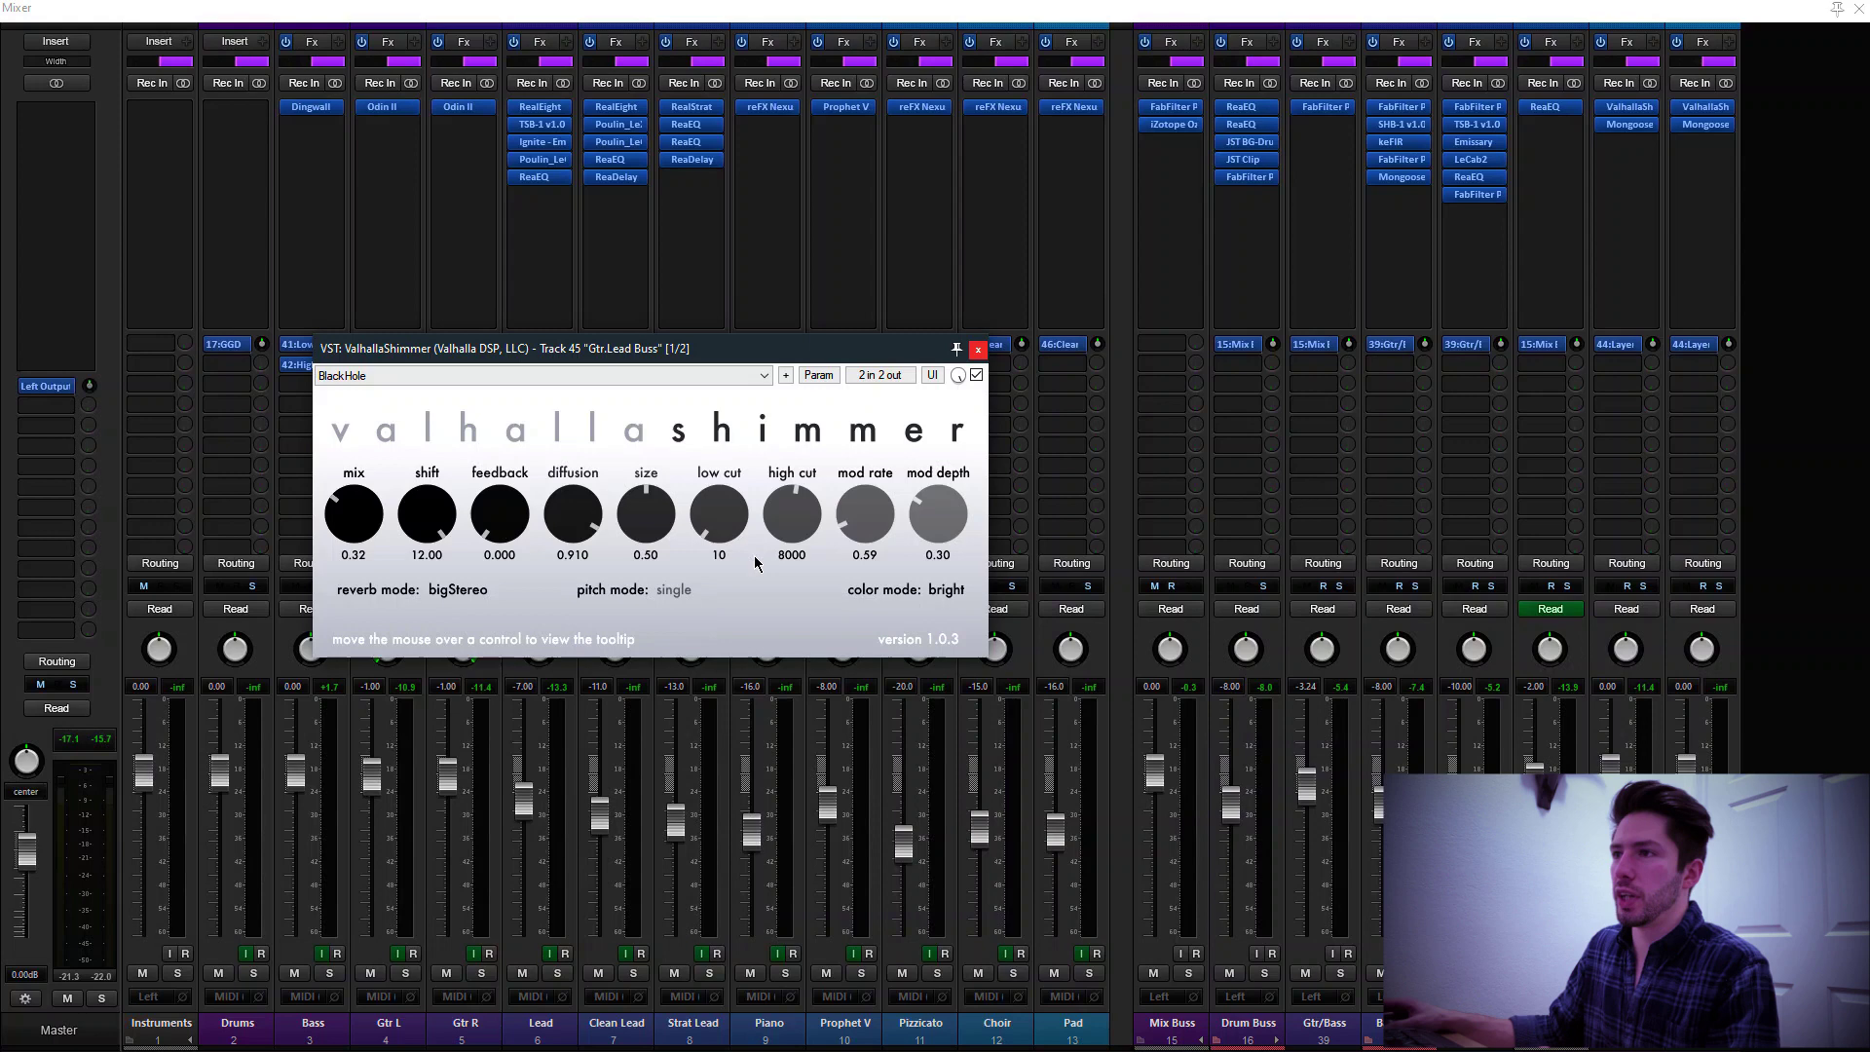
pyautogui.click(978, 349)
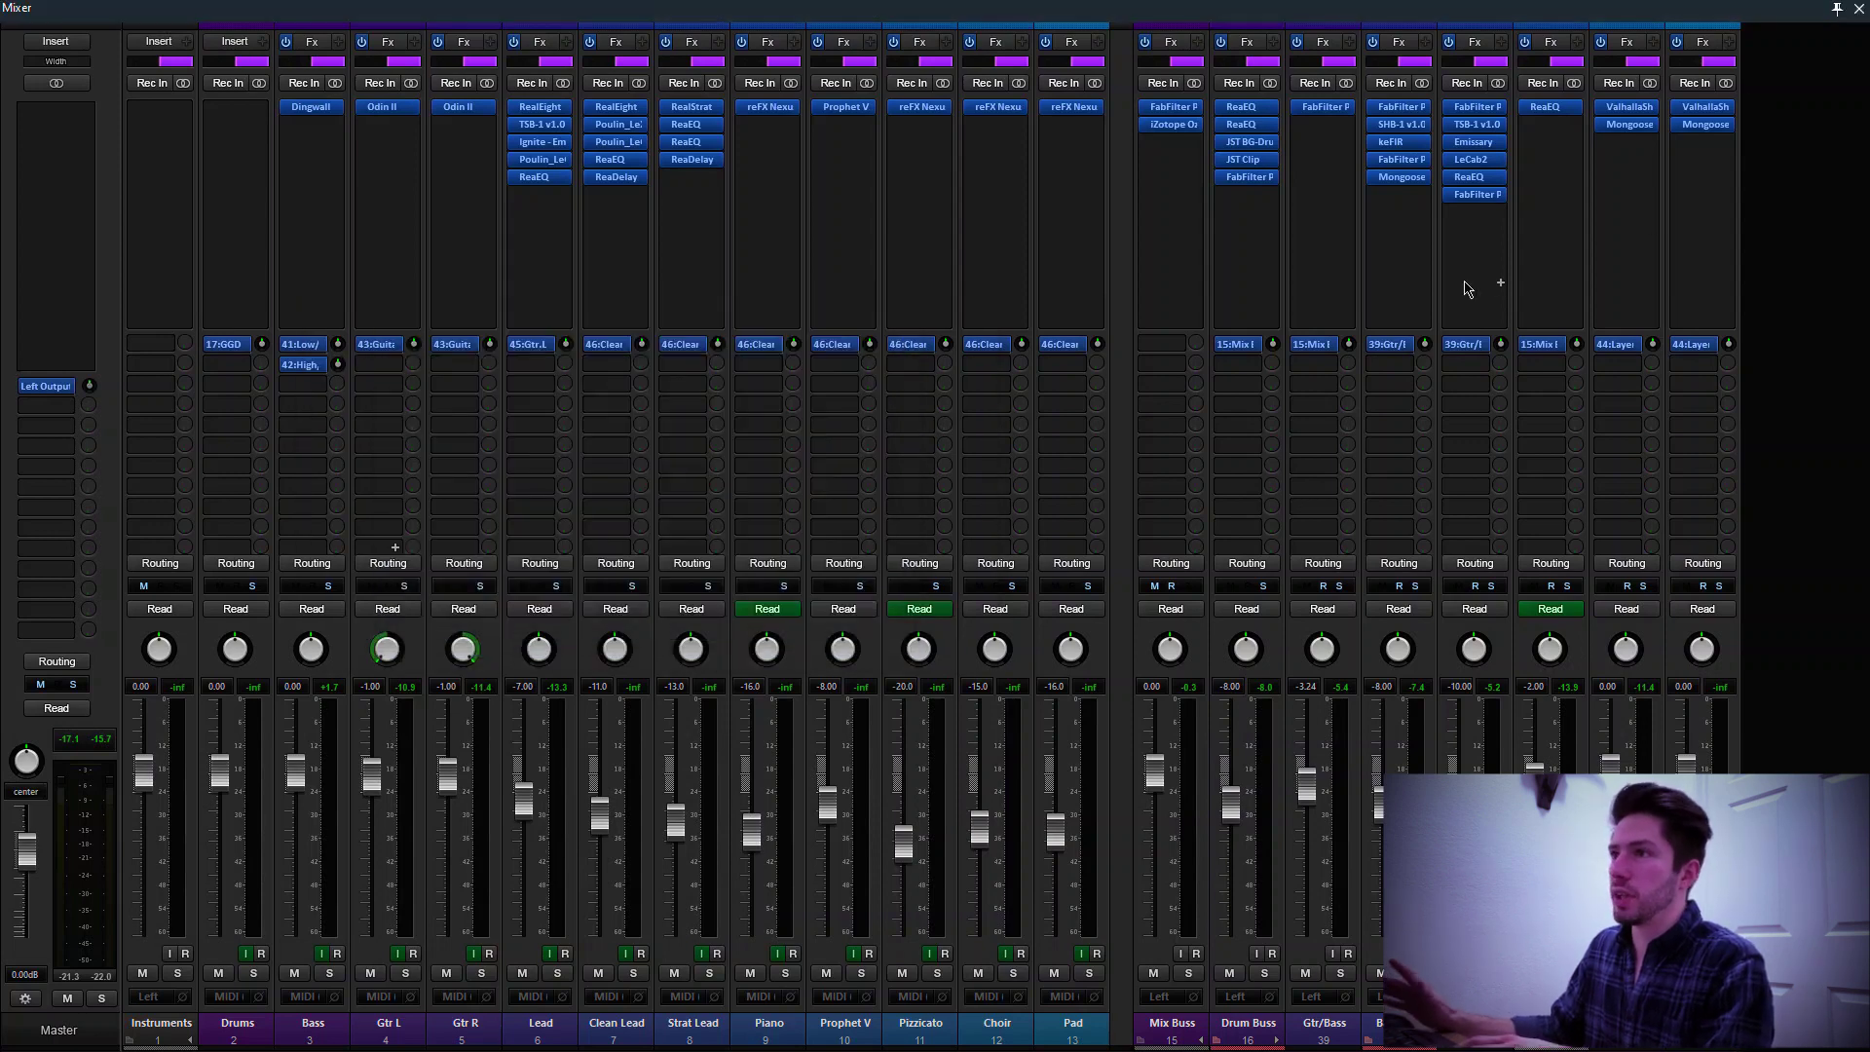
pyautogui.hotkey('ctrl', 'm')
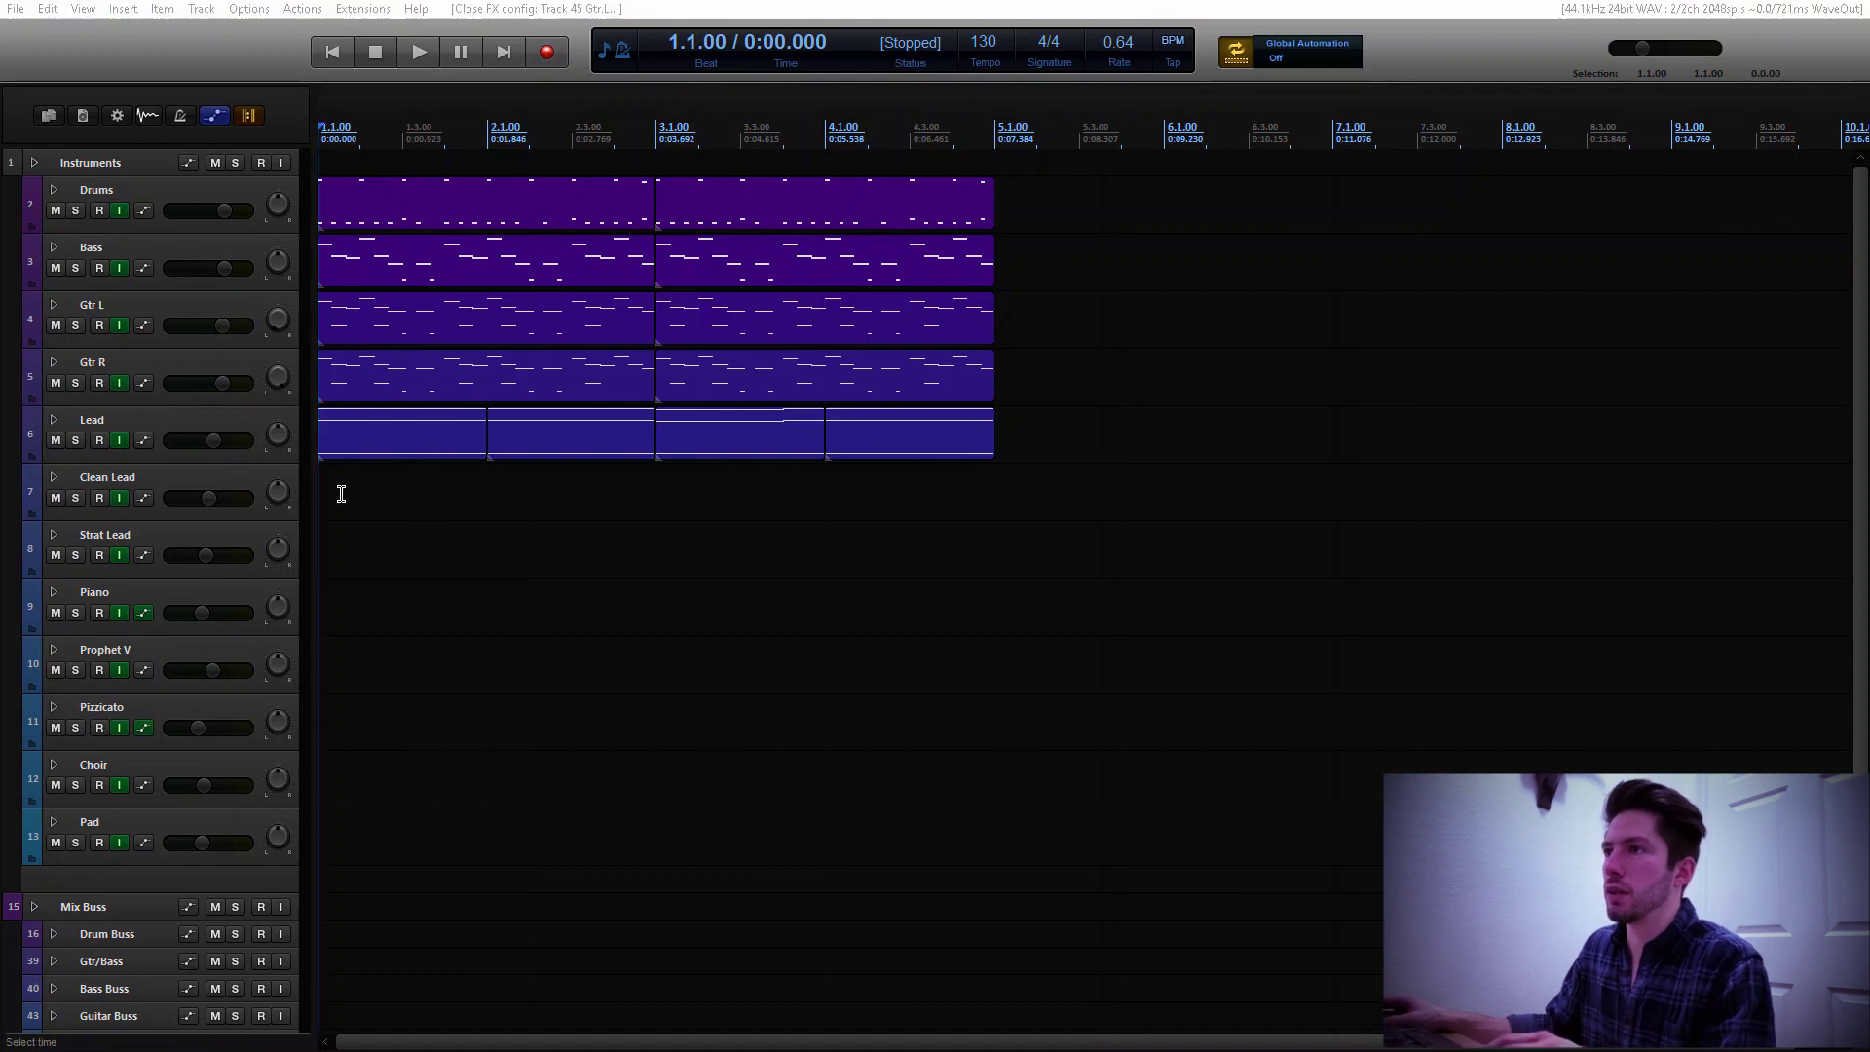
# Check the RealEight instrument loaded on the Clean Lead track and return to the arrangement
pyautogui.hotkey('ctrl', 'm')
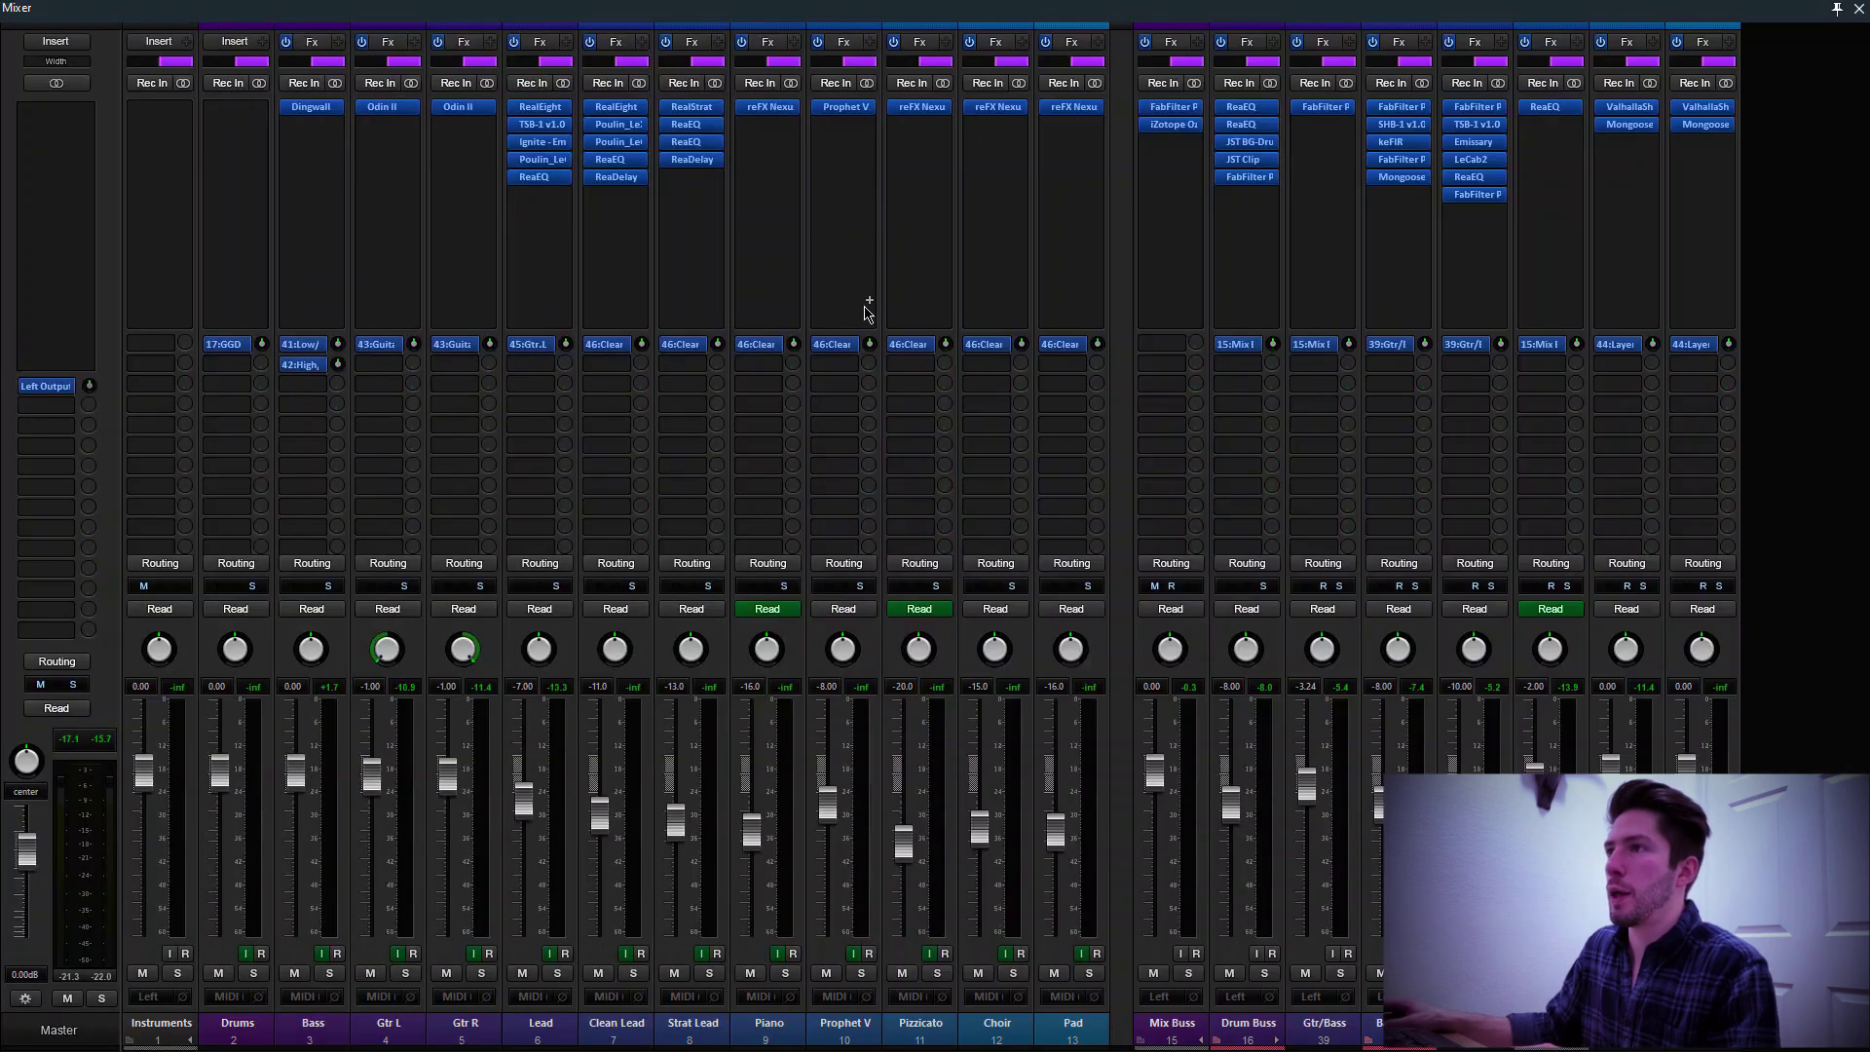
pyautogui.click(605, 113)
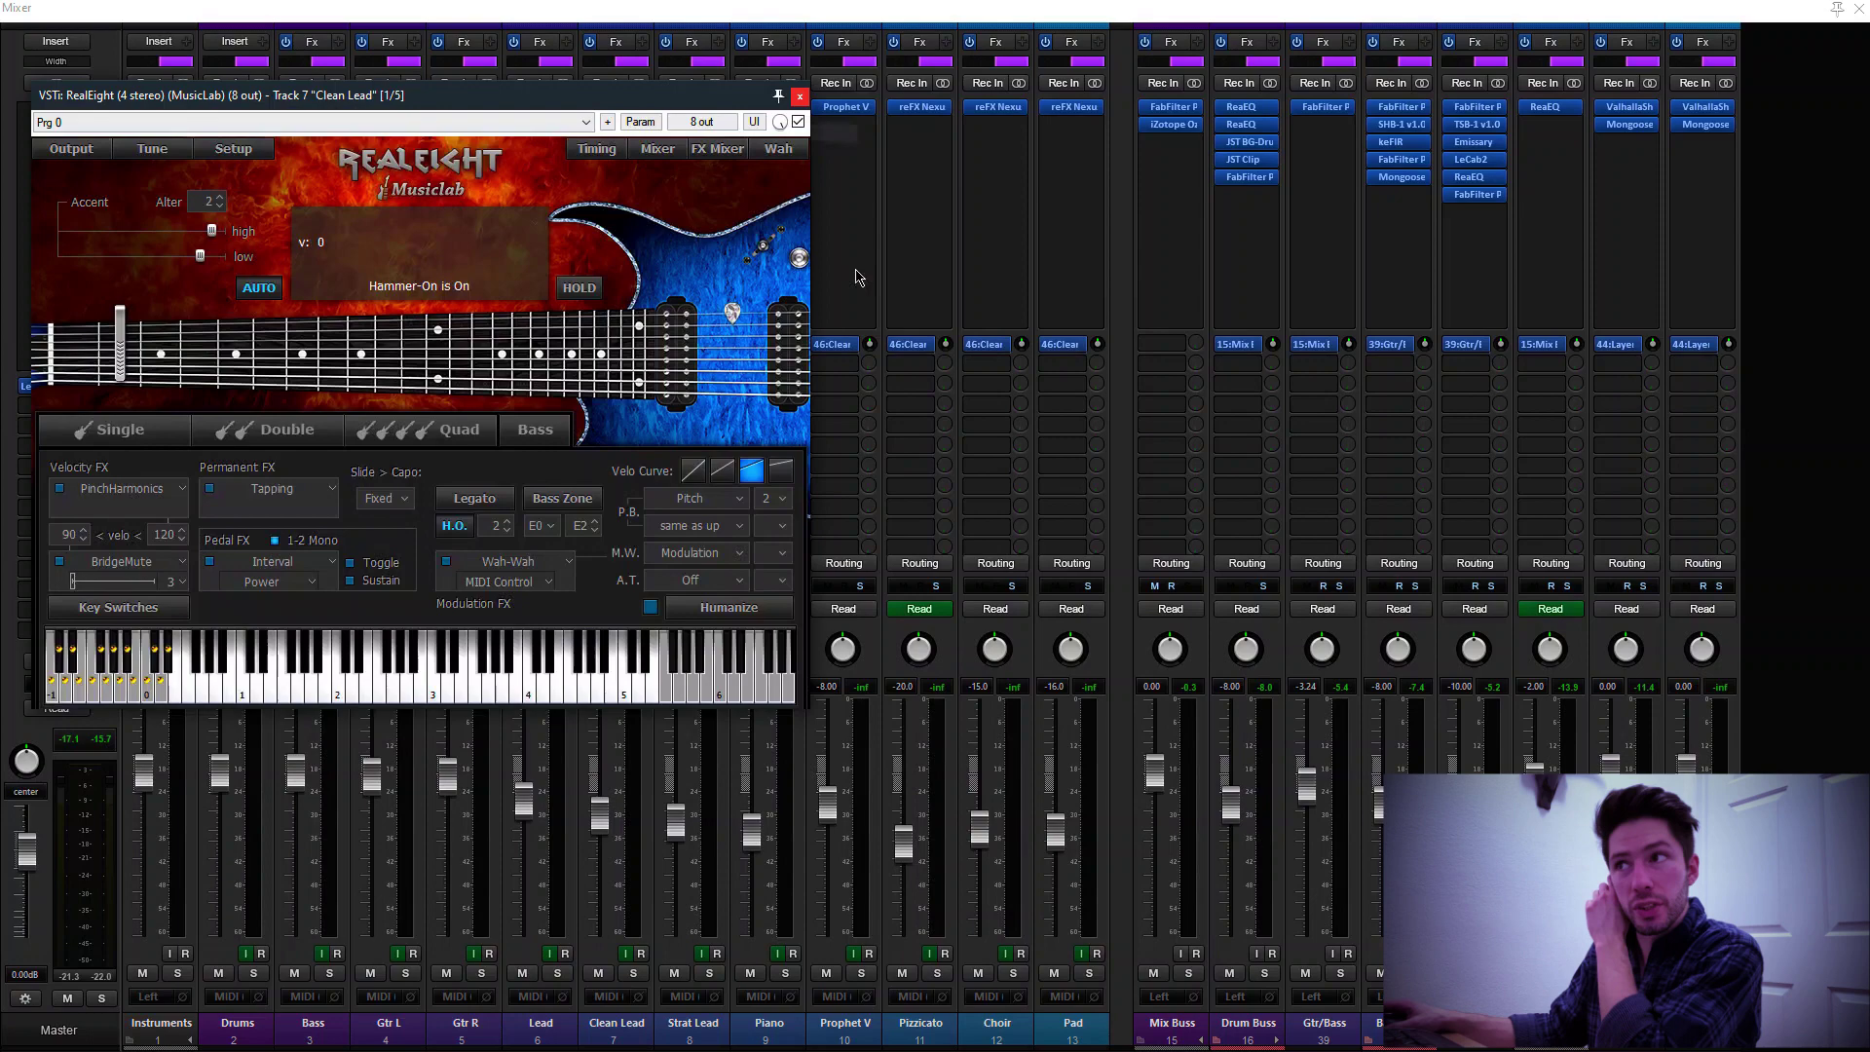
pyautogui.click(799, 96)
pyautogui.hotkey('ctrl', 'm')
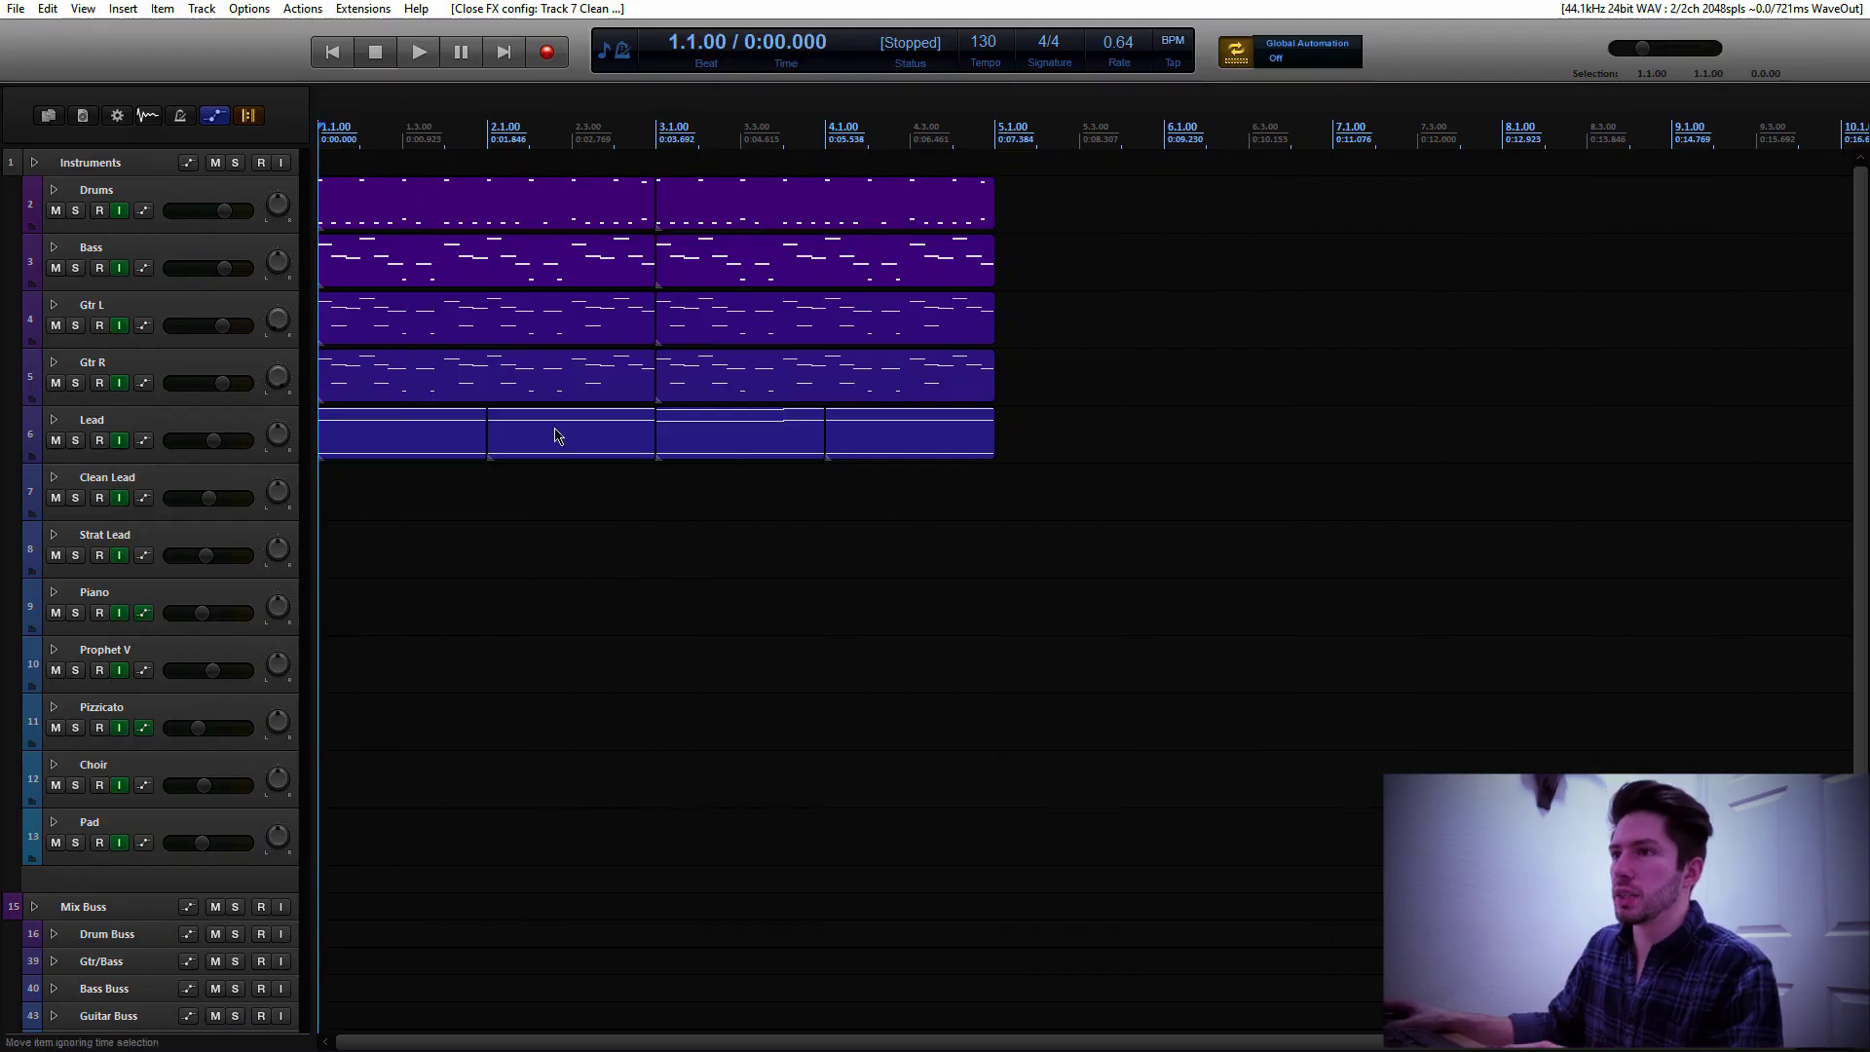
# Insert a one-bar MIDI item at bar 1 of the Clean Lead track and open it for editing
pyautogui.click(320, 488)
pyautogui.press('Insert')
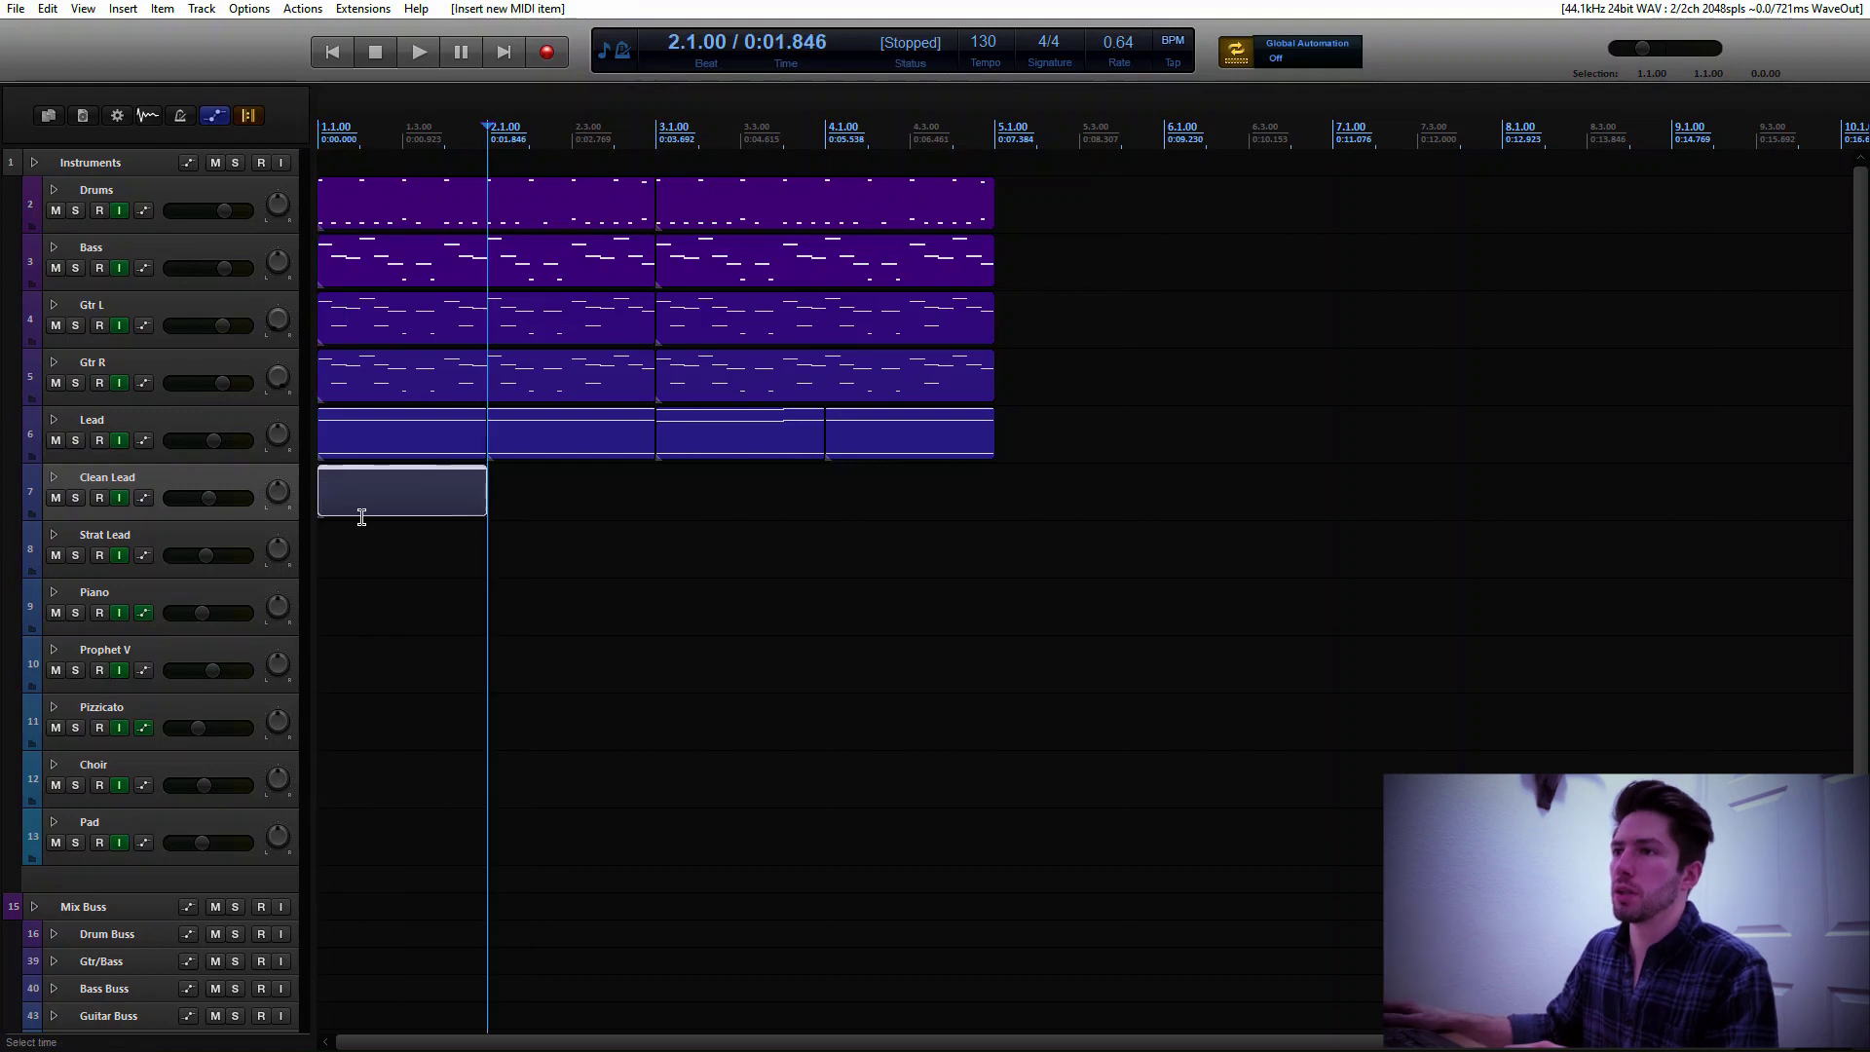
pyautogui.doubleClick(389, 493)
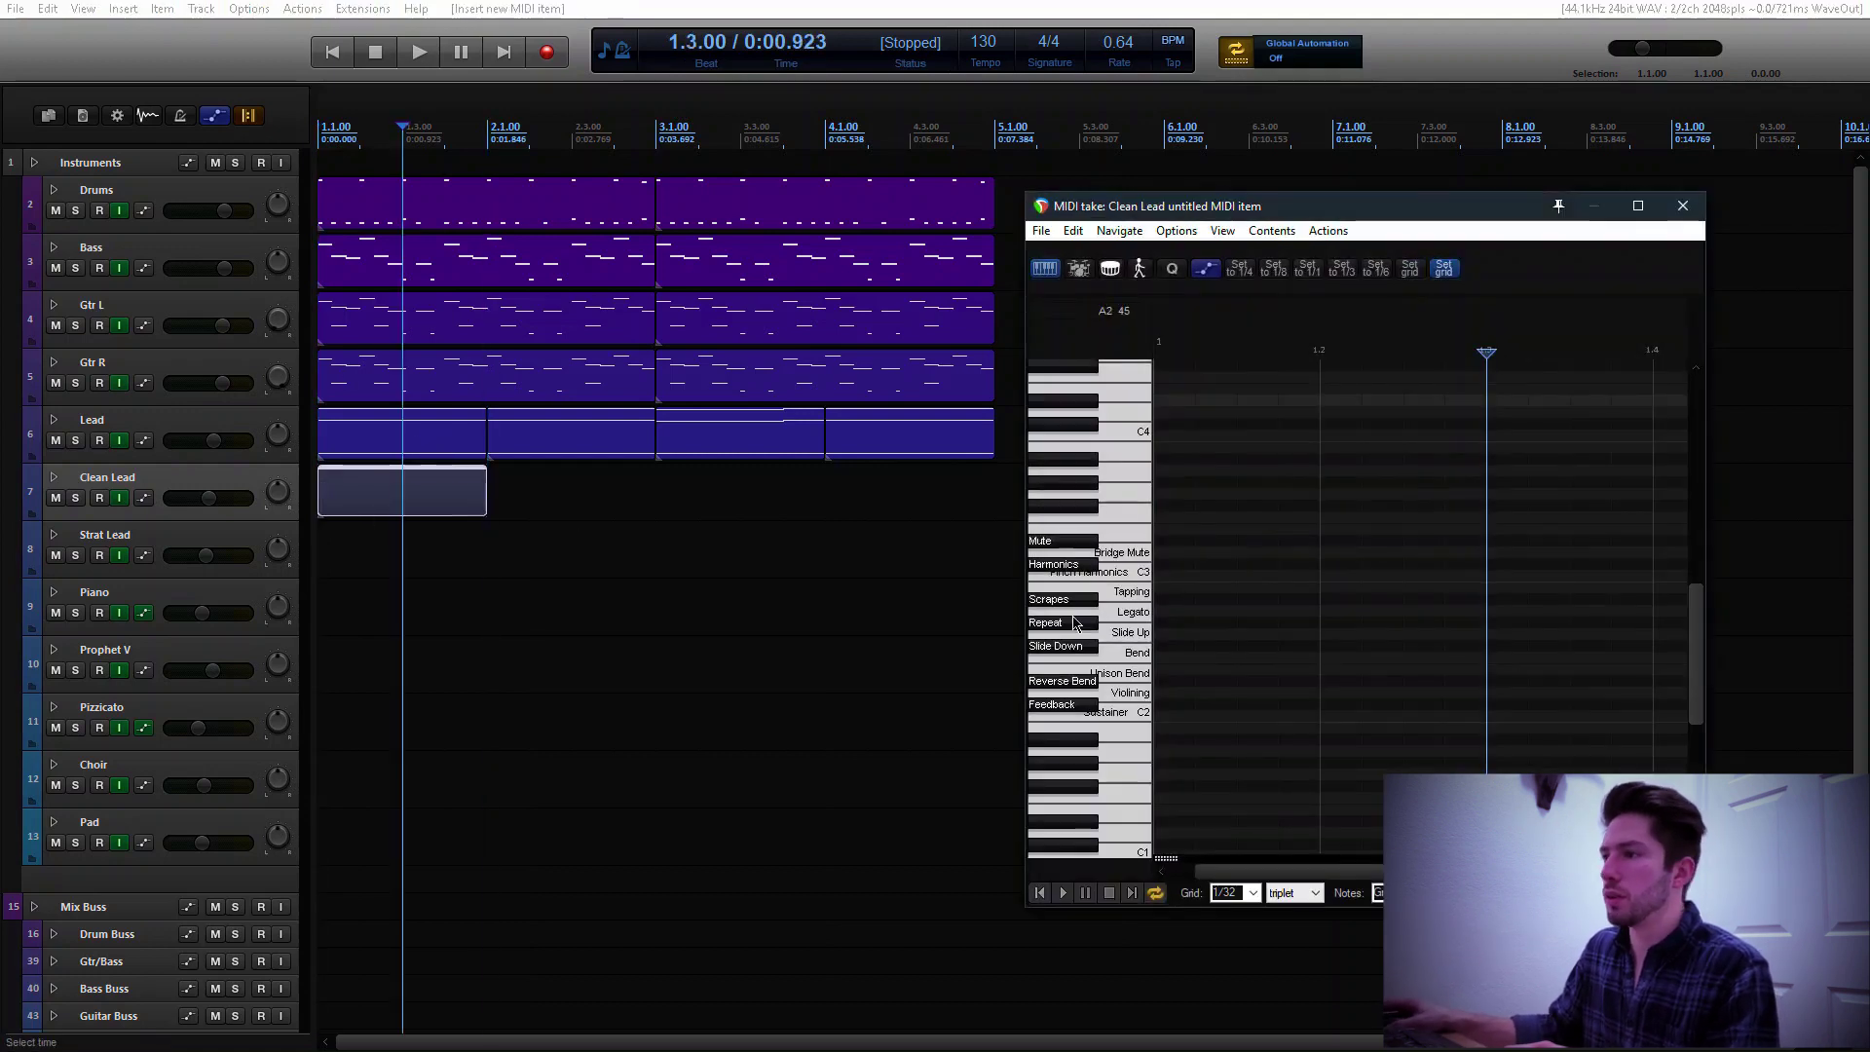
pyautogui.scroll(-2, 1242, 850)
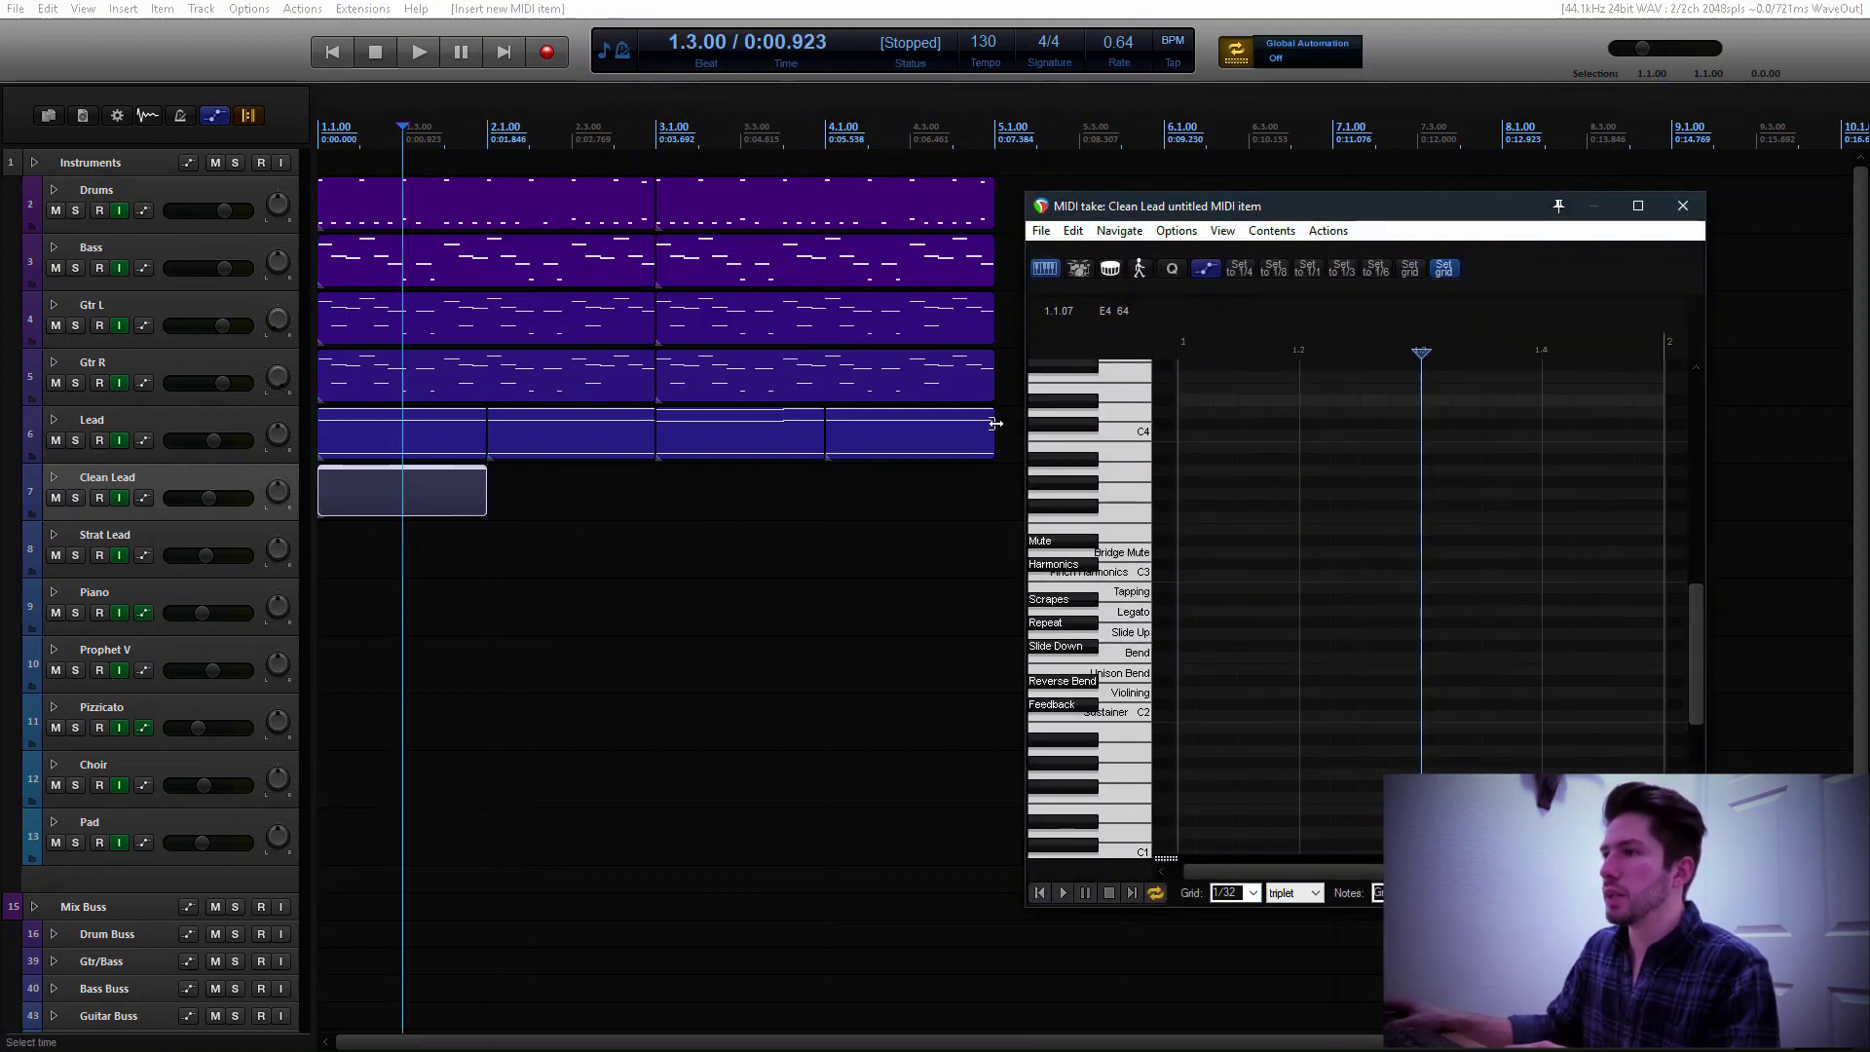
# Draw a one-beat Harmonics keyswitch note at bar 1 and repeat it on beats 2, 3 and 4 of the Clean Lead item
pyautogui.moveTo(1182, 564); pyautogui.dragTo(1298, 566)
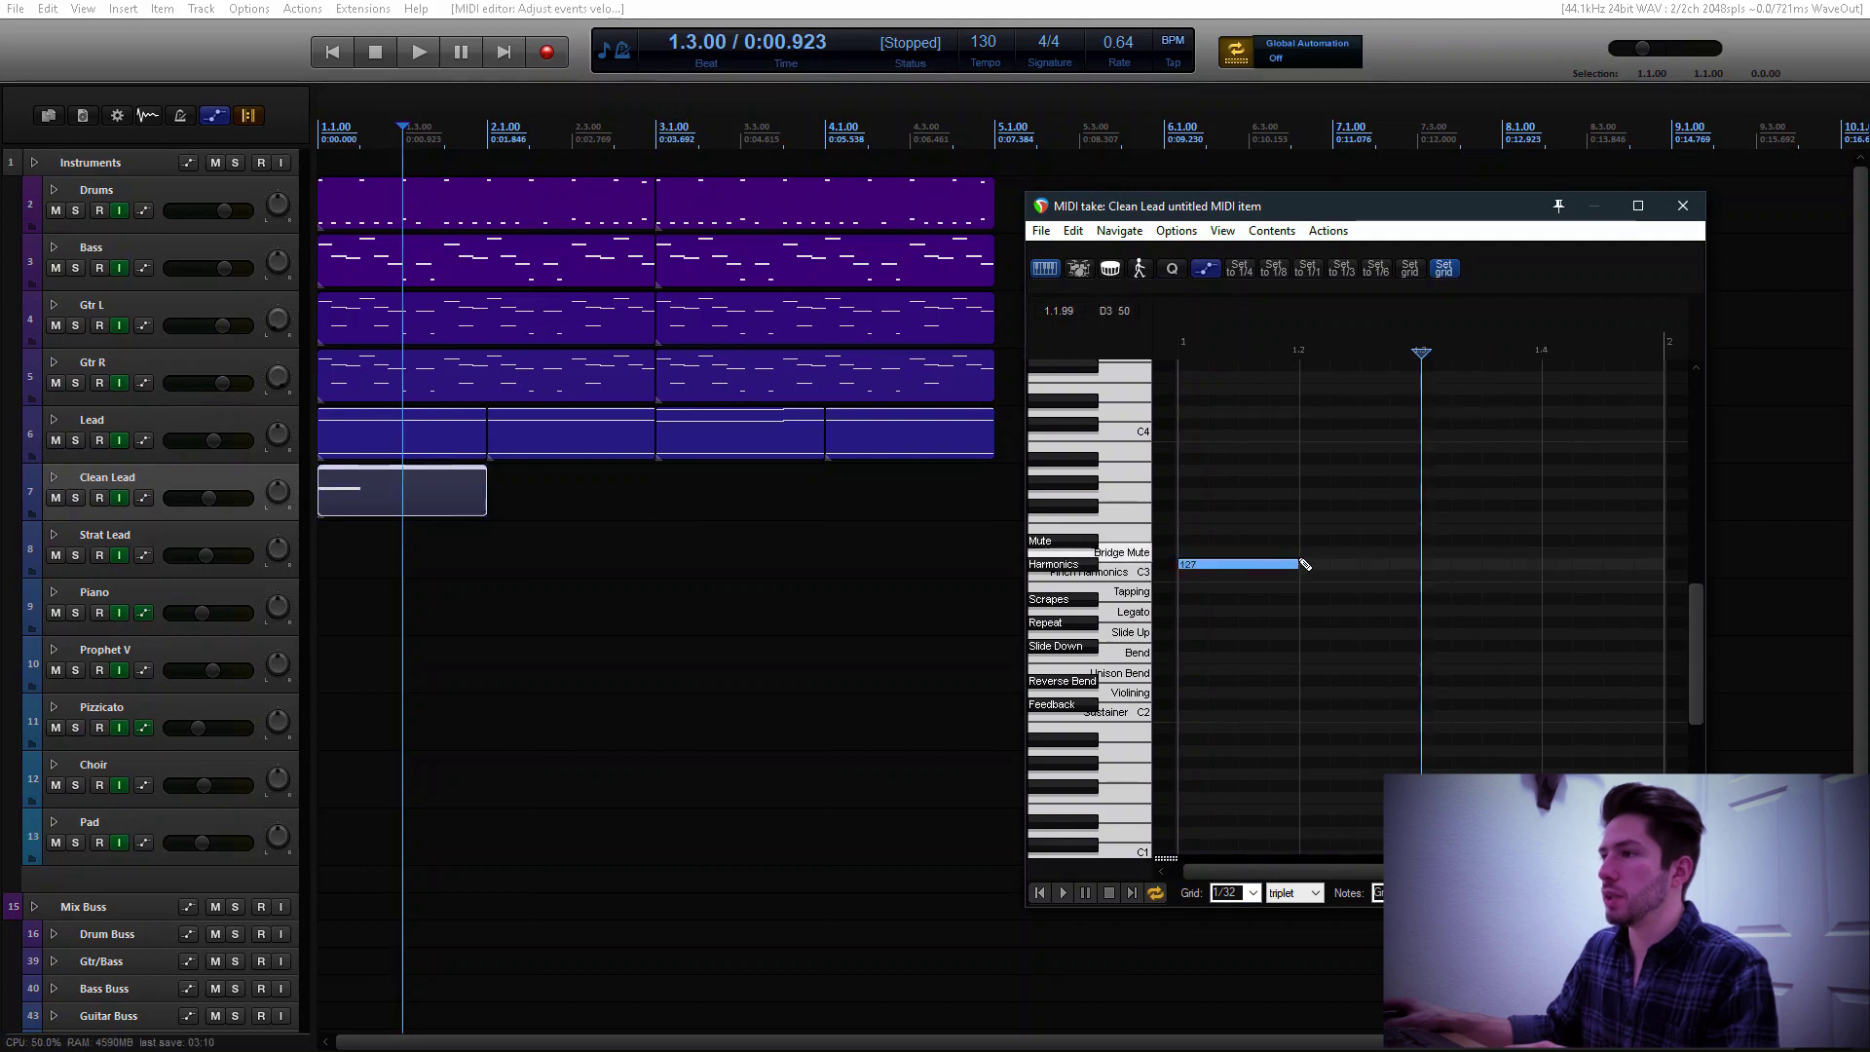
pyautogui.hotkey('ctrl', 'c')
pyautogui.click(1297, 347)
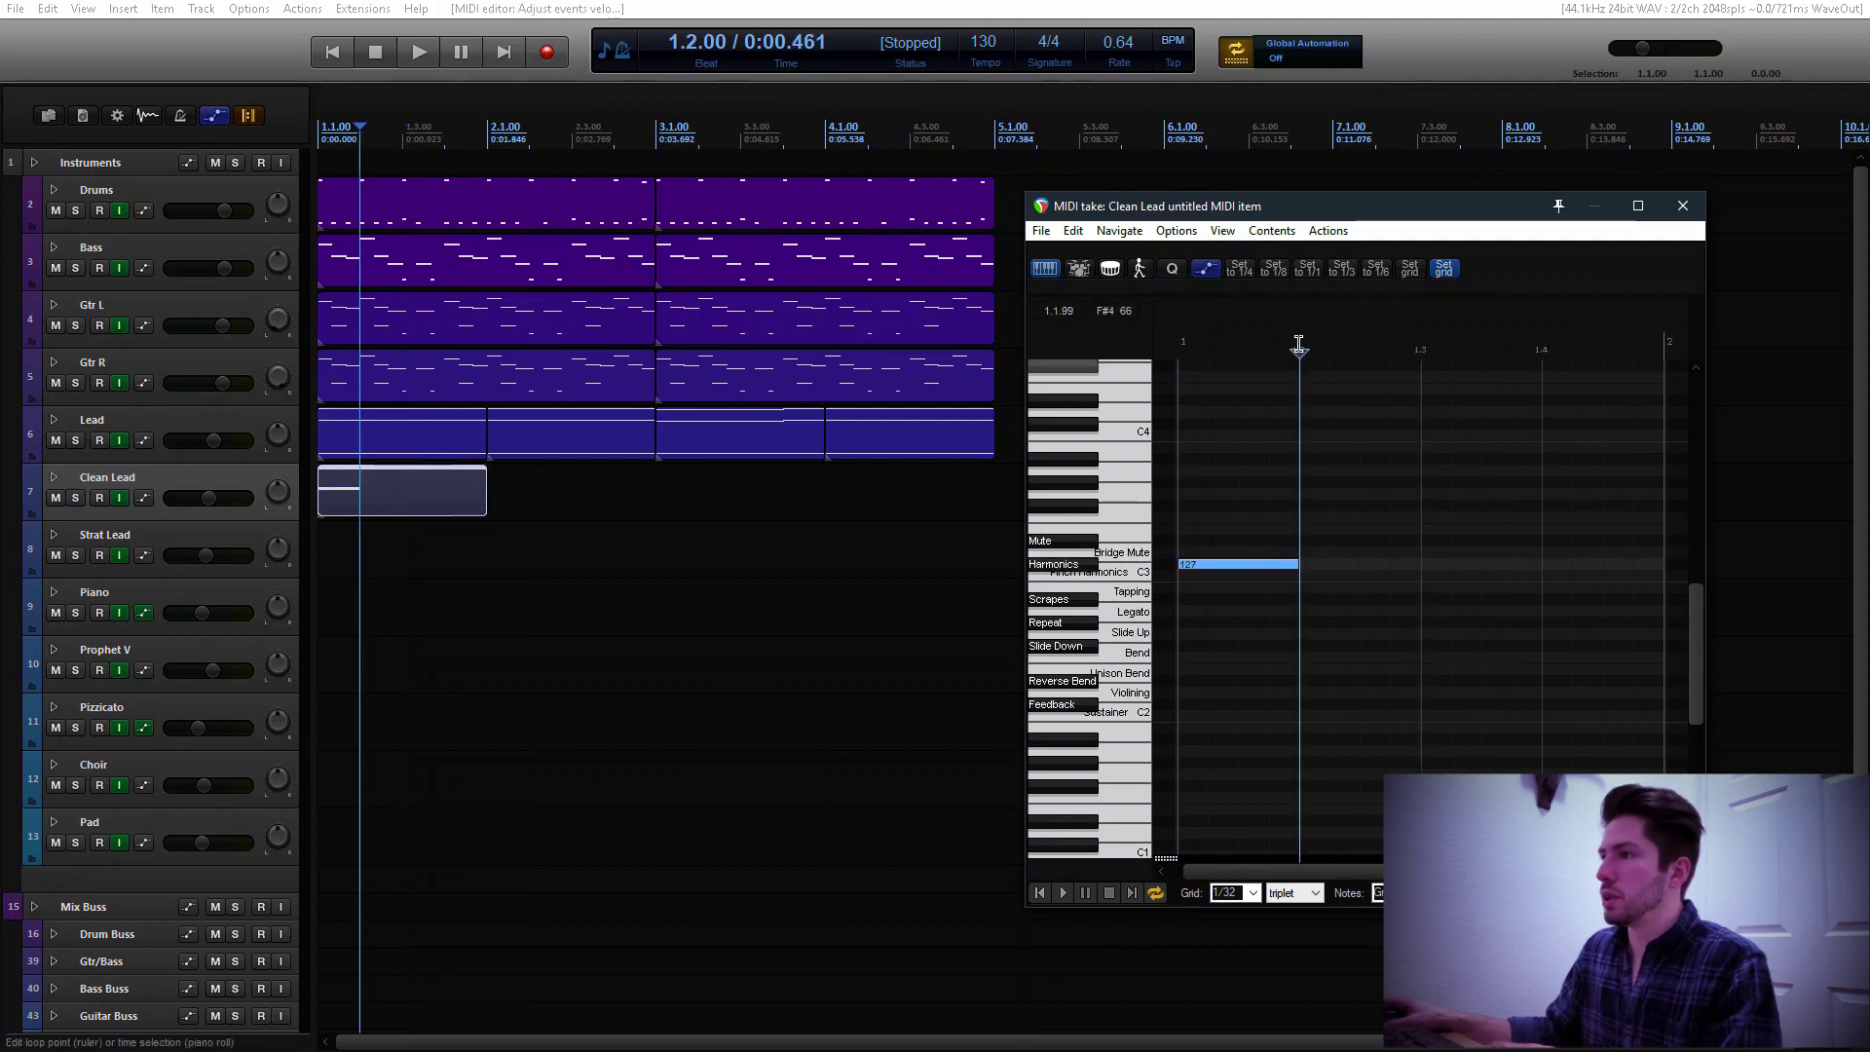
pyautogui.hotkey('ctrl', 'v')
pyautogui.hotkey('ctrl', 'v')
pyautogui.hotkey('ctrl', 'v')
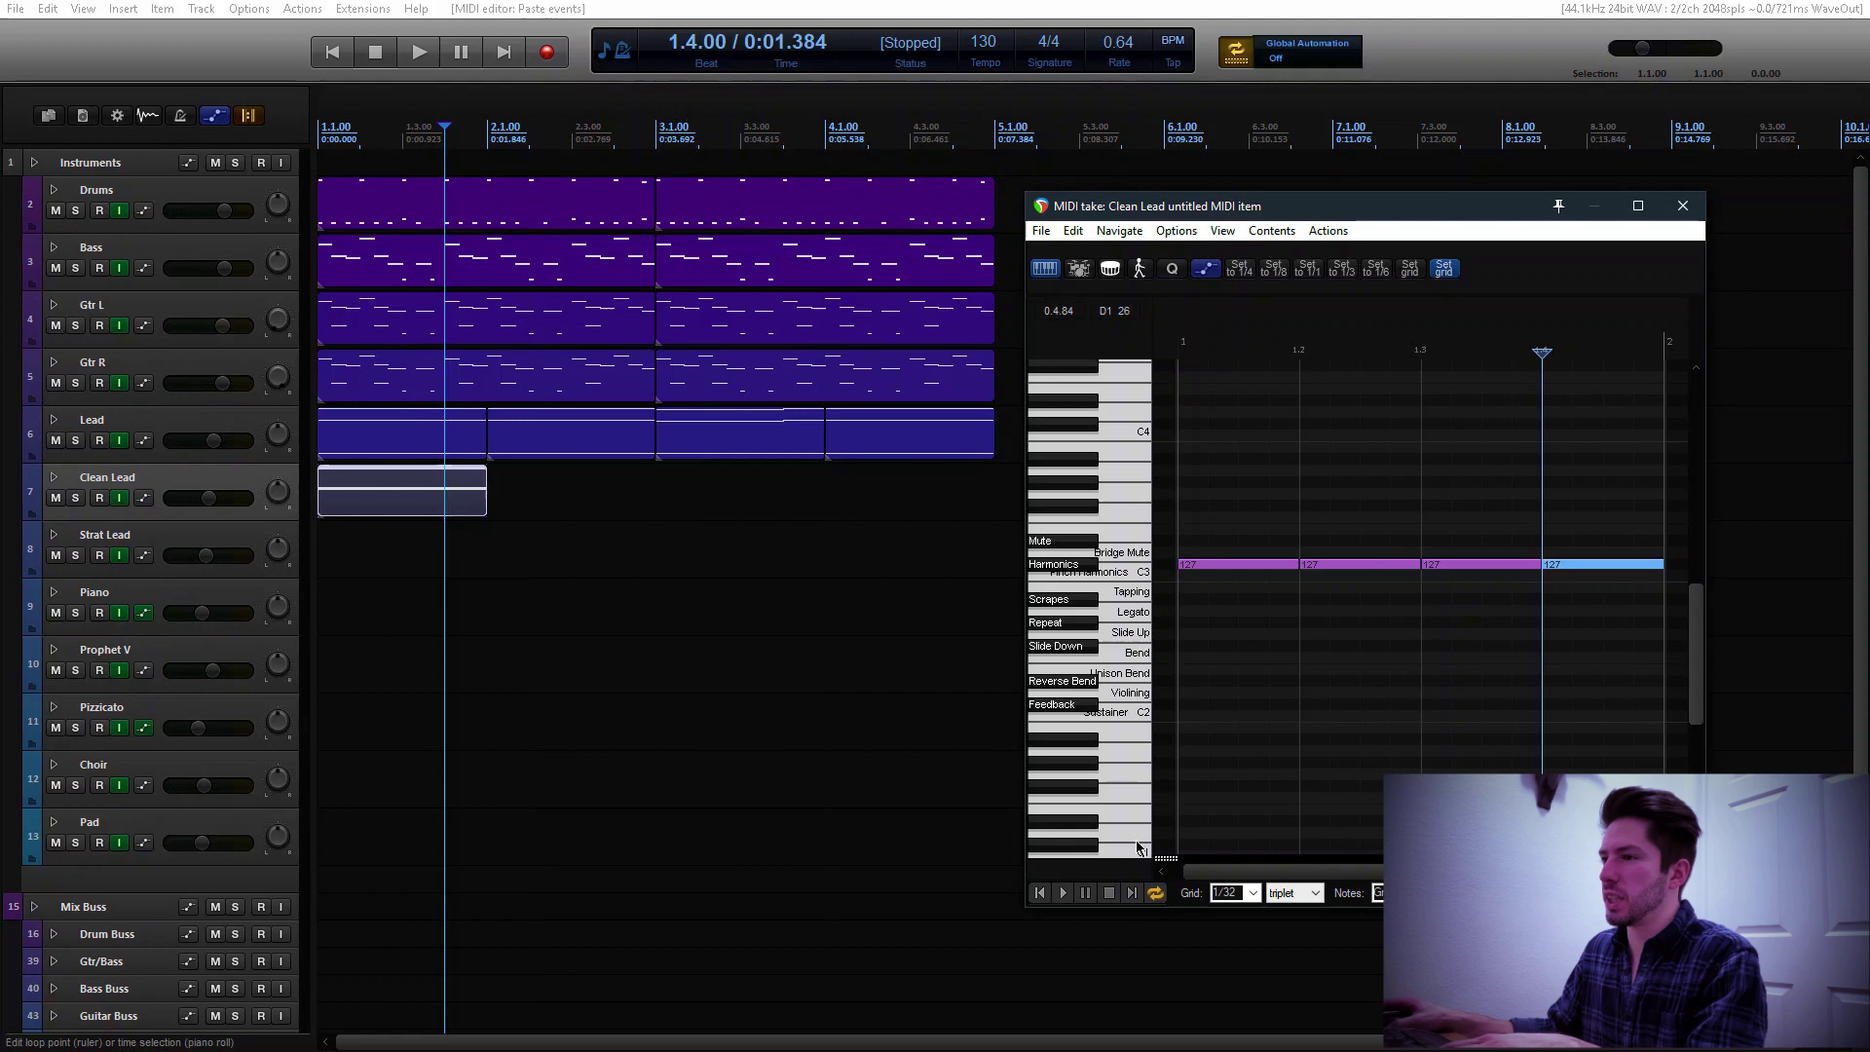
pyautogui.press('Home')
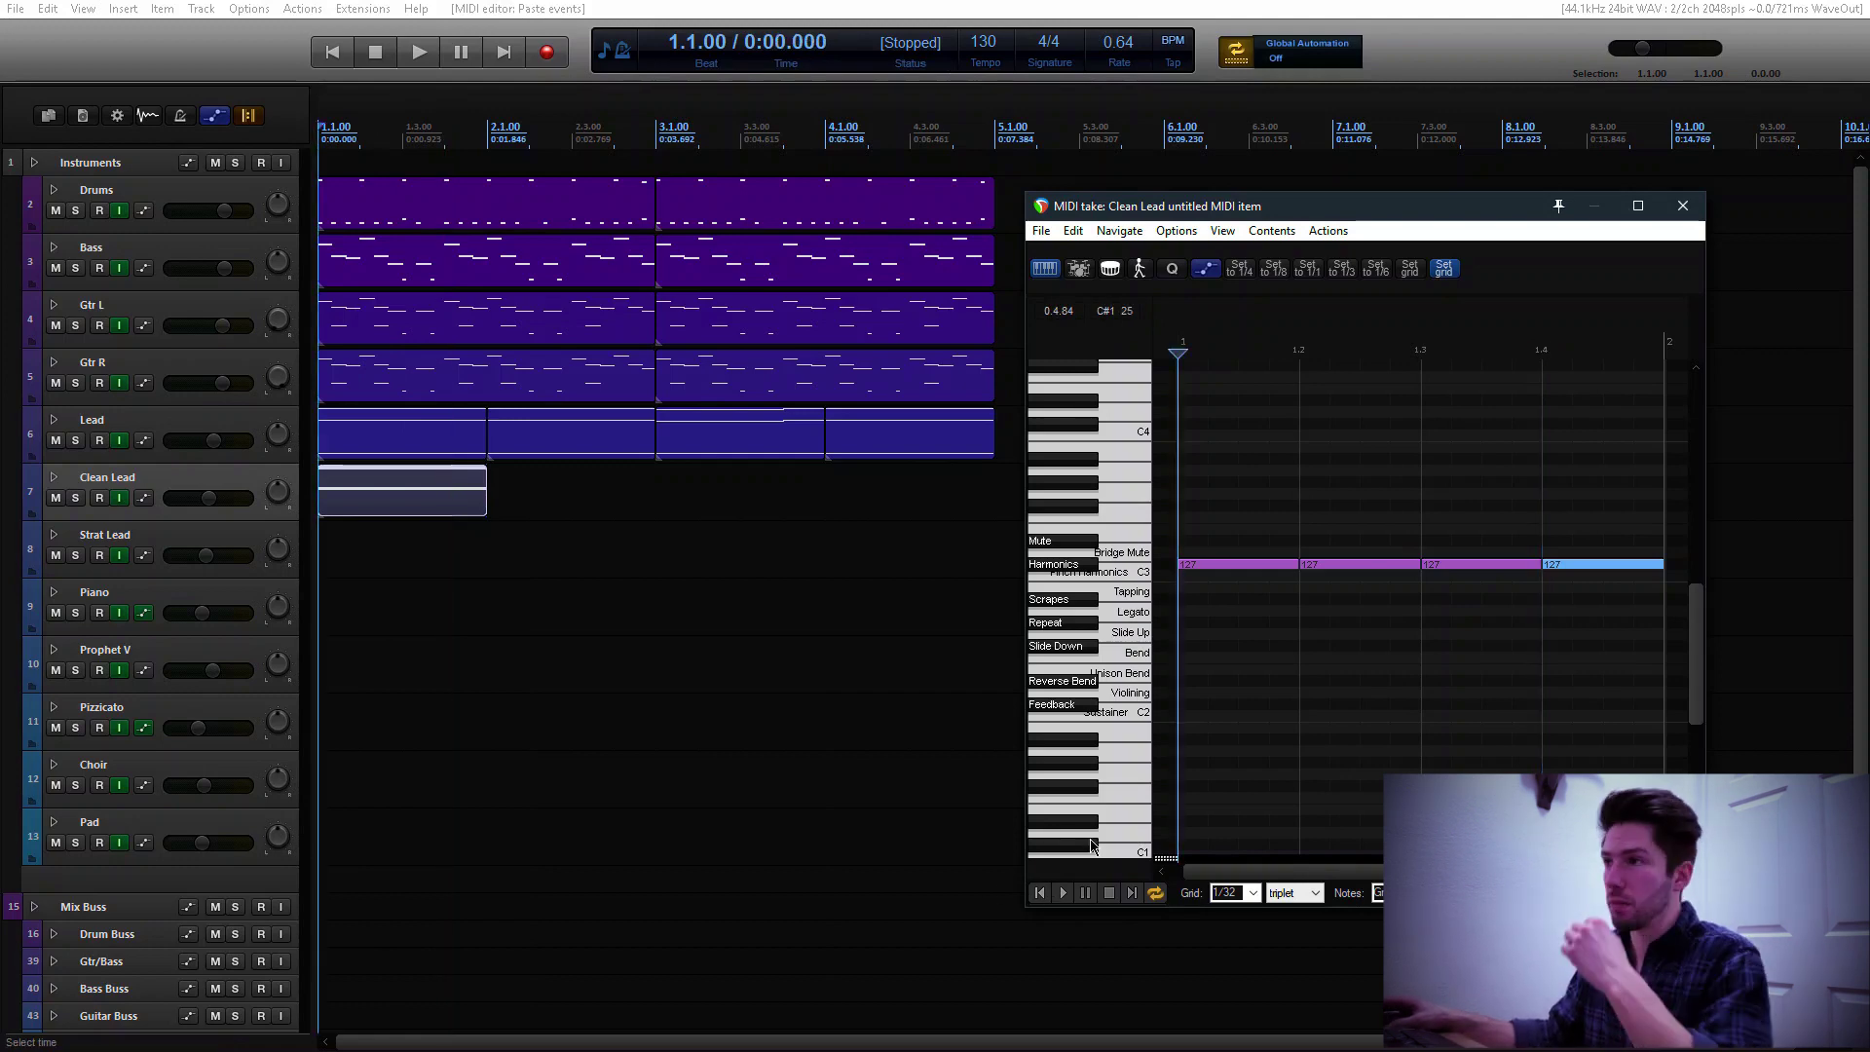
# Draw a one-beat G#6 melody note on the first beat of the Clean Lead item
pyautogui.scroll(5, 1584, 537)
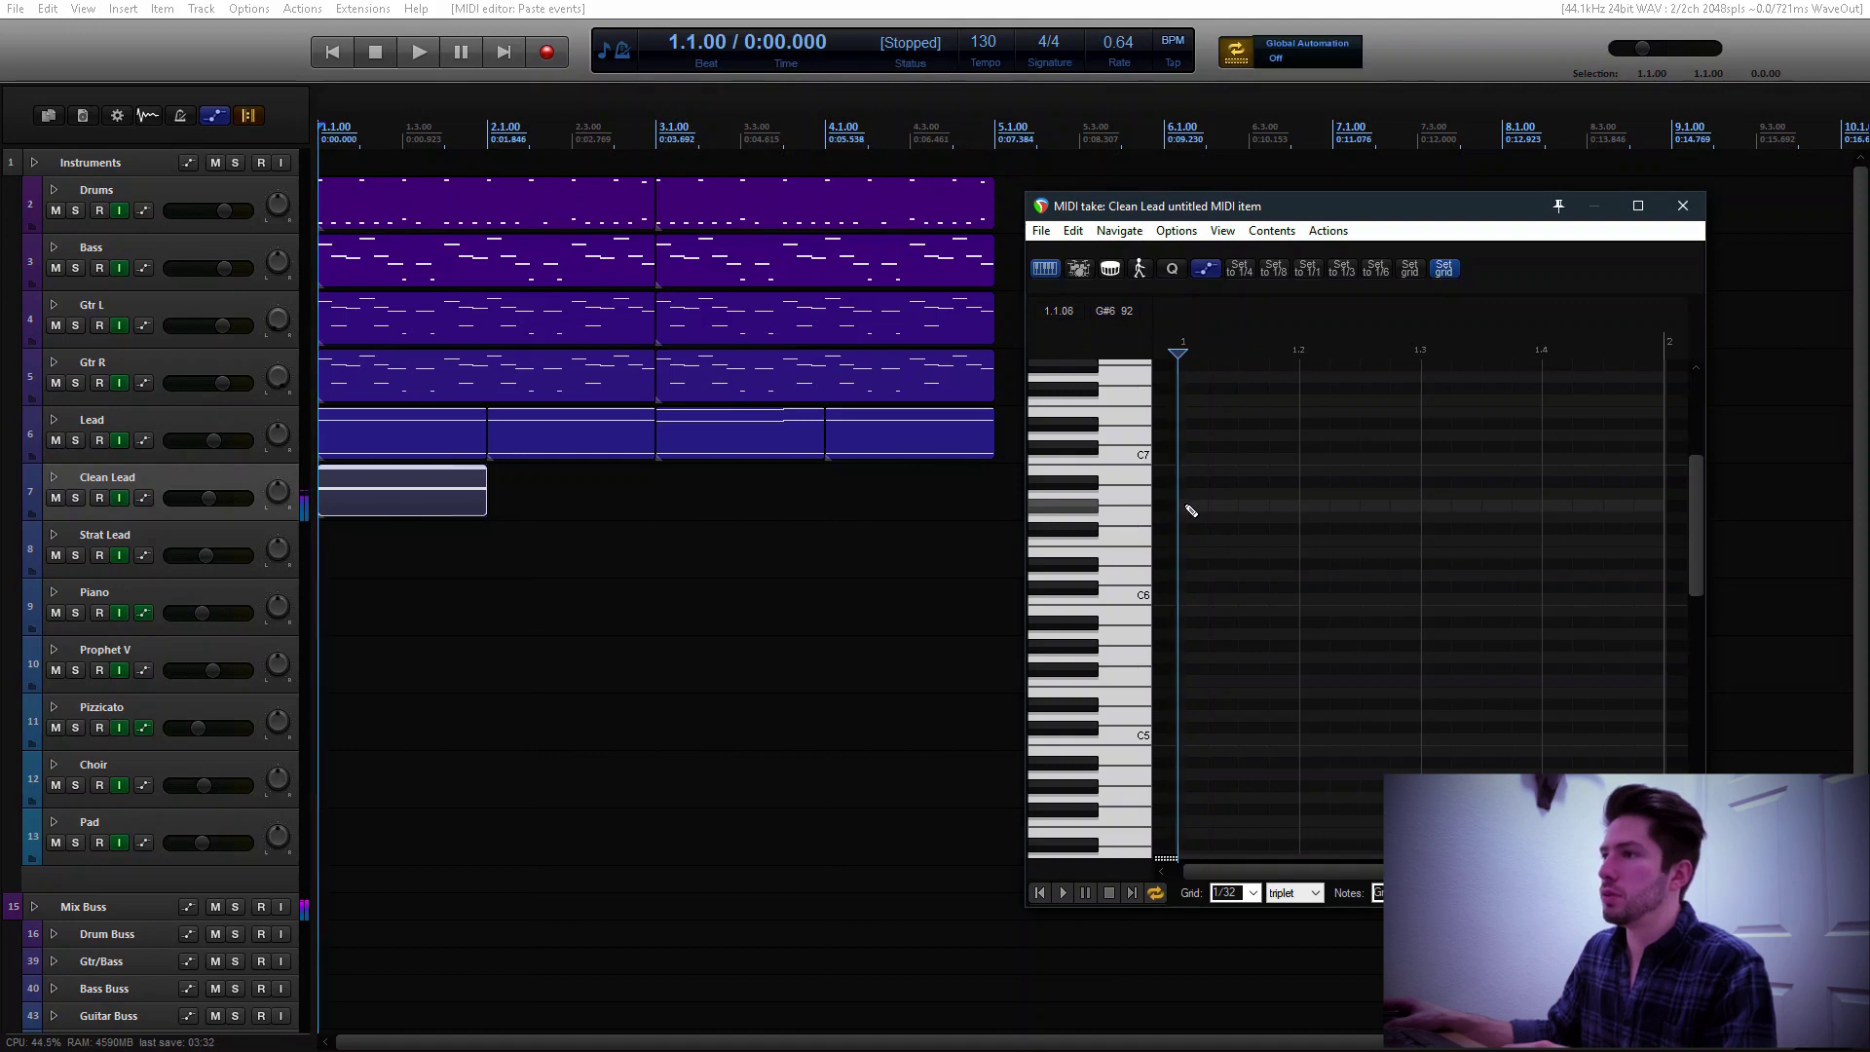
pyautogui.moveTo(1184, 505); pyautogui.dragTo(1301, 505)
pyautogui.moveTo(1219, 382); pyautogui.dragTo(1219, 382)
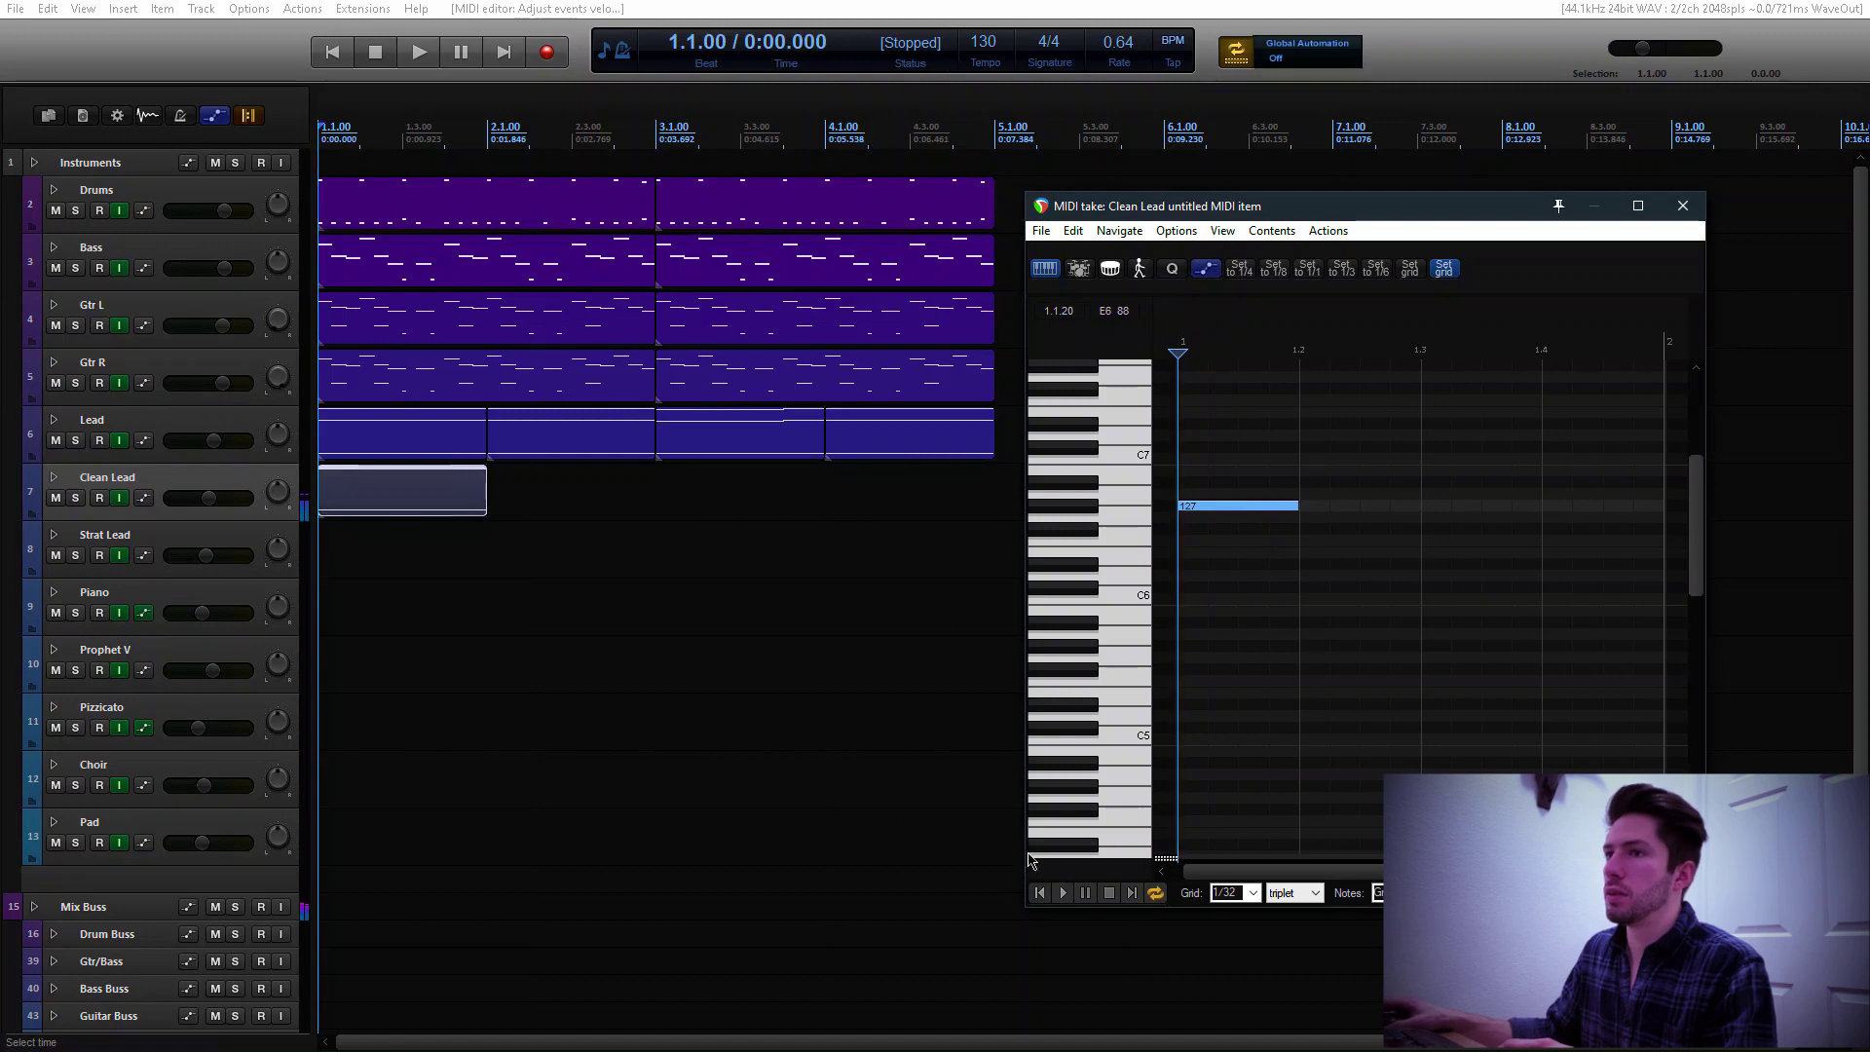
# Solo the Clean Lead track and play its melody from the start
pyautogui.click(78, 499)
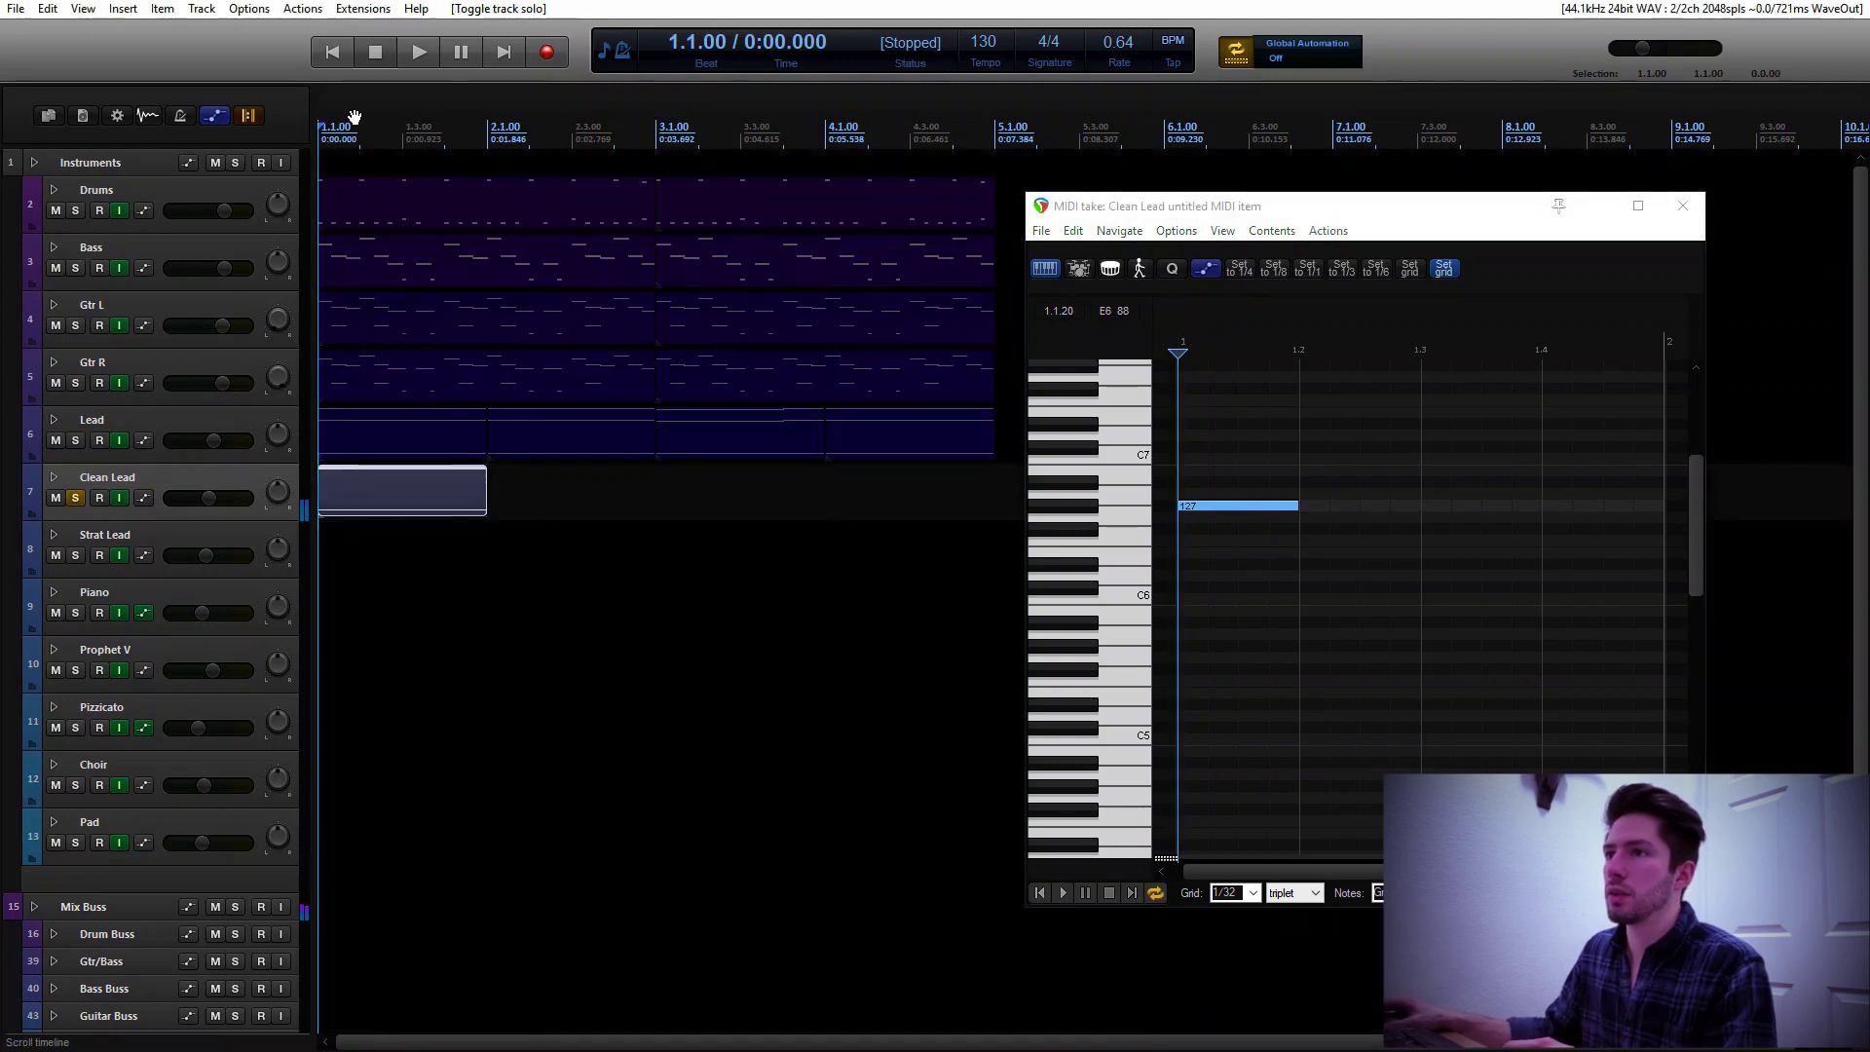
pyautogui.press('space')
pyautogui.click(588, 806)
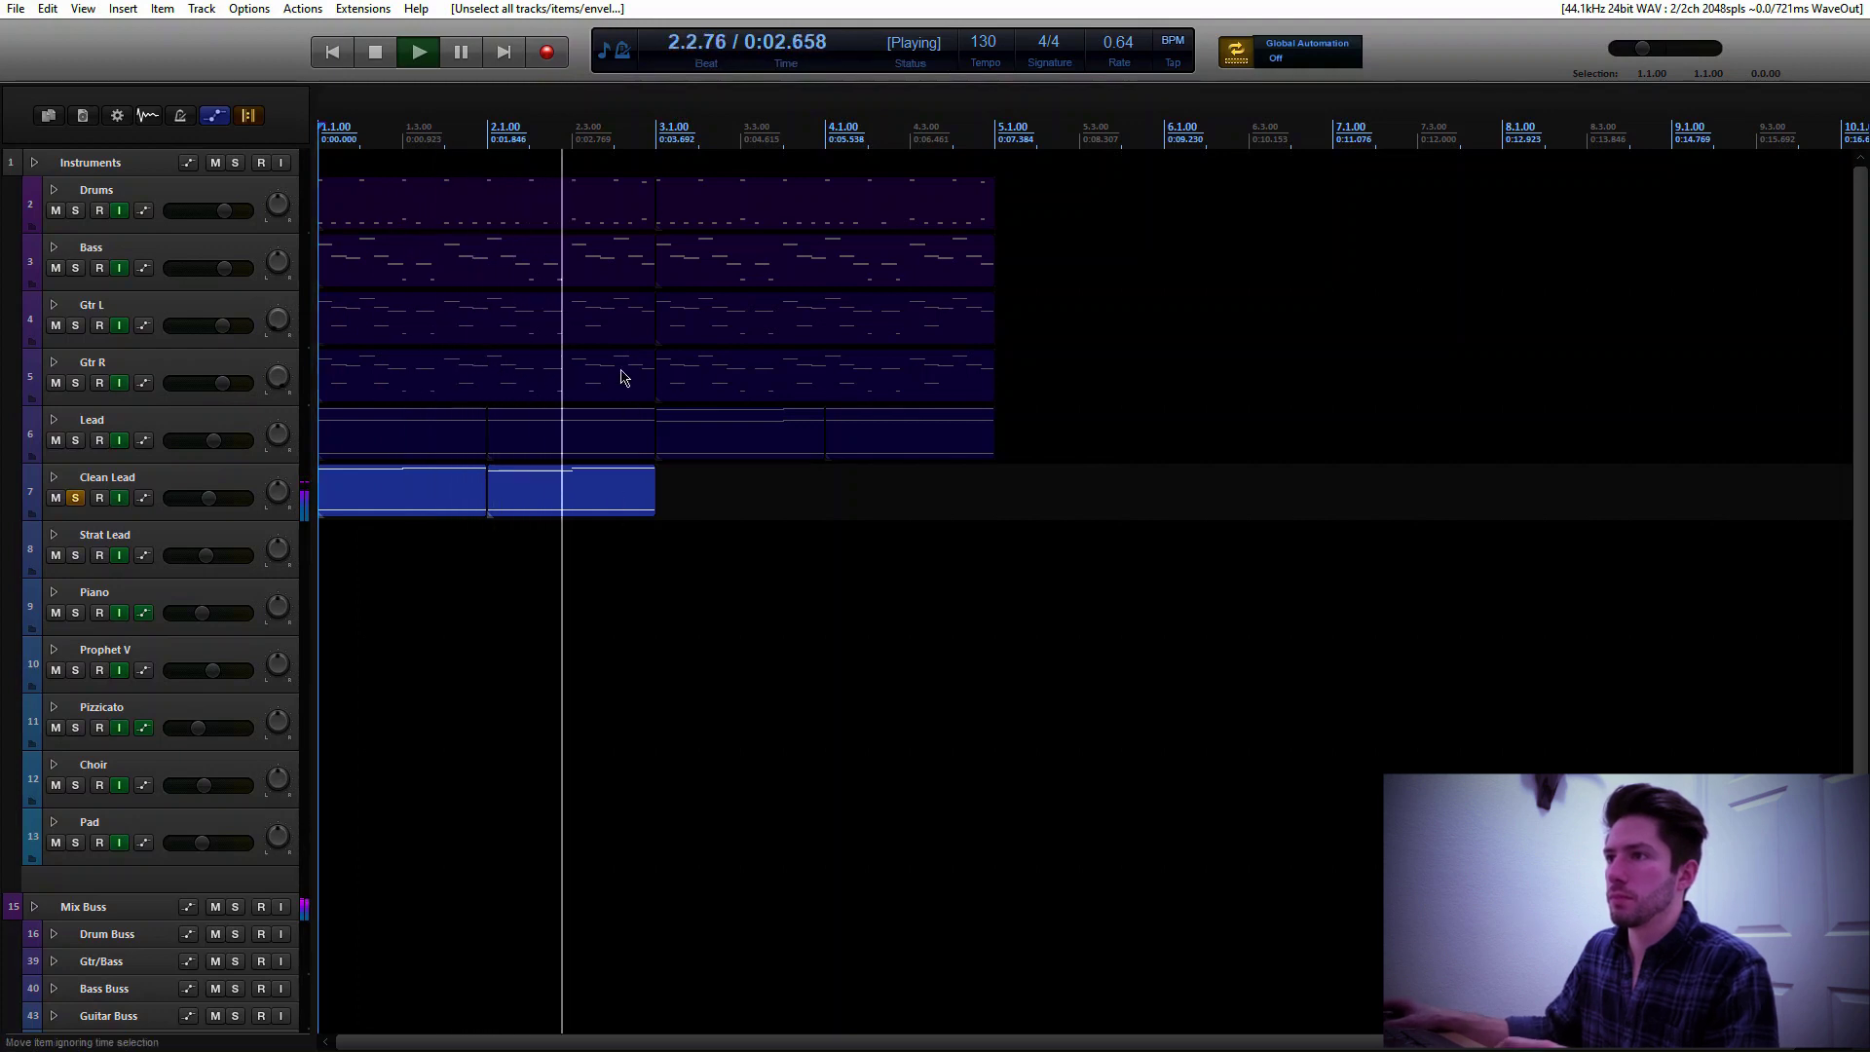
pyautogui.press('space')
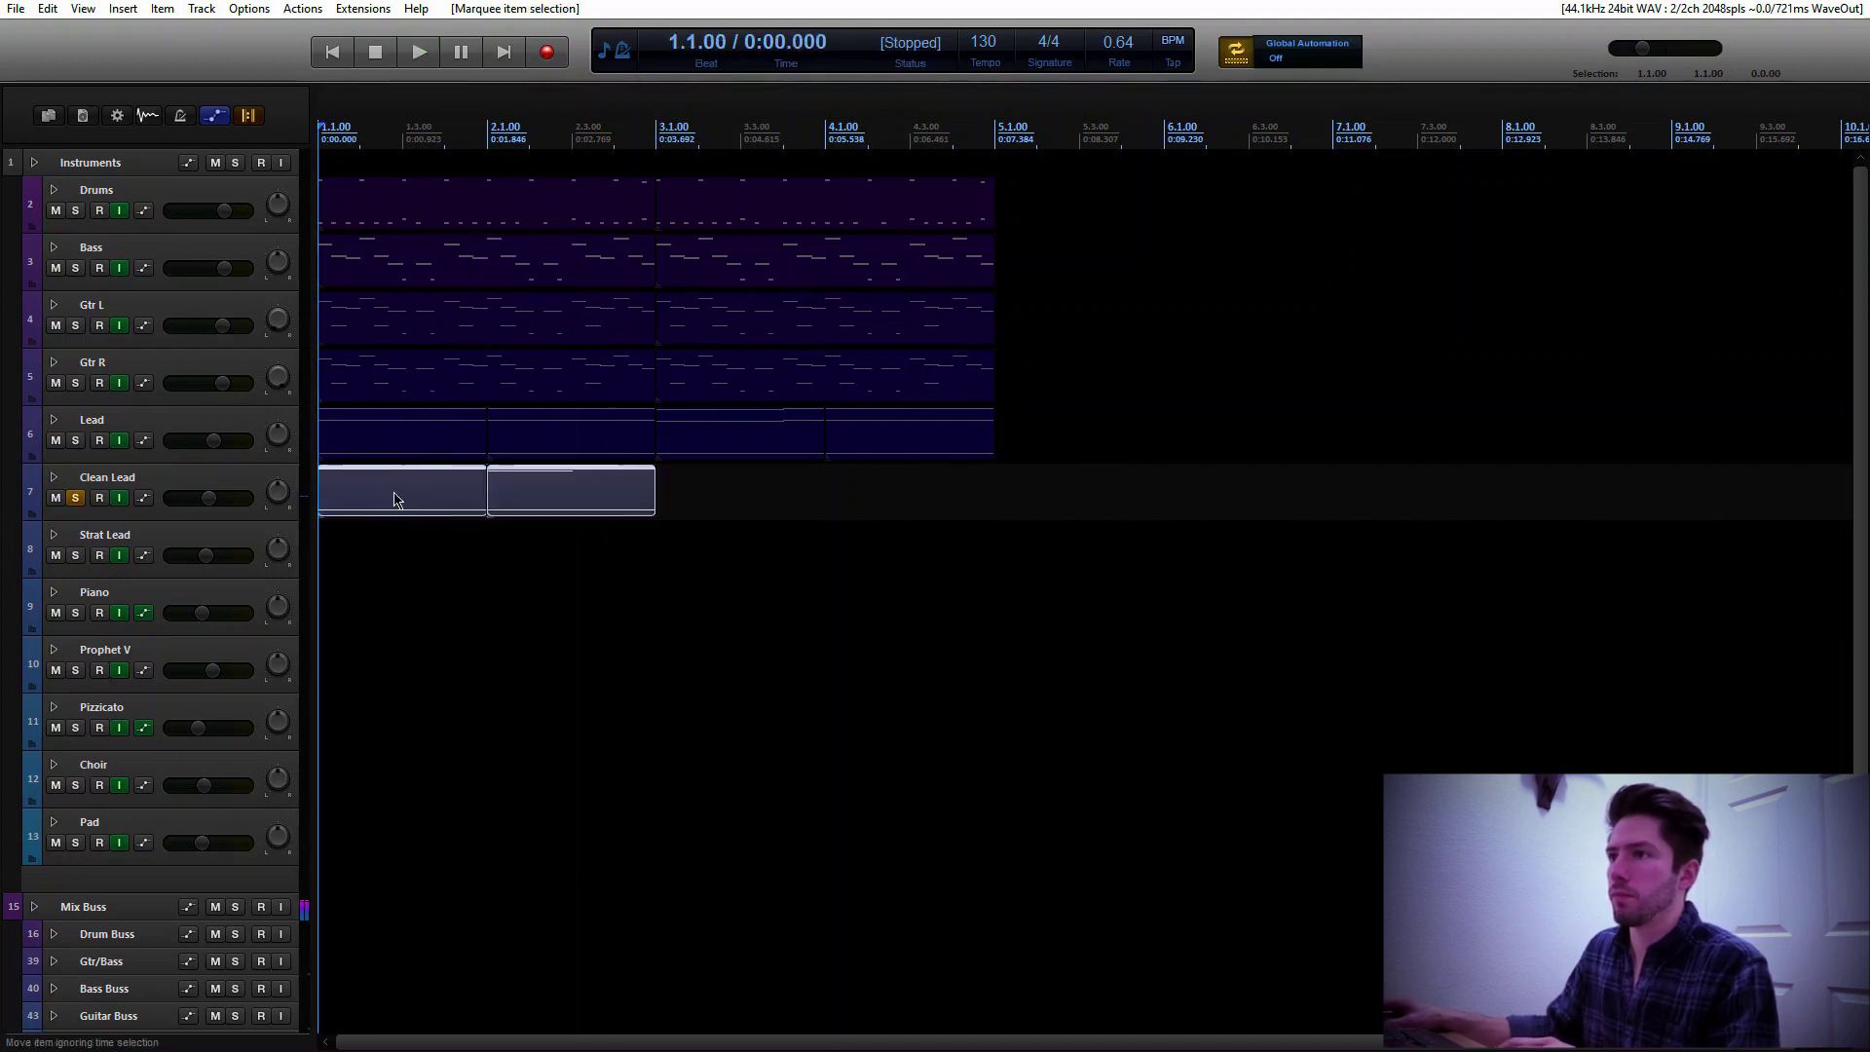
# Repeat the two Clean Lead items at bar 3 and copy all four items onto a soloed Strat Lead track
pyautogui.moveTo(400, 499); pyautogui.dragTo(732, 498)
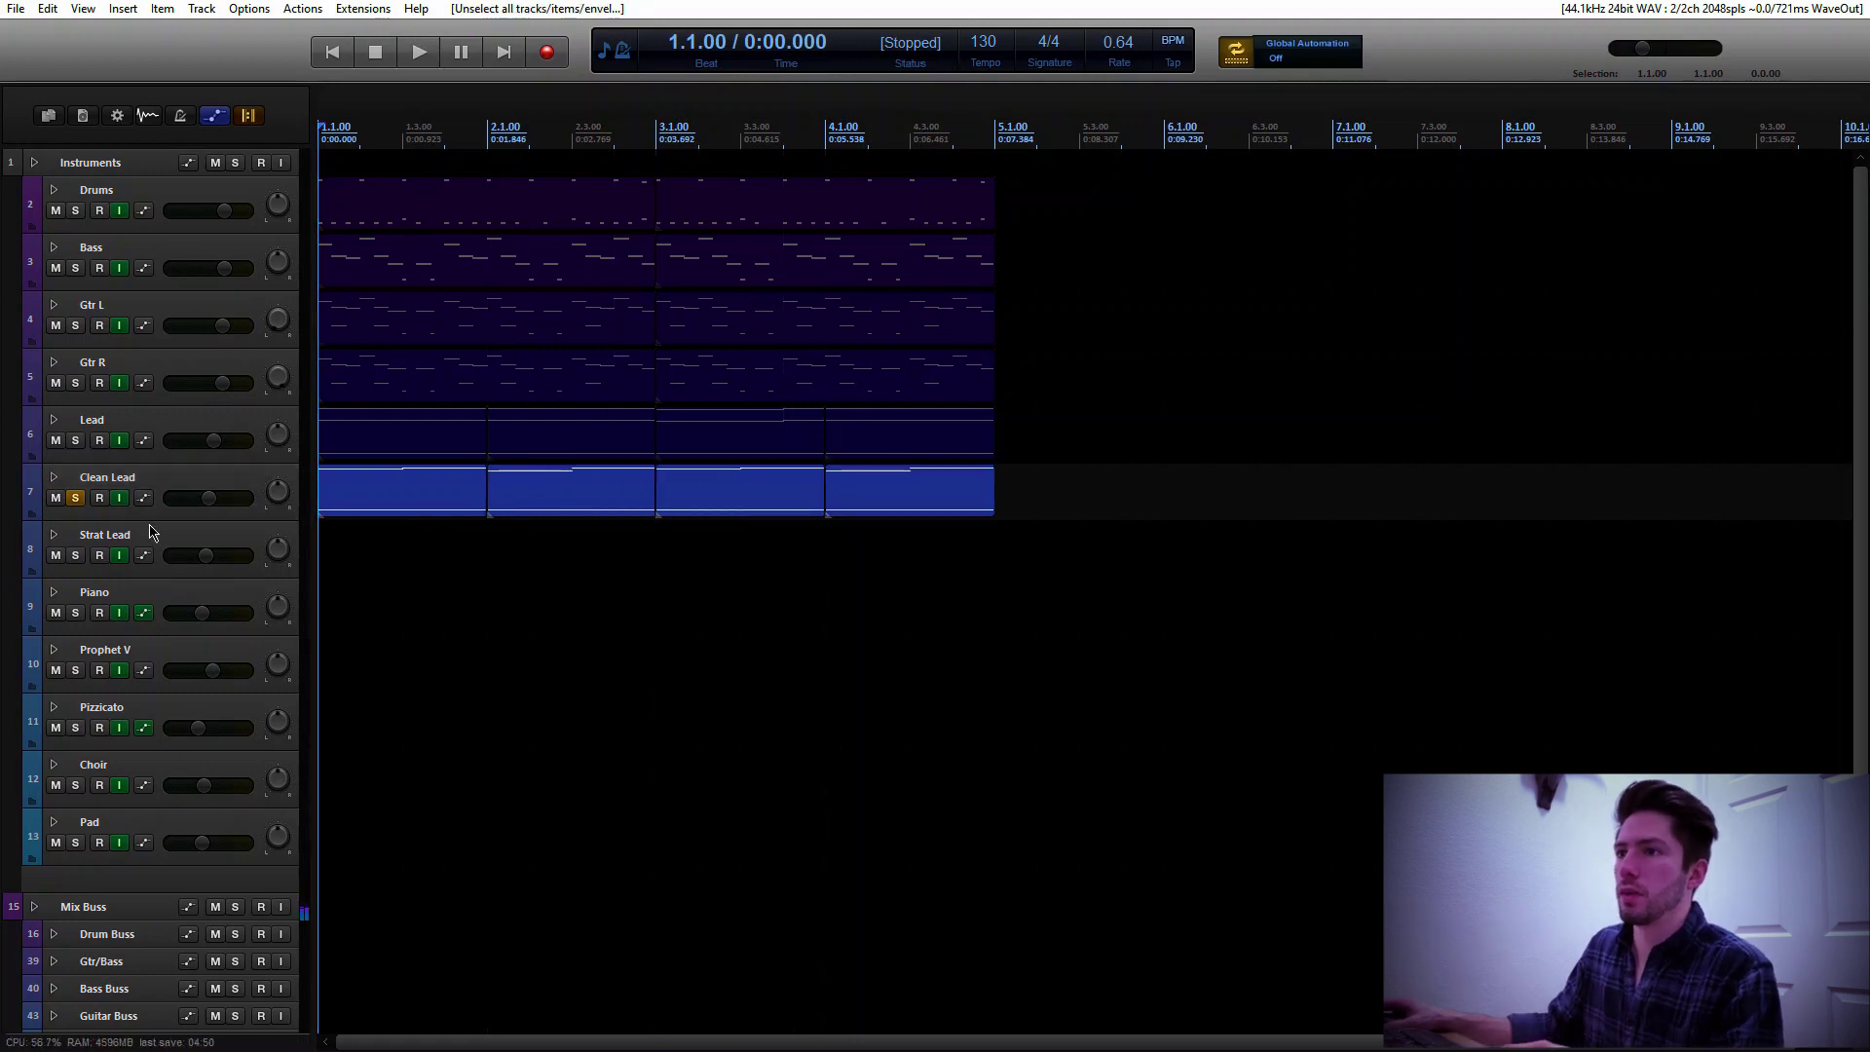
pyautogui.moveTo(611, 497); pyautogui.dragTo(371, 535)
pyautogui.click(75, 555)
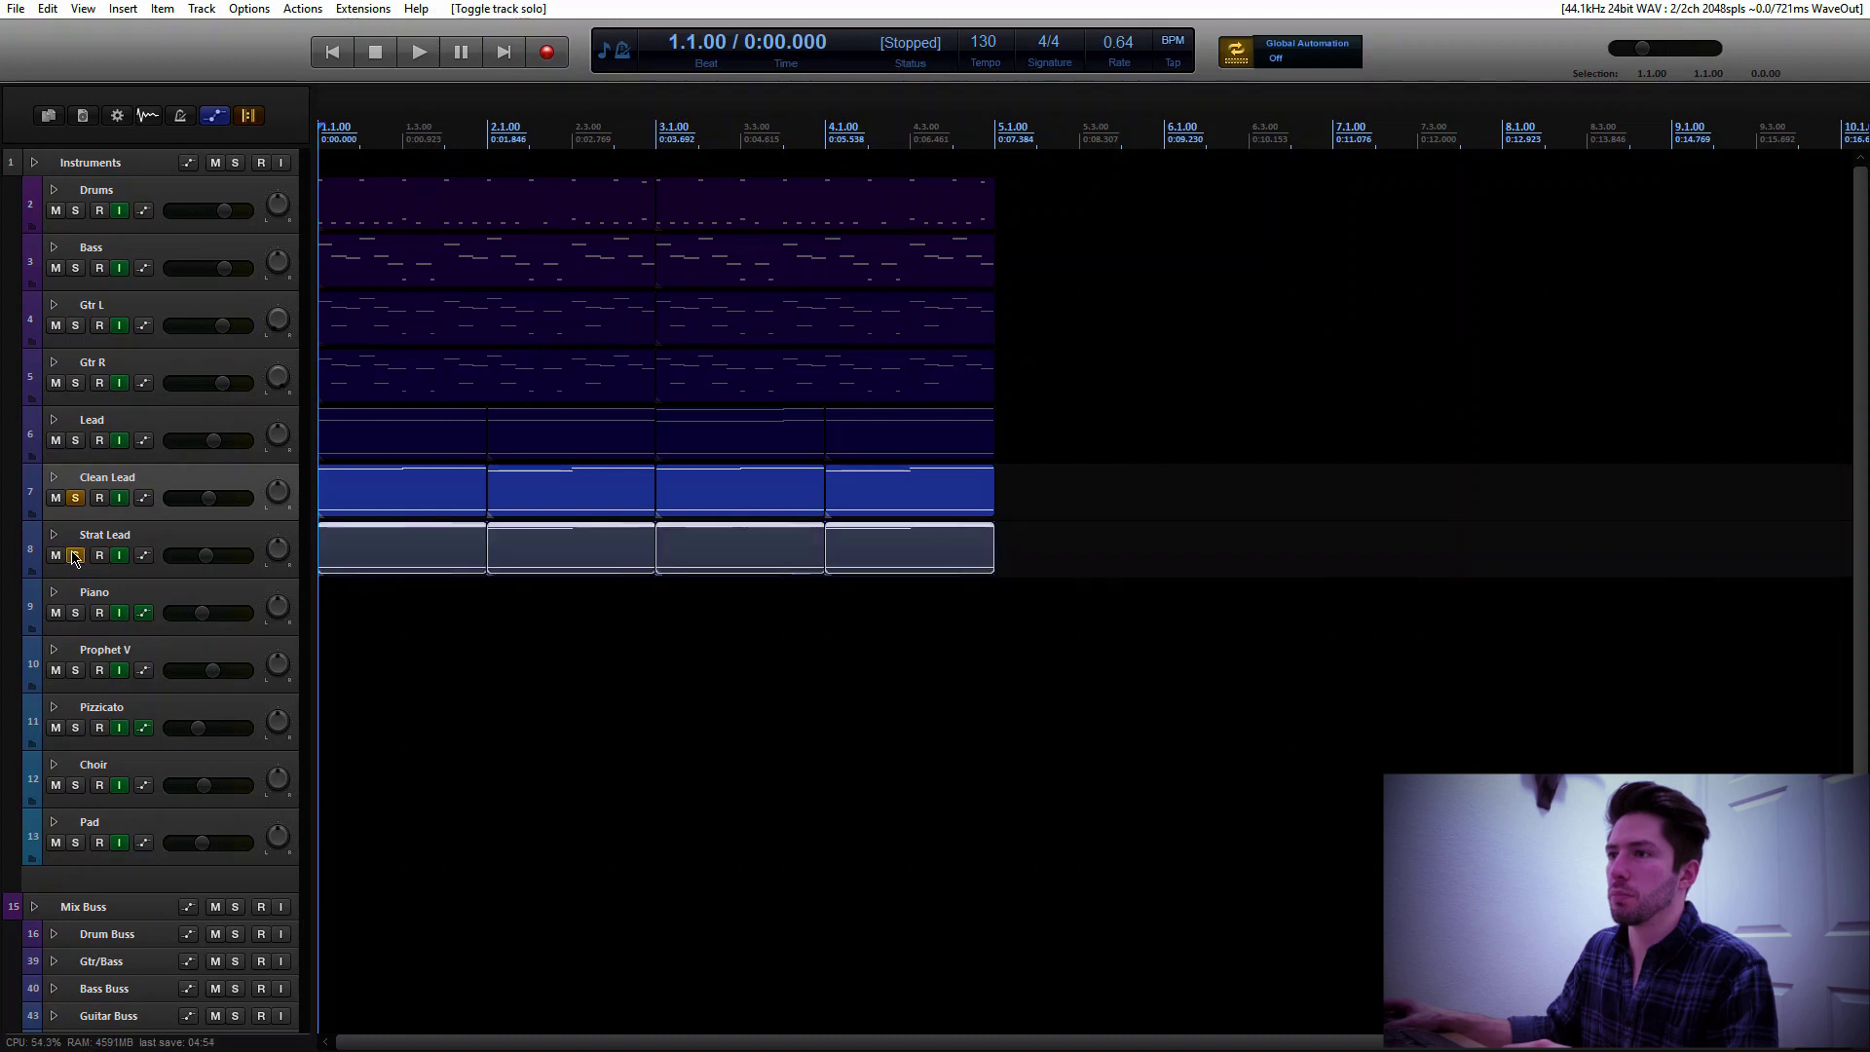
# Transpose all notes in the Strat Lead items down 12 semitones and close the MIDI editor
pyautogui.click(421, 549)
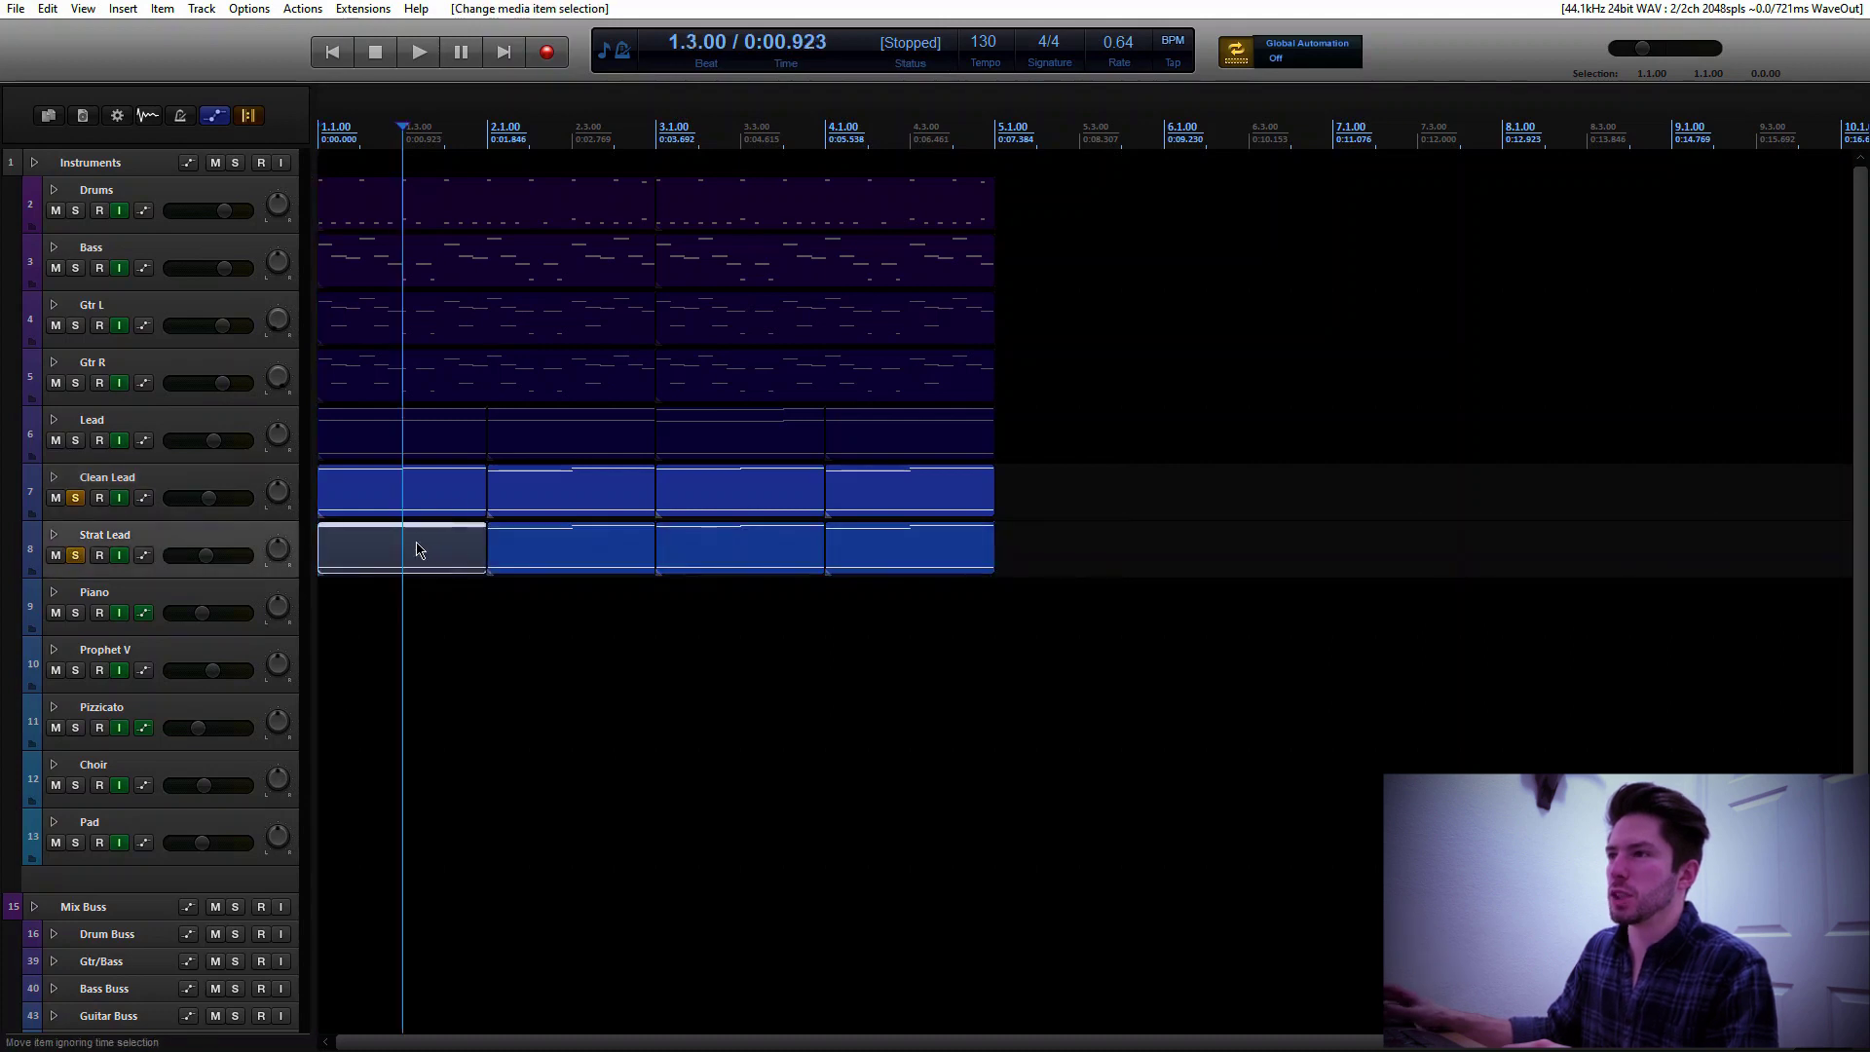
pyautogui.doubleClick(417, 550)
pyautogui.moveTo(1214, 202); pyautogui.dragTo(1118, 176)
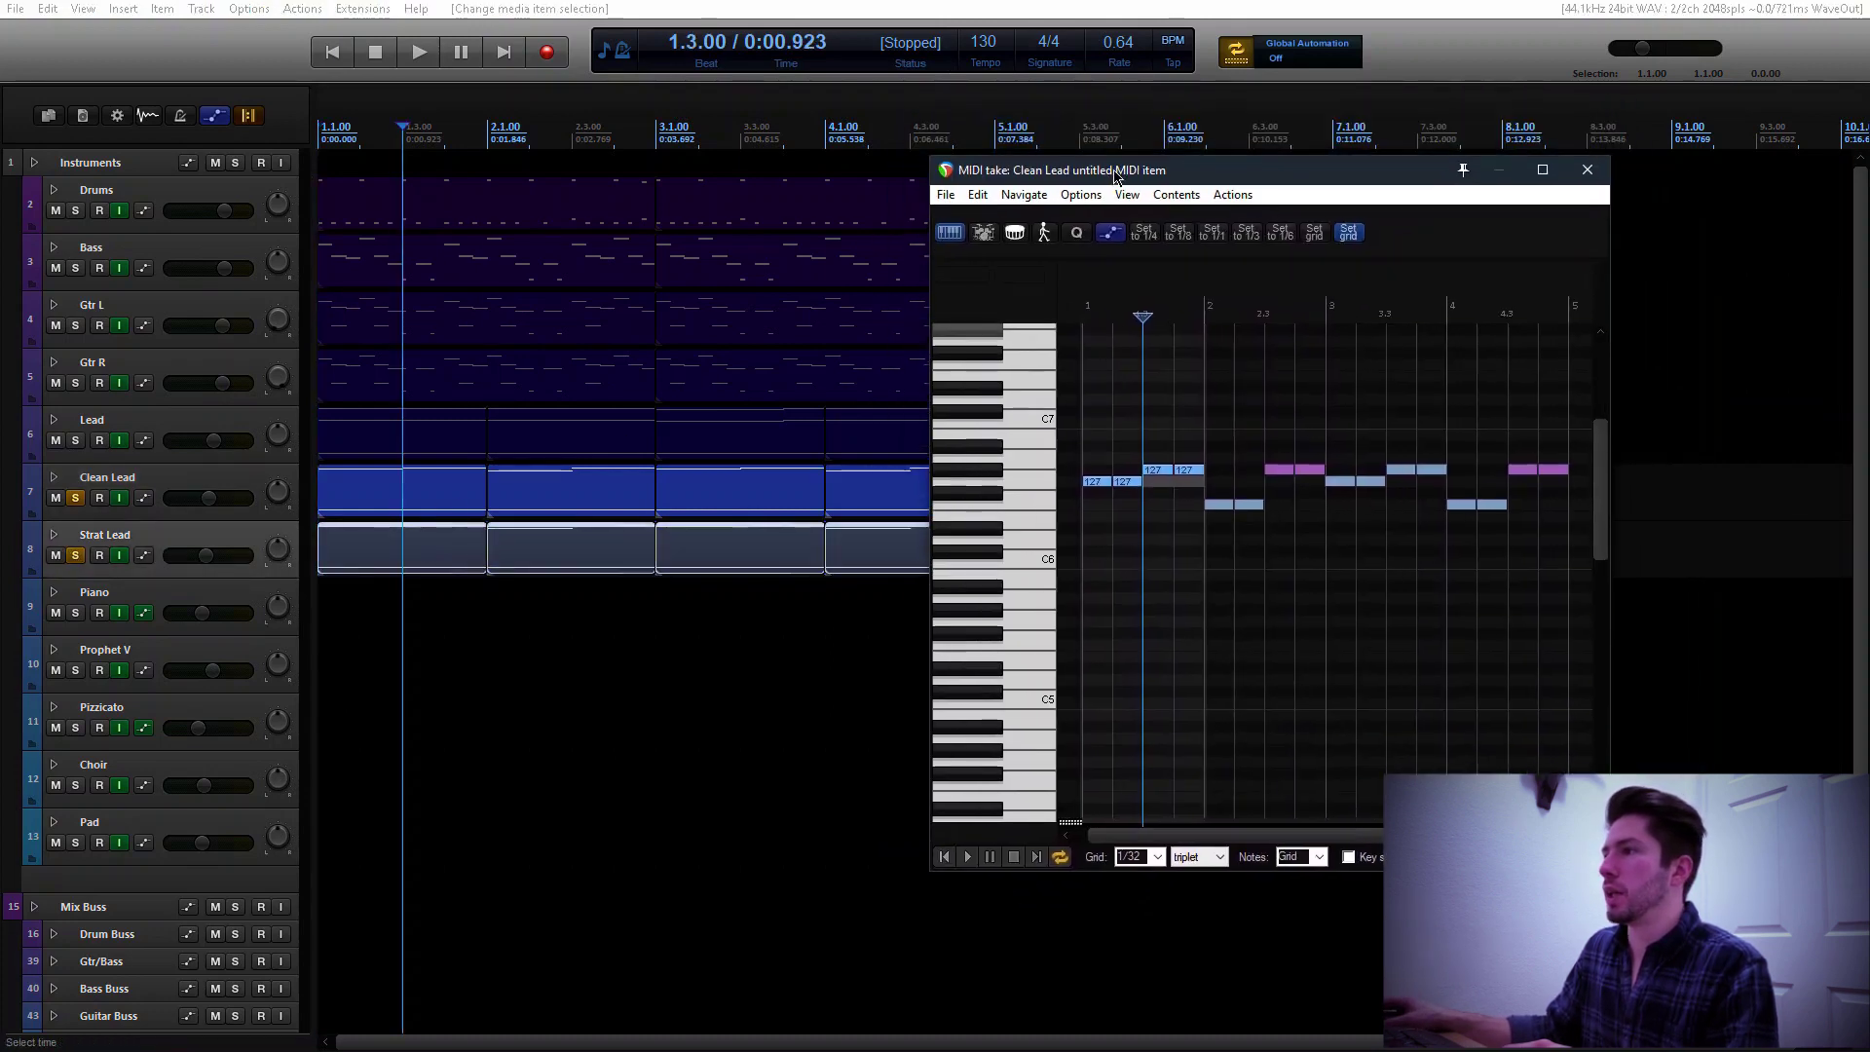
pyautogui.moveTo(1602, 472); pyautogui.dragTo(1609, 540)
pyautogui.hotkey('ctrl', 'a')
pyautogui.write('t-12')
pyautogui.press('Return')
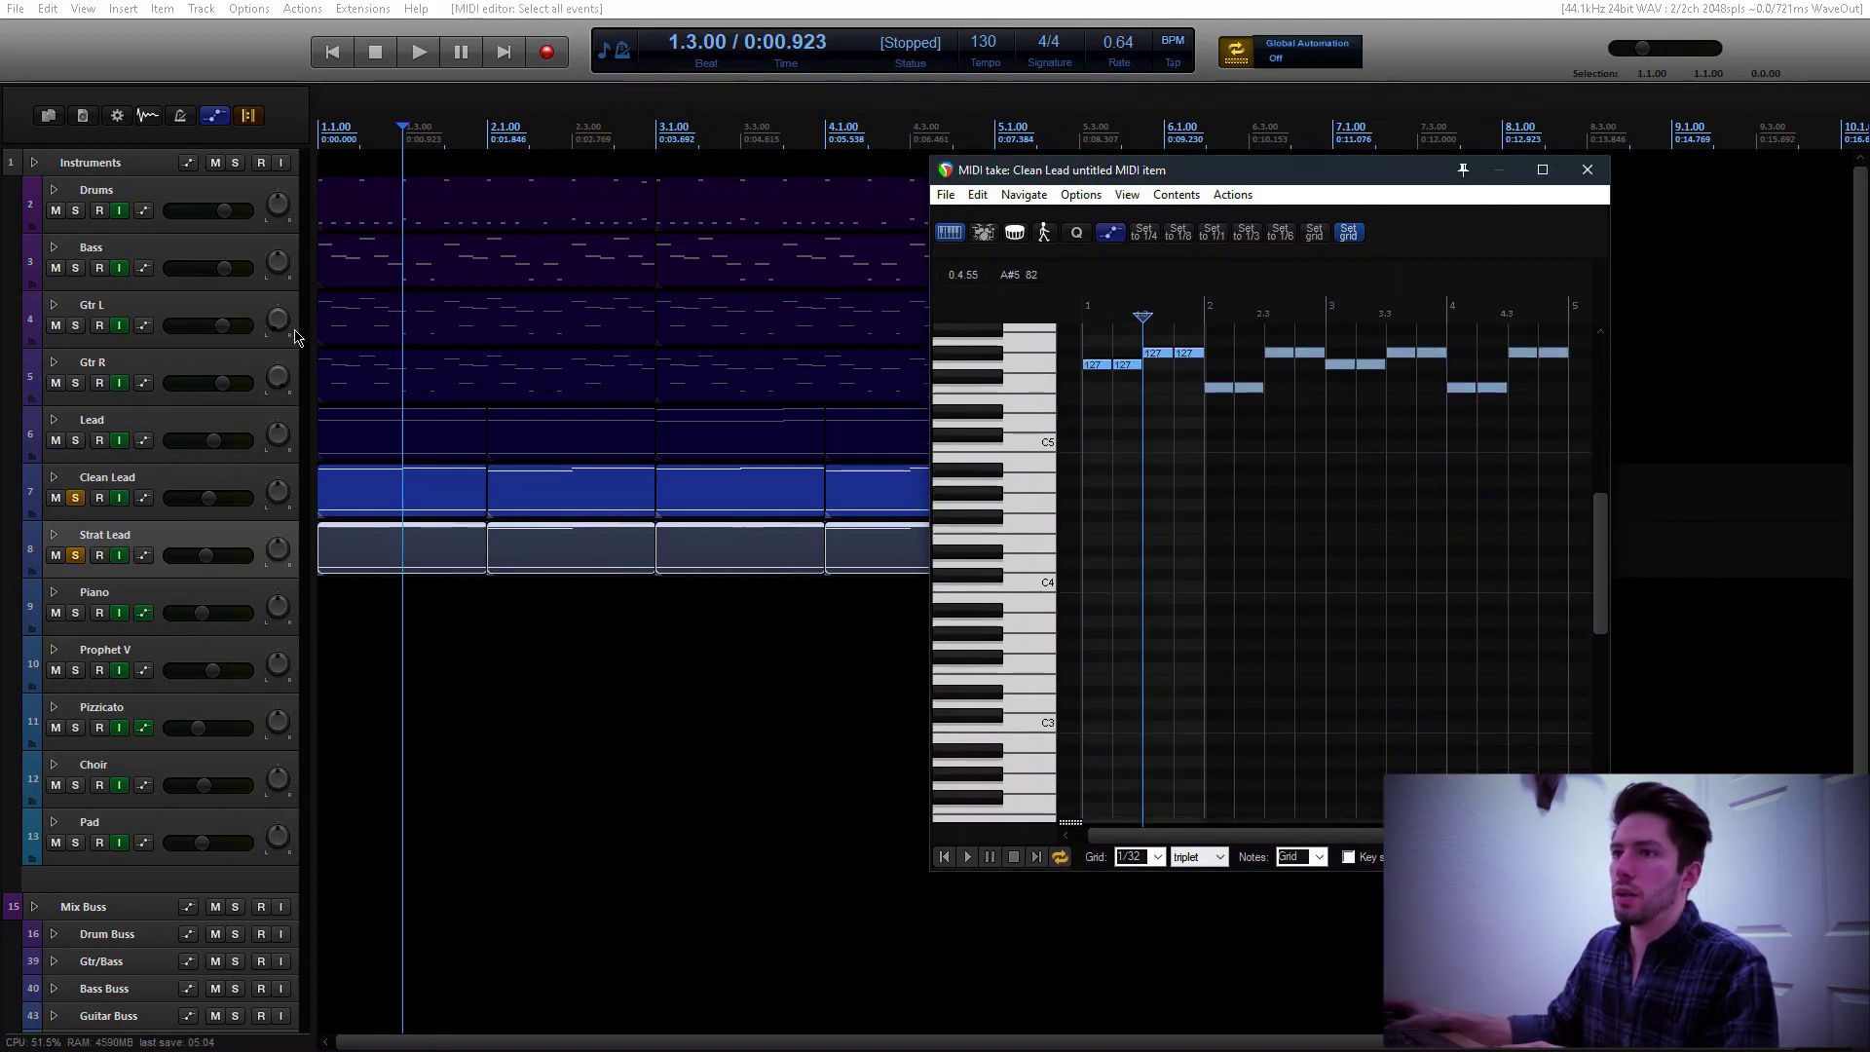
pyautogui.click(159, 541)
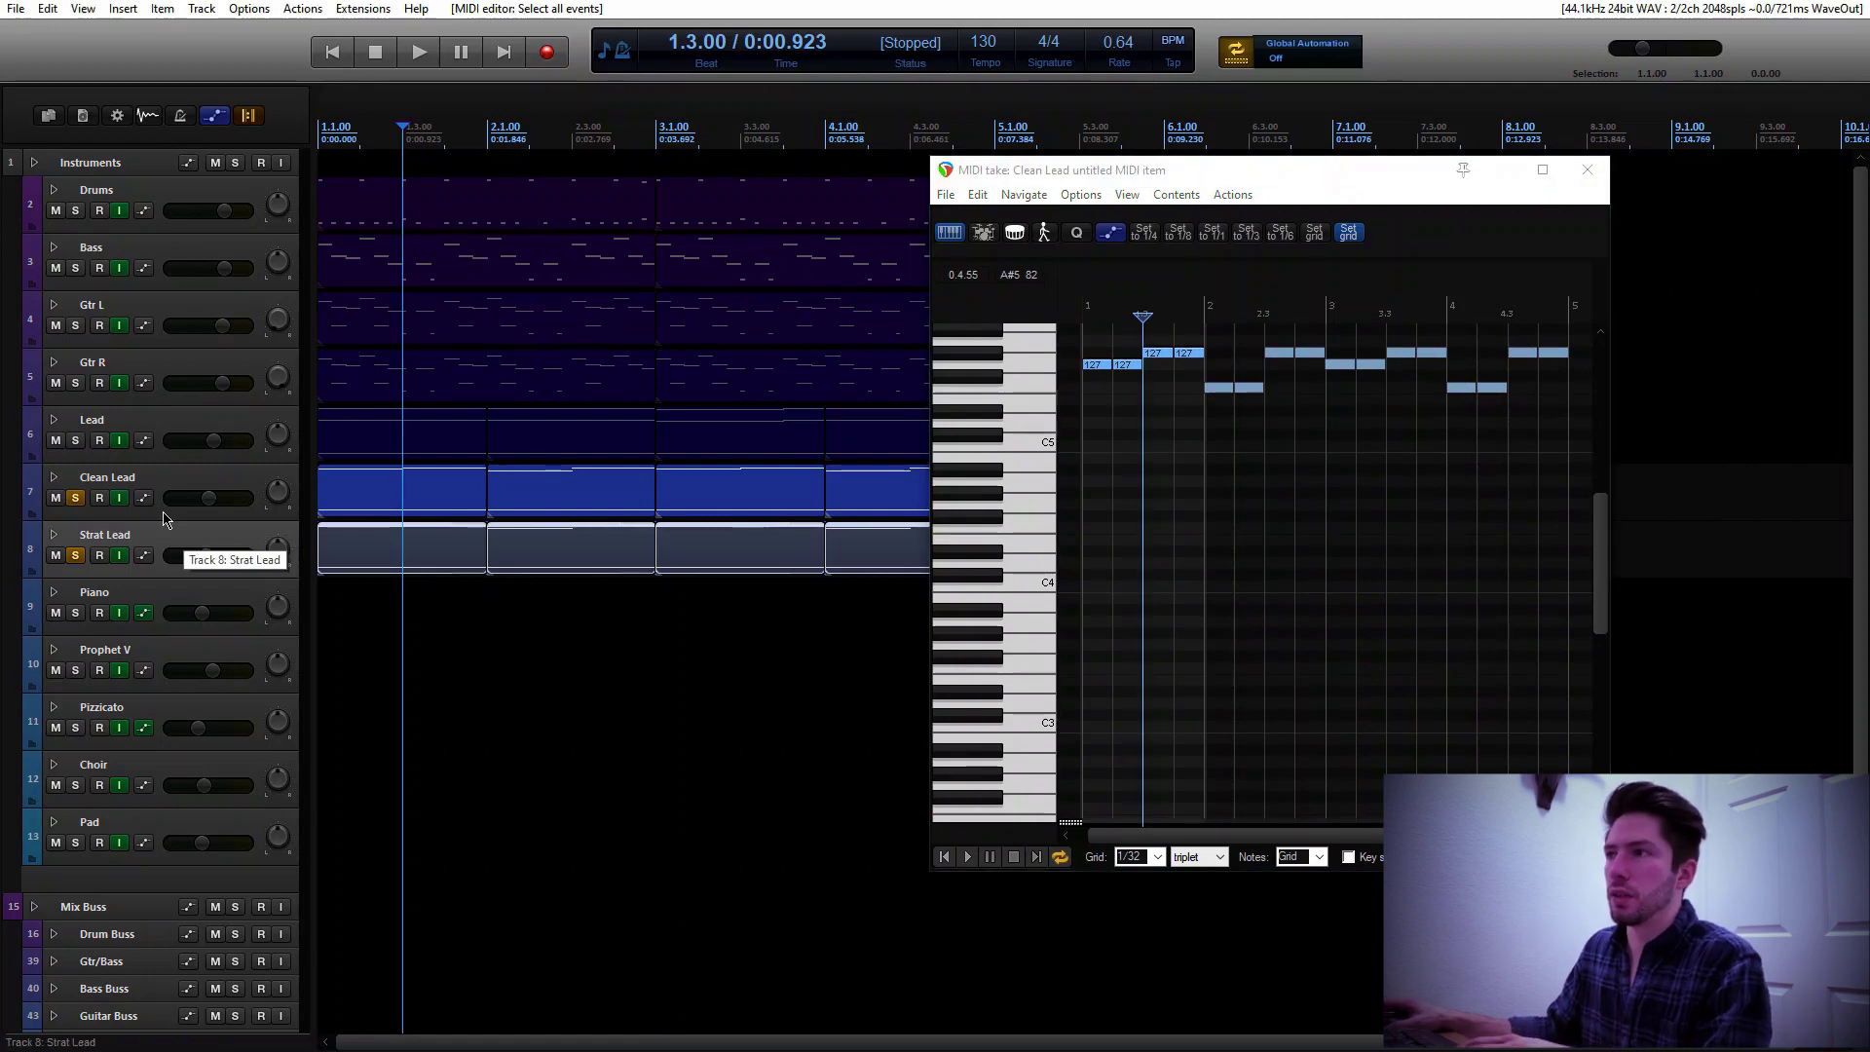
pyautogui.click(1587, 170)
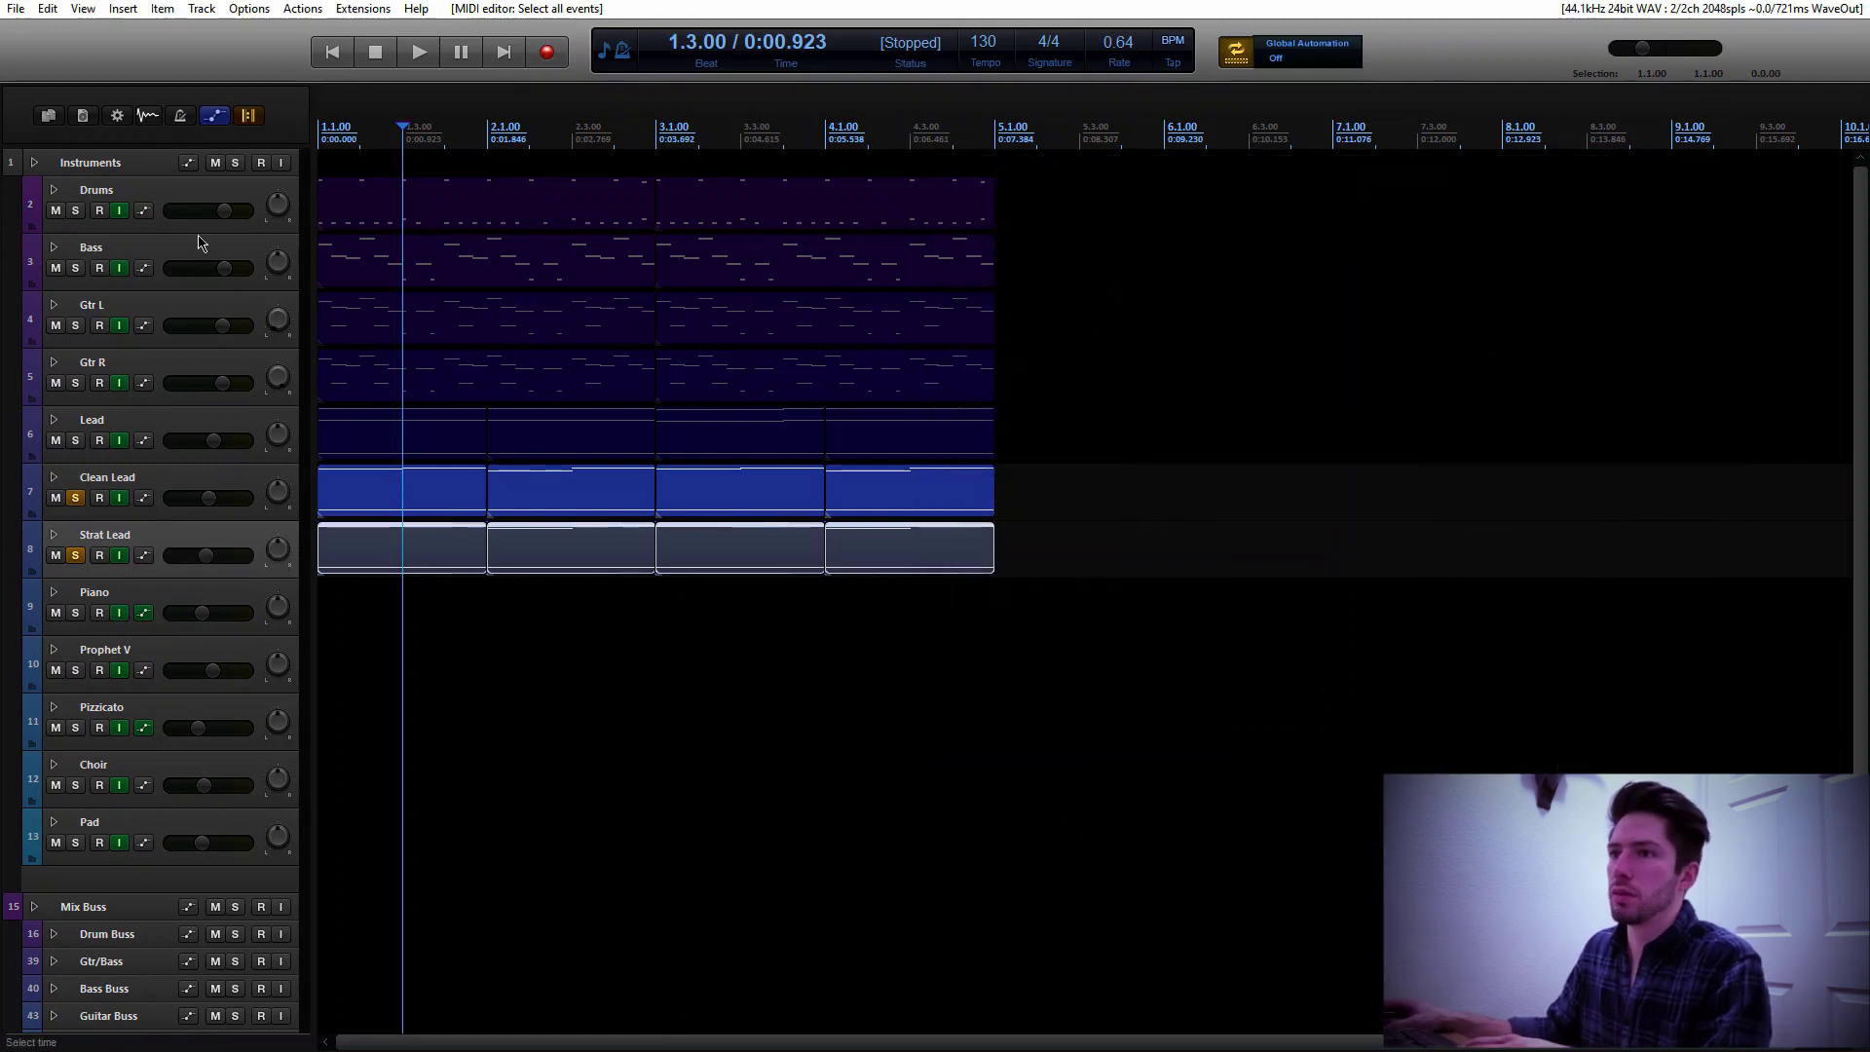
# Open the Strat Lead track's RealStrat plugin from the mixer and view its keyswitch and playing settings
pyautogui.hotkey('ctrl', 'm')
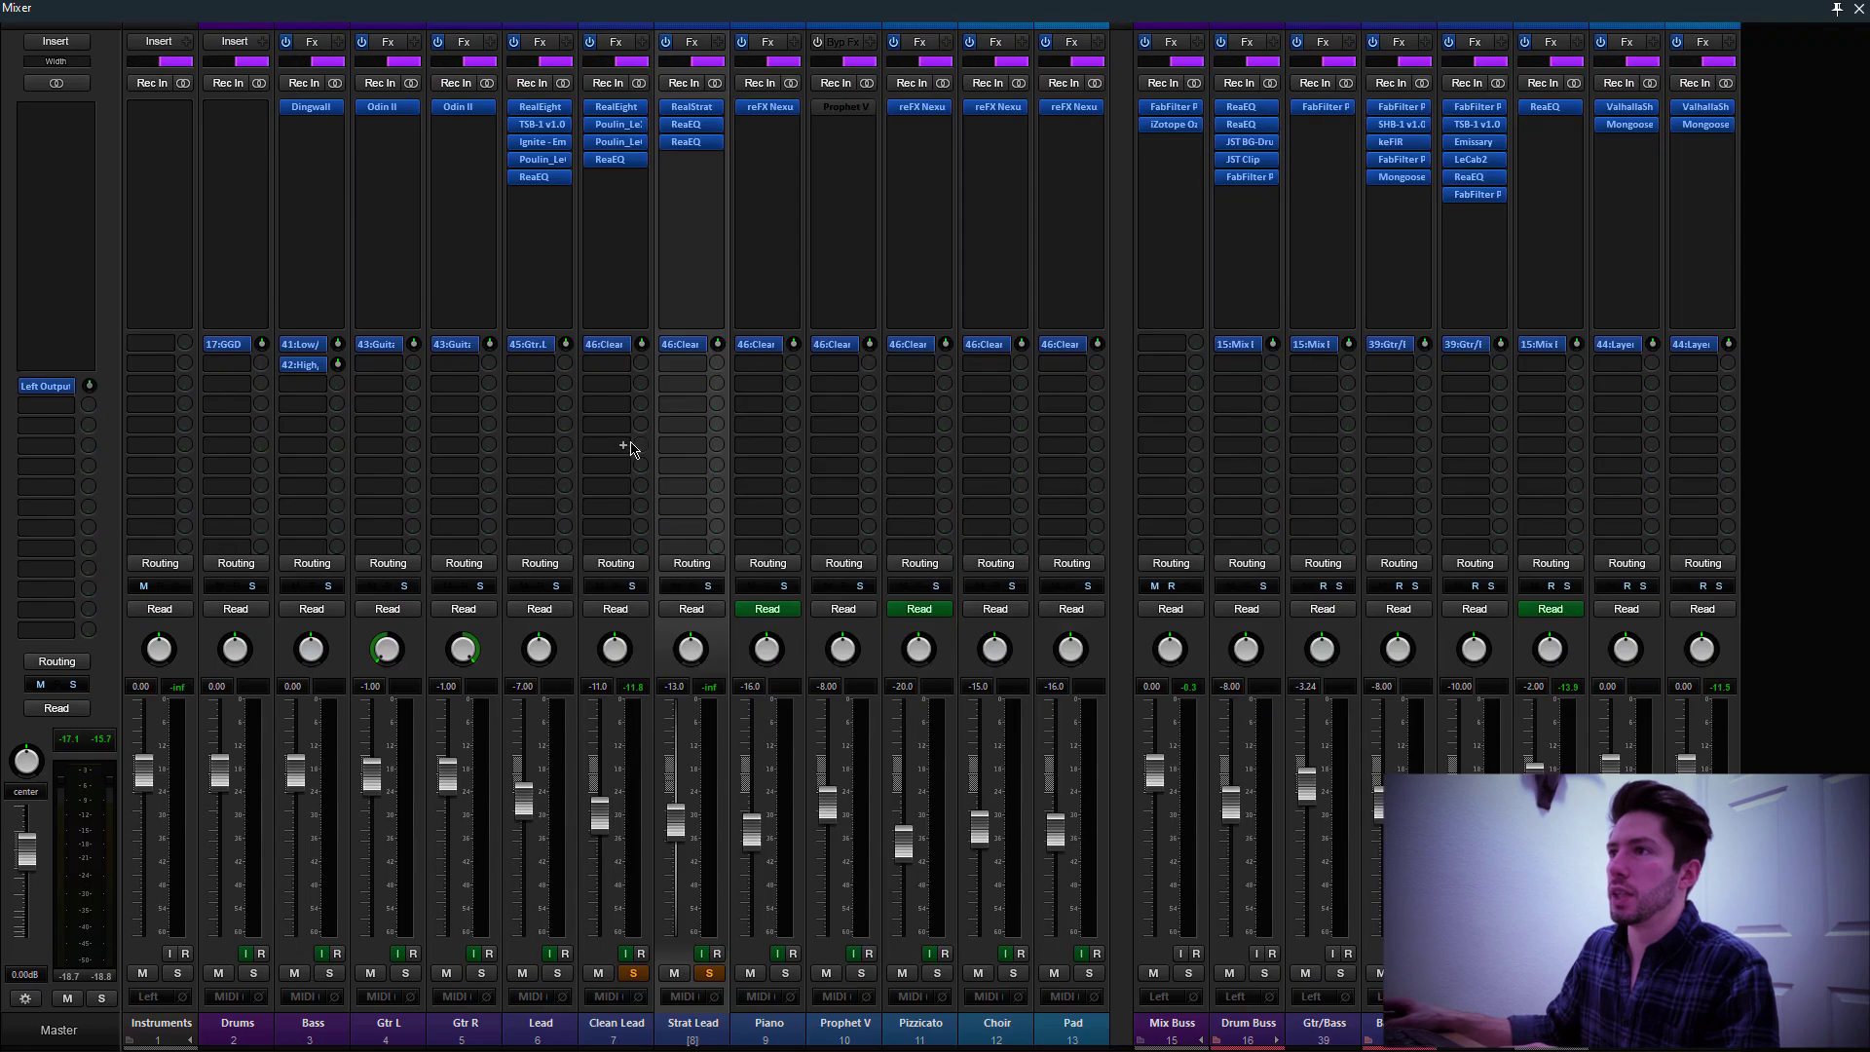
pyautogui.click(706, 105)
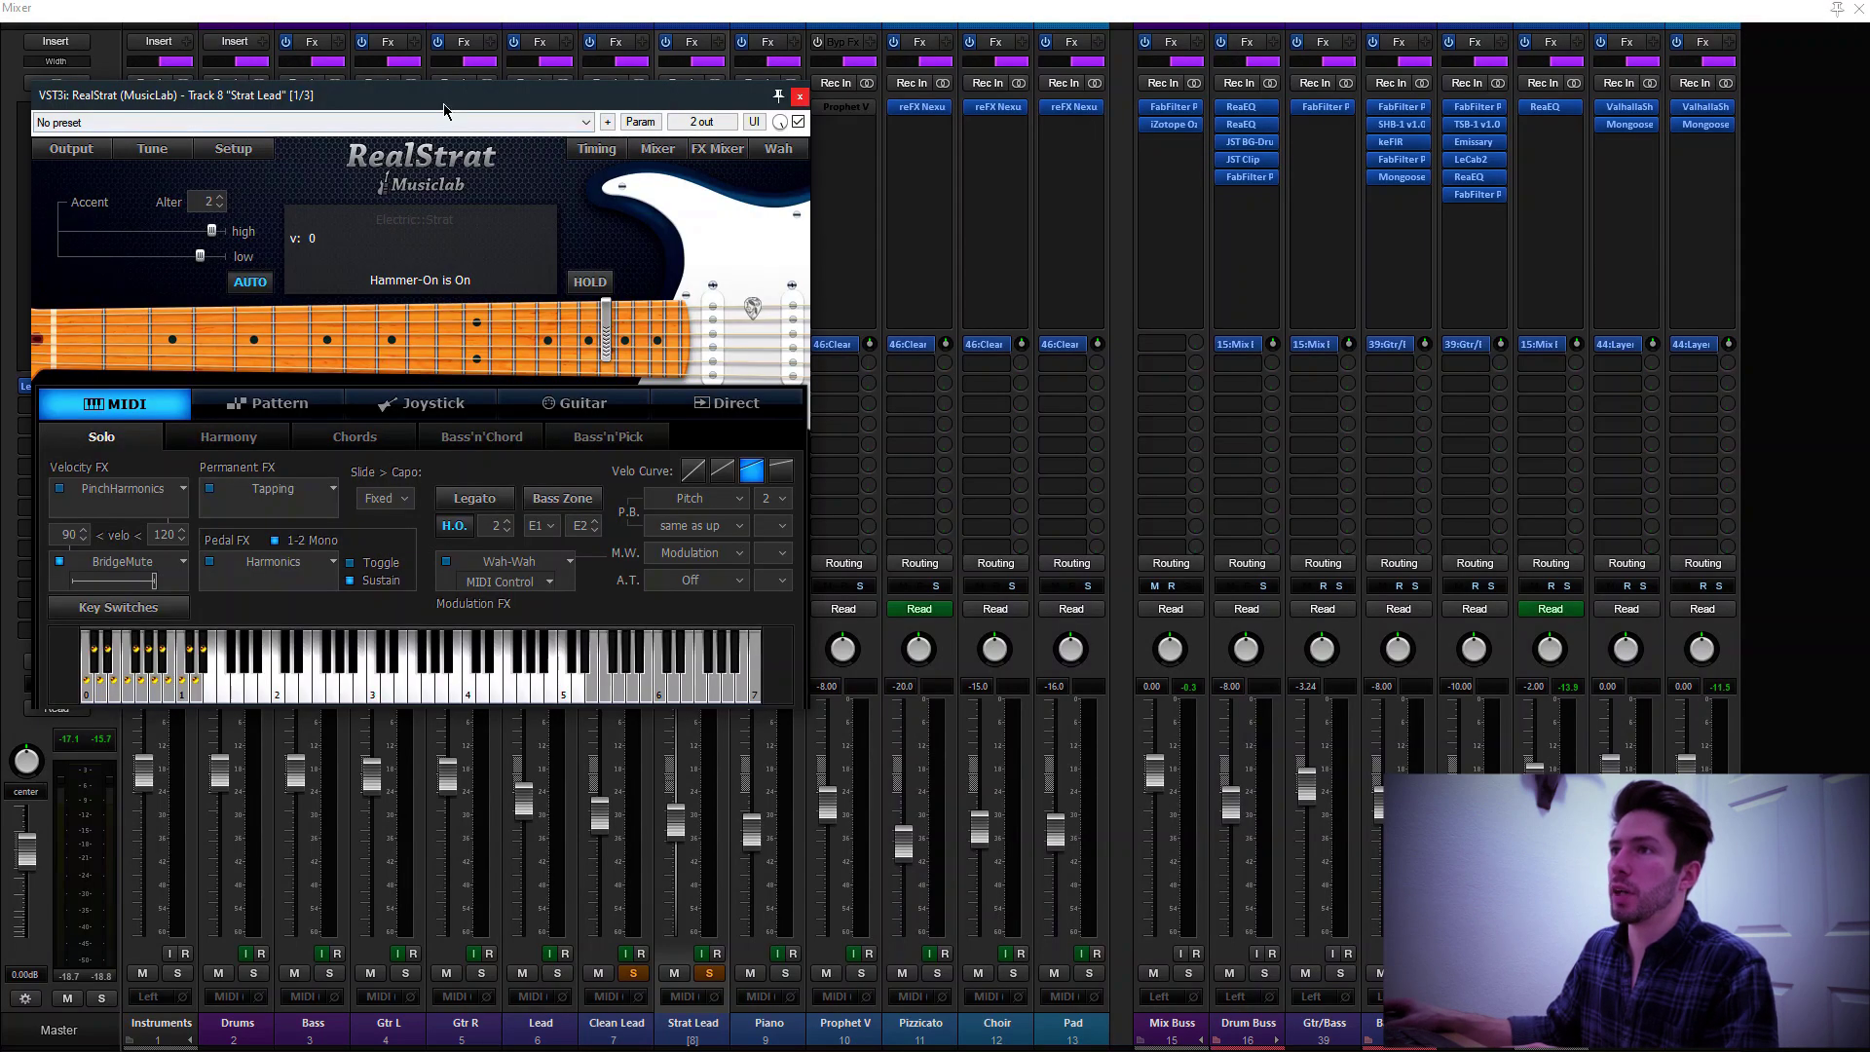
pyautogui.moveTo(443, 105); pyautogui.dragTo(784, 172)
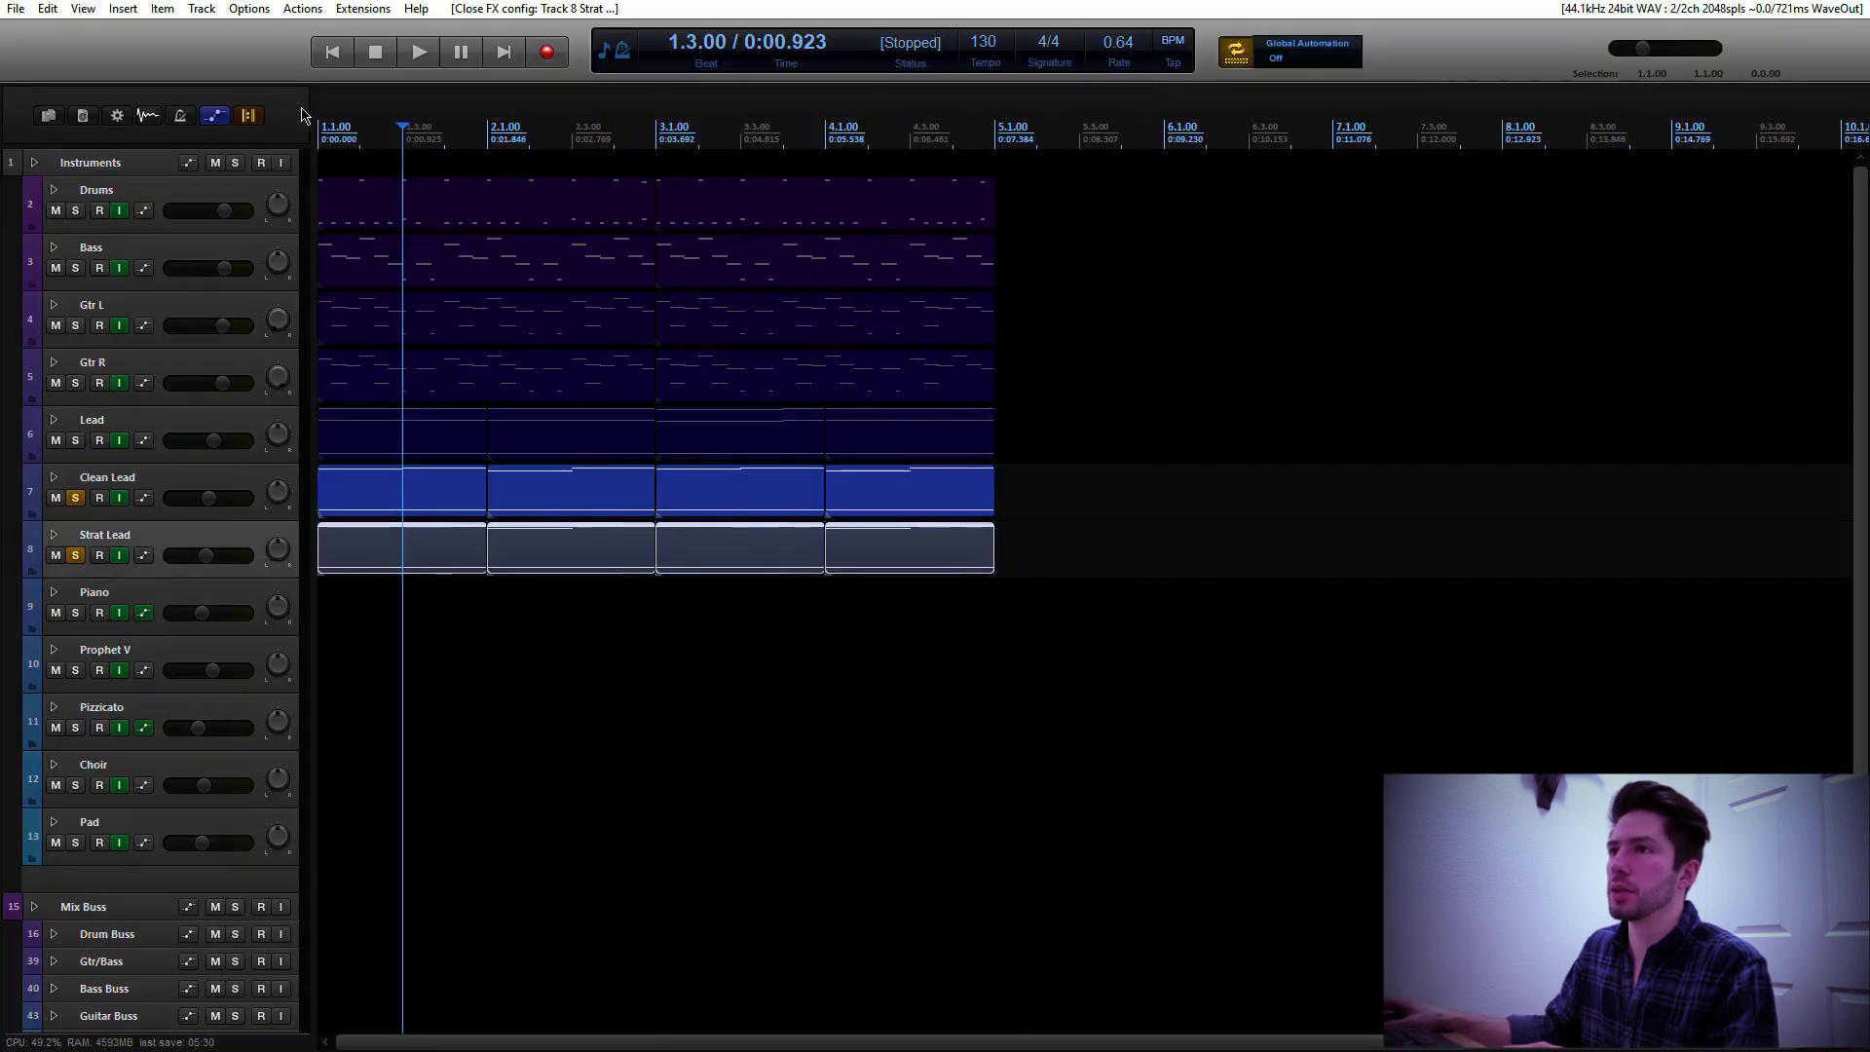
# Play the Clean Lead and Strat Lead together from the start, and compare with the Clean Lead soloed alone
pyautogui.click(333, 52)
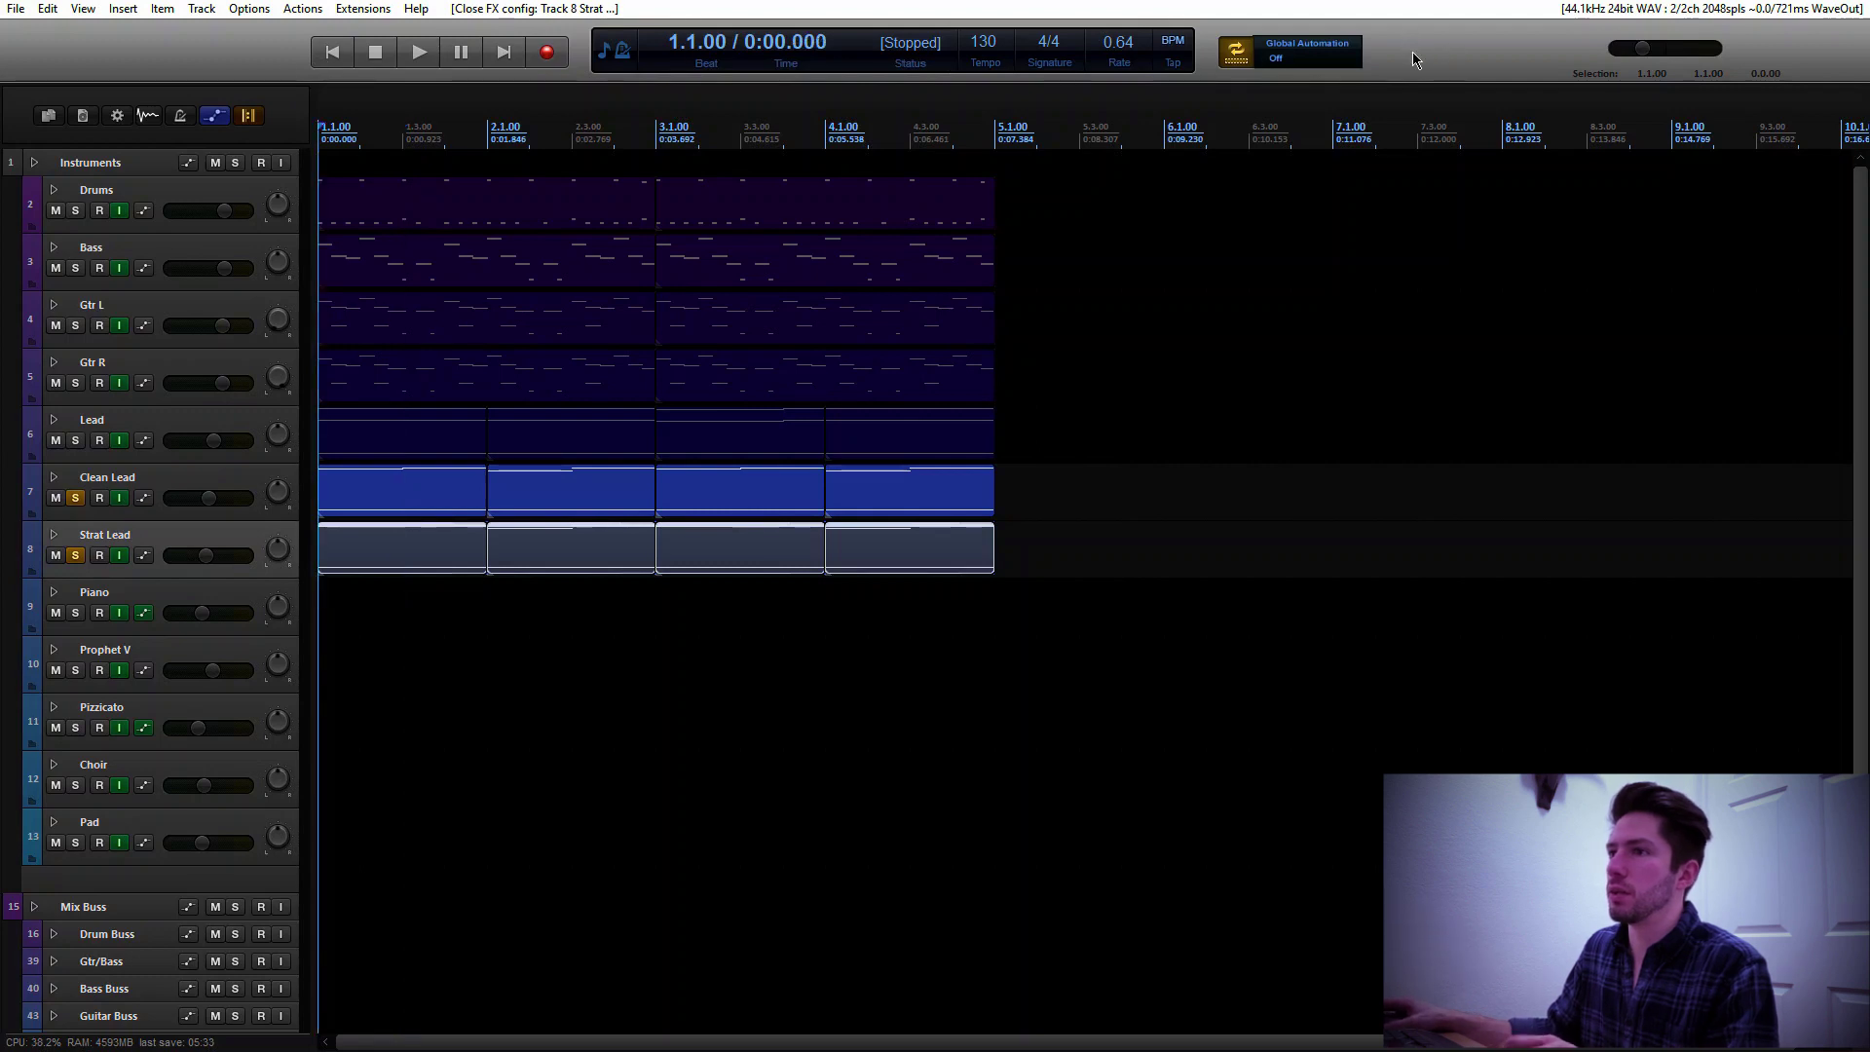
pyautogui.press('space')
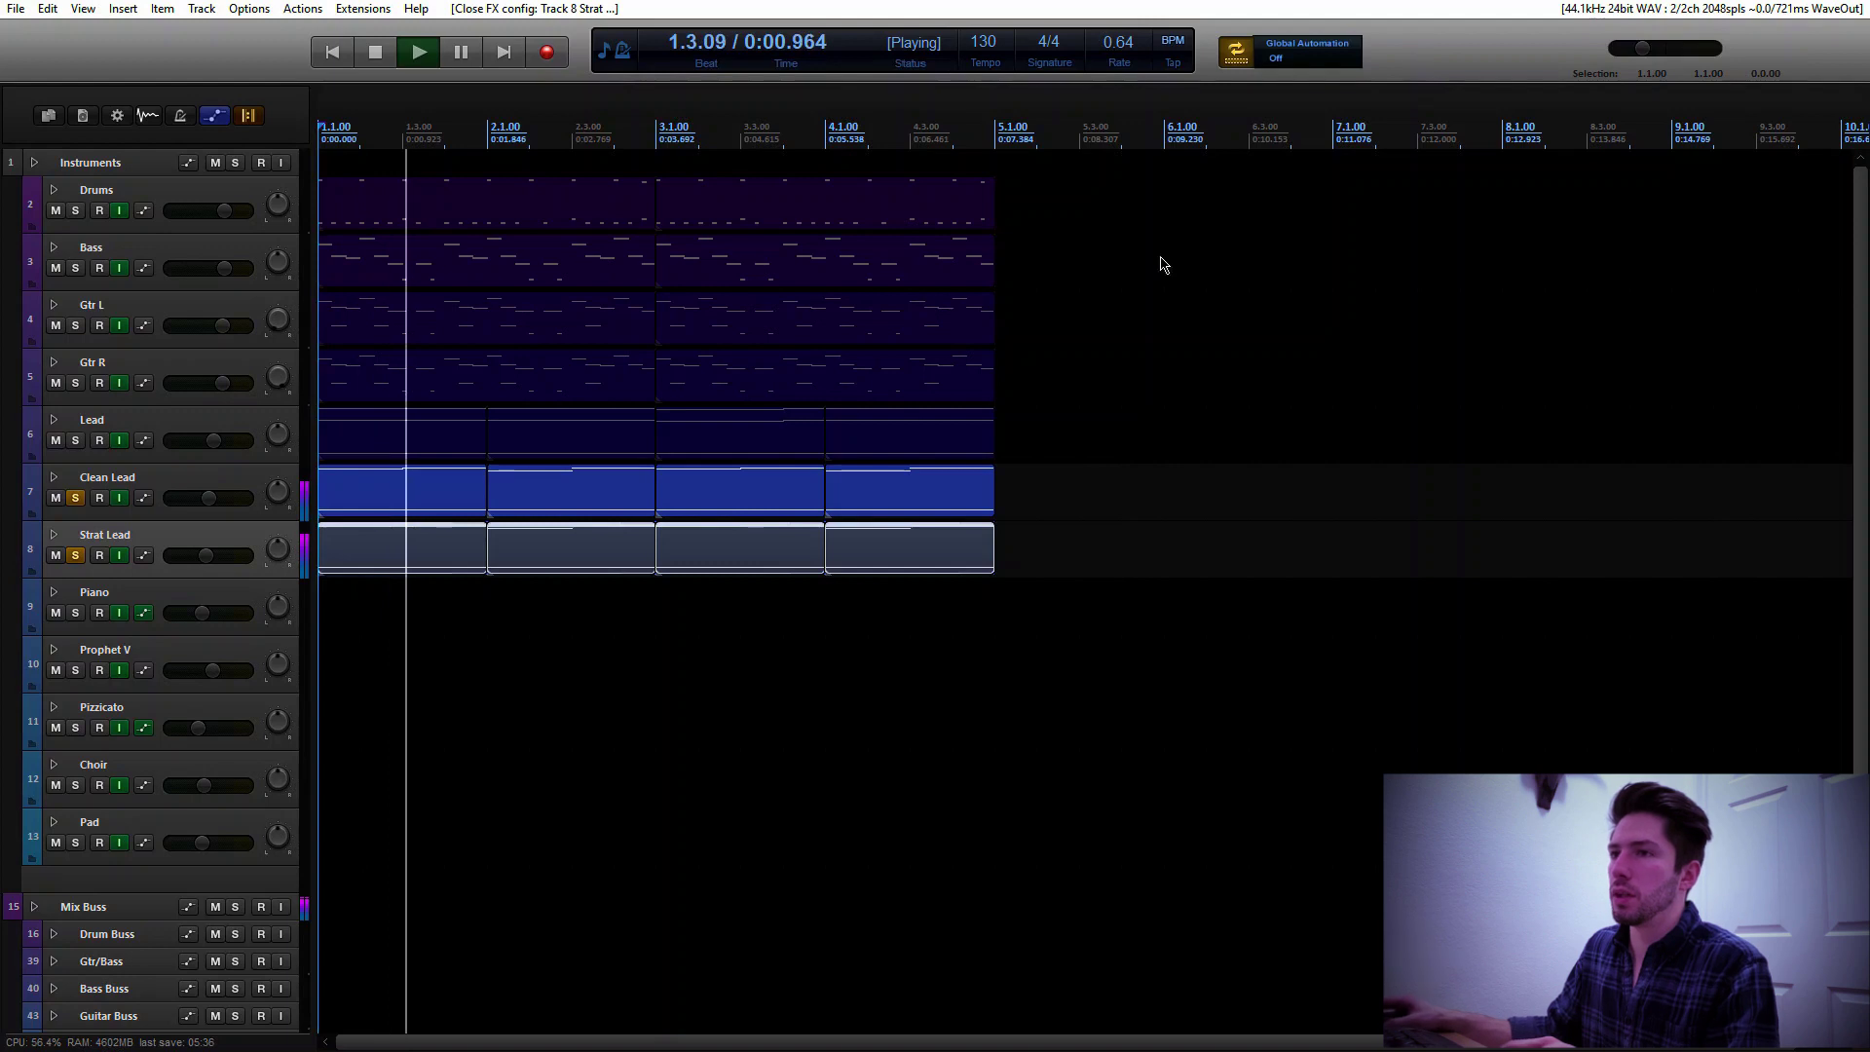
pyautogui.press('space')
pyautogui.click(76, 555)
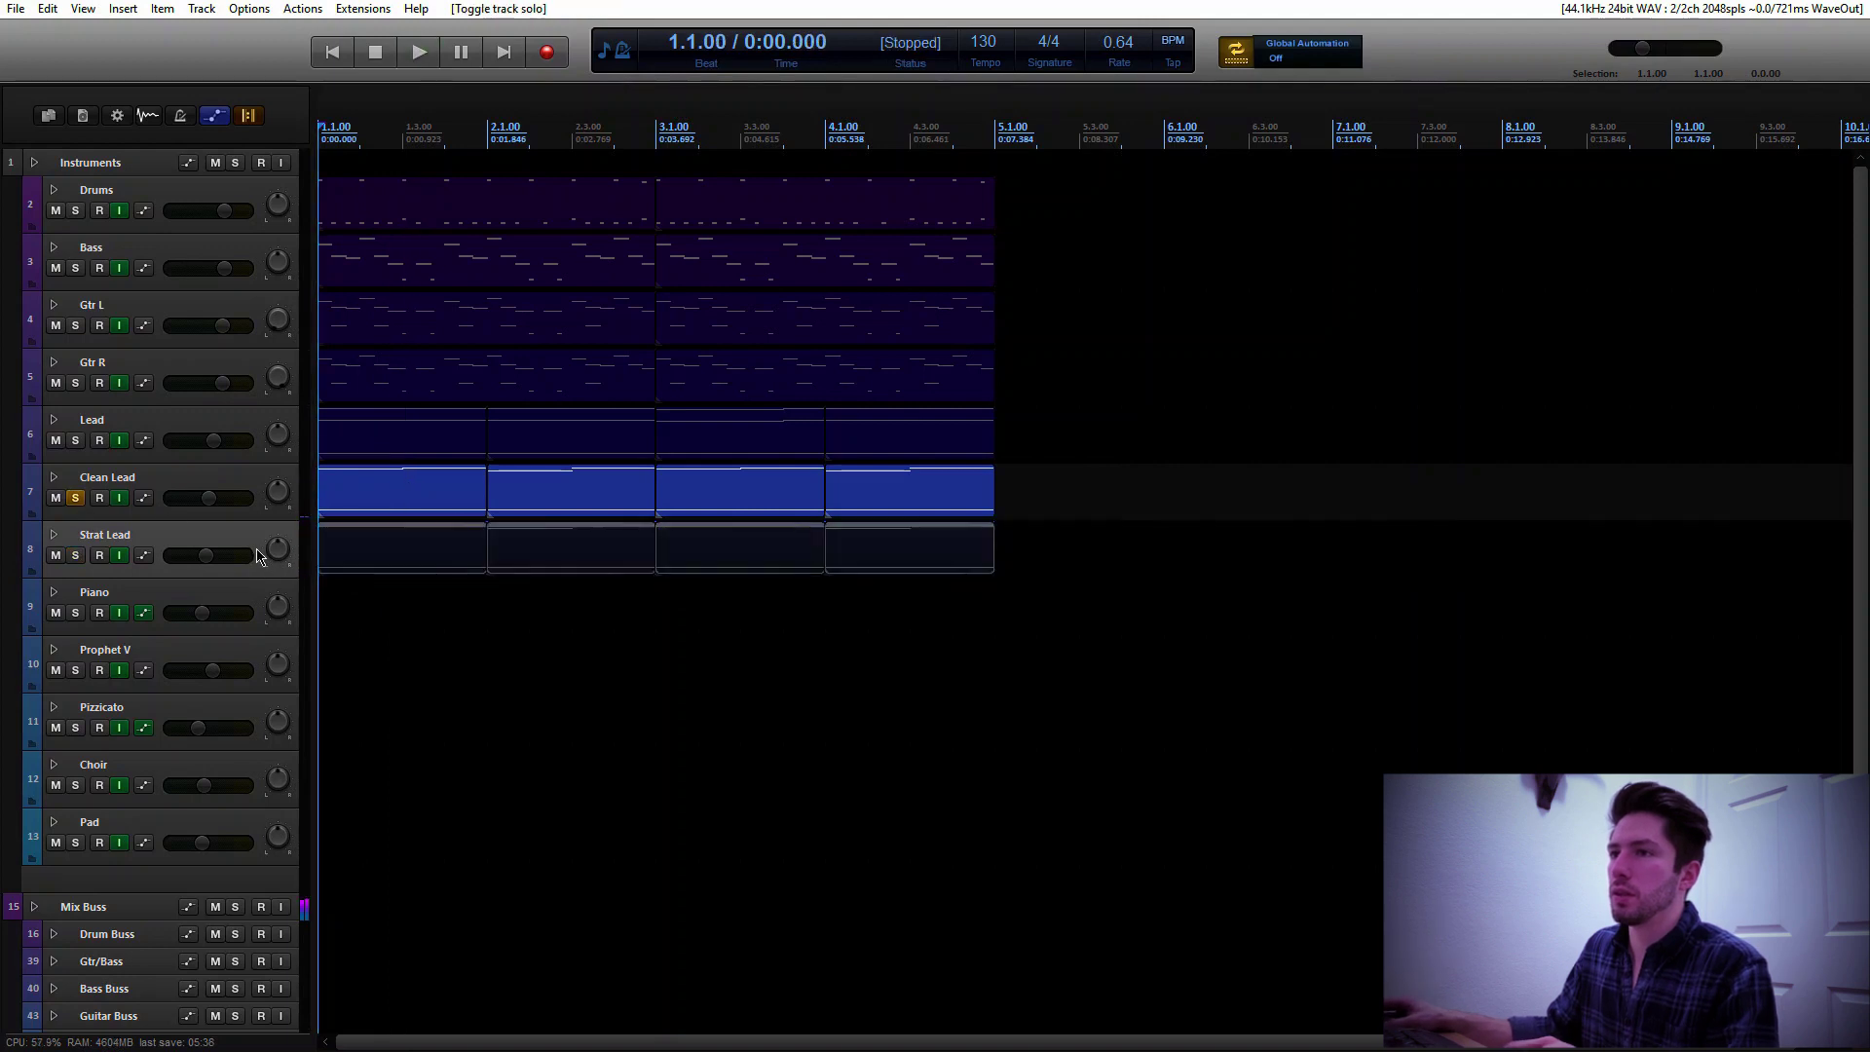
pyautogui.press('space')
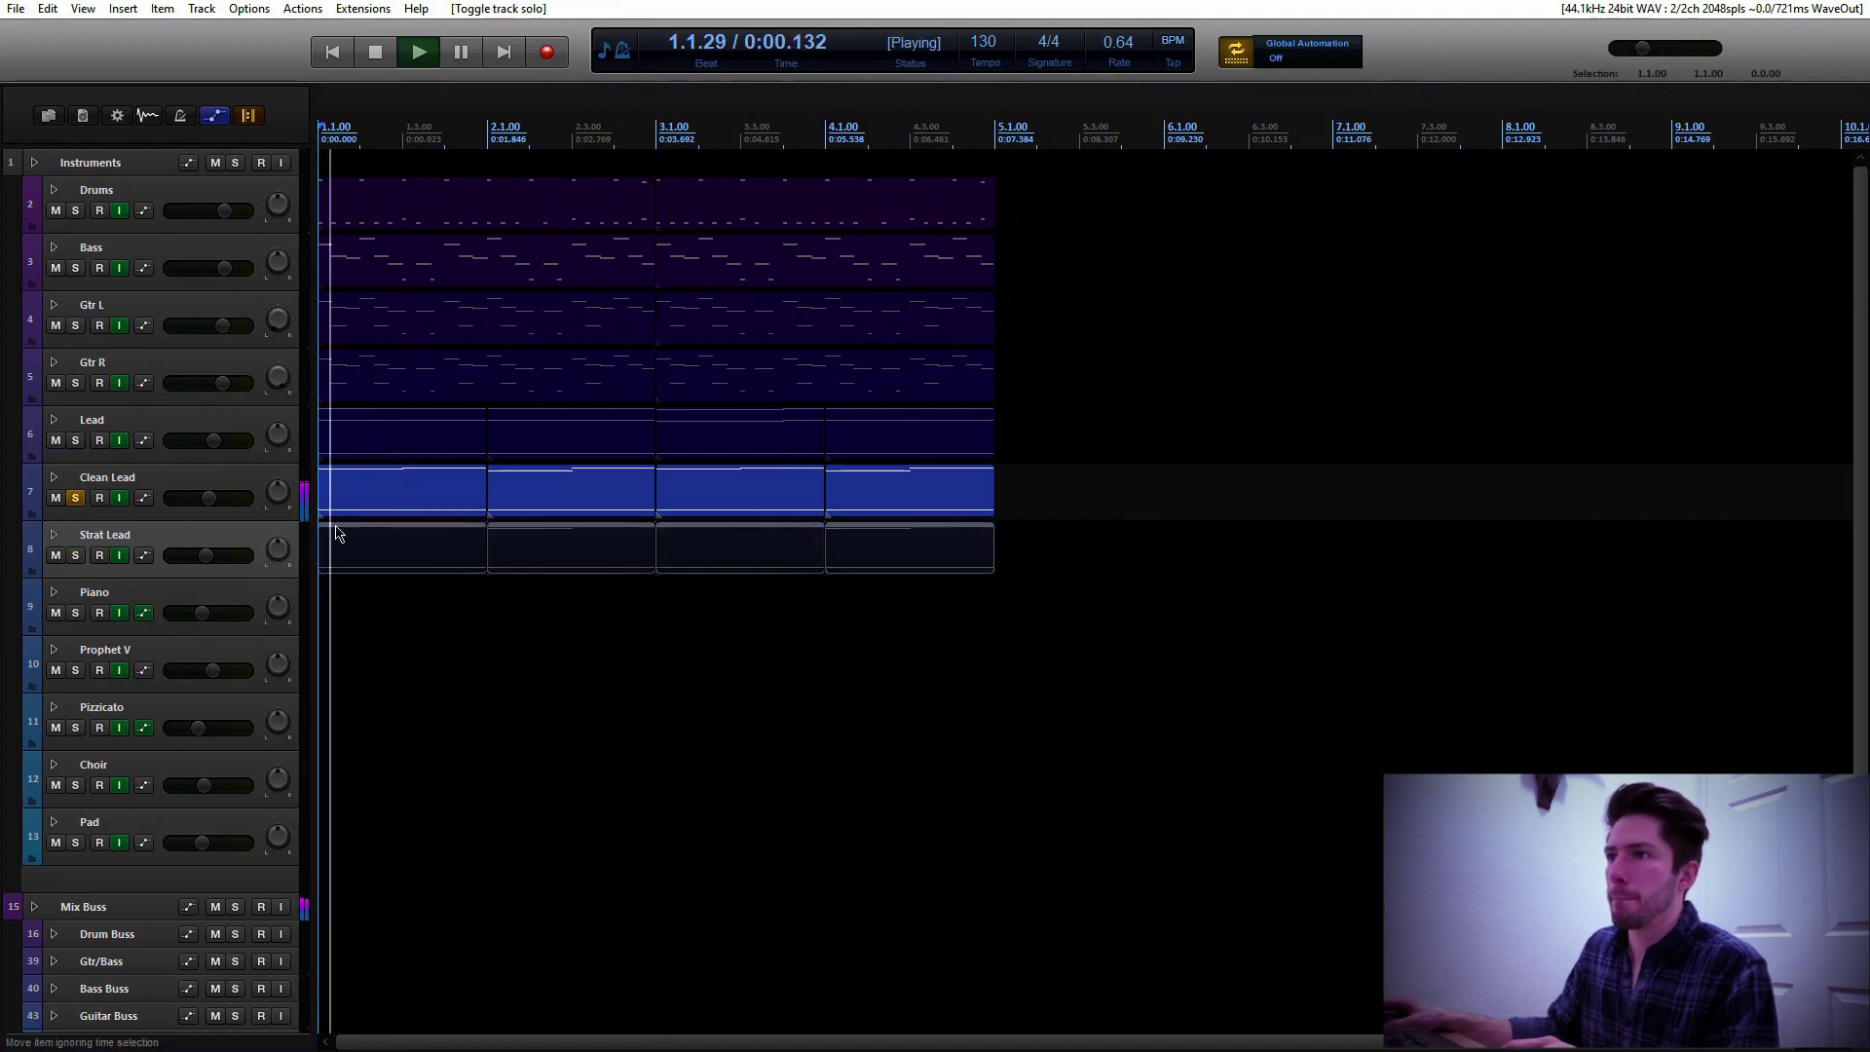
pyautogui.press('space')
# Transpose the melody notes in all four Clean Lead items down 12 semitones and close the MIDI editor
pyautogui.click(928, 491)
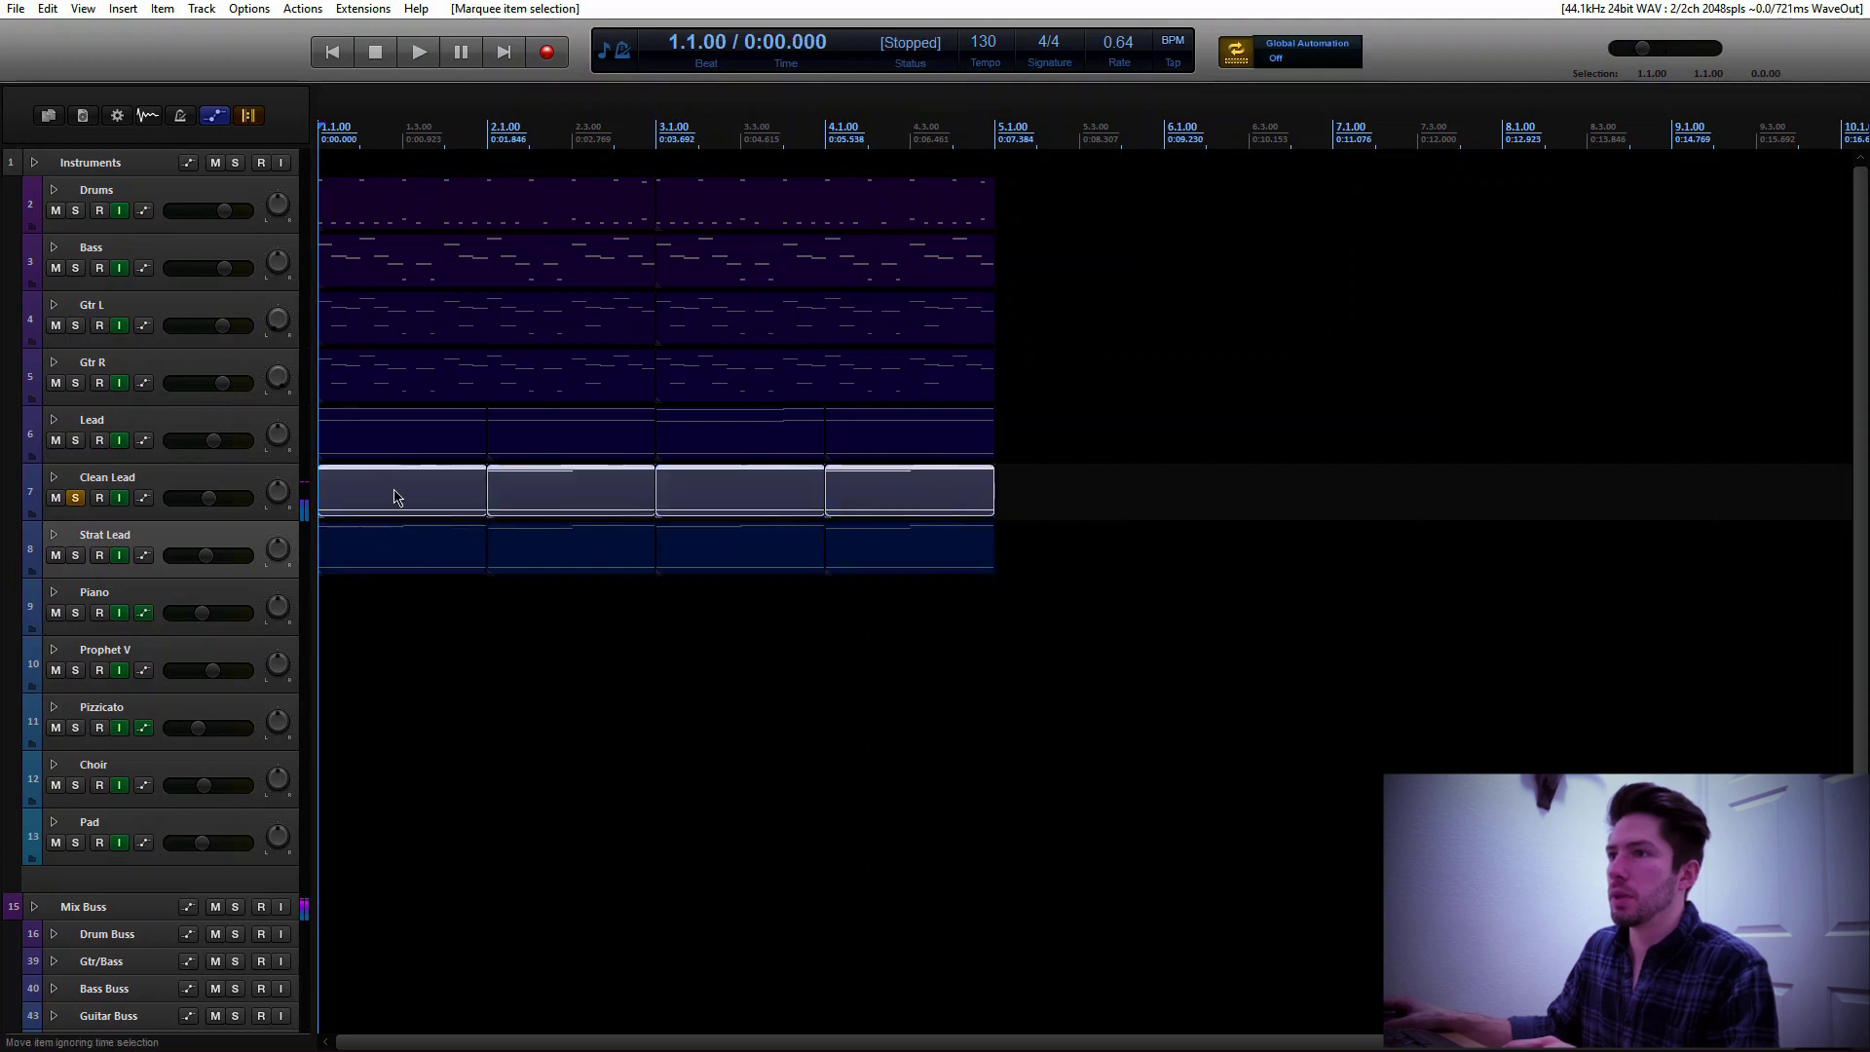
pyautogui.click(395, 497)
pyautogui.hotkey('ctrl', 'alt', 'e')
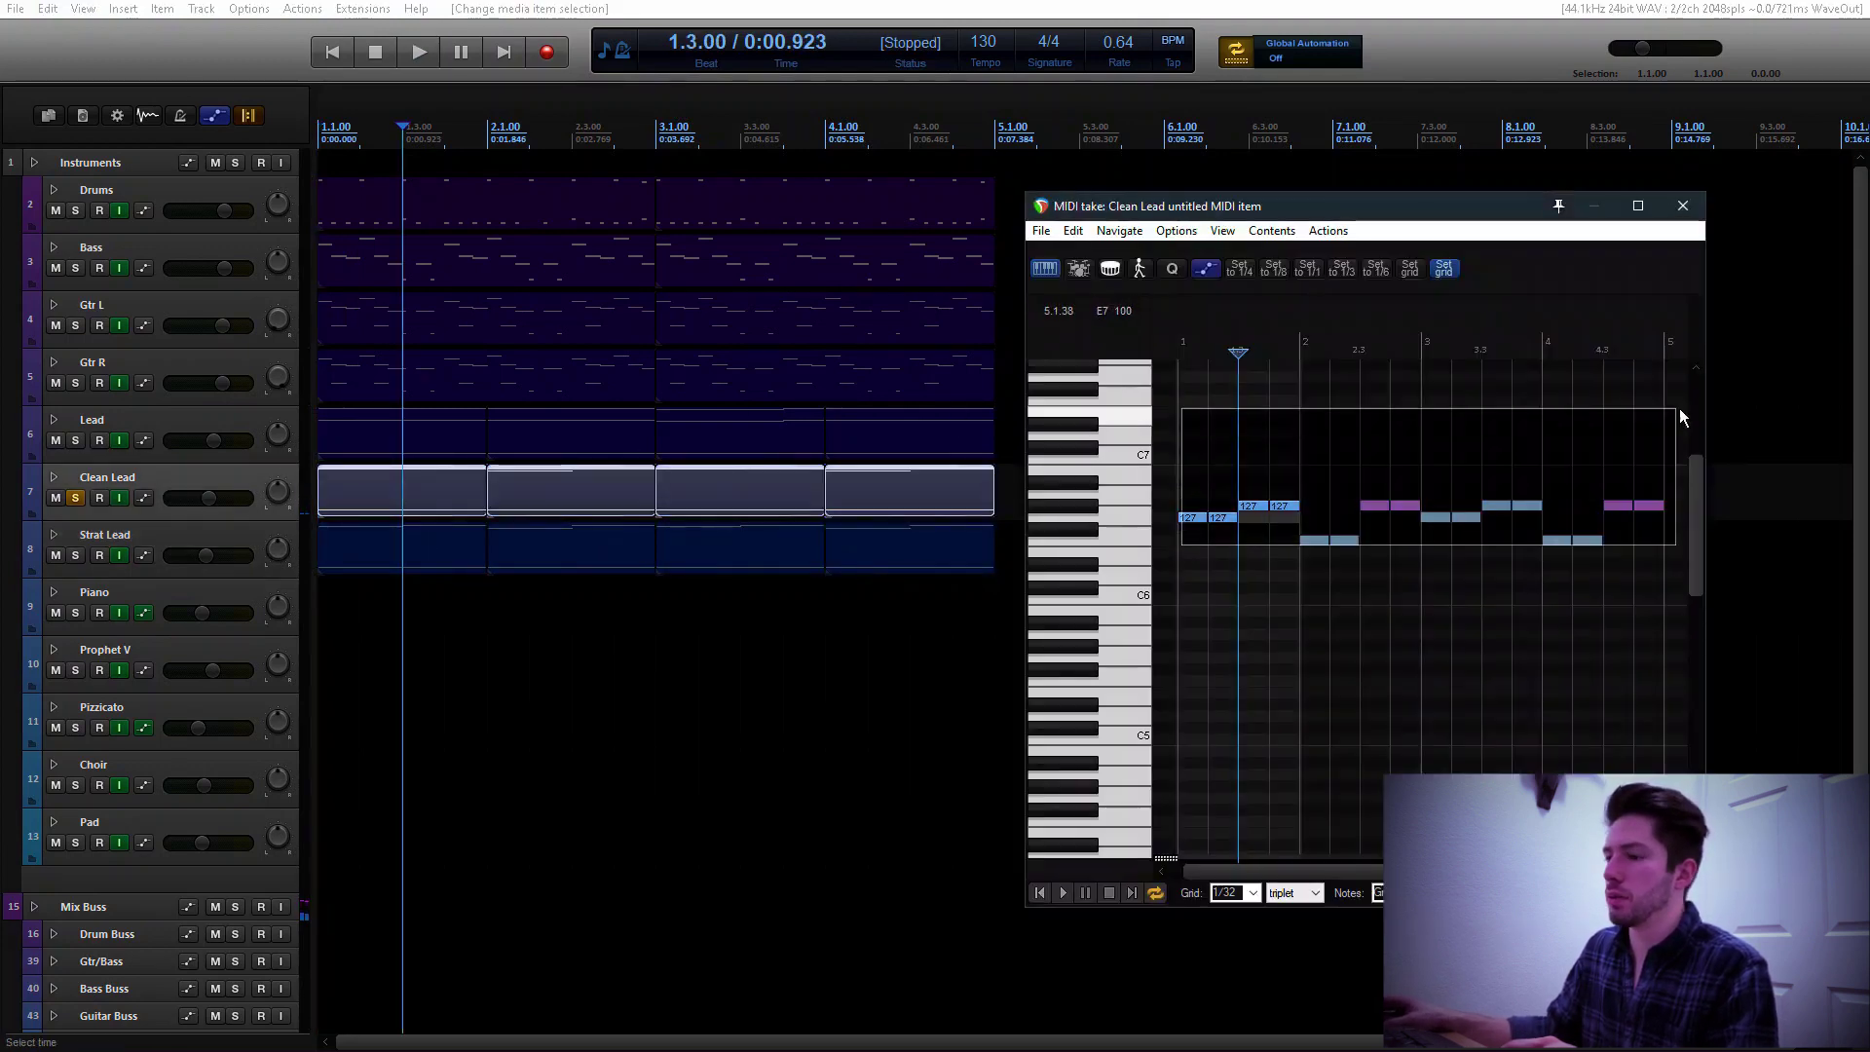
pyautogui.write('t-12')
pyautogui.press('Return')
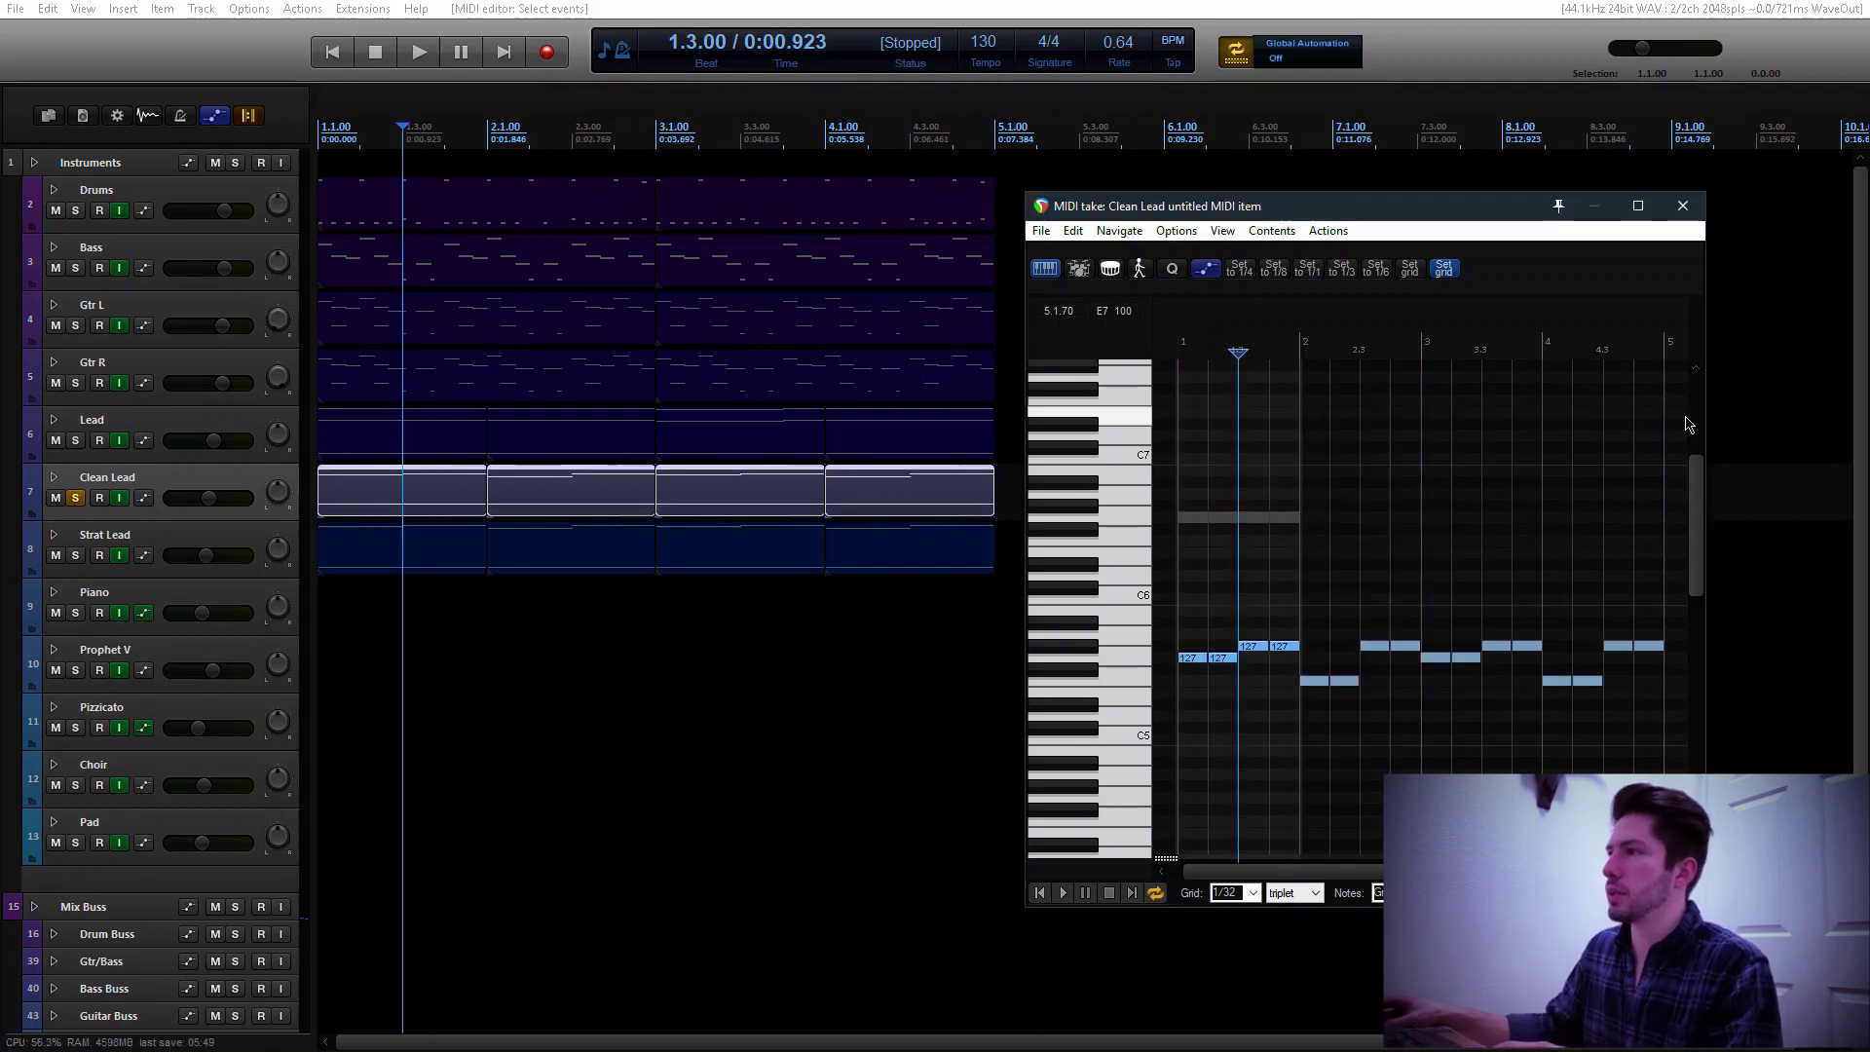
pyautogui.click(1682, 206)
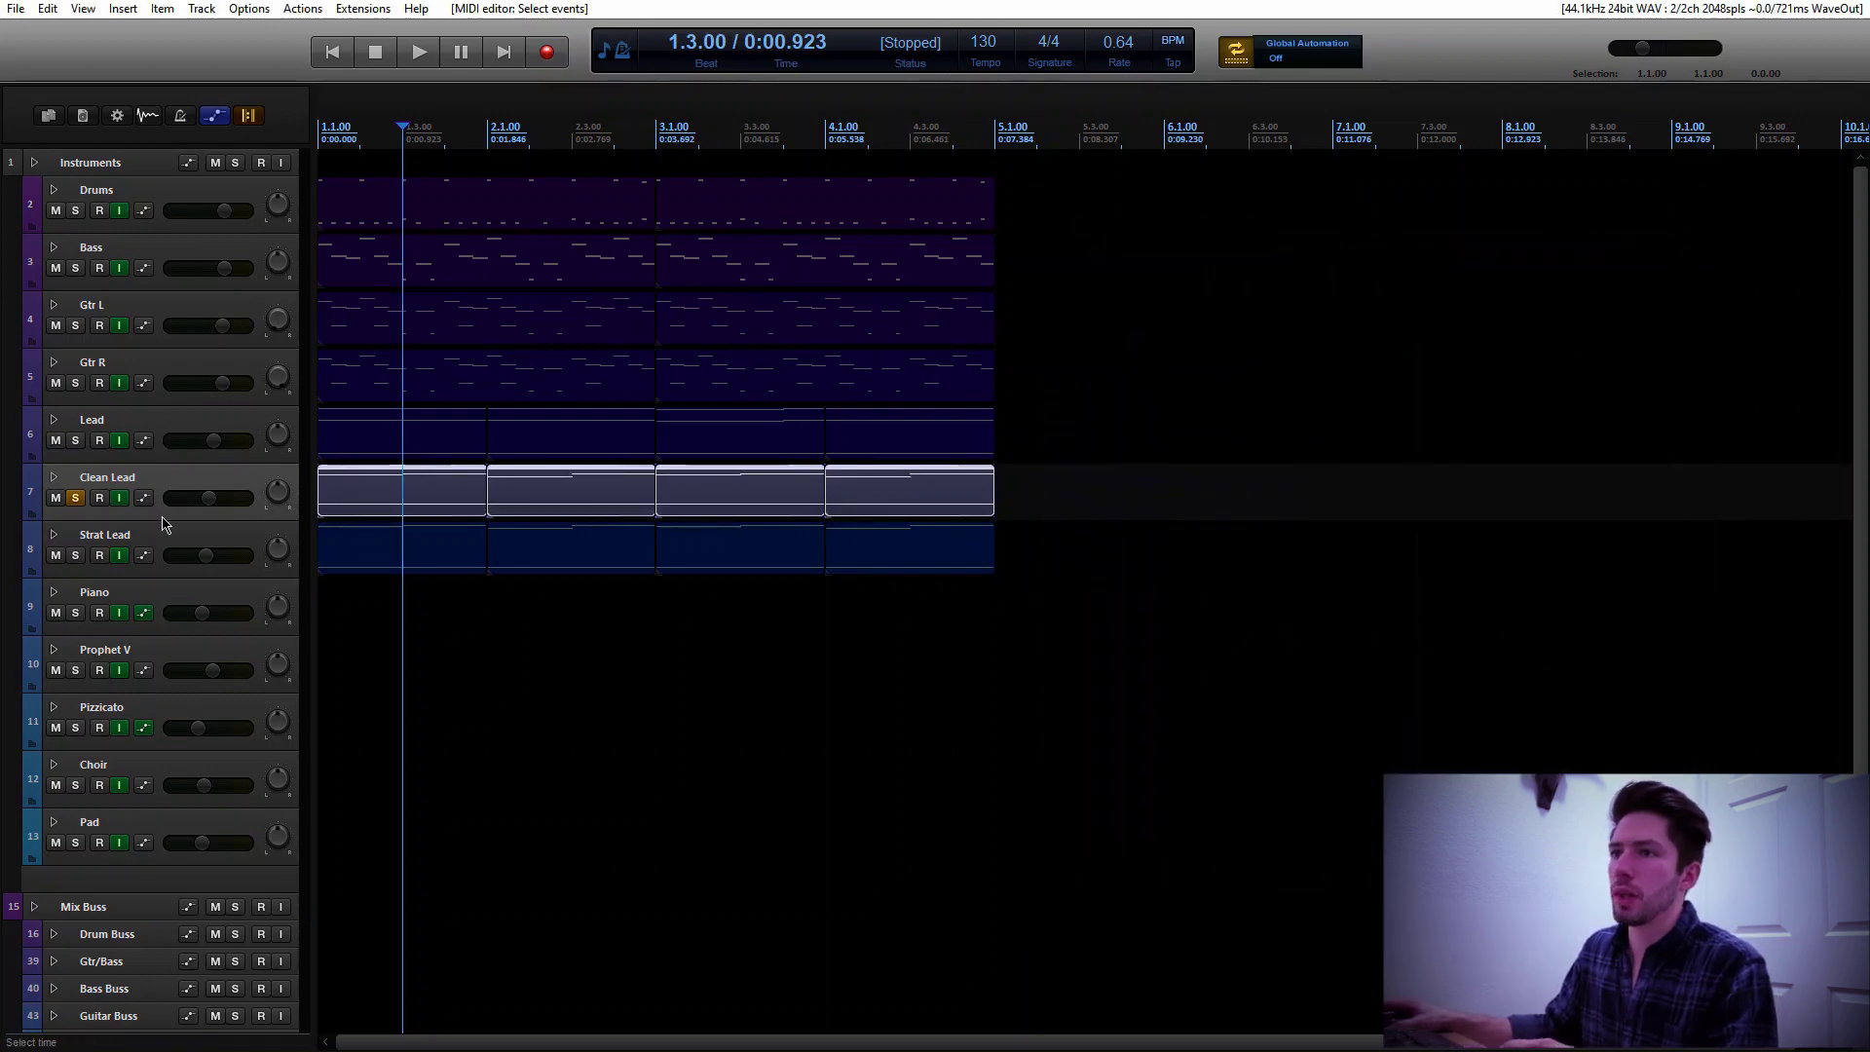
# Solo only the Strat Lead track and play its melody from the start
pyautogui.click(75, 555)
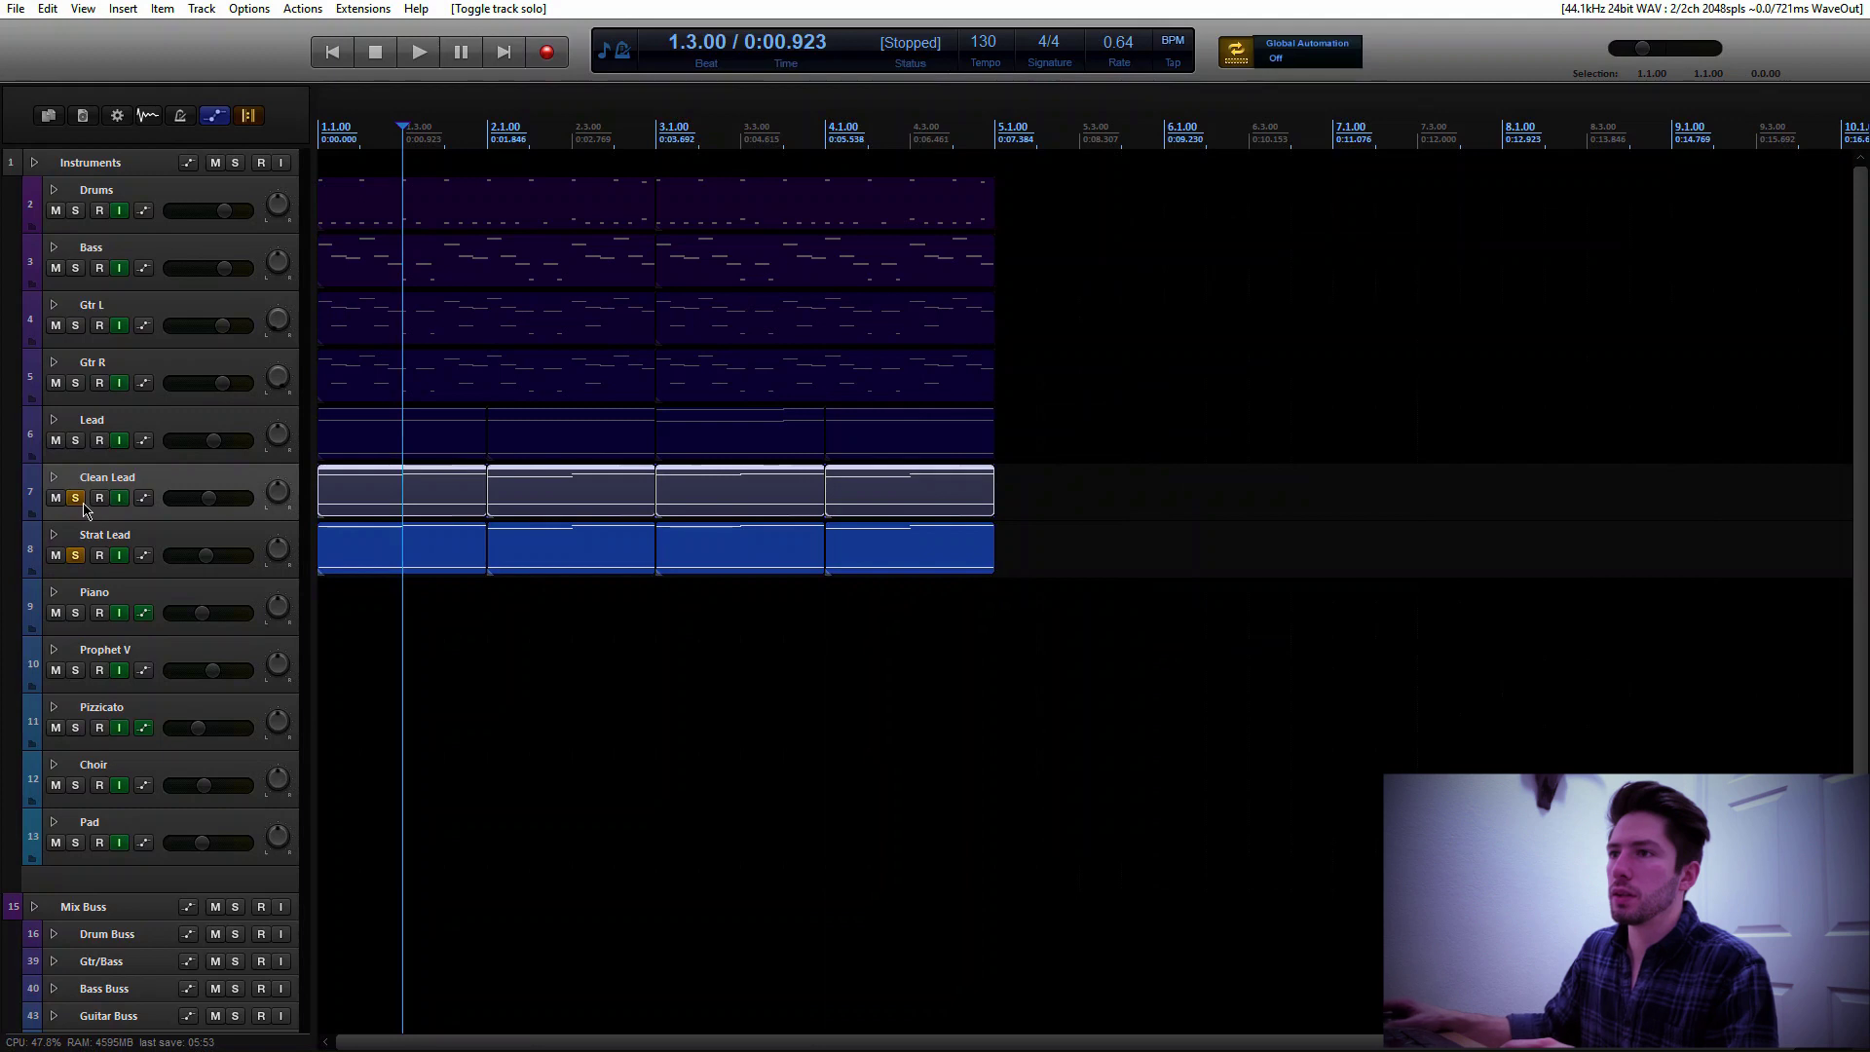
pyautogui.click(80, 500)
pyautogui.click(325, 59)
pyautogui.press('space')
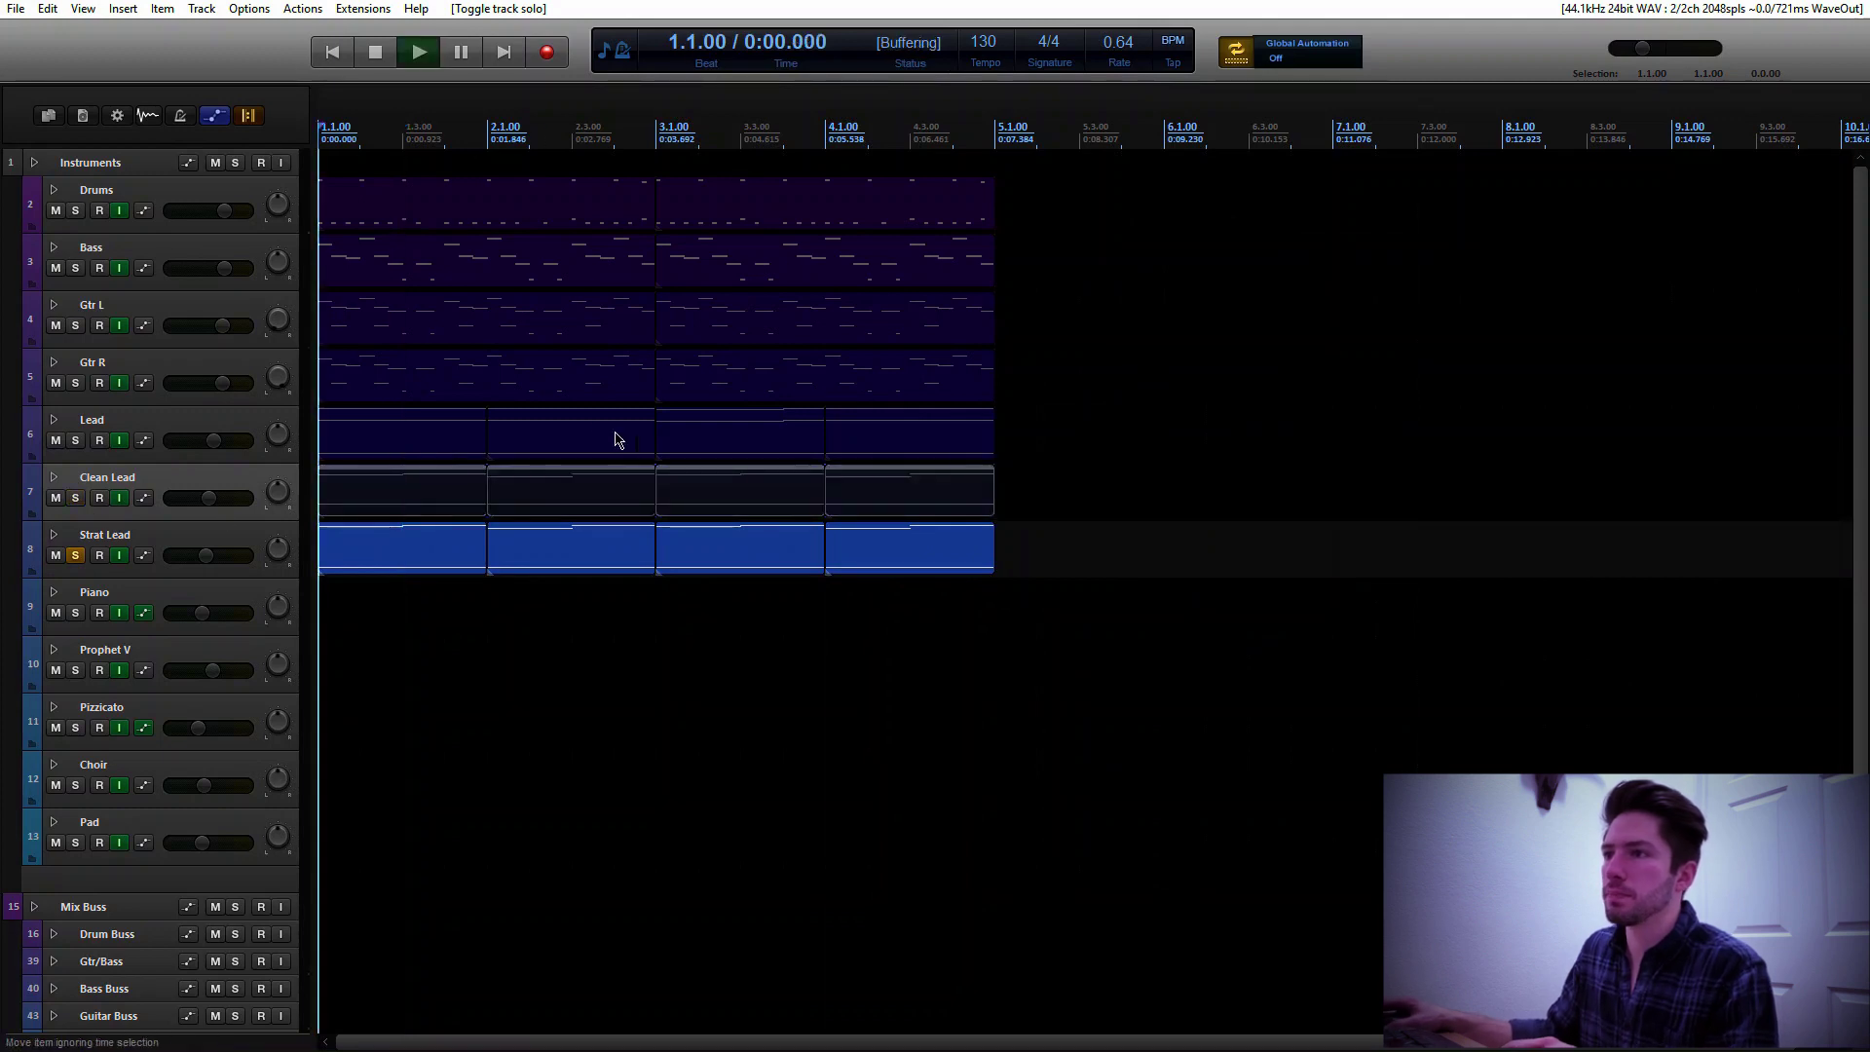
pyautogui.press('space')
# Open the four Strat Lead items in the MIDI editor and lower their melody notes
pyautogui.click(940, 548)
pyautogui.doubleClick(908, 555)
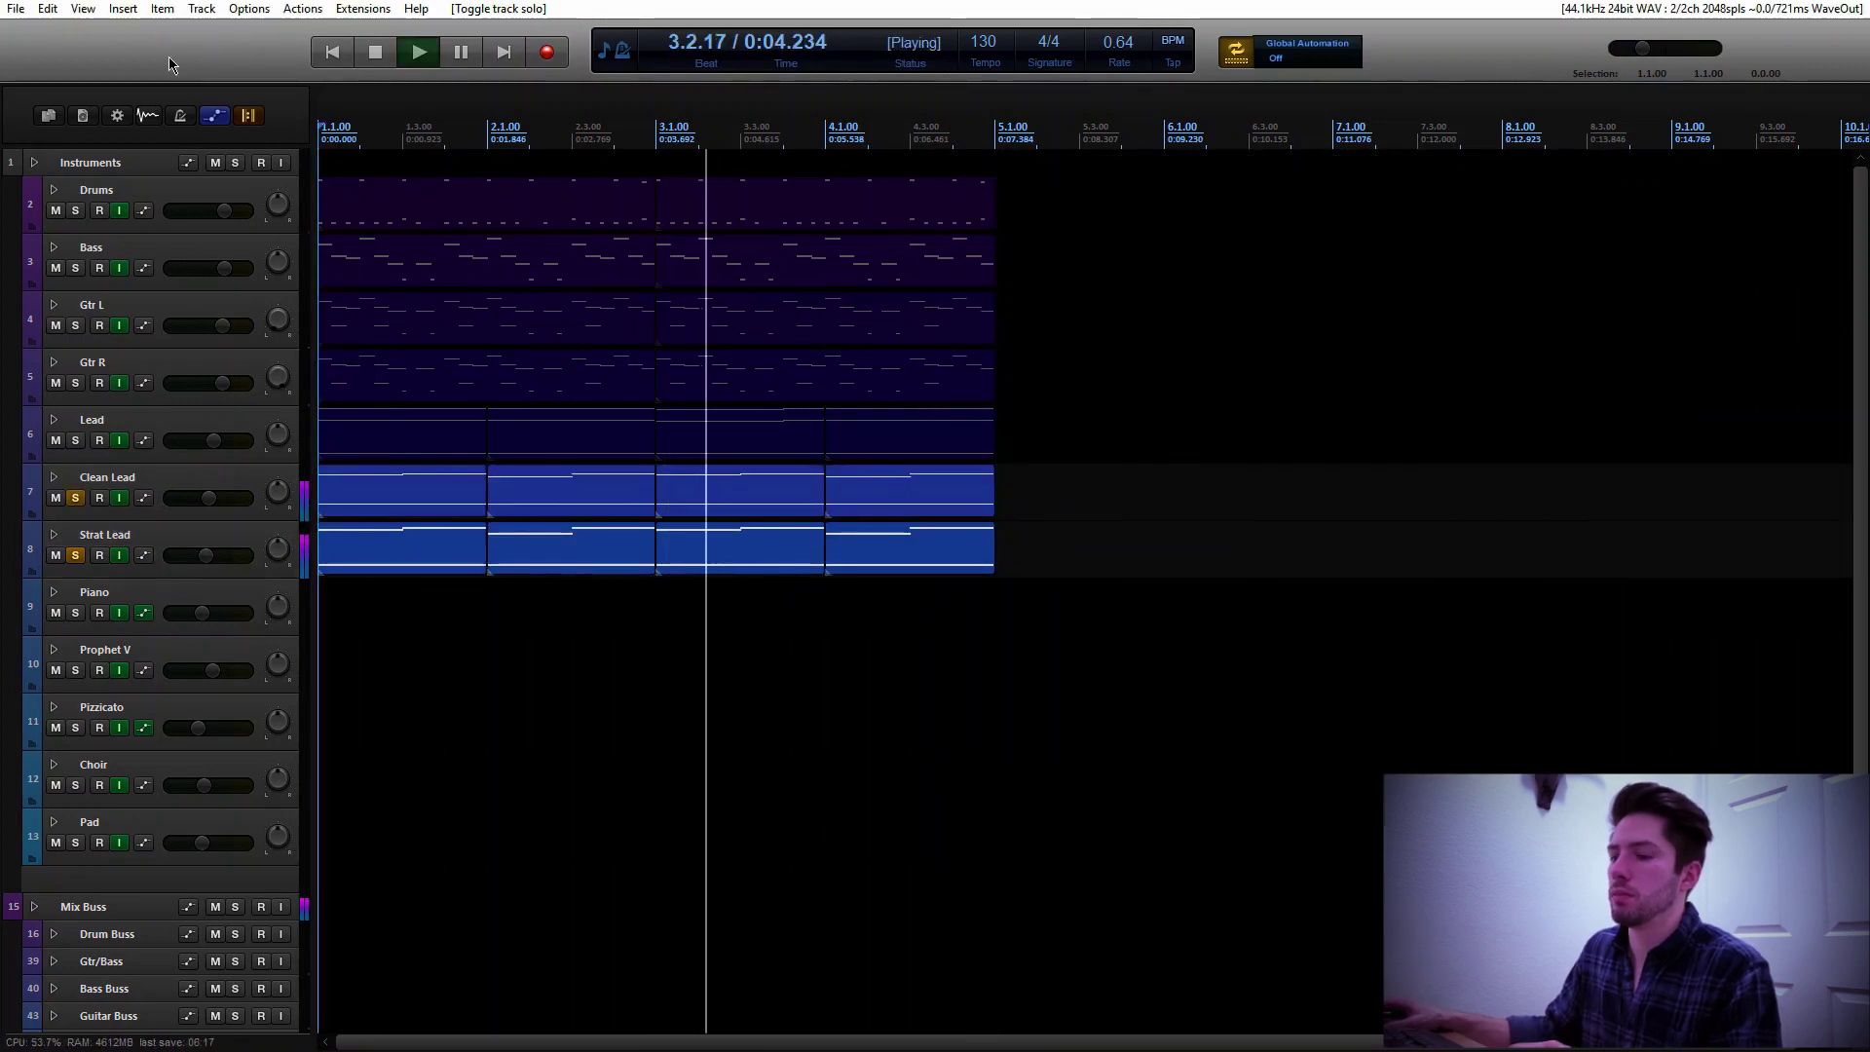
# Listen to the soloed Clean Lead and Strat Lead together from the start of the project
pyautogui.press('super')
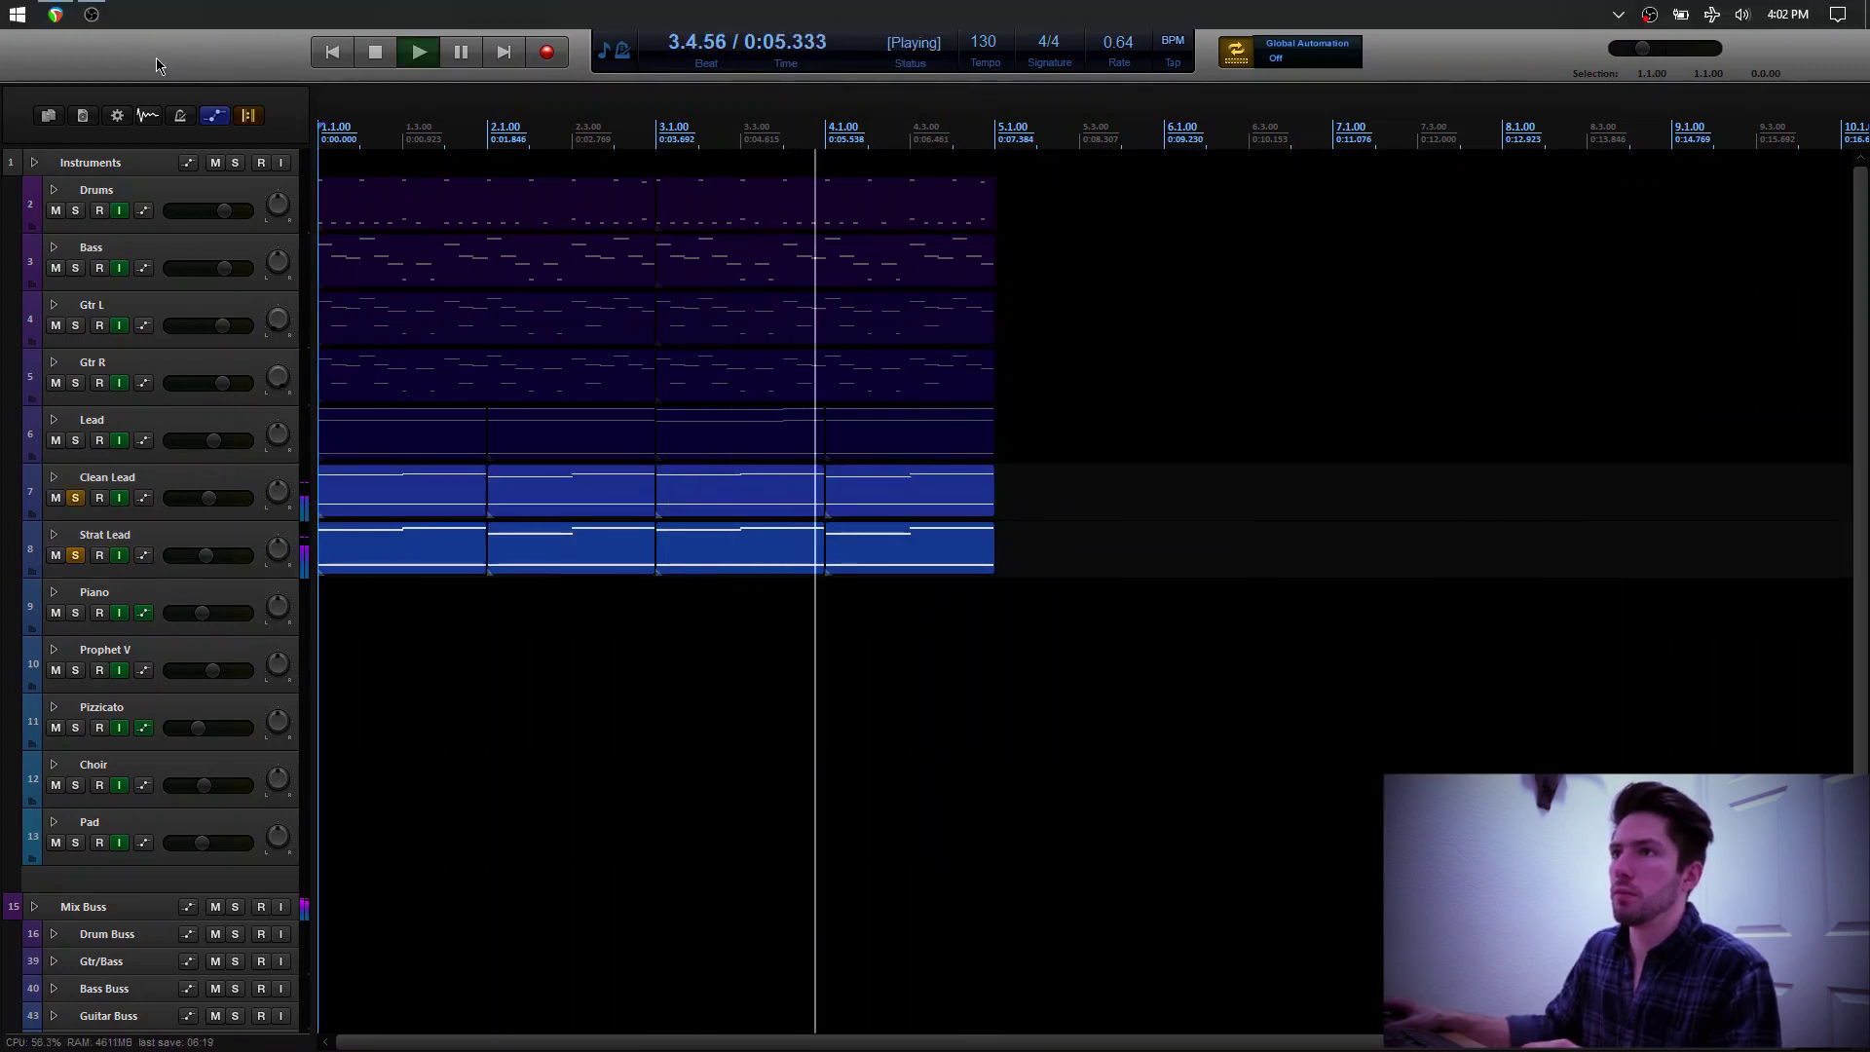
pyautogui.press('Escape')
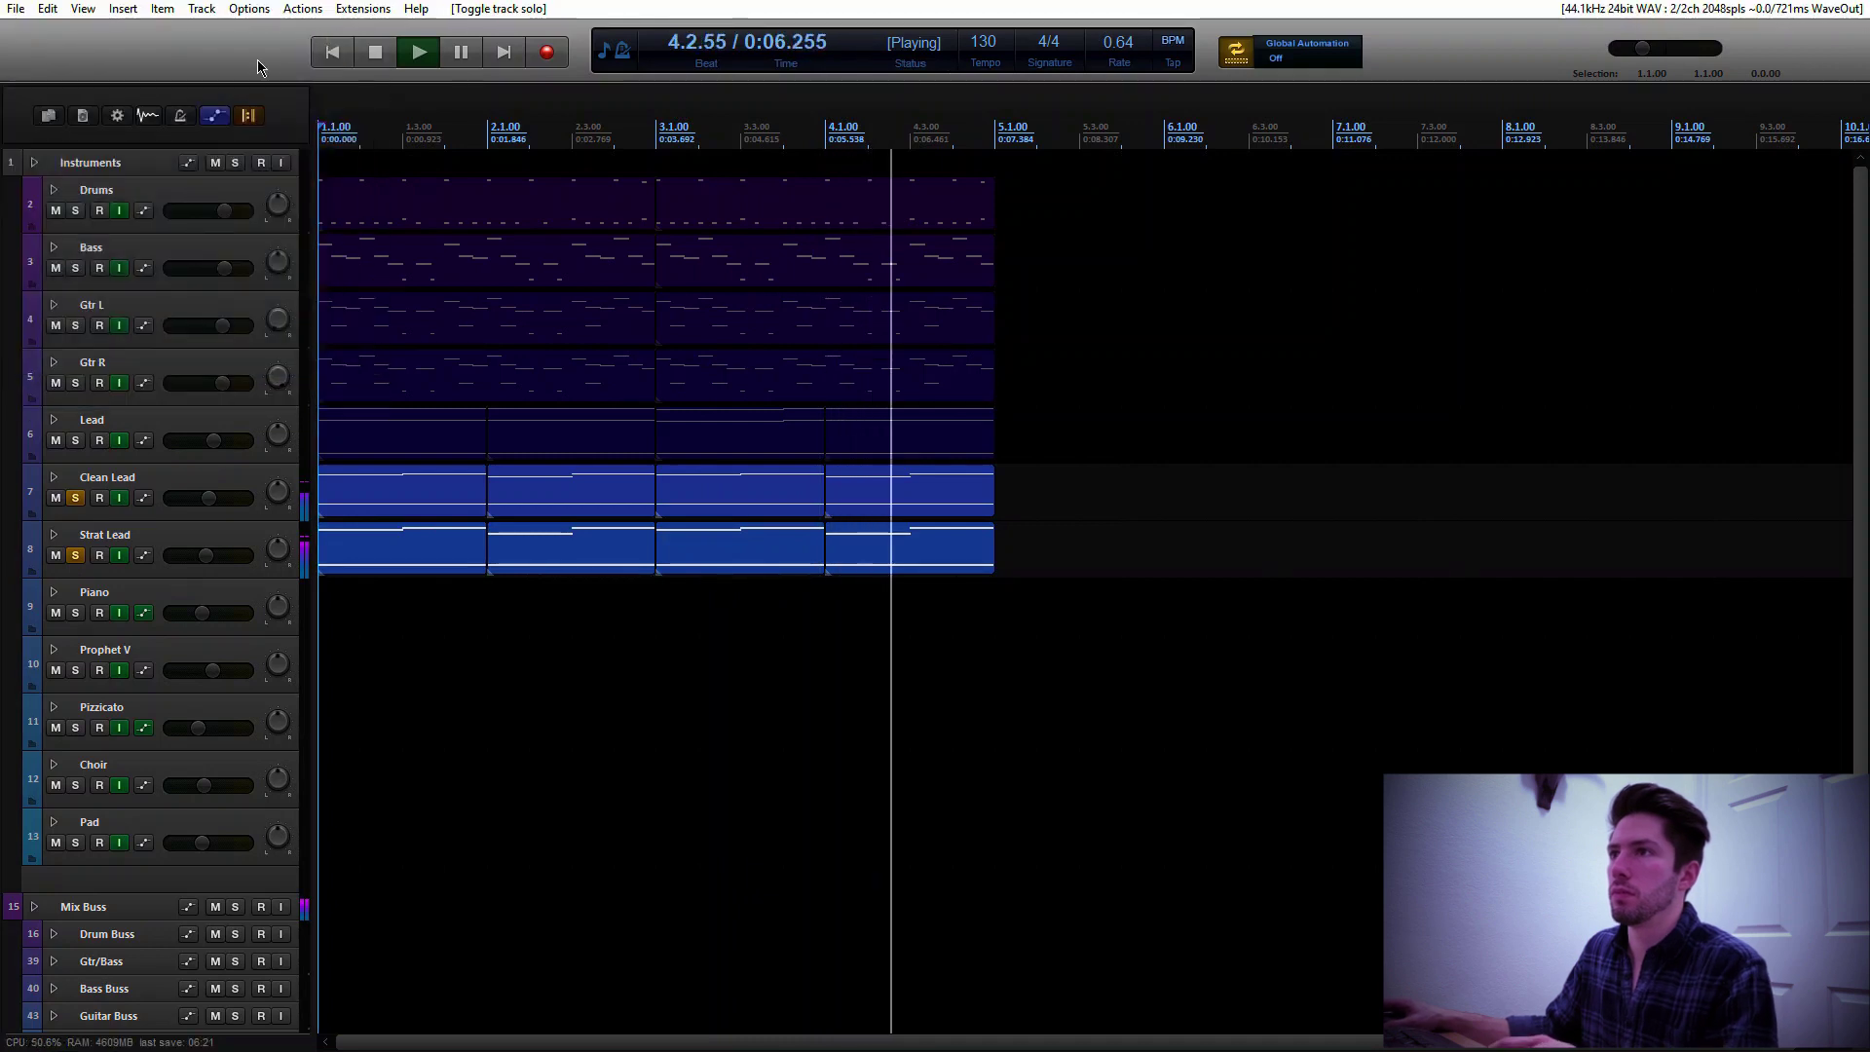
pyautogui.click(335, 54)
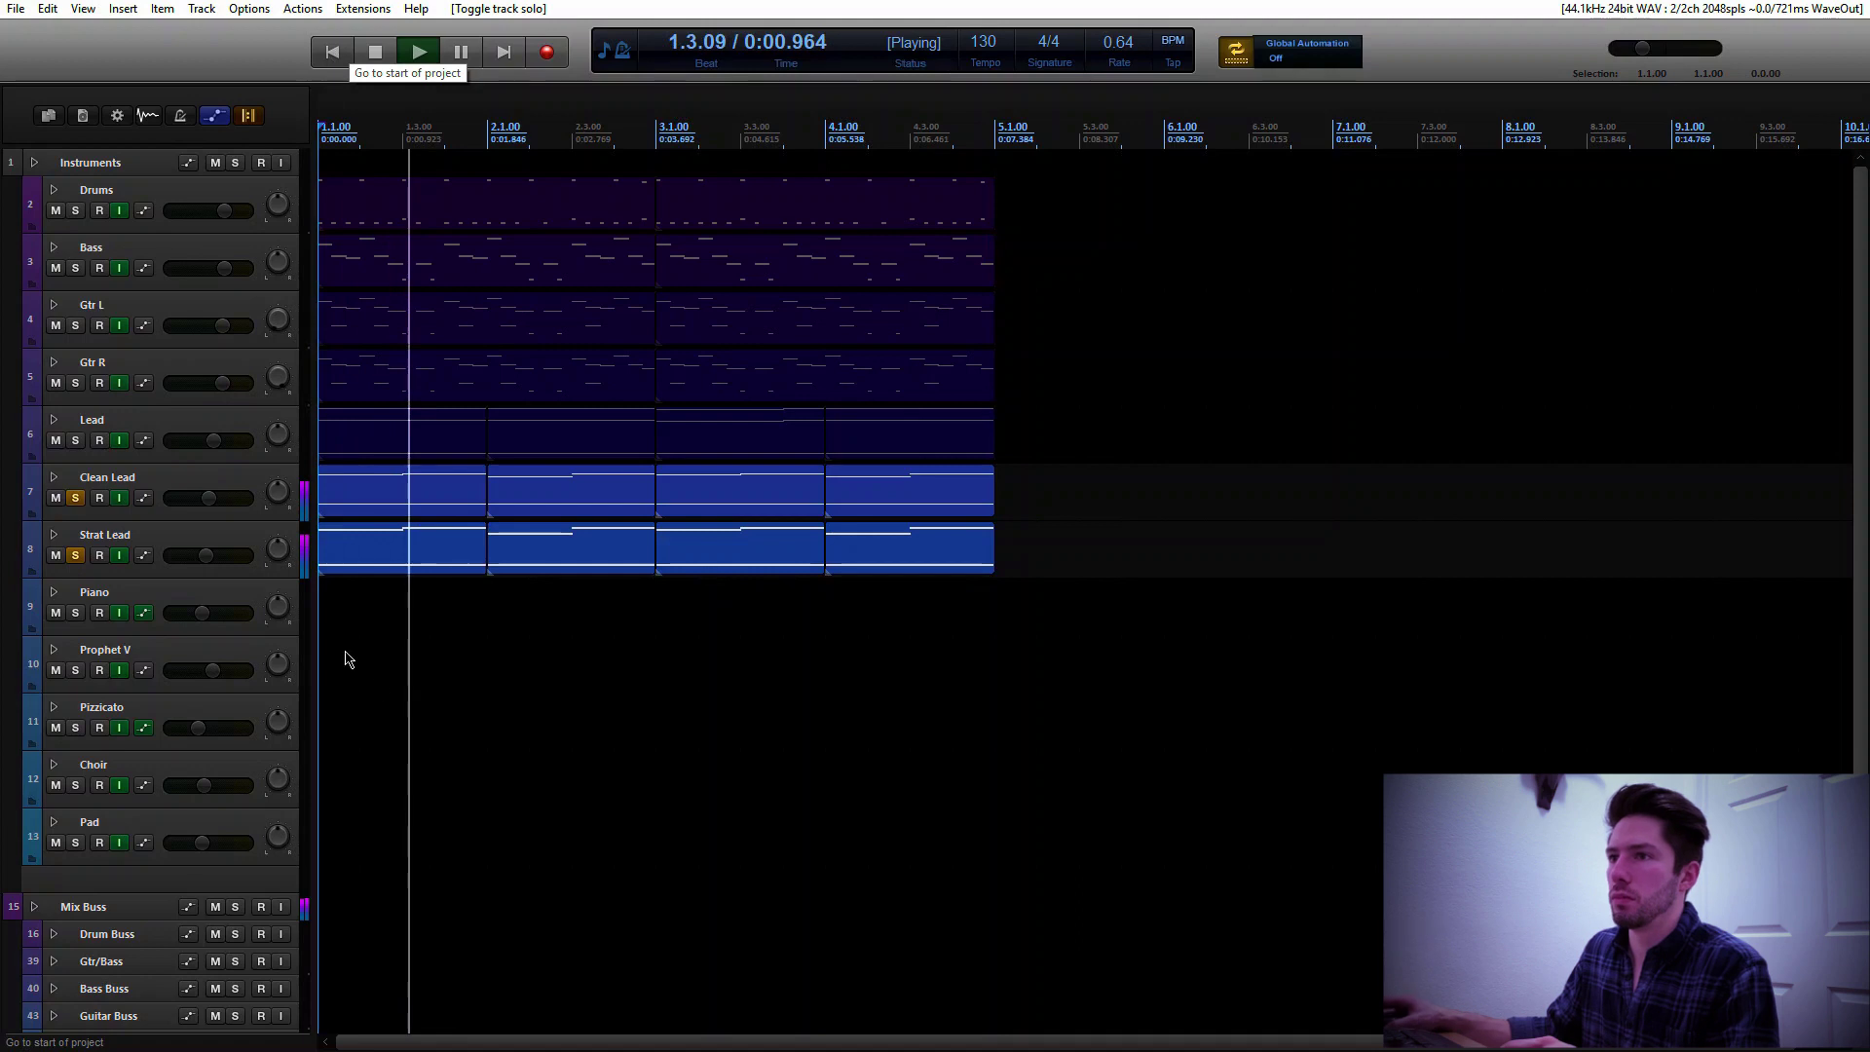
pyautogui.press('space')
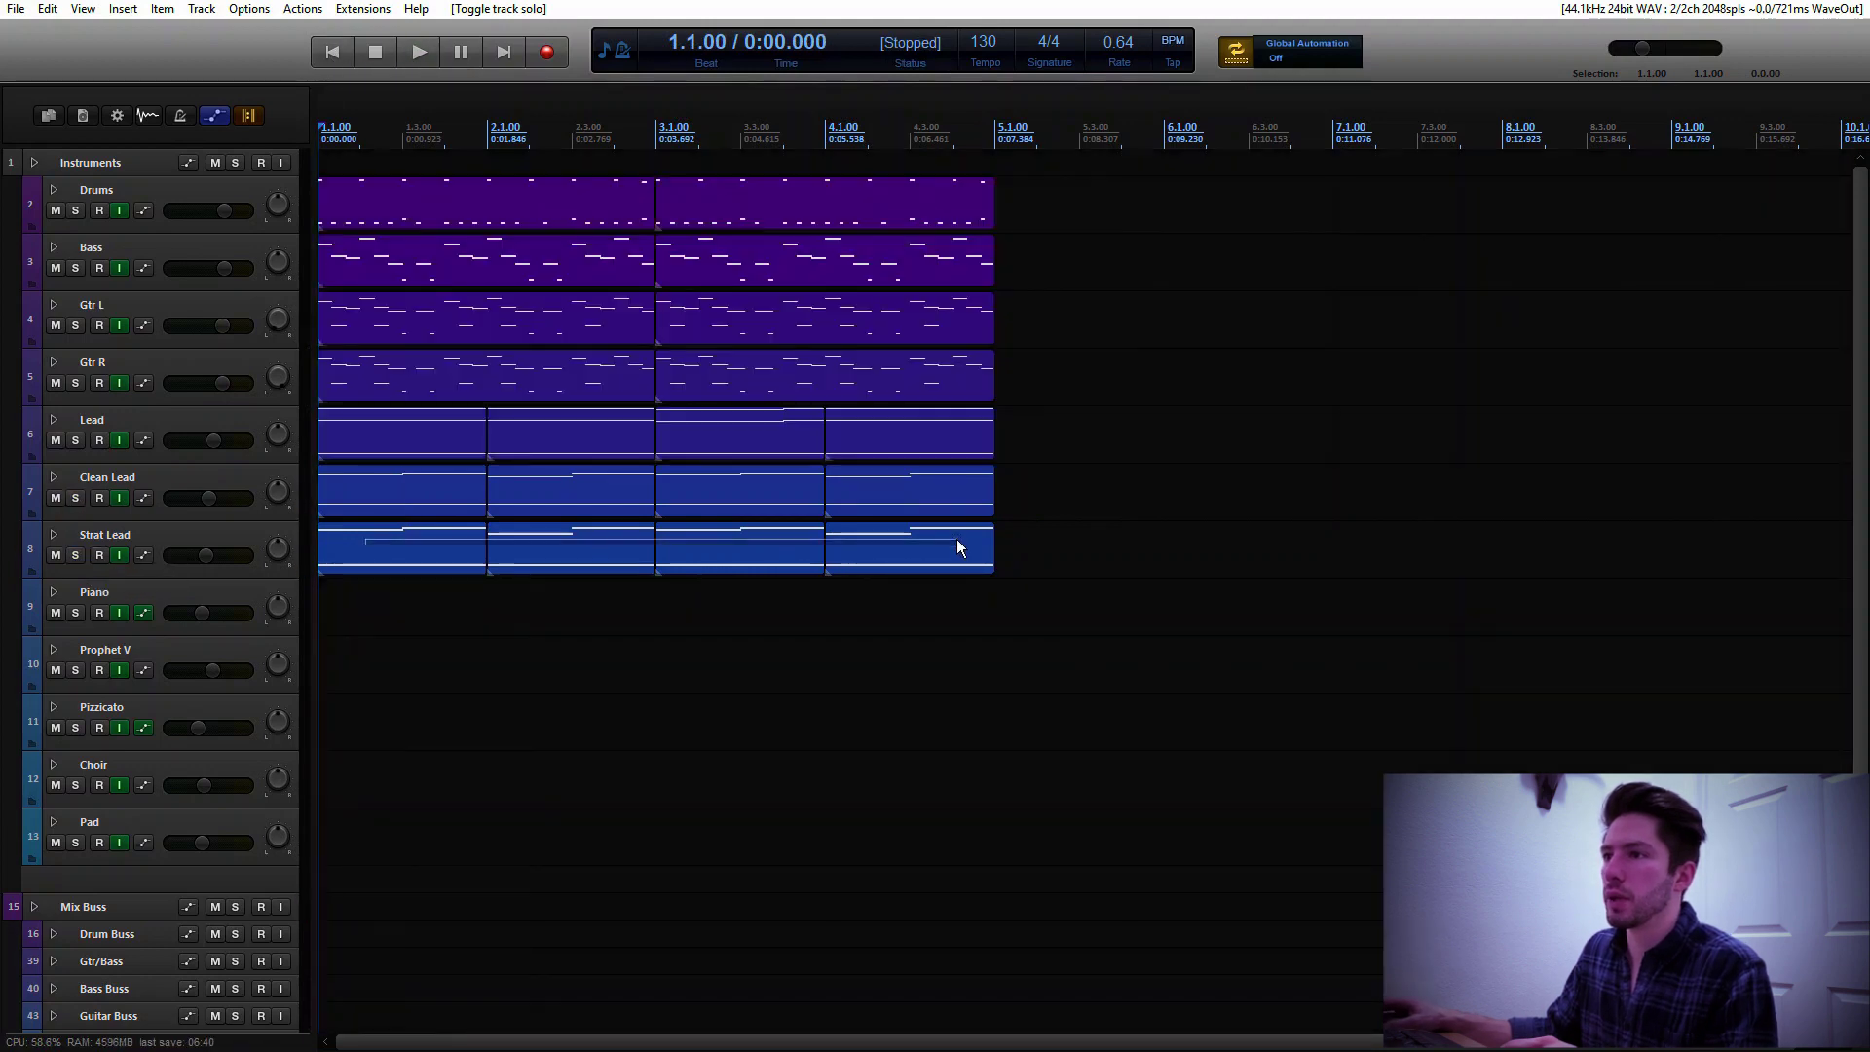
# Copy the four Strat Lead items onto the Piano track at bar 1 and solo the Piano
pyautogui.moveTo(957, 541); pyautogui.dragTo(958, 541)
pyautogui.keyDown('ctrl'); pyautogui.moveTo(372, 547); pyautogui.dragTo(353, 604); pyautogui.keyUp('ctrl')
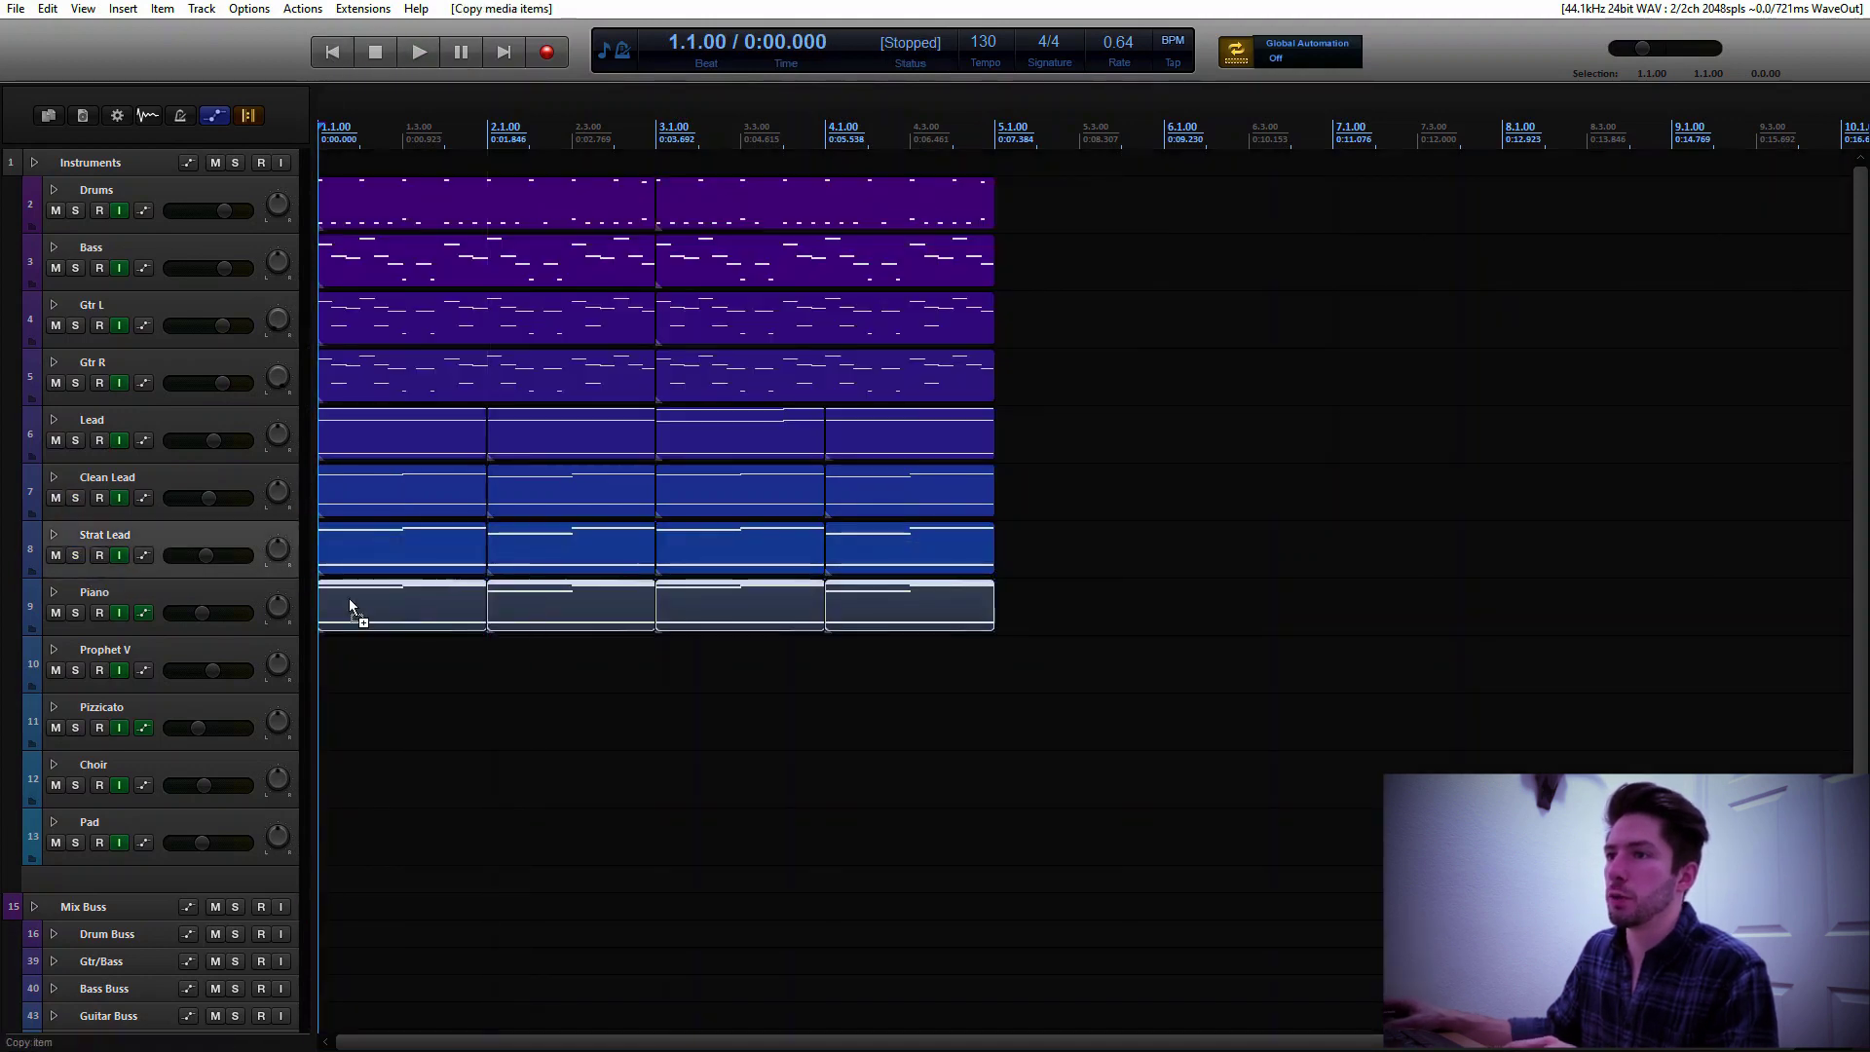
pyautogui.click(75, 613)
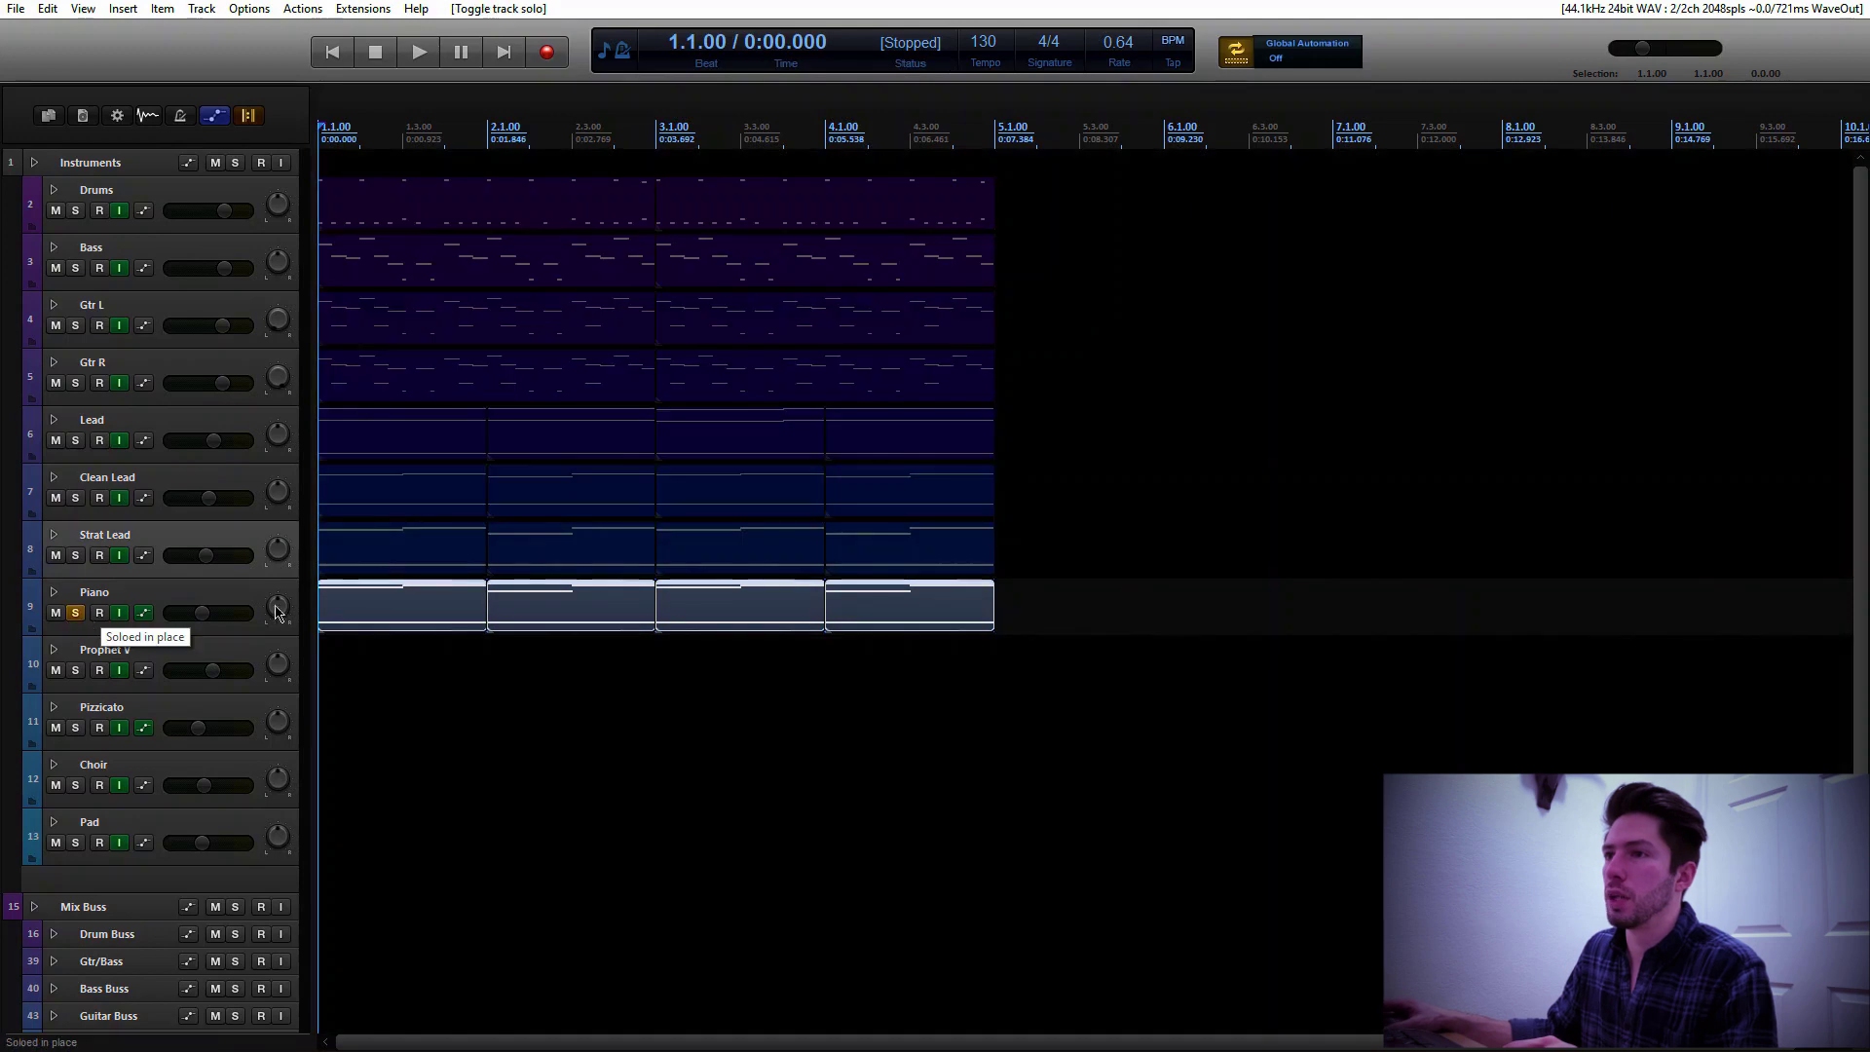
# In the Piano items, remove the keyswitch notes, duplicate the melody one octave higher and close the MIDI editor
pyautogui.doubleClick(357, 612)
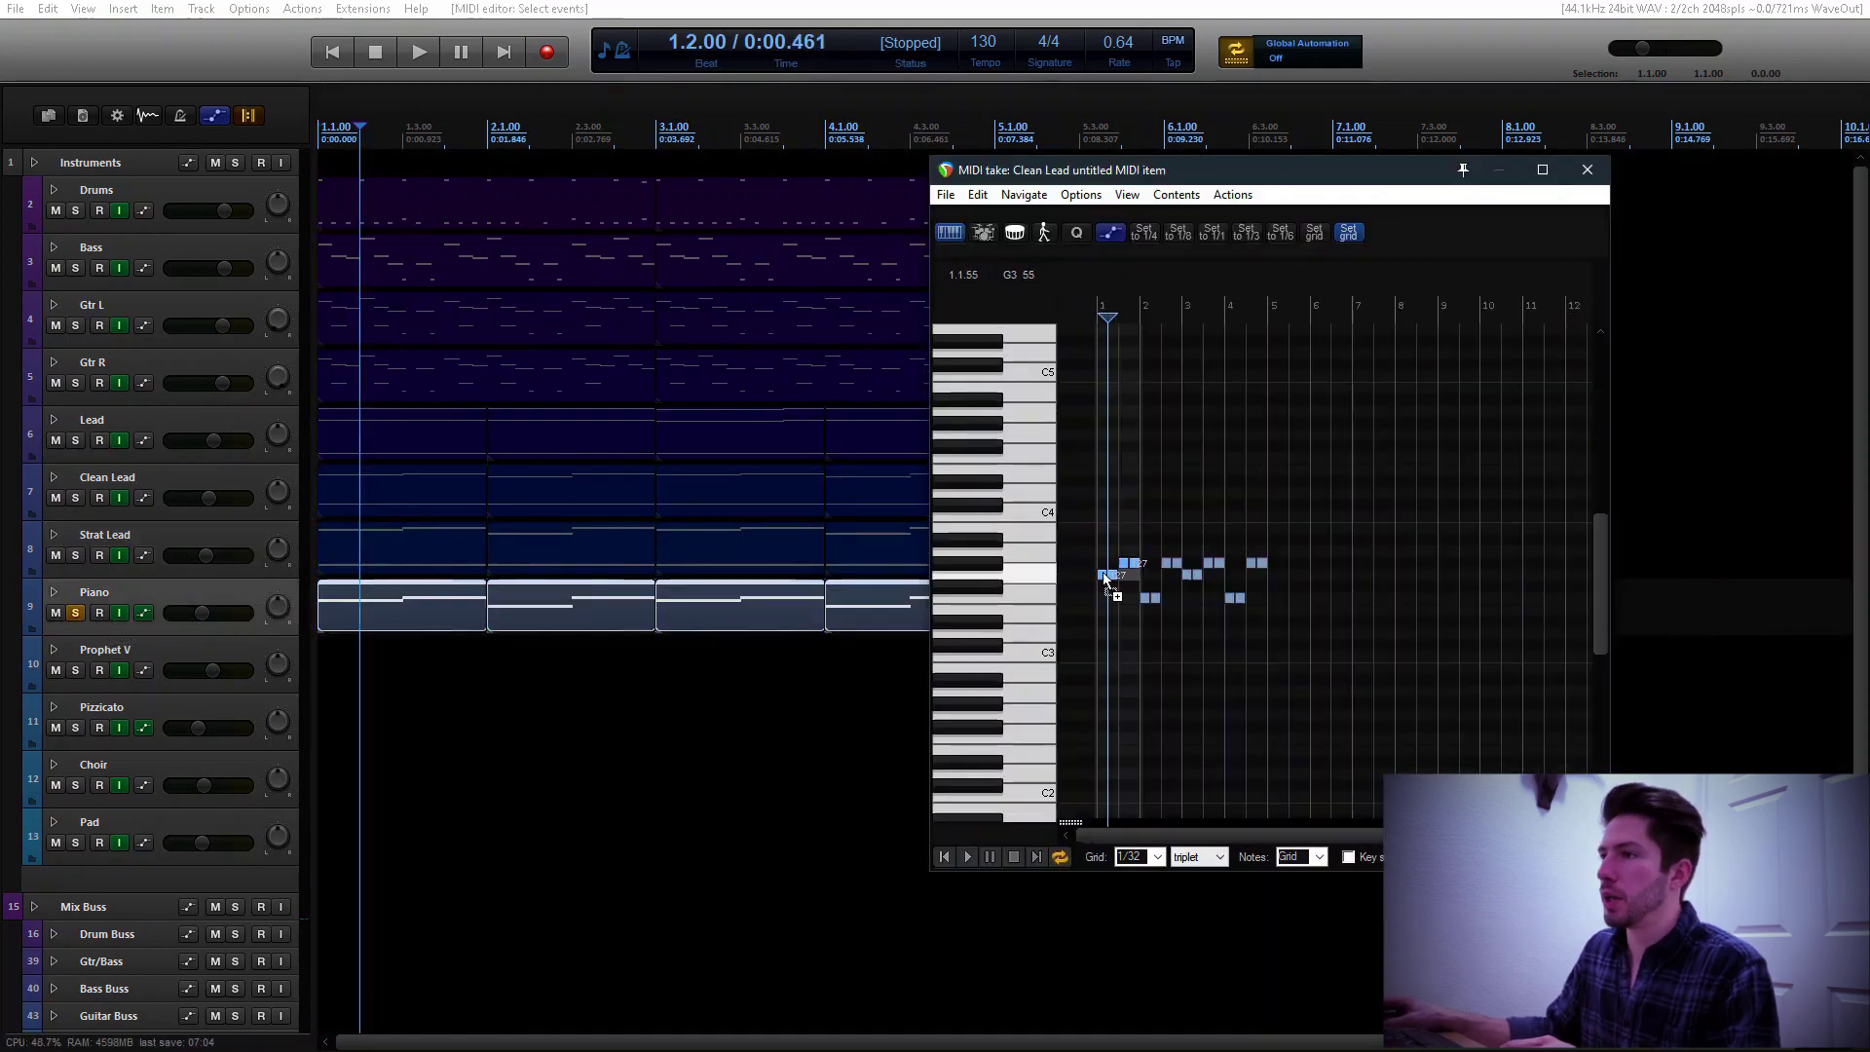
pyautogui.keyDown('ctrl'); pyautogui.moveTo(1103, 575); pyautogui.dragTo(1089, 434); pyautogui.keyUp('ctrl')
pyautogui.click(1587, 169)
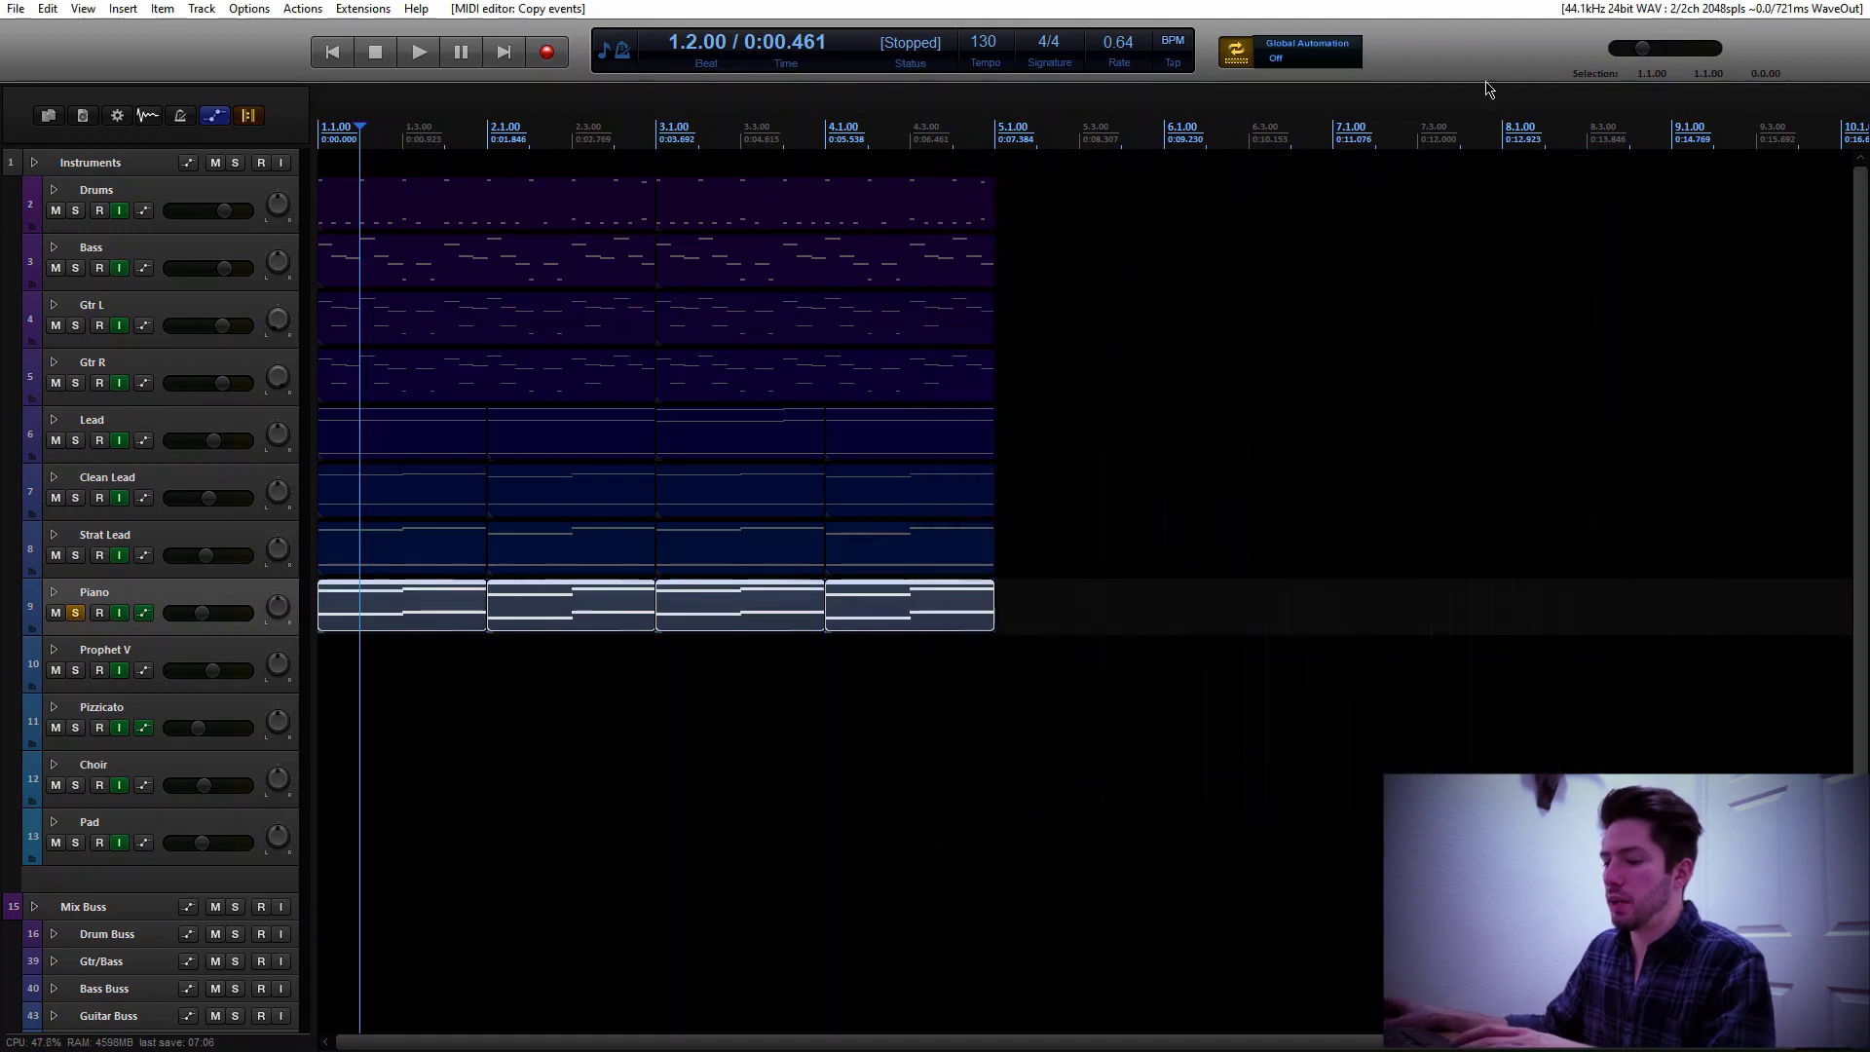
# Open the Piano track's reFX Nexus plugin, examine its selected Piano library preset and master filter, and close it
pyautogui.hotkey('ctrl', 'm')
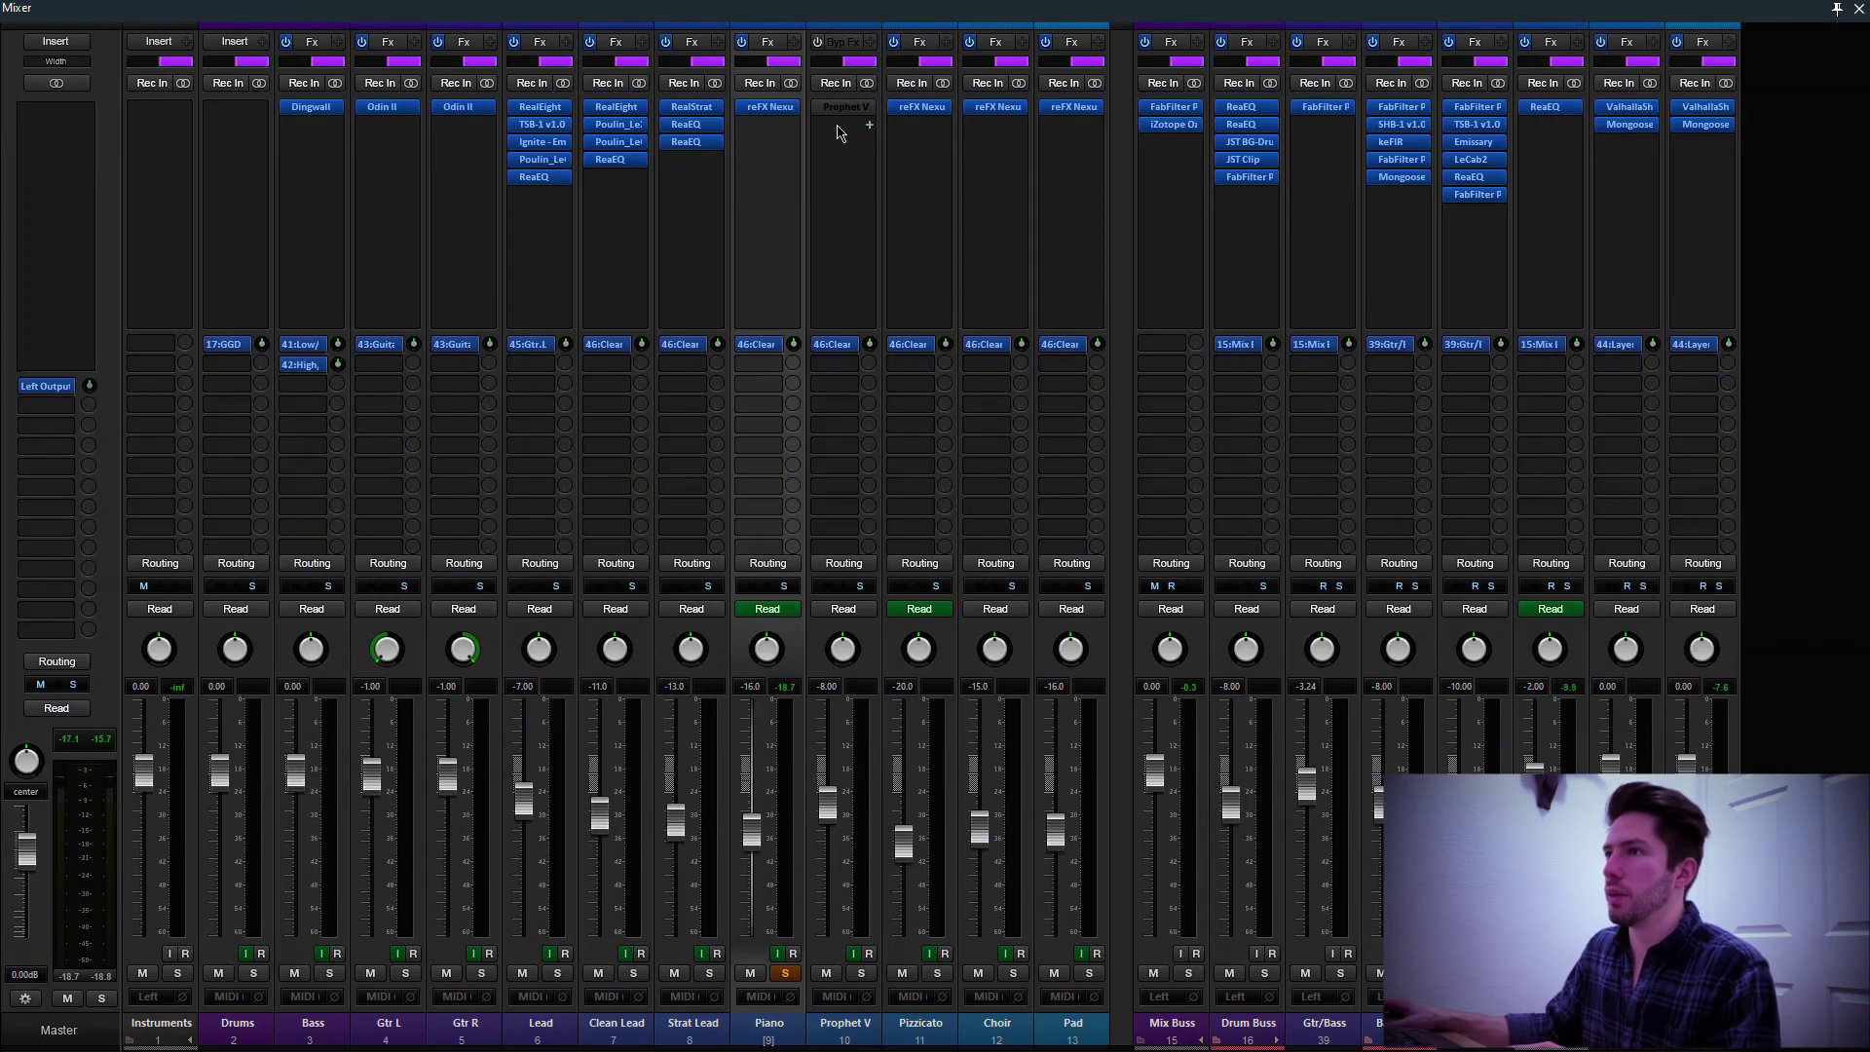
pyautogui.click(769, 107)
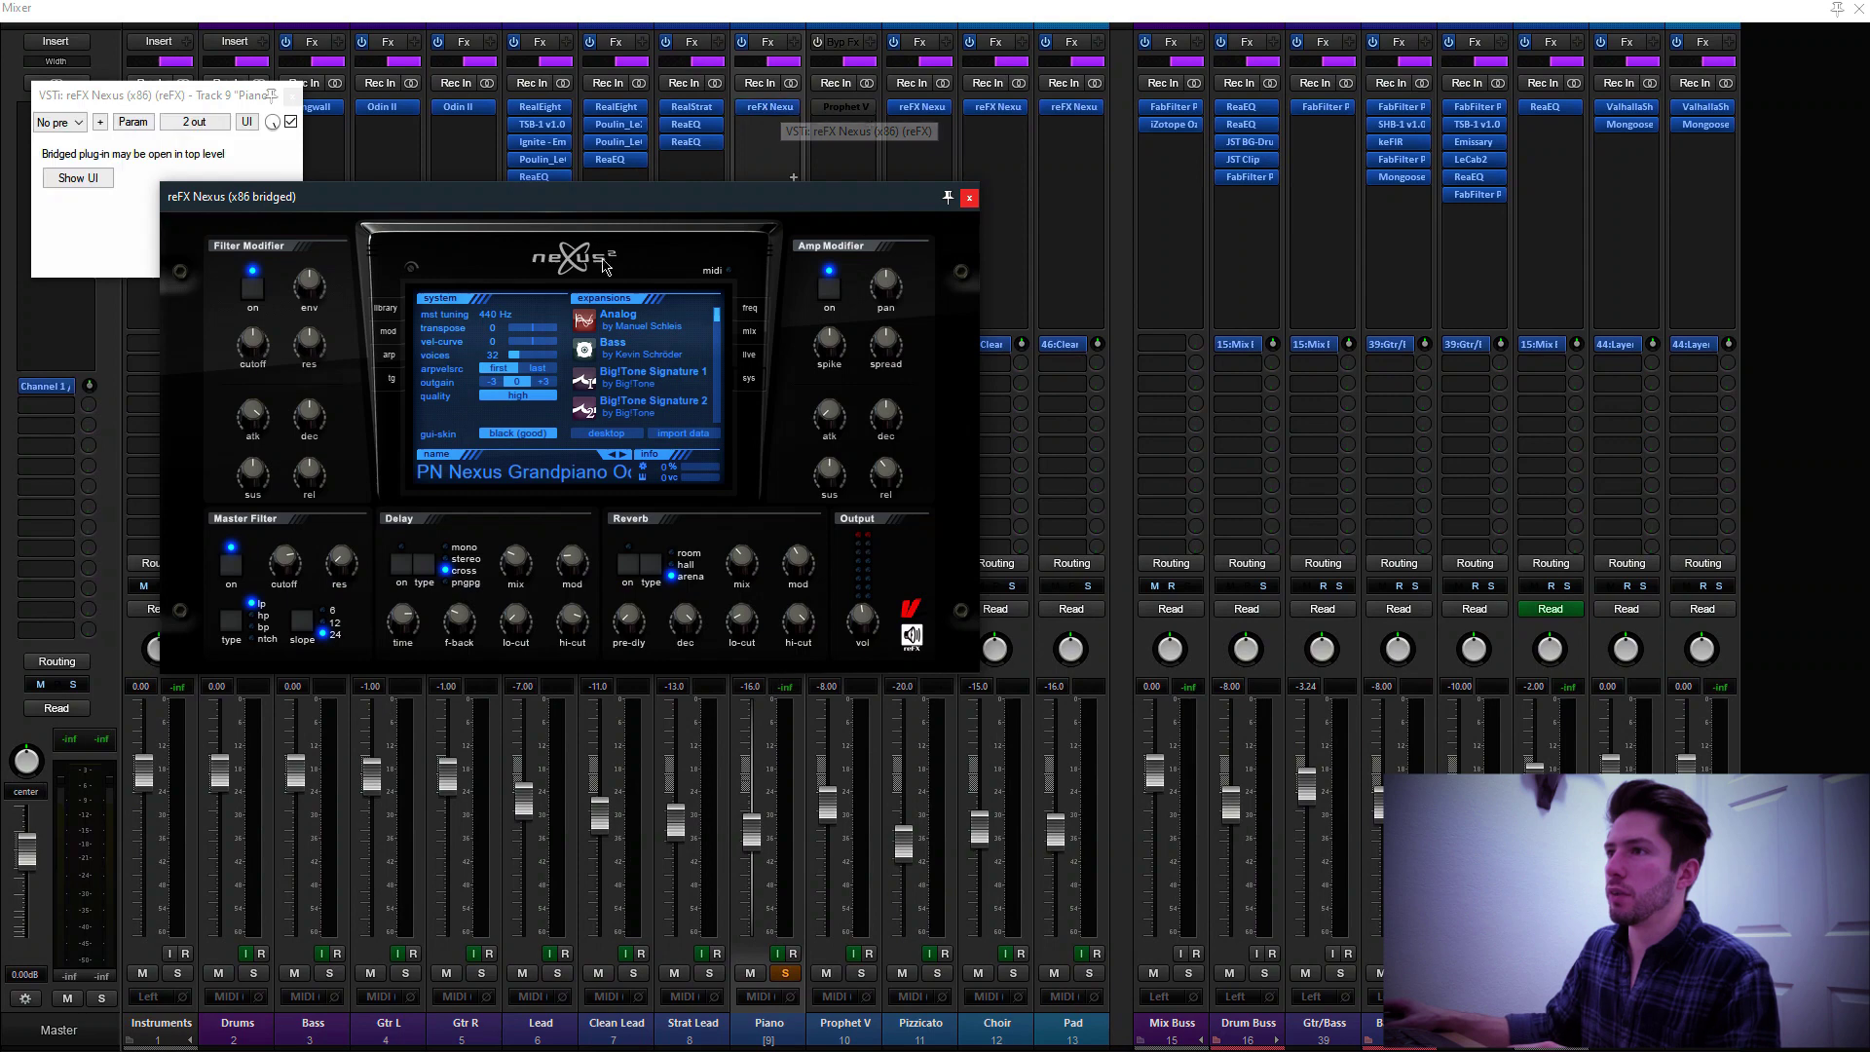
pyautogui.moveTo(599, 196); pyautogui.dragTo(838, 251)
pyautogui.click(625, 362)
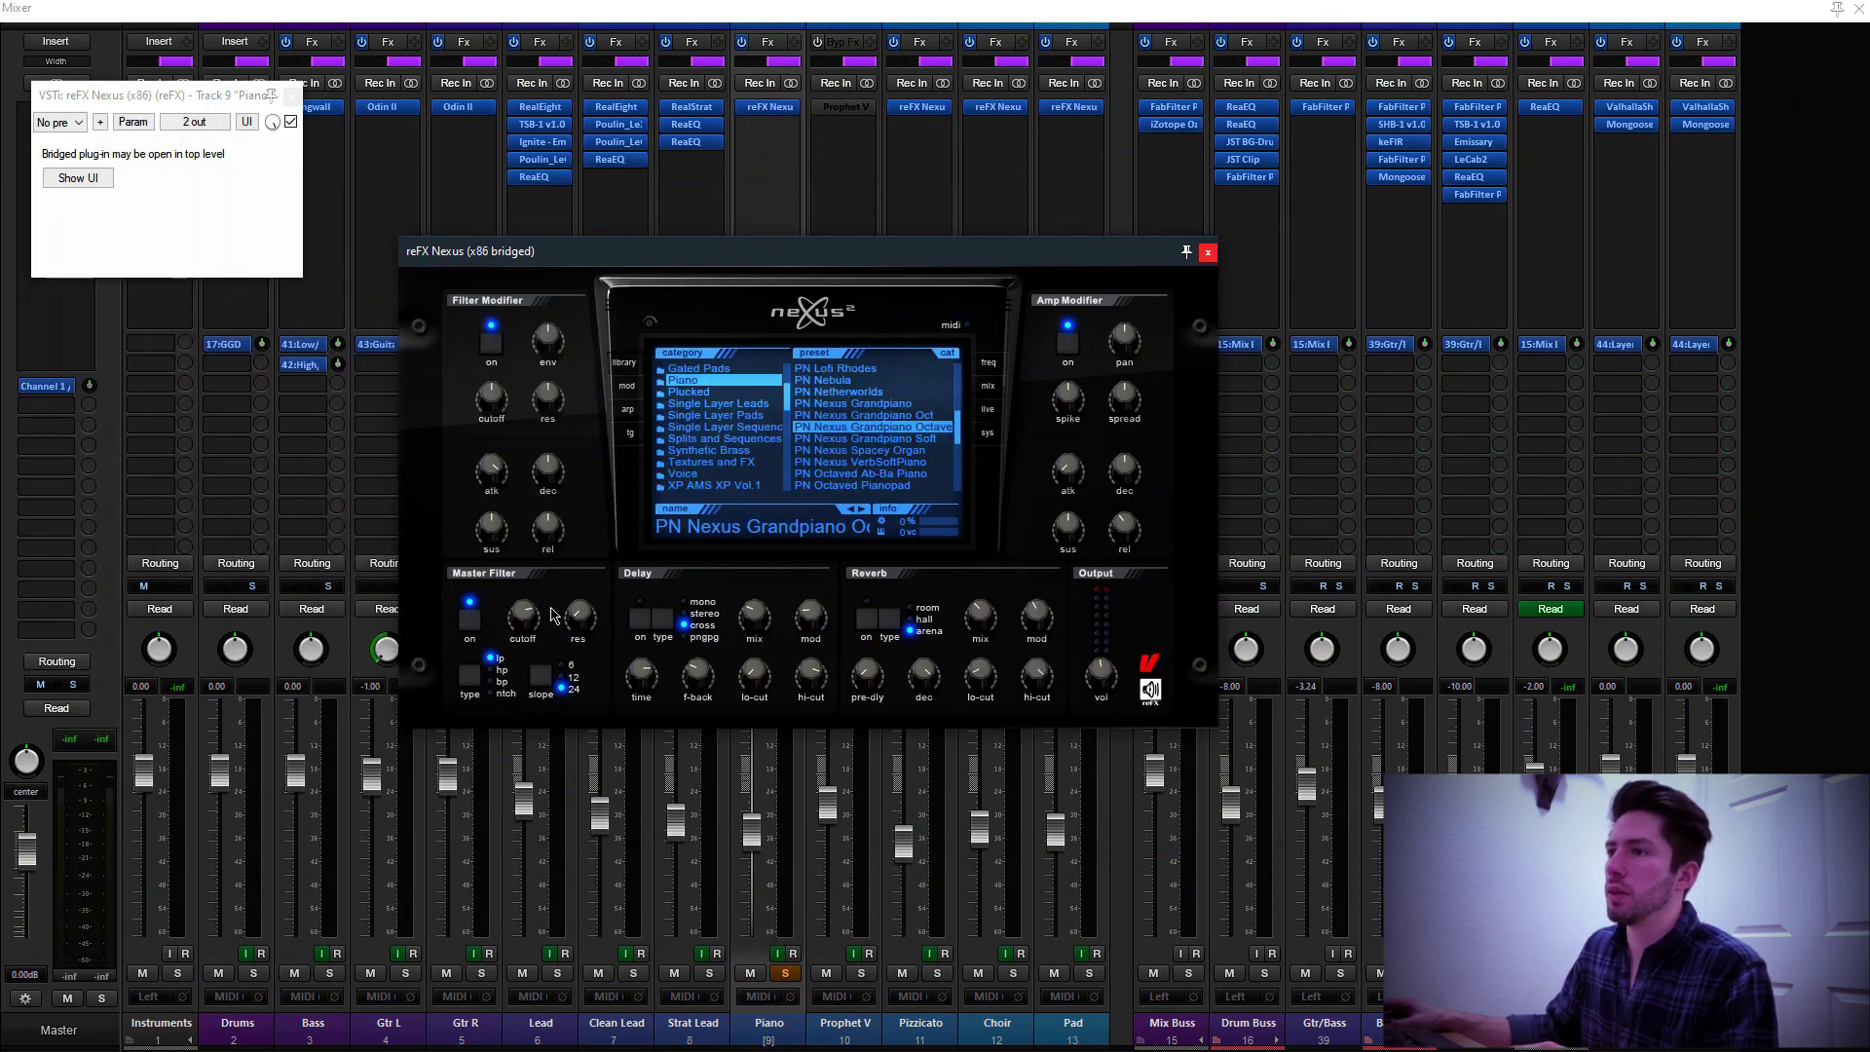
pyautogui.moveTo(525, 621)
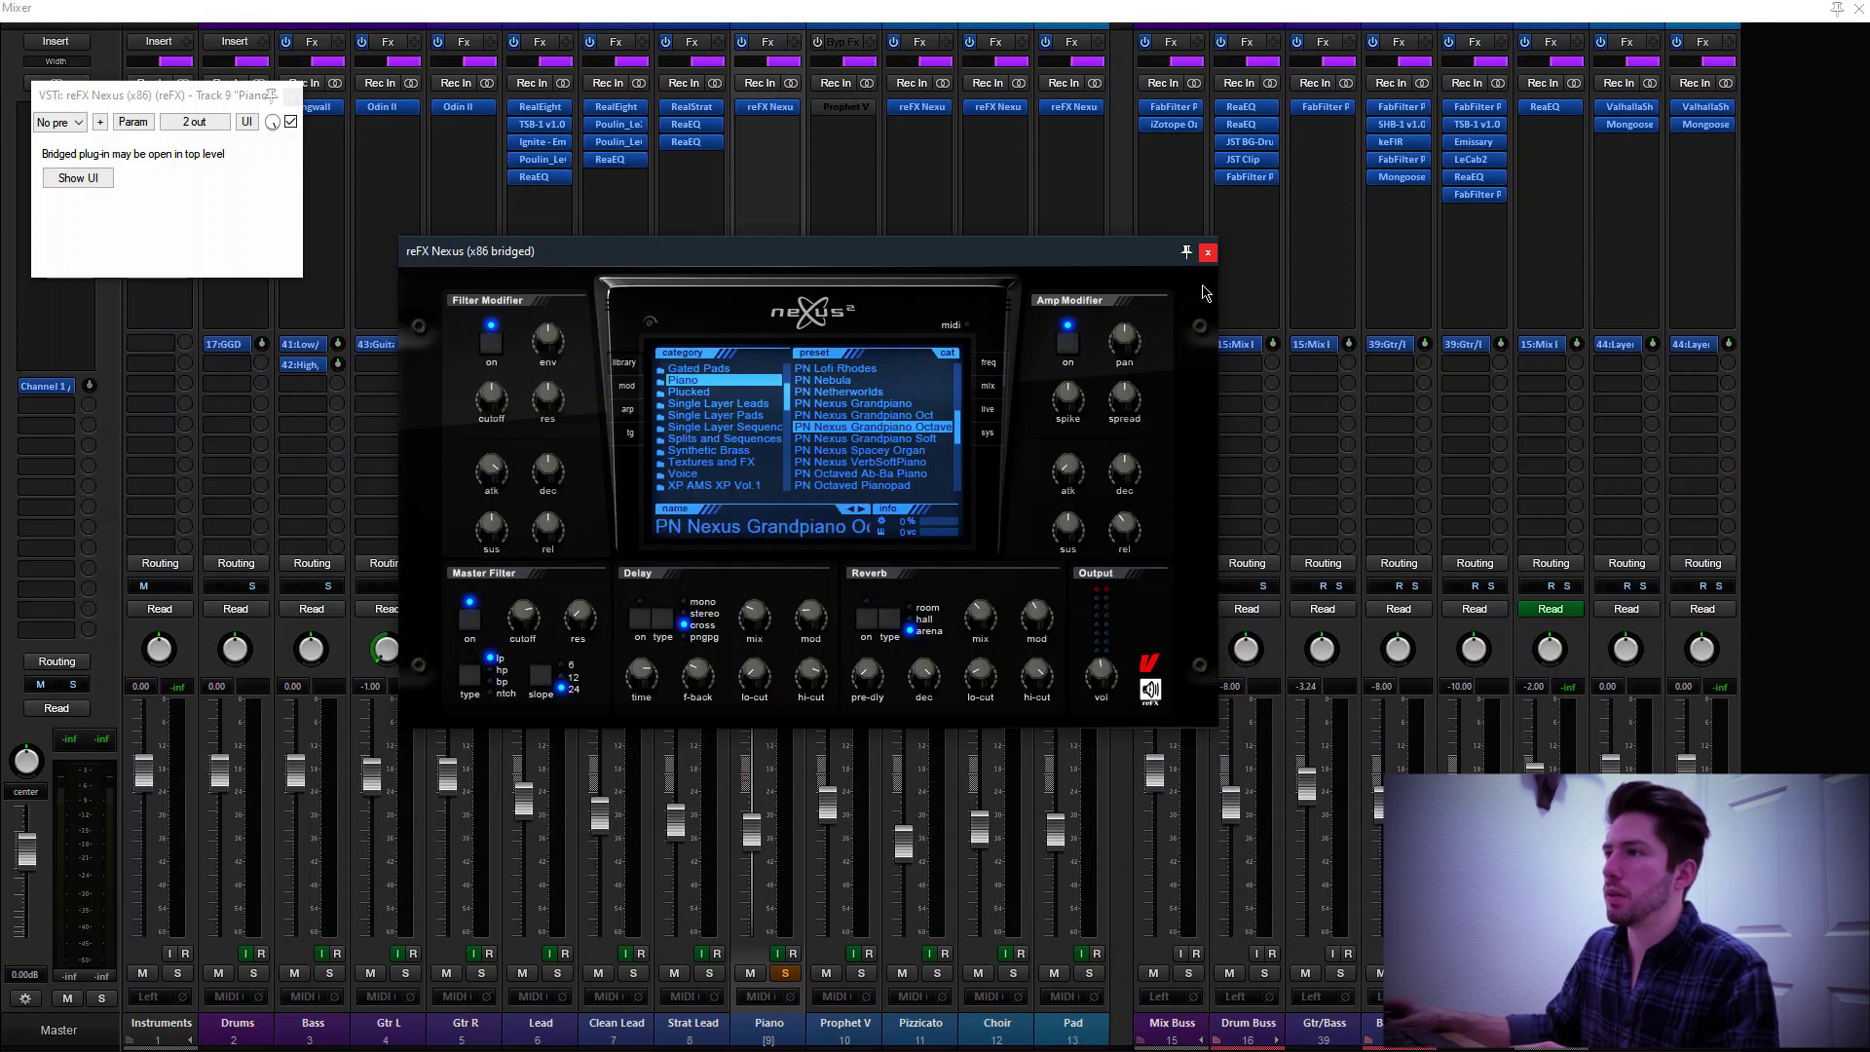
pyautogui.click(1208, 253)
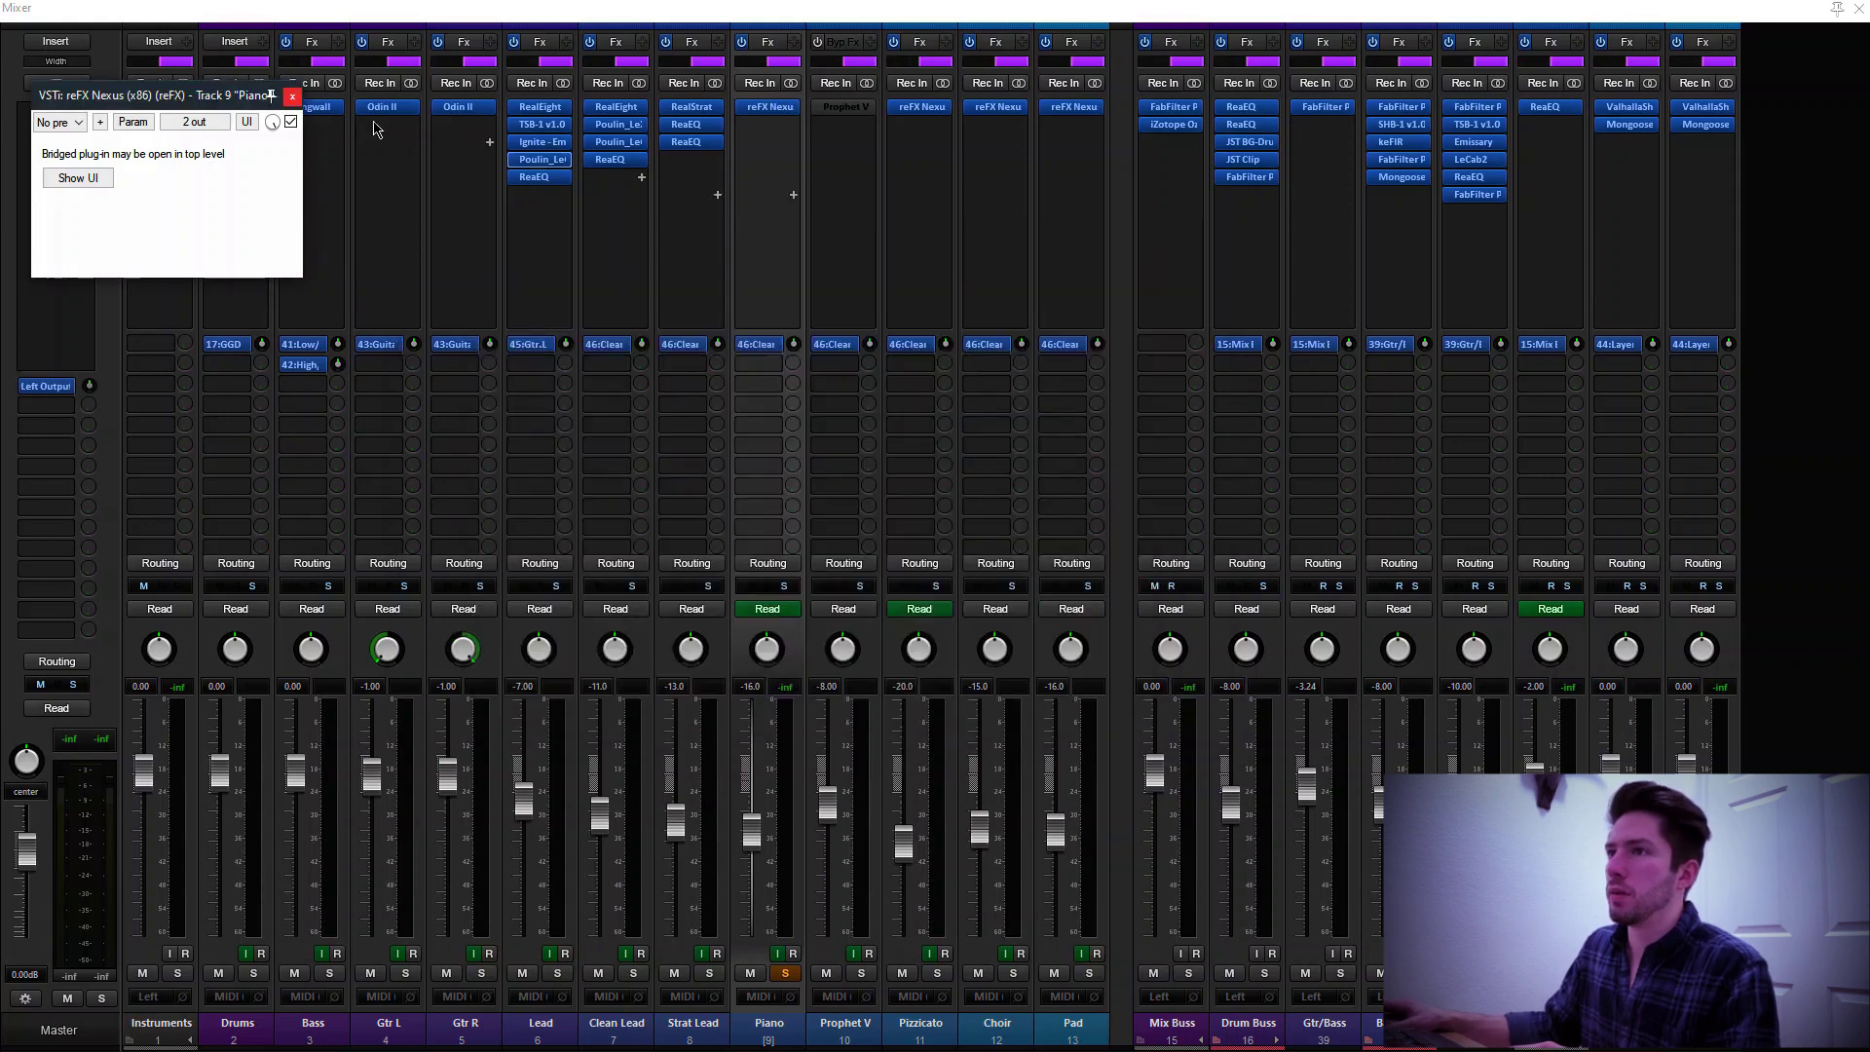
pyautogui.click(289, 100)
pyautogui.hotkey('ctrl', 'm')
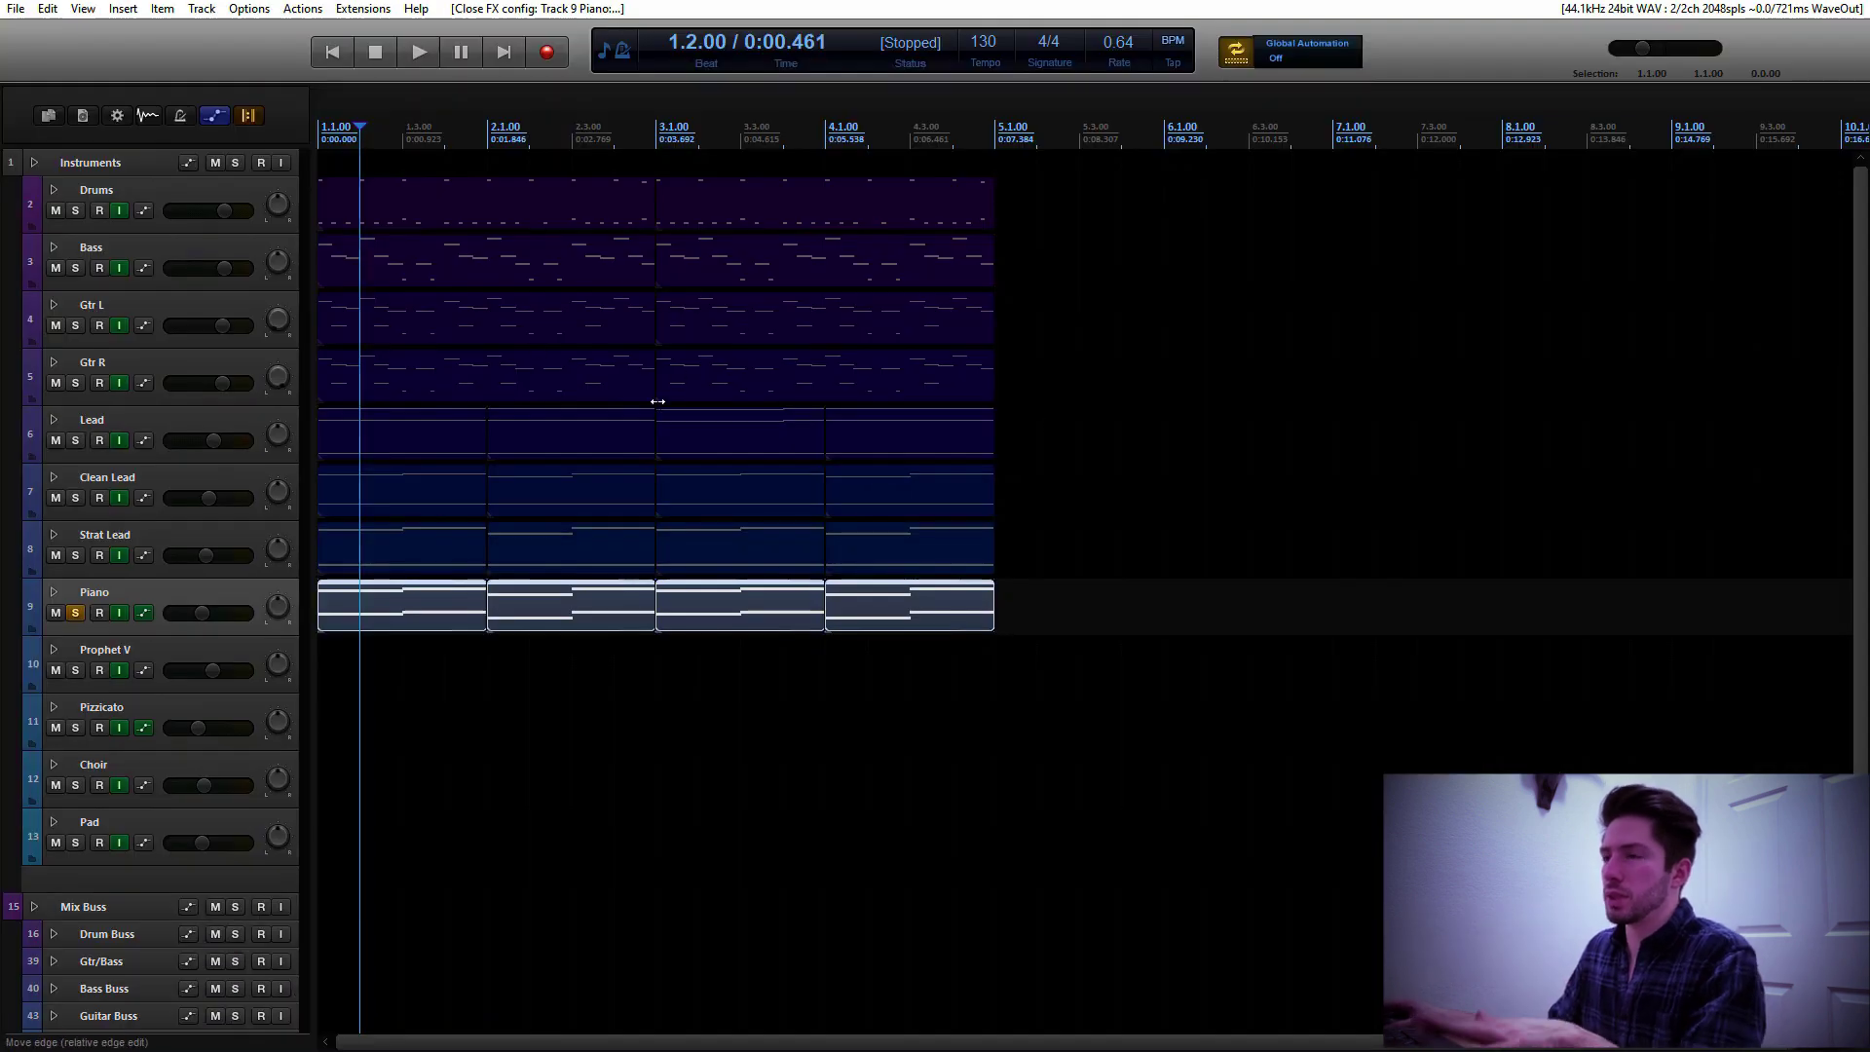
# Solo the Clean Lead and Strat Lead along with the Piano and play them from the start
pyautogui.press('Escape')
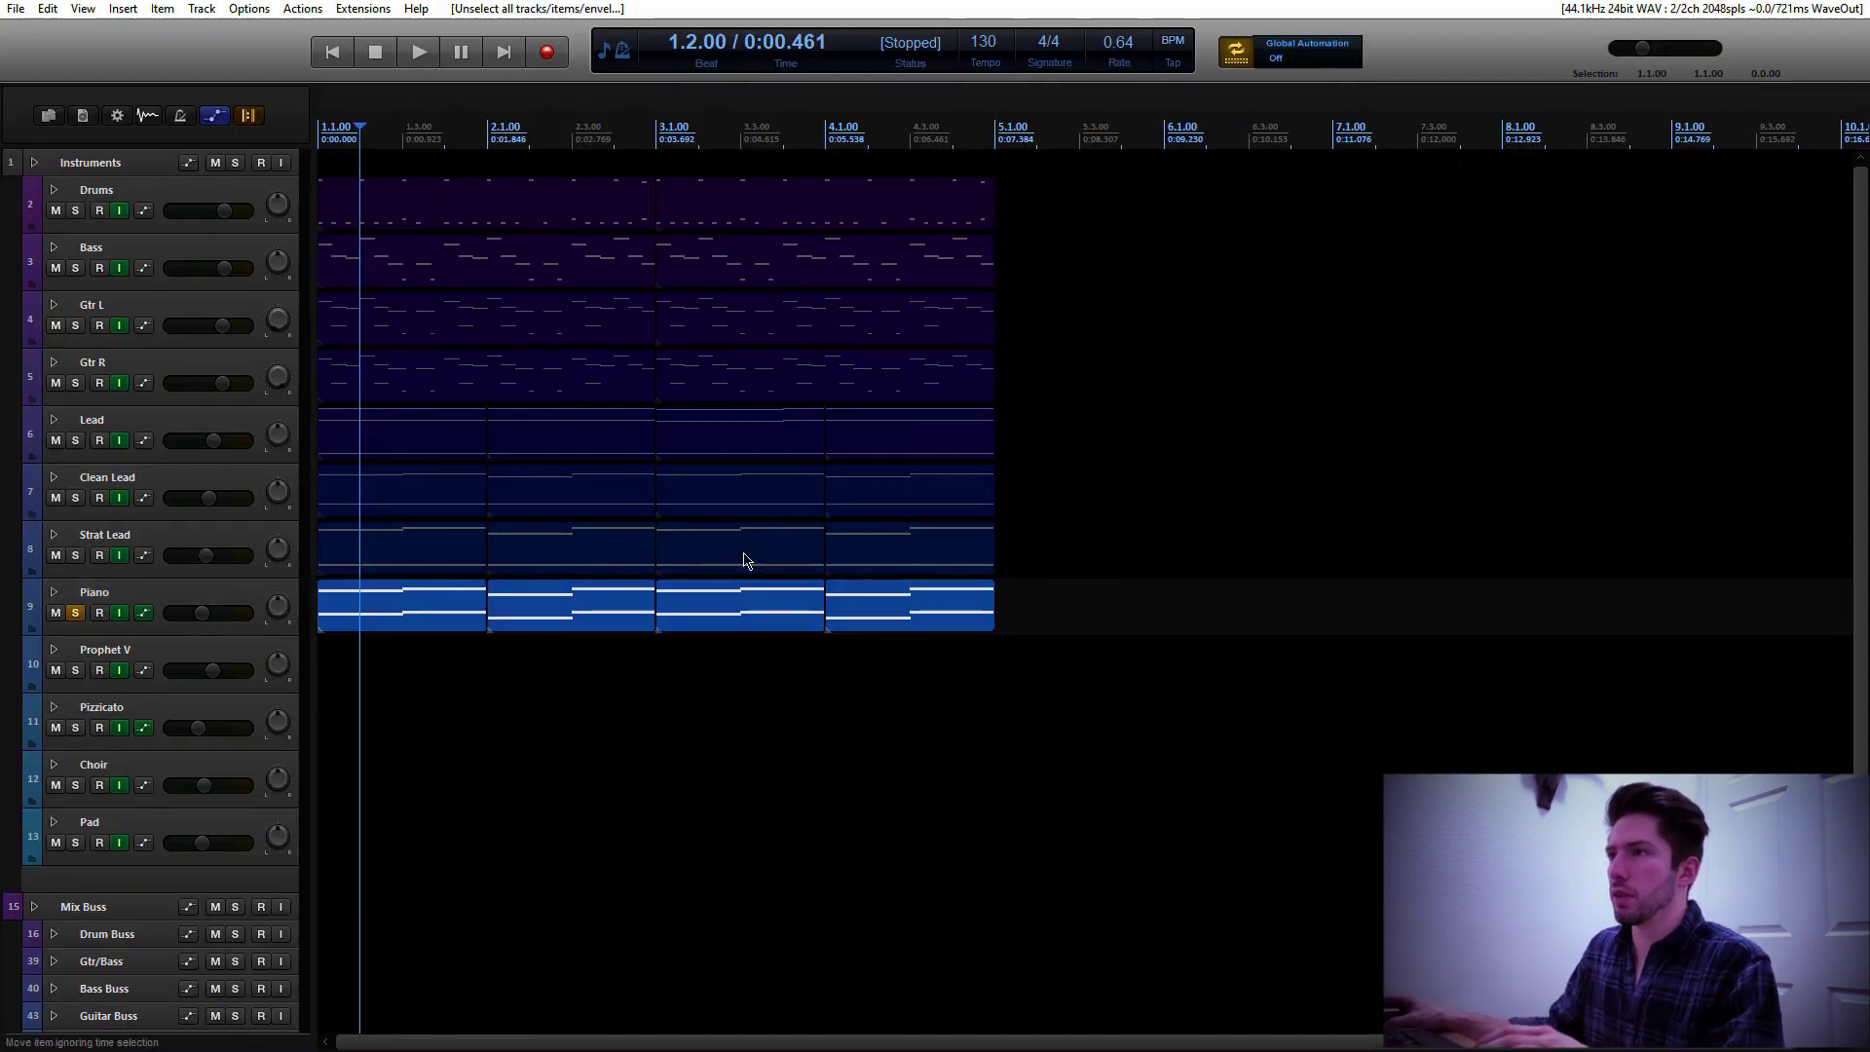
pyautogui.click(332, 54)
pyautogui.click(76, 497)
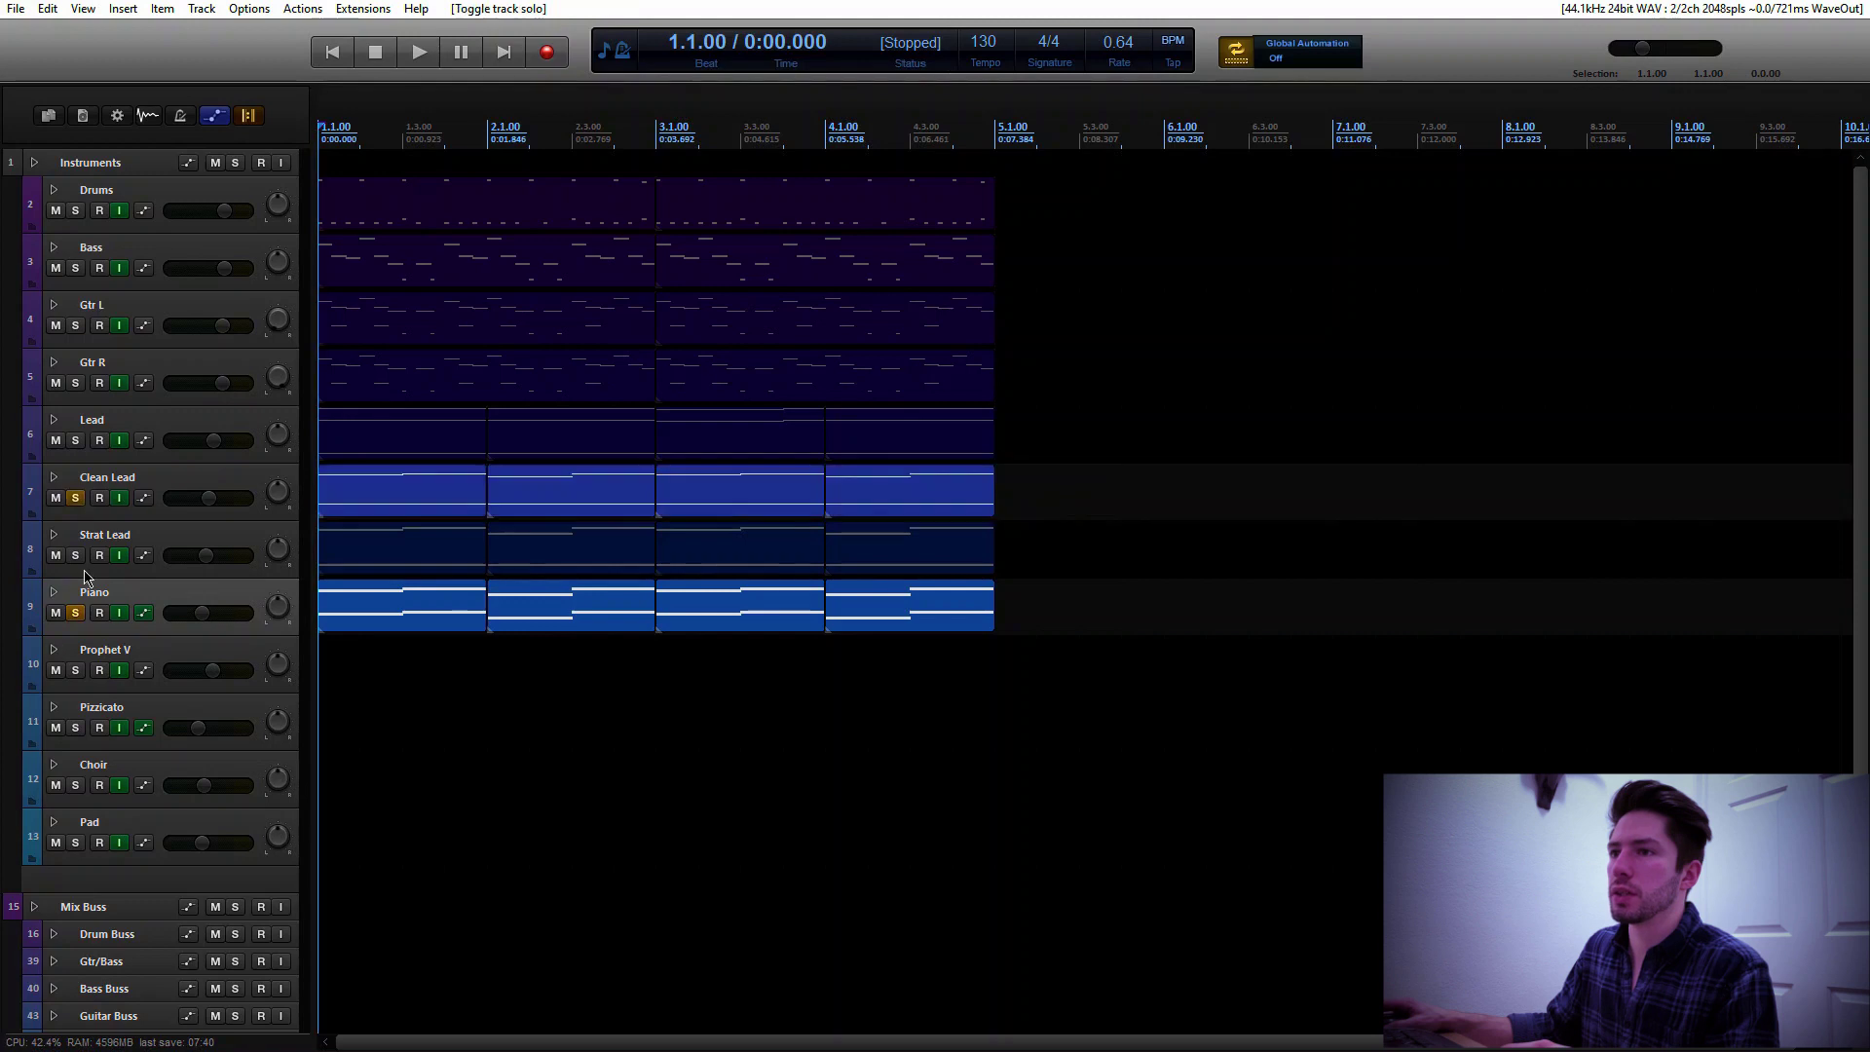
pyautogui.click(76, 557)
pyautogui.press('space')
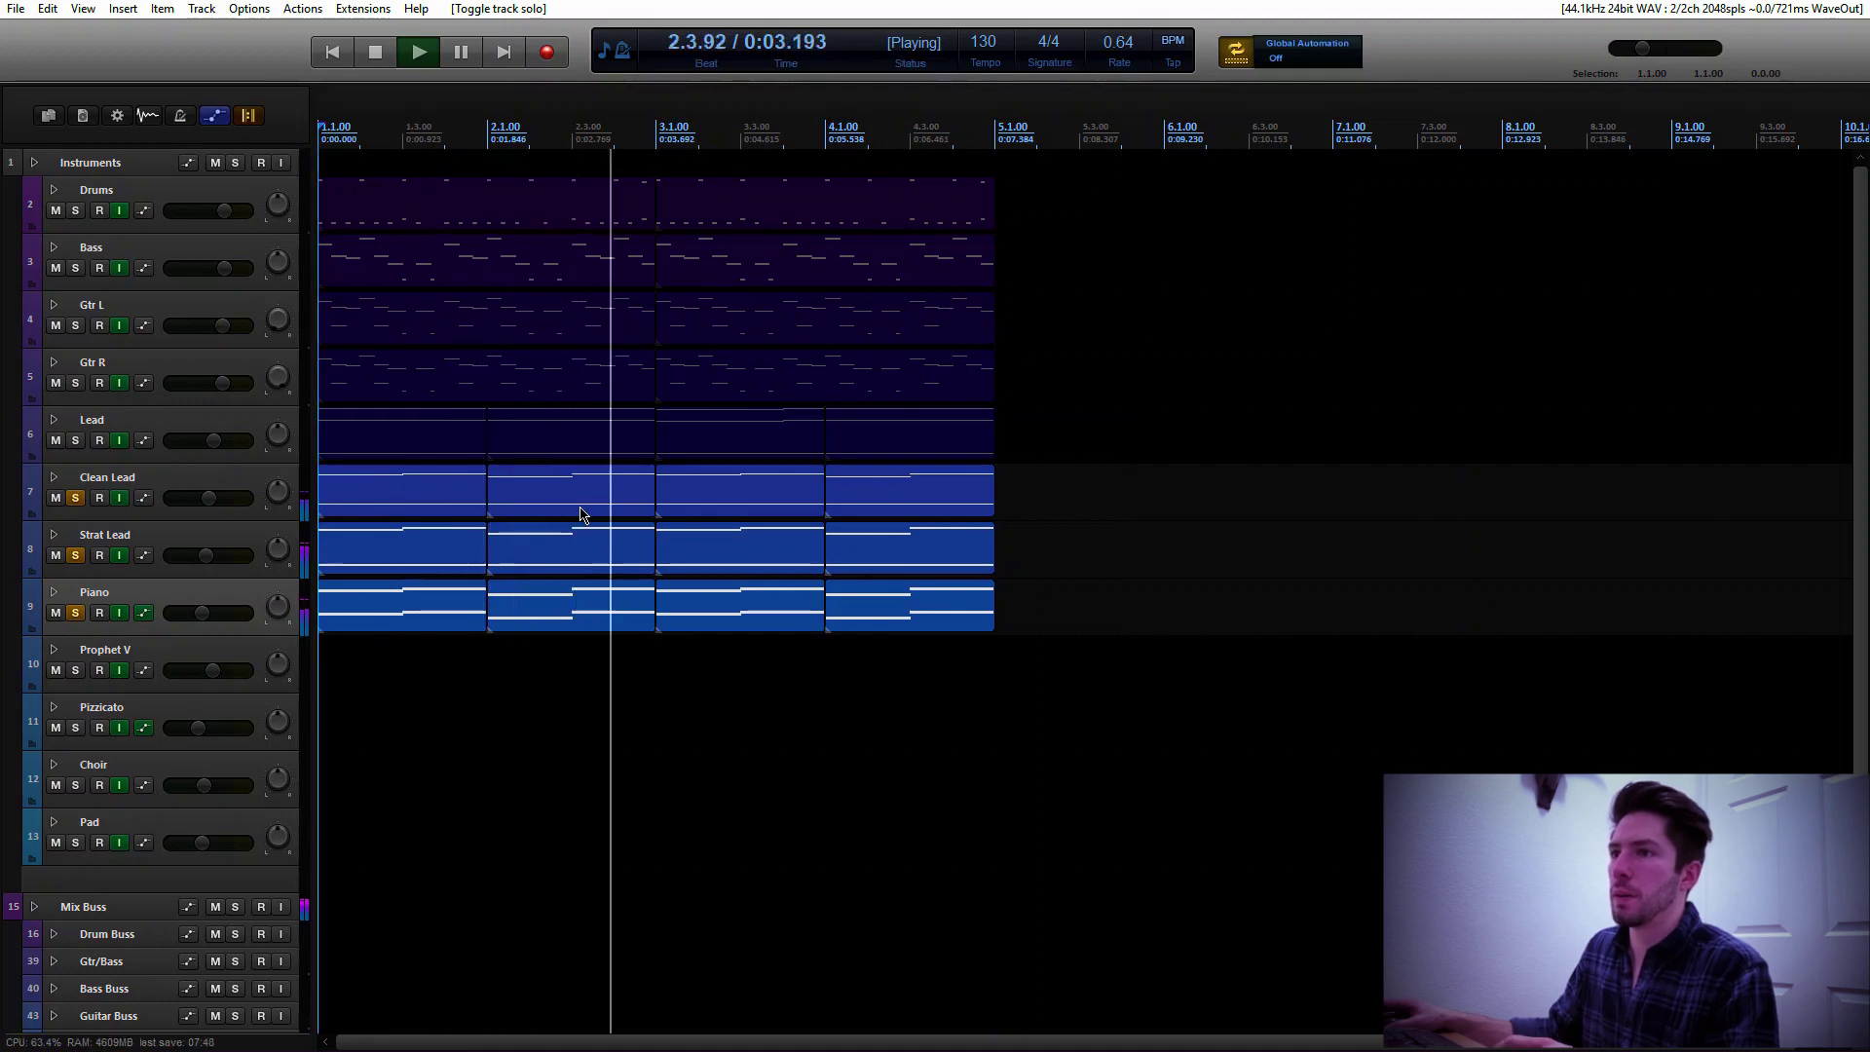
pyautogui.press('space')
# Turn off solo on the Piano, Strat Lead and Clean Lead tracks
pyautogui.click(75, 613)
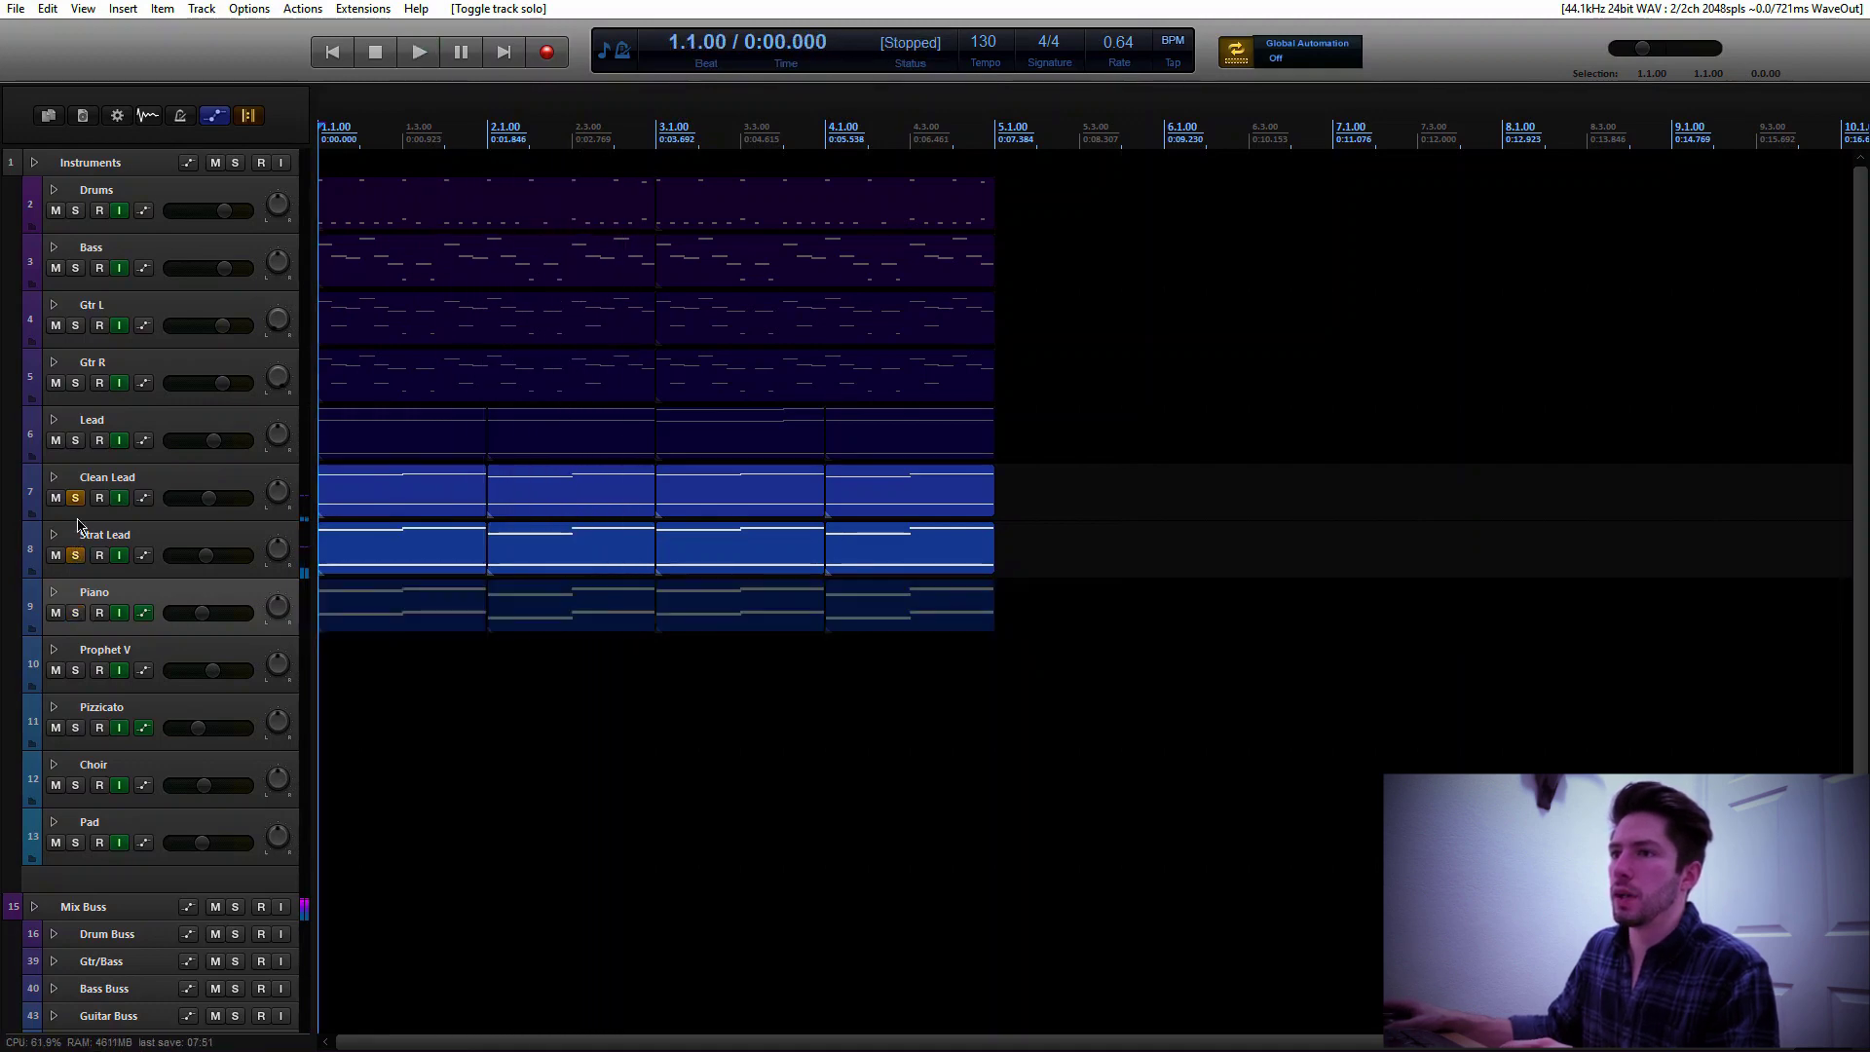
pyautogui.click(75, 555)
pyautogui.click(75, 497)
# Select the Prophet V track and enable its bypassed effects chain in the mixer
pyautogui.click(152, 654)
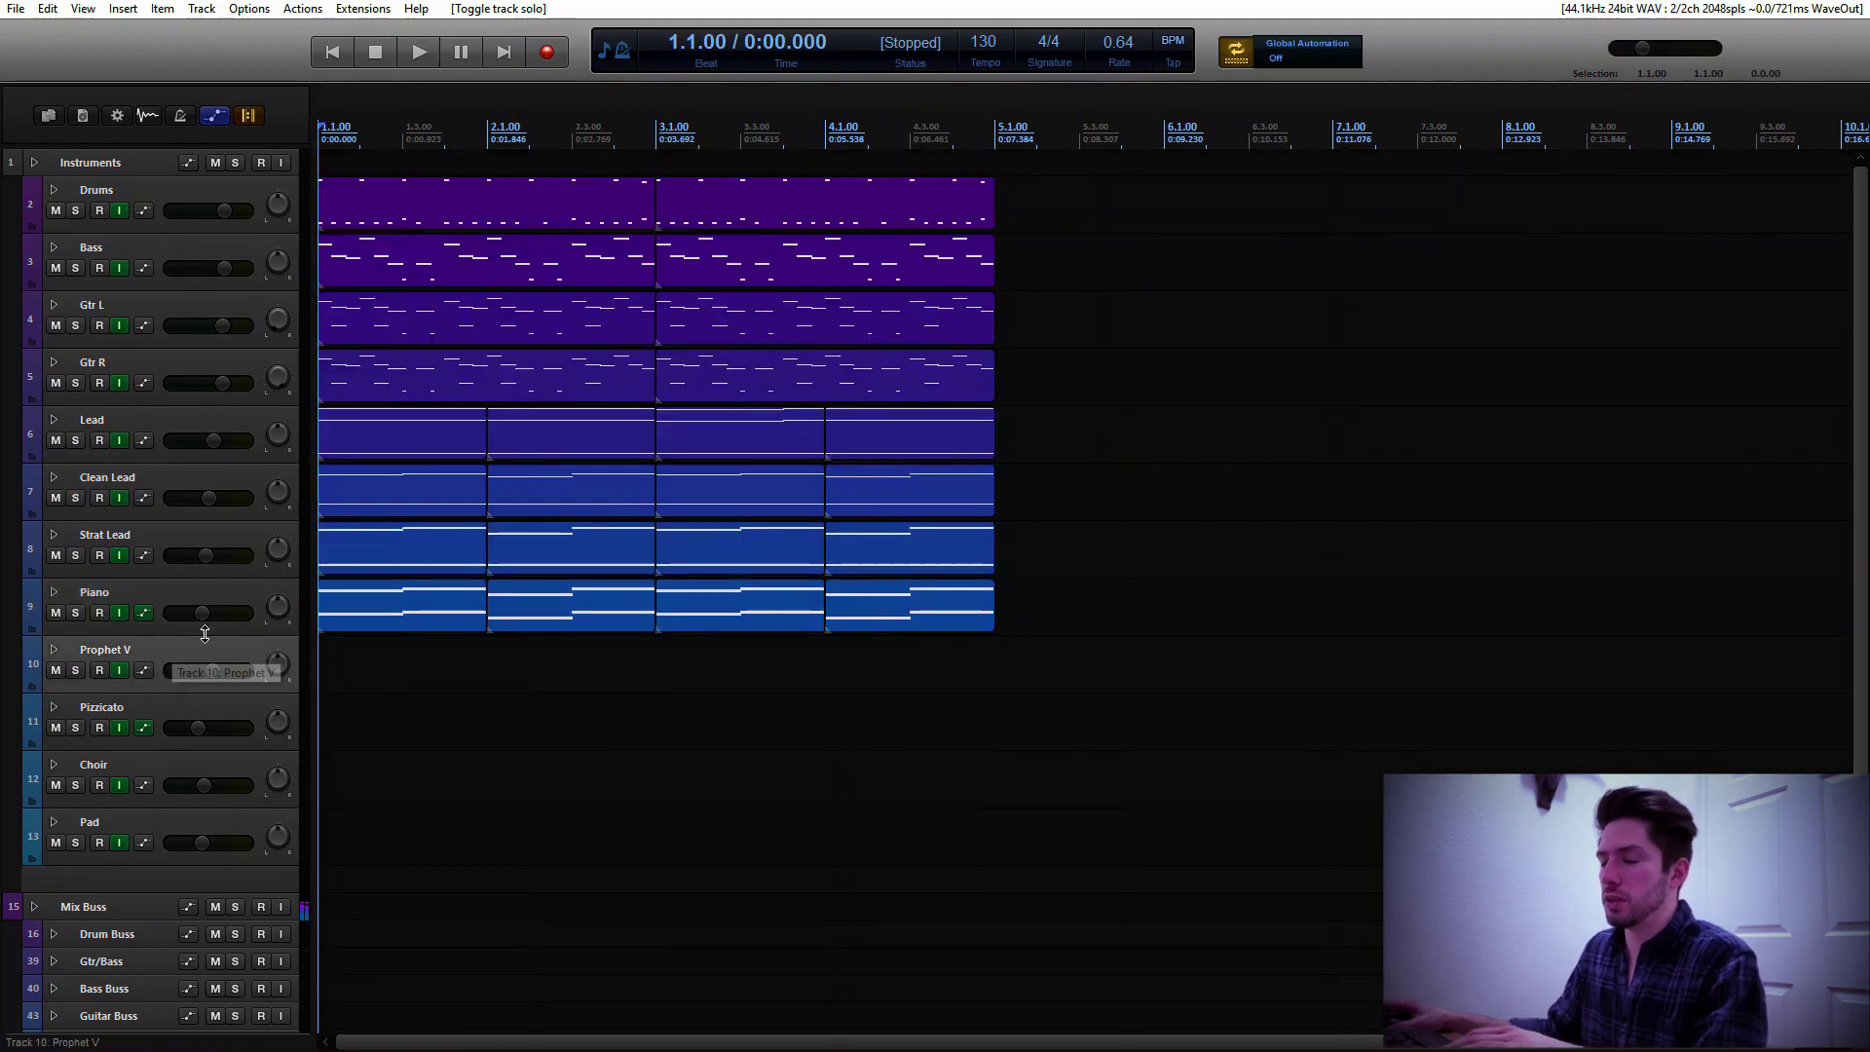
pyautogui.hotkey('ctrl', 'm')
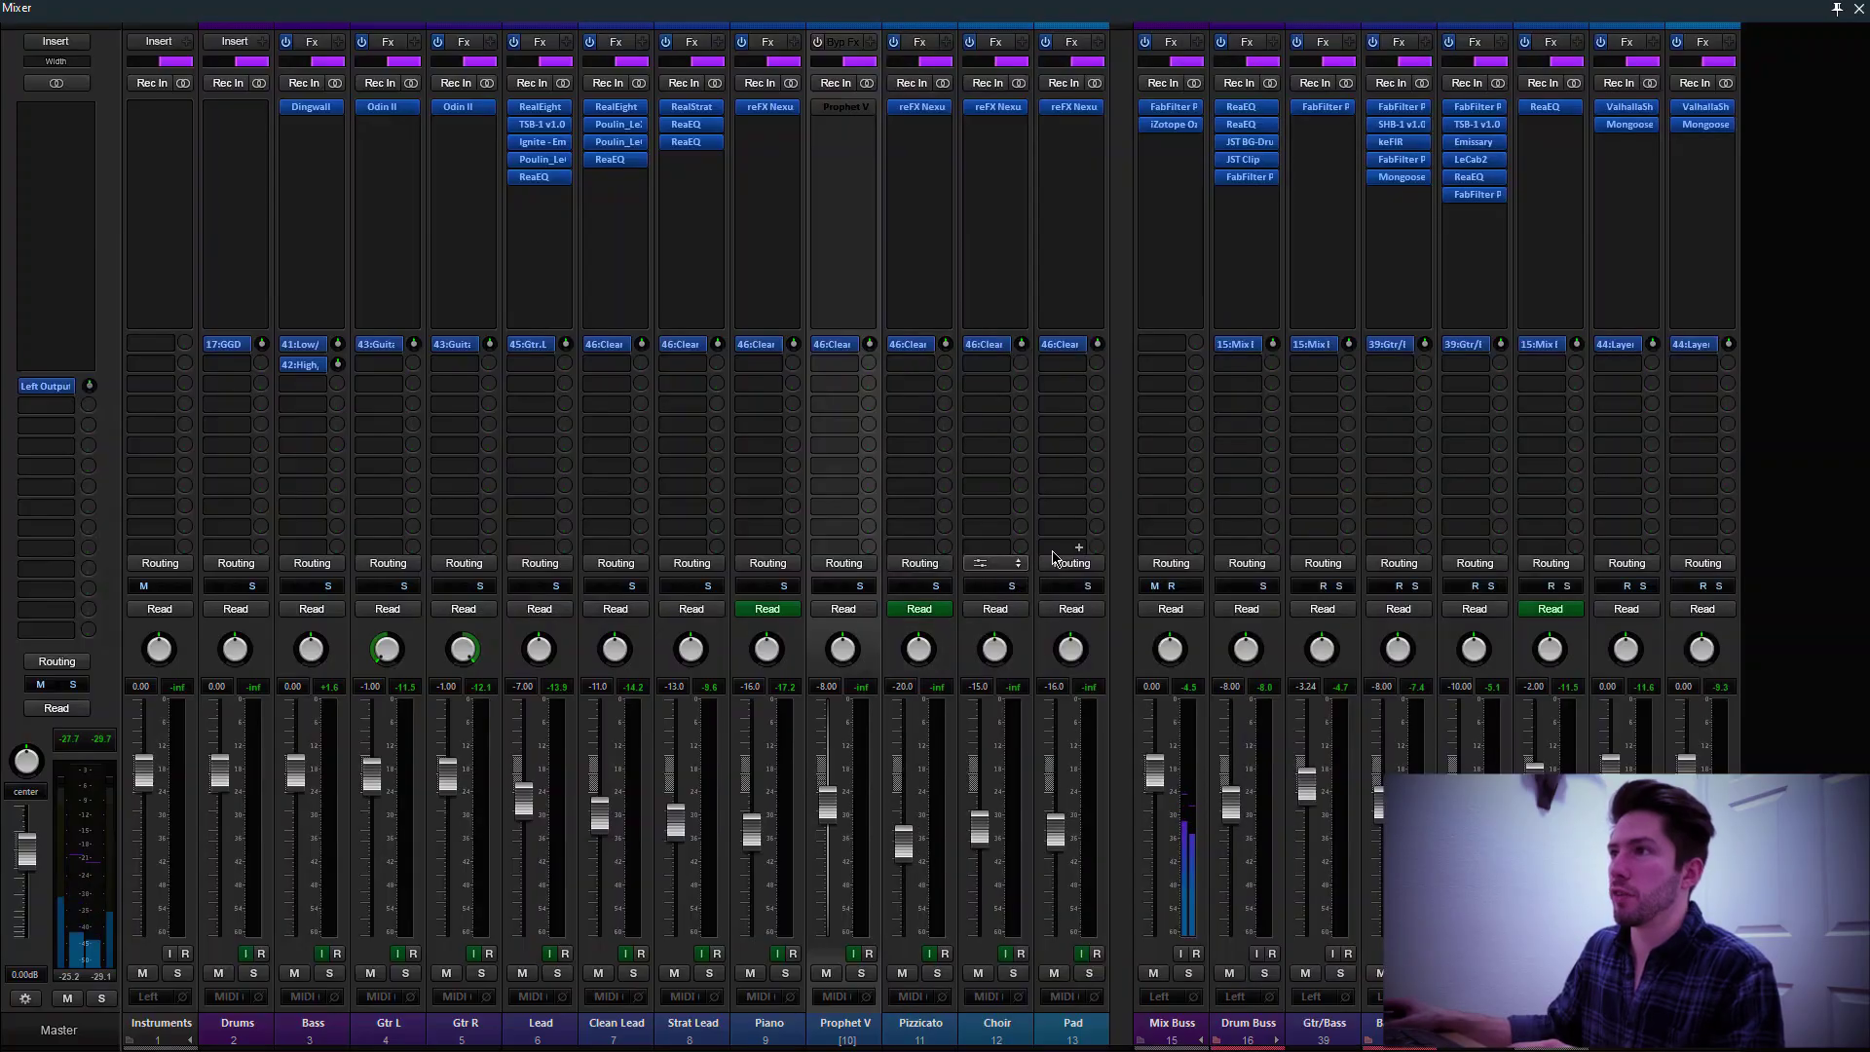
pyautogui.click(817, 44)
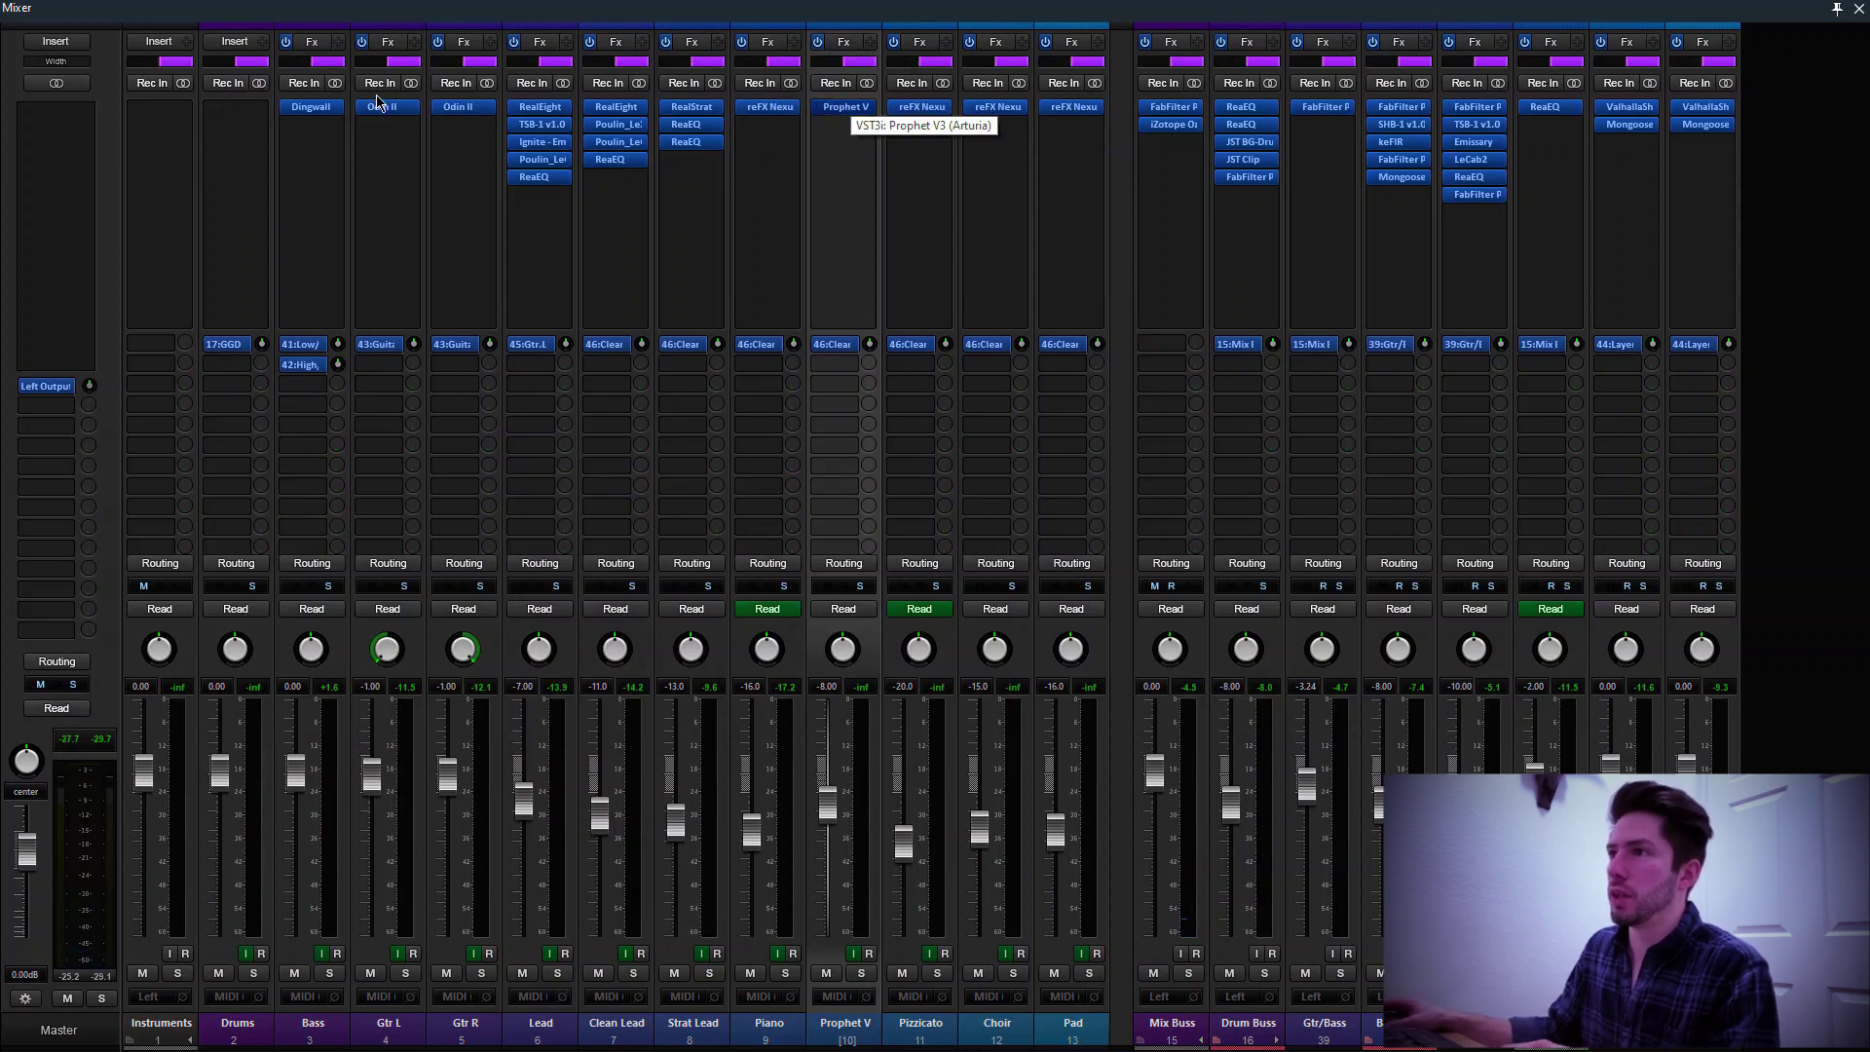
# Open the Prophet V track's Arturia Prophet V3 plugin and audition G3 from the track's empty MIDI item
pyautogui.click(845, 106)
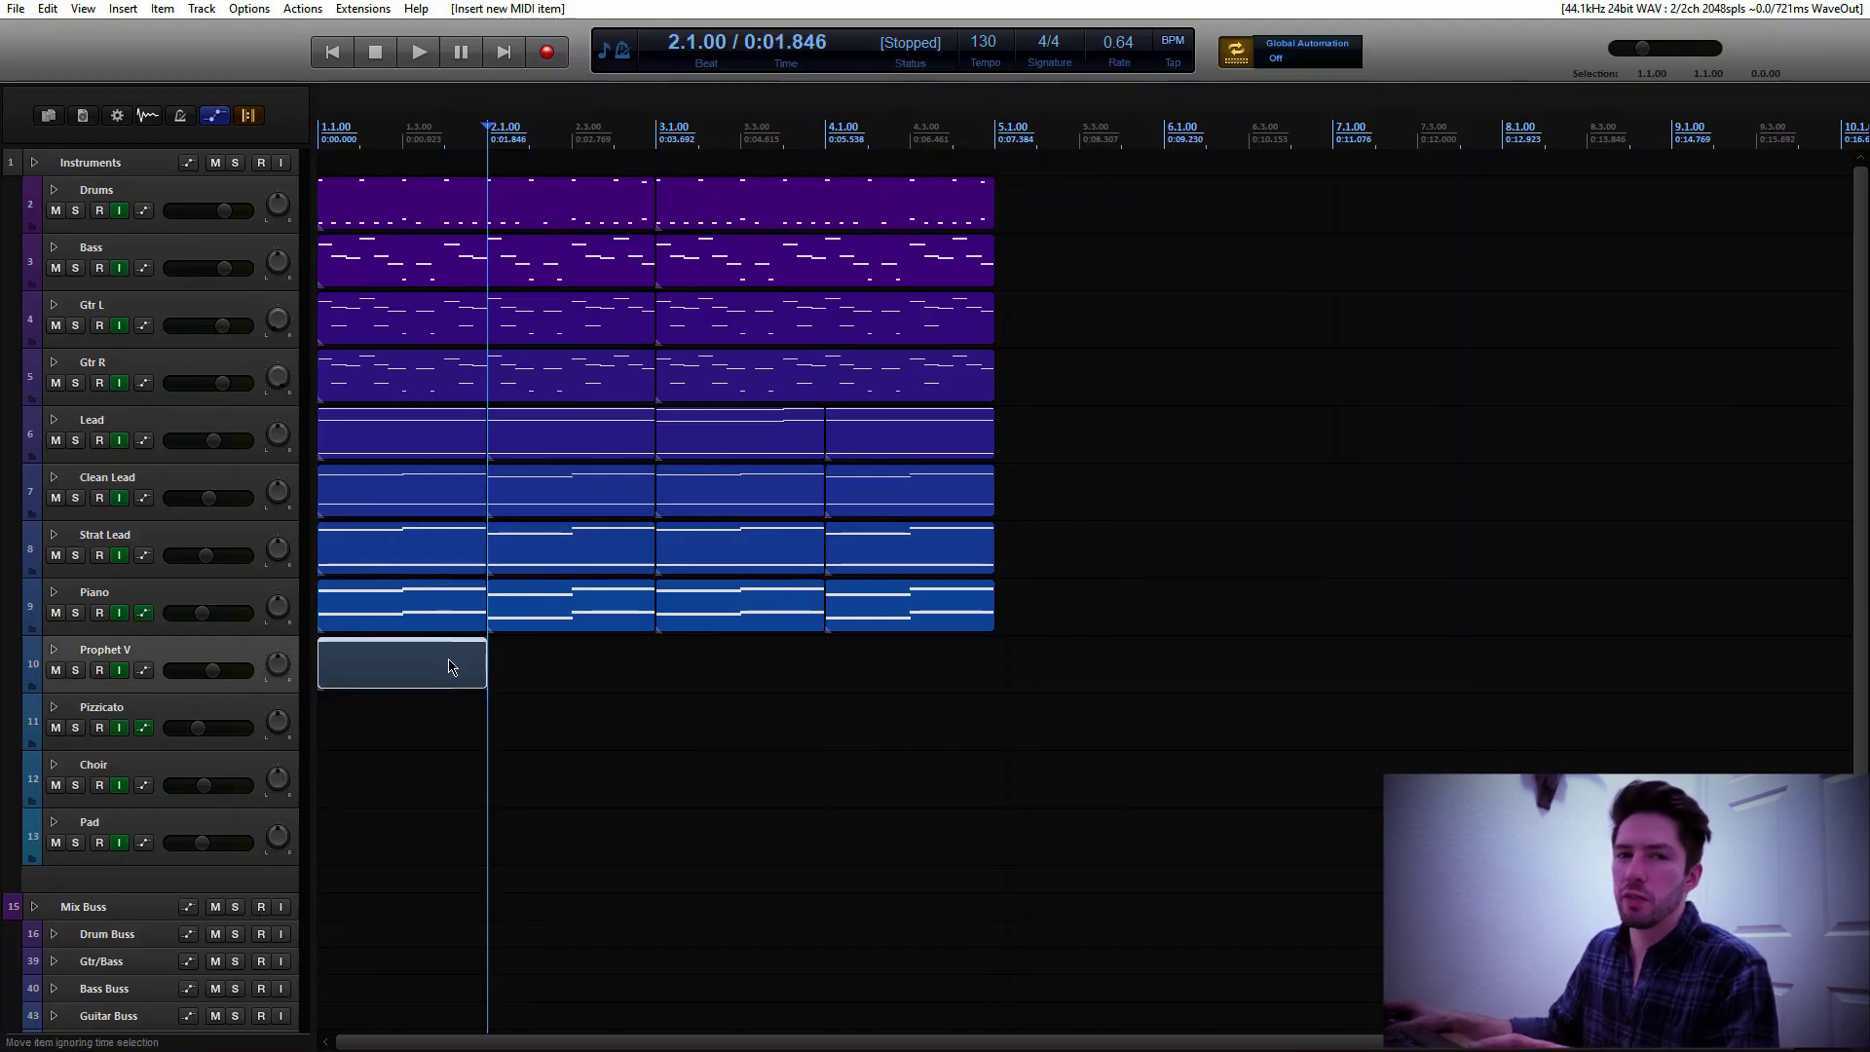
pyautogui.click(451, 667)
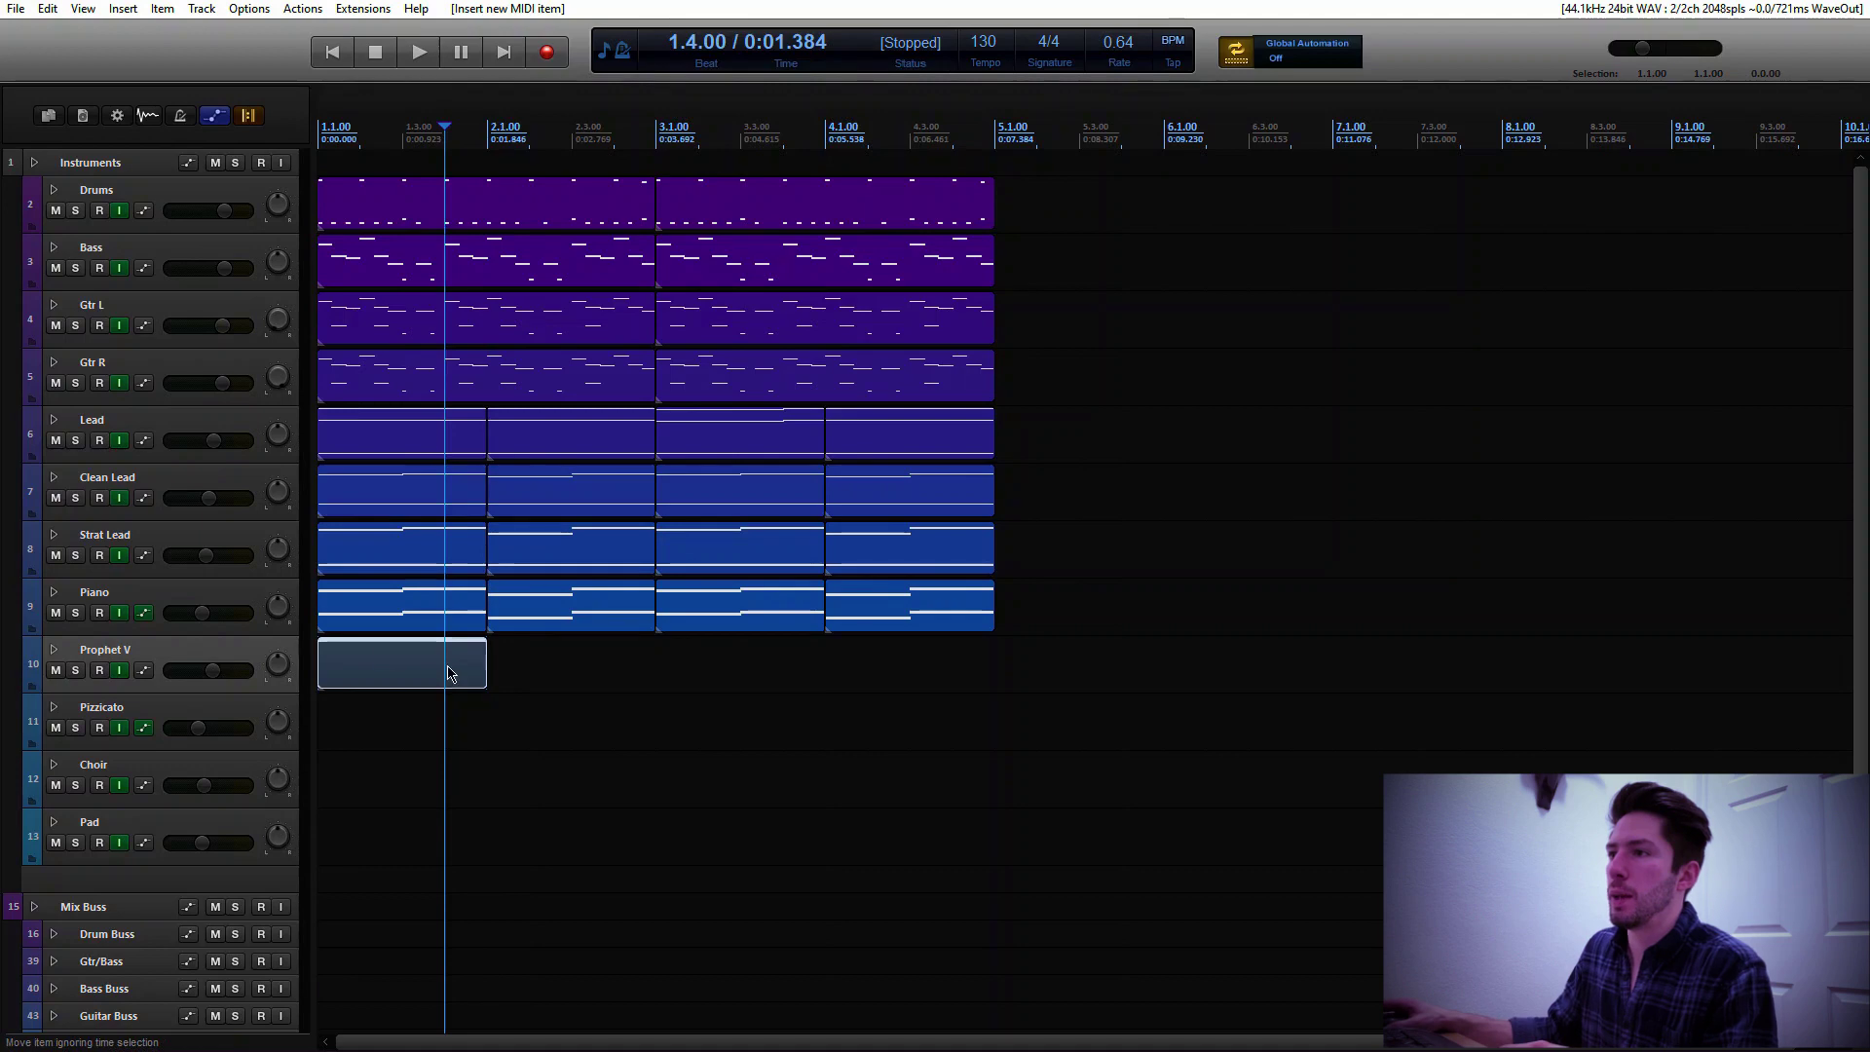
pyautogui.doubleClick(449, 668)
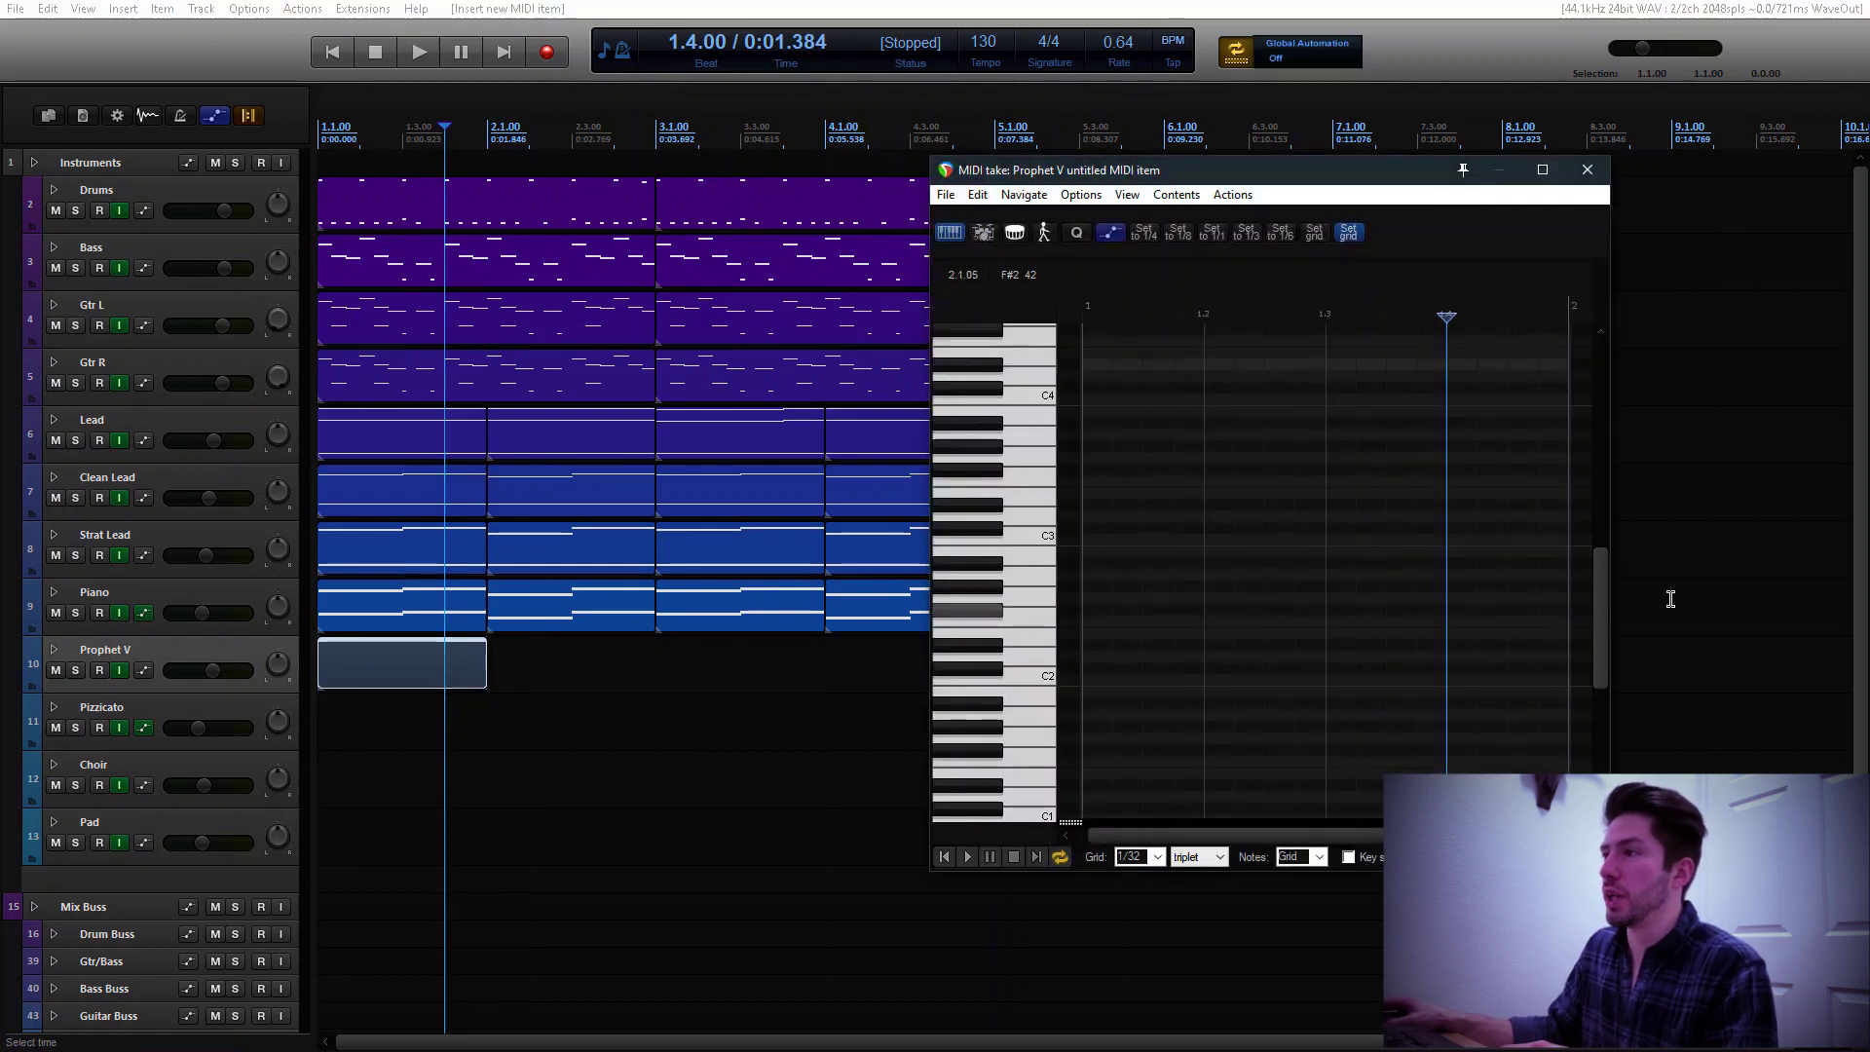
pyautogui.moveTo(1602, 624)
pyautogui.mouseDown()
pyautogui.moveTo(1602, 572)
pyautogui.moveTo(1603, 593)
pyautogui.mouseUp()
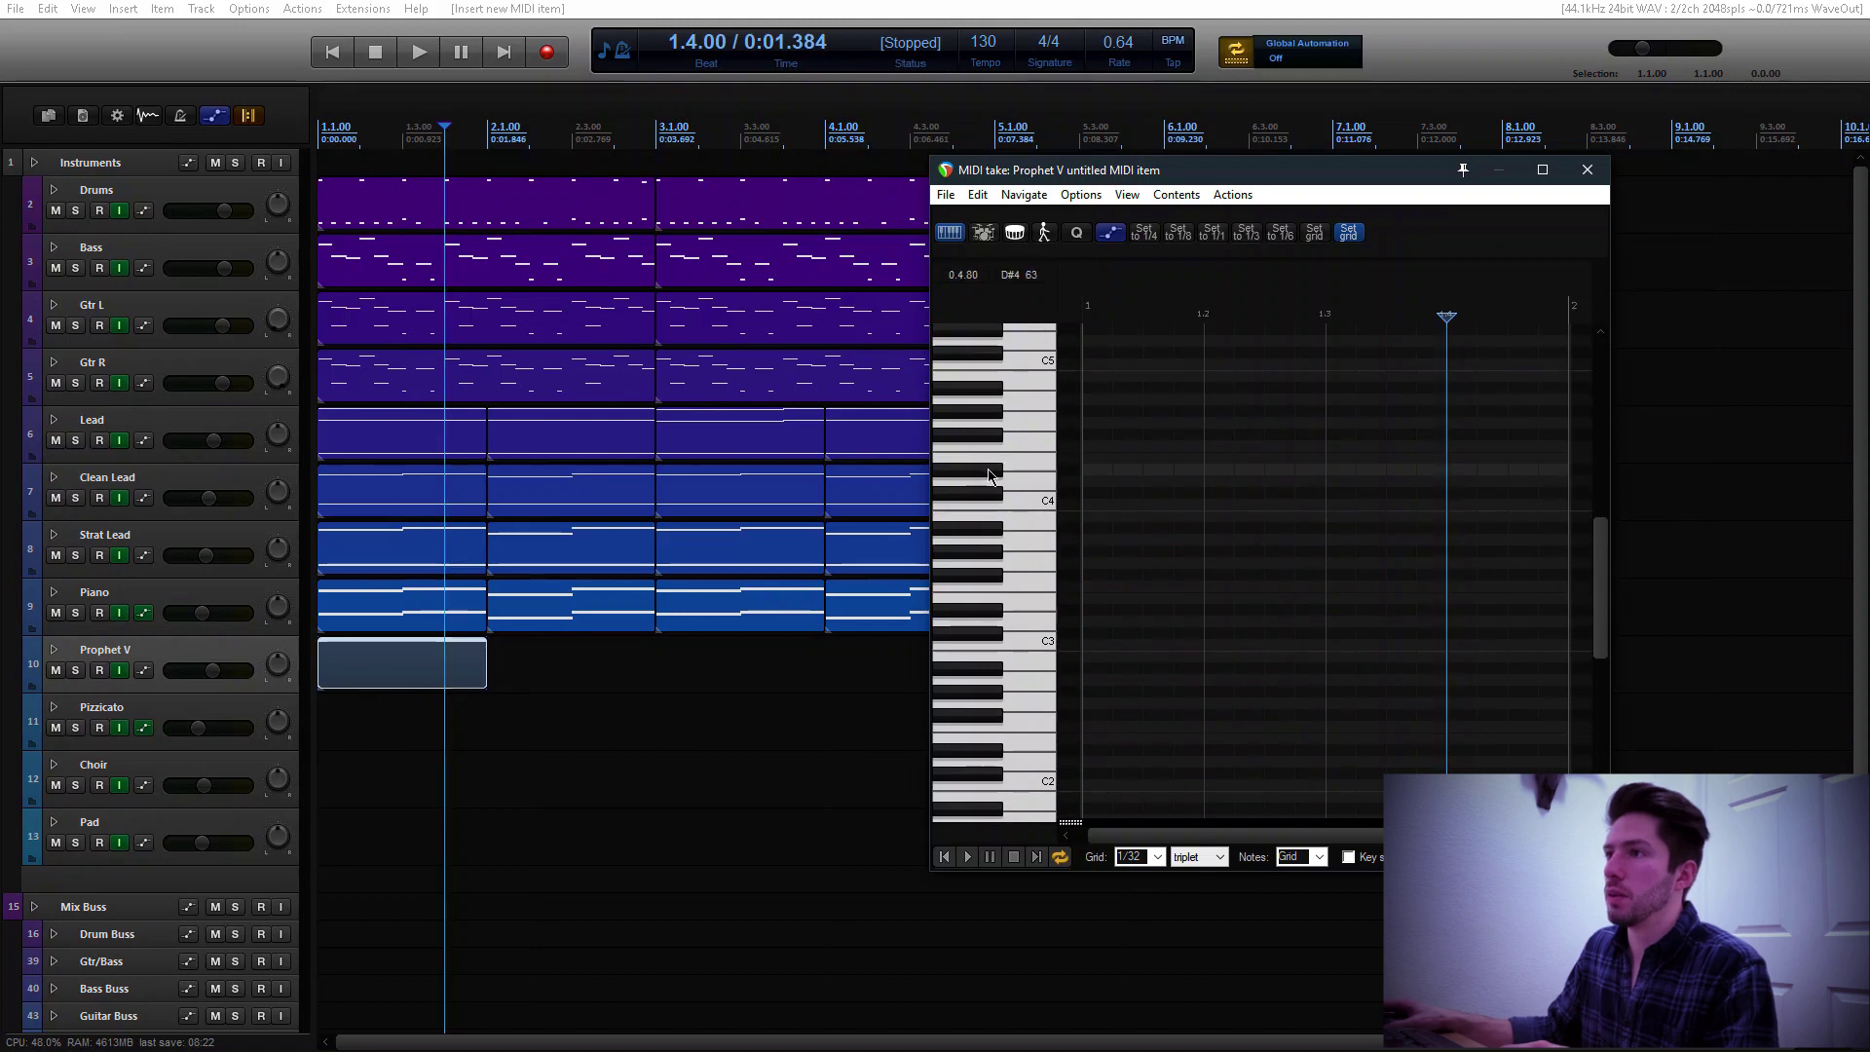
pyautogui.click(988, 555)
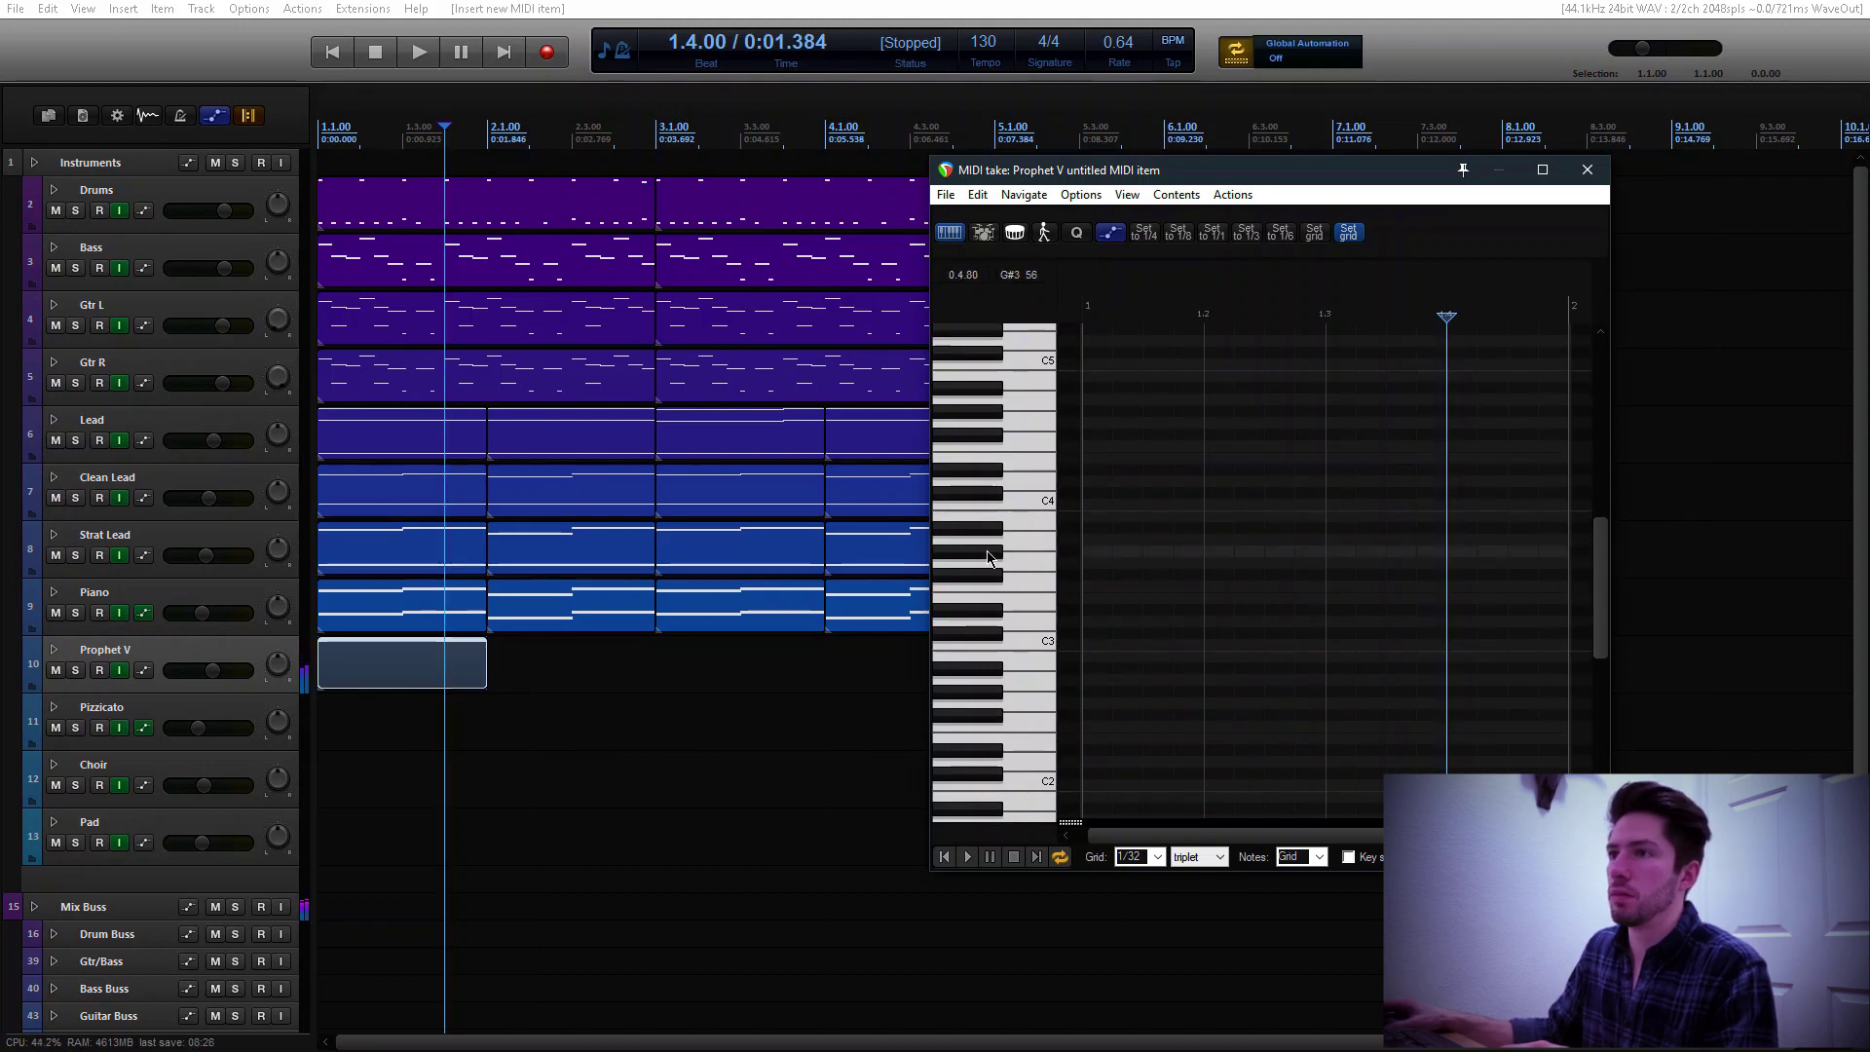
# Replace the empty Prophet V item with copies of both Bass items, starting at bar 1
pyautogui.click(389, 663)
pyautogui.press('Delete')
pyautogui.moveTo(384, 251); pyautogui.dragTo(851, 272)
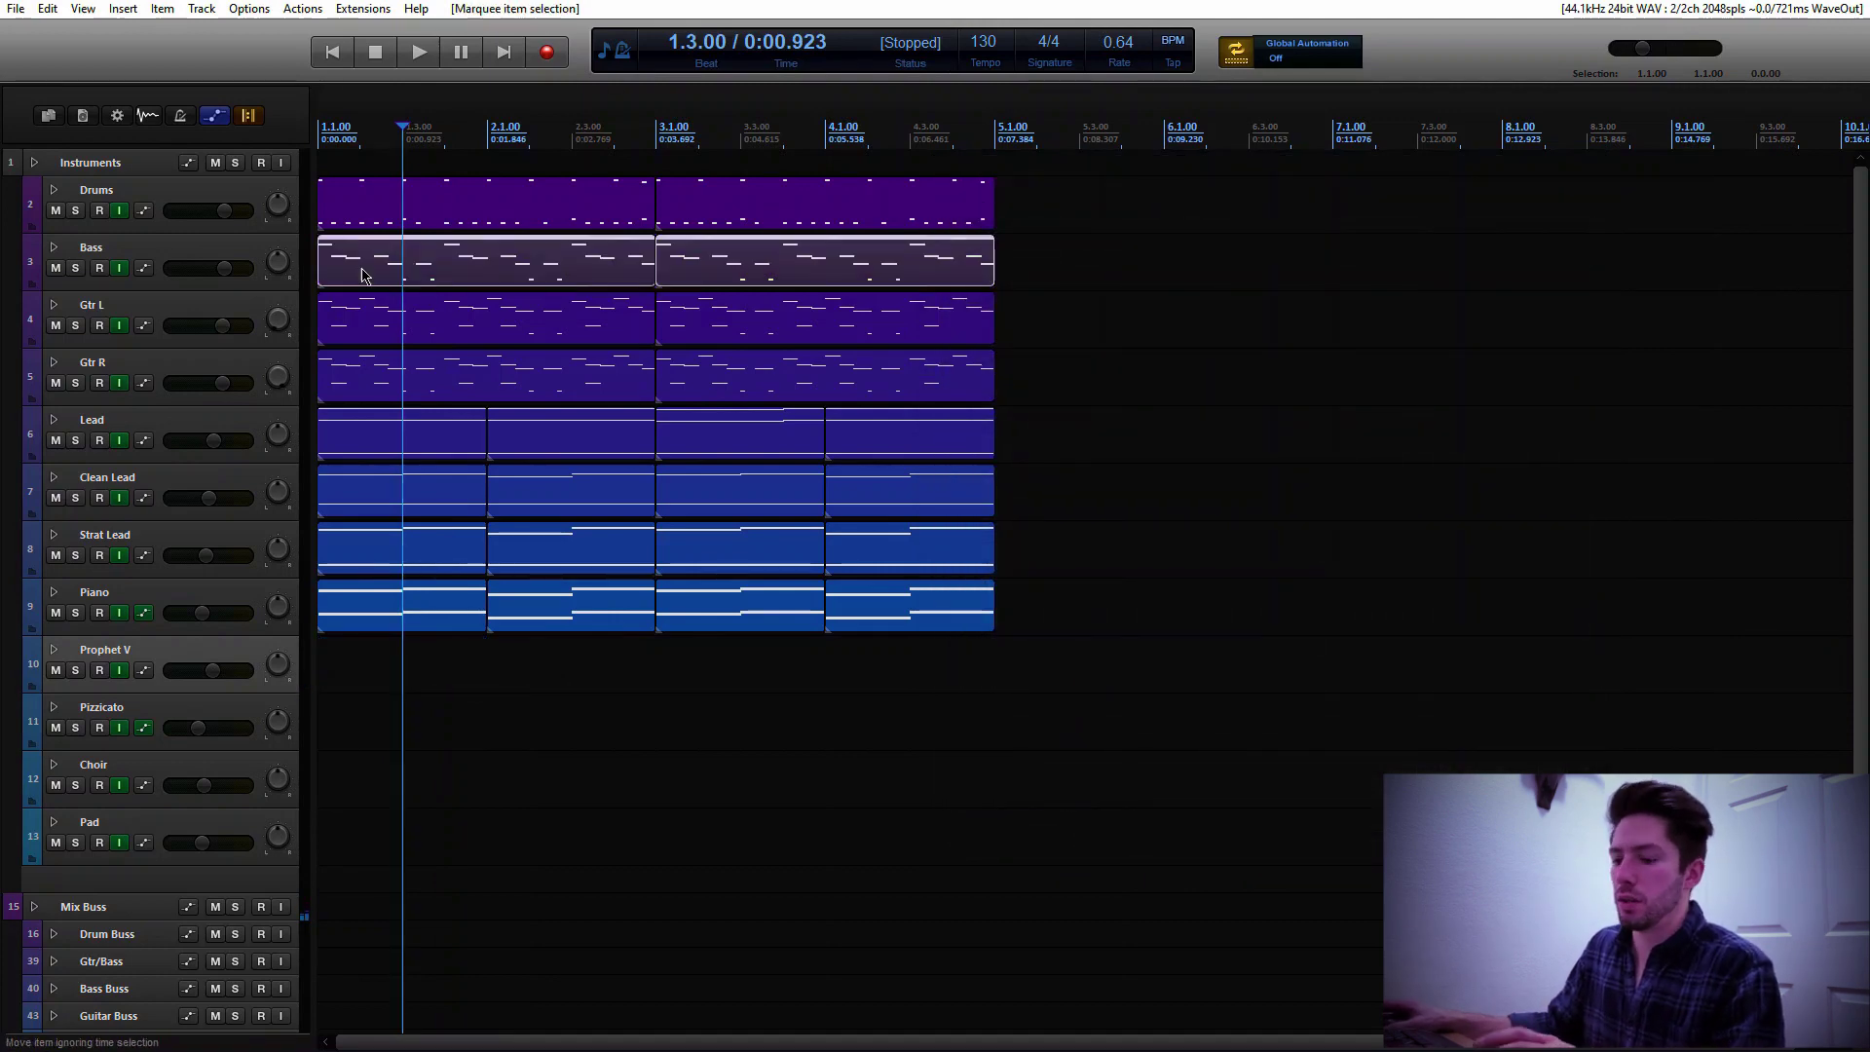
pyautogui.click(322, 662)
pyautogui.hotkey('ctrl', 'v')
pyautogui.click(794, 679)
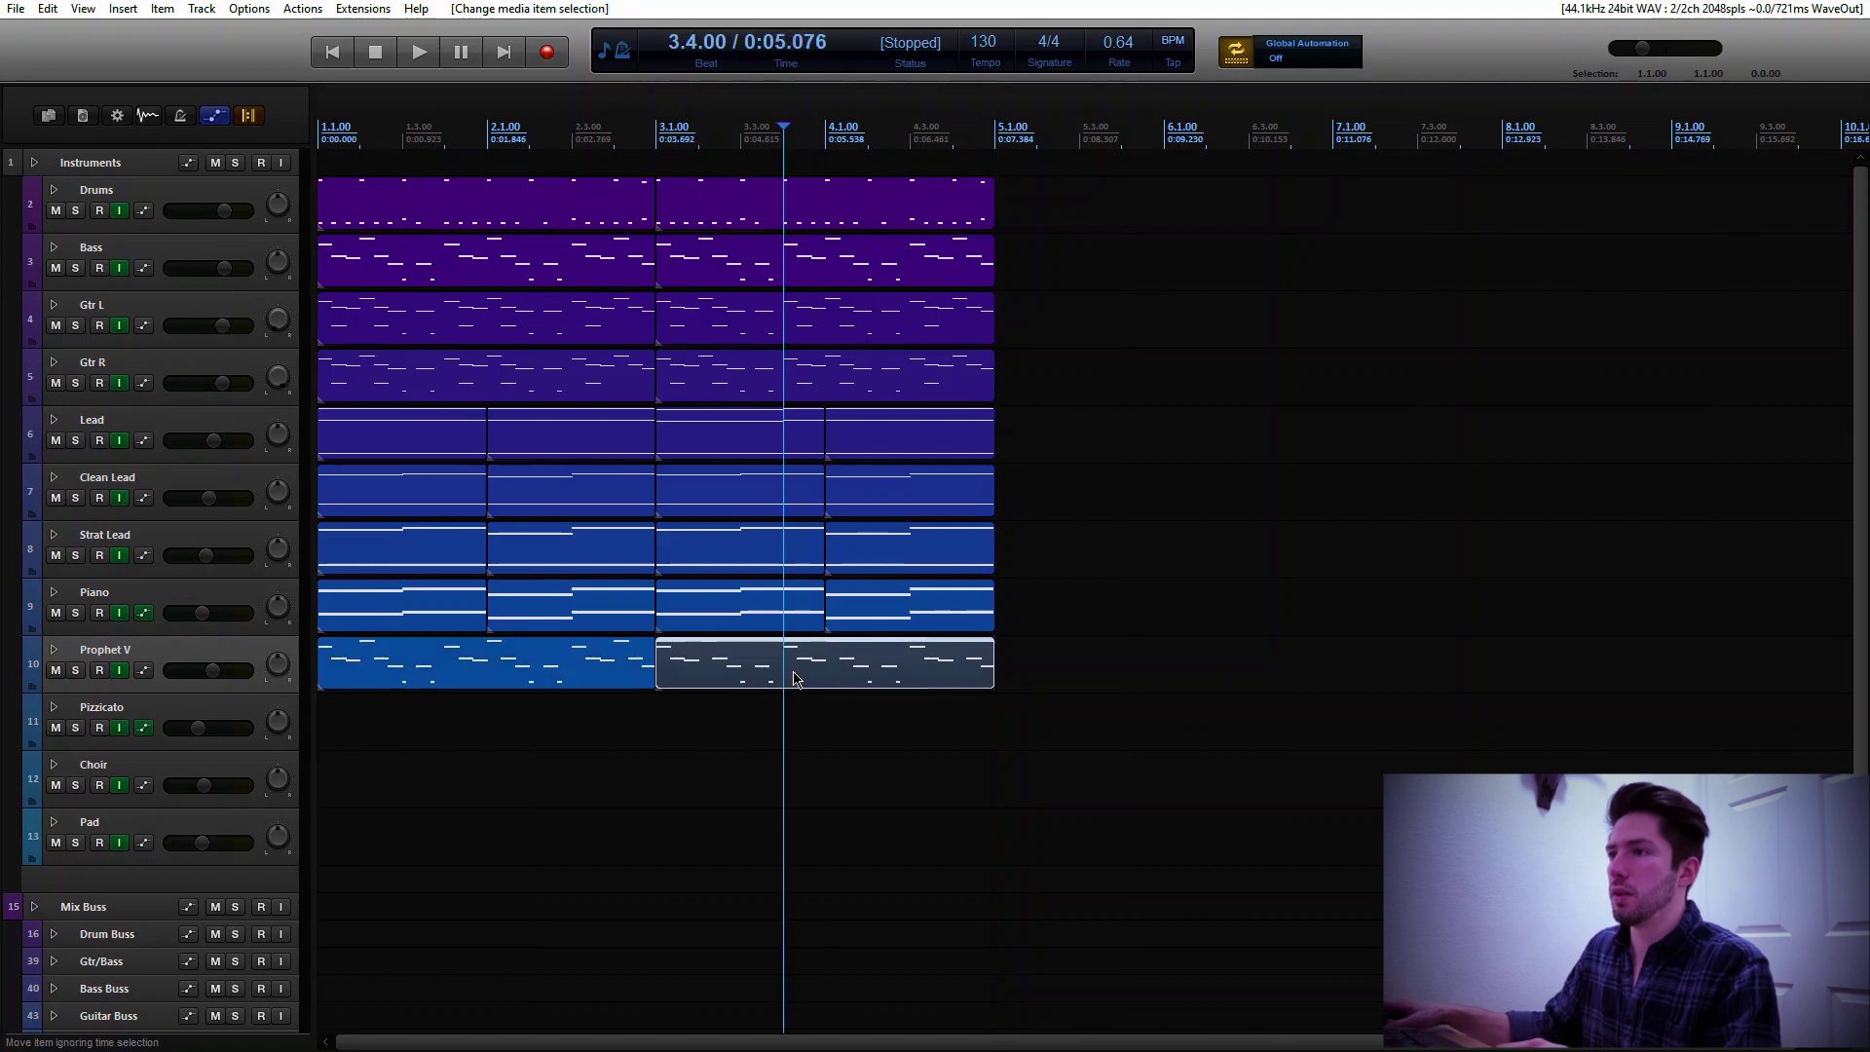
# Delete the lowest row of notes, just below C1, from both Prophet V items in the MIDI editor
pyautogui.doubleClick(793, 679)
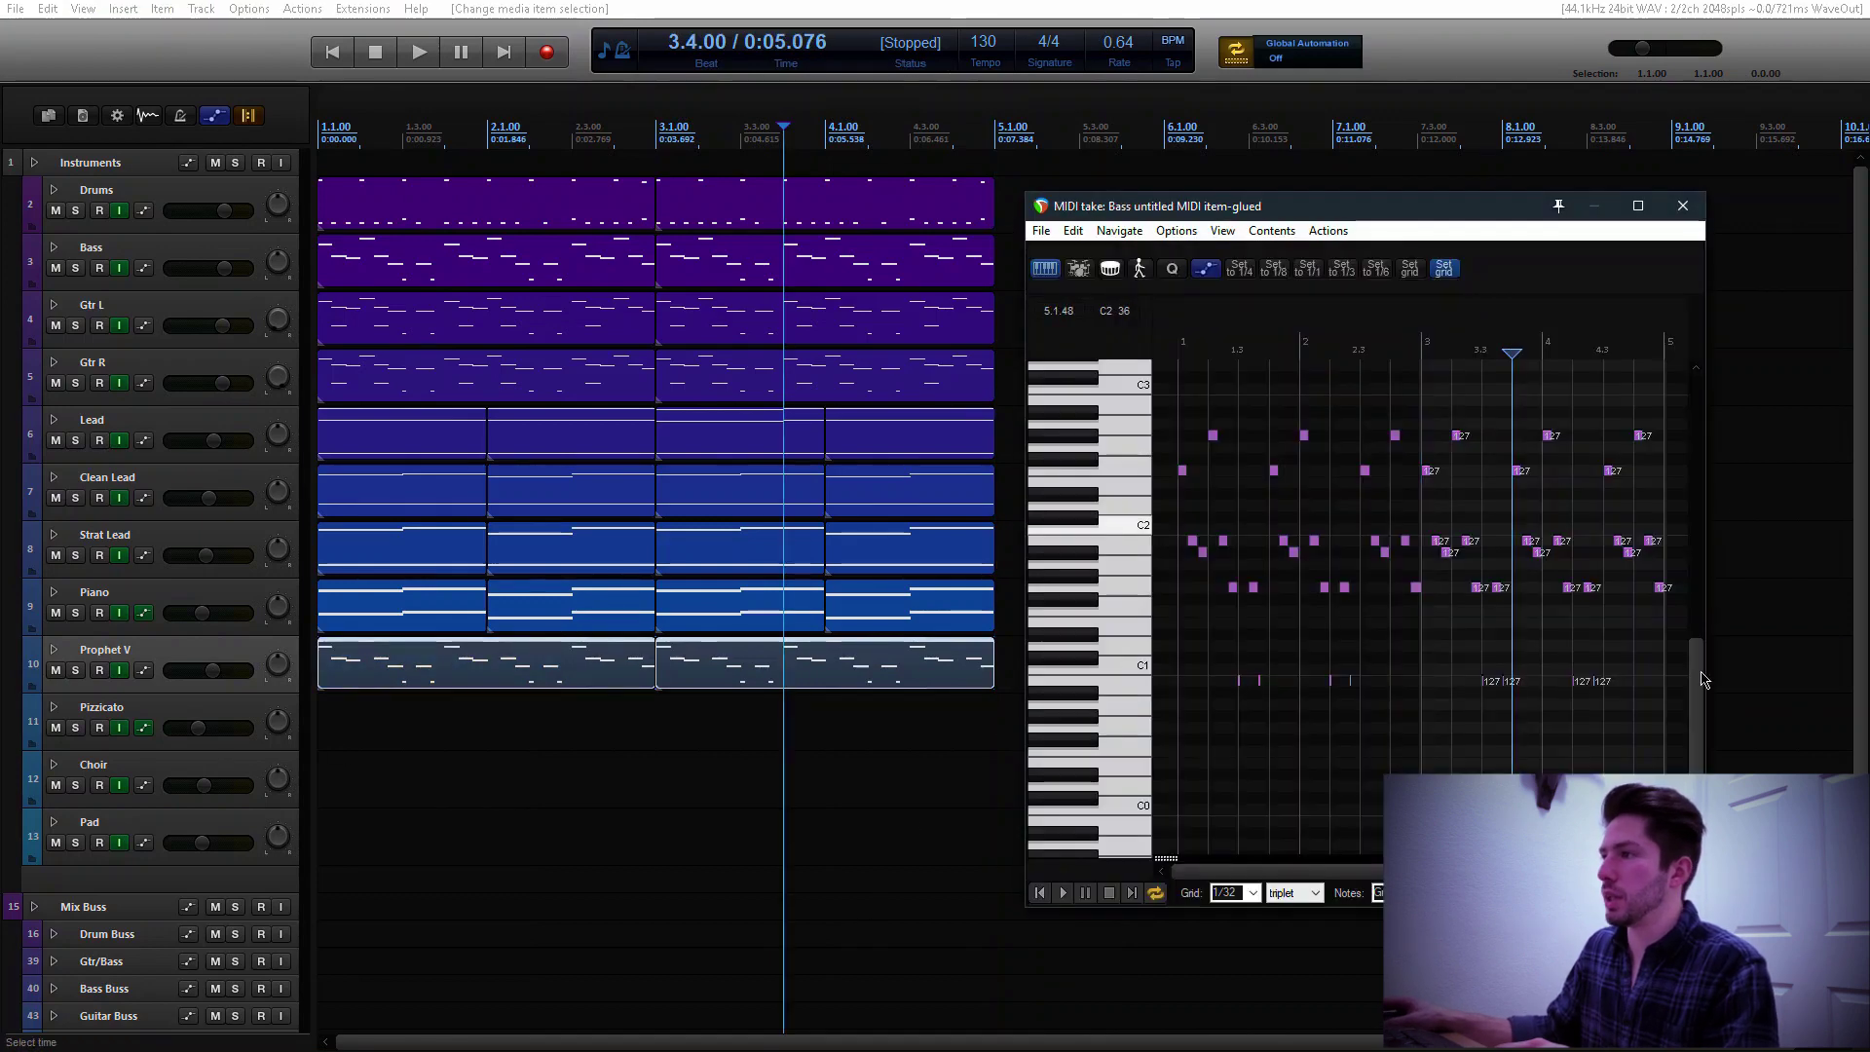
pyautogui.moveTo(1696, 682); pyautogui.dragTo(1216, 663)
pyautogui.press('Delete')
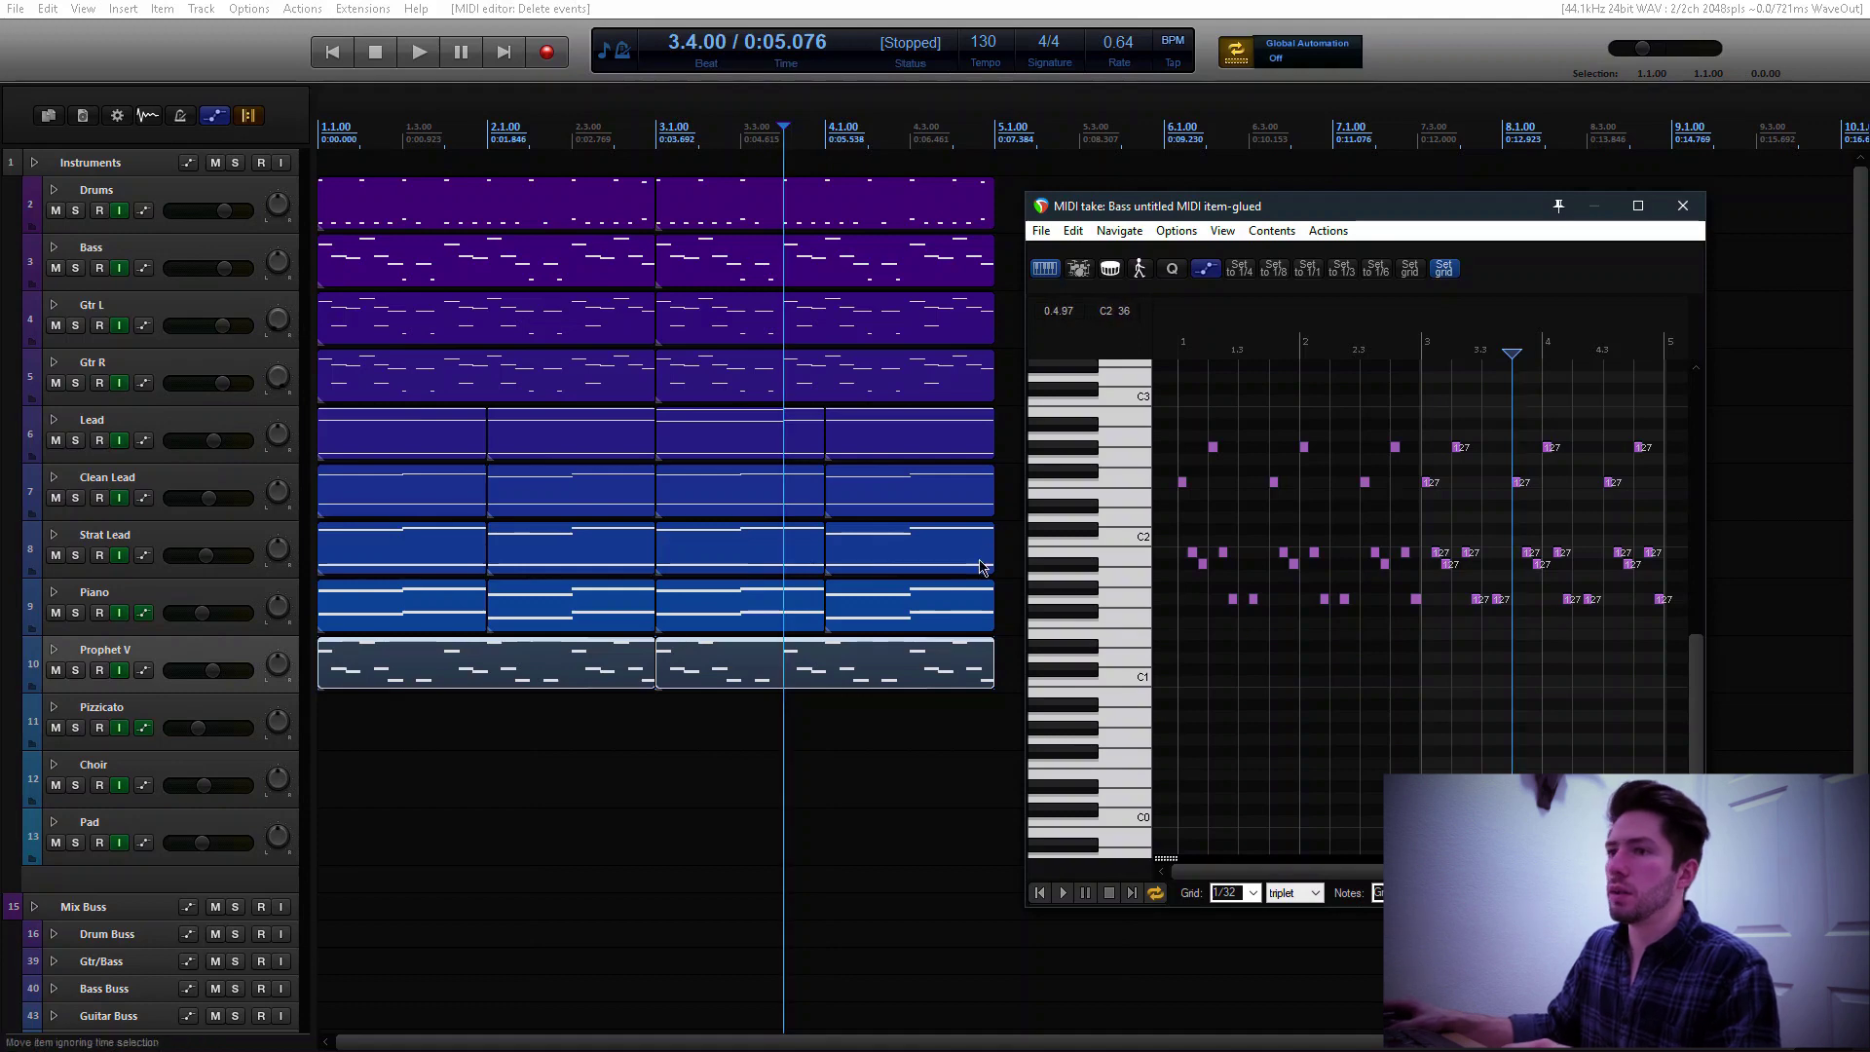
# Solo the Prophet V track and transpose all notes in its items up 12 semitones
pyautogui.click(75, 670)
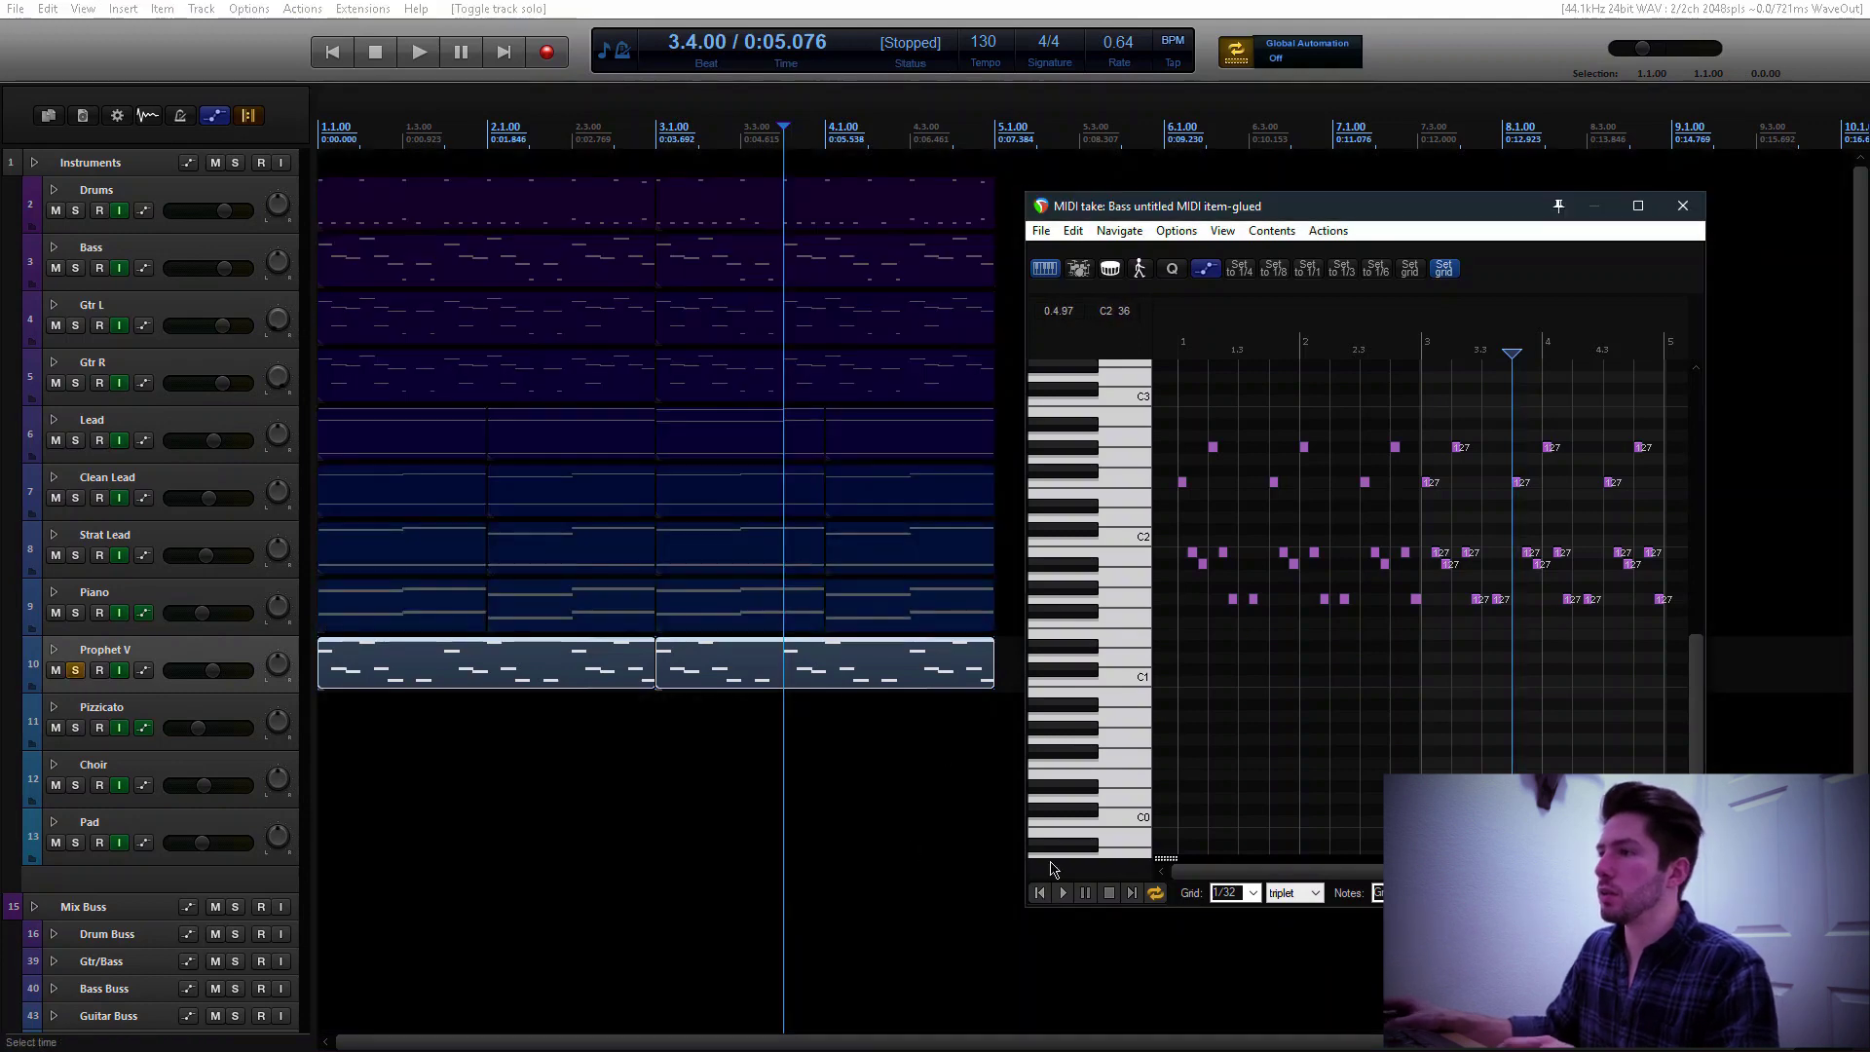
pyautogui.click(1418, 682)
pyautogui.hotkey('ctrl', 'a')
pyautogui.write('t12')
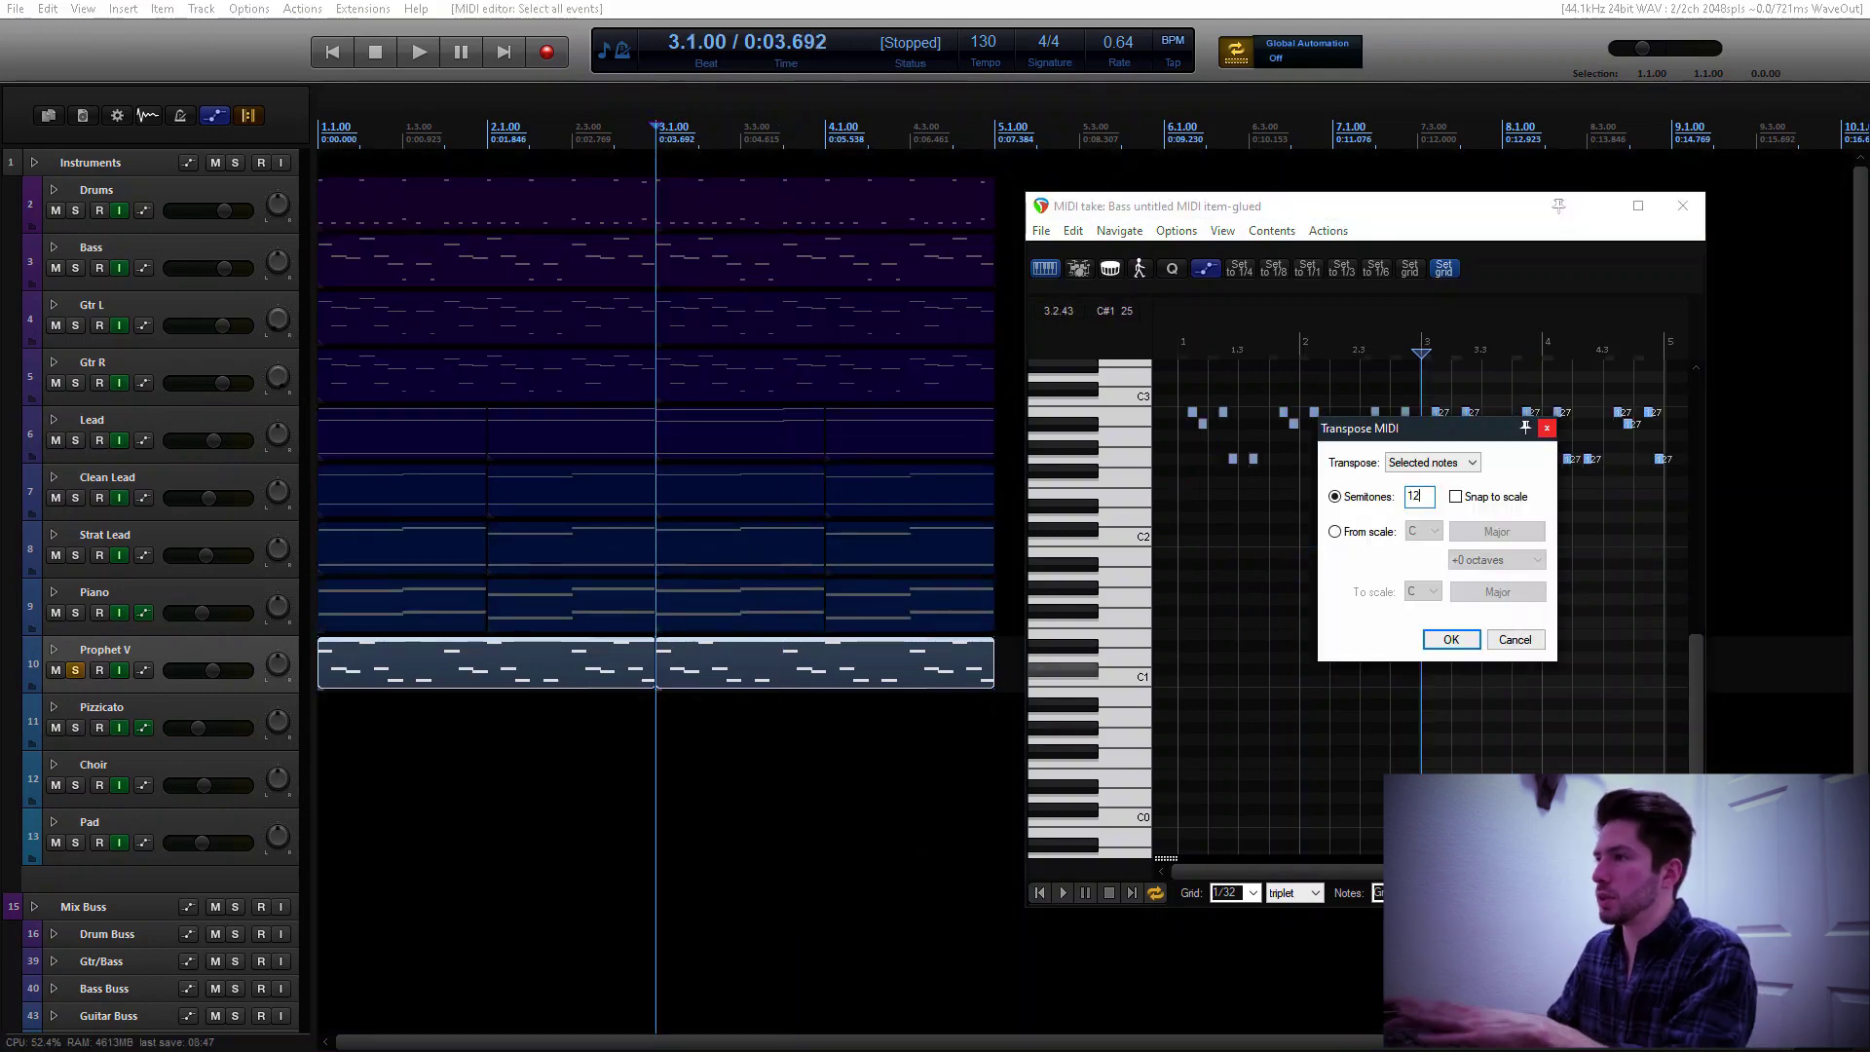
pyautogui.press('Return')
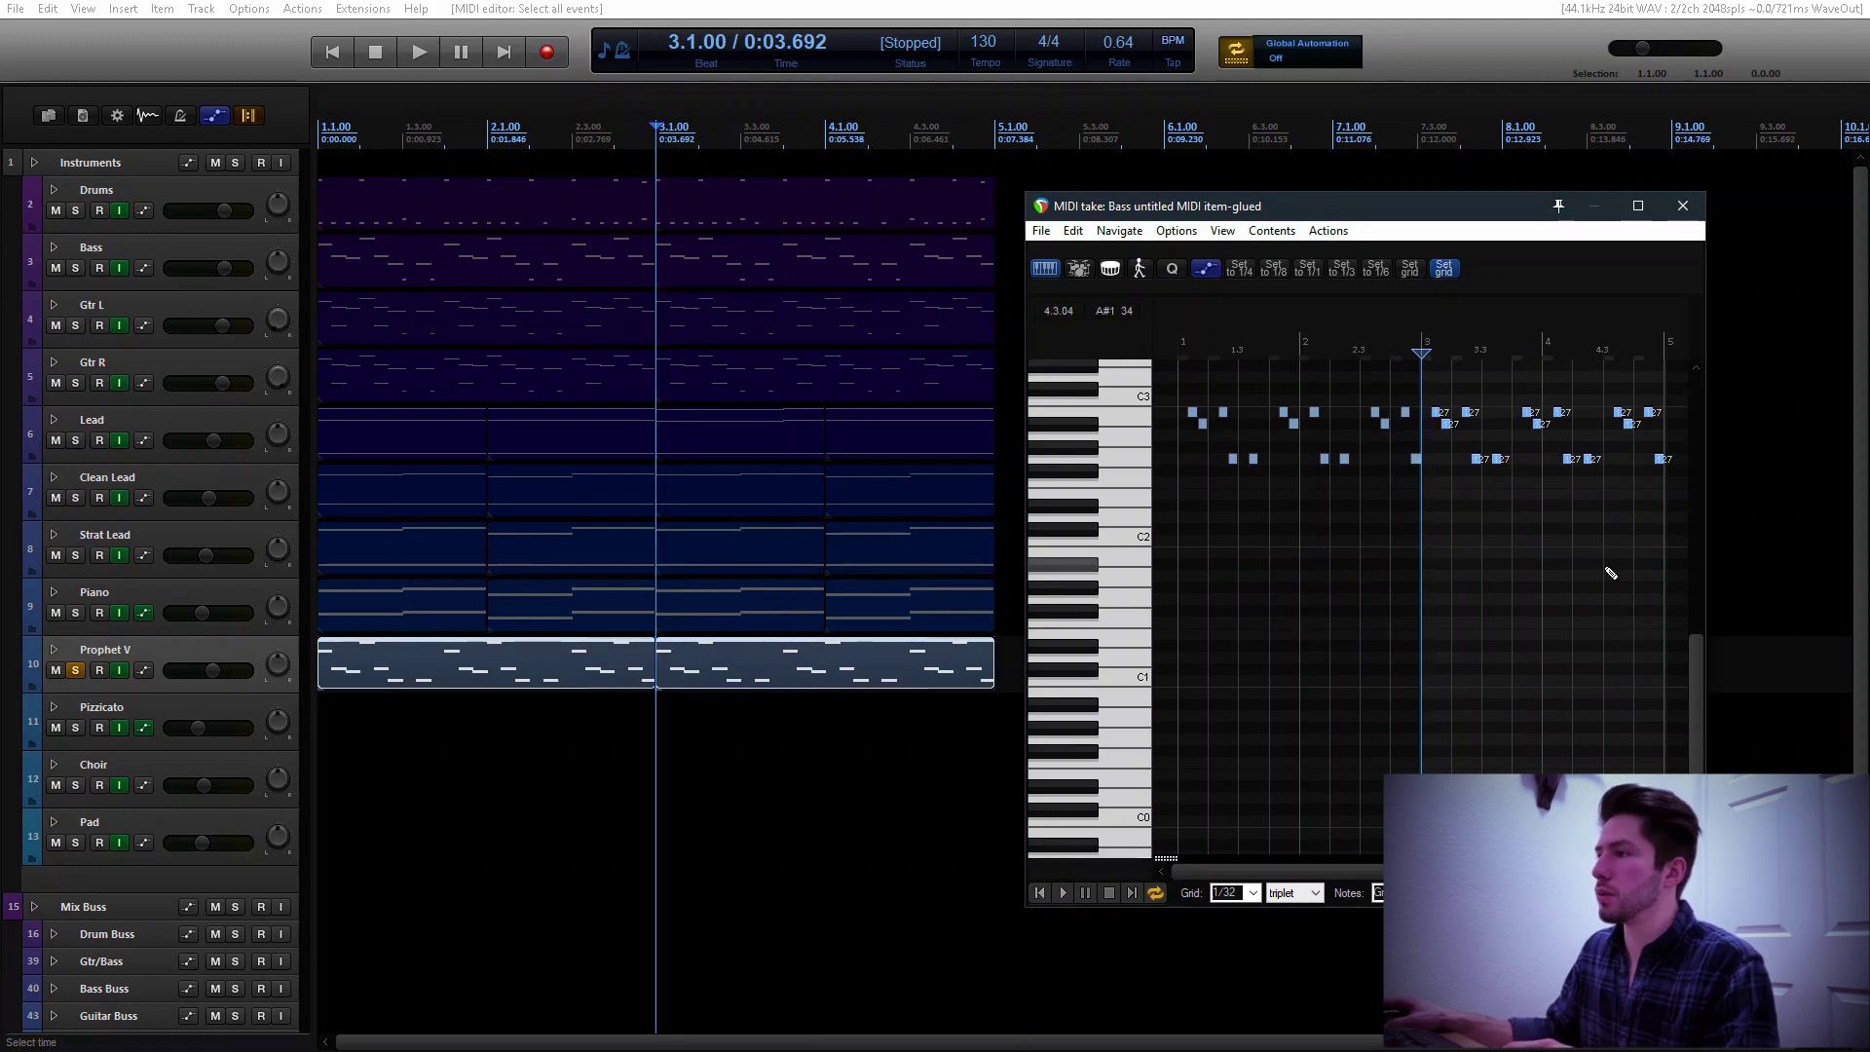
# Play the transposed Prophet V part from bar 3 and close the MIDI editor
pyautogui.press('space')
pyautogui.moveTo(1695, 673); pyautogui.dragTo(1697, 606)
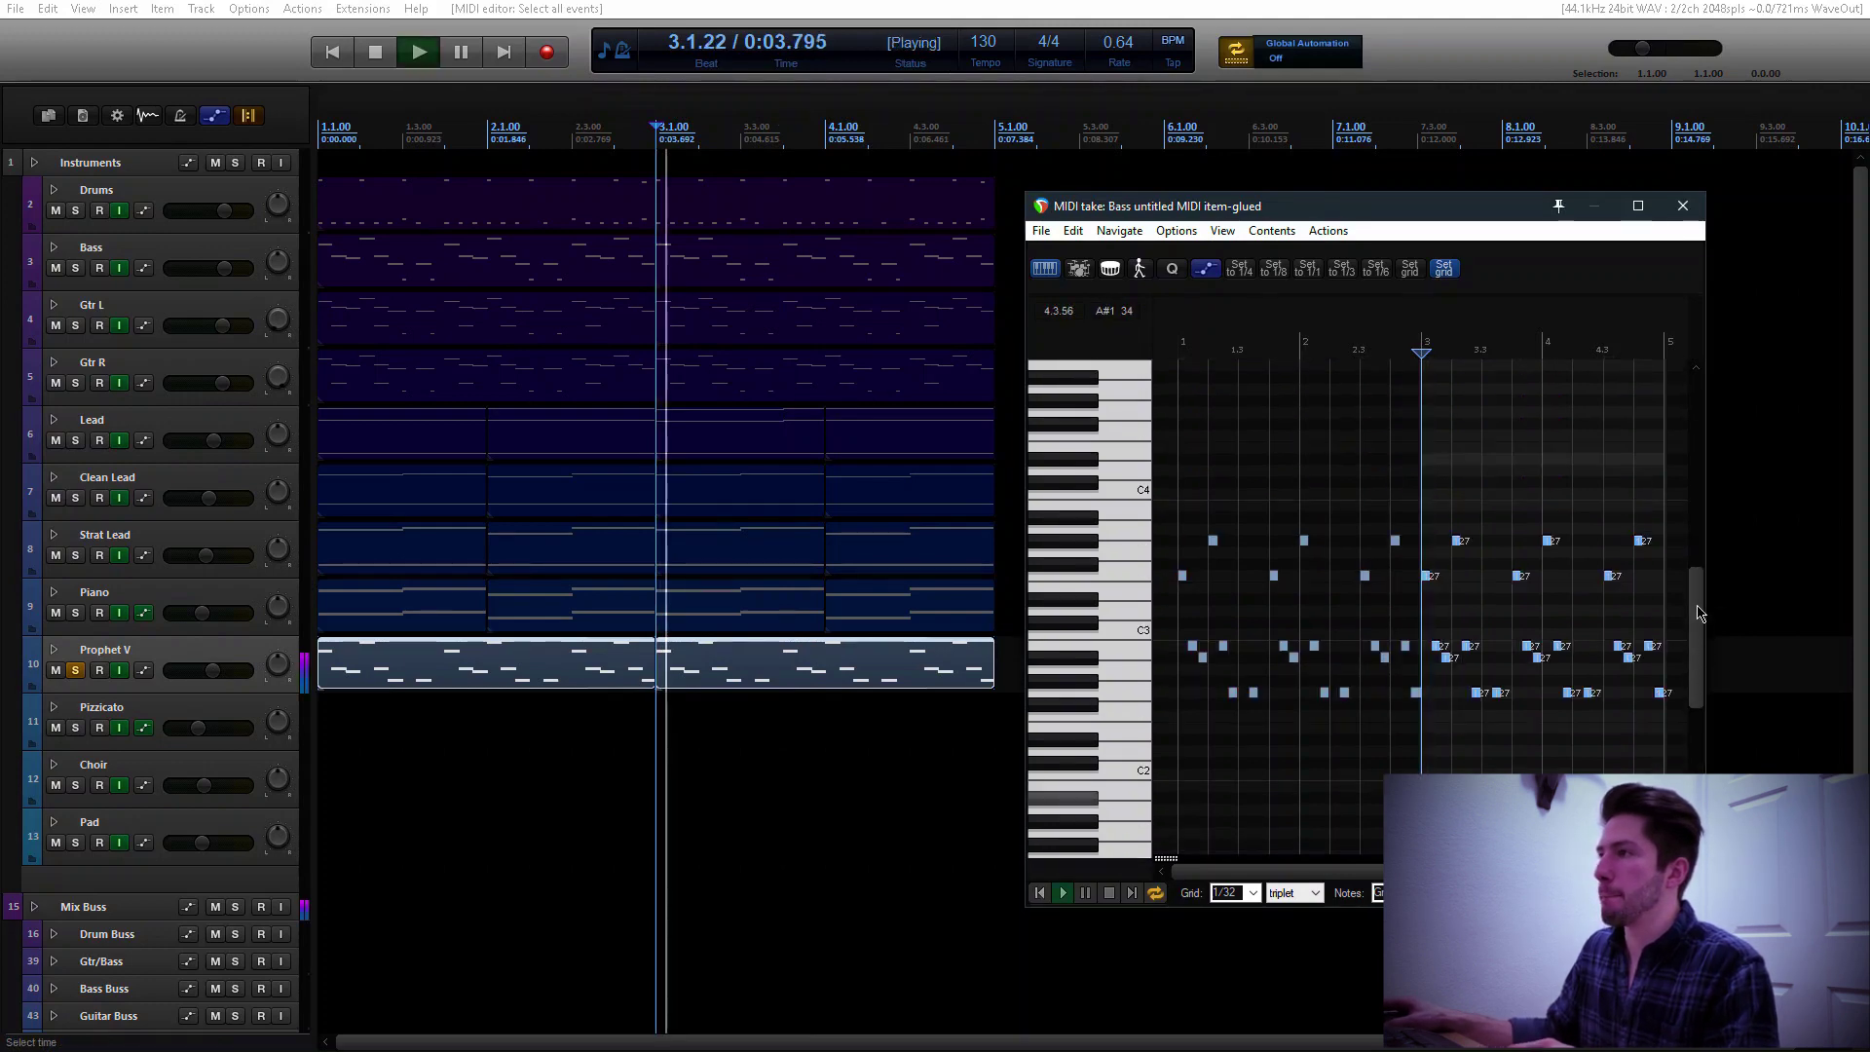
pyautogui.press('space')
pyautogui.click(1682, 206)
# Reopen the Prophet V items in the MIDI editor and transpose all their notes up another 12 semitones
pyautogui.click(526, 666)
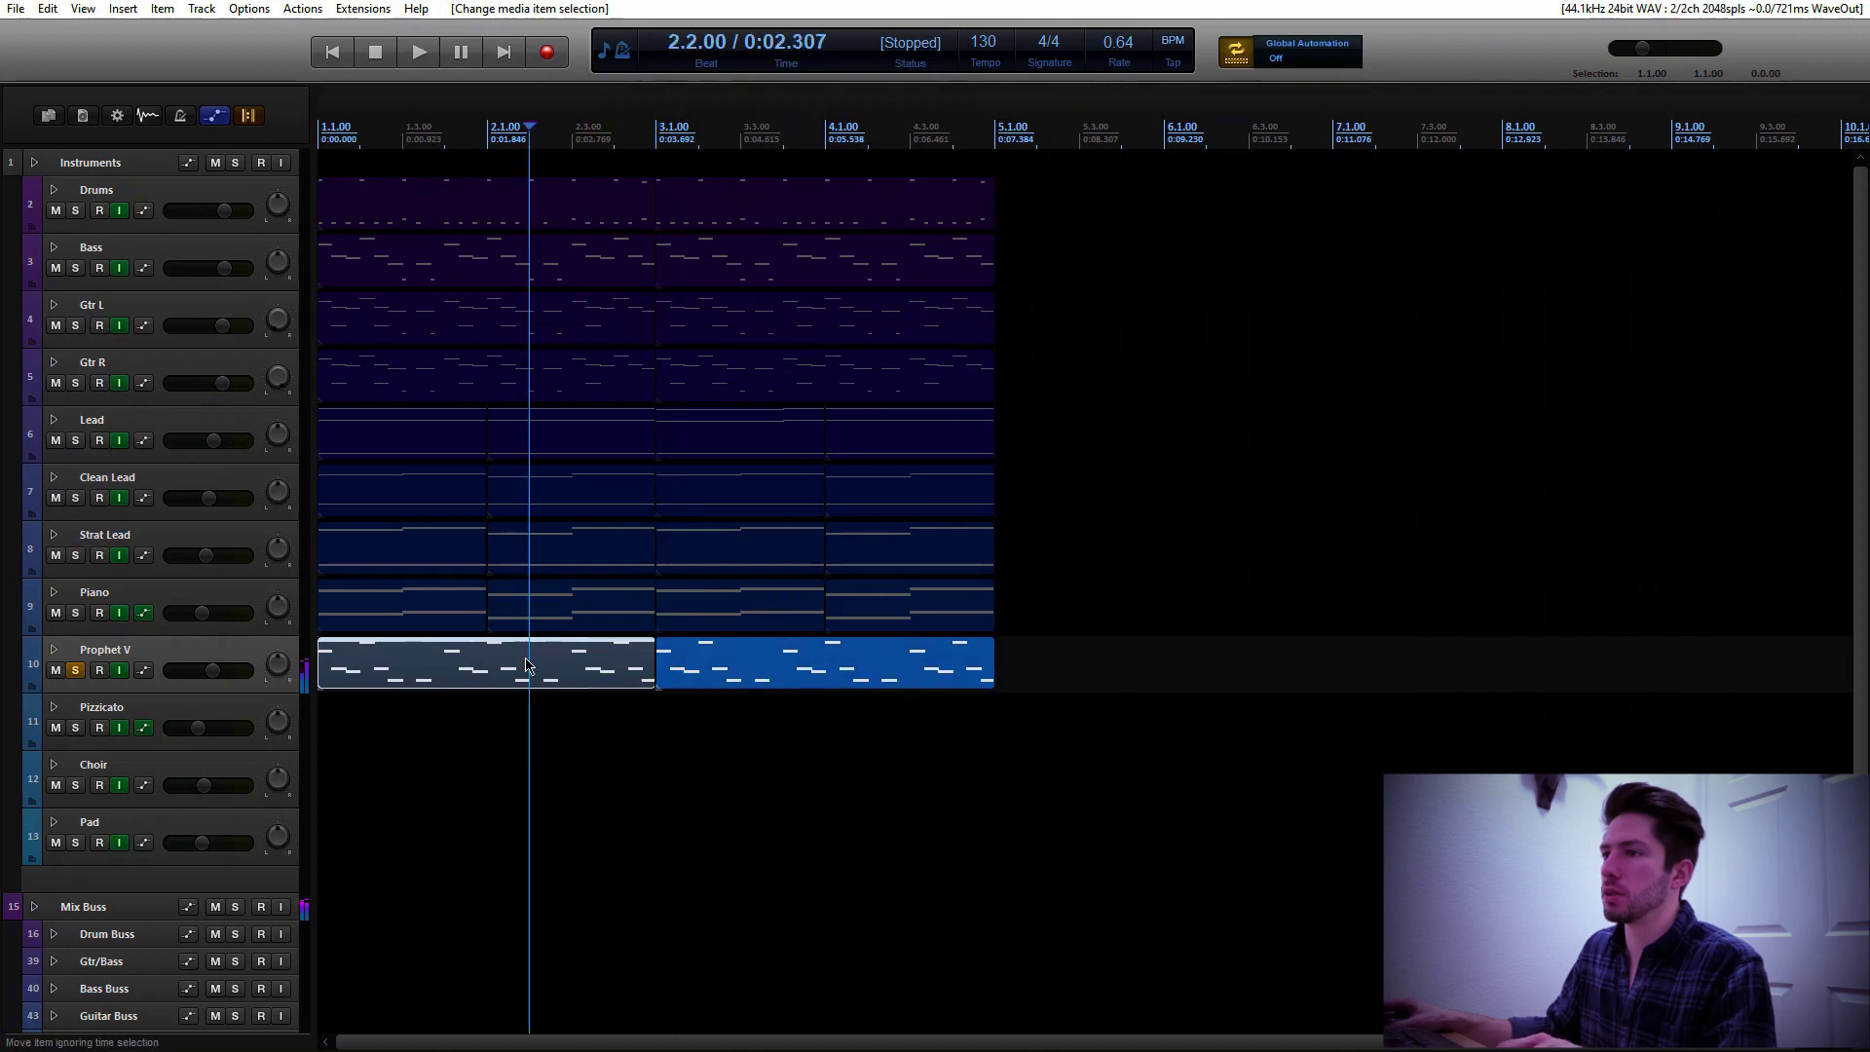
pyautogui.doubleClick(781, 682)
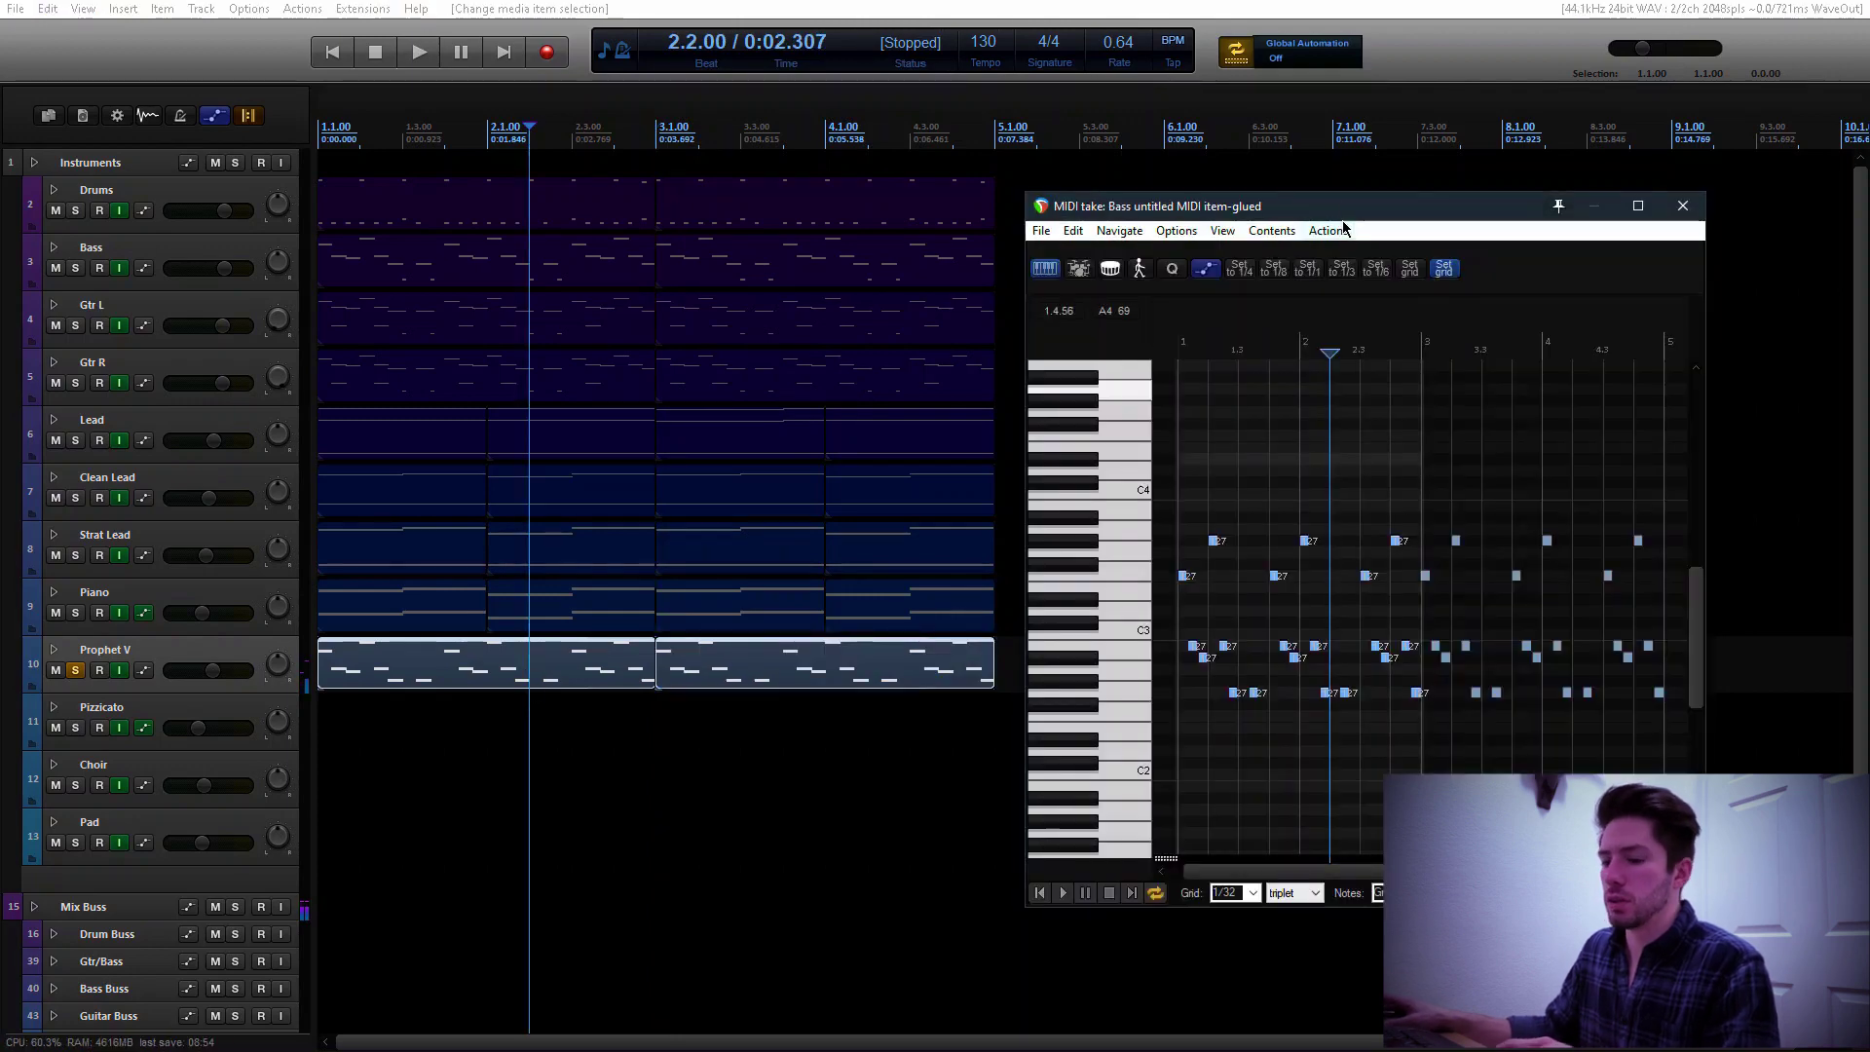
pyautogui.hotkey('ctrl', 'a')
pyautogui.write('t12')
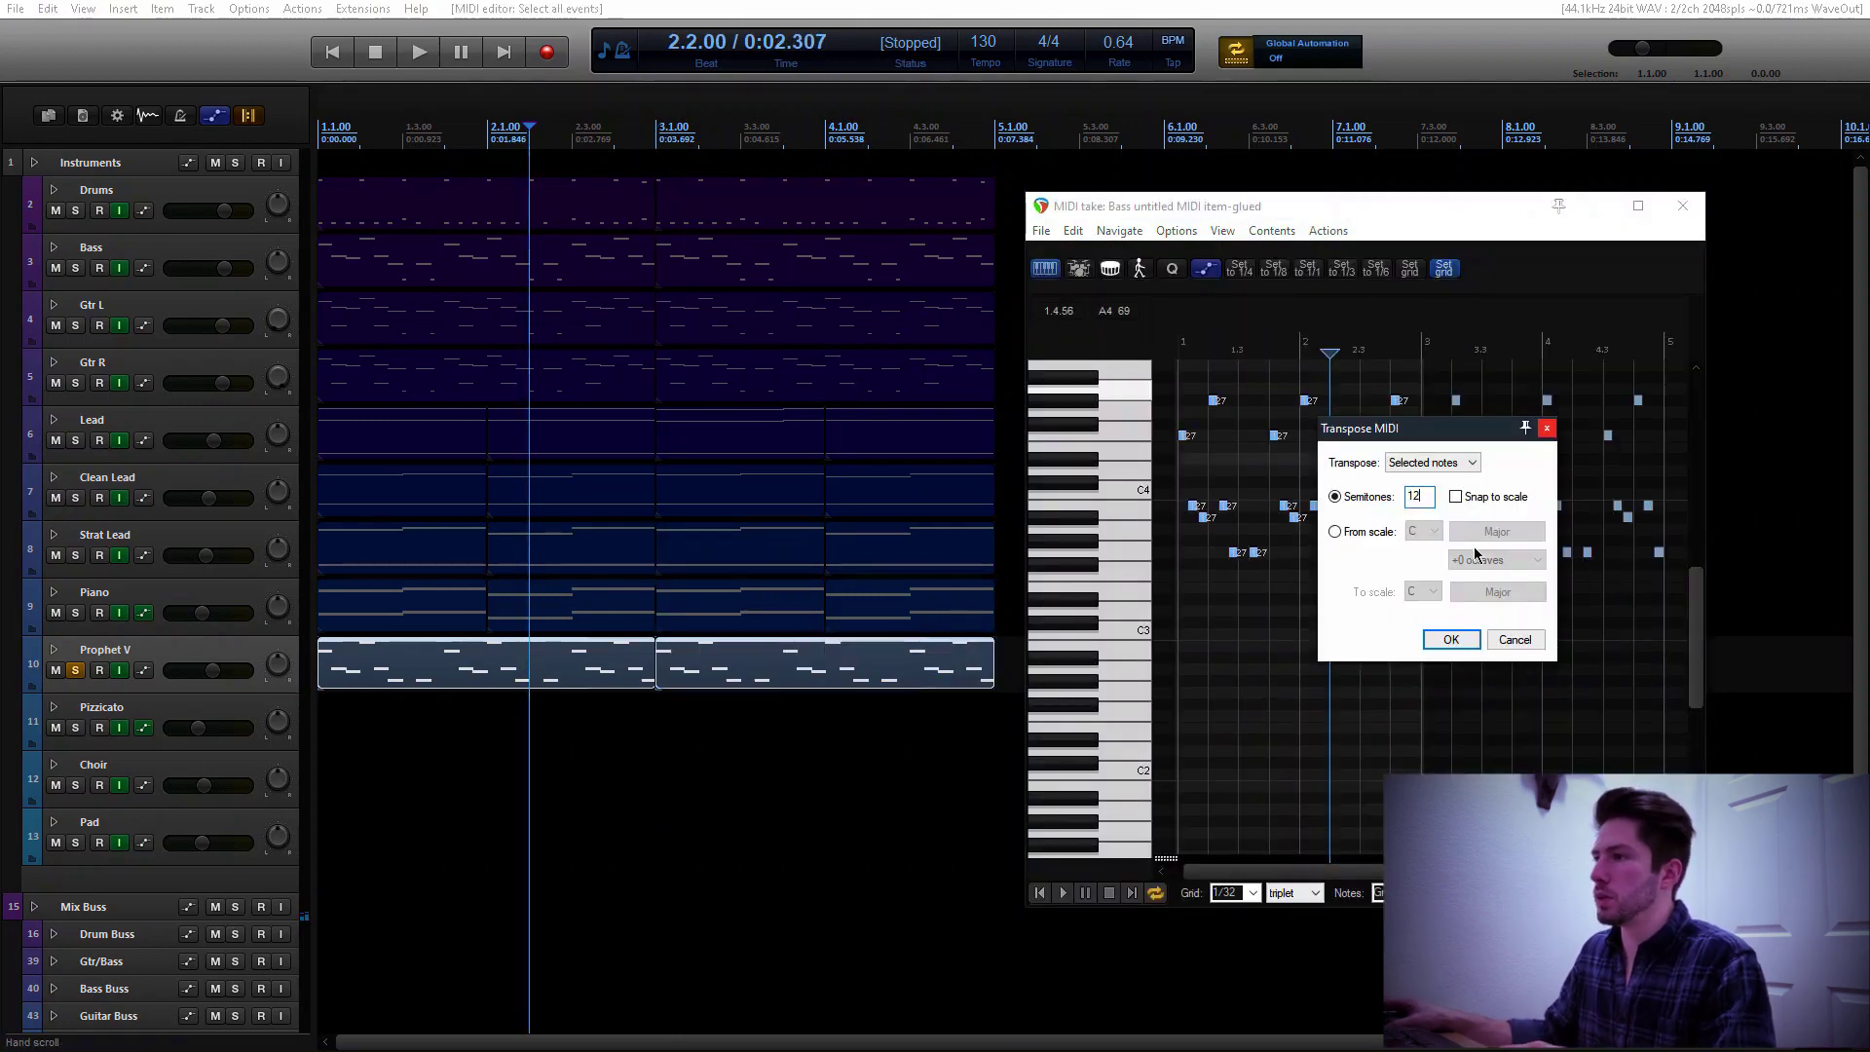
pyautogui.click(1457, 637)
# Play the soloed Prophet V part from the start, close its MIDI editor and turn off the solo
pyautogui.click(1039, 893)
pyautogui.press('space')
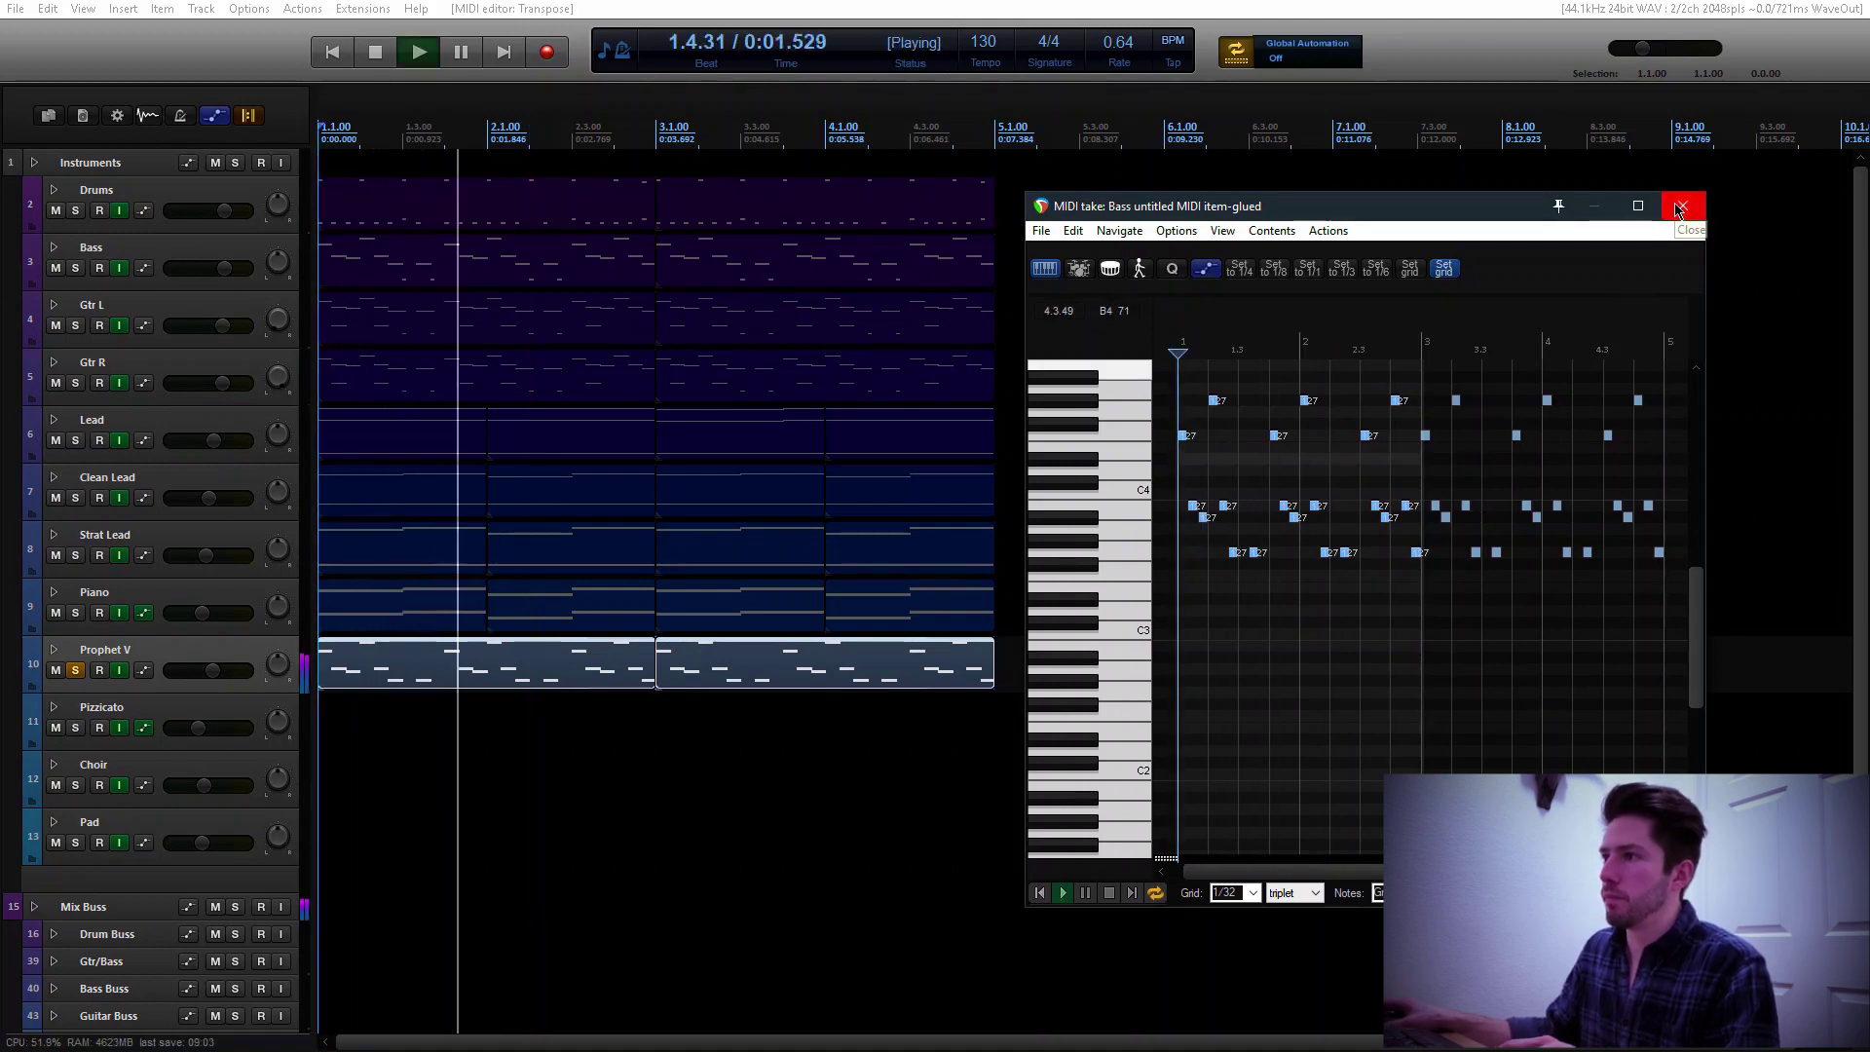
pyautogui.click(1682, 206)
pyautogui.press('space')
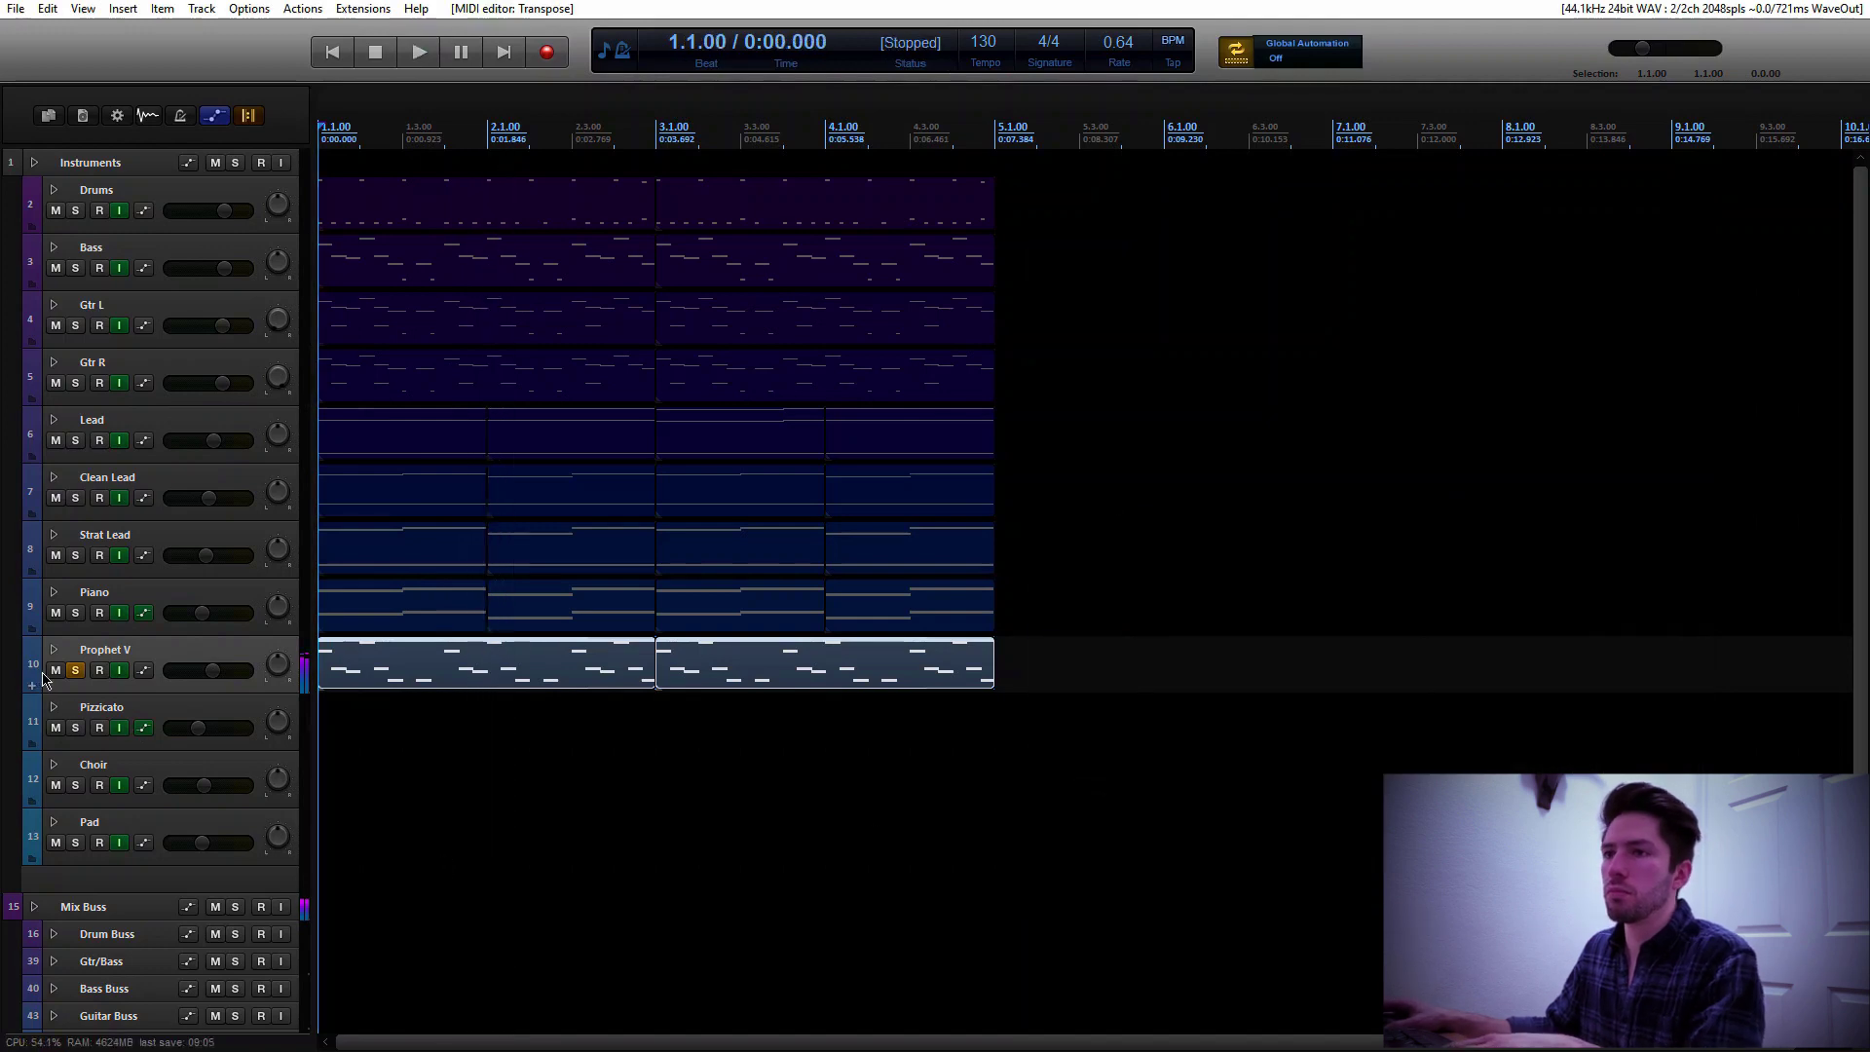
pyautogui.click(75, 670)
# Delete the Pizzicato track and clear the selection
pyautogui.click(162, 709)
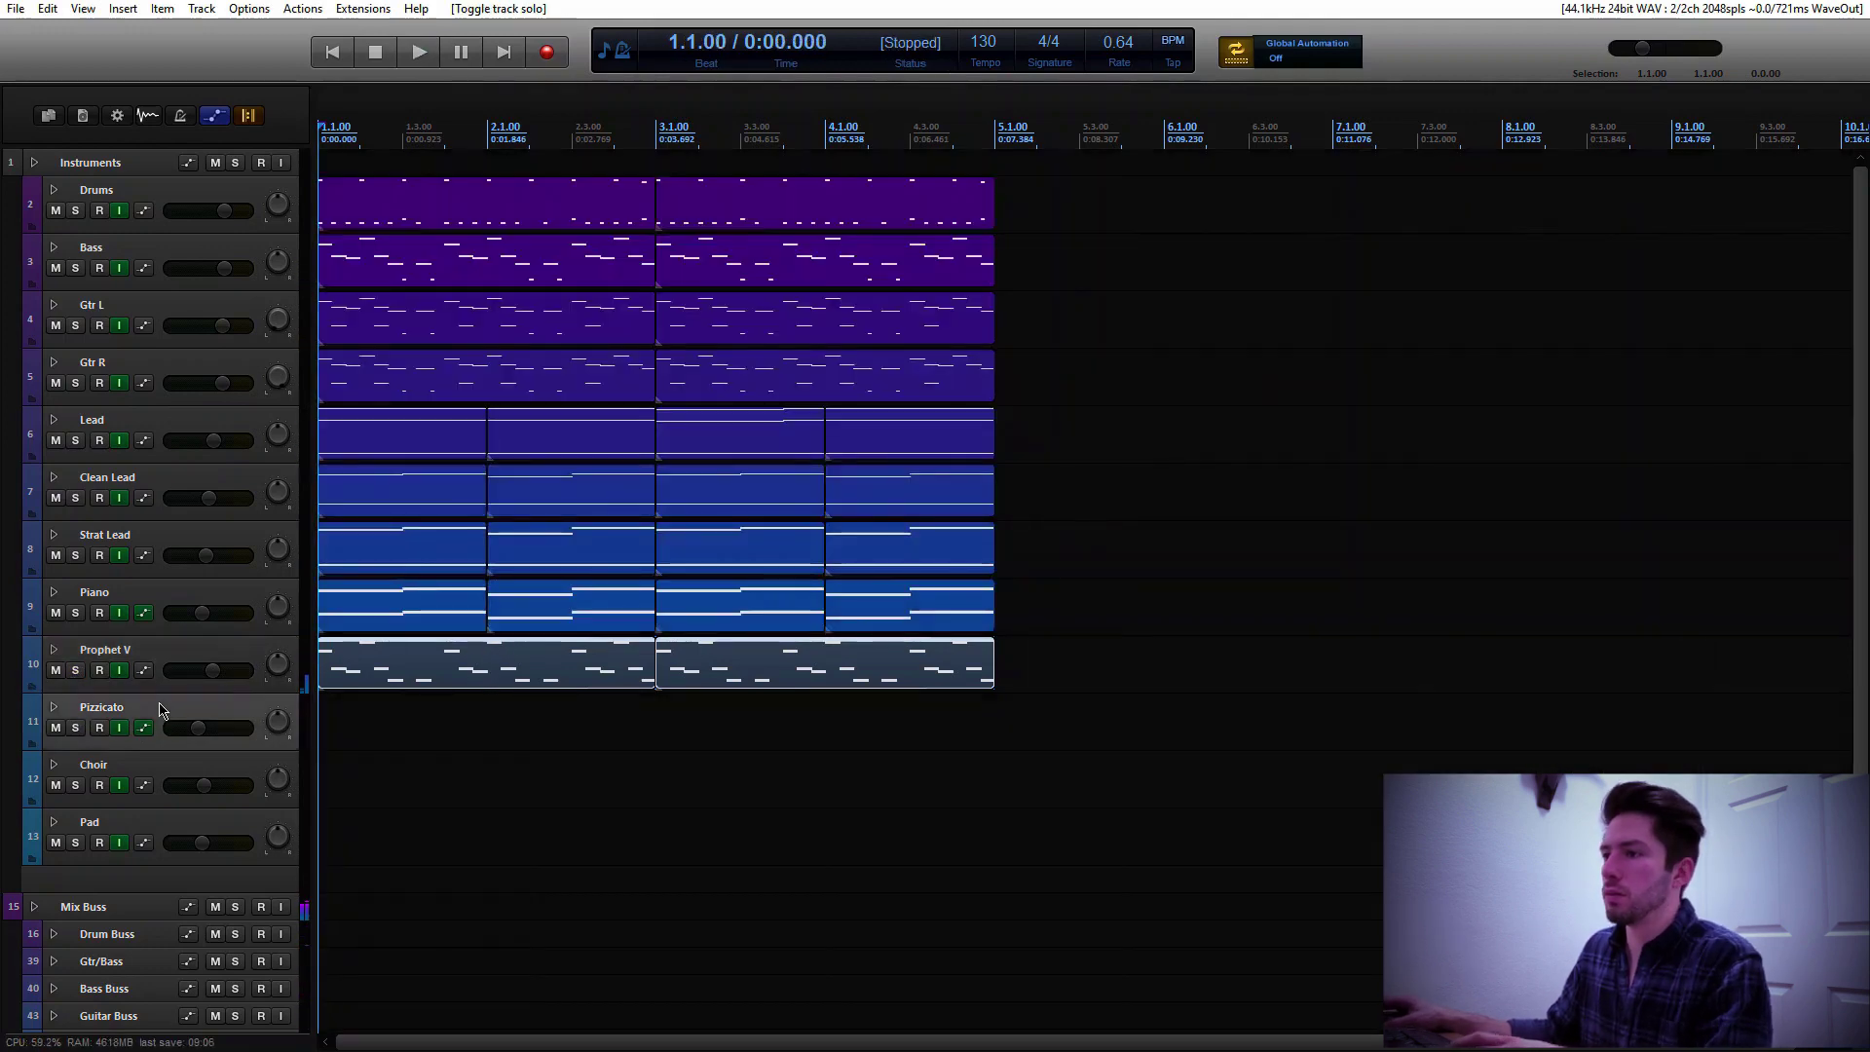
pyautogui.press('Delete')
pyautogui.press('Escape')
# Open the Choir track's reFX Nexus plugin from the mixer and examine its selected library preset and master filter cutoff
pyautogui.click(318, 722)
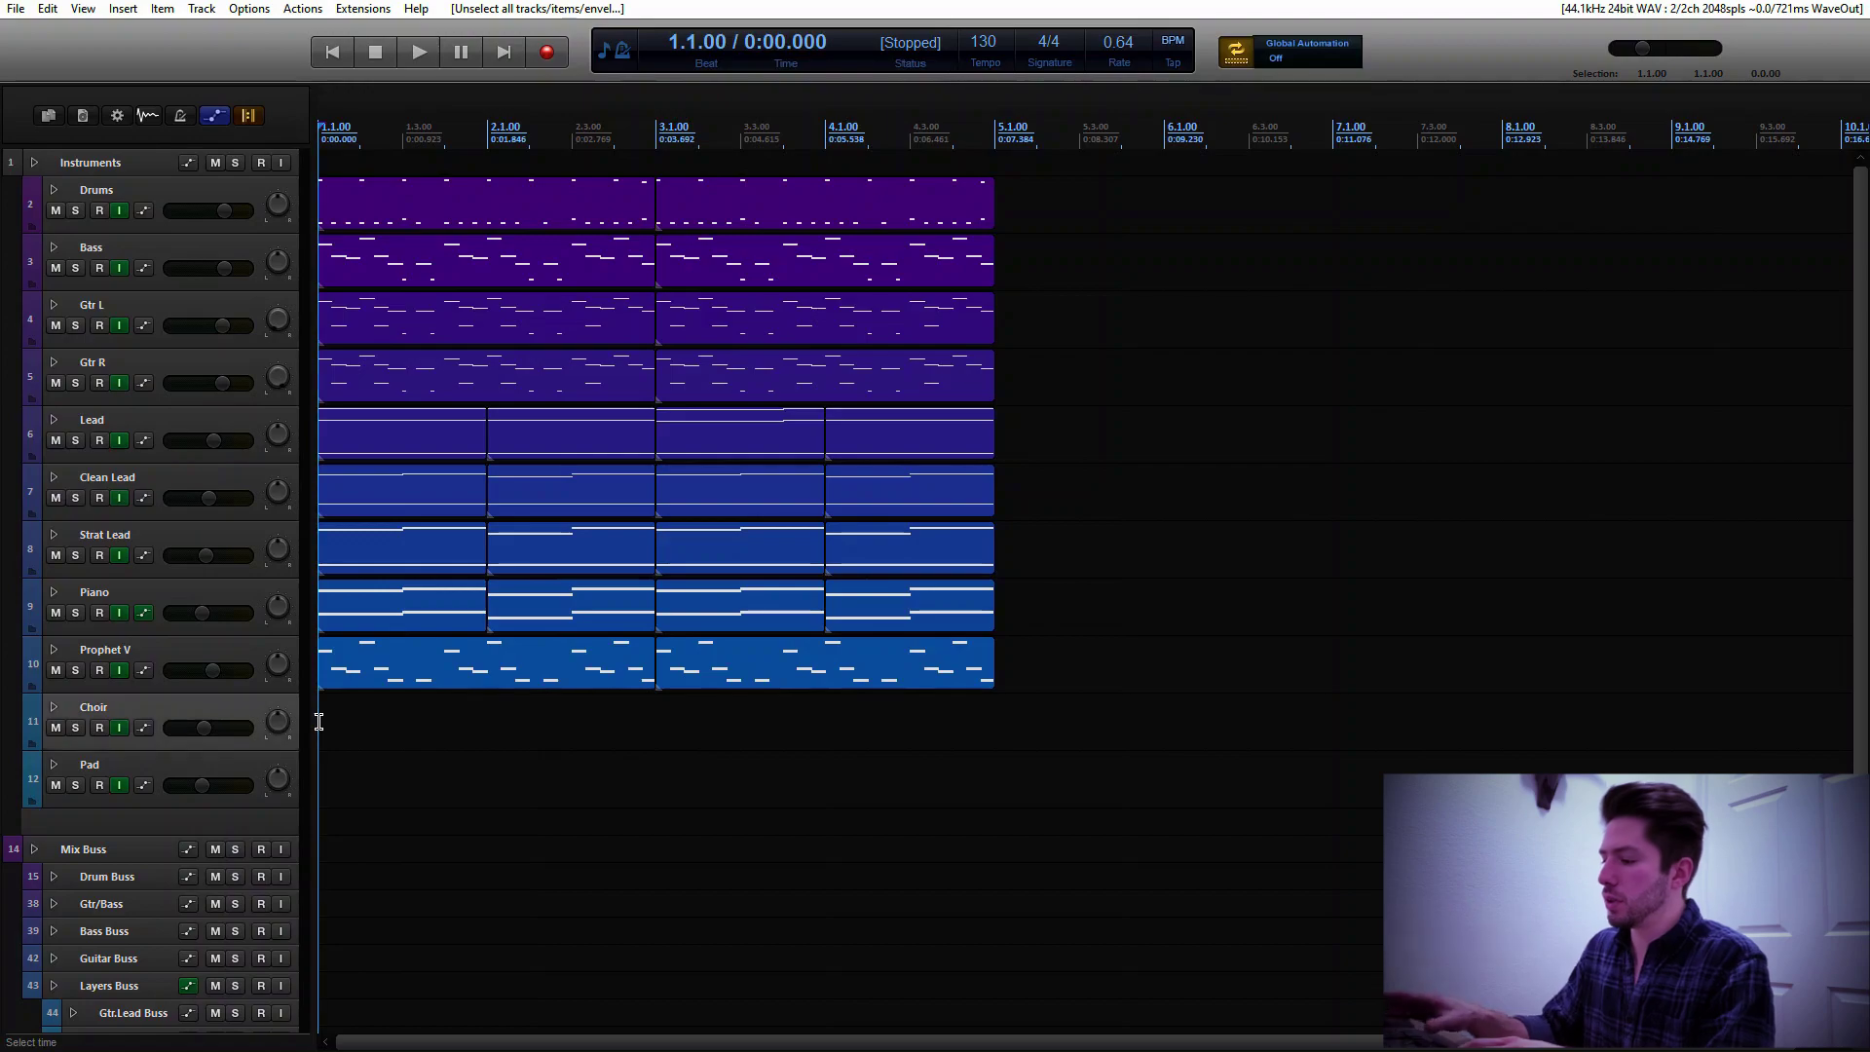
pyautogui.hotkey('ctrl', 'm')
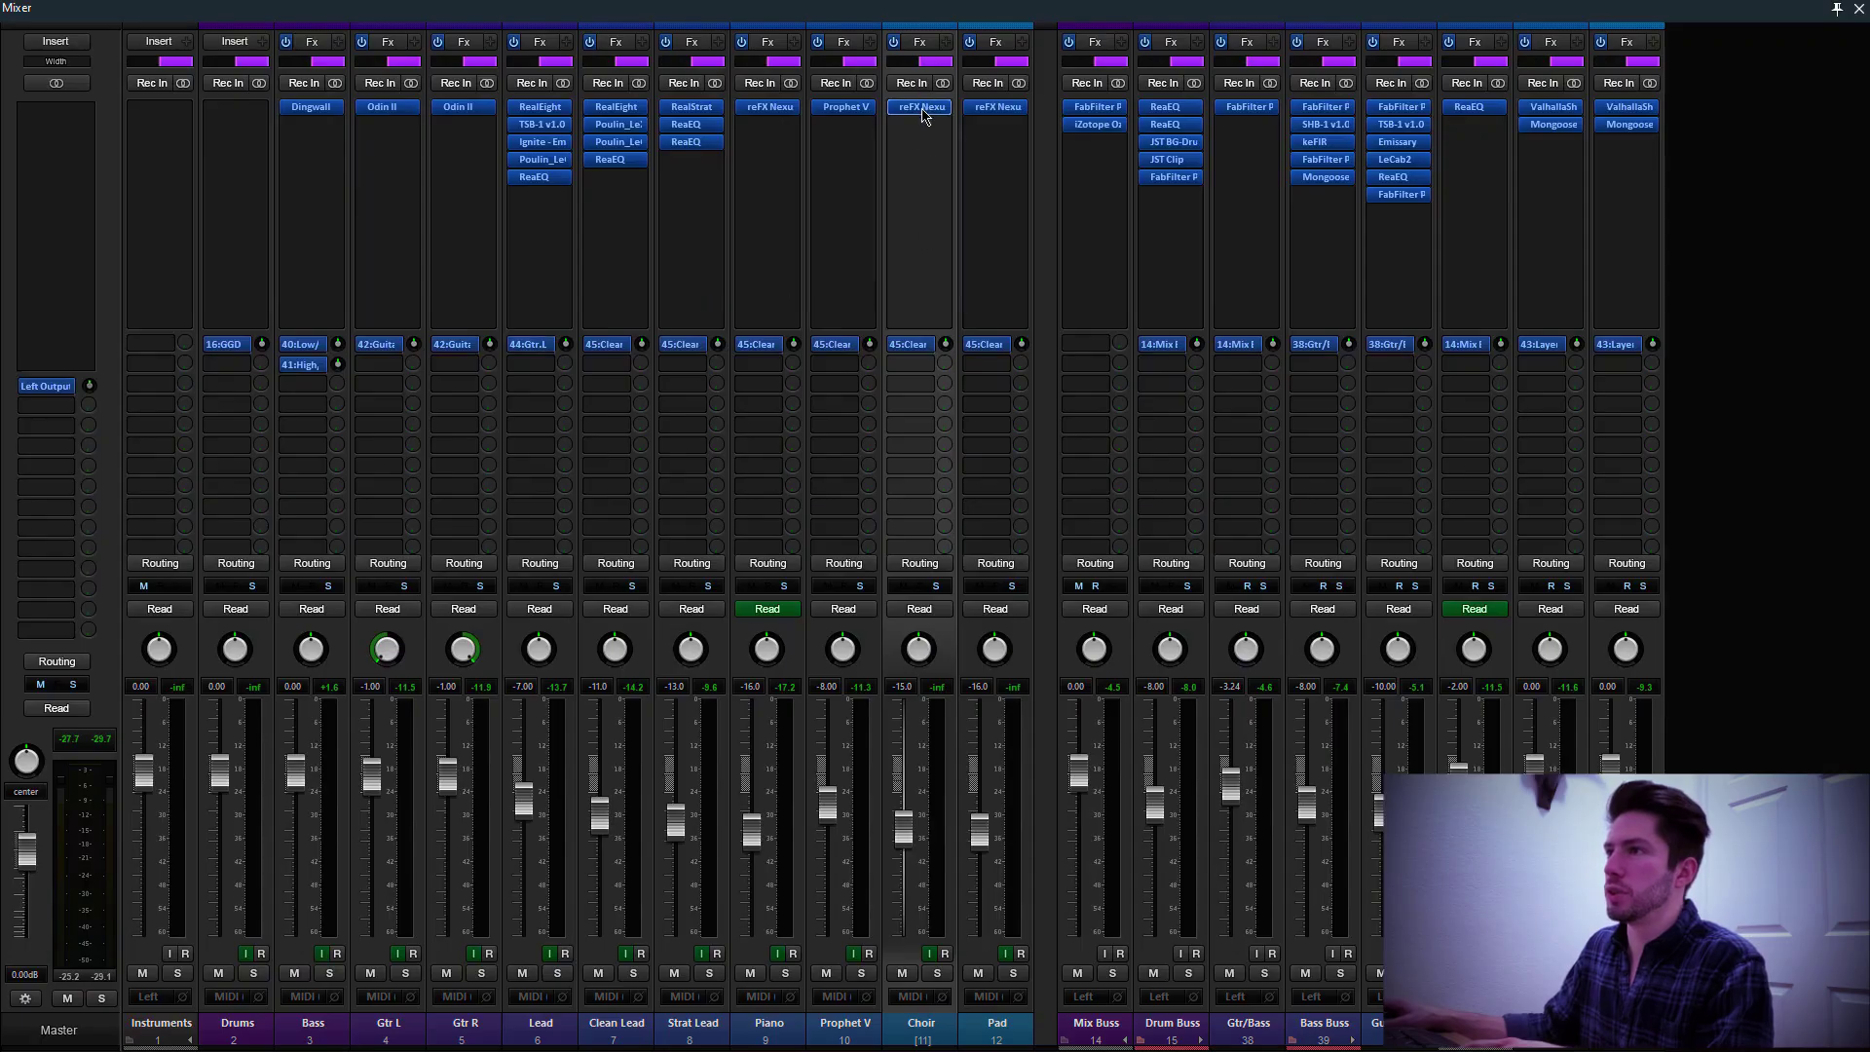
pyautogui.click(921, 107)
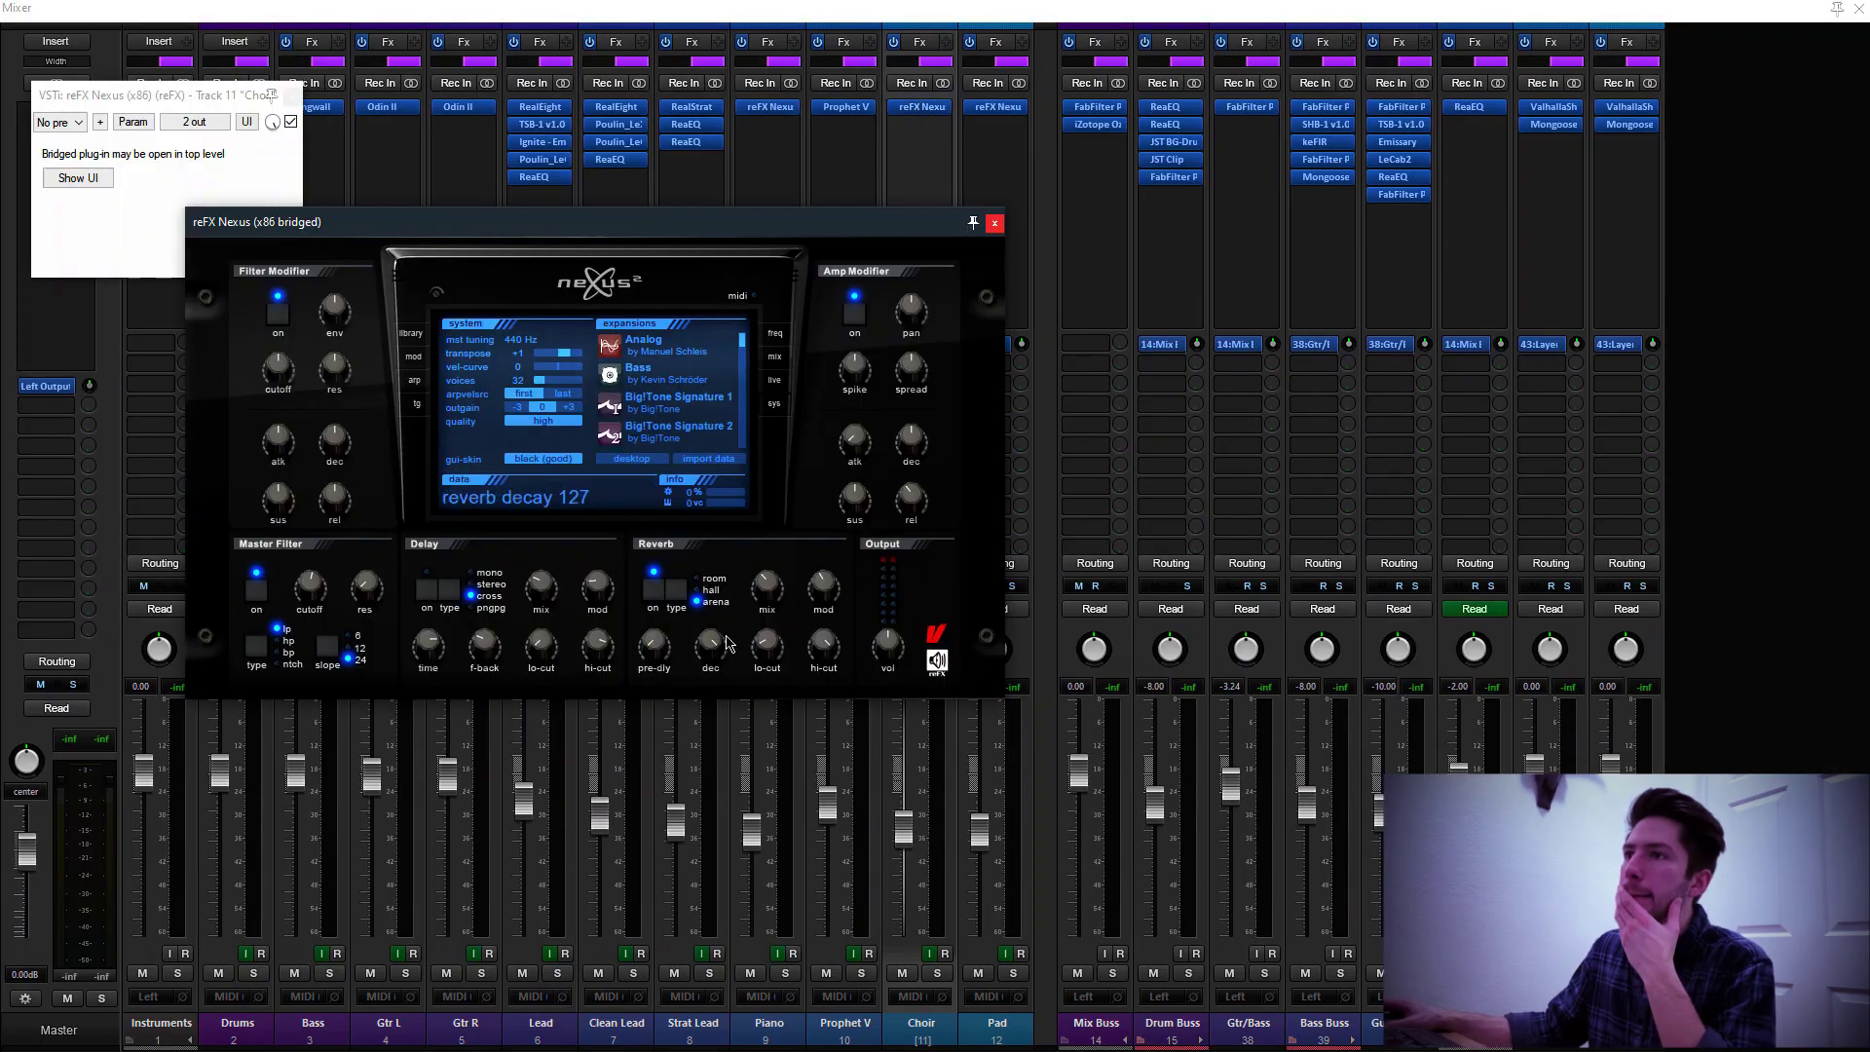
pyautogui.click(409, 332)
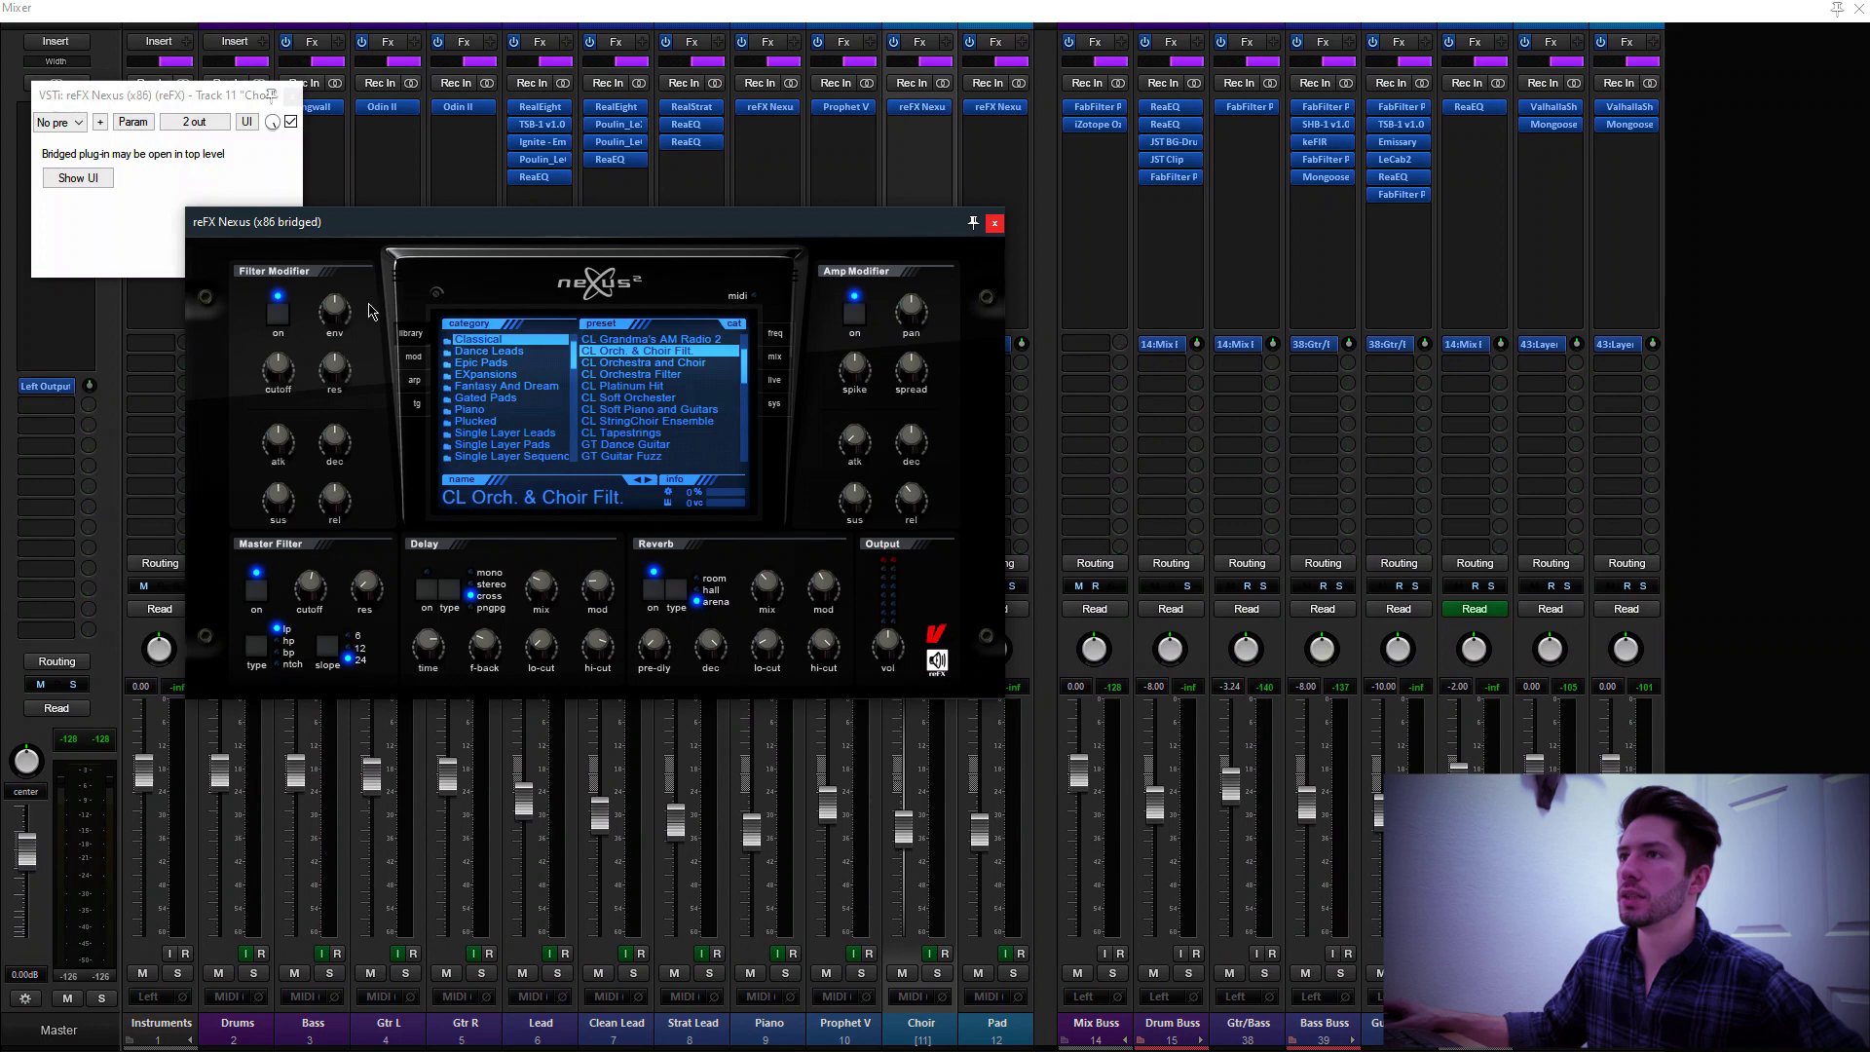
pyautogui.click(293, 97)
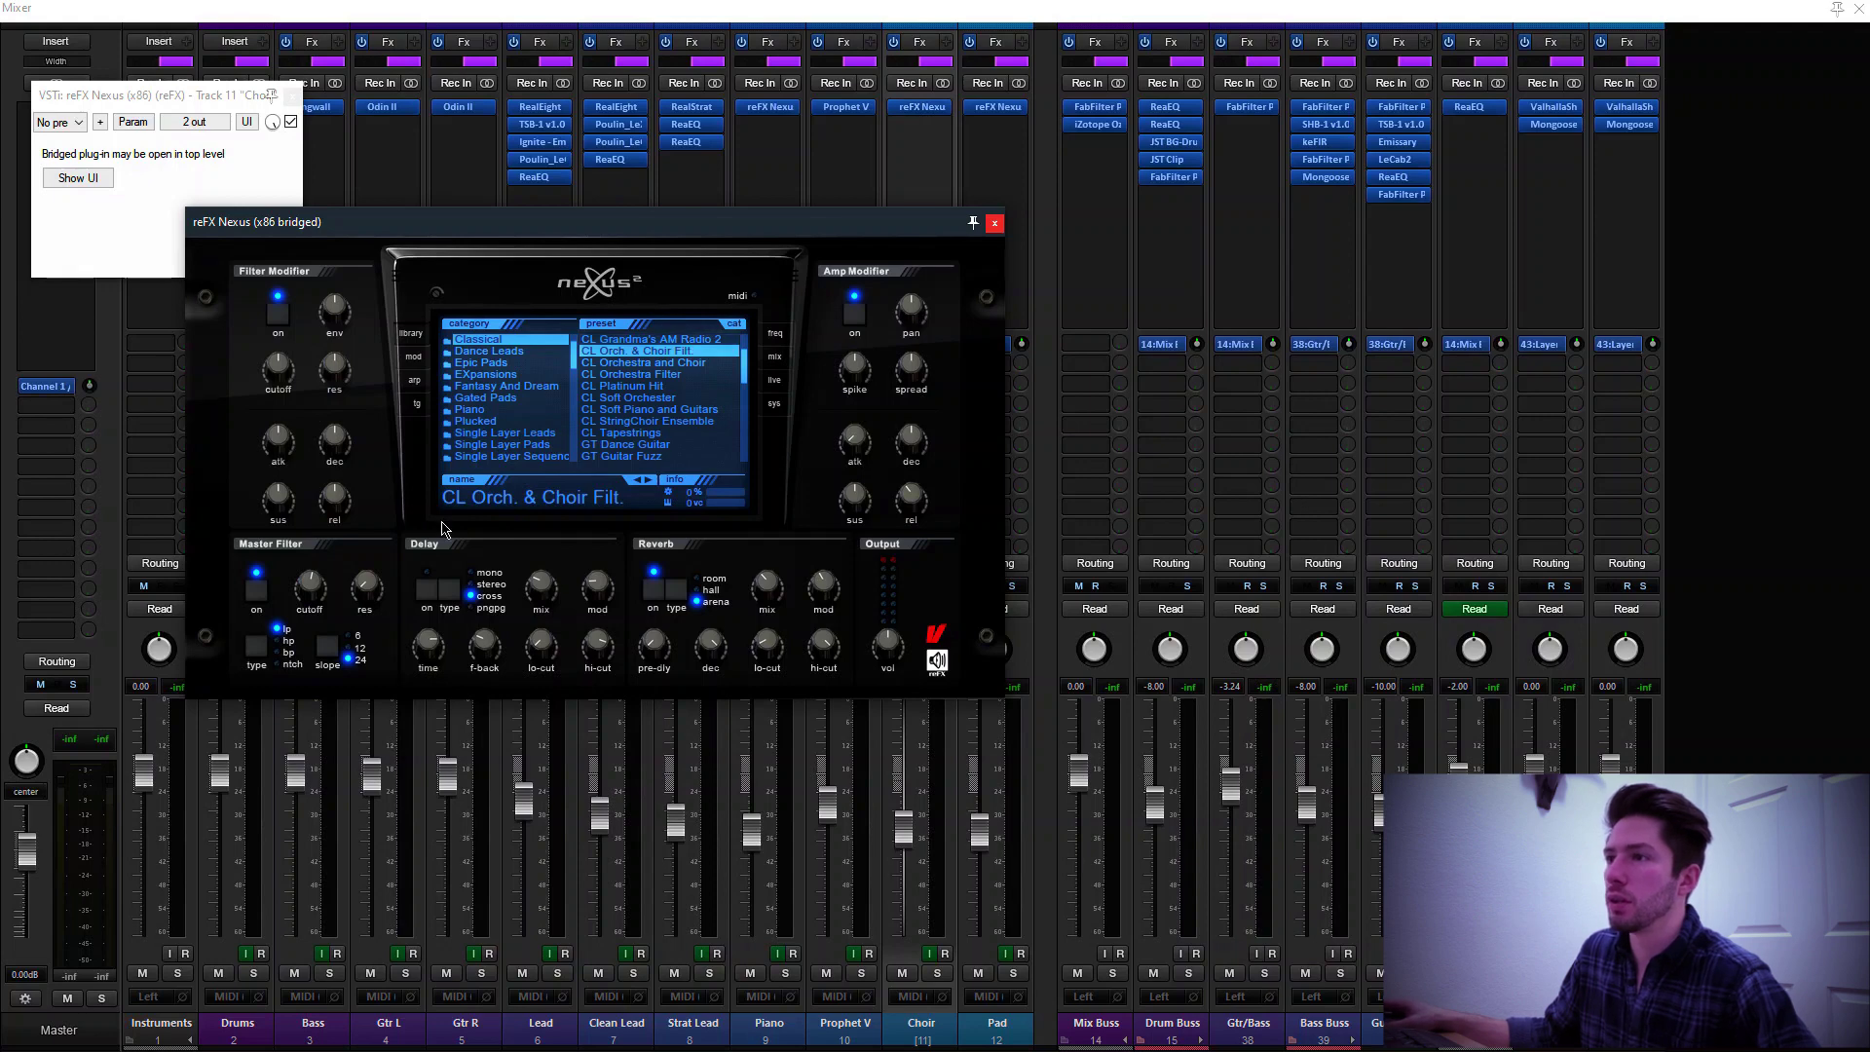
pyautogui.moveTo(348, 596)
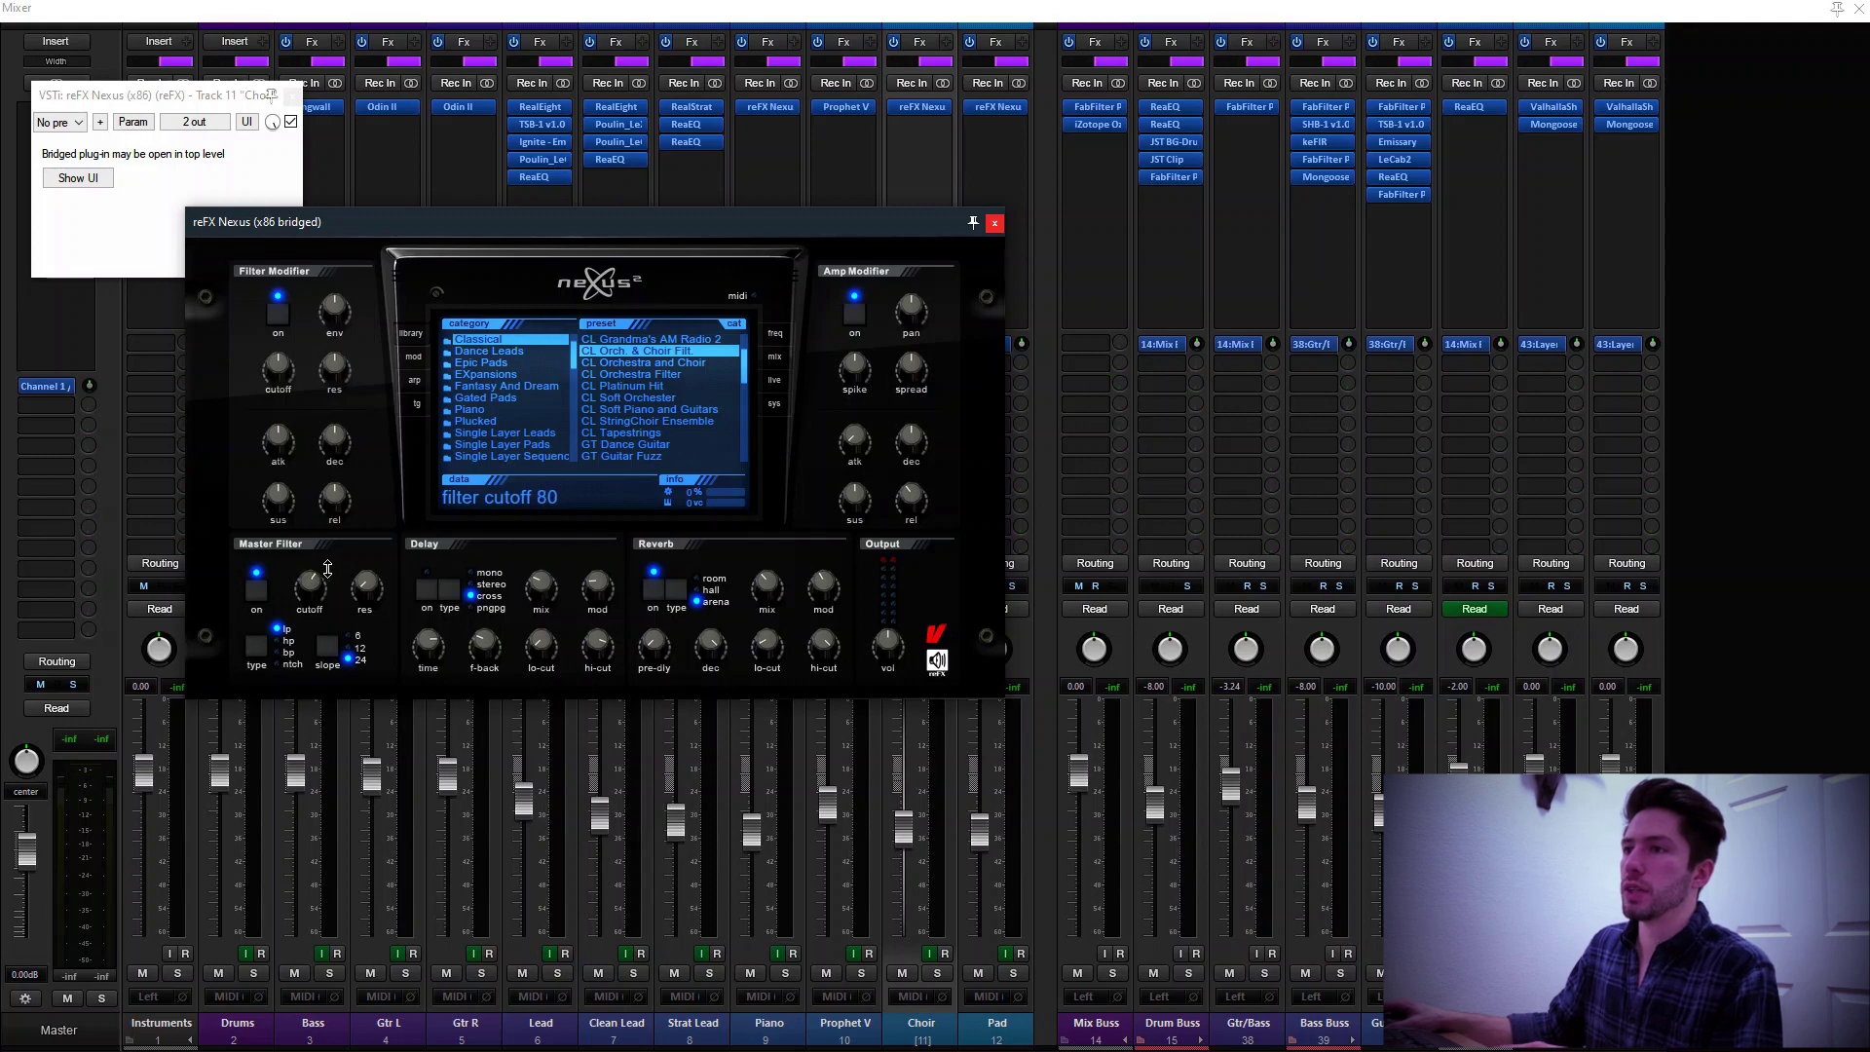
pyautogui.moveTo(331, 553); pyautogui.dragTo(331, 549)
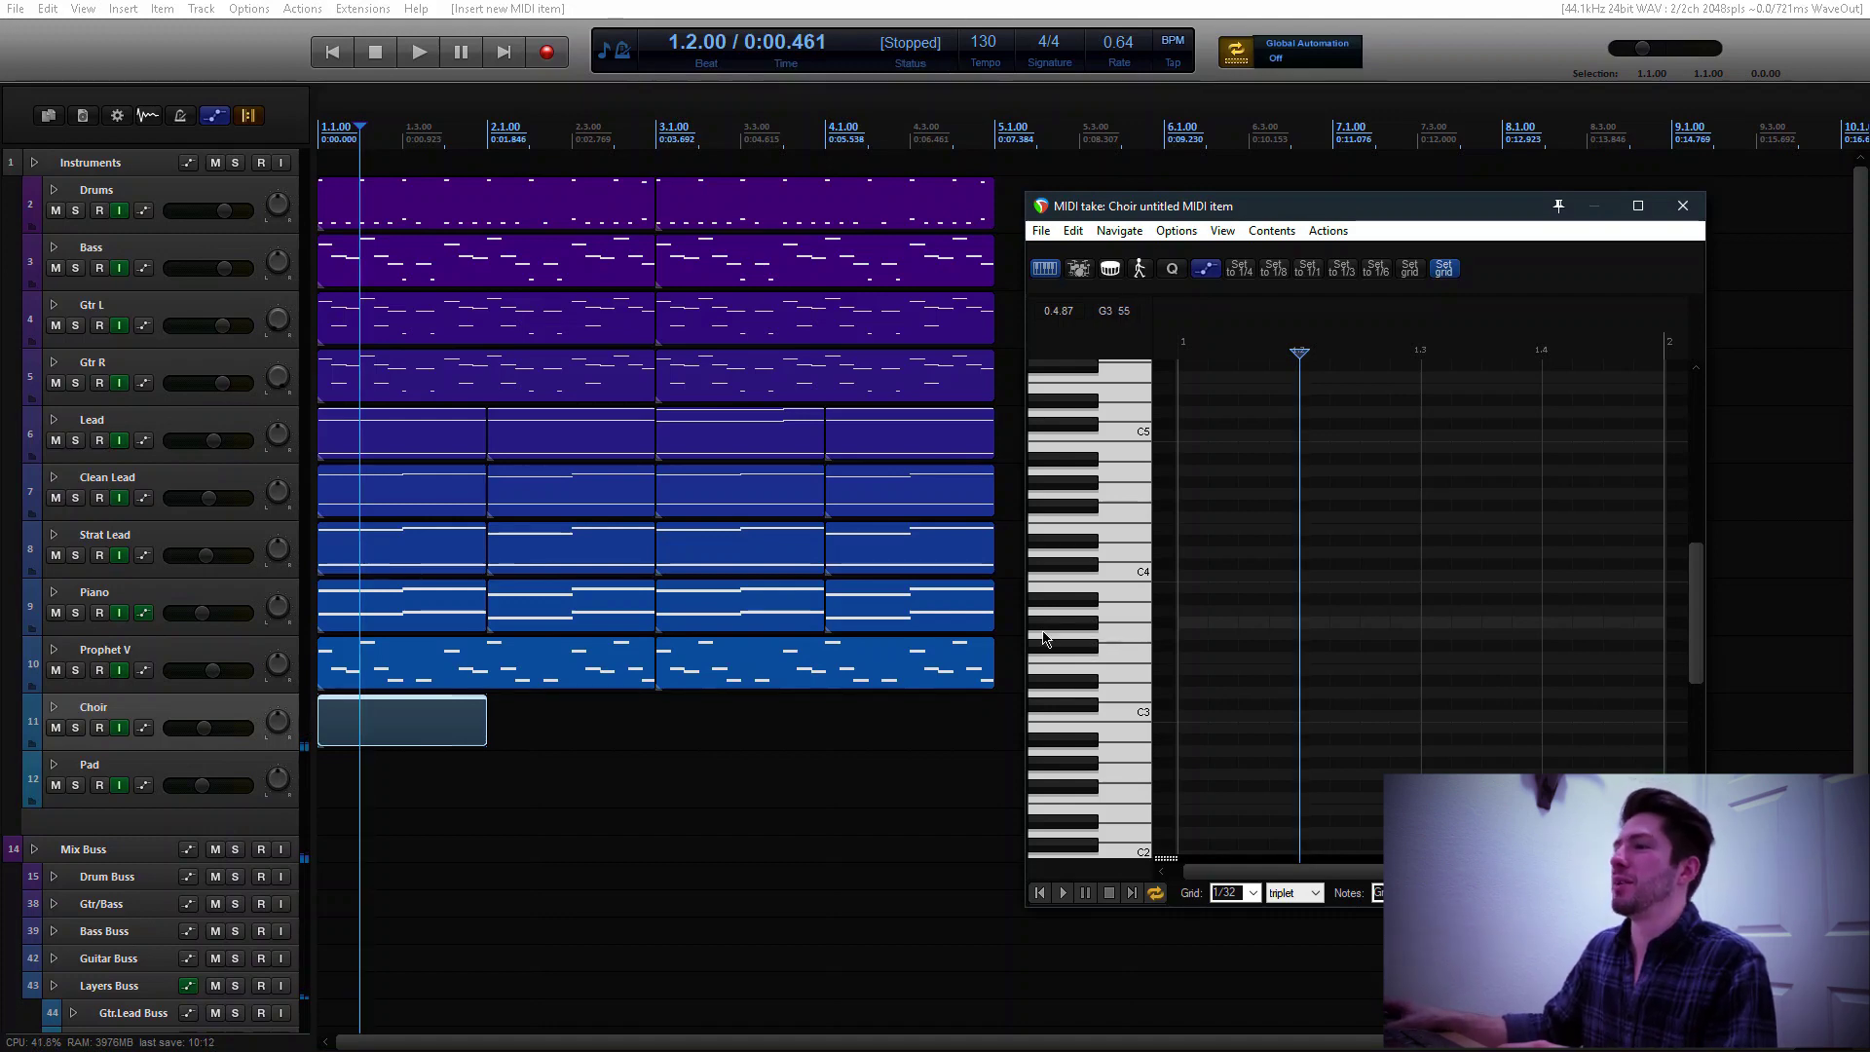
# Audition G3 and D4 on the MIDI editor's keyboard for the Choir item
pyautogui.click(1090, 624)
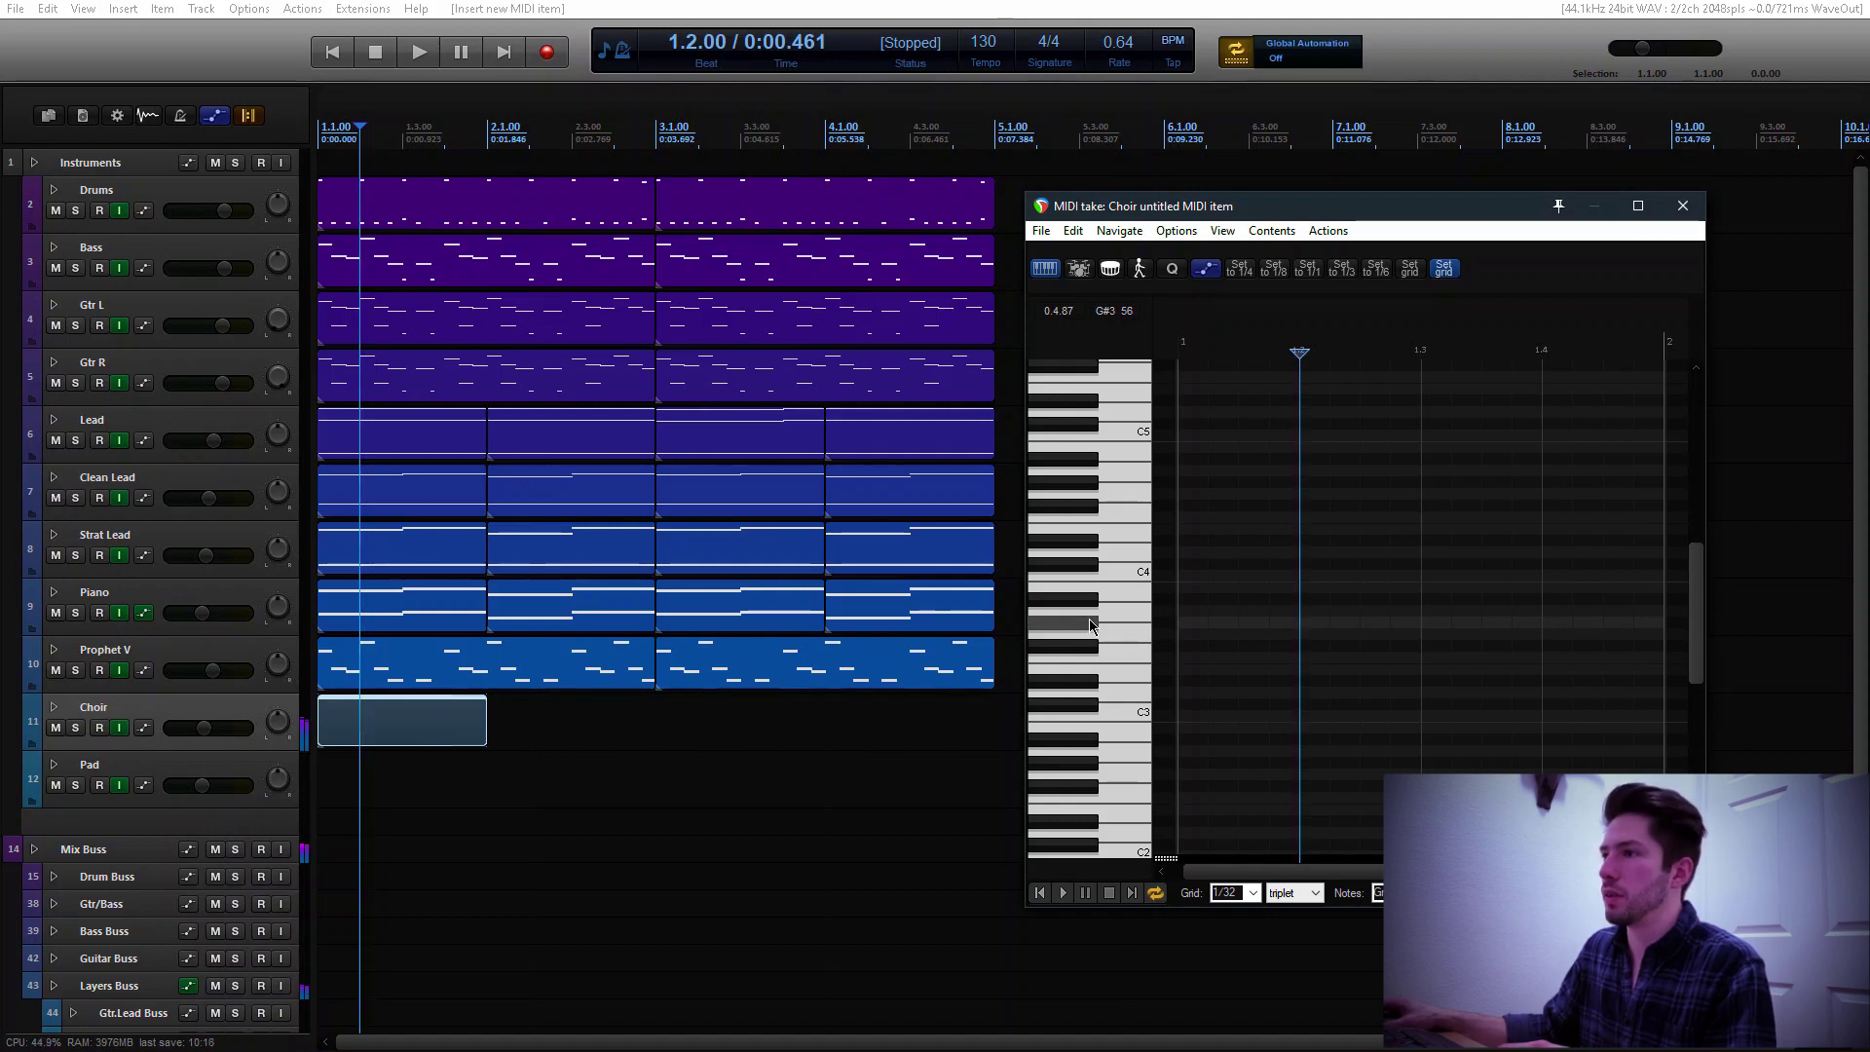
pyautogui.click(1140, 639)
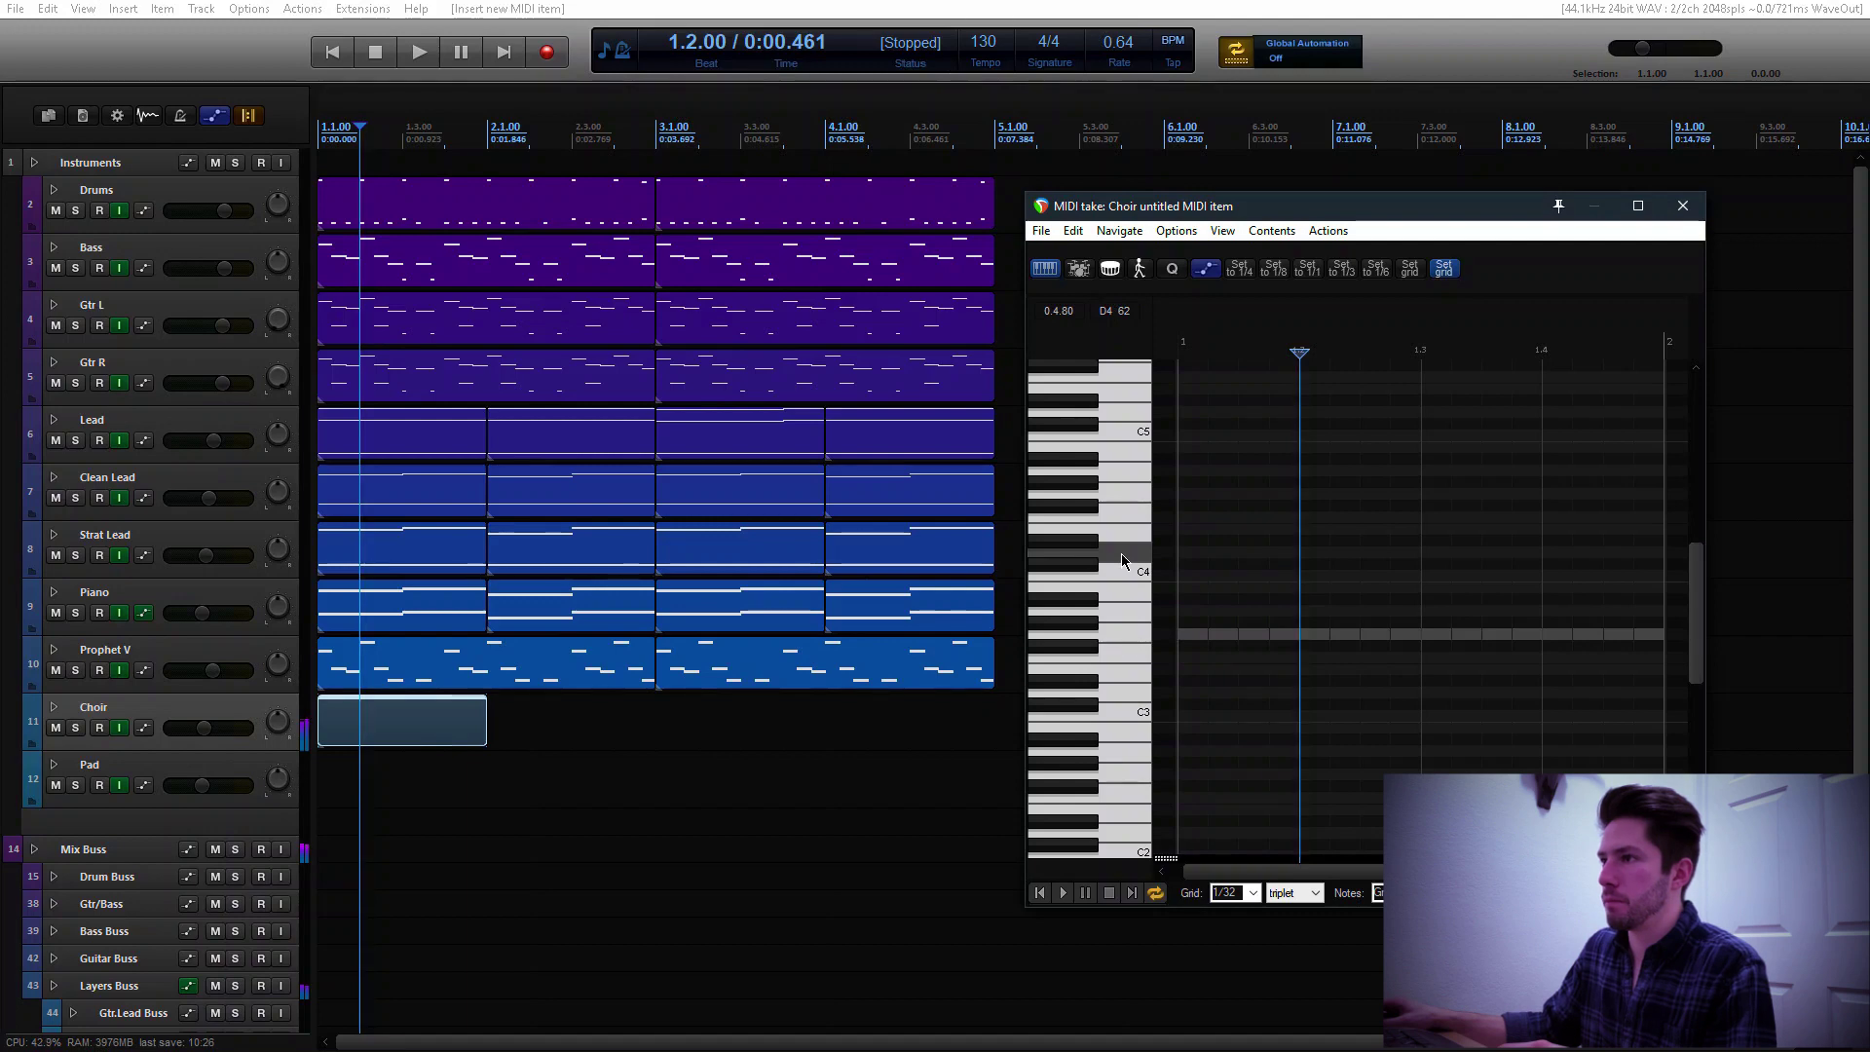
pyautogui.click(1120, 554)
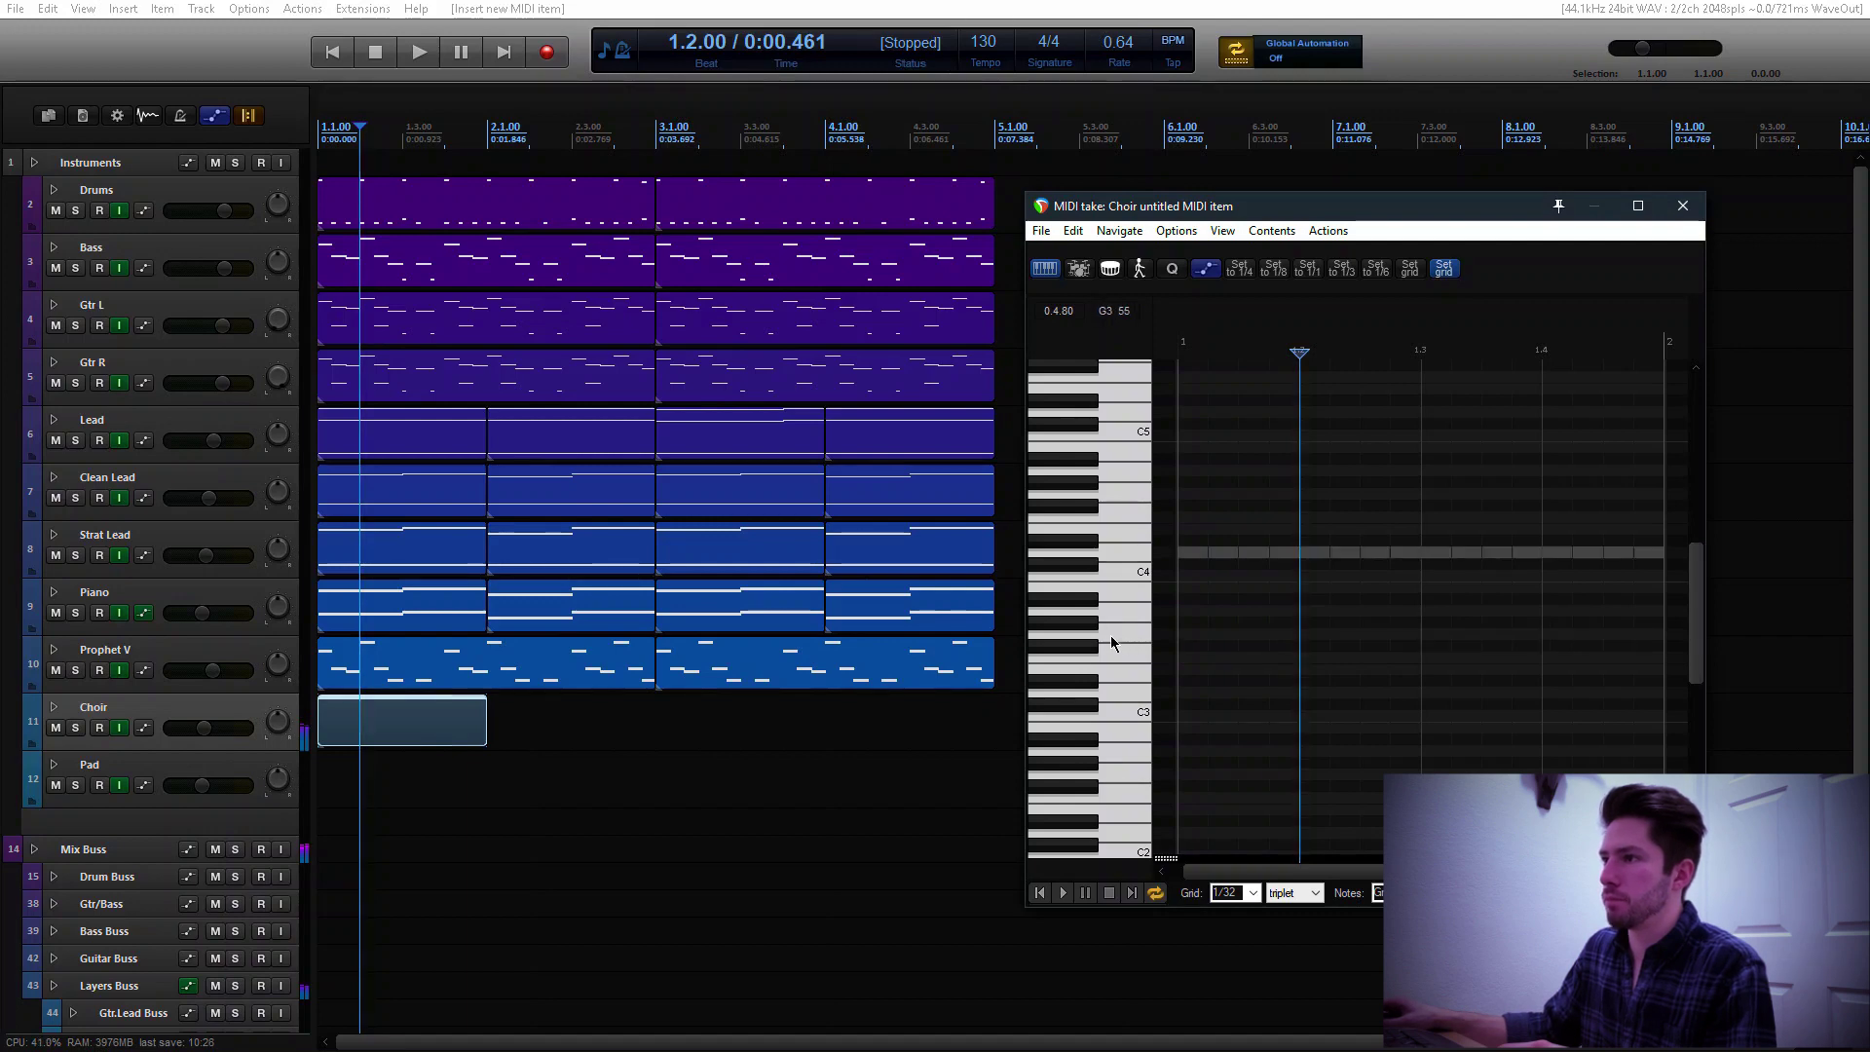
# Insert a two-beat D4 note at the start of the Choir item and copy it towards the bar's second half
pyautogui.click(1183, 553)
pyautogui.moveTo(1185, 559); pyautogui.dragTo(1423, 555)
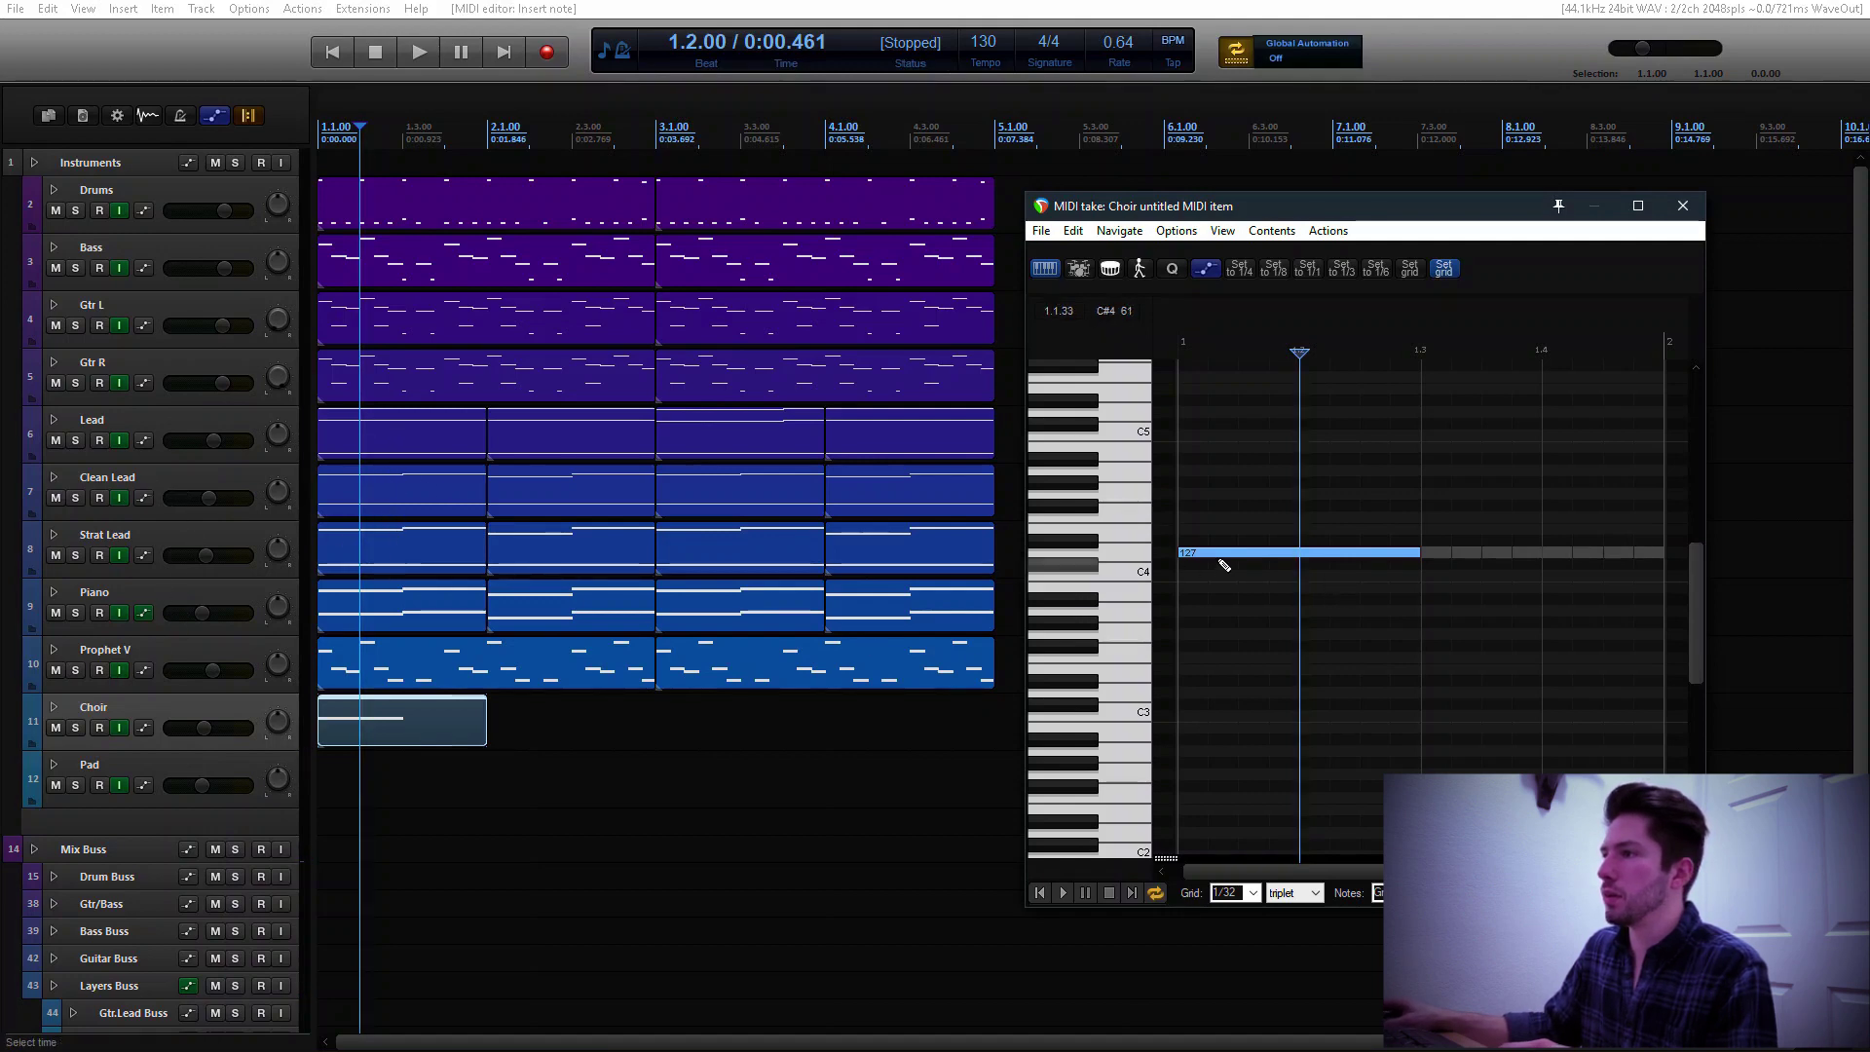
pyautogui.moveTo(1353, 559); pyautogui.dragTo(1574, 559)
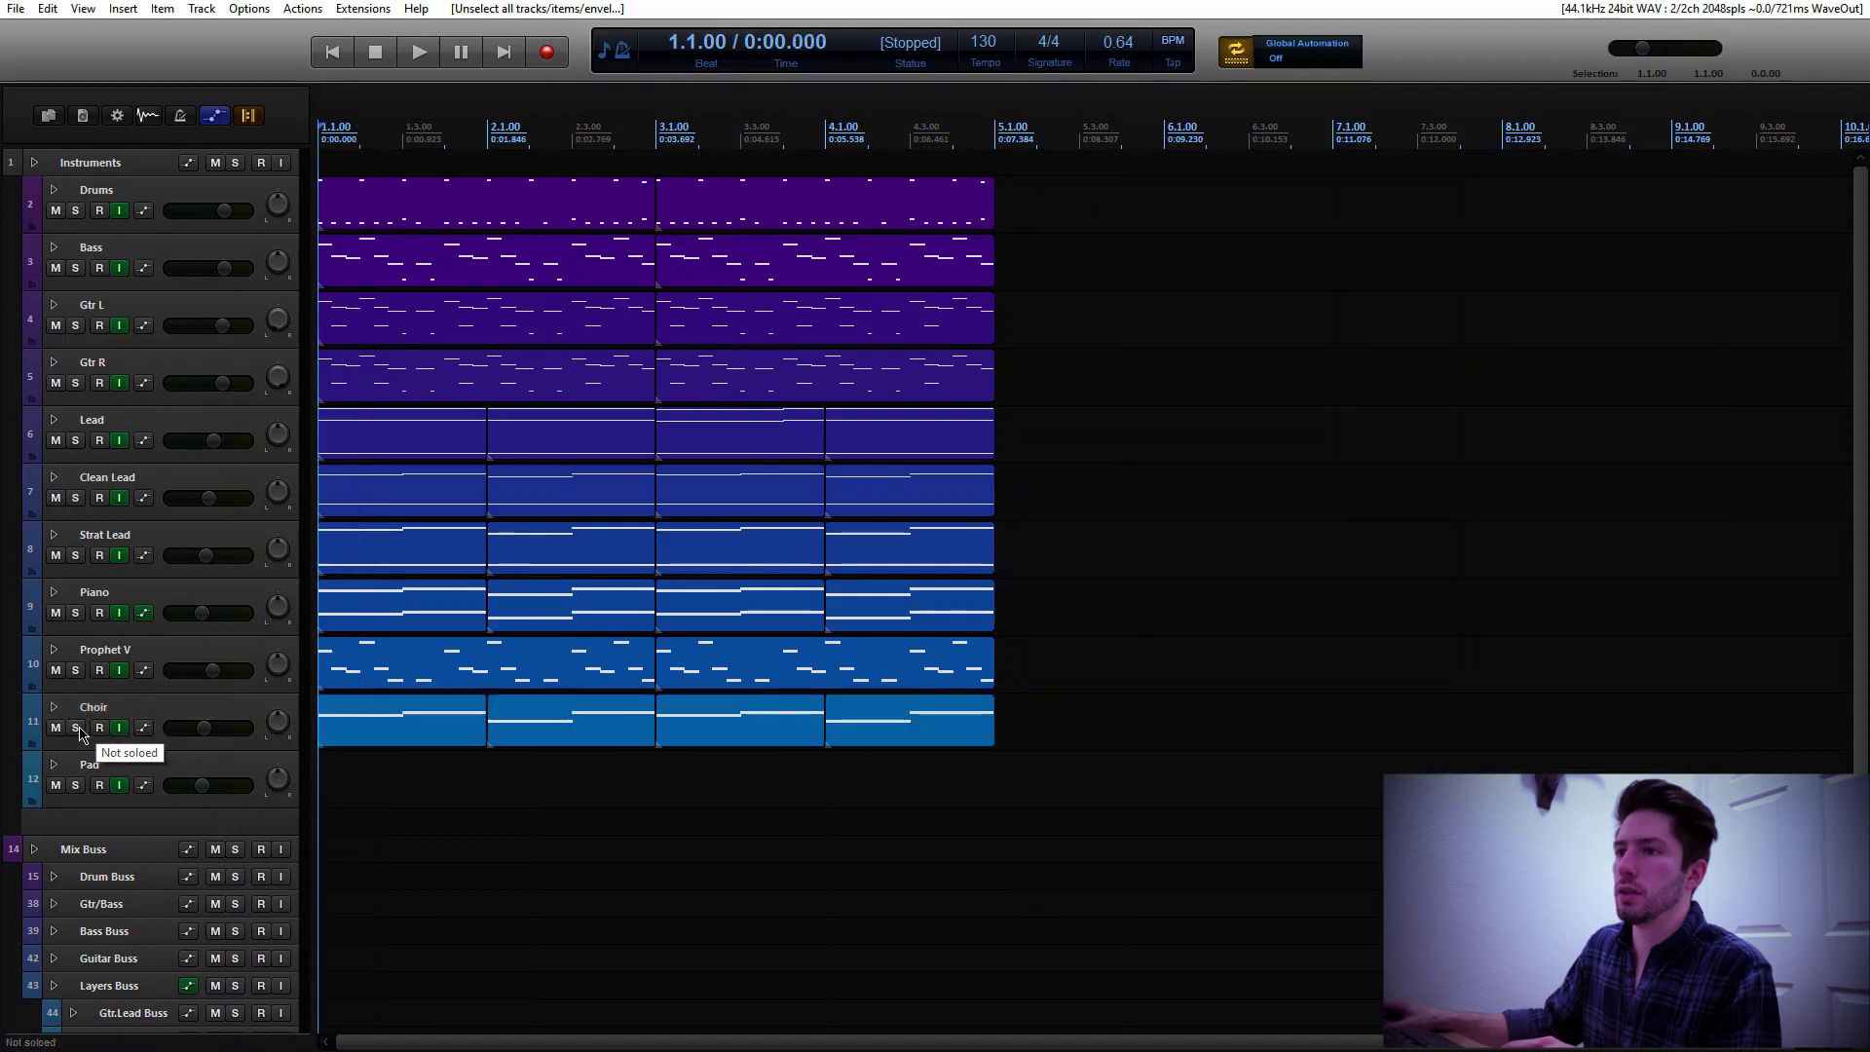
# Solo the Layers Buss instead of the Choir and play the layers from the start with the Lead track muted
pyautogui.click(80, 733)
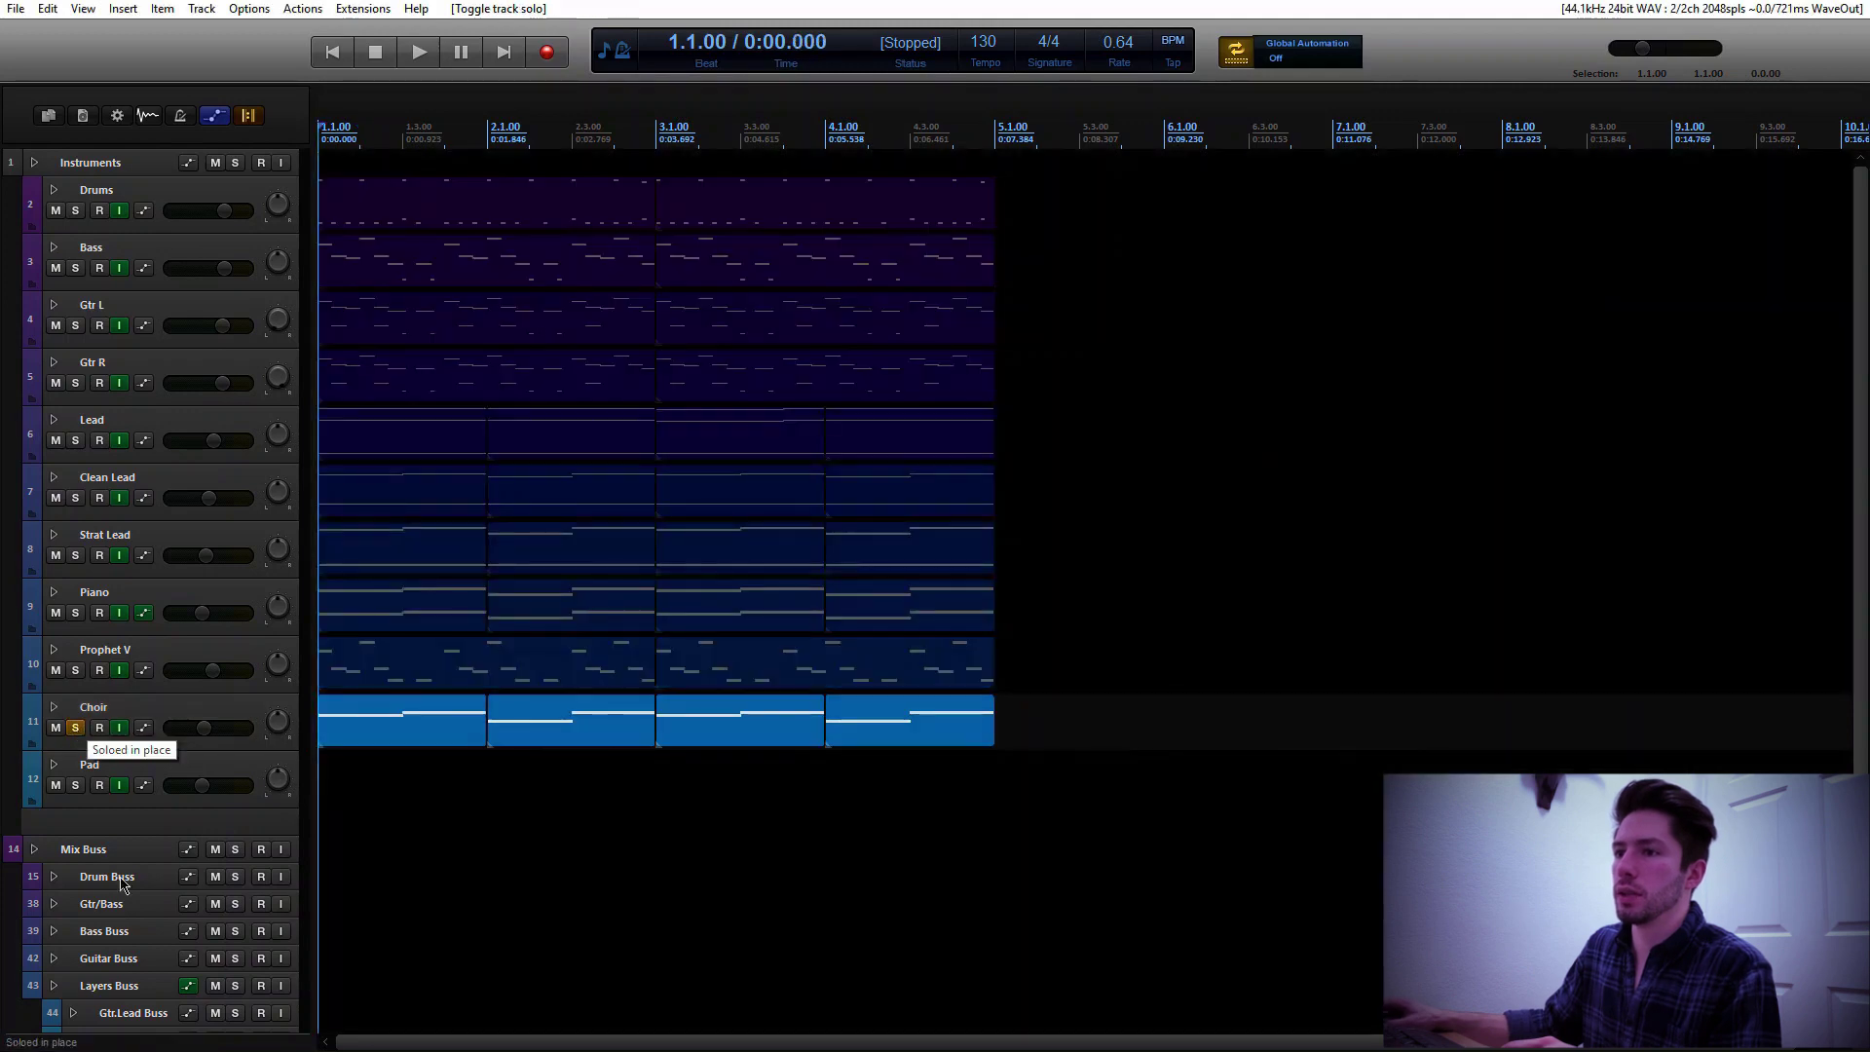
pyautogui.click(79, 732)
pyautogui.click(235, 985)
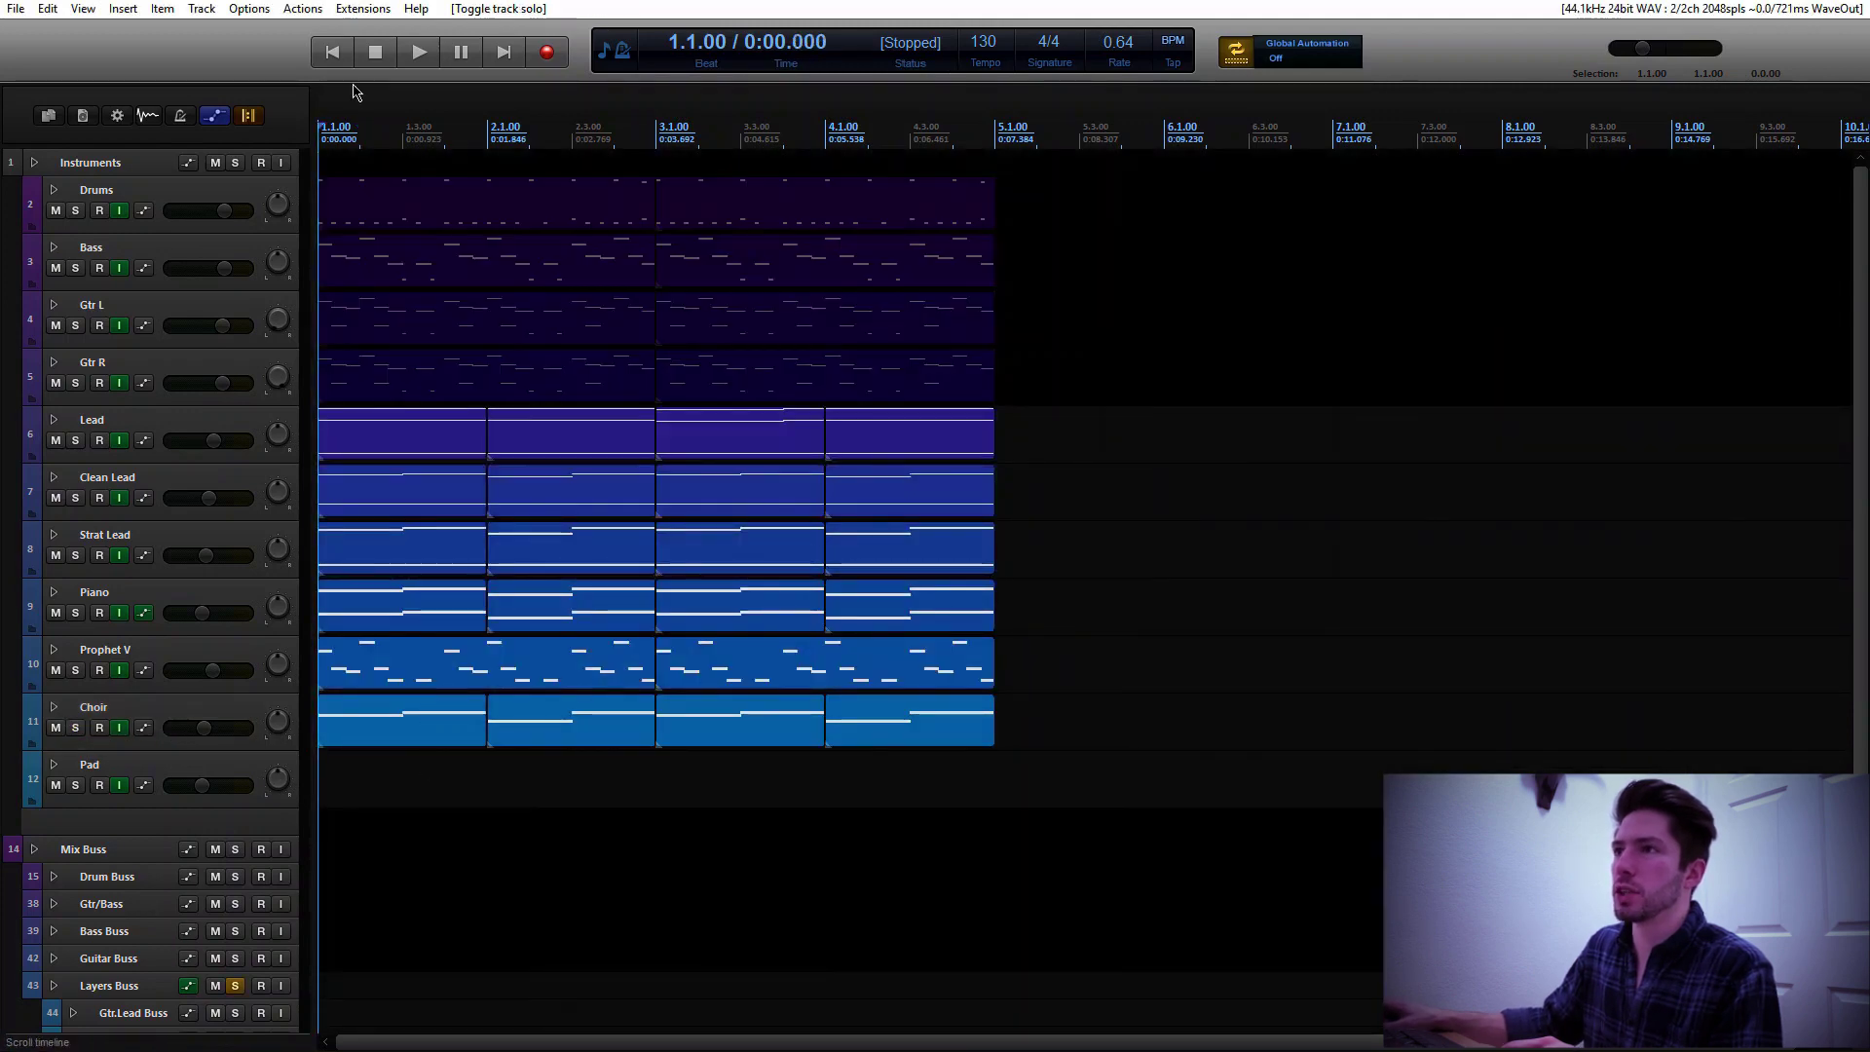
pyautogui.press('space')
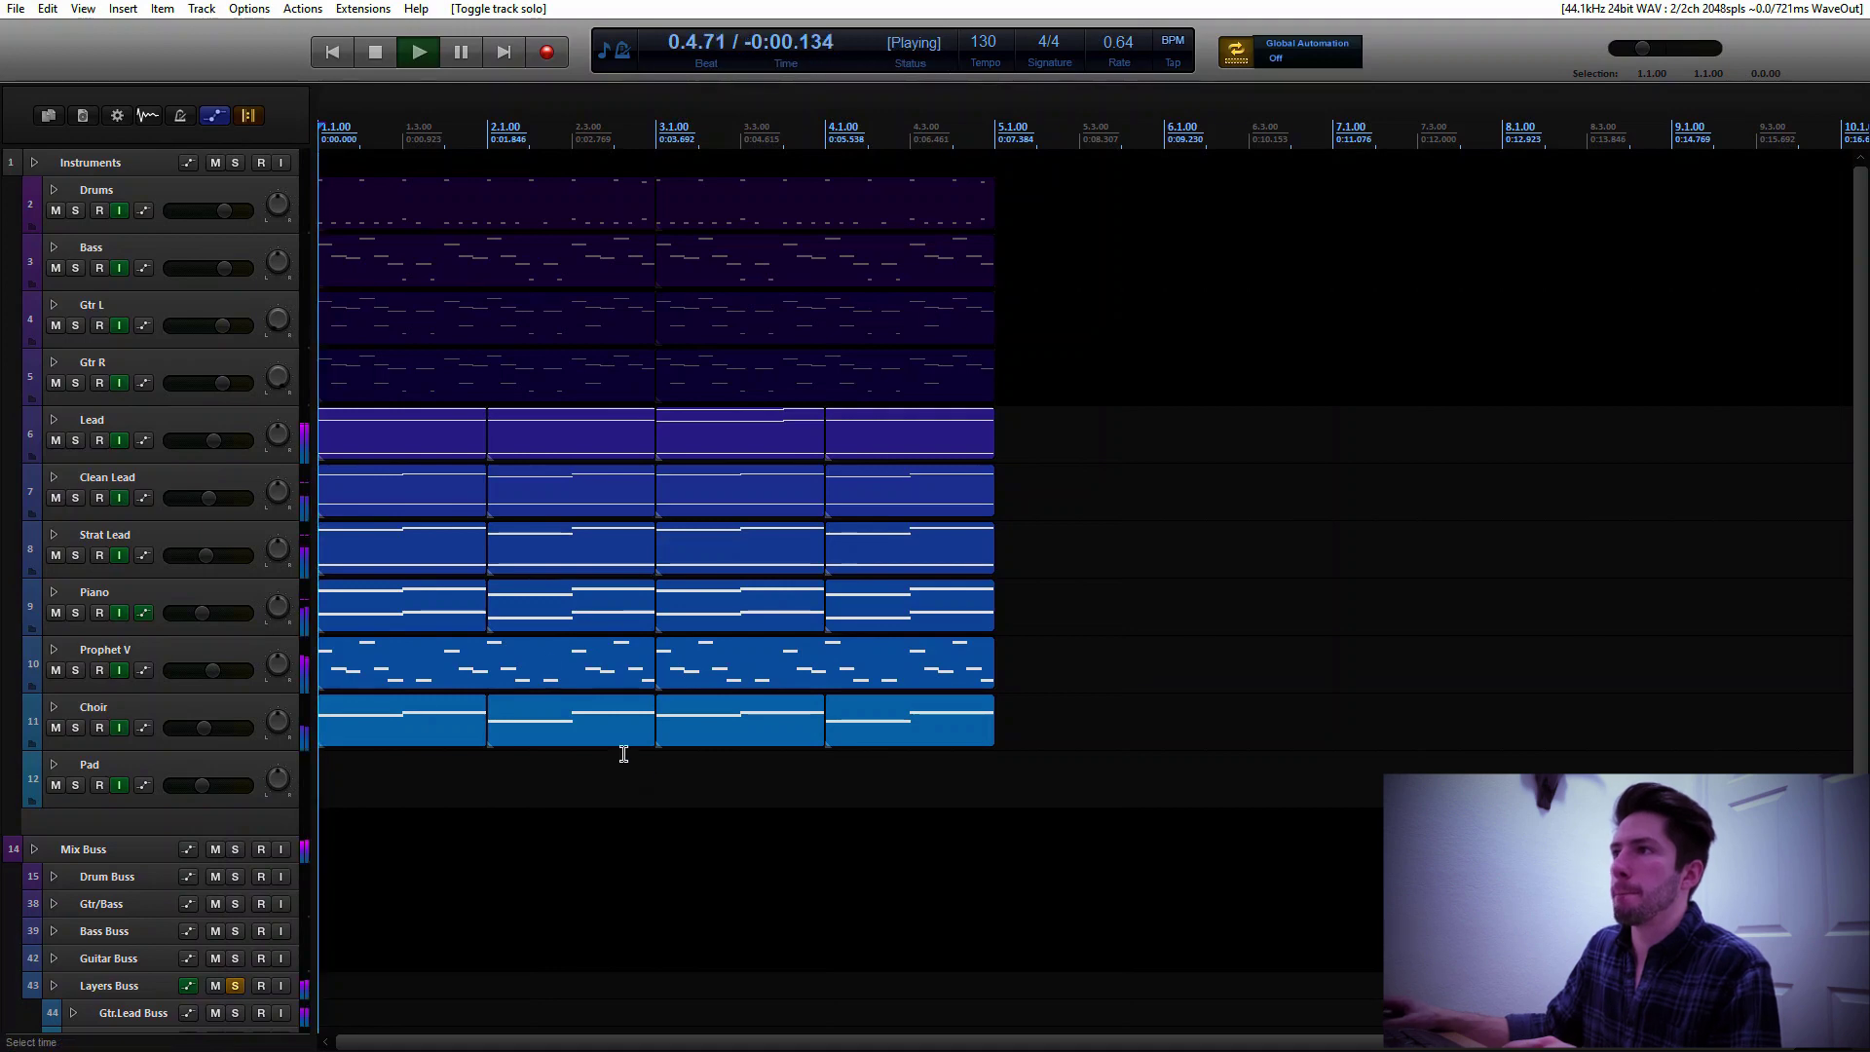
pyautogui.click(55, 441)
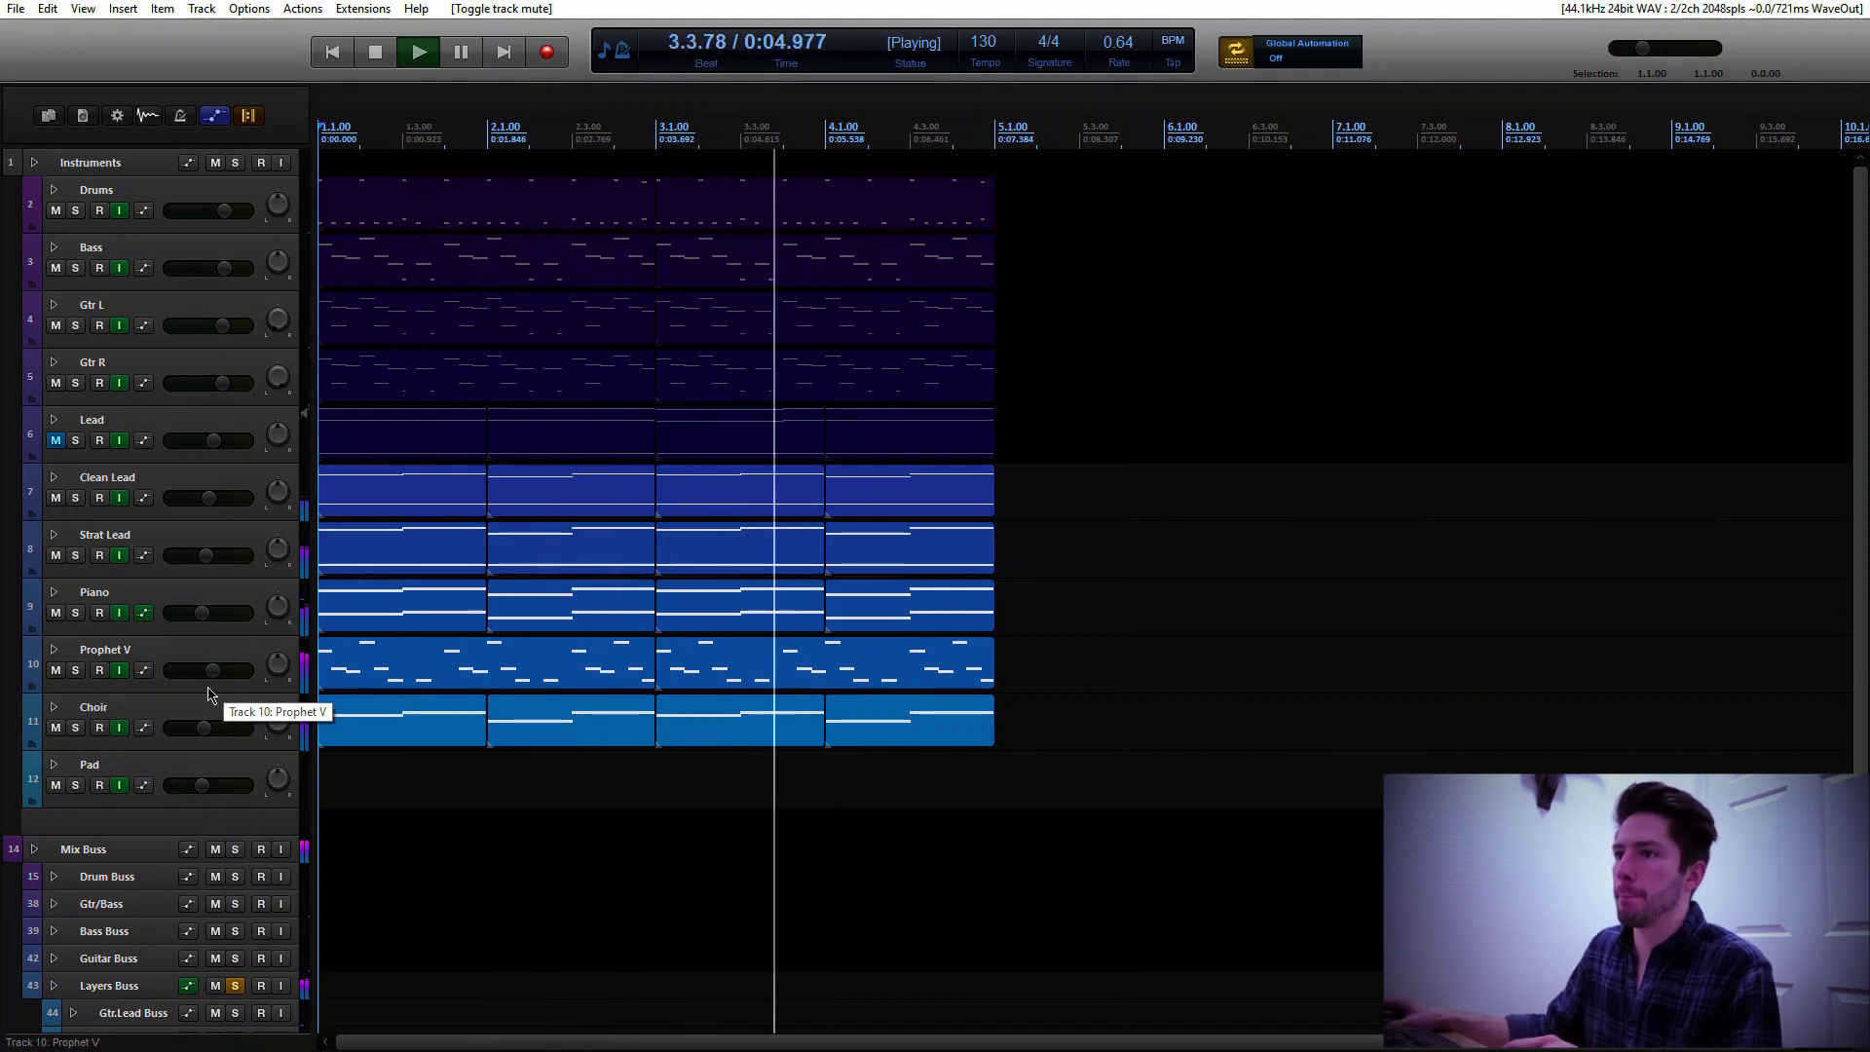
# Stop playback and transpose all notes in the selected Prophet V items up 12 semitones in the MIDI editor
pyautogui.press('space')
pyautogui.moveTo(417, 670); pyautogui.dragTo(849, 674)
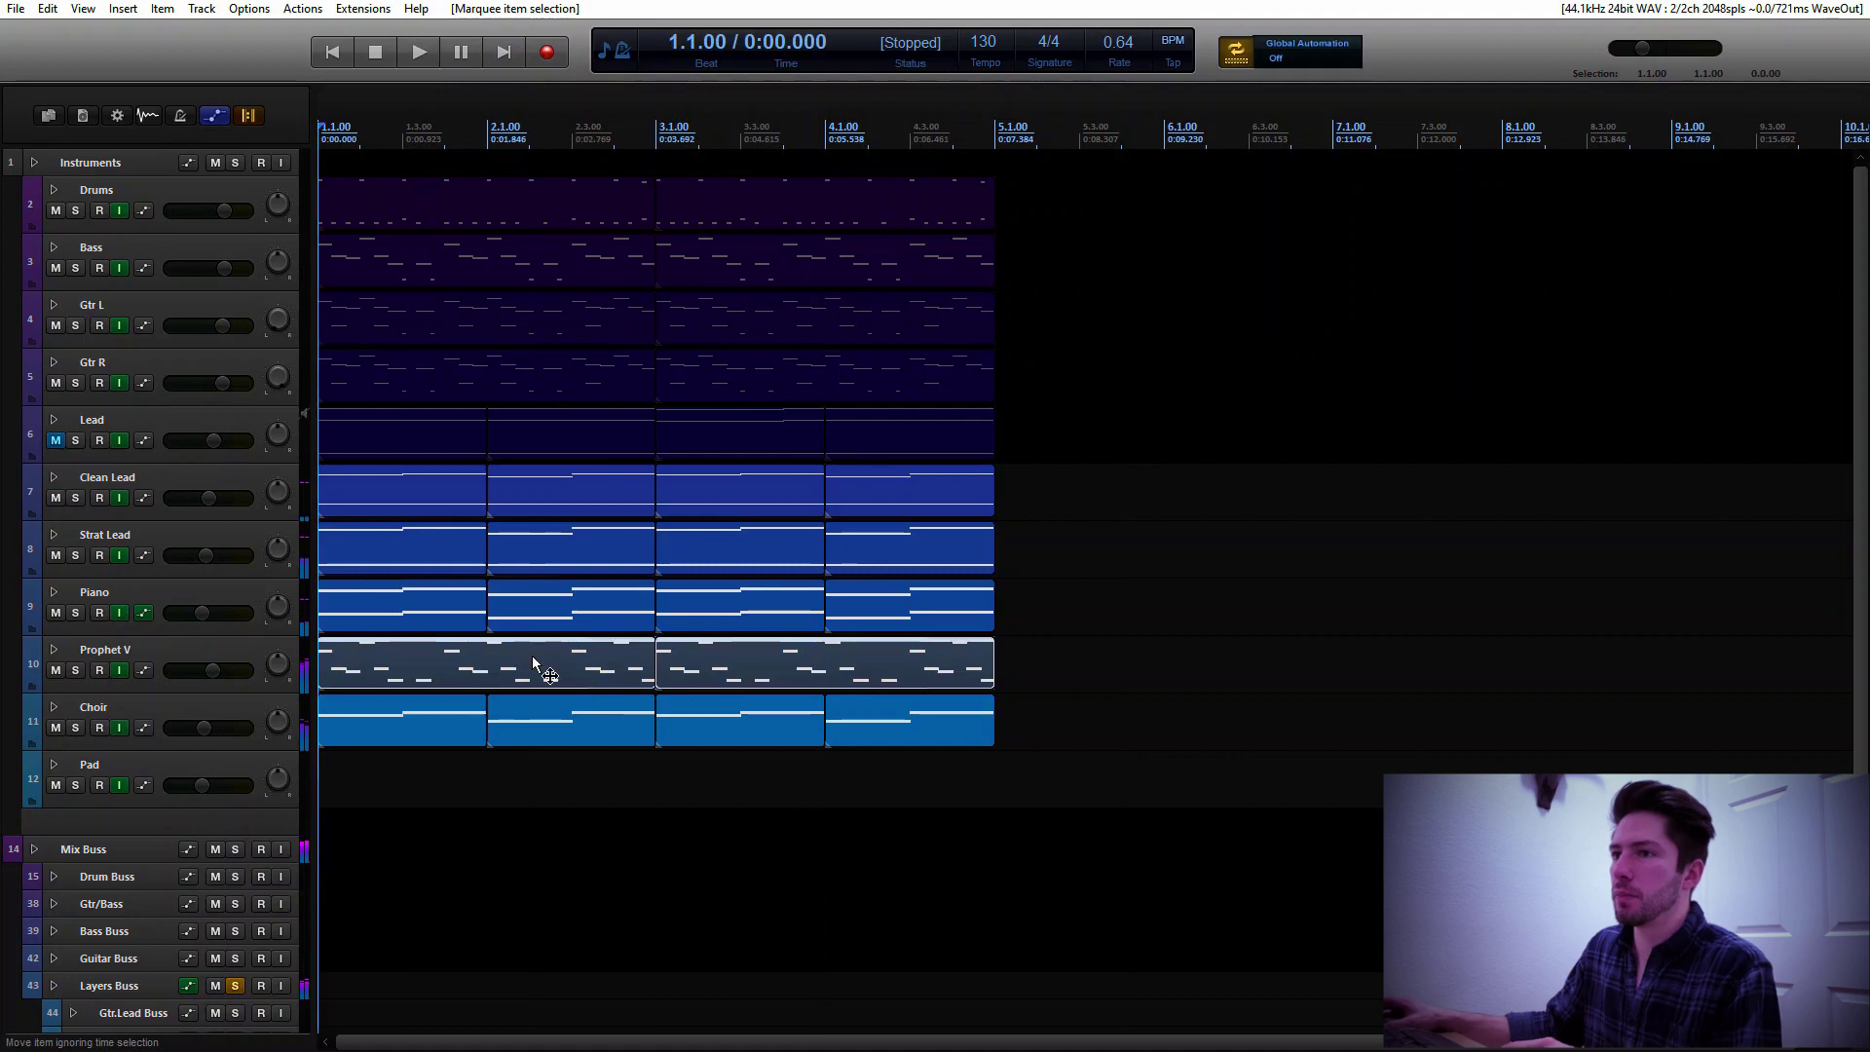
pyautogui.doubleClick(533, 665)
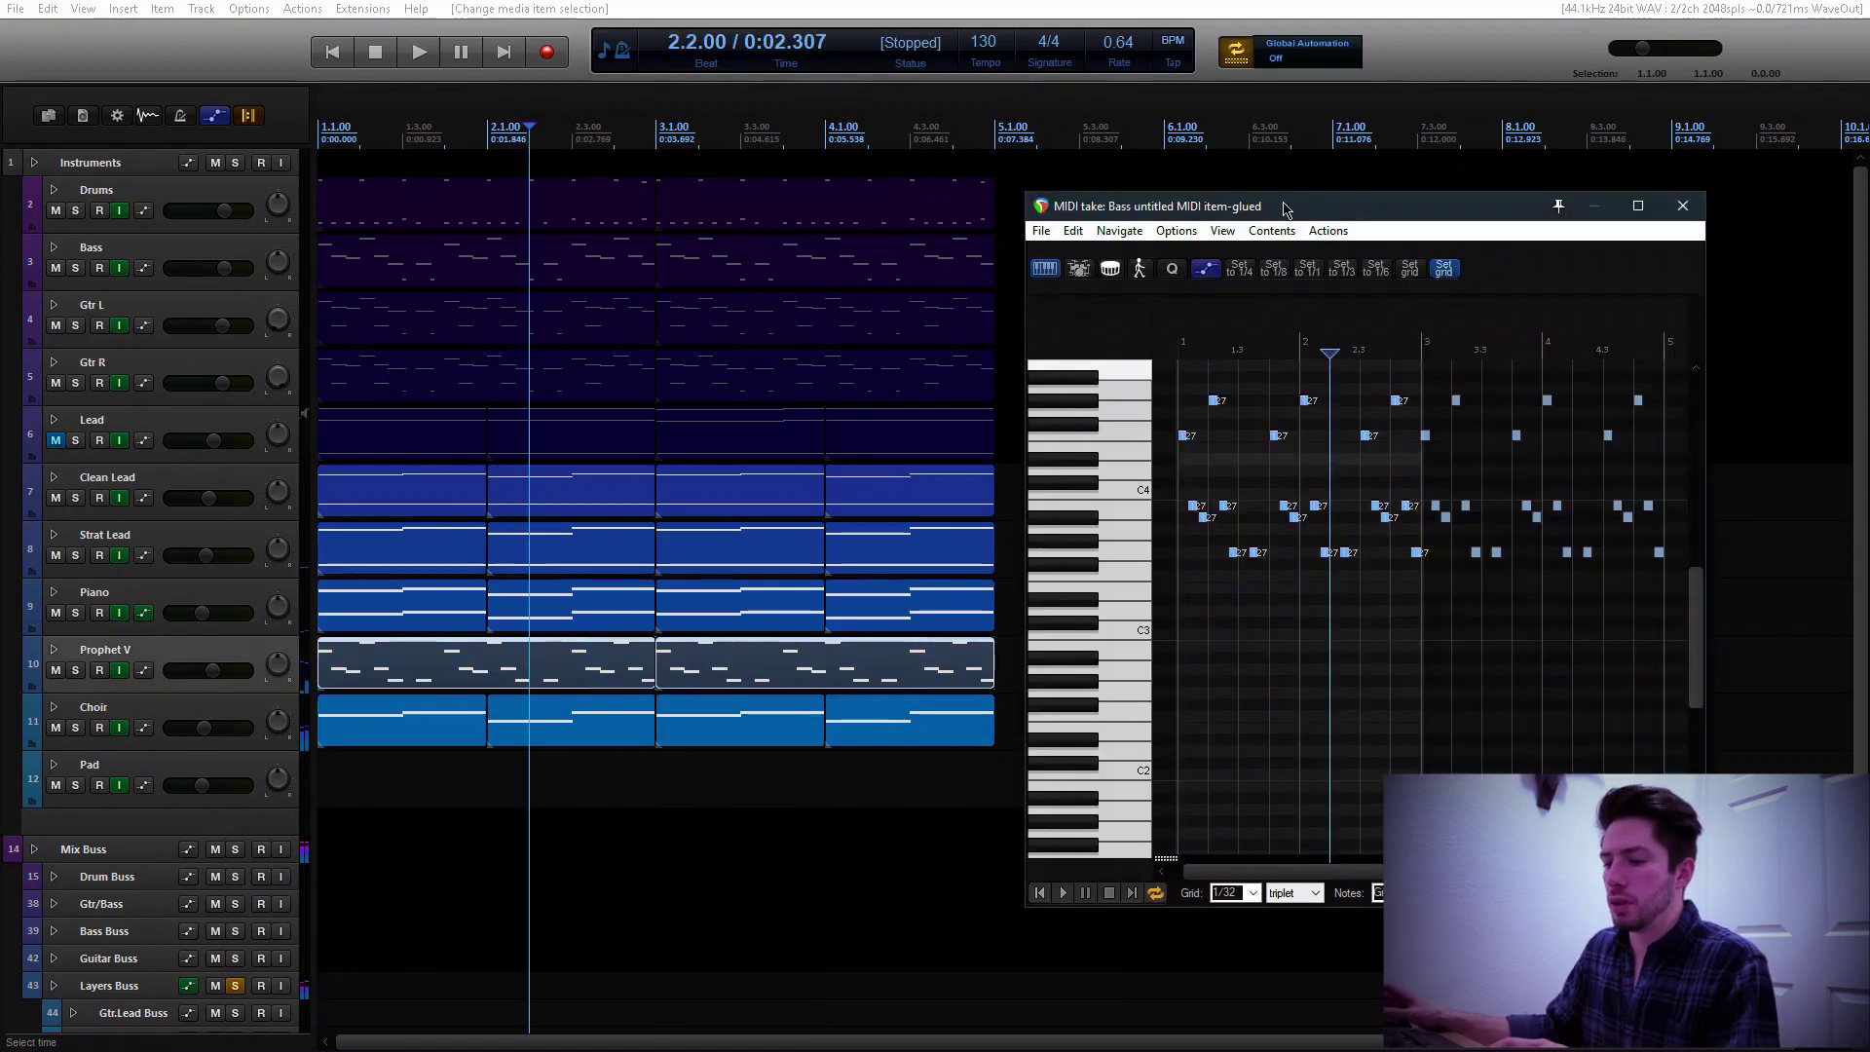
pyautogui.hotkey('ctrl', 'a')
pyautogui.write('t12')
pyautogui.press('Return')
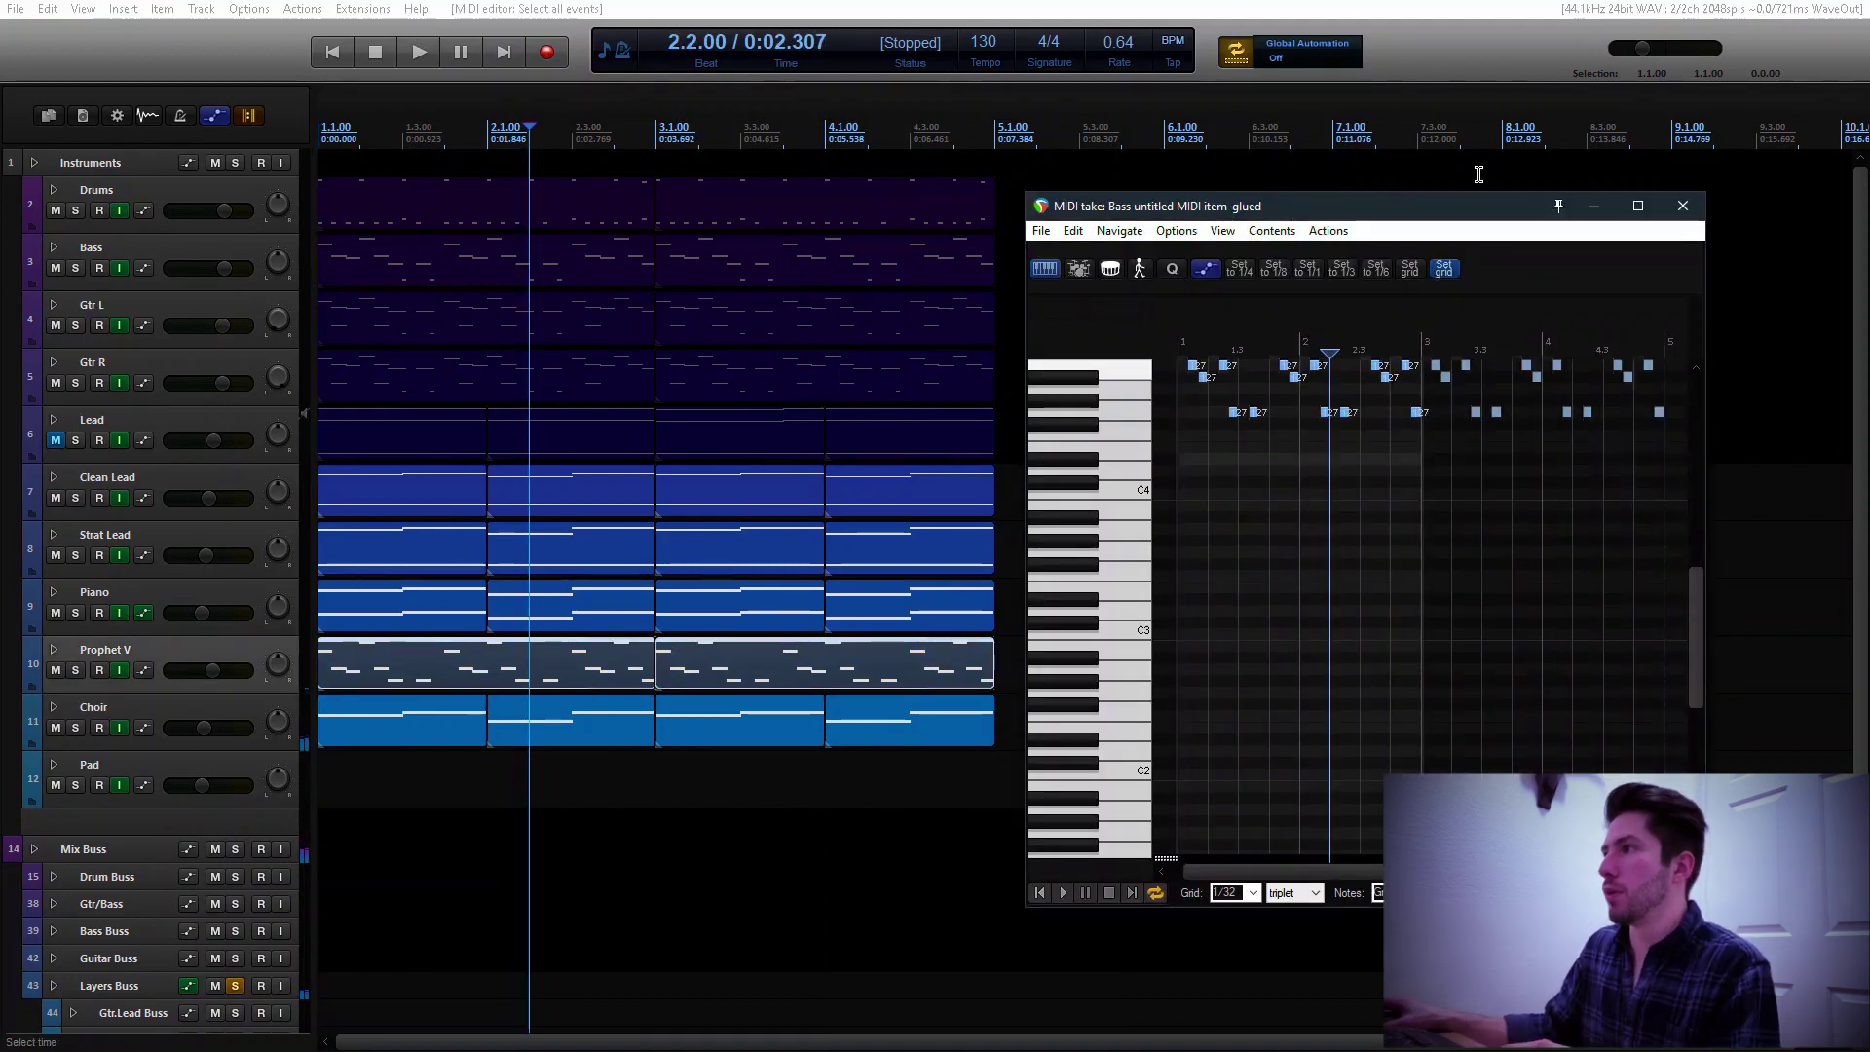
pyautogui.click(1682, 205)
pyautogui.press('Escape')
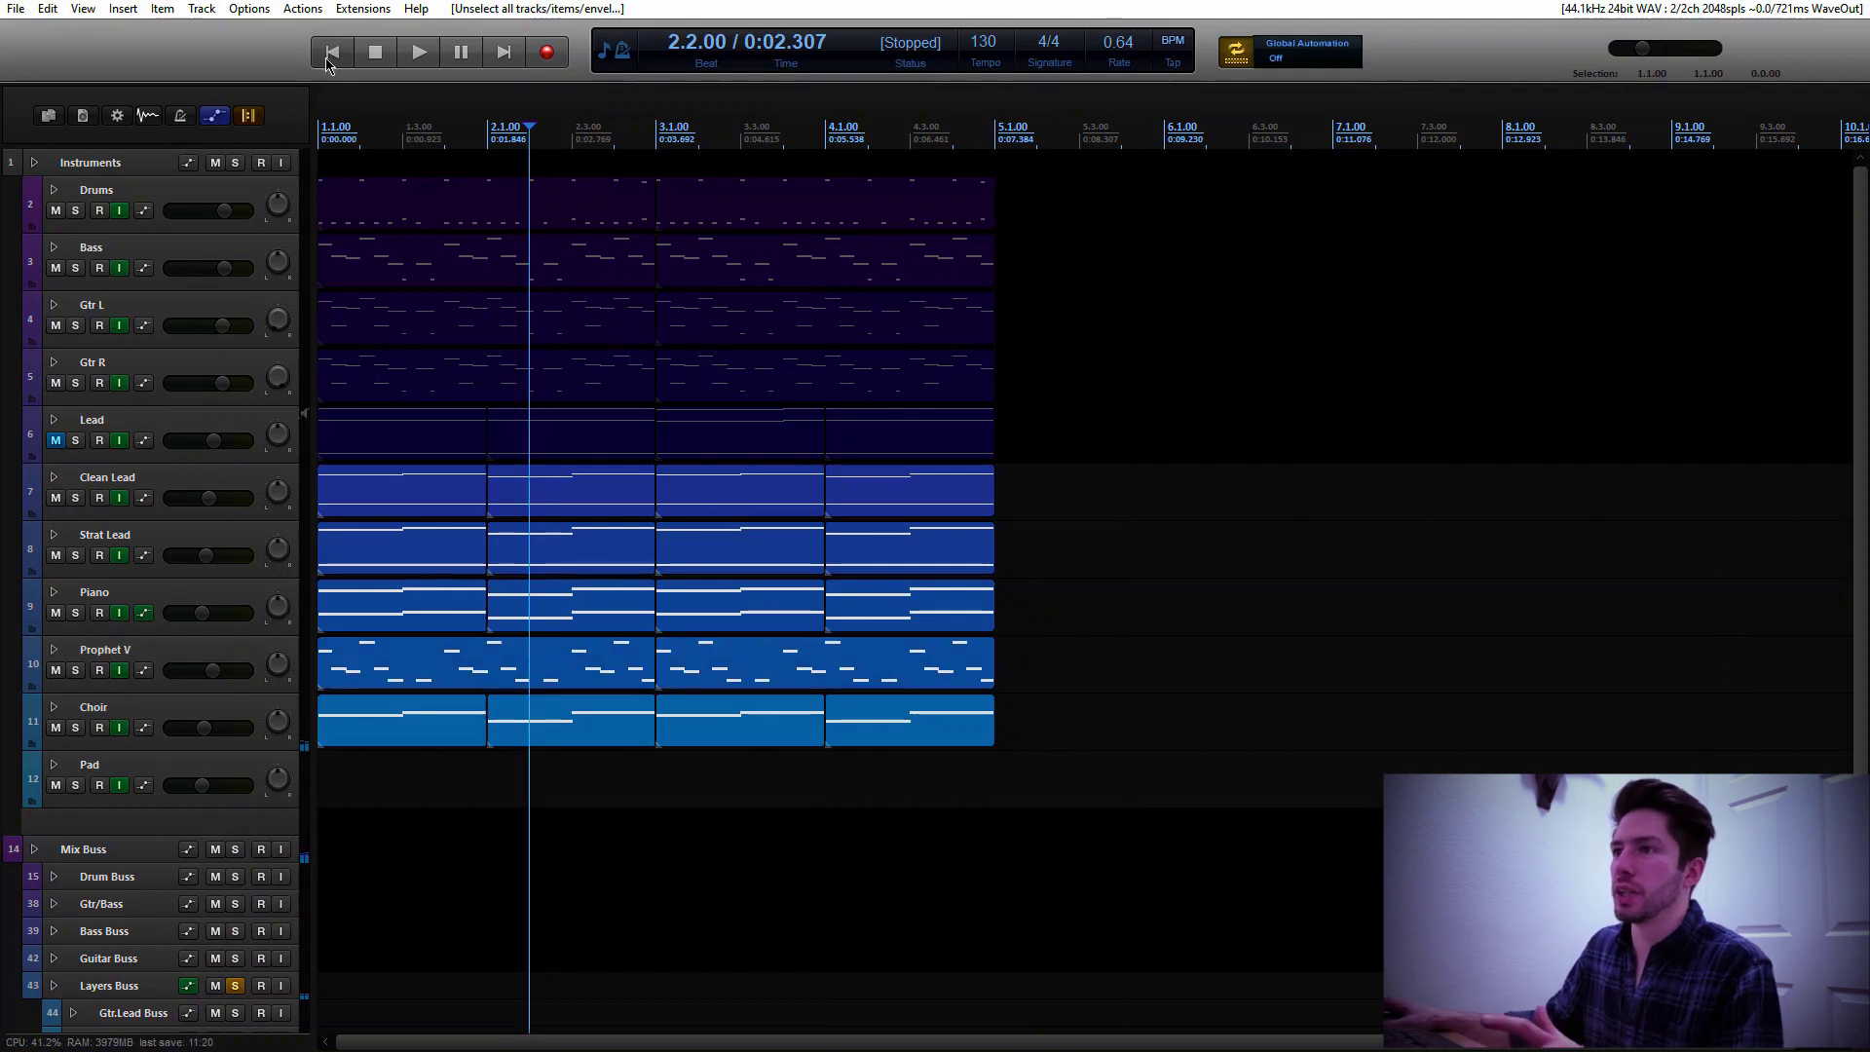
# Play the soloed layers from the project start to hear the raised Prophet V part
pyautogui.click(329, 58)
pyautogui.press('space')
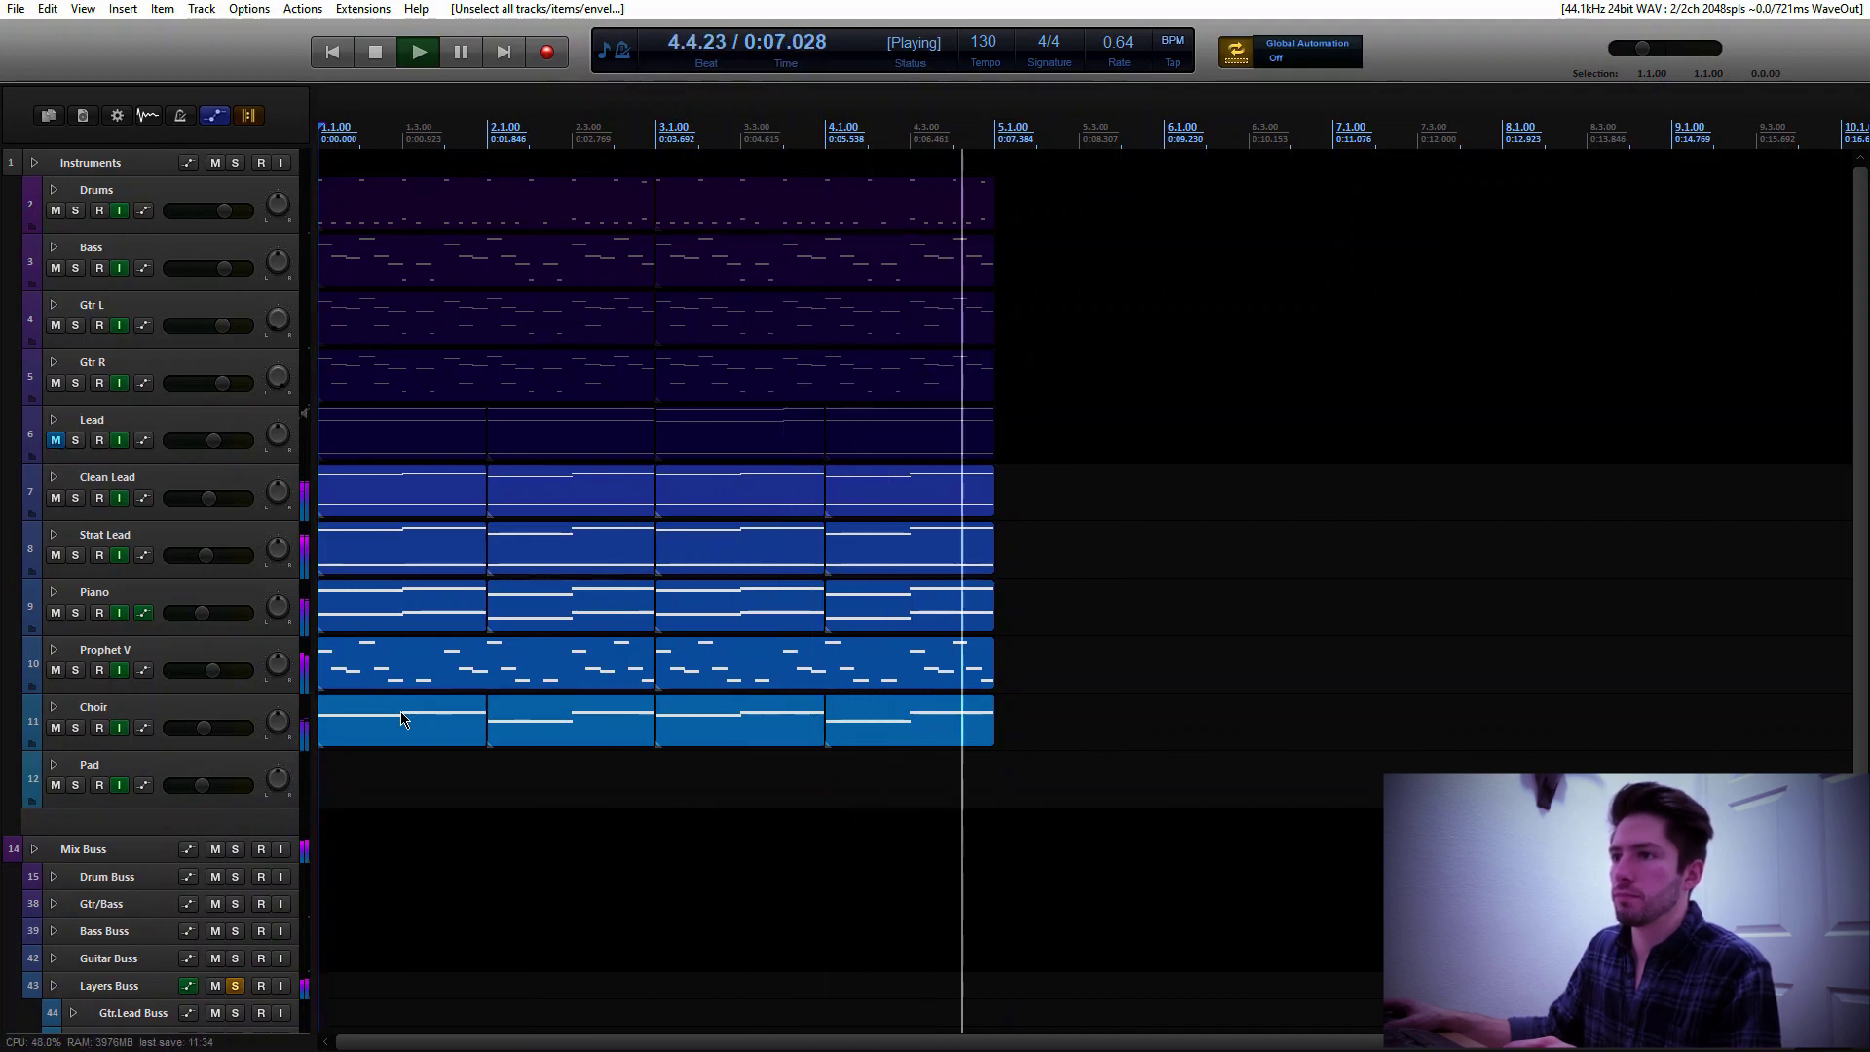
pyautogui.press('space')
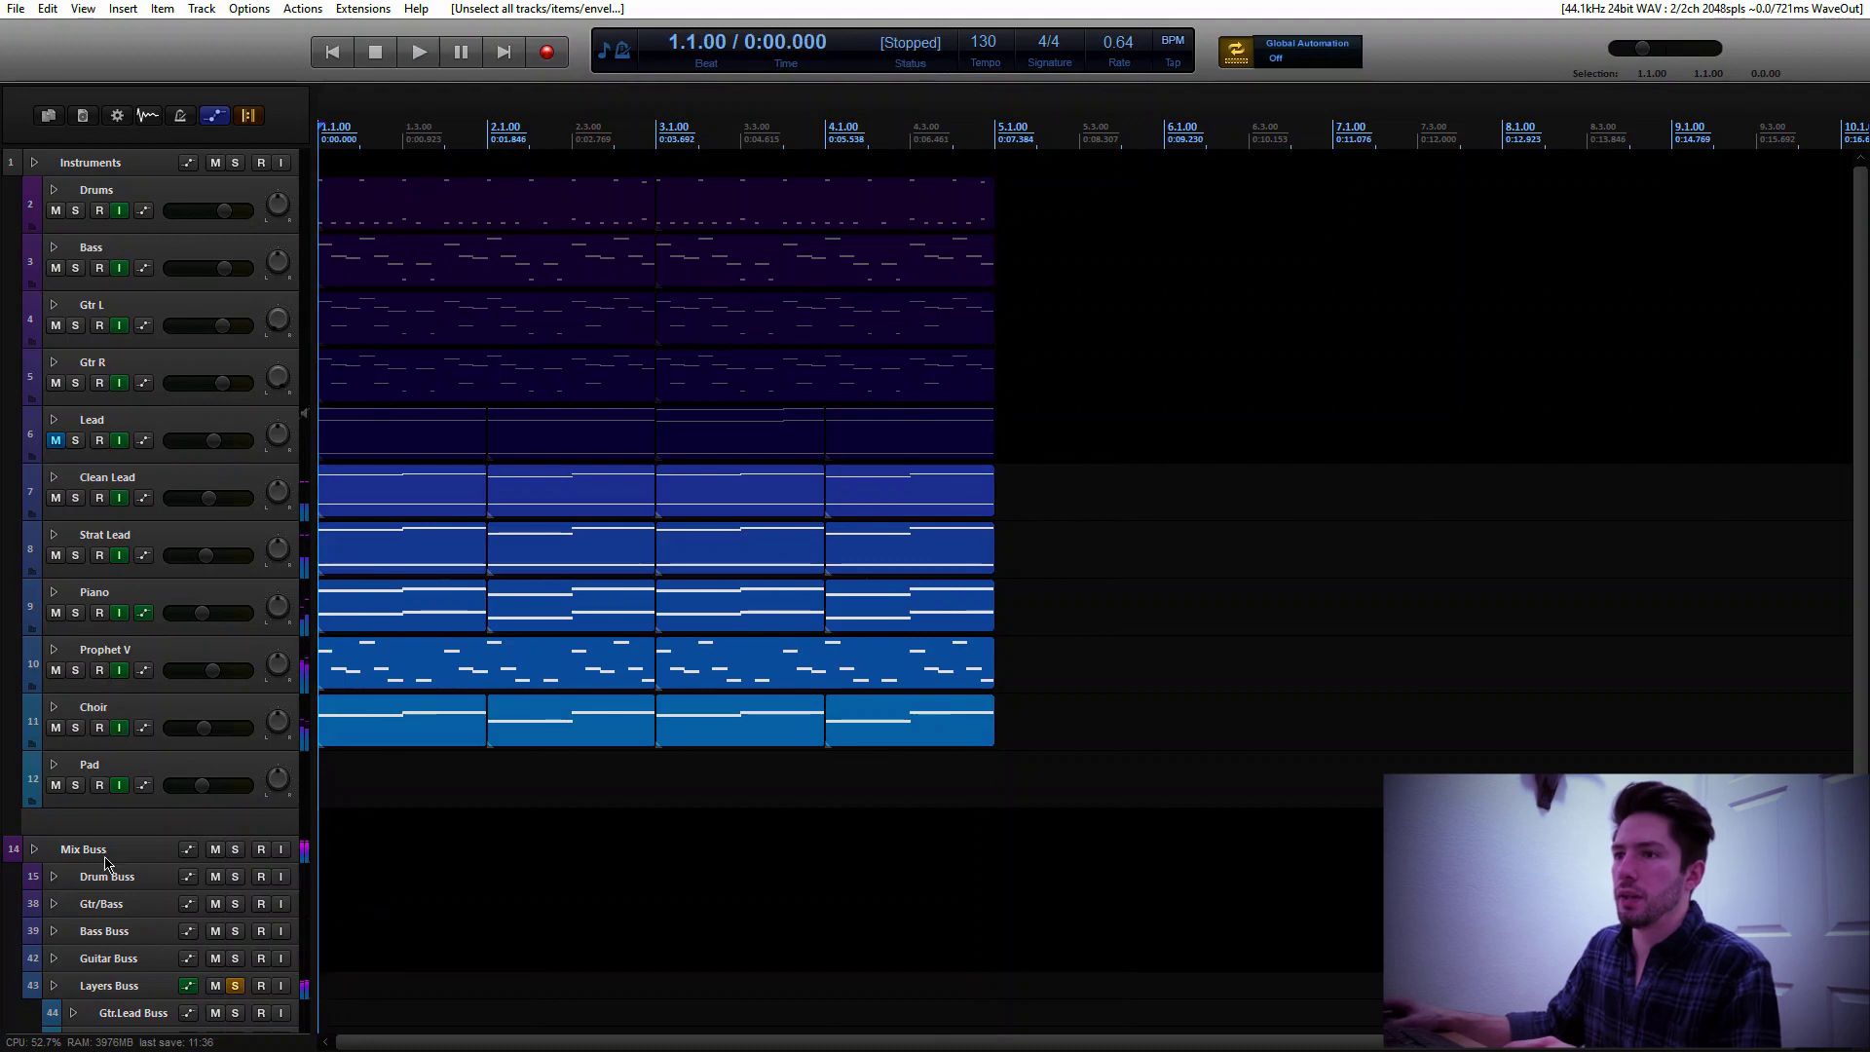
# Insert a one-bar MIDI item at the start of the Pad track and open it in the MIDI editor
pyautogui.click(119, 764)
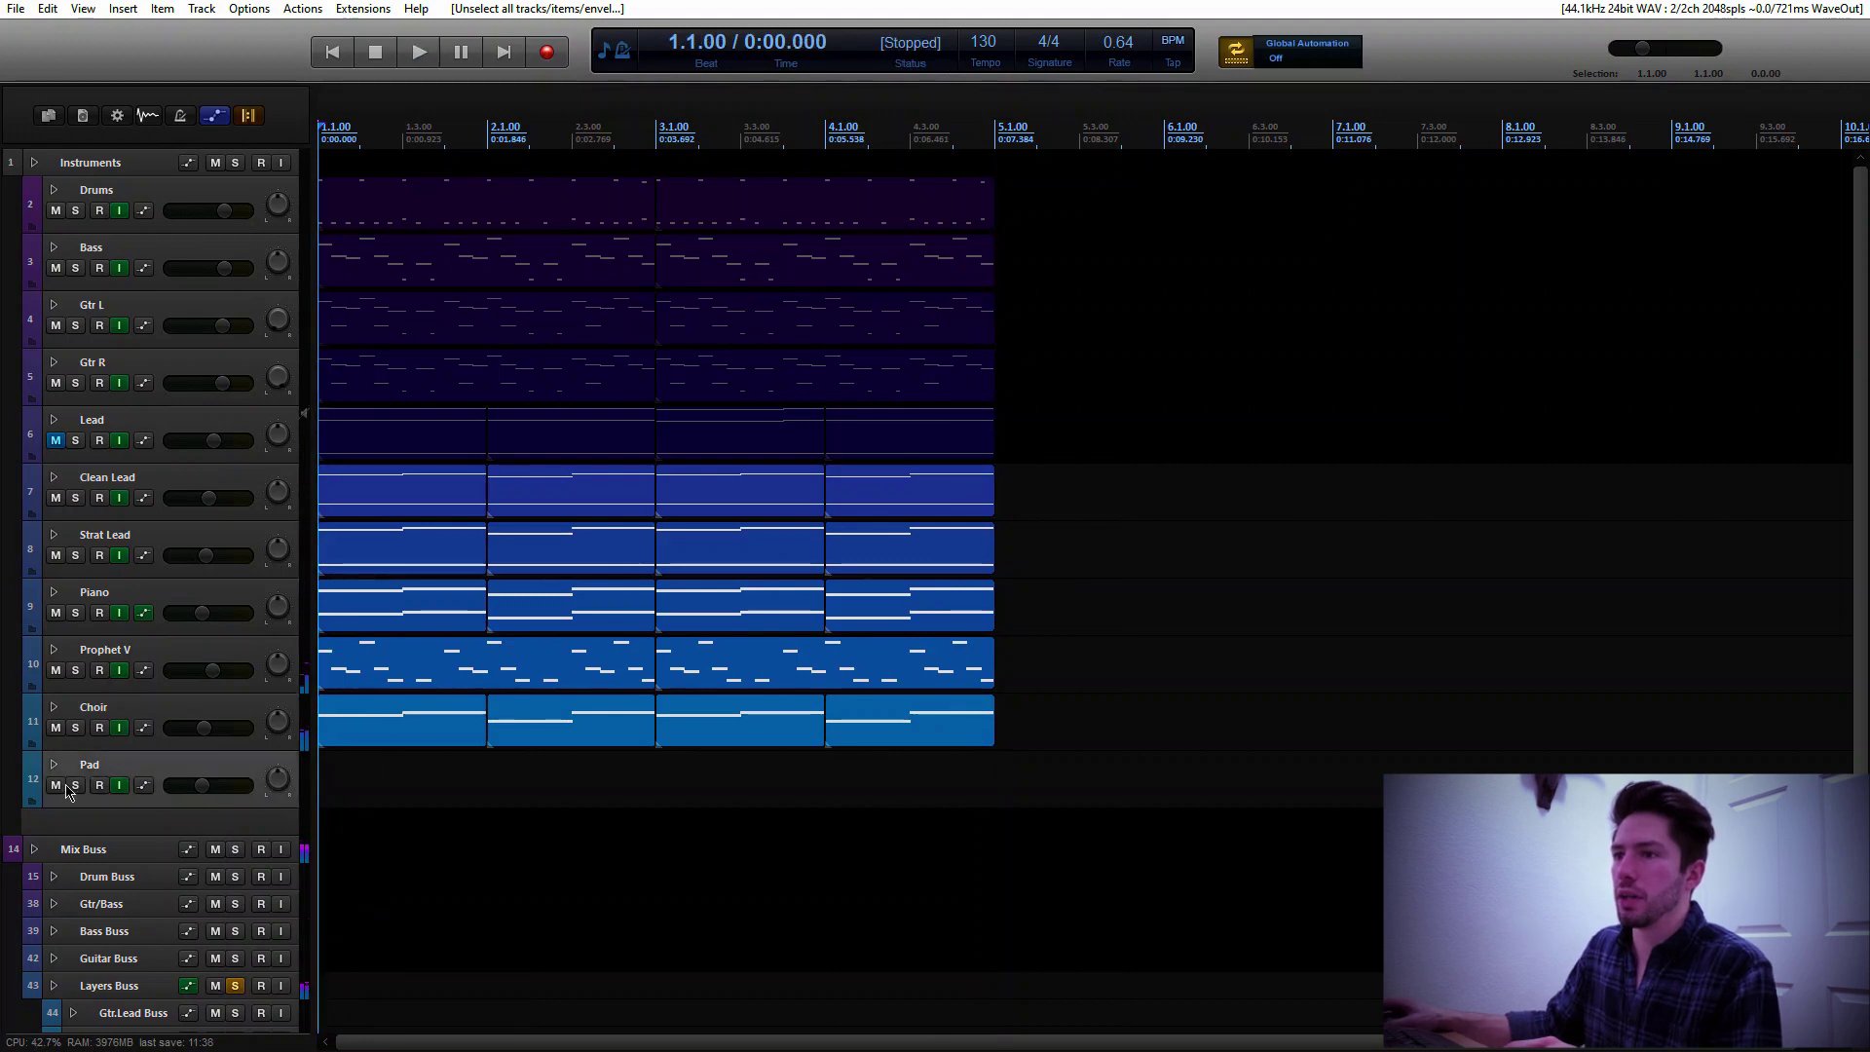
pyautogui.doubleClick(330, 784)
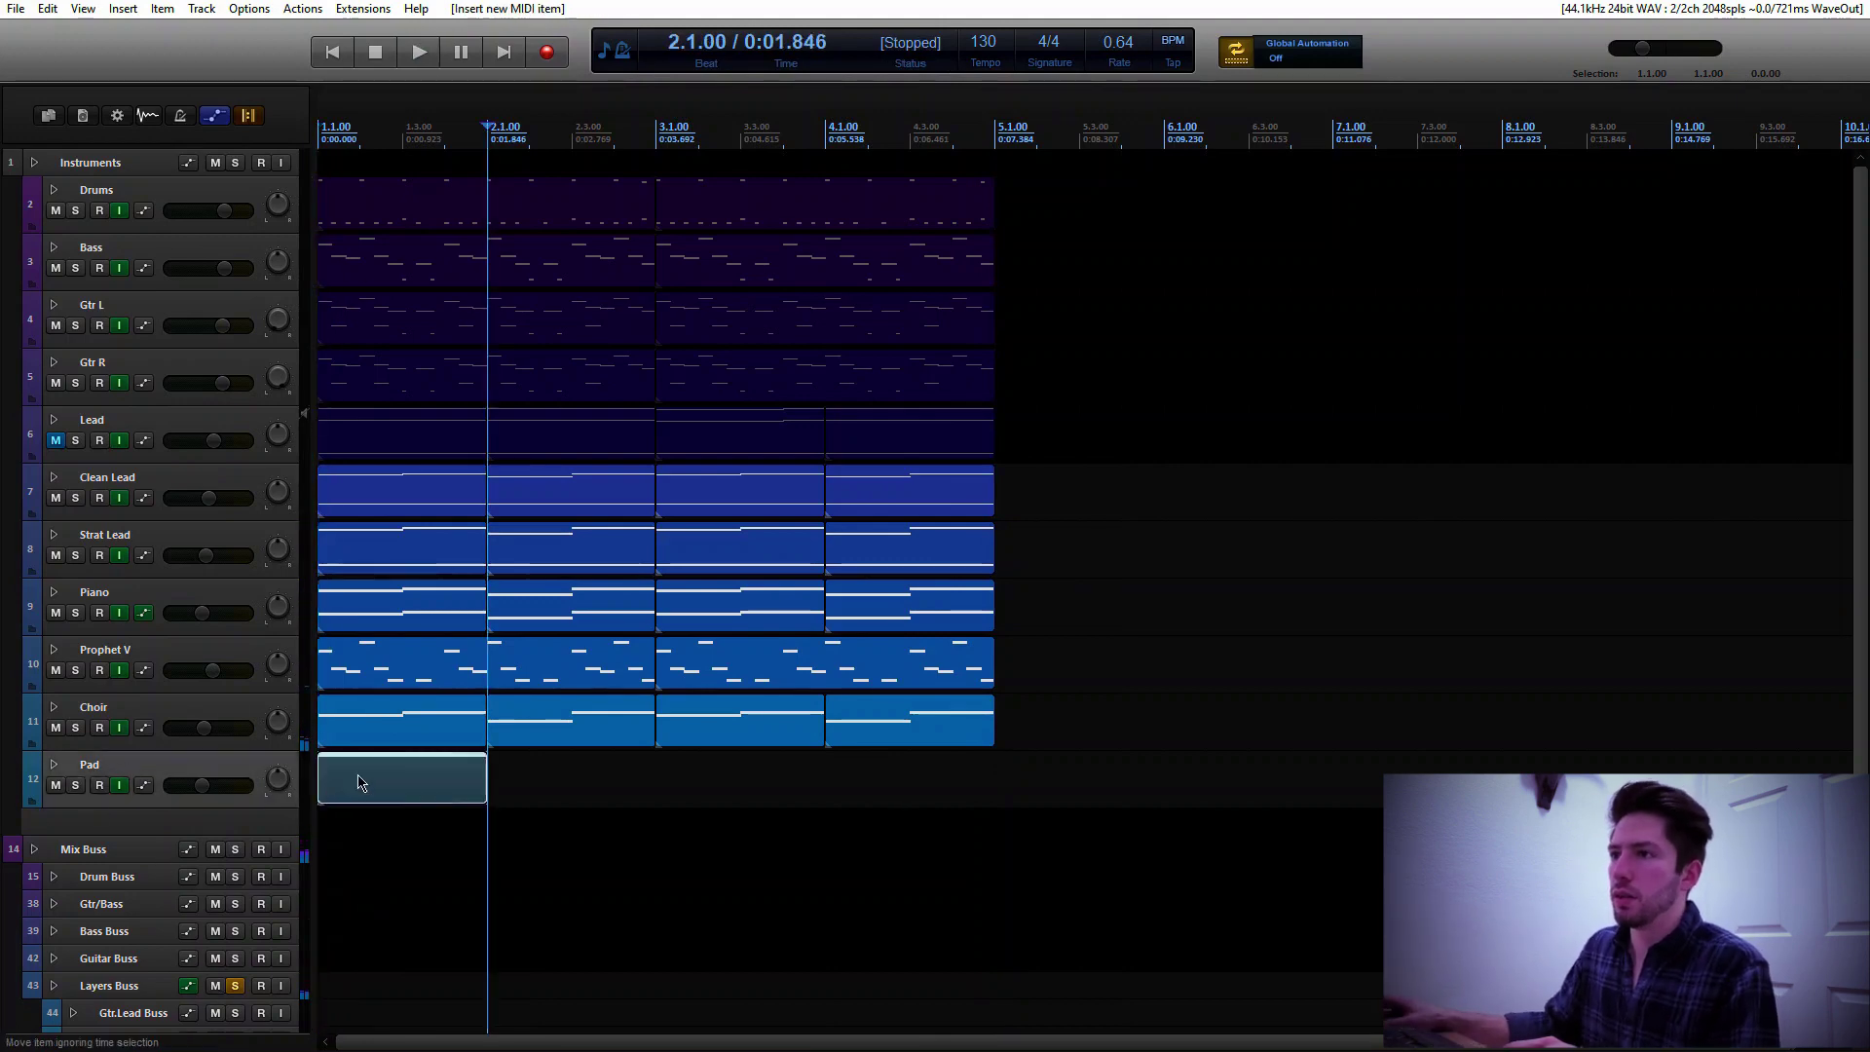
pyautogui.doubleClick(359, 783)
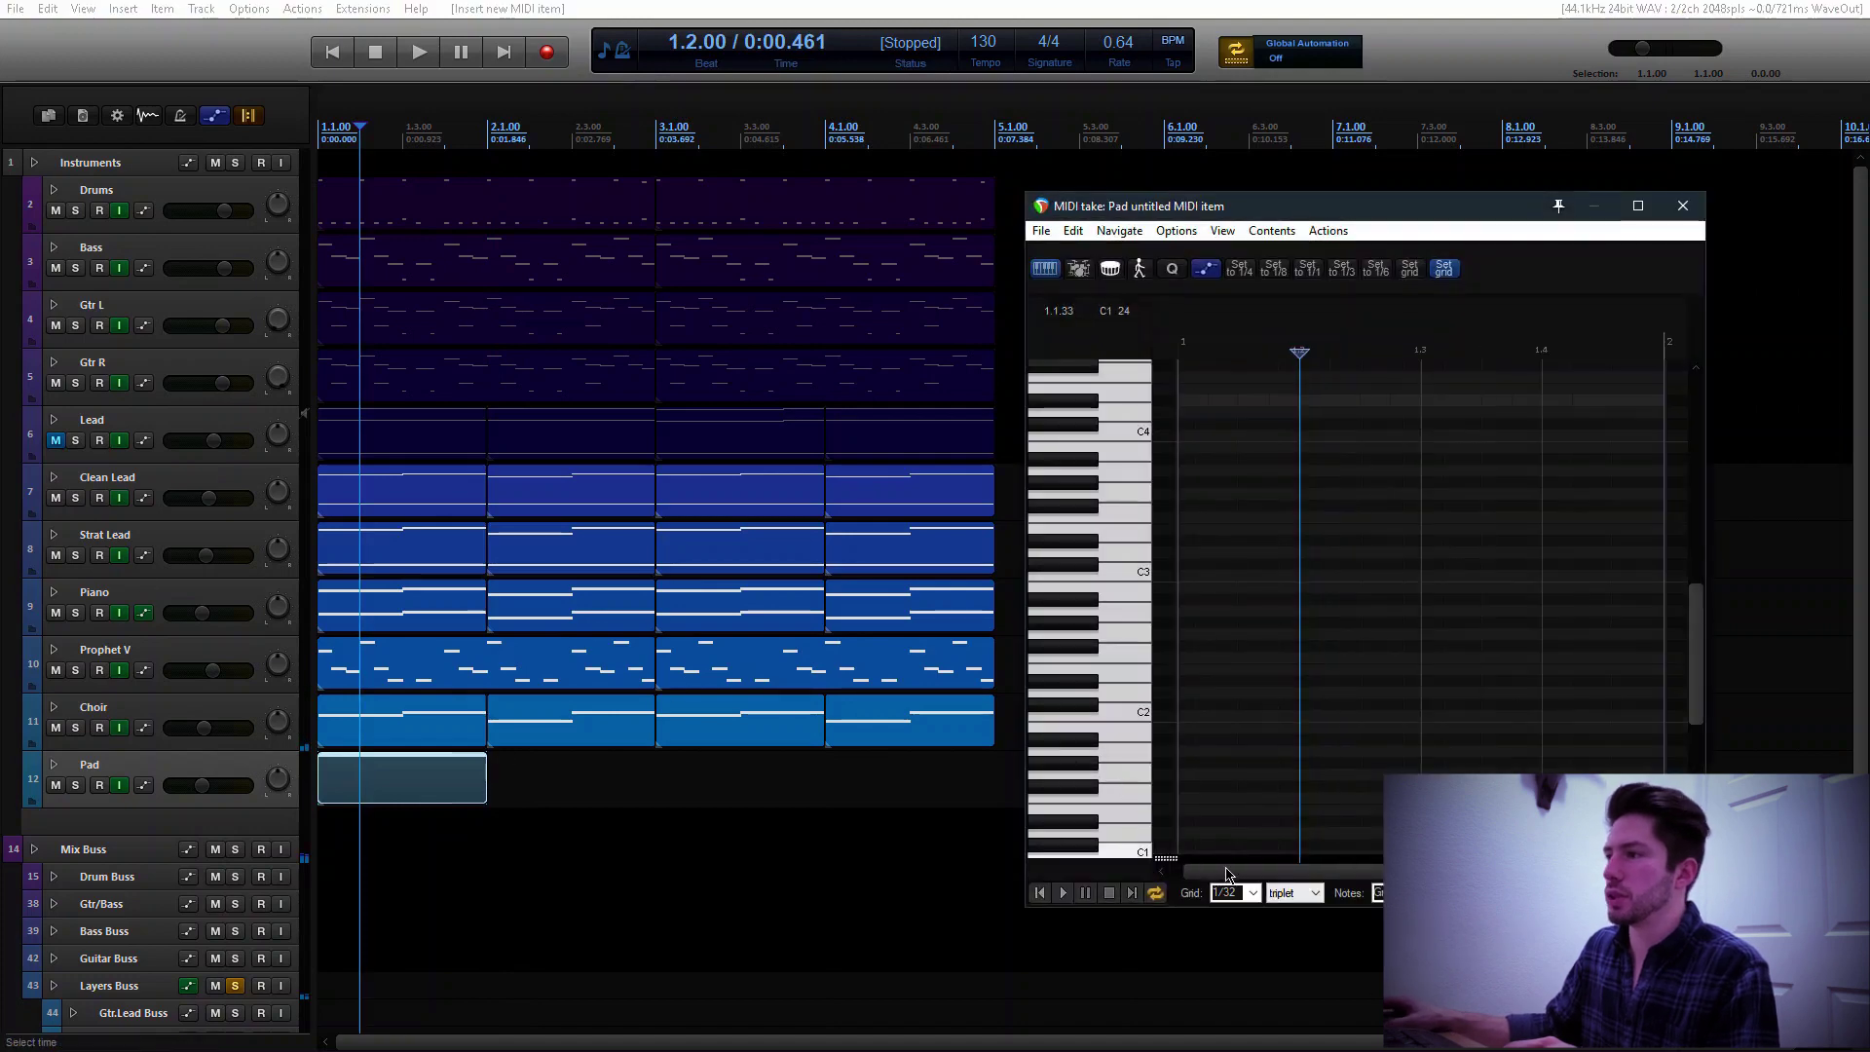
pyautogui.moveTo(1695, 669); pyautogui.dragTo(1699, 652)
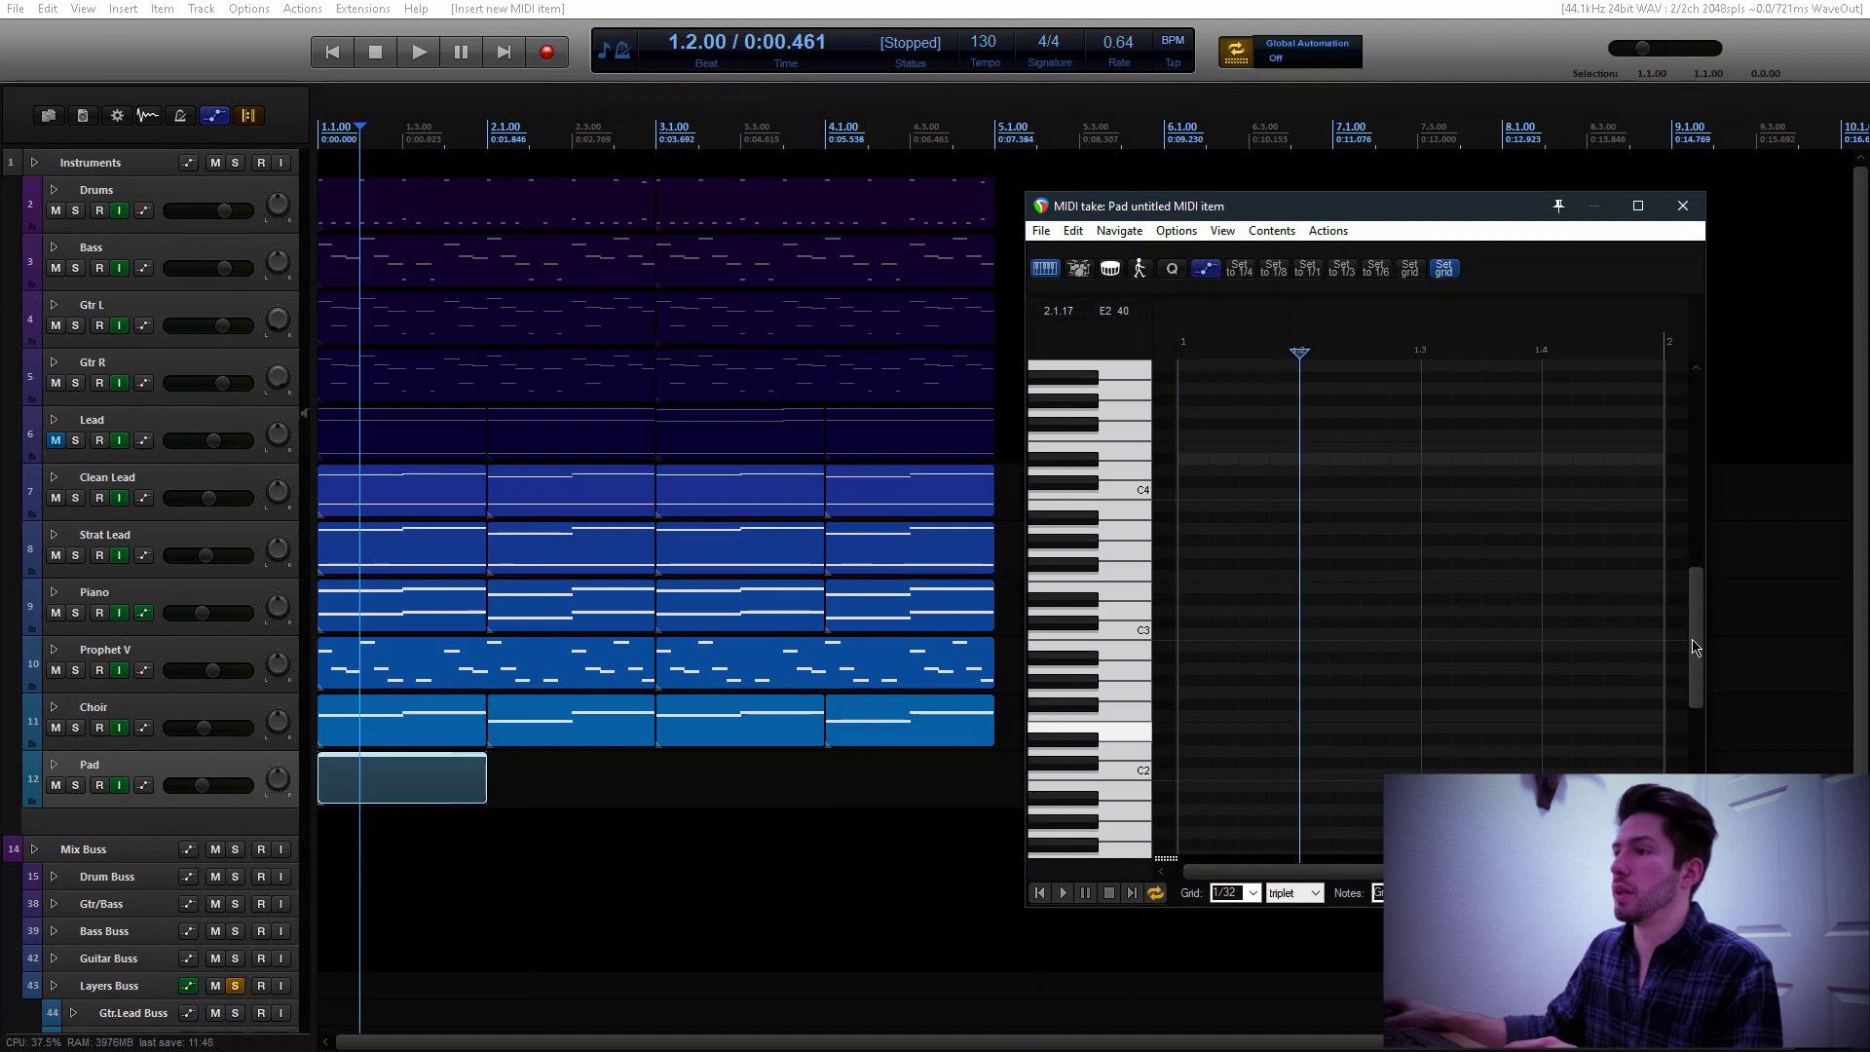
pyautogui.moveTo(1696, 647); pyautogui.dragTo(1697, 655)
# Open the Pad track's reFX Nexus plugin from the mixer and examine its selected library preset and master filter cutoff
pyautogui.click(162, 770)
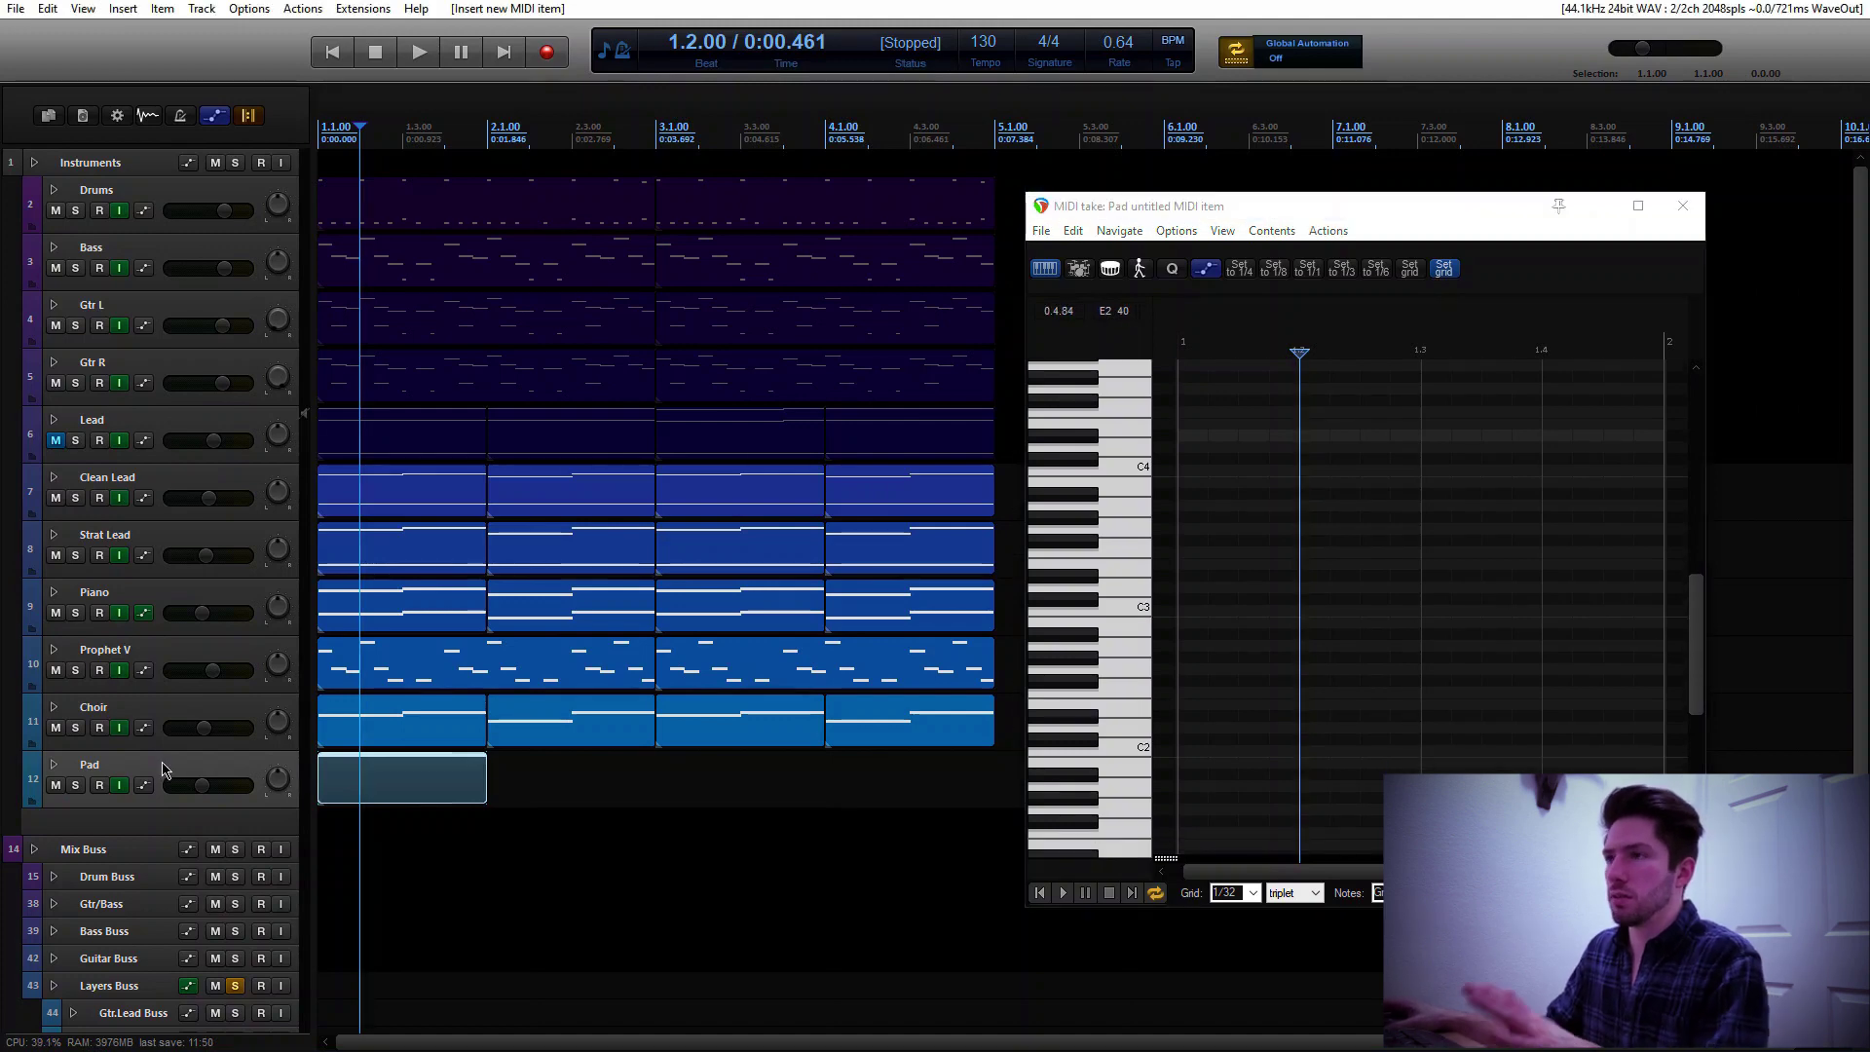
pyautogui.hotkey('ctrl', 'm')
pyautogui.click(998, 109)
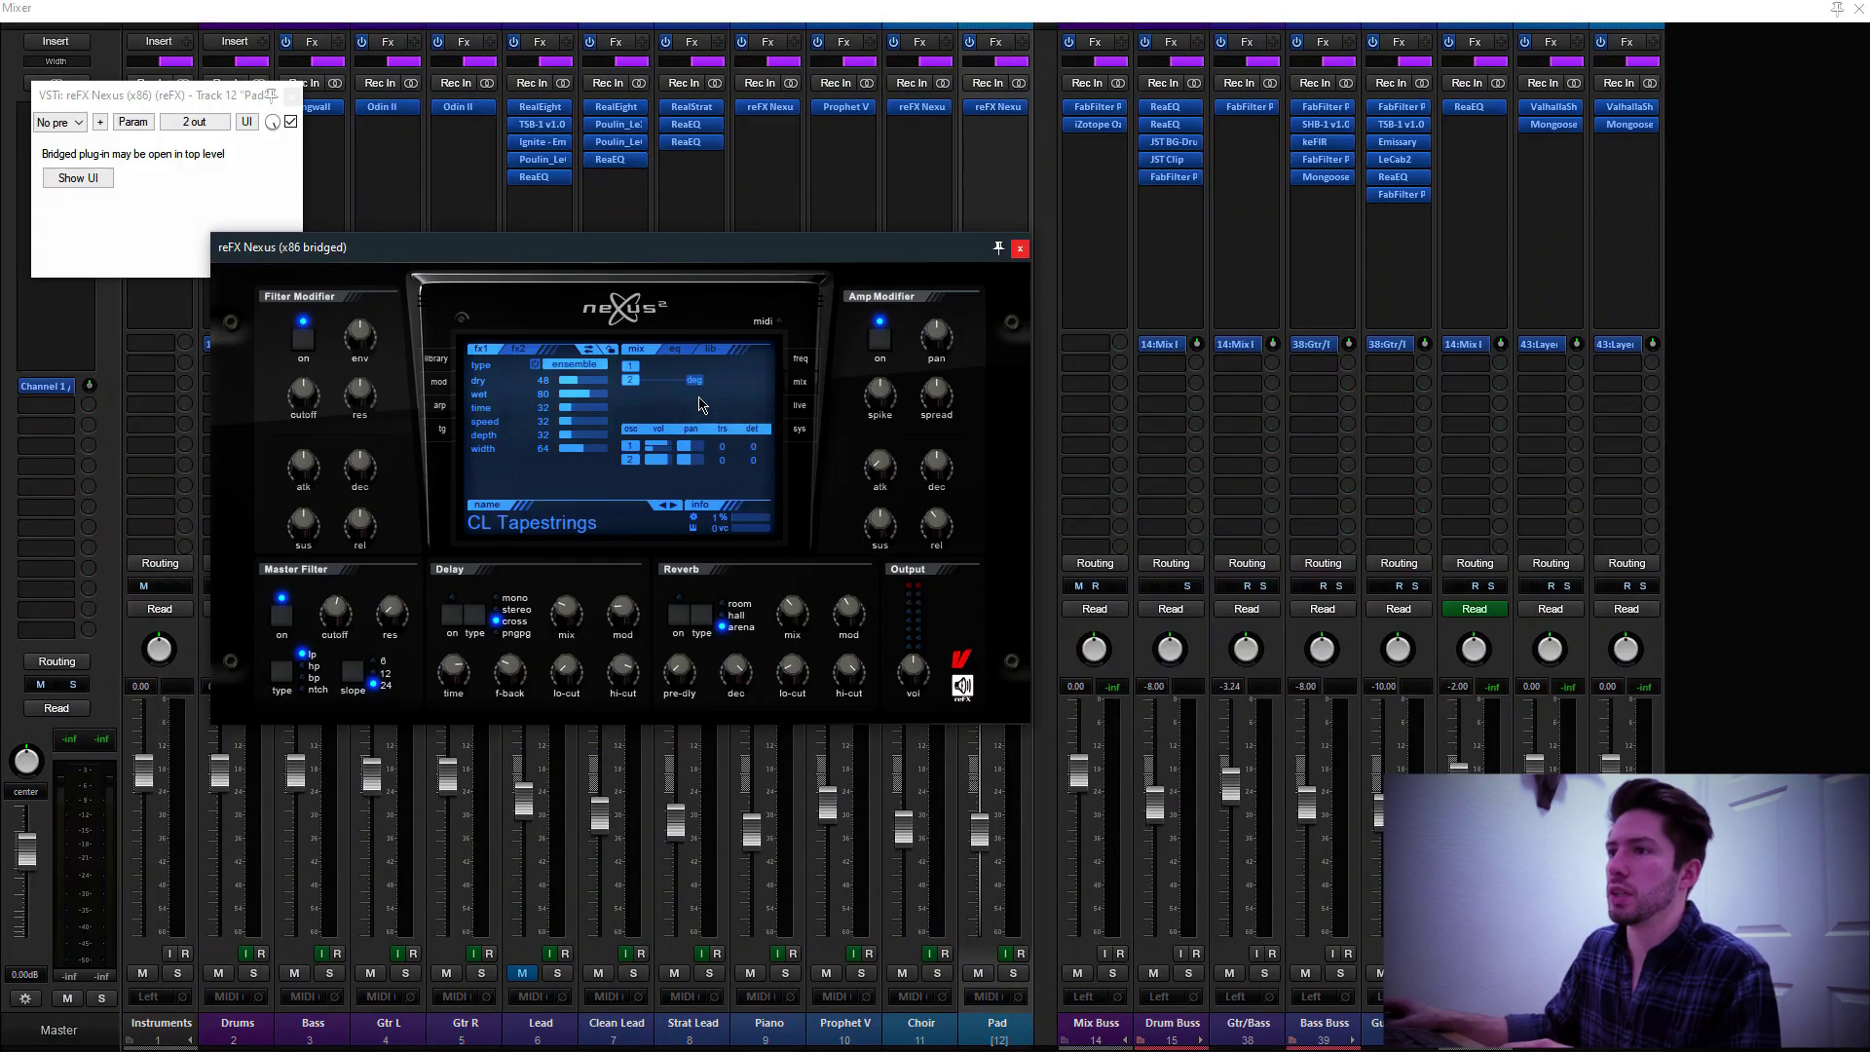
pyautogui.click(440, 361)
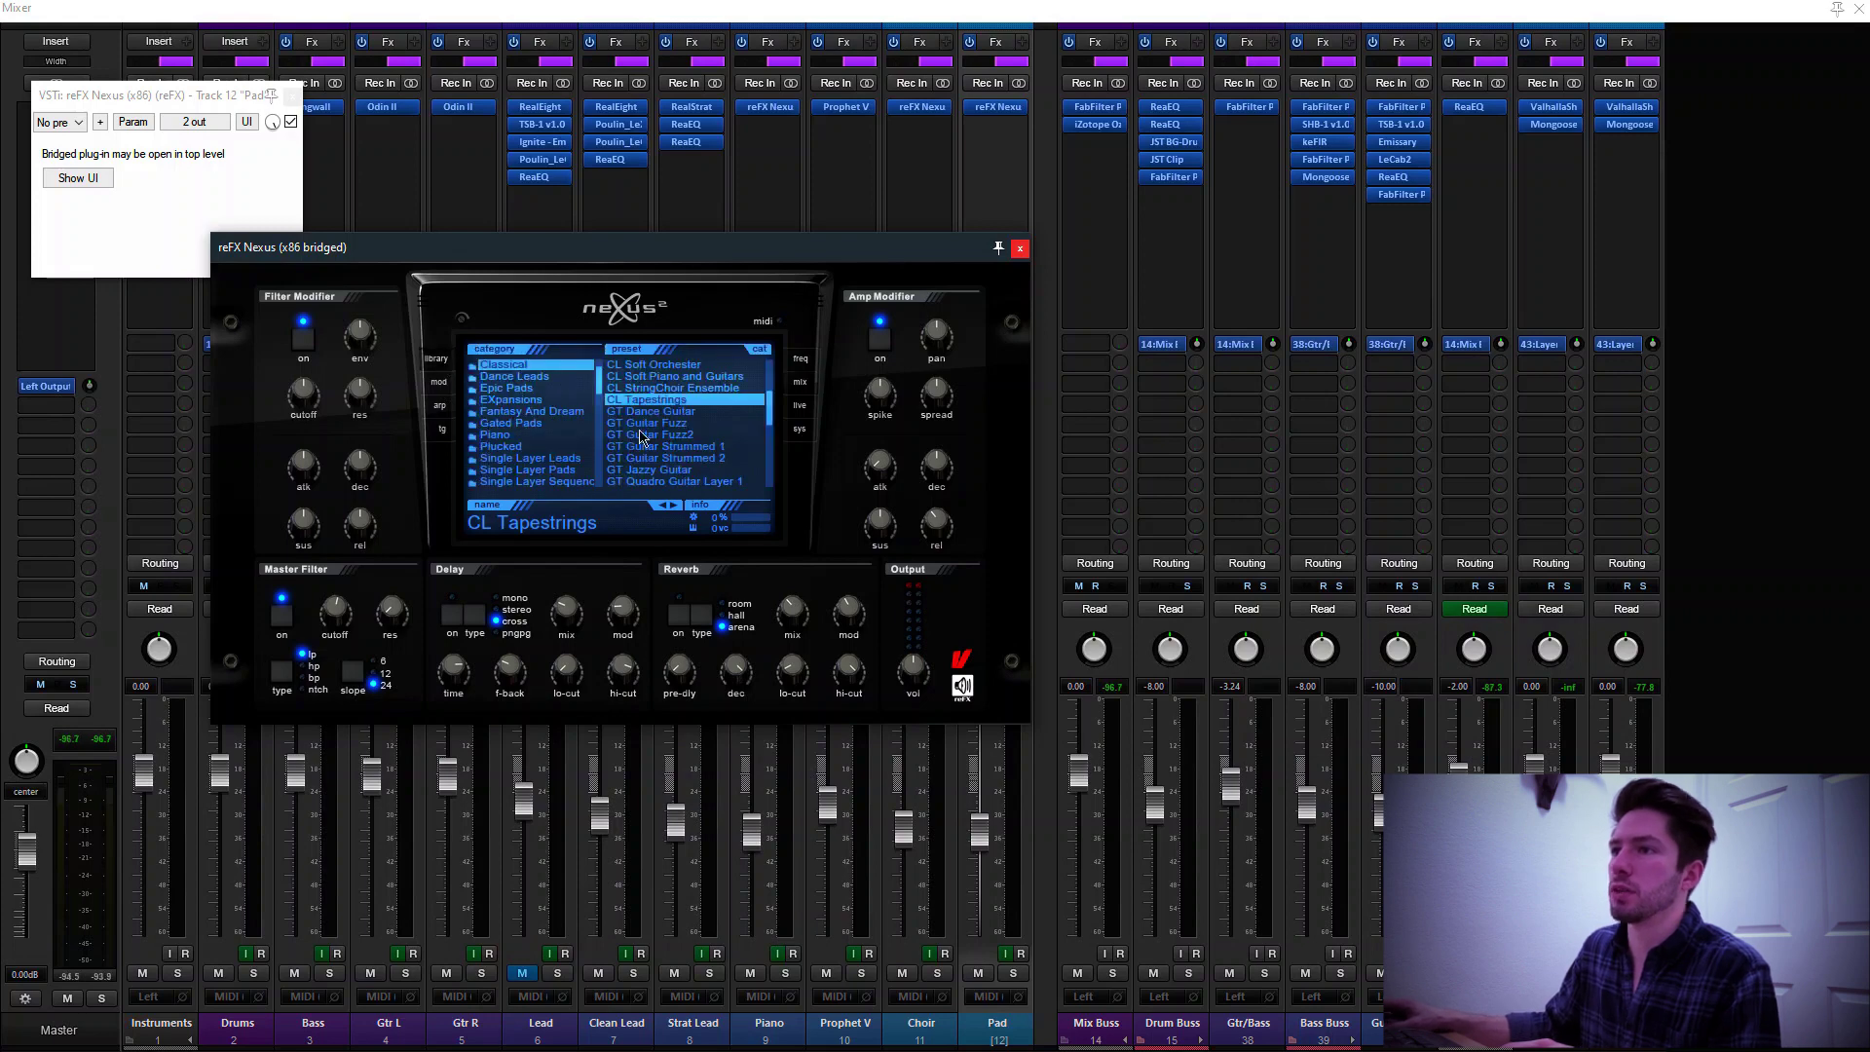
pyautogui.moveTo(343, 616)
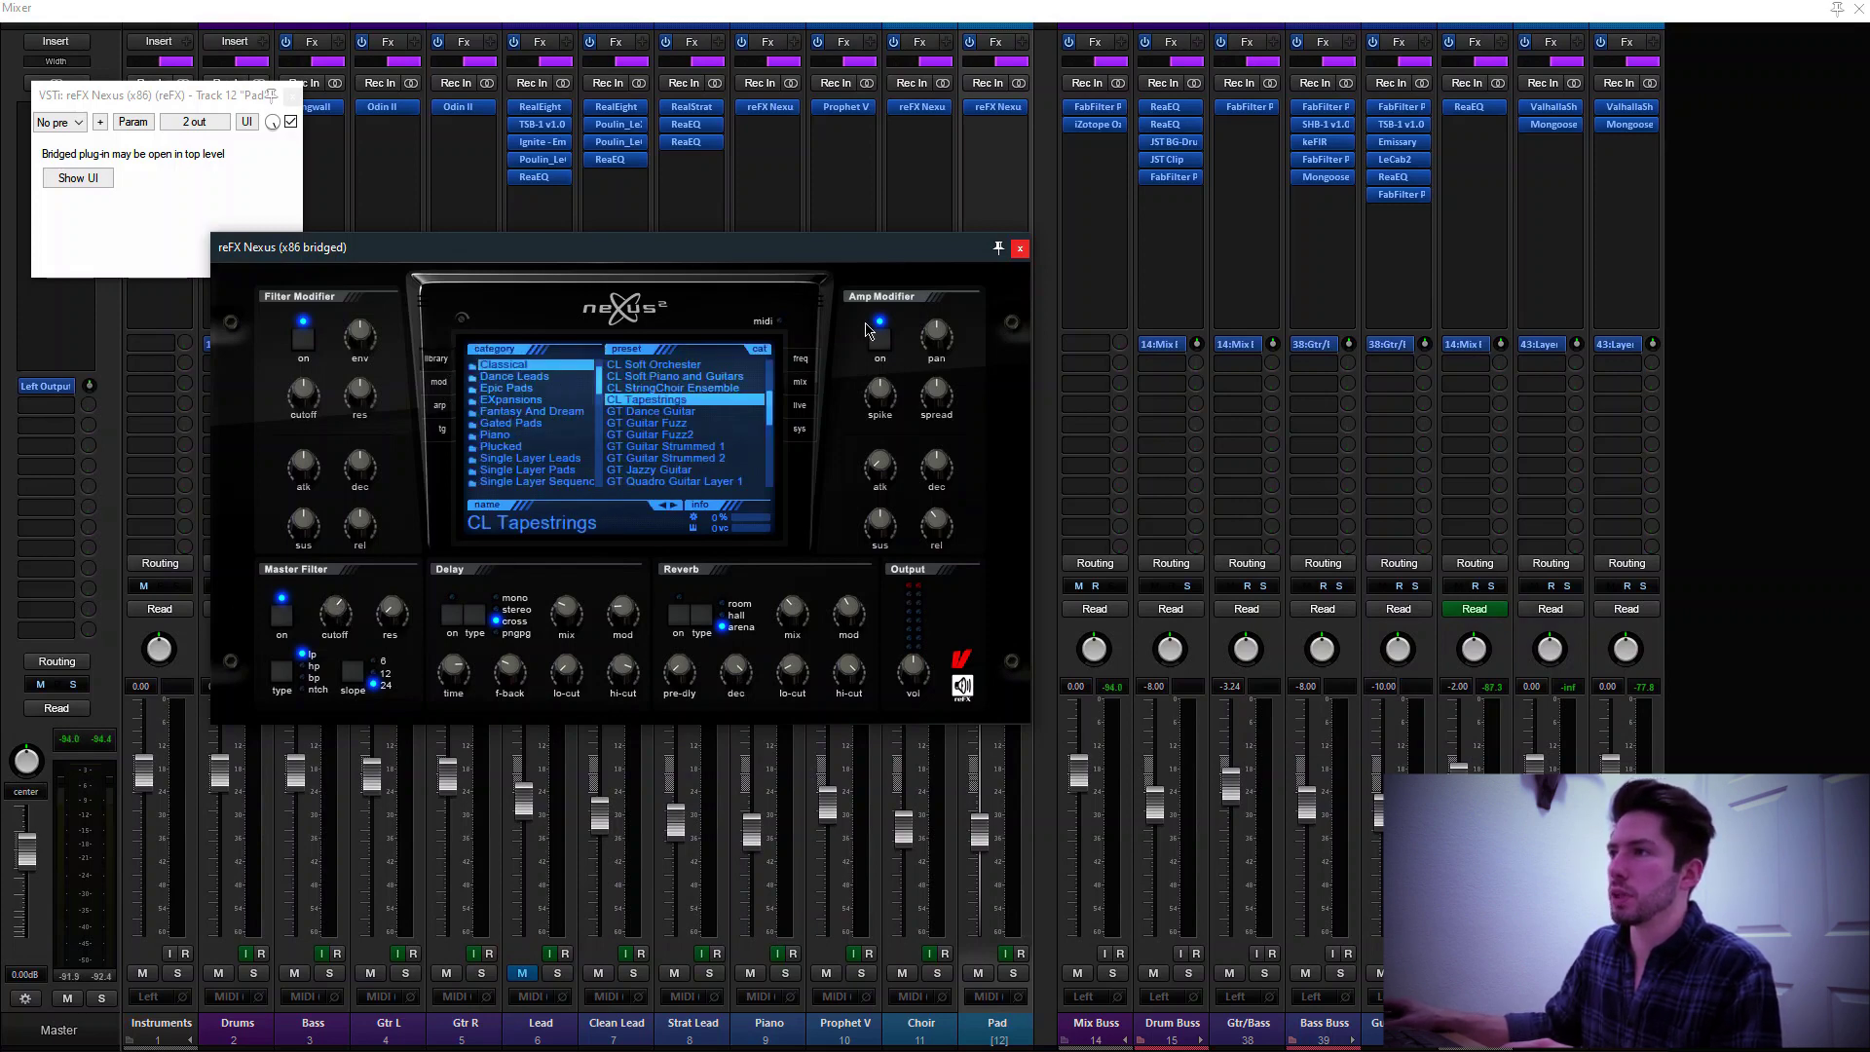
pyautogui.click(1019, 249)
pyautogui.click(290, 97)
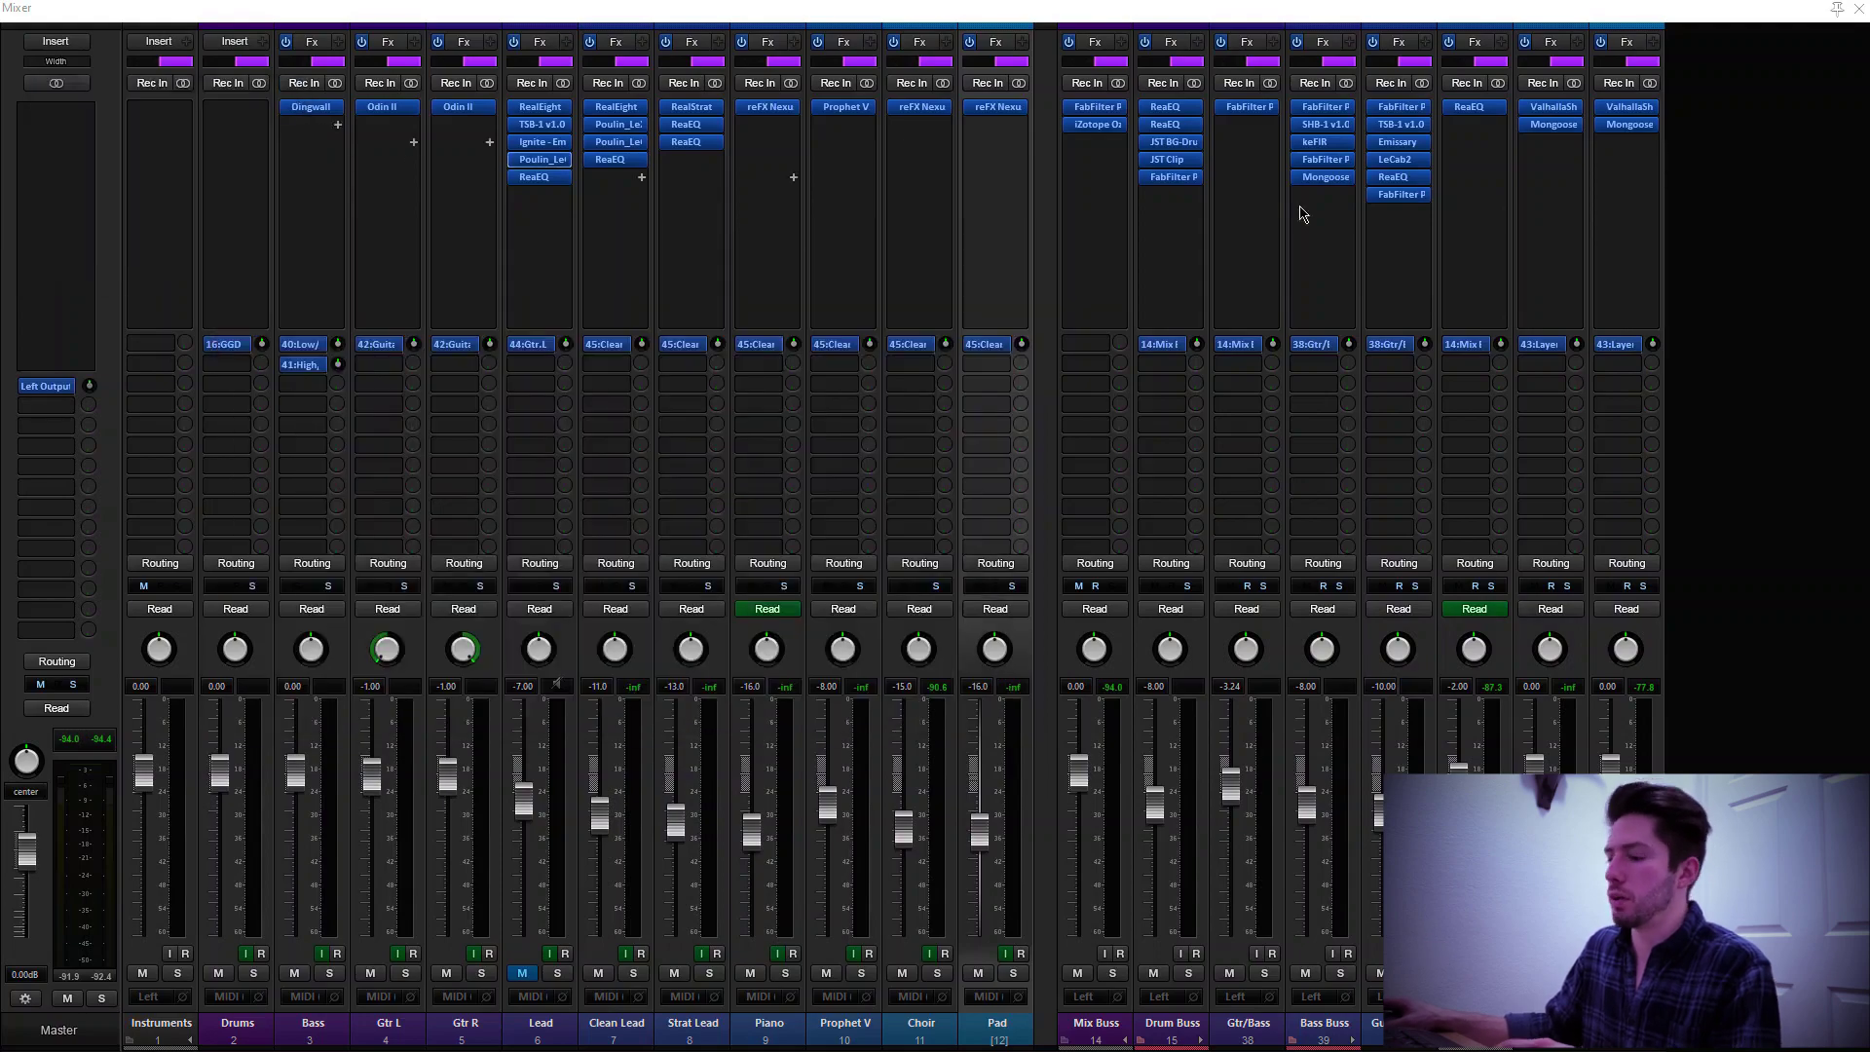
pyautogui.hotkey('ctrl', 'm')
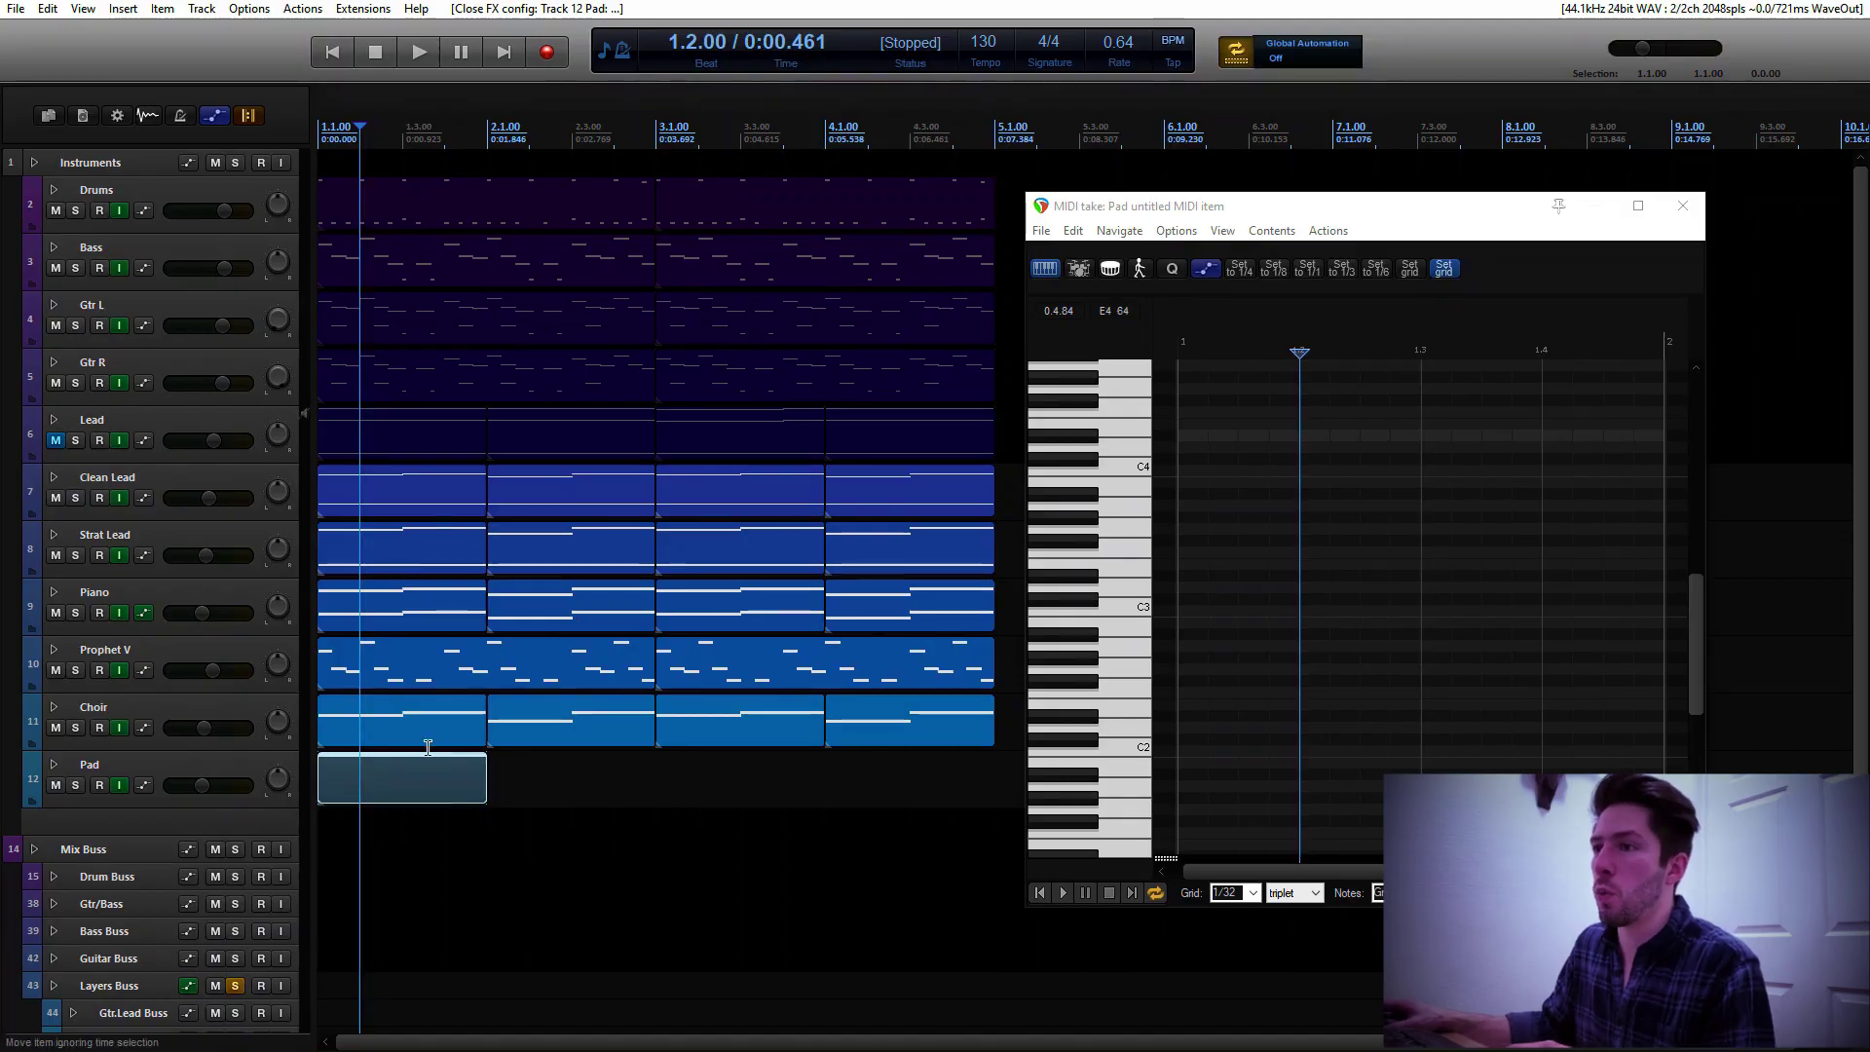
# Insert a full-bar G3 note in the Pad item and copy it down an octave to G2
pyautogui.click(405, 786)
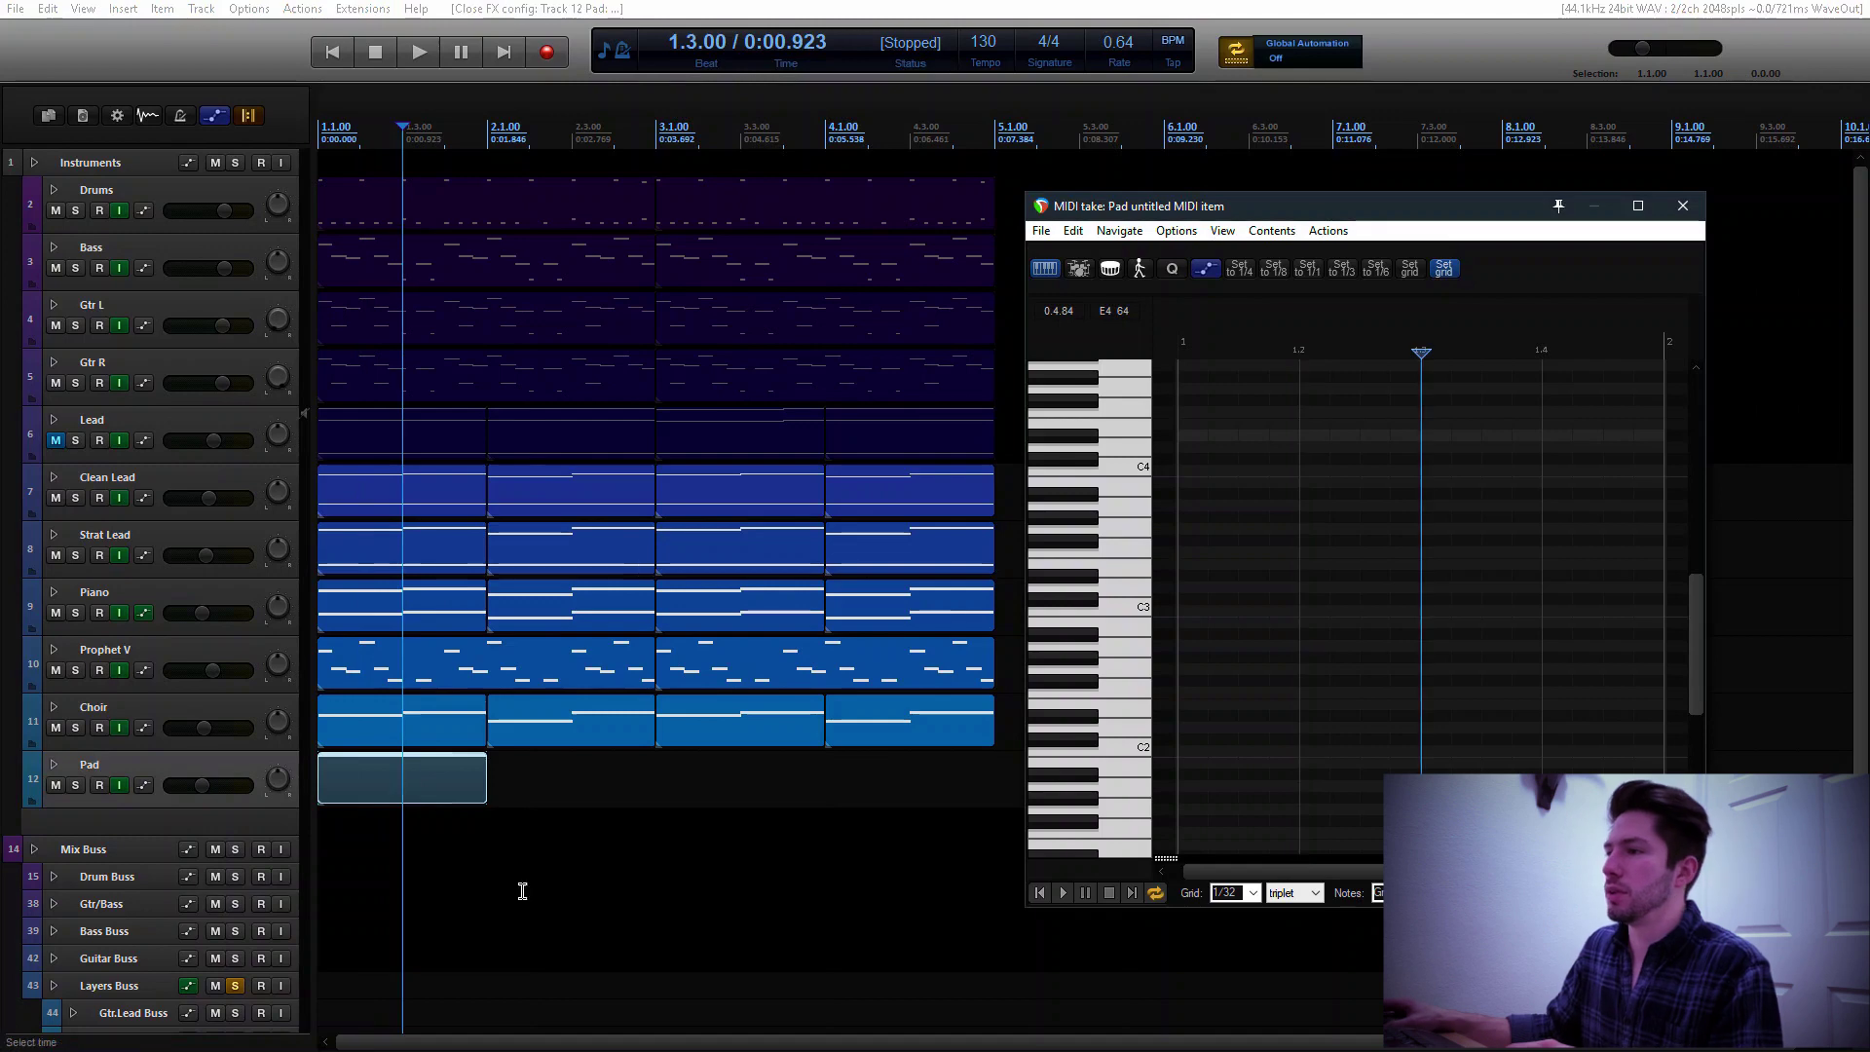
pyautogui.click(1140, 669)
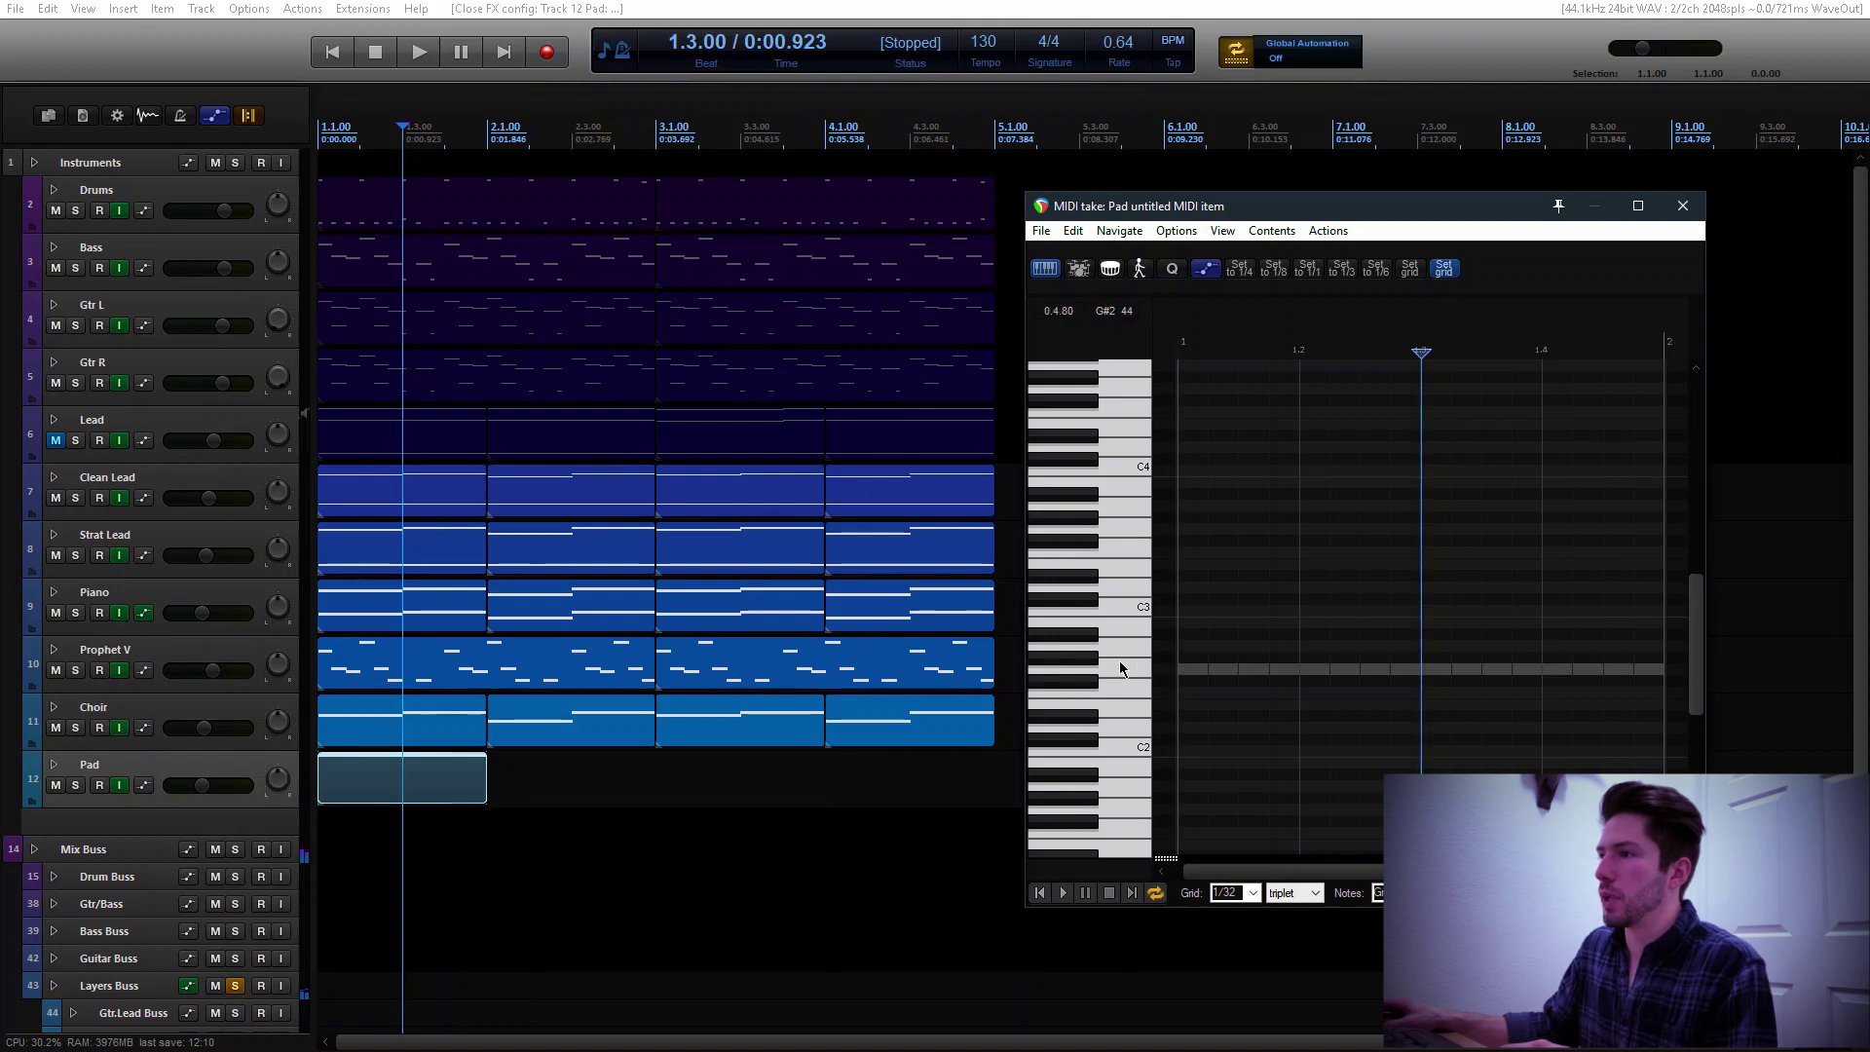
pyautogui.click(1113, 531)
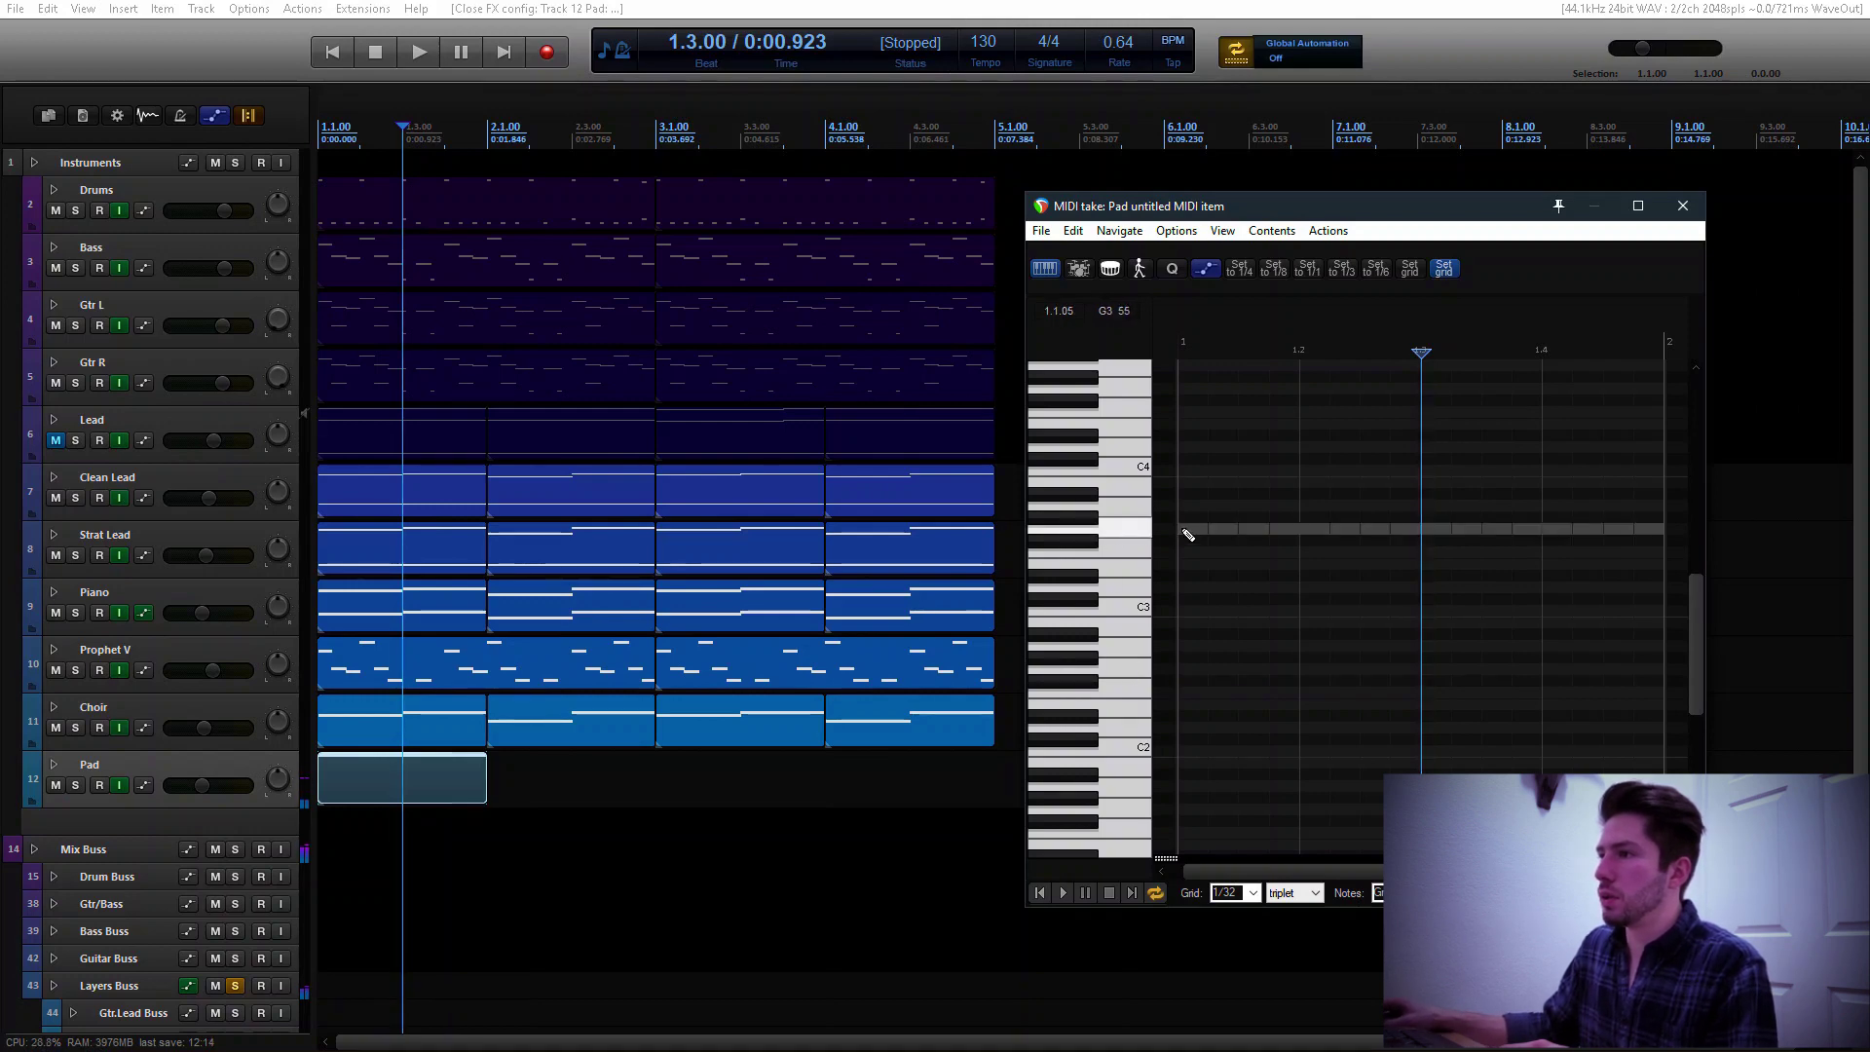
pyautogui.moveTo(1181, 531)
pyautogui.mouseDown()
pyautogui.moveTo(1668, 534)
pyautogui.moveTo(1628, 674)
pyautogui.mouseUp()
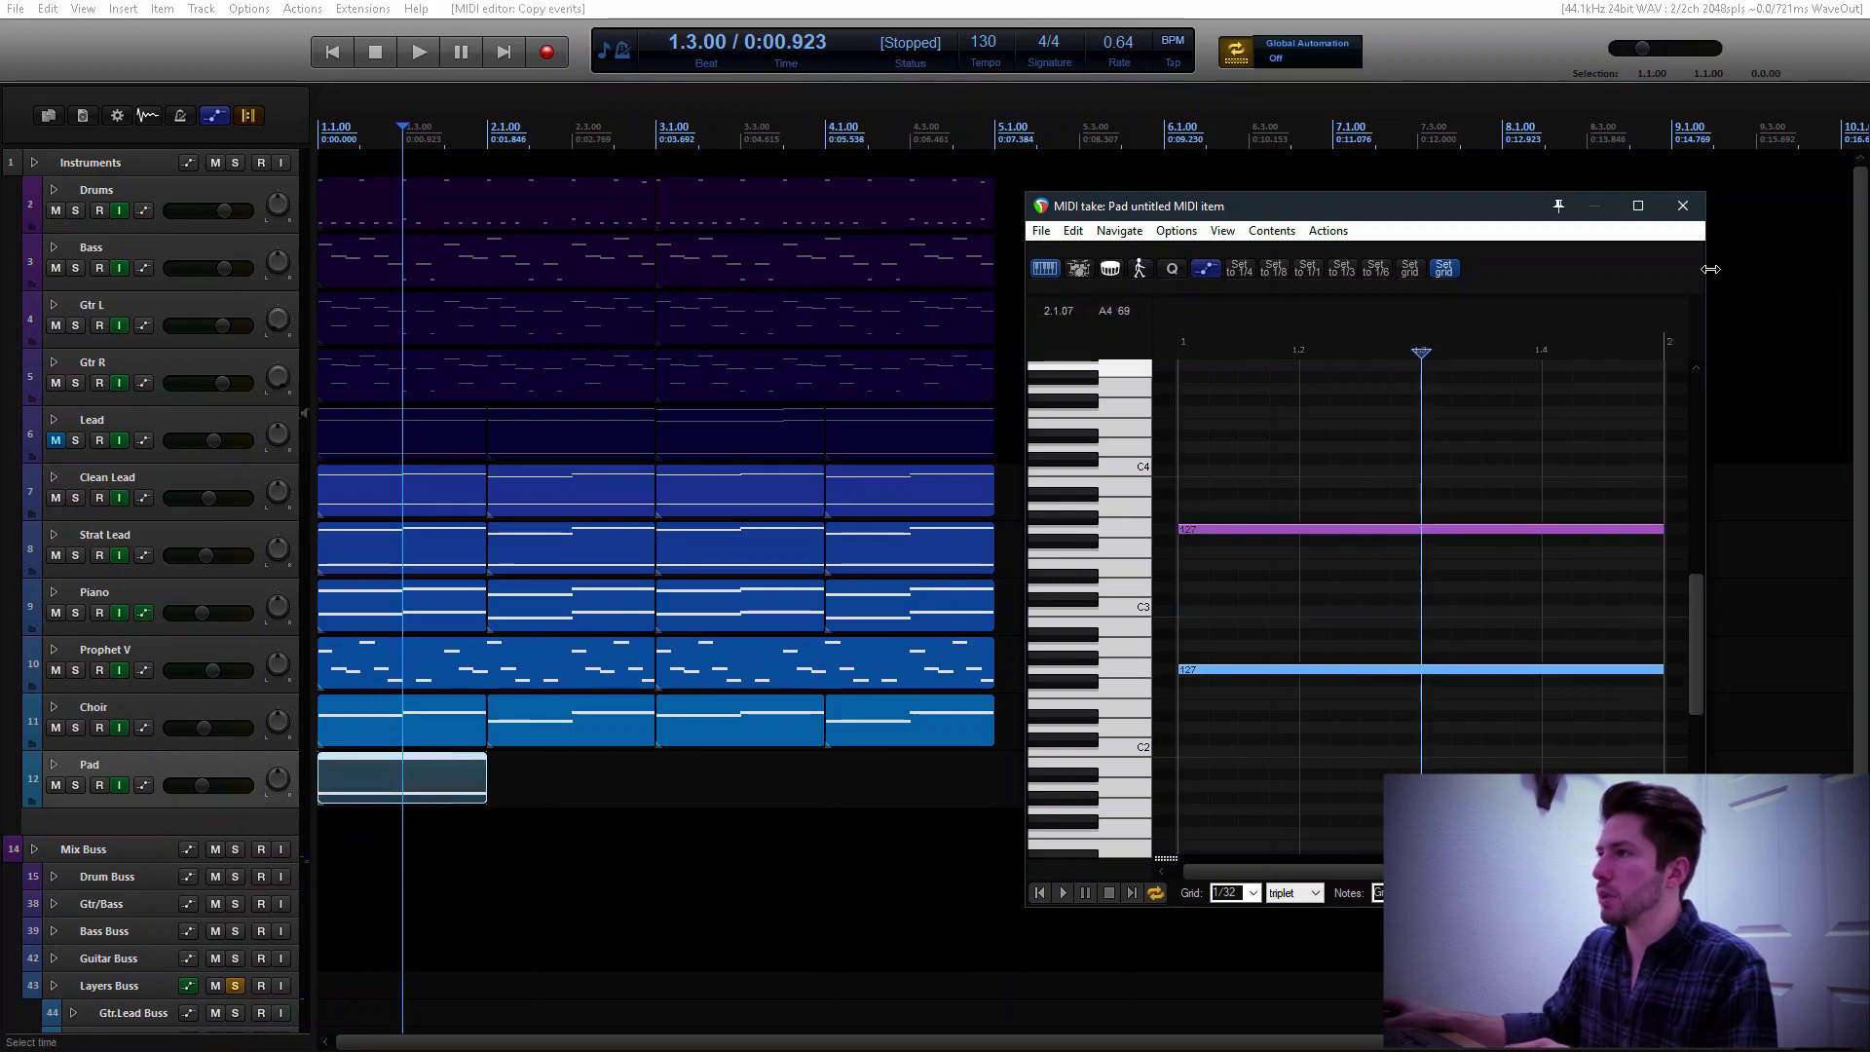
pyautogui.click(1684, 205)
# Duplicate the Pad item three times to fill all four bars
pyautogui.click(435, 780)
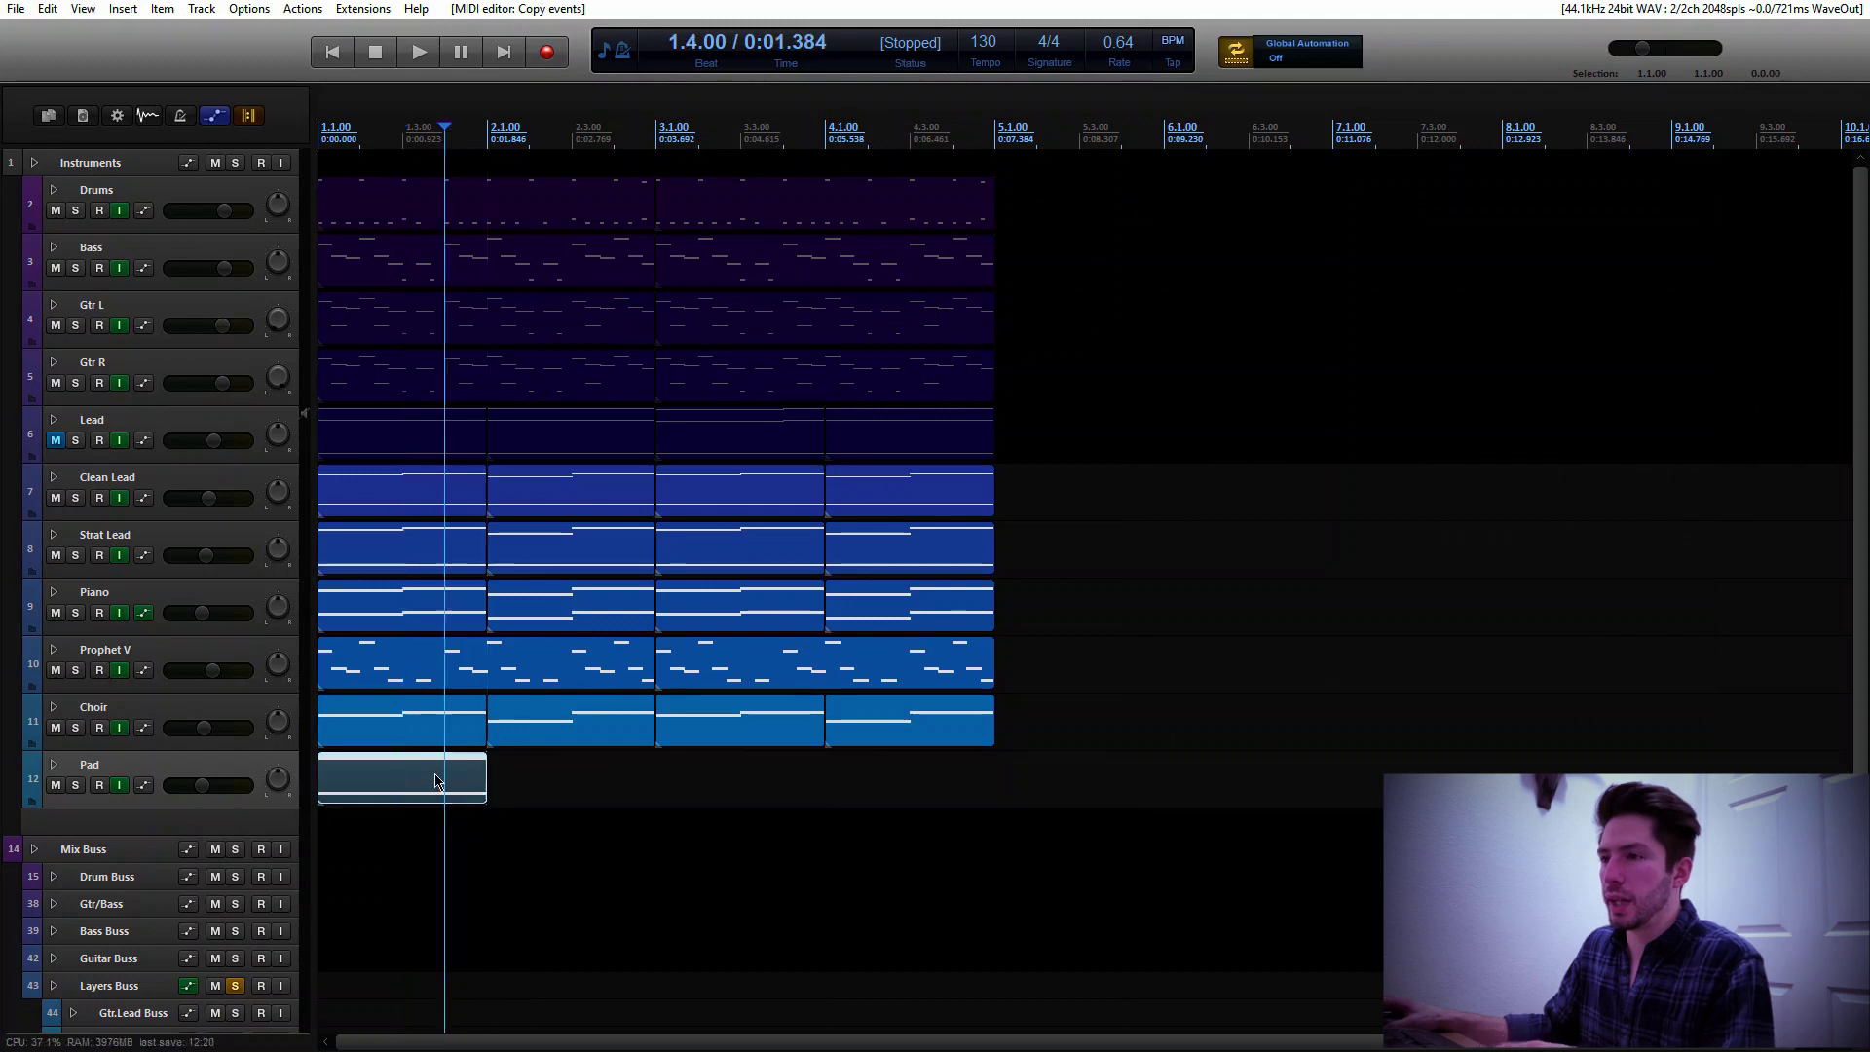
pyautogui.hotkey('ctrl', 'd')
pyautogui.hotkey('ctrl', 'd')
pyautogui.hotkey('ctrl', 'd')
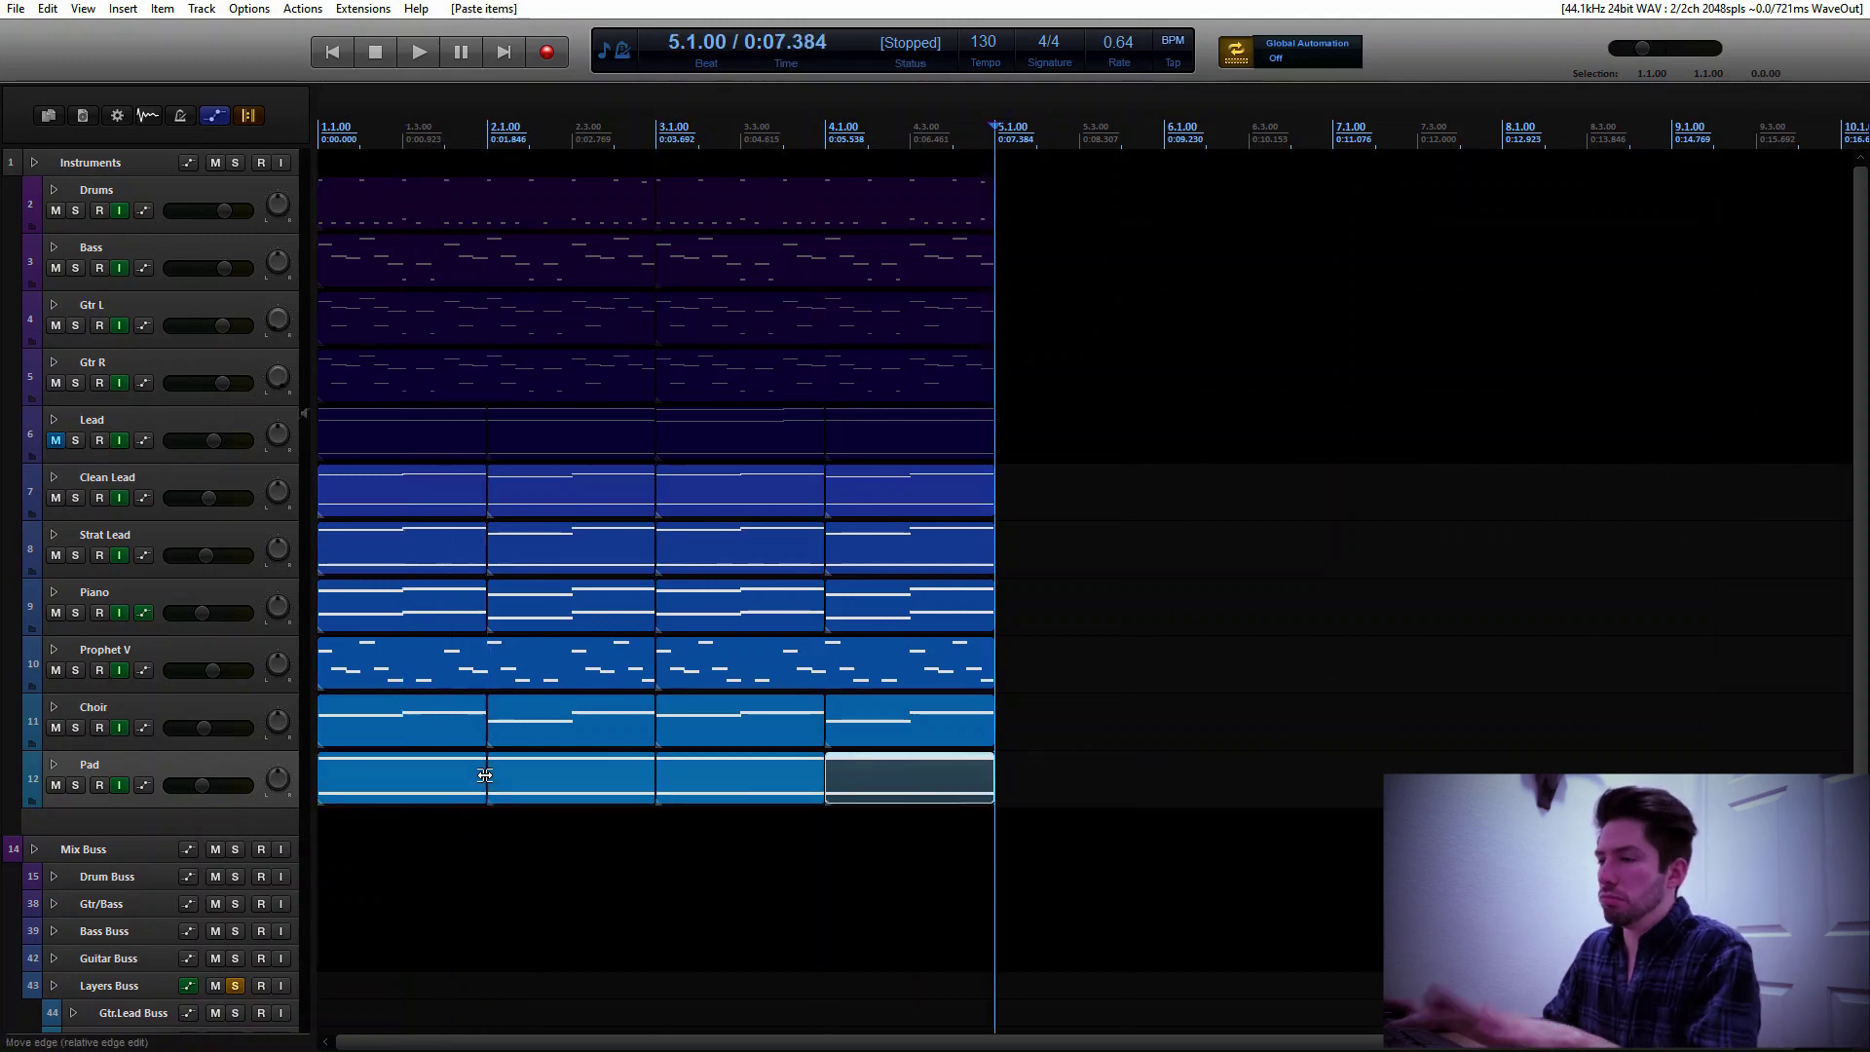
pyautogui.press('Escape')
# Play the soloed layers from the project start with the Pad included
pyautogui.click(333, 53)
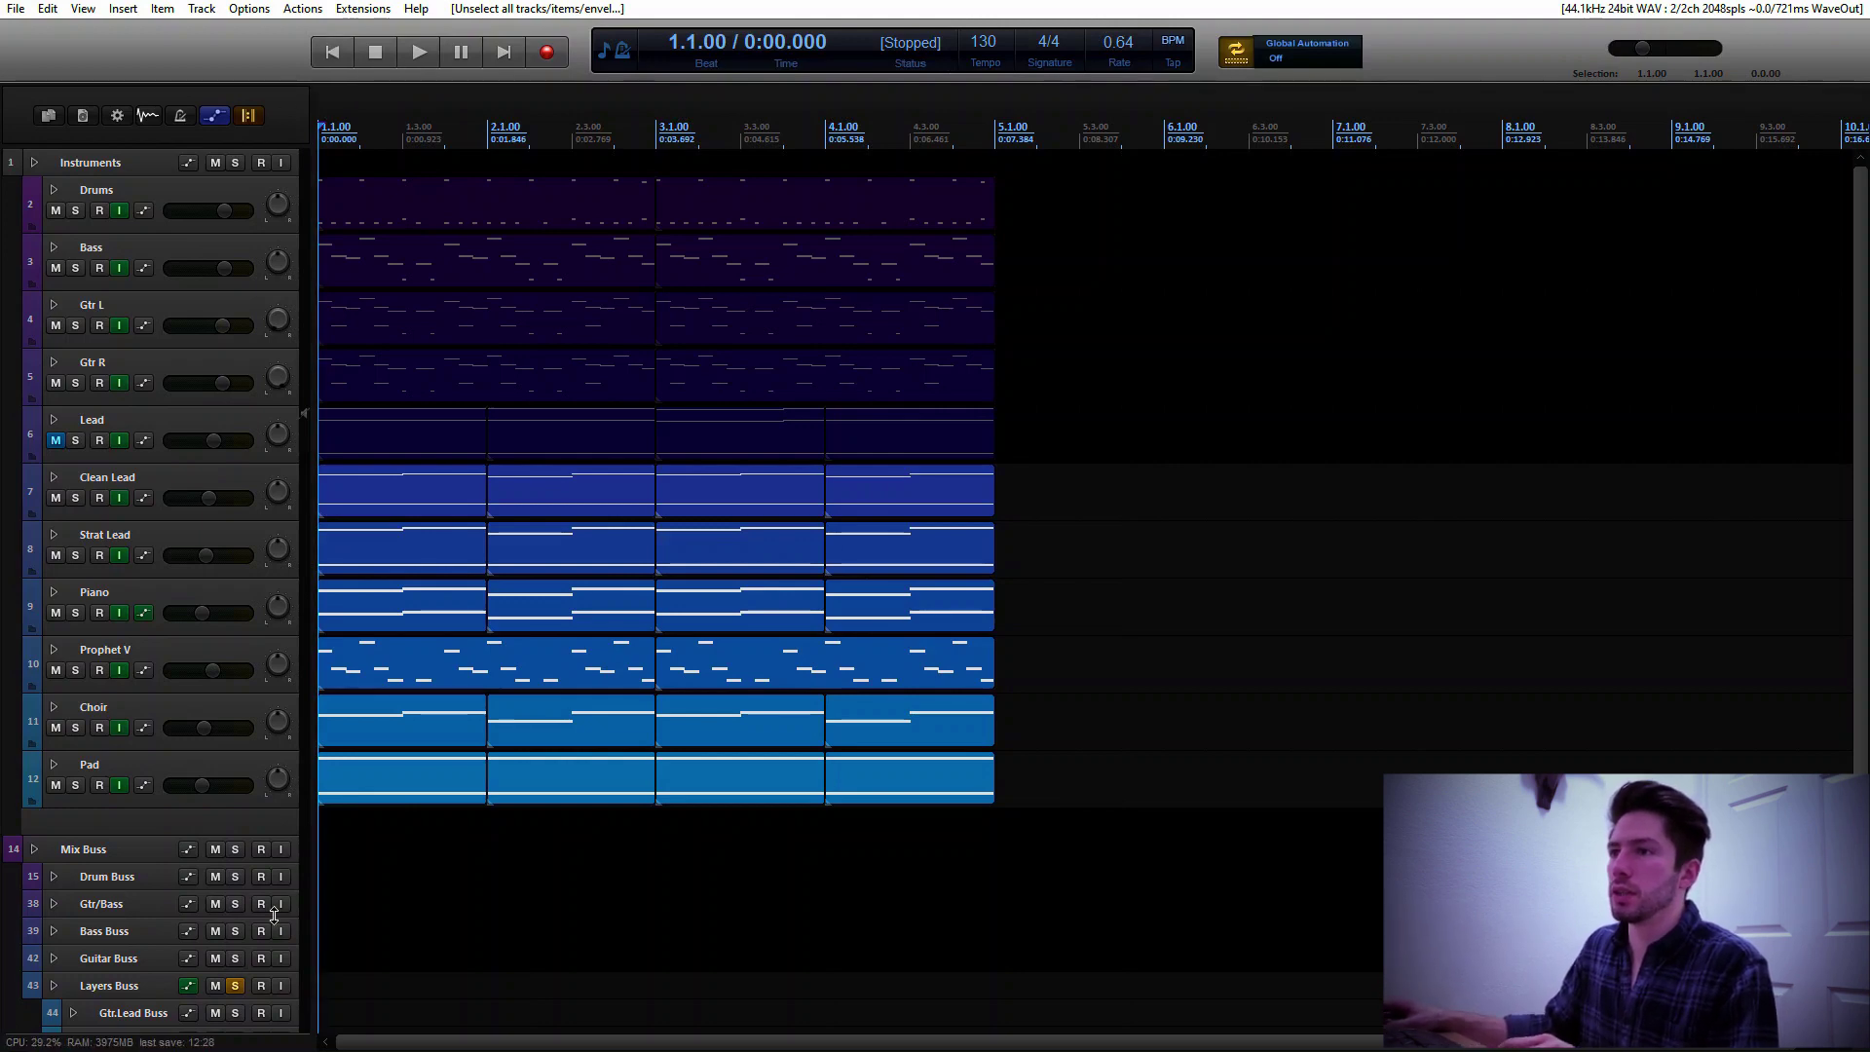
pyautogui.press('space')
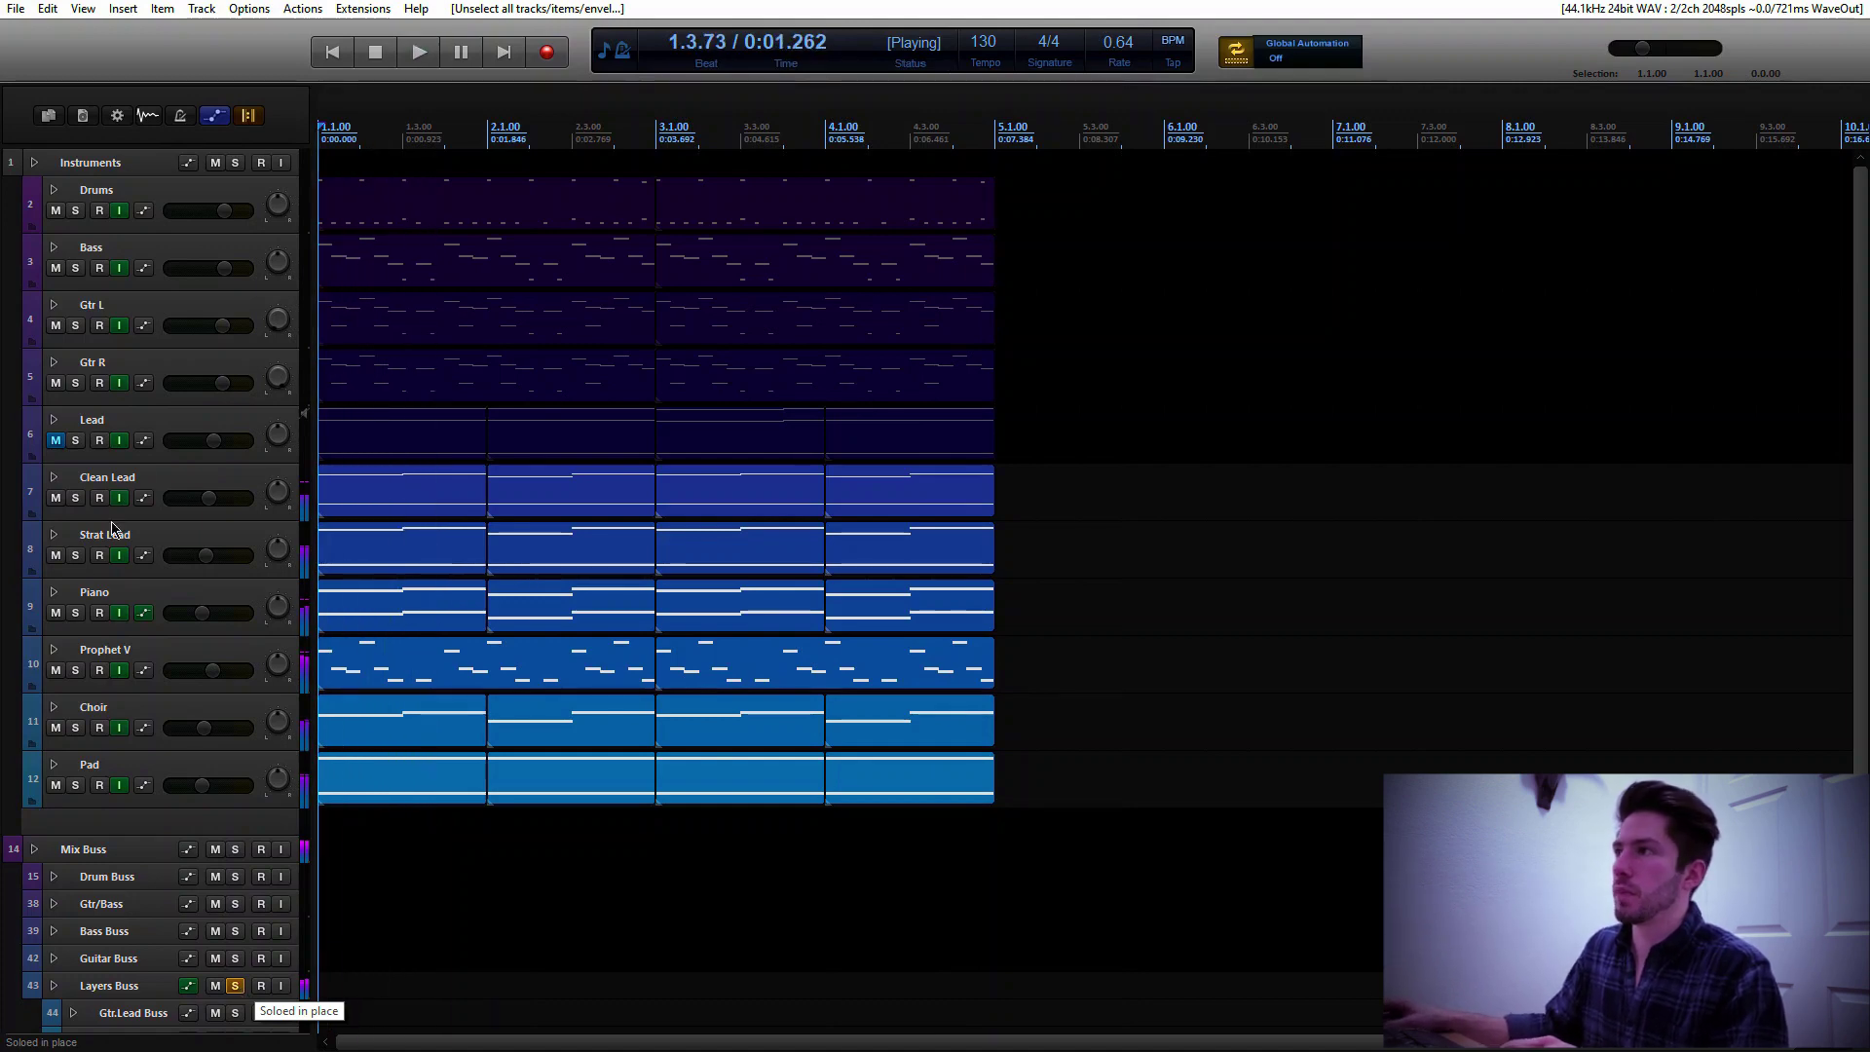
pyautogui.press('space')
# Play the full arrangement at playback rate 1.0 with the Lead unmuted and the Layers Buss unsoloed
pyautogui.click(56, 440)
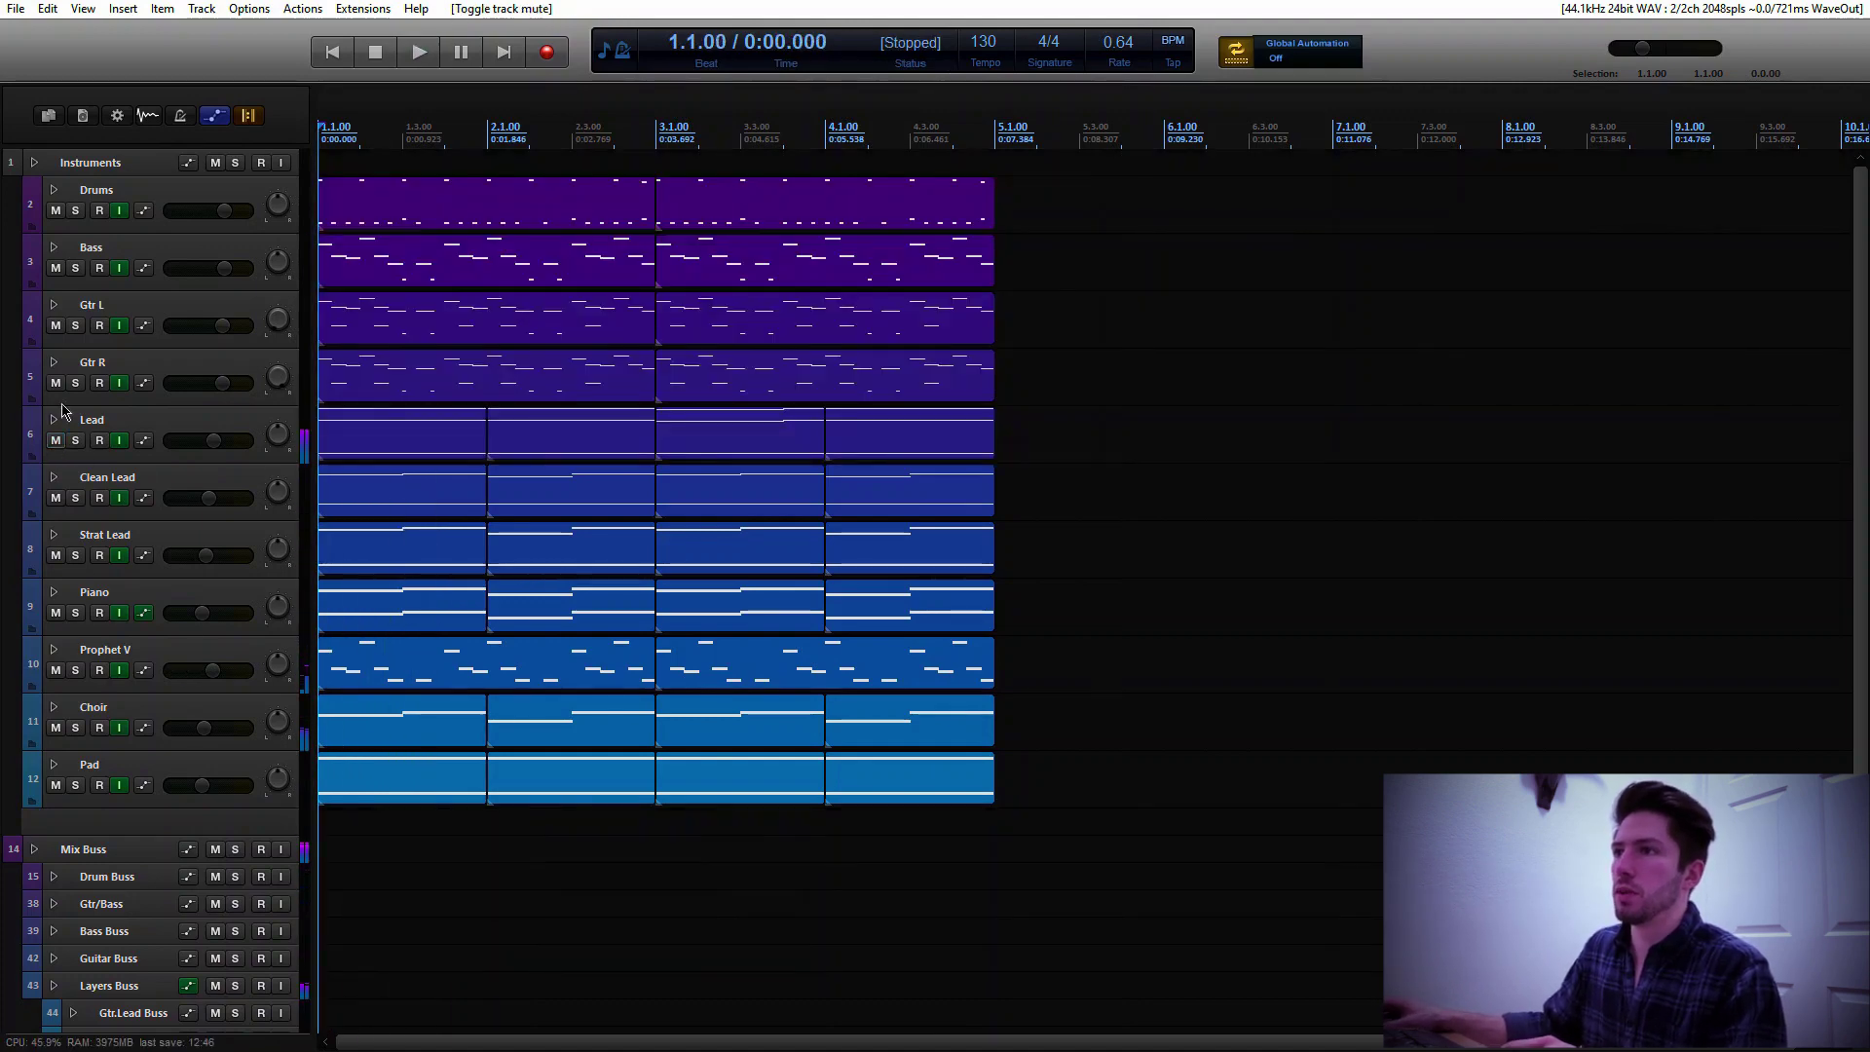
pyautogui.scroll(4, 619, 867)
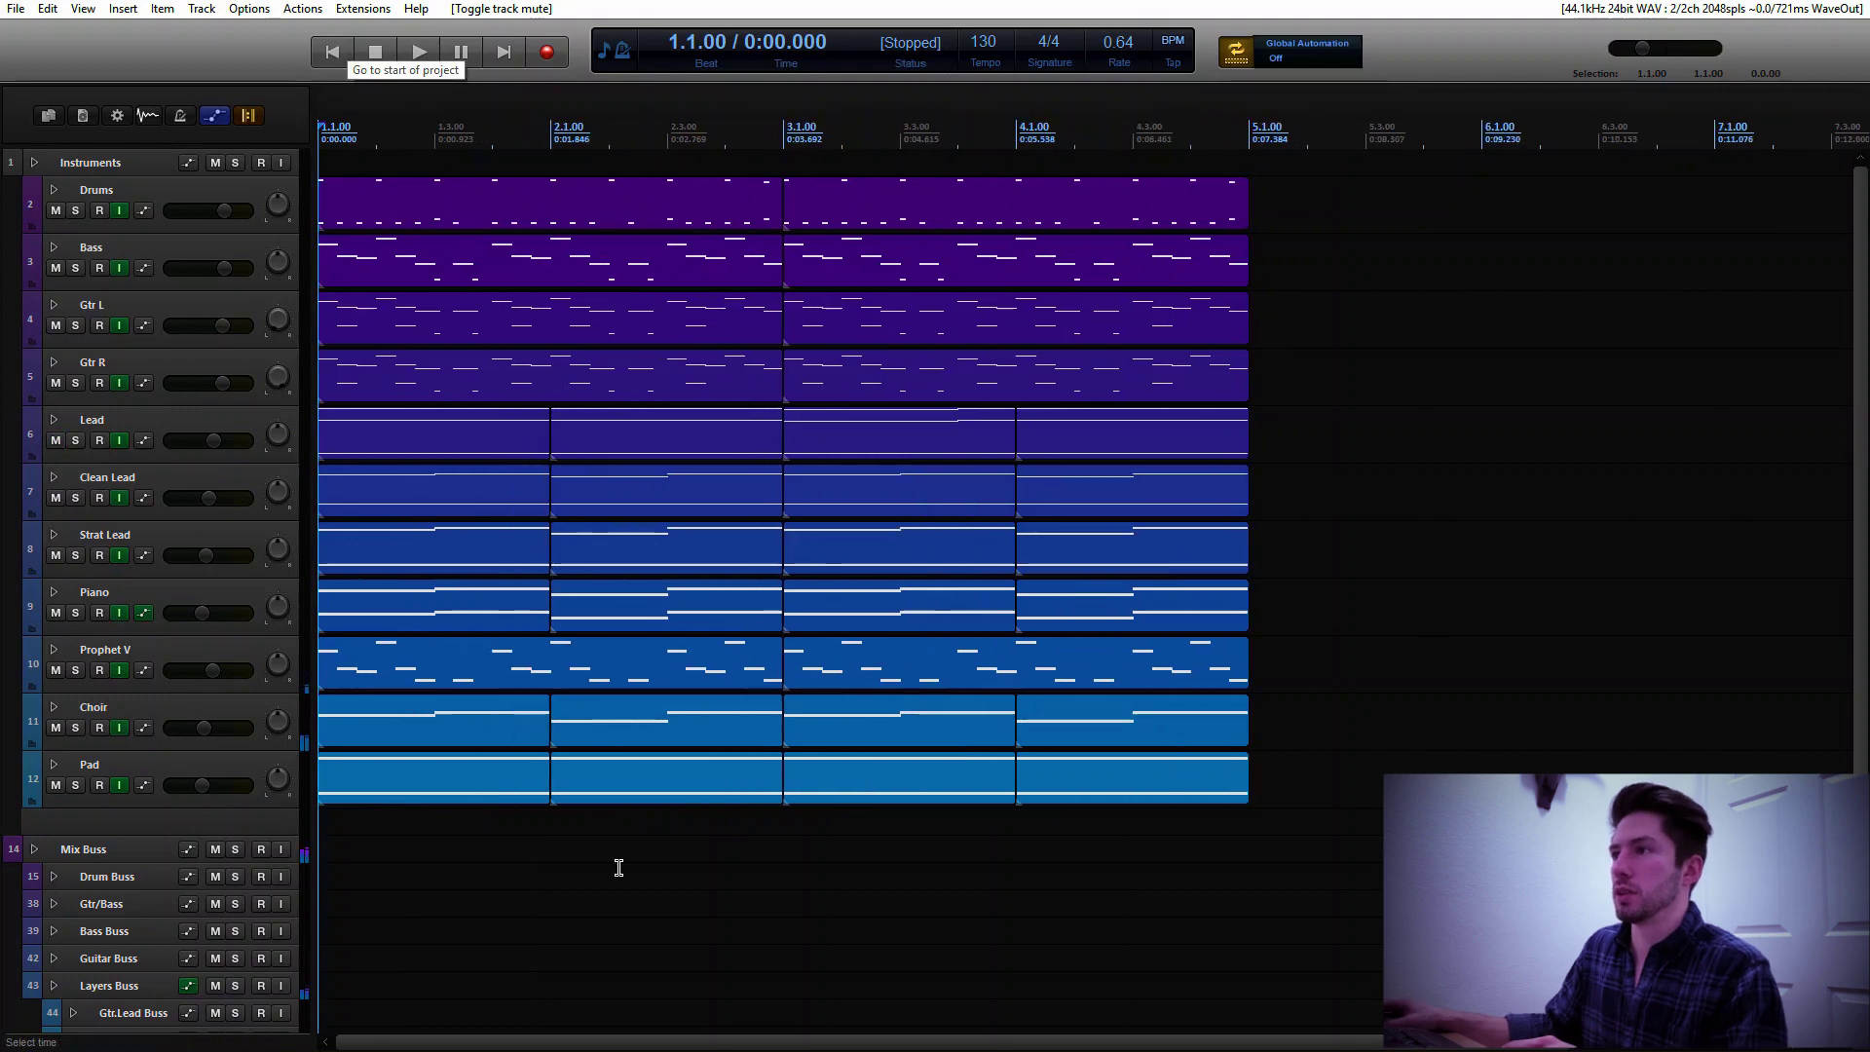
pyautogui.press('space')
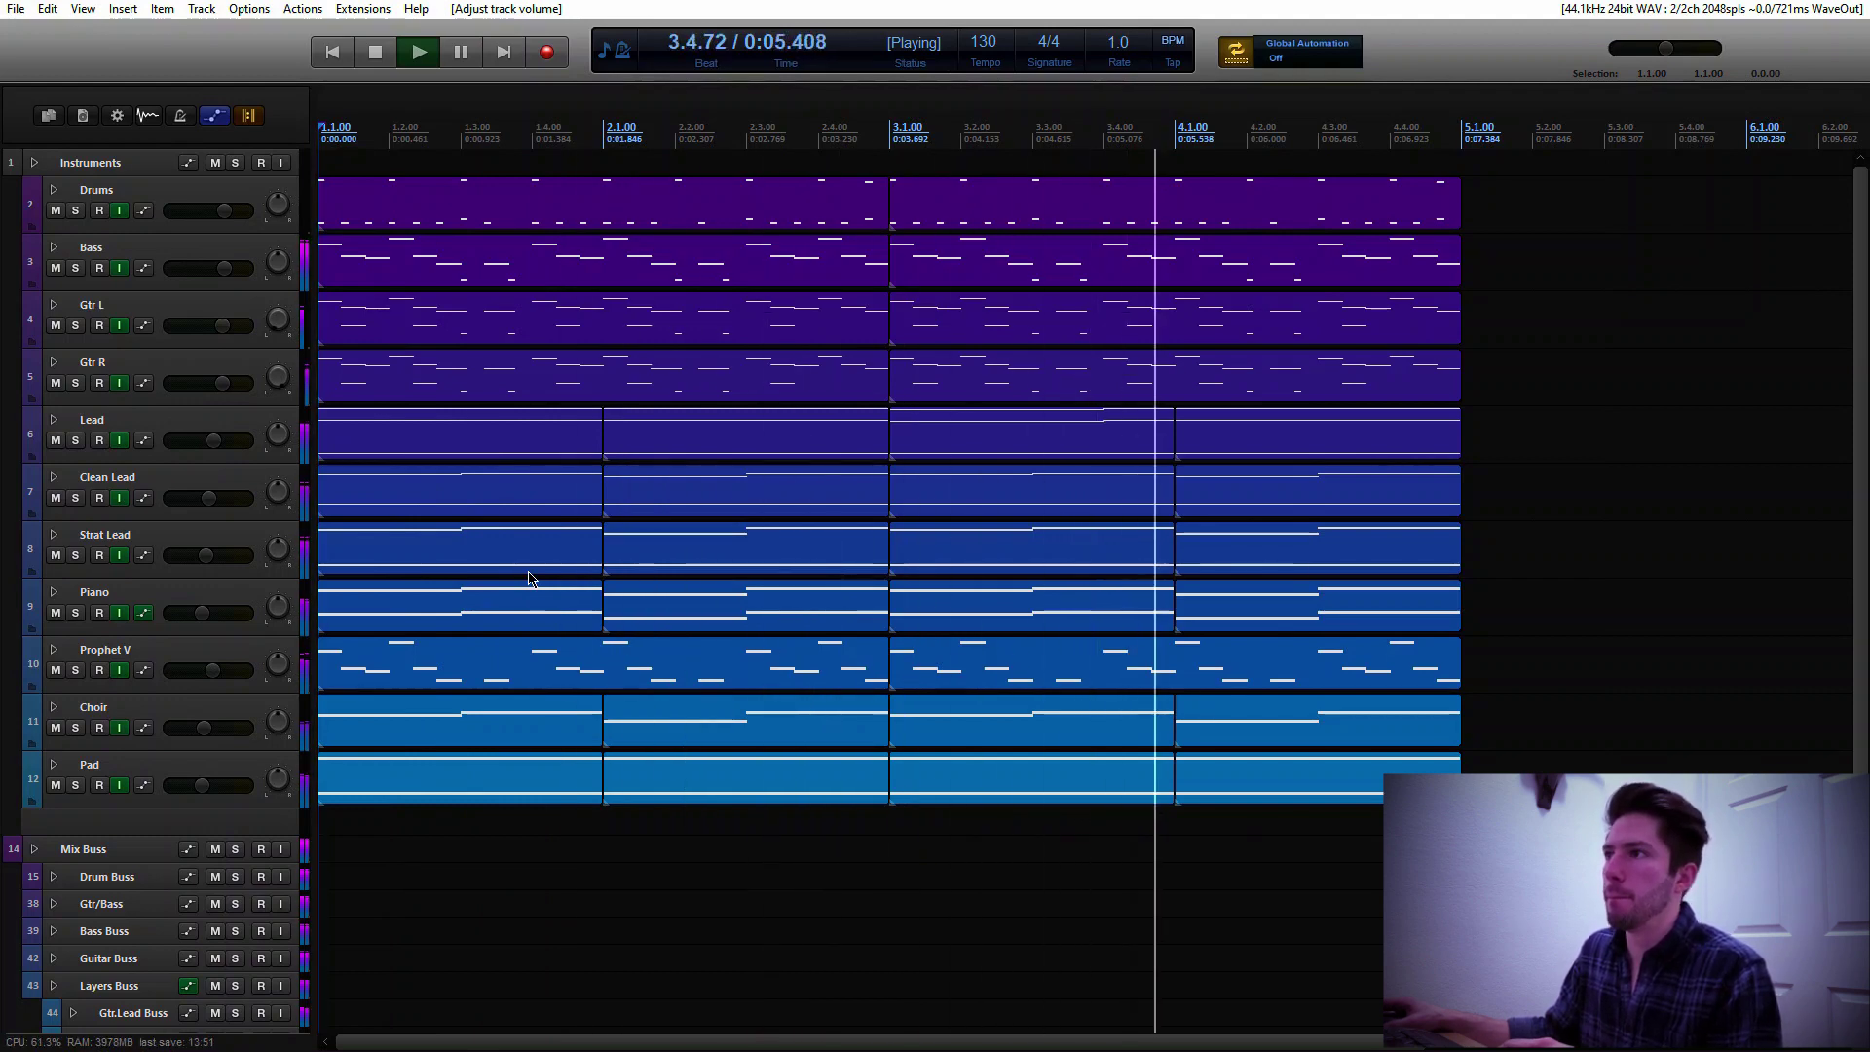
pyautogui.press('space')
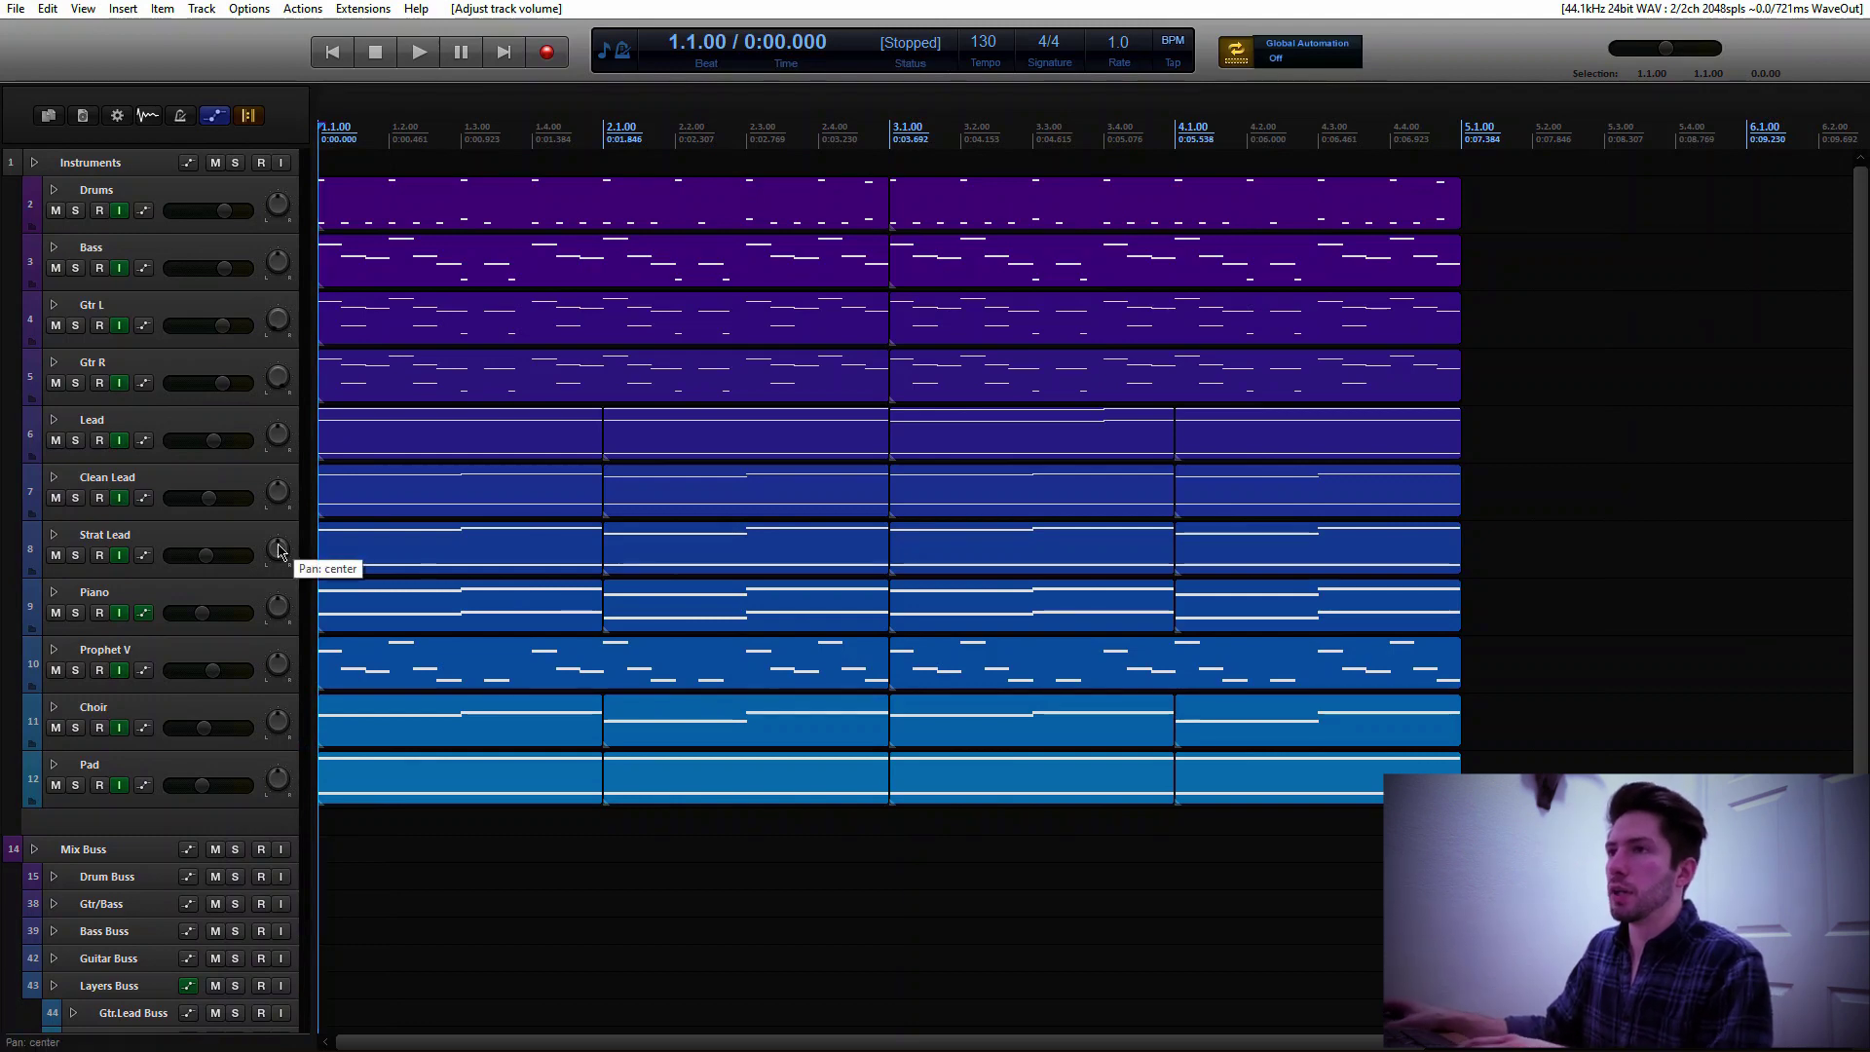
# Examine the plugin chains of the instrument tracks and busses in the mixer, including ValhallaShimmer on the lead buss
pyautogui.hotkey('ctrl', 'm')
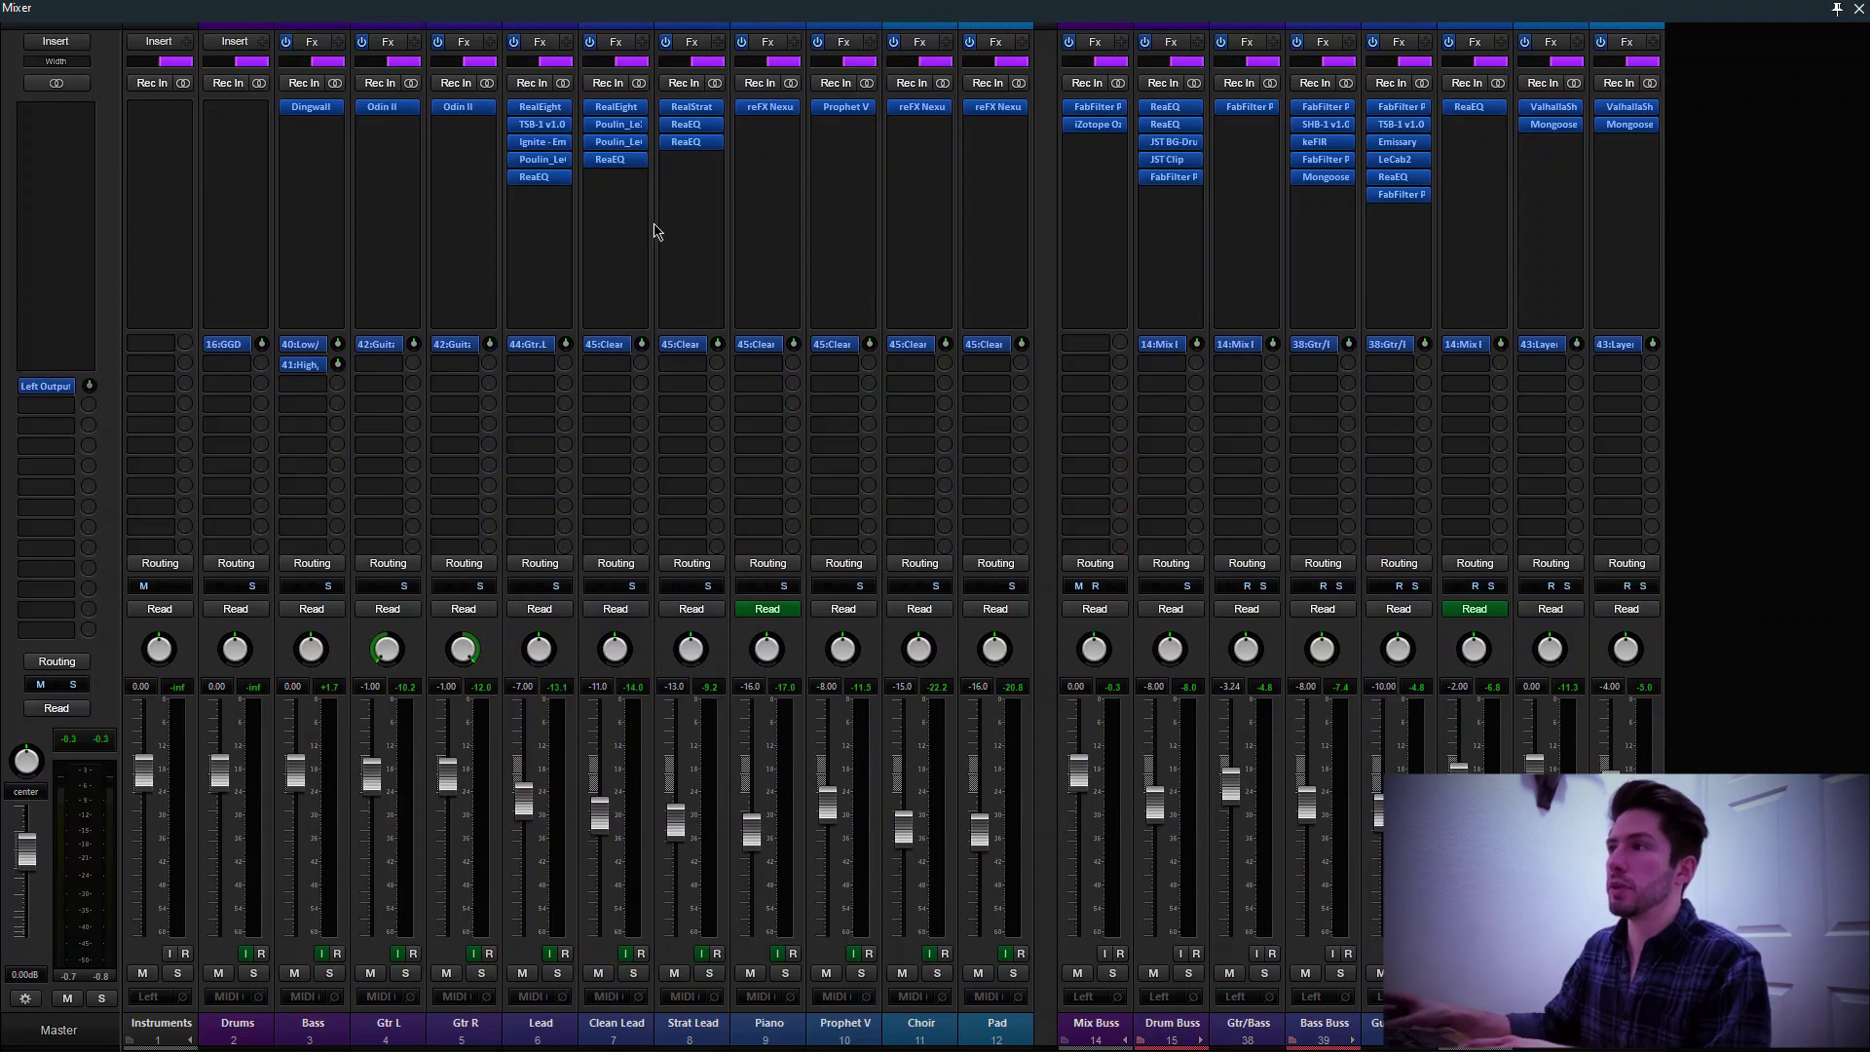
pyautogui.hotkey('ctrl', 'm')
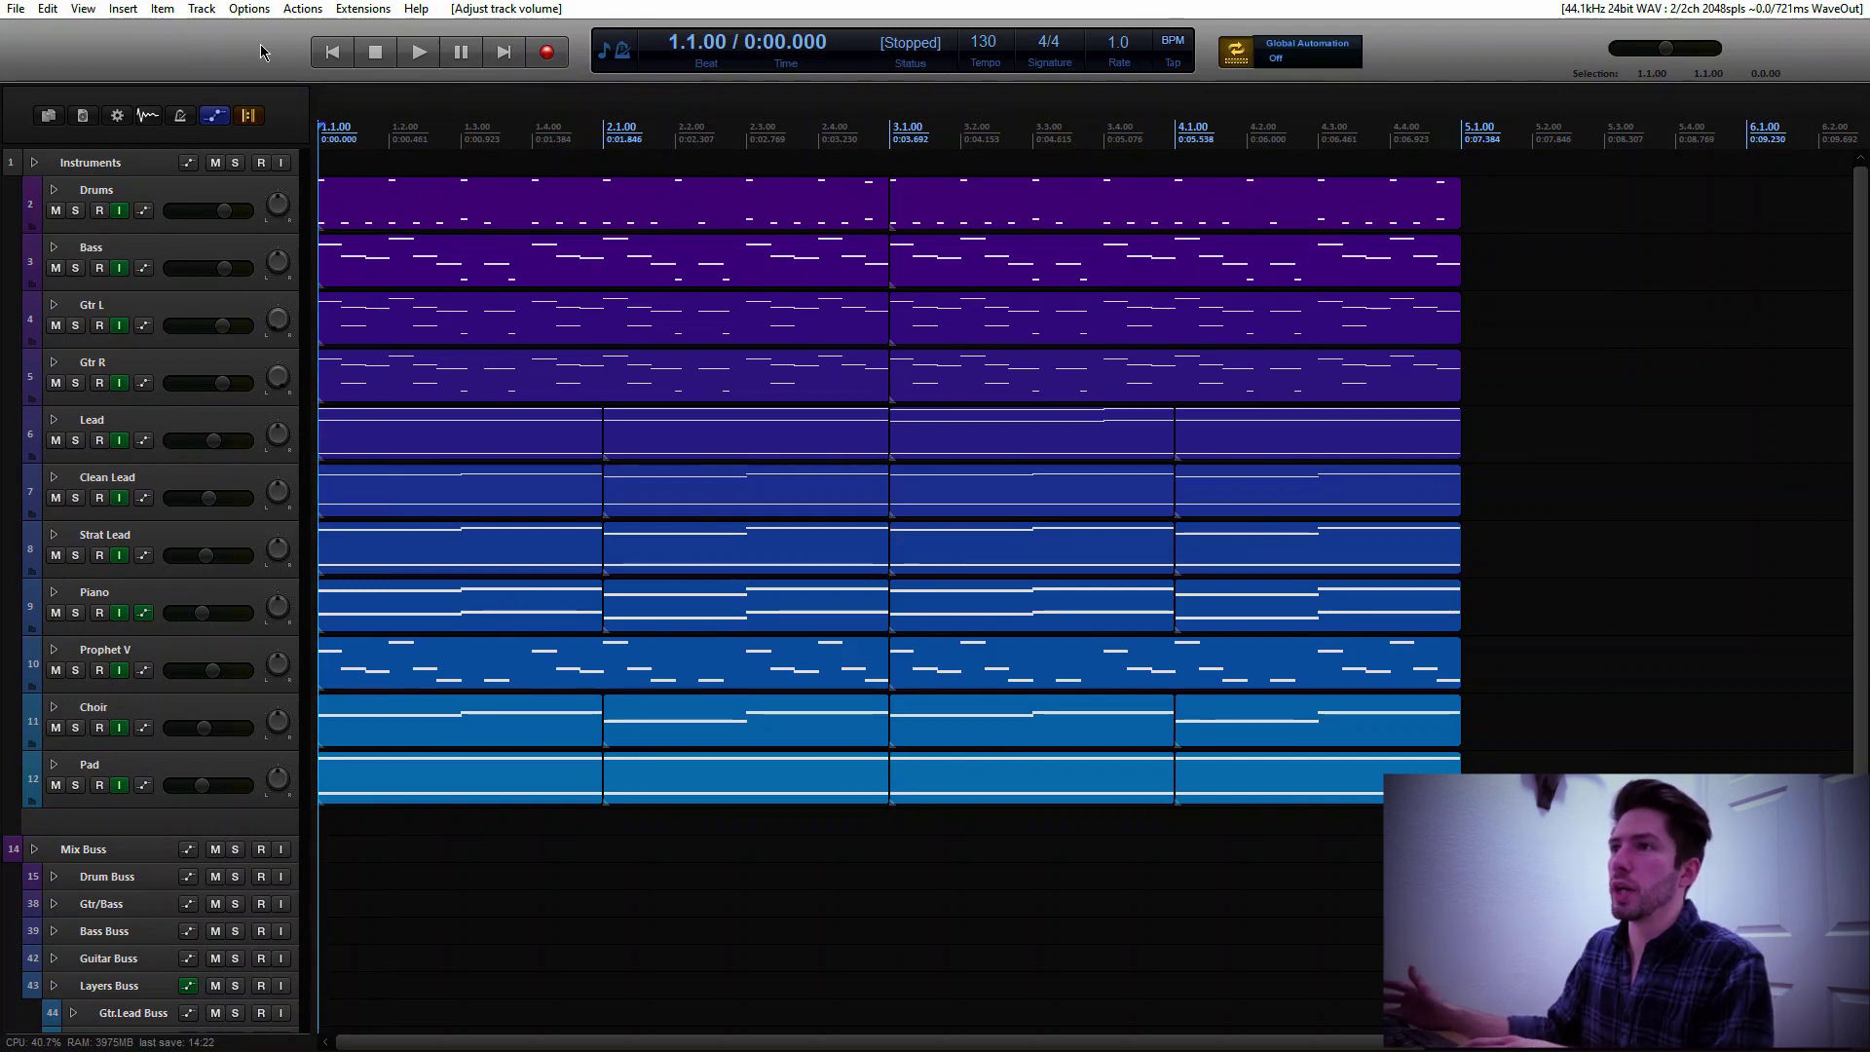
pyautogui.hotkey('ctrl', 'm')
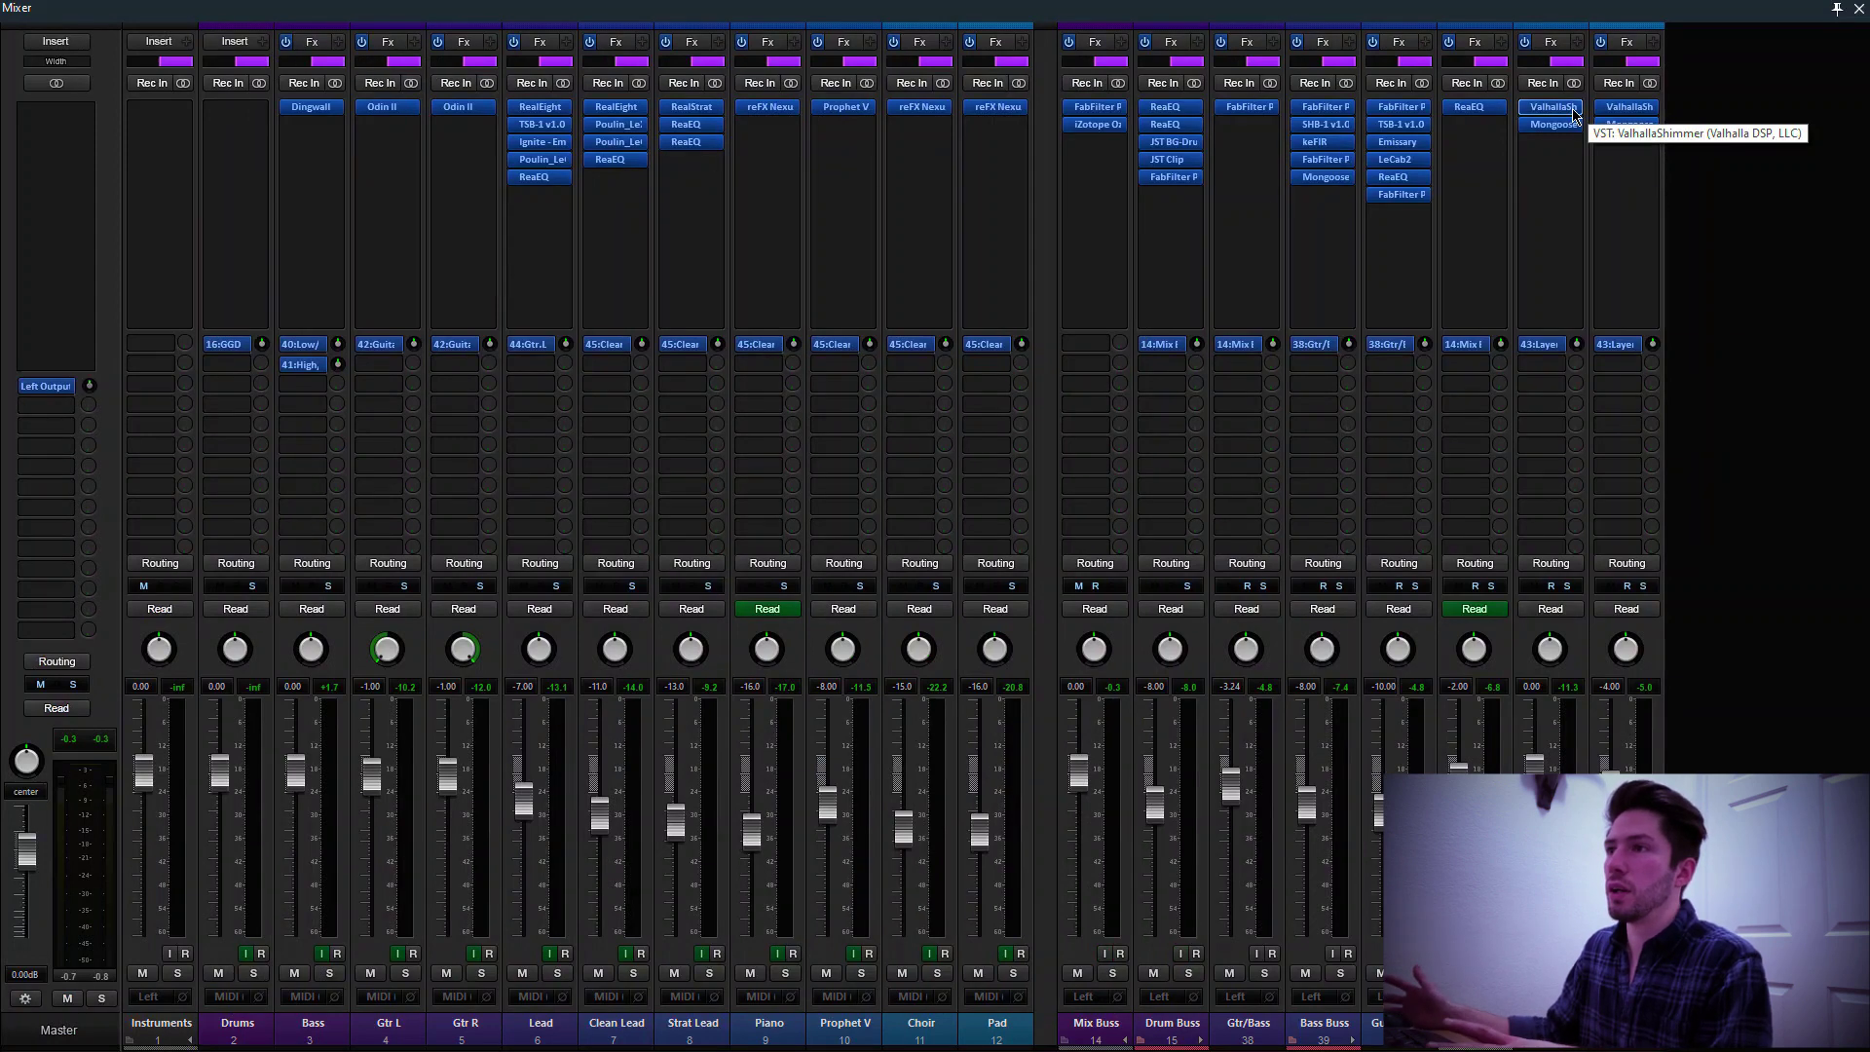
pyautogui.hotkey('ctrl', 'm')
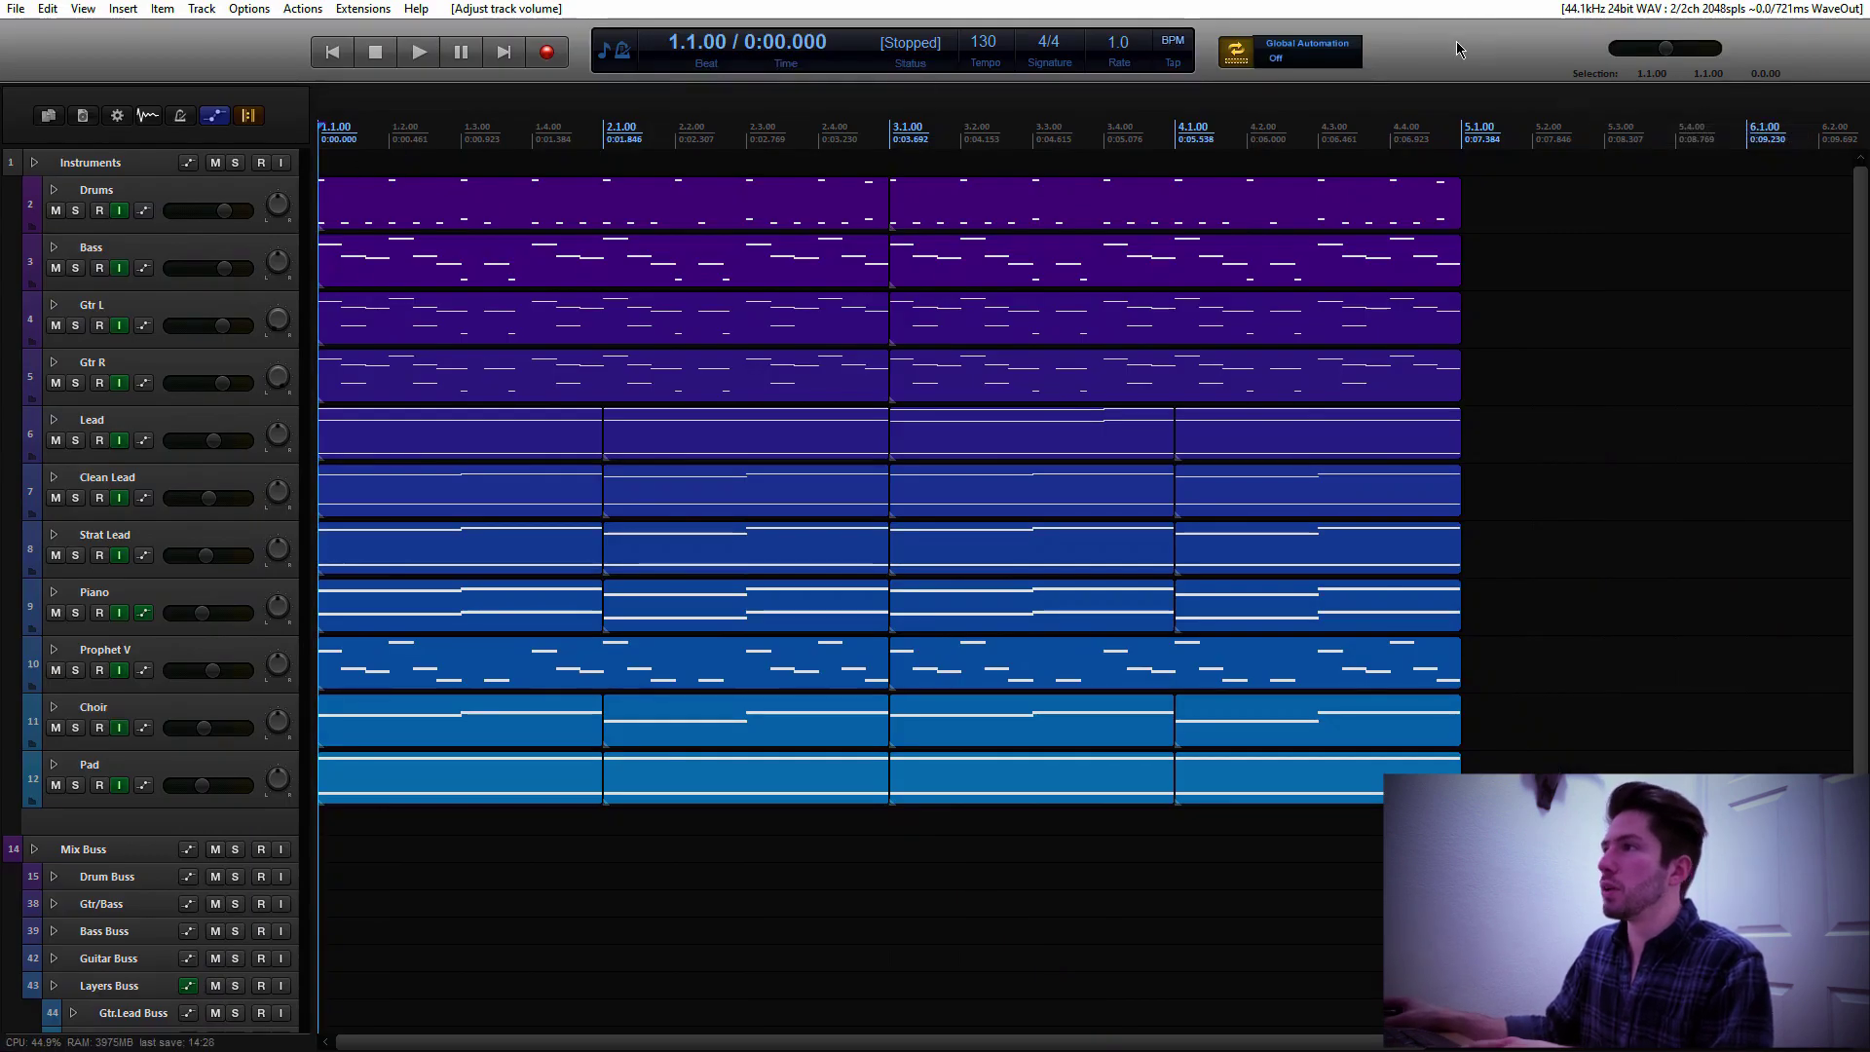